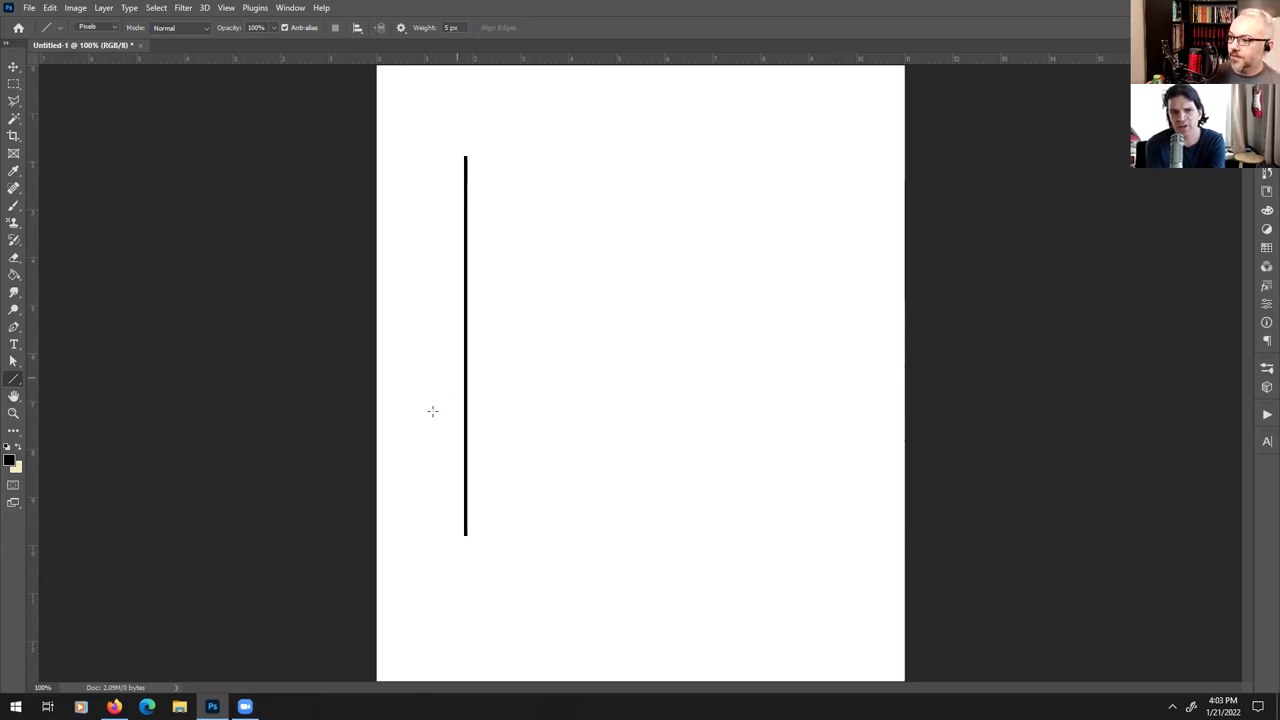
# - Draw a 5 px black diagonal line at 45 degrees, rising to the right across the vertical line
pyautogui.moveTo(414, 420); pyautogui.dragTo(648, 188)
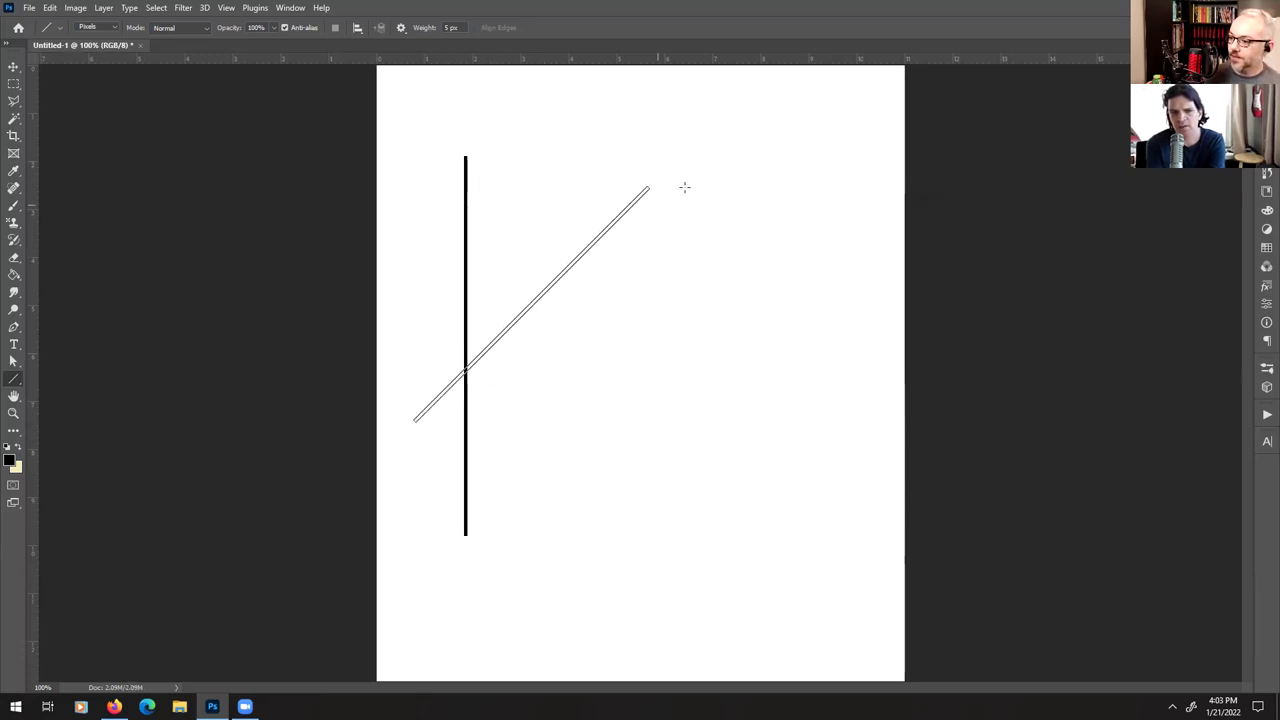
pyautogui.click(15, 86)
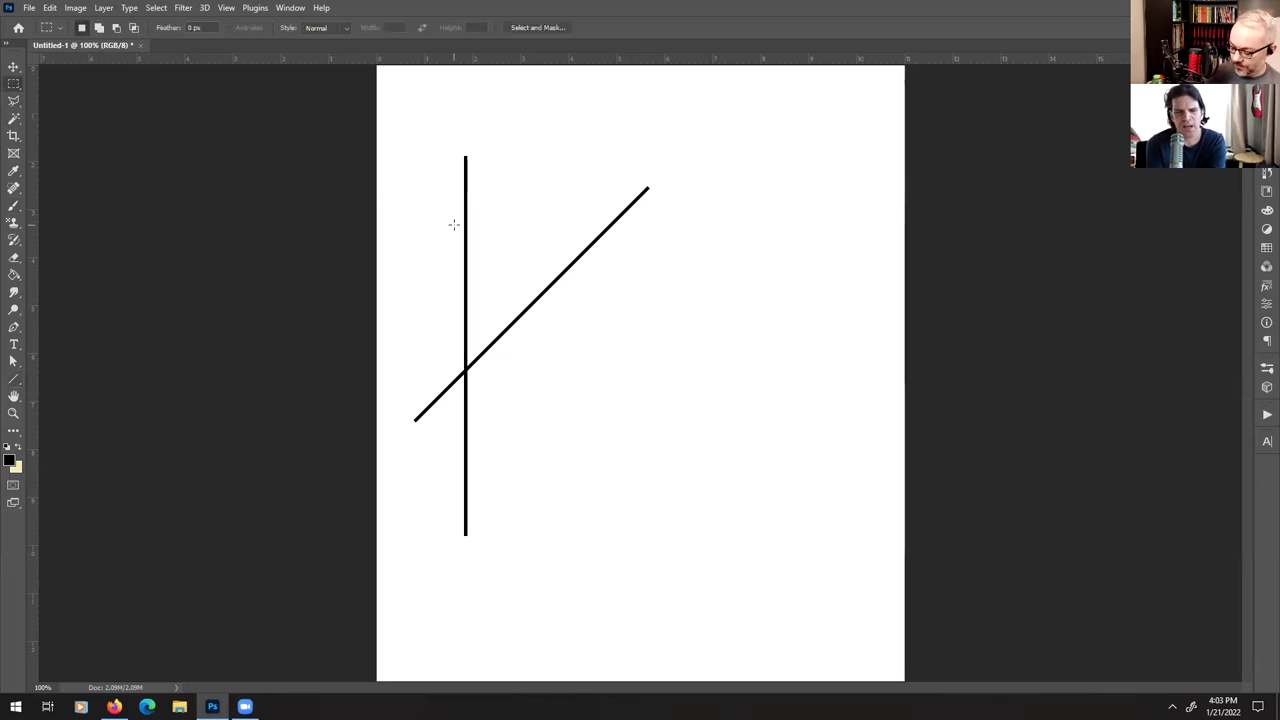
# - Examine the pixel edges of the vertical and diagonal lines around their crossing at 1600% magnification
pyautogui.hotkey('ctrl', '+')
pyautogui.hotkey('ctrl', '+')
pyautogui.moveTo(454, 224); pyautogui.dragTo(840, 294)
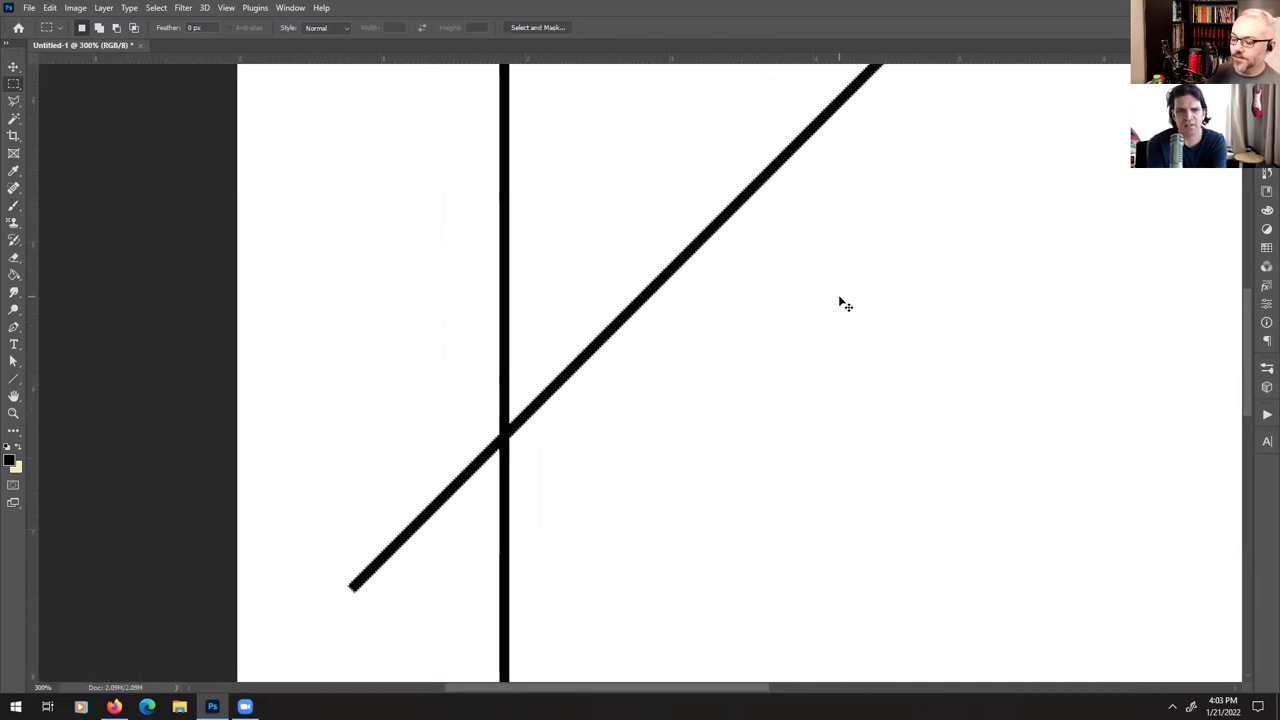
pyautogui.hotkey('ctrl', '+')
pyautogui.hotkey('ctrl', '+')
pyautogui.hotkey('ctrl', '+')
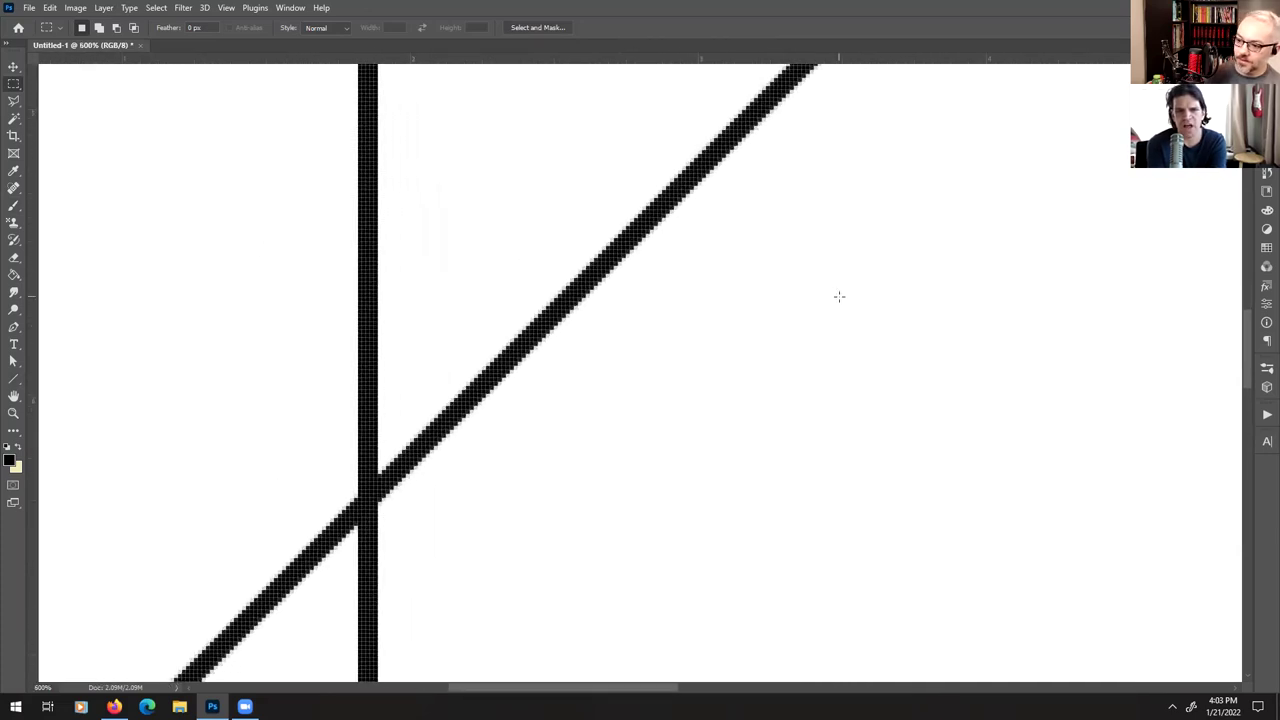
pyautogui.hotkey('ctrl', '-')
pyautogui.hotkey('ctrl', '+')
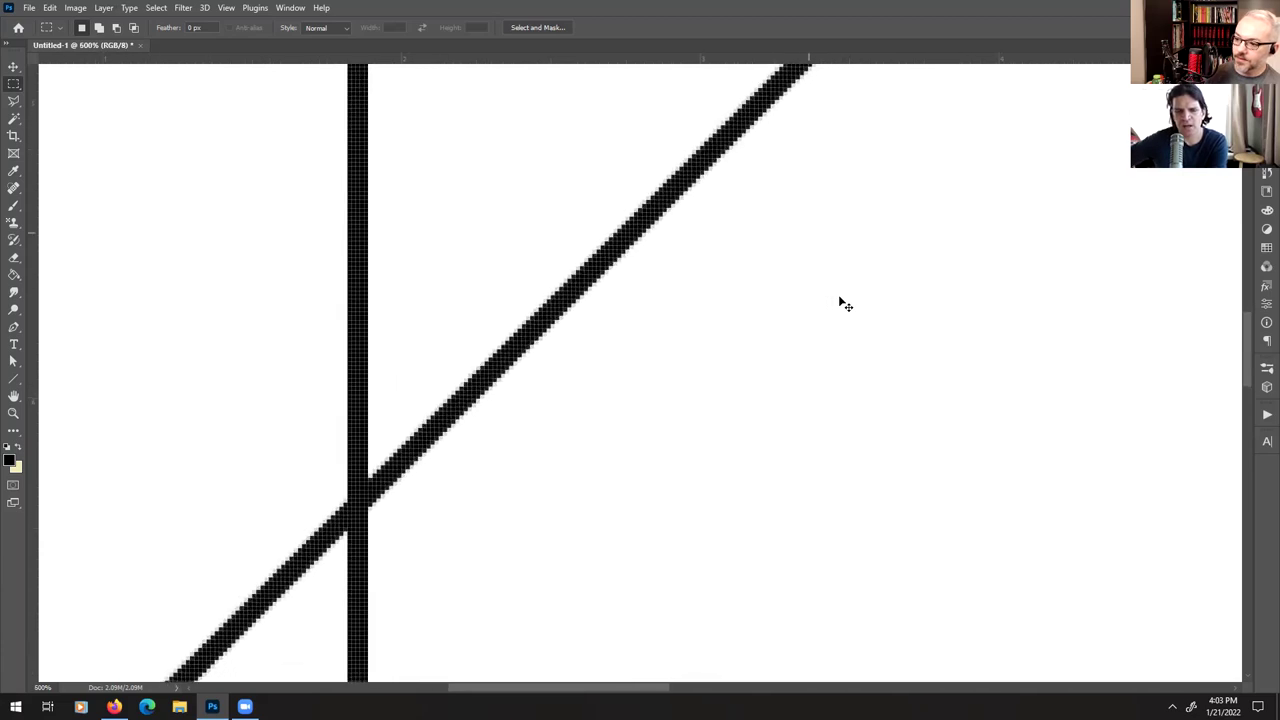
pyautogui.hotkey('ctrl', '+')
pyautogui.hotkey('ctrl', '+')
pyautogui.moveTo(691, 406); pyautogui.dragTo(830, 409)
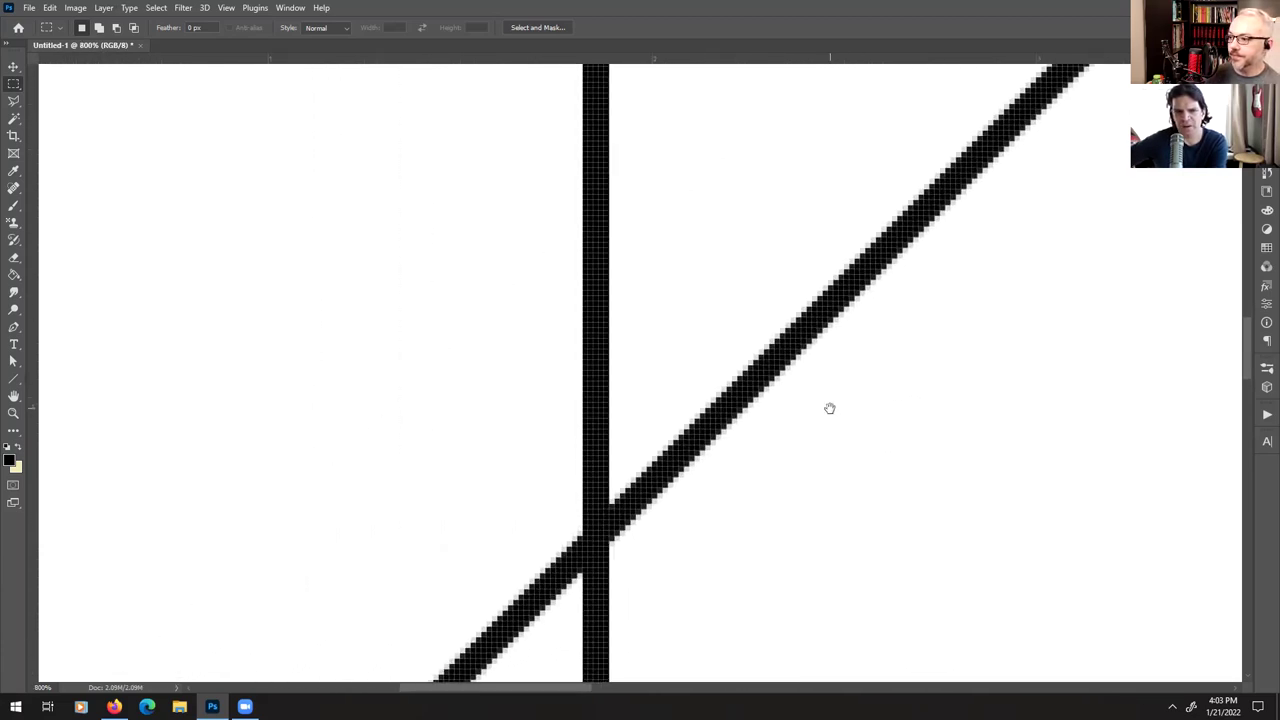
pyautogui.hotkey('ctrl', '+')
pyautogui.hotkey('ctrl', '+')
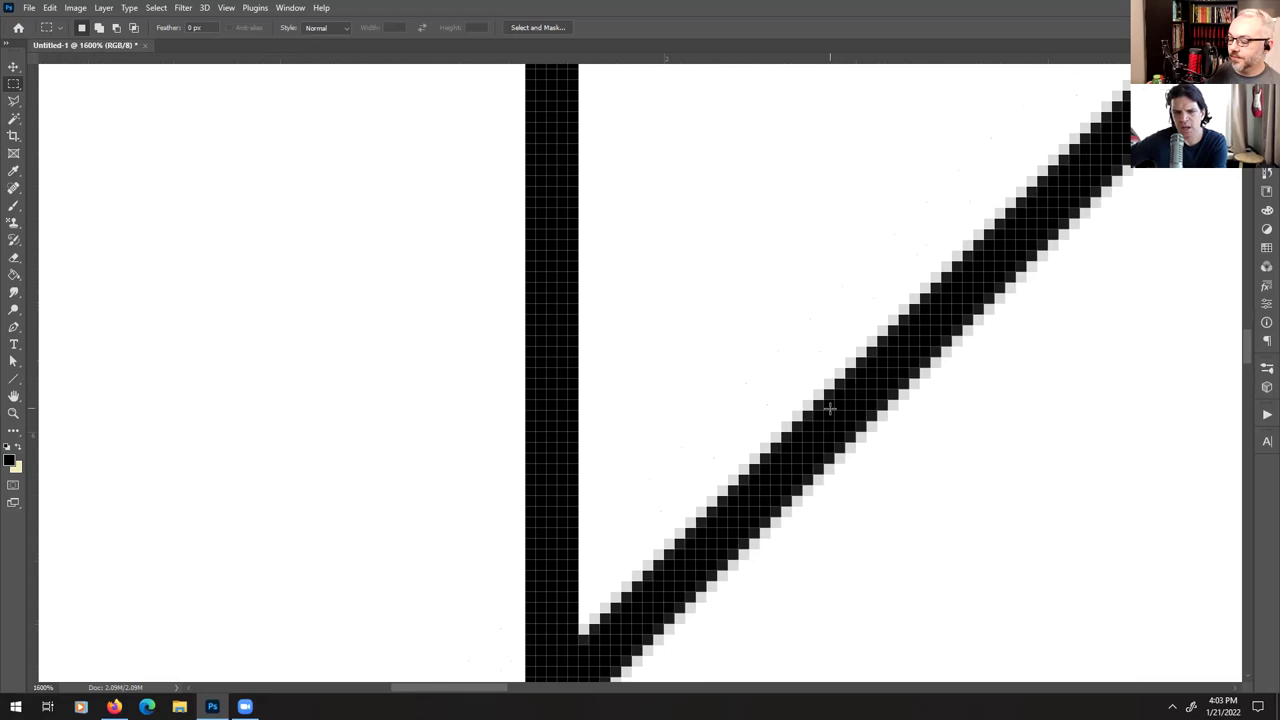
pyautogui.moveTo(947, 512); pyautogui.dragTo(878, 291)
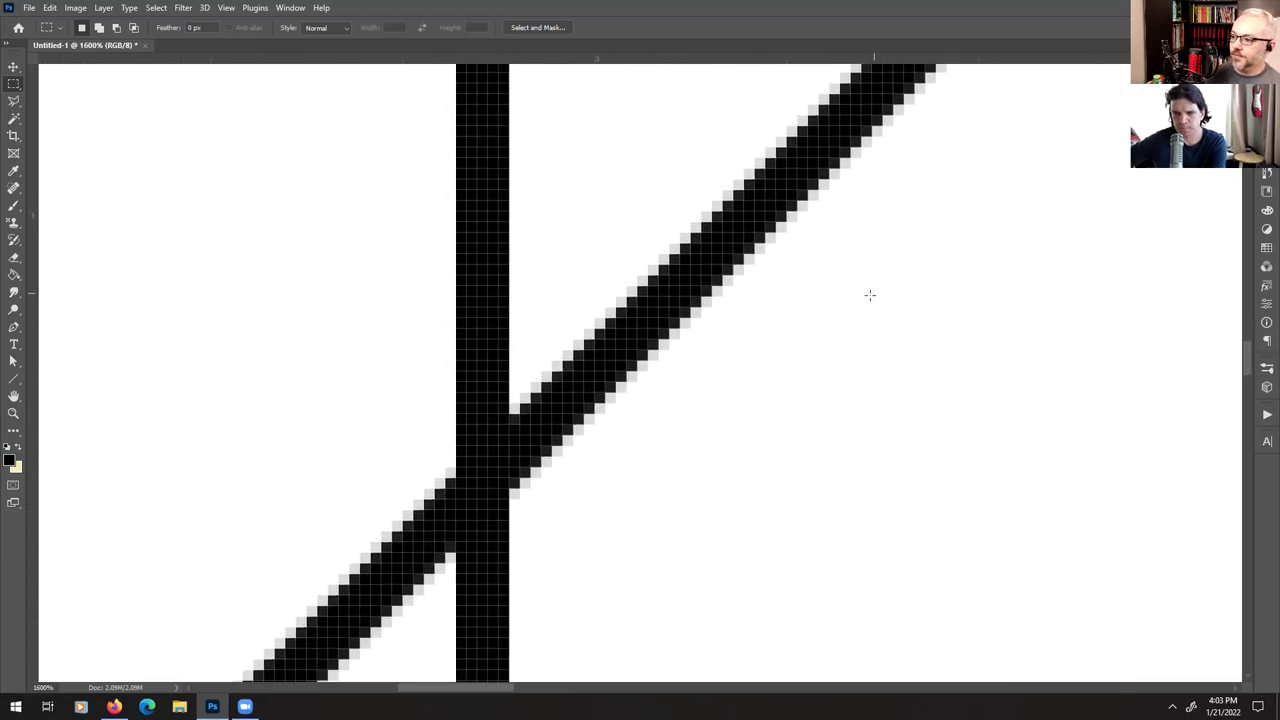
# - Paint a thin, soft black curve with the Brush tool, arching over both lines near their crossing
pyautogui.click(14, 206)
pyautogui.moveTo(172, 345)
pyautogui.mouseDown()
pyautogui.moveTo(479, 263)
pyautogui.moveTo(749, 393)
pyautogui.moveTo(808, 566)
pyautogui.mouseUp()
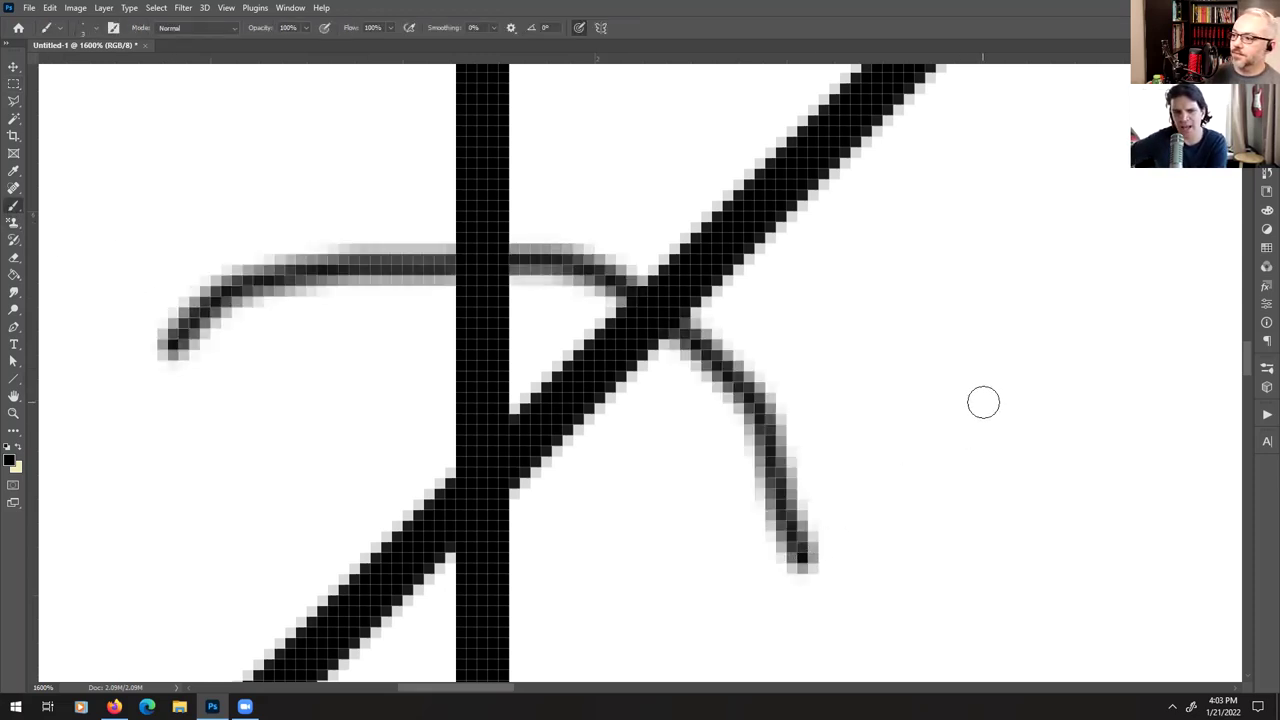
pyautogui.click(14, 84)
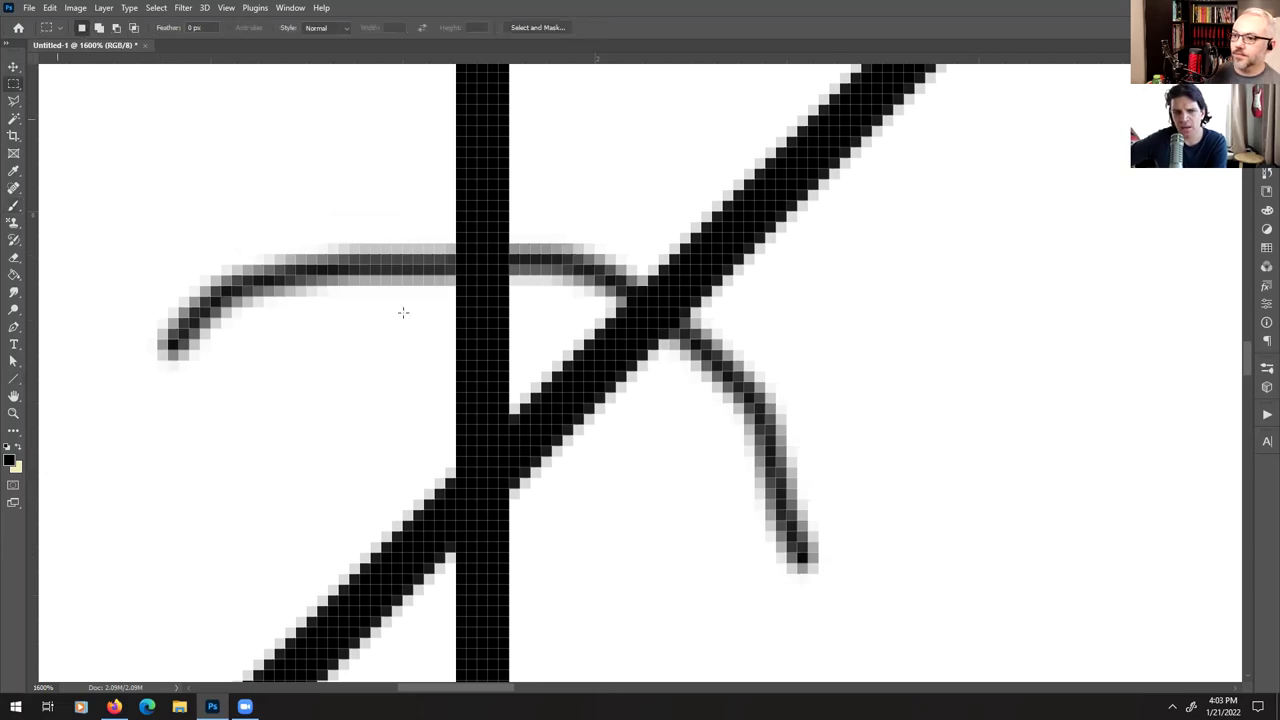
pyautogui.moveTo(609, 451)
pyautogui.mouseDown()
pyautogui.moveTo(831, 331)
pyautogui.moveTo(657, 431)
pyautogui.moveTo(537, 429)
pyautogui.moveTo(536, 458)
pyautogui.mouseUp()
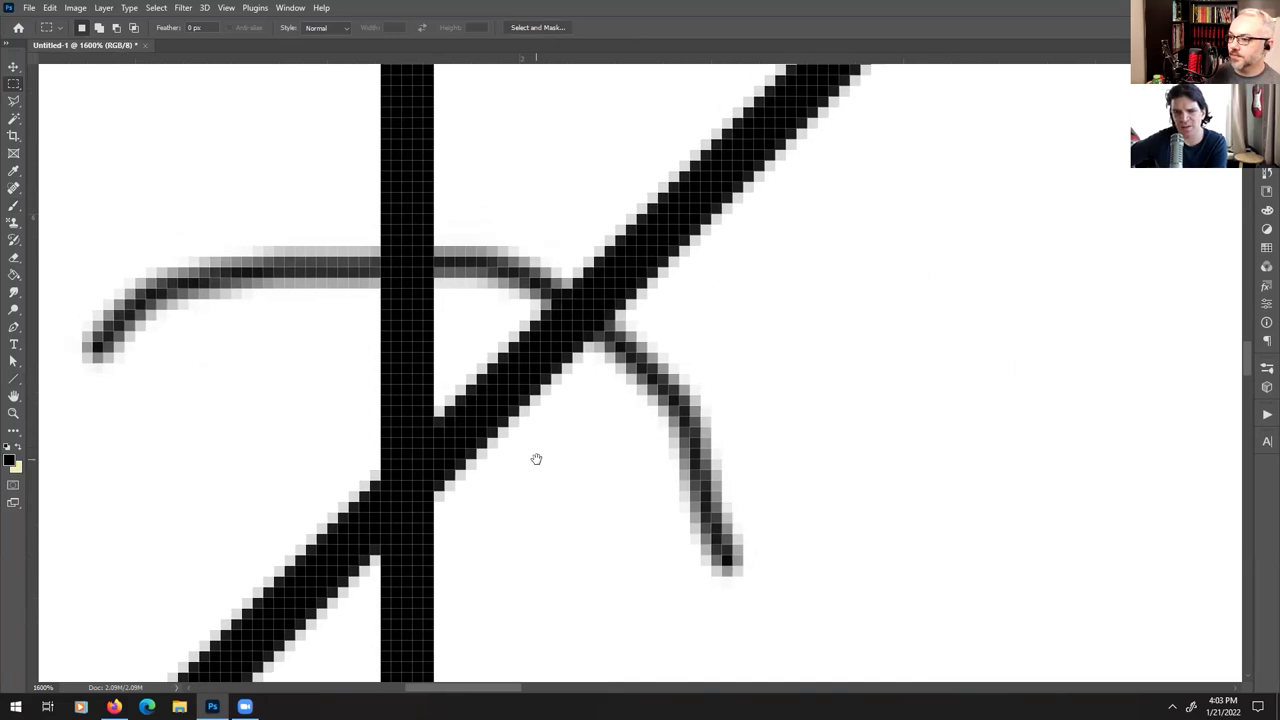
# - Resample the image to a resolution of 300 pixels/inch using automatic resampling
pyautogui.click(78, 8)
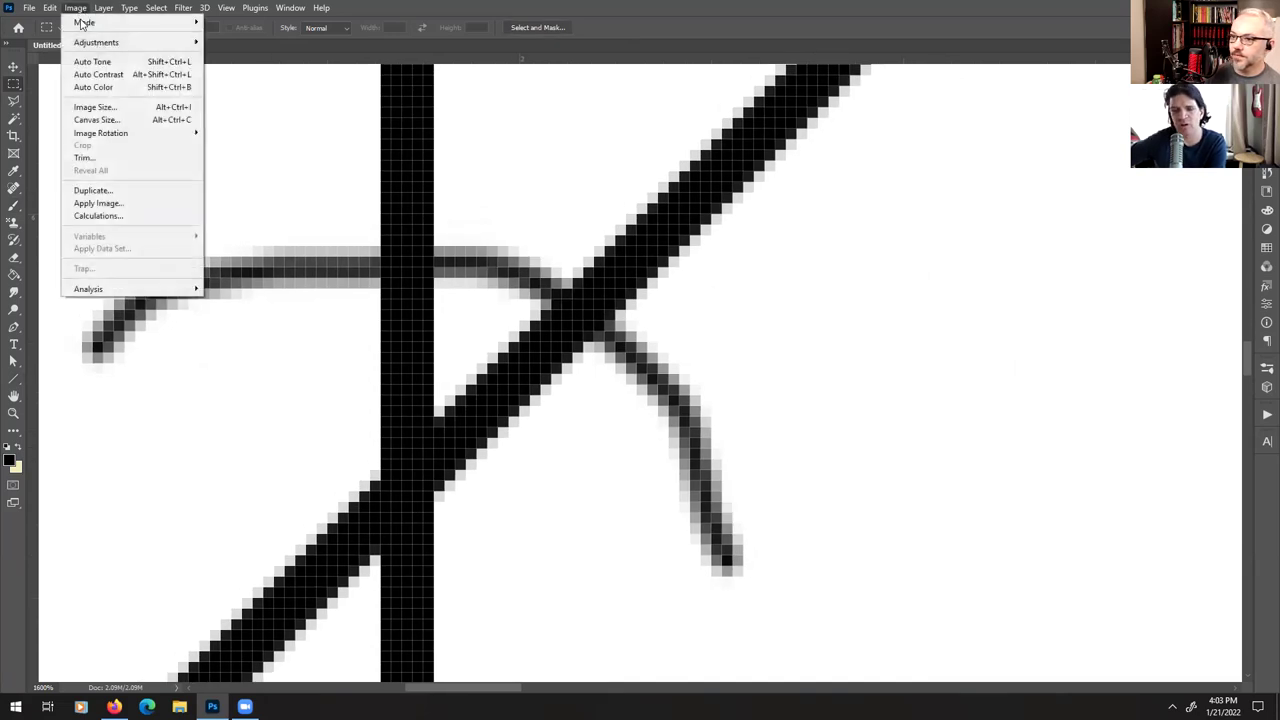
pyautogui.click(86, 106)
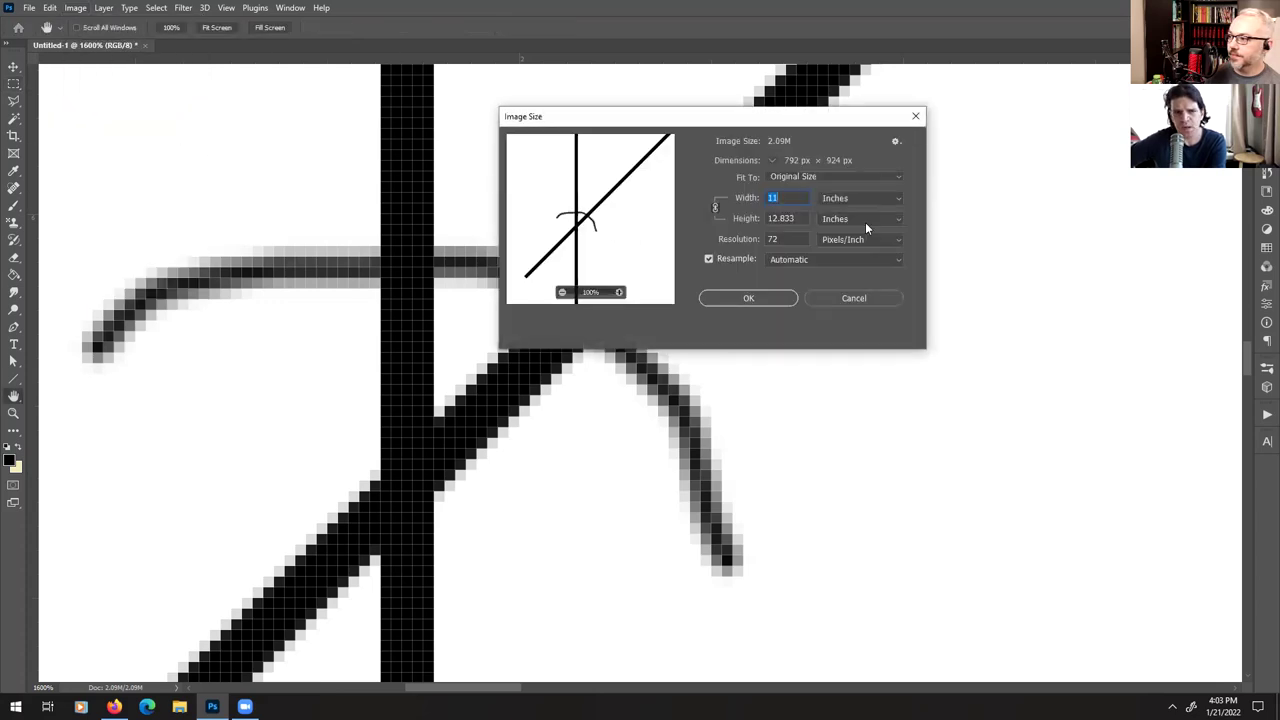
pyautogui.doubleClick(775, 240)
pyautogui.write('3')
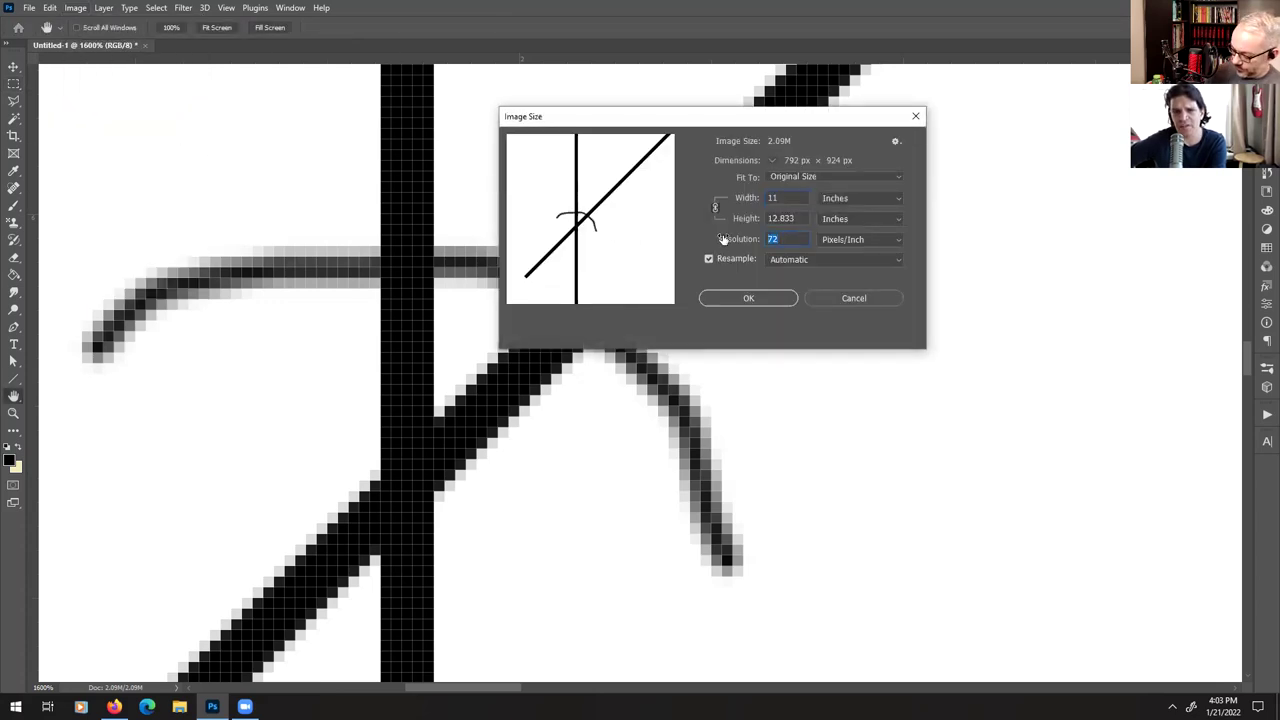
pyautogui.write('00')
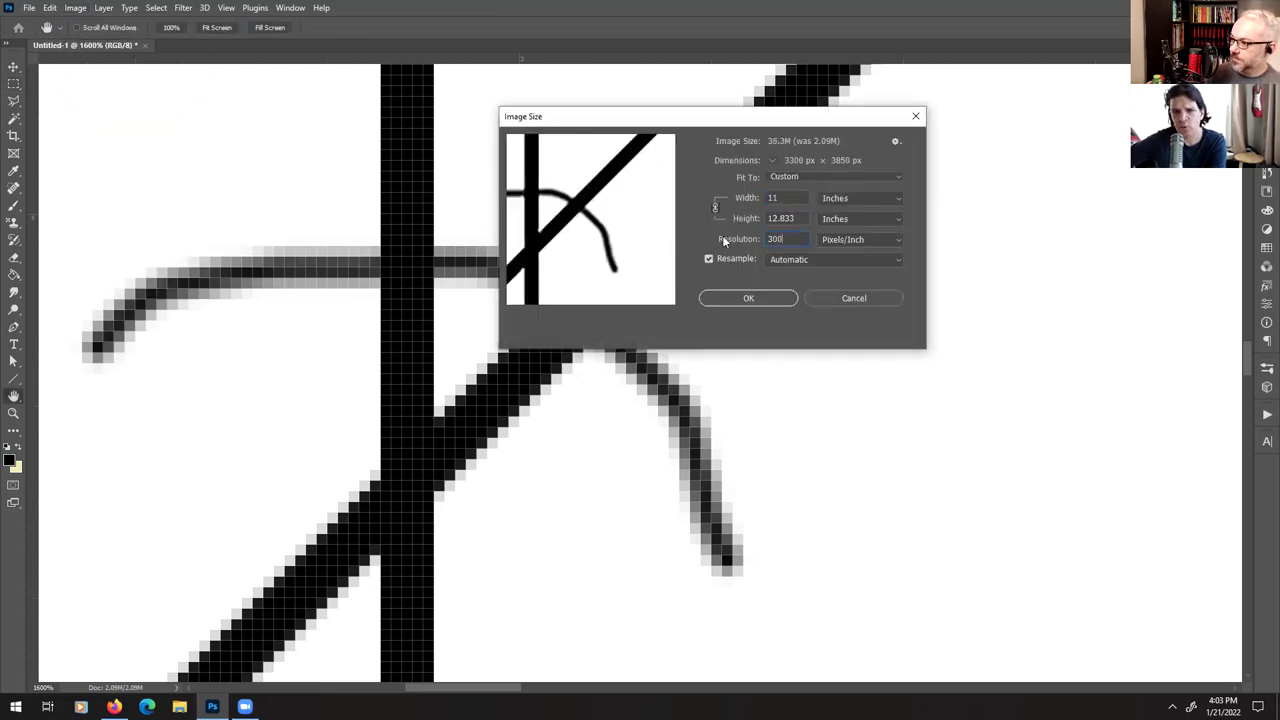
pyautogui.click(776, 300)
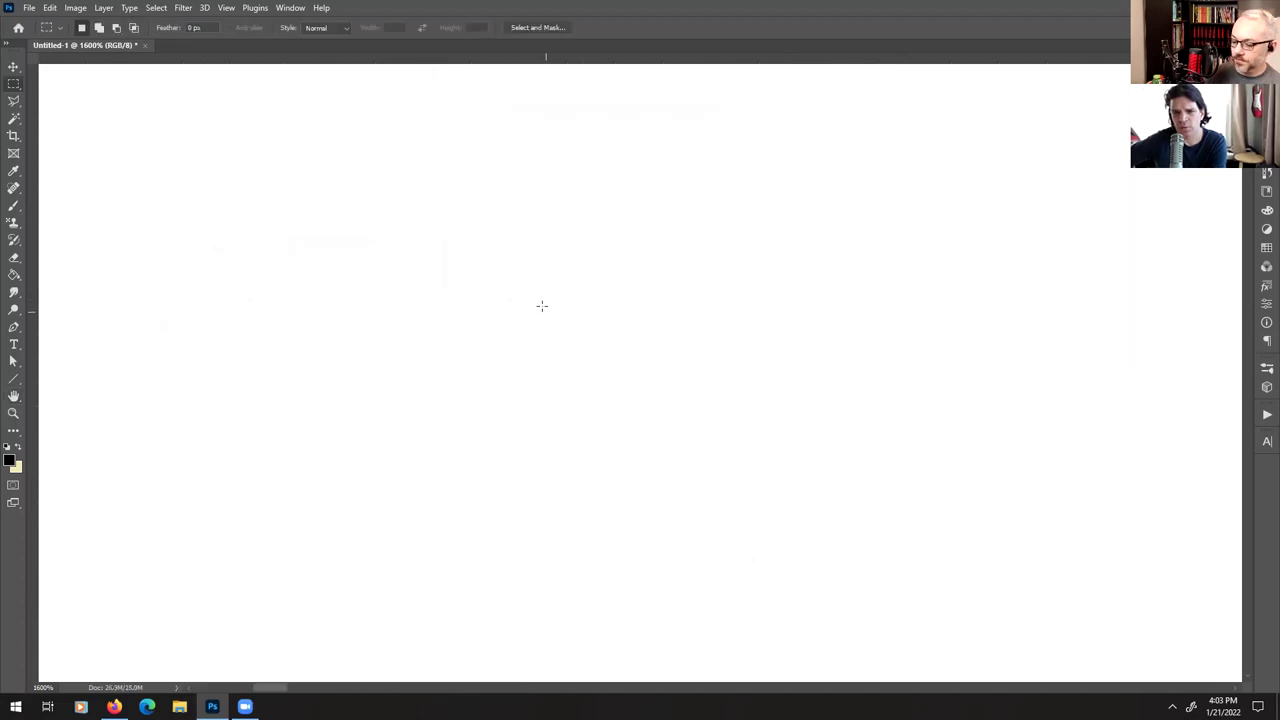
# - Examine the edge quality of the resampled vertical and diagonal lines up to 300% magnification
pyautogui.hotkey('ctrl', '-')
pyautogui.hotkey('ctrl', '-')
pyautogui.hotkey('ctrl', '-')
pyautogui.hotkey('ctrl', '-')
pyautogui.hotkey('ctrl', '-')
pyautogui.hotkey('ctrl', '-')
pyautogui.hotkey('ctrl', '-')
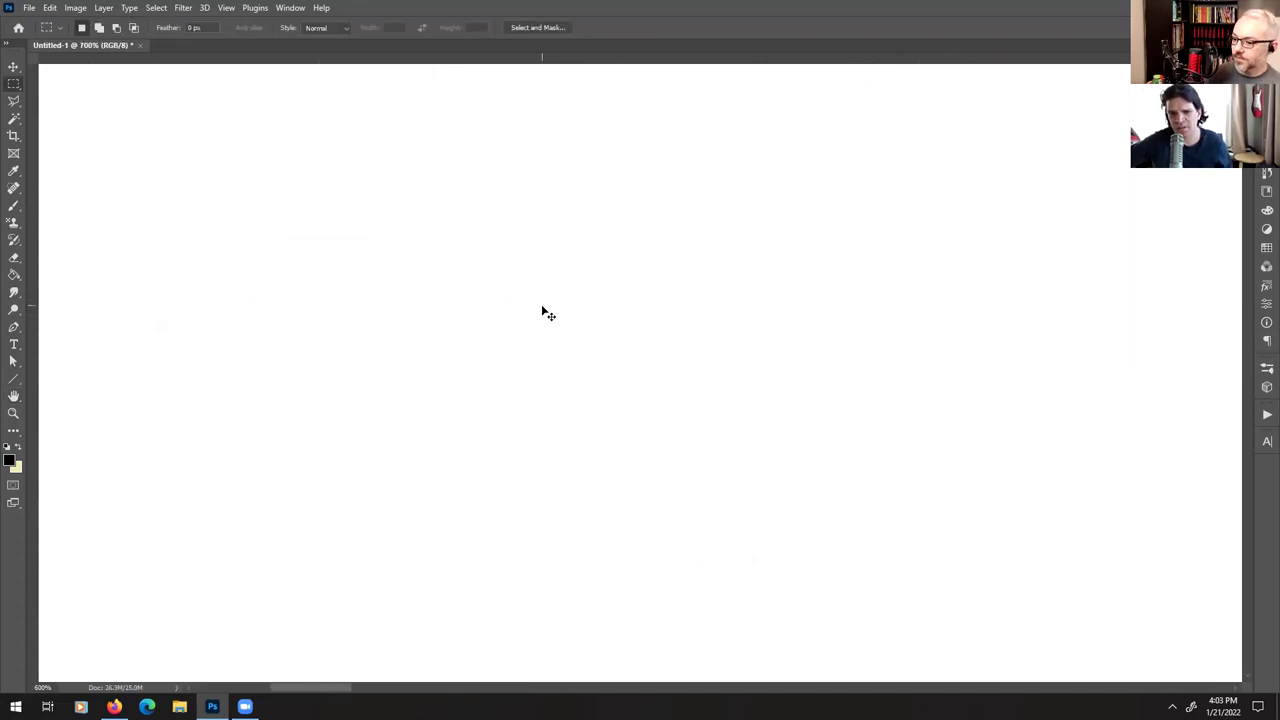
pyautogui.hotkey('ctrl', '-')
pyautogui.hotkey('ctrl', '-')
pyautogui.hotkey('ctrl', '-')
pyautogui.hotkey('ctrl', '-')
pyautogui.hotkey('ctrl', '-')
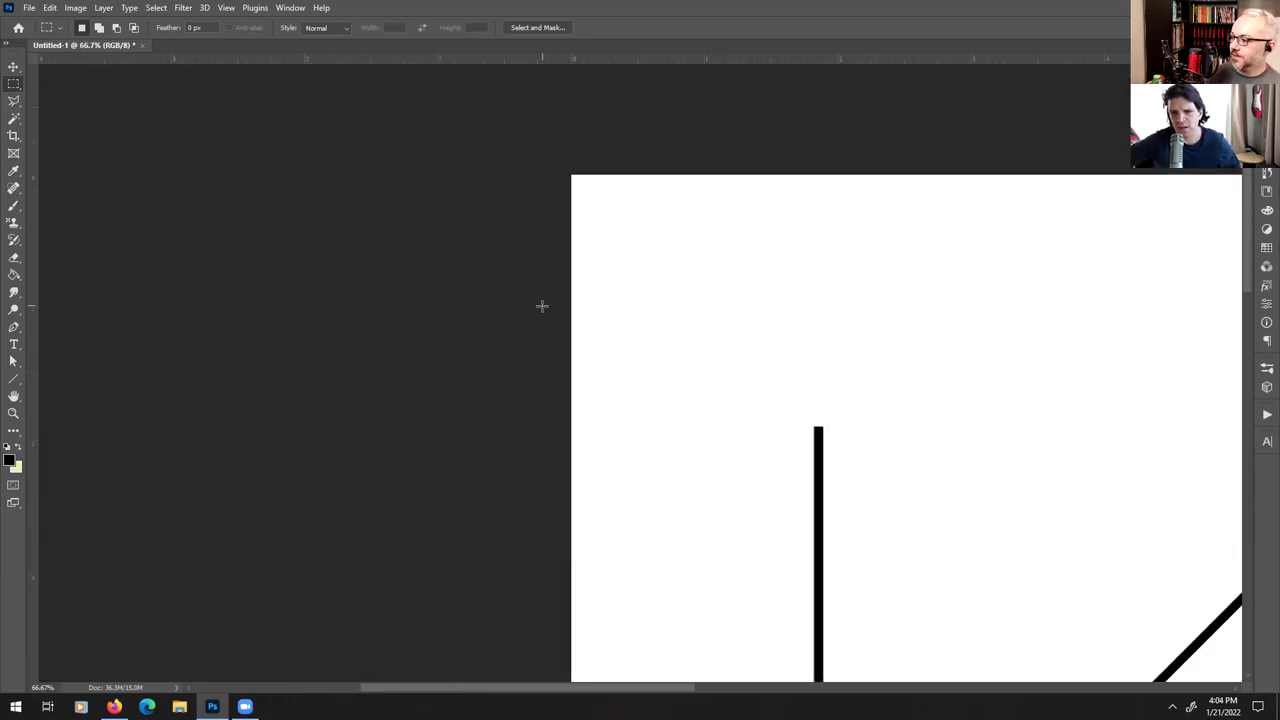
pyautogui.moveTo(815, 463); pyautogui.dragTo(566, 289)
pyautogui.hotkey('ctrl', '+')
pyautogui.hotkey('ctrl', '+')
pyautogui.hotkey('ctrl', '+')
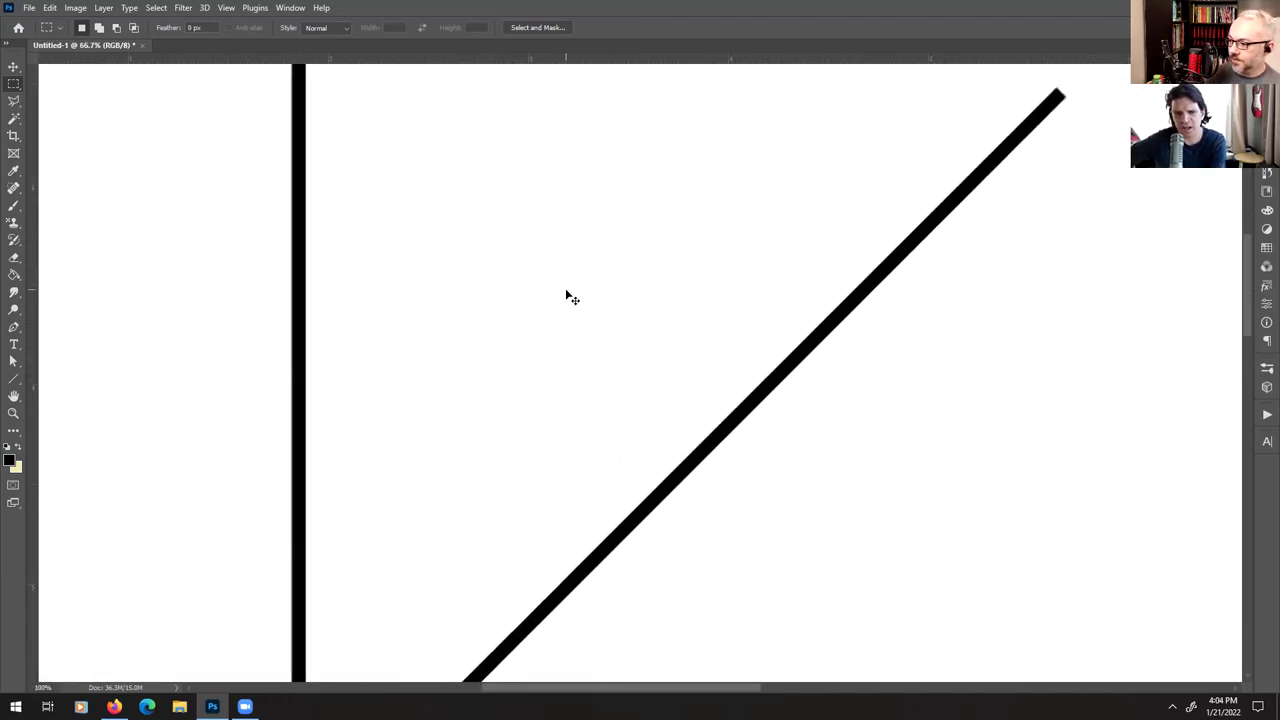
pyautogui.hotkey('ctrl', '+')
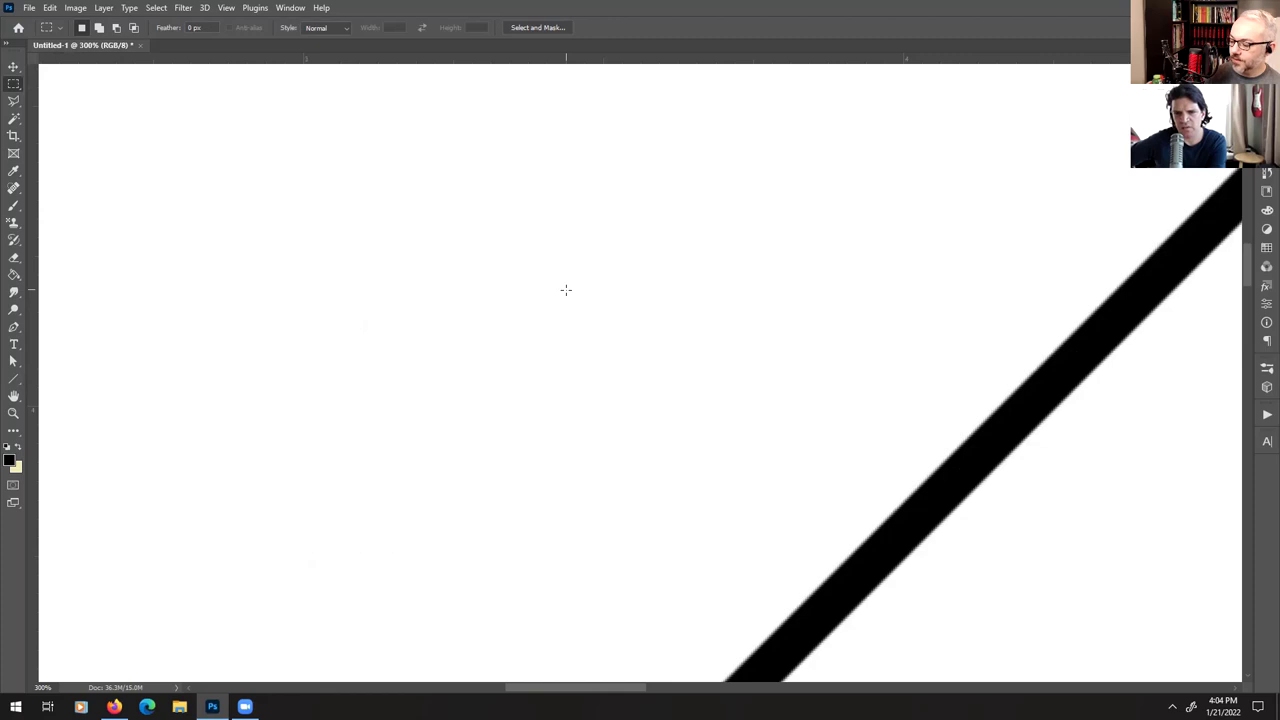
pyautogui.moveTo(788, 494); pyautogui.dragTo(787, 211)
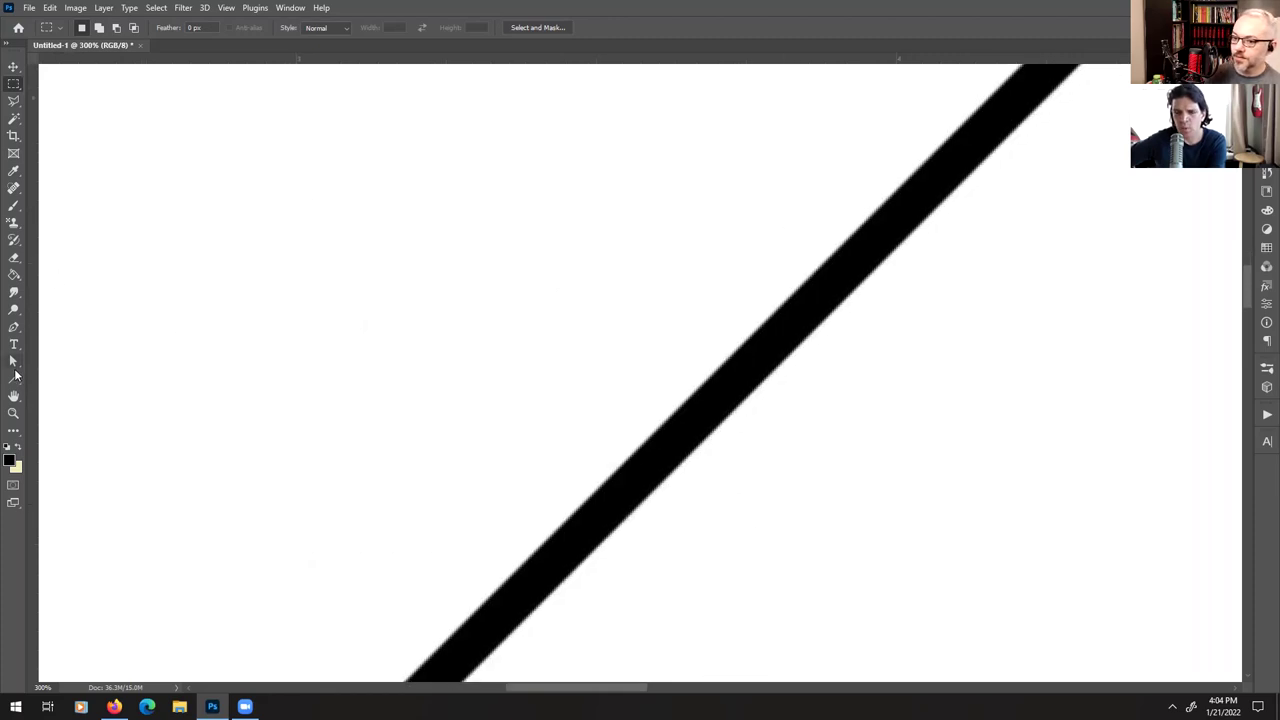
# - Draw a short 5 px diagonal line at 45 degrees, parallel to the resampled diagonal on its upper-left side
pyautogui.click(14, 377)
pyautogui.moveTo(162, 617)
pyautogui.mouseDown()
pyautogui.moveTo(635, 242)
pyautogui.moveTo(823, 117)
pyautogui.moveTo(843, 118)
pyautogui.mouseUp()
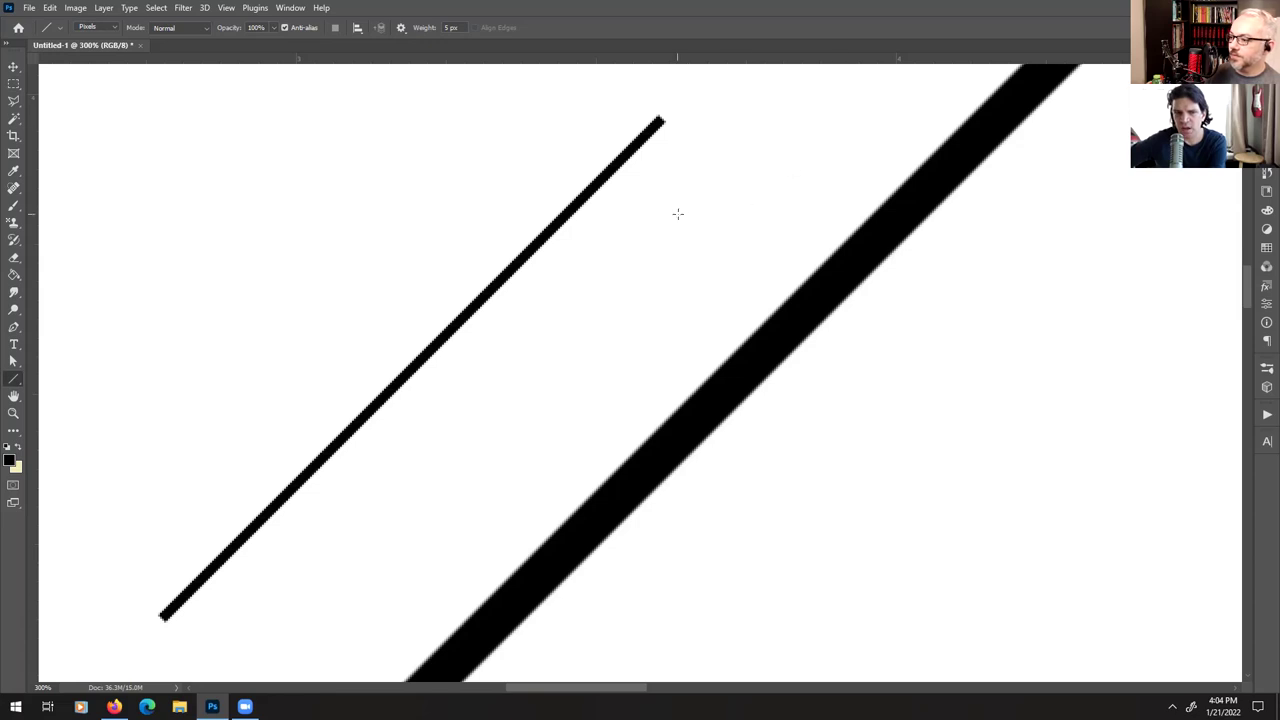
pyautogui.hotkey('ctrl', '-')
pyautogui.hotkey('ctrl', '-')
pyautogui.hotkey('ctrl', '-')
pyautogui.hotkey('ctrl', '-')
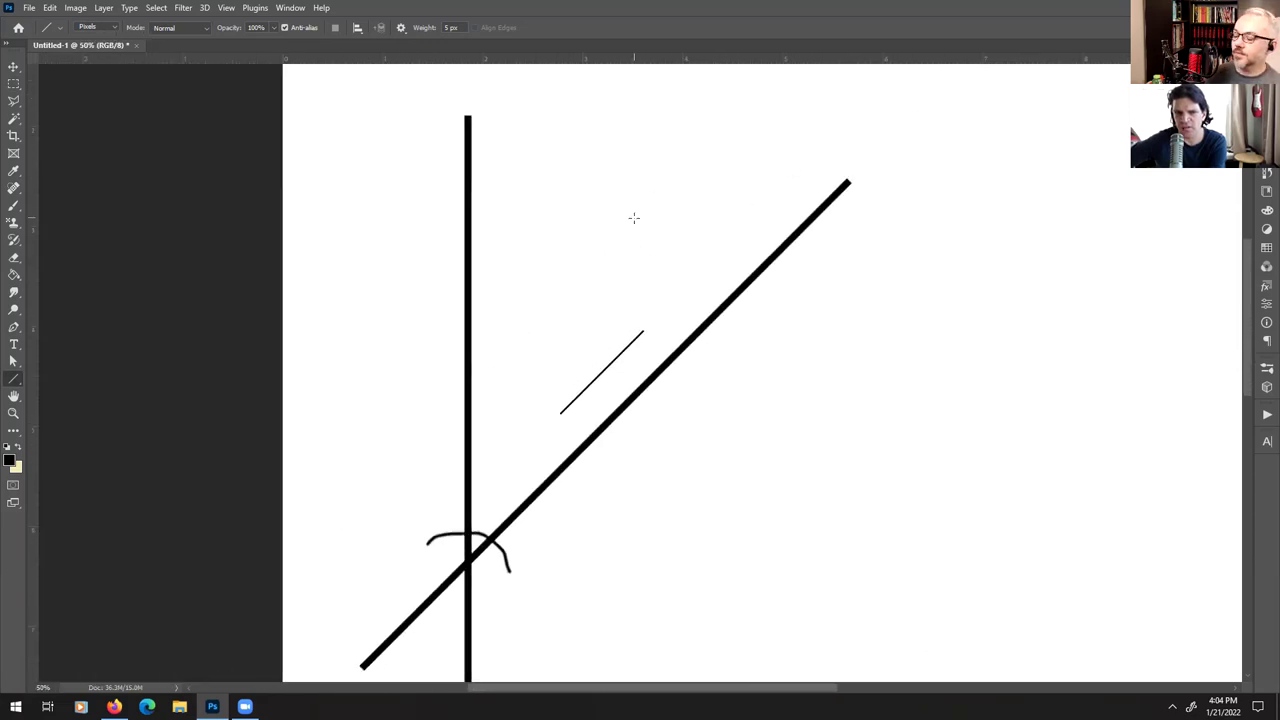
pyautogui.moveTo(448, 454); pyautogui.dragTo(385, 262)
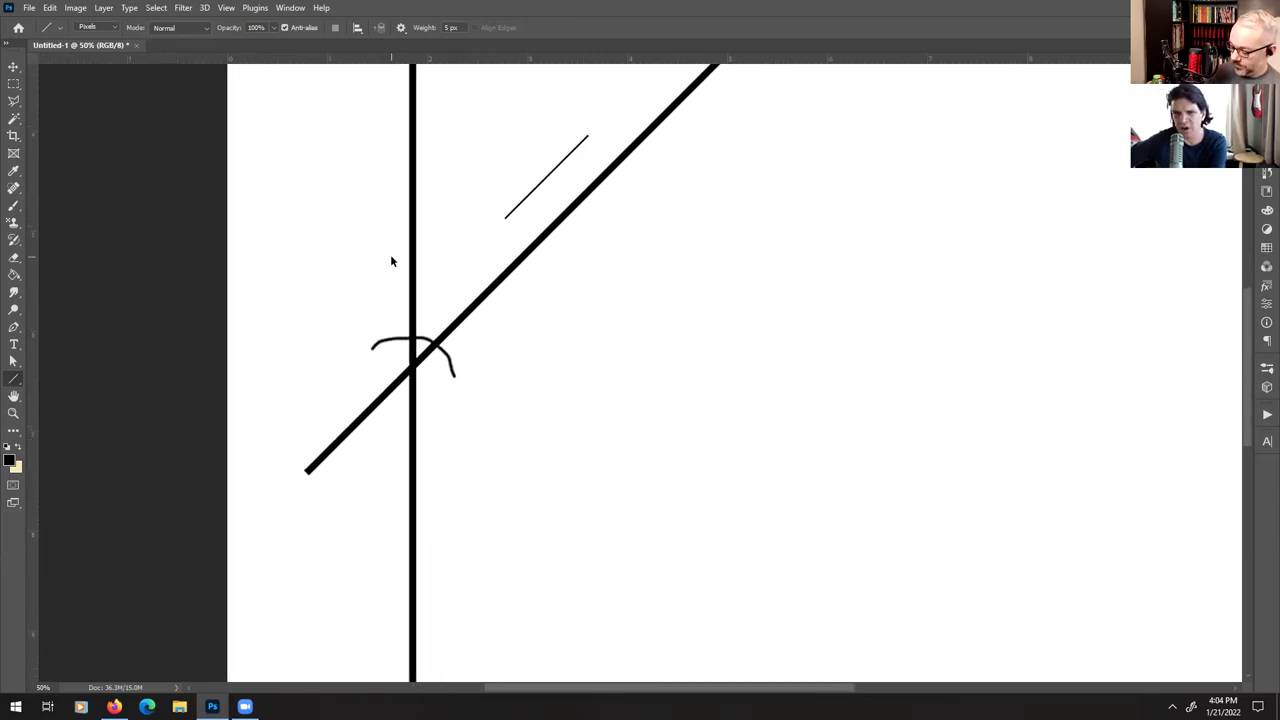
# - Examine the interpolated edge pixels of the resampled diagonal line at up to 800% magnification
pyautogui.hotkey('ctrl', '+')
pyautogui.hotkey('ctrl', '+')
pyautogui.hotkey('ctrl', '+')
pyautogui.moveTo(391, 257); pyautogui.dragTo(771, 555)
pyautogui.moveTo(383, 235); pyautogui.dragTo(845, 603)
pyautogui.hotkey('ctrl', '+')
pyautogui.hotkey('ctrl', '+')
pyautogui.hotkey('ctrl', '+')
pyautogui.hotkey('ctrl', '+')
pyautogui.hotkey('ctrl', '+')
pyautogui.hotkey('ctrl', '+')
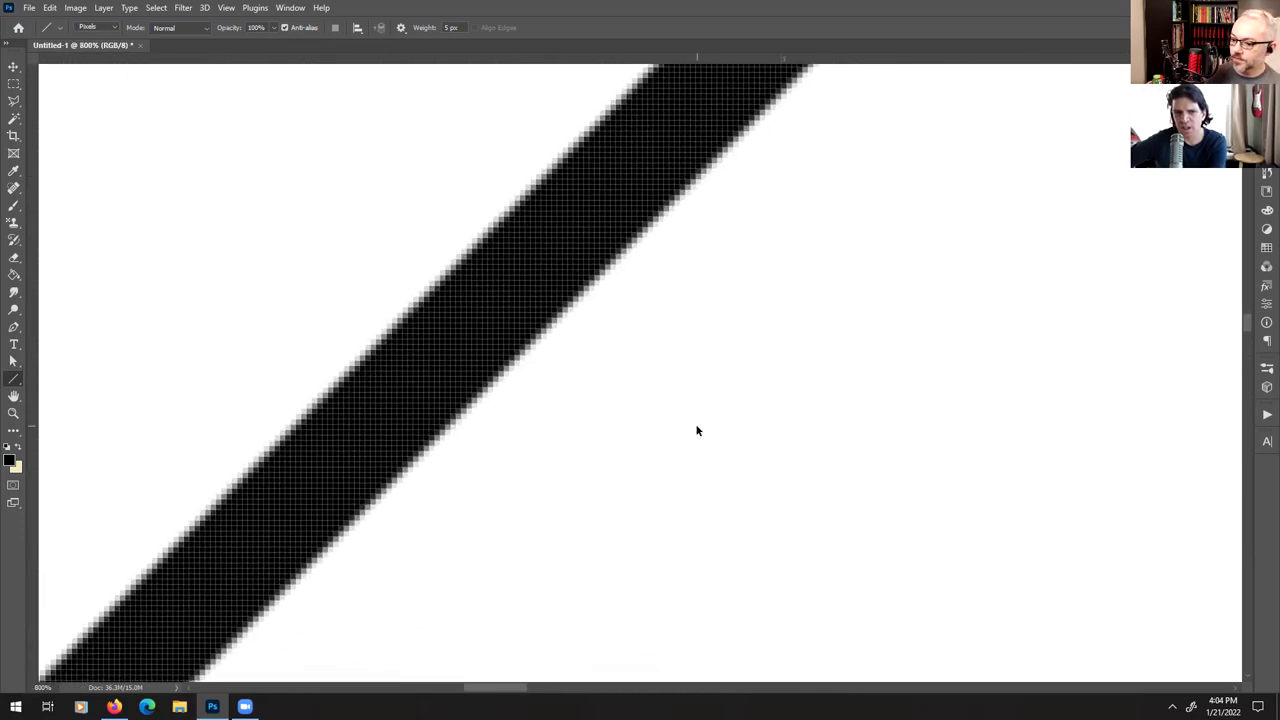
pyautogui.hotkey('ctrl', '-')
pyautogui.hotkey('ctrl', '-')
pyautogui.hotkey('ctrl', '-')
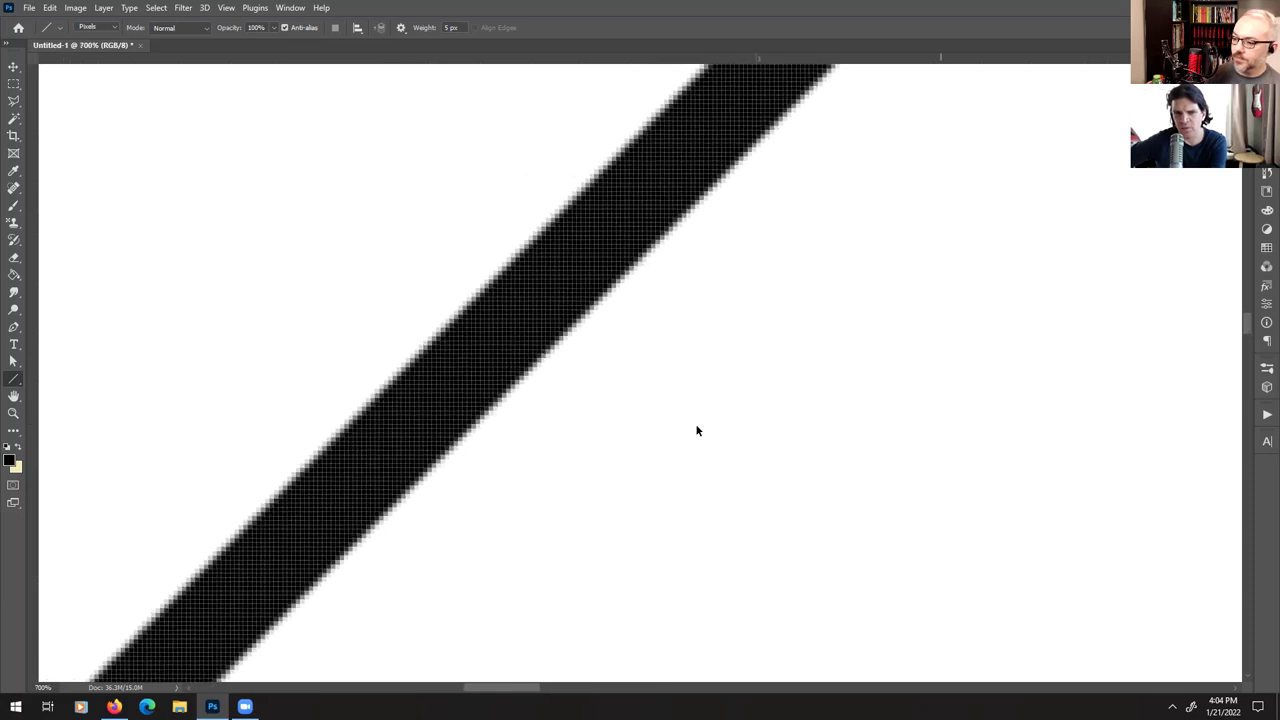
pyautogui.hotkey('ctrl', '-')
pyautogui.hotkey('ctrl', '-')
pyautogui.hotkey('ctrl', '-')
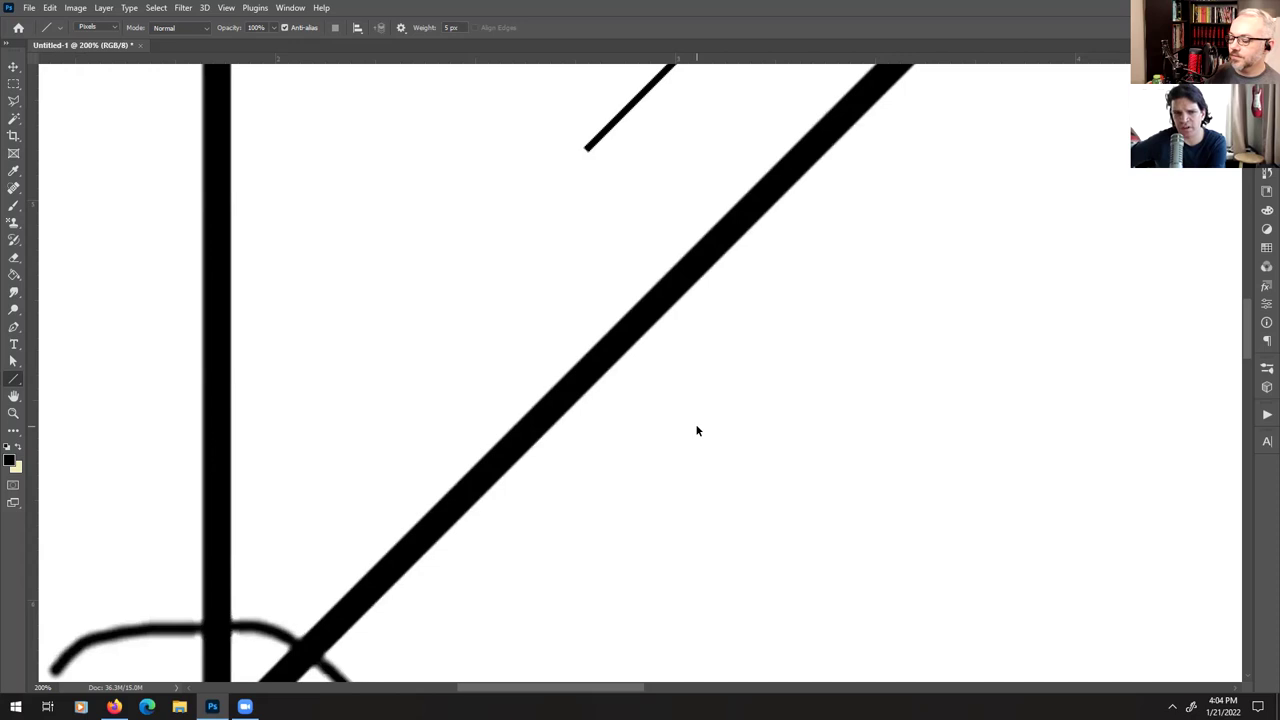
# - Examine the blurred edge pixels of the resampled brush curve where it crosses the diagonal line, up to 6400%
pyautogui.hotkey('ctrl', '-')
pyautogui.moveTo(438, 555); pyautogui.dragTo(523, 407)
pyautogui.hotkey('ctrl', '+')
pyautogui.hotkey('ctrl', '+')
pyautogui.hotkey('ctrl', '+')
pyautogui.hotkey('ctrl', '+')
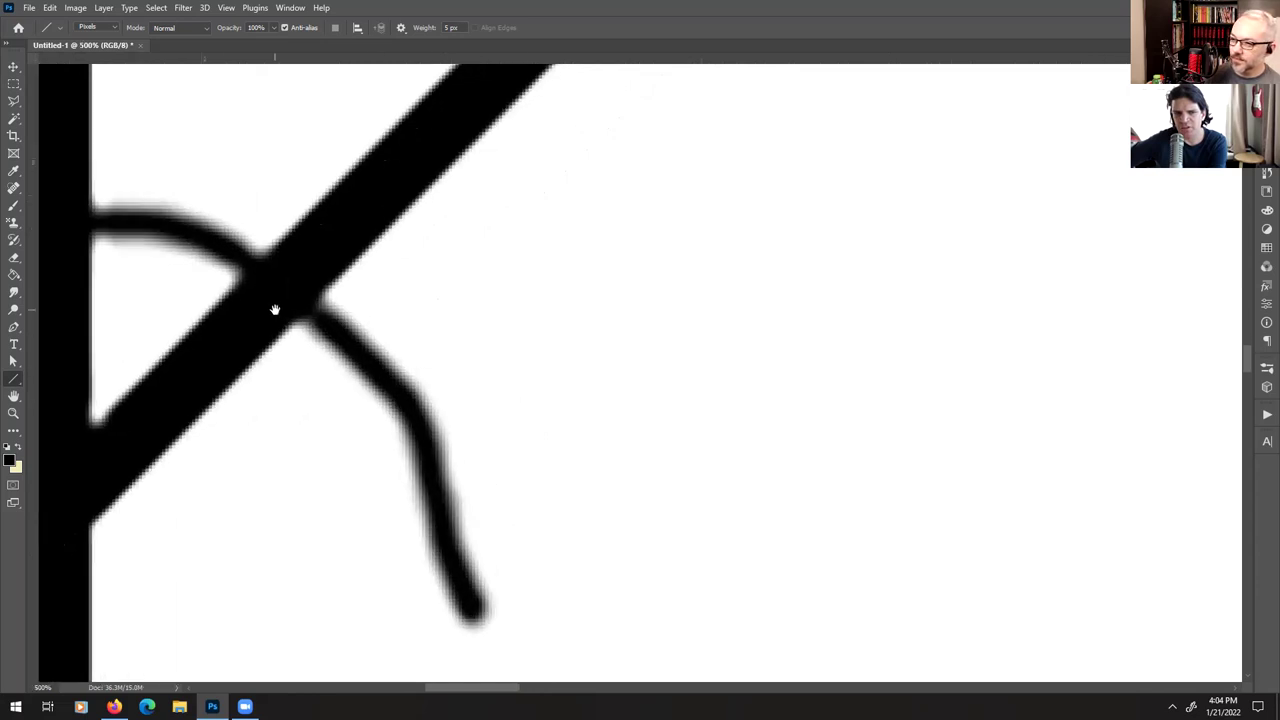
pyautogui.moveTo(274, 306); pyautogui.dragTo(666, 366)
pyautogui.hotkey('ctrl', '+')
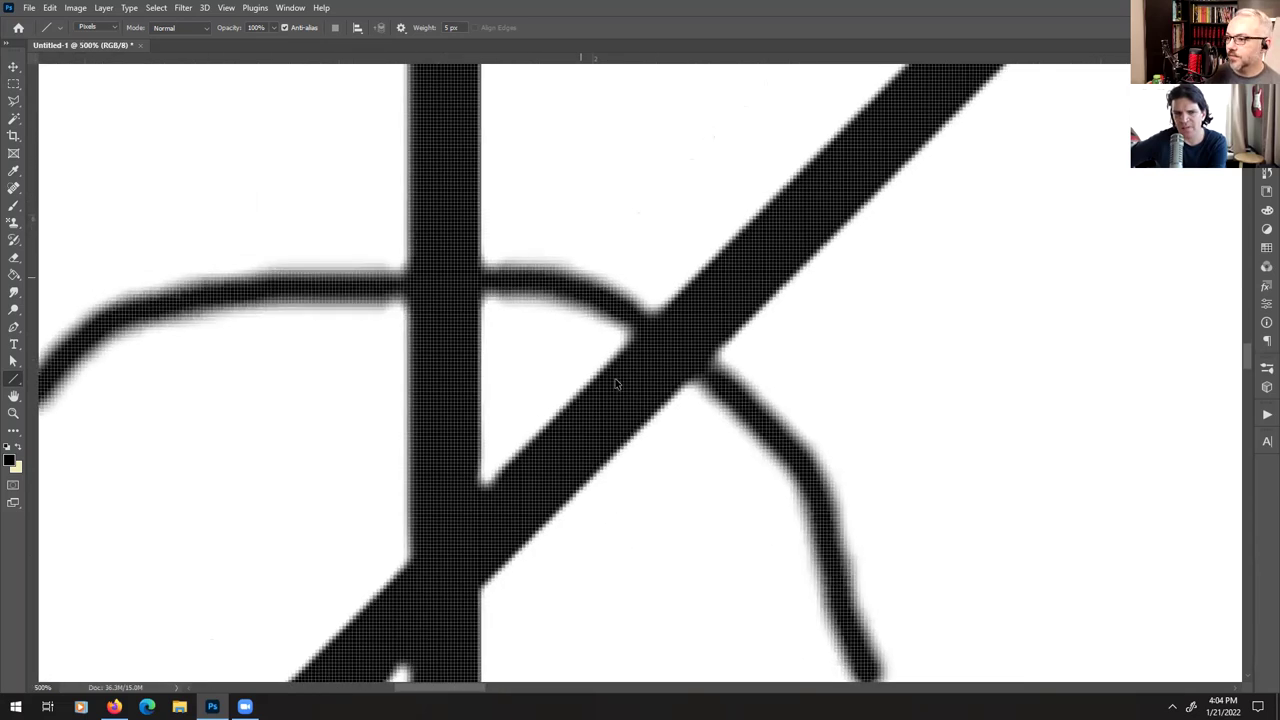
pyautogui.hotkey('ctrl', '+')
pyautogui.hotkey('ctrl', '+')
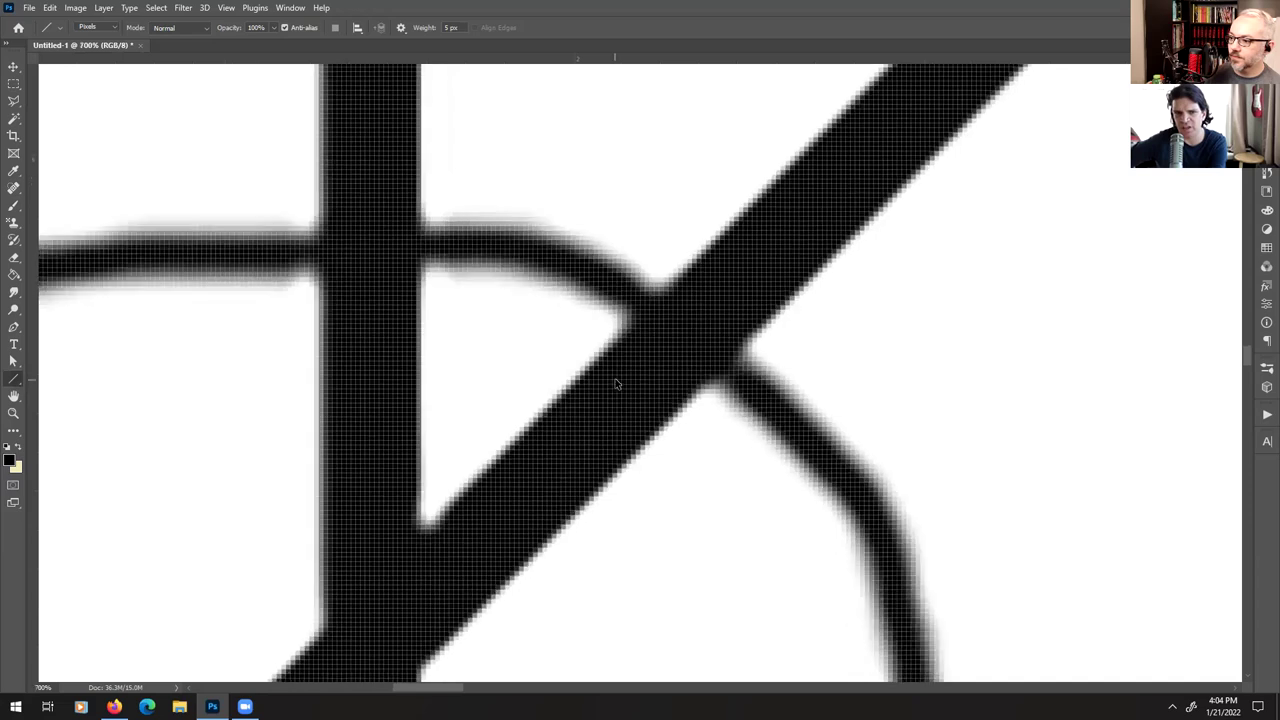
pyautogui.hotkey('ctrl', '+')
pyautogui.hotkey('ctrl', '+')
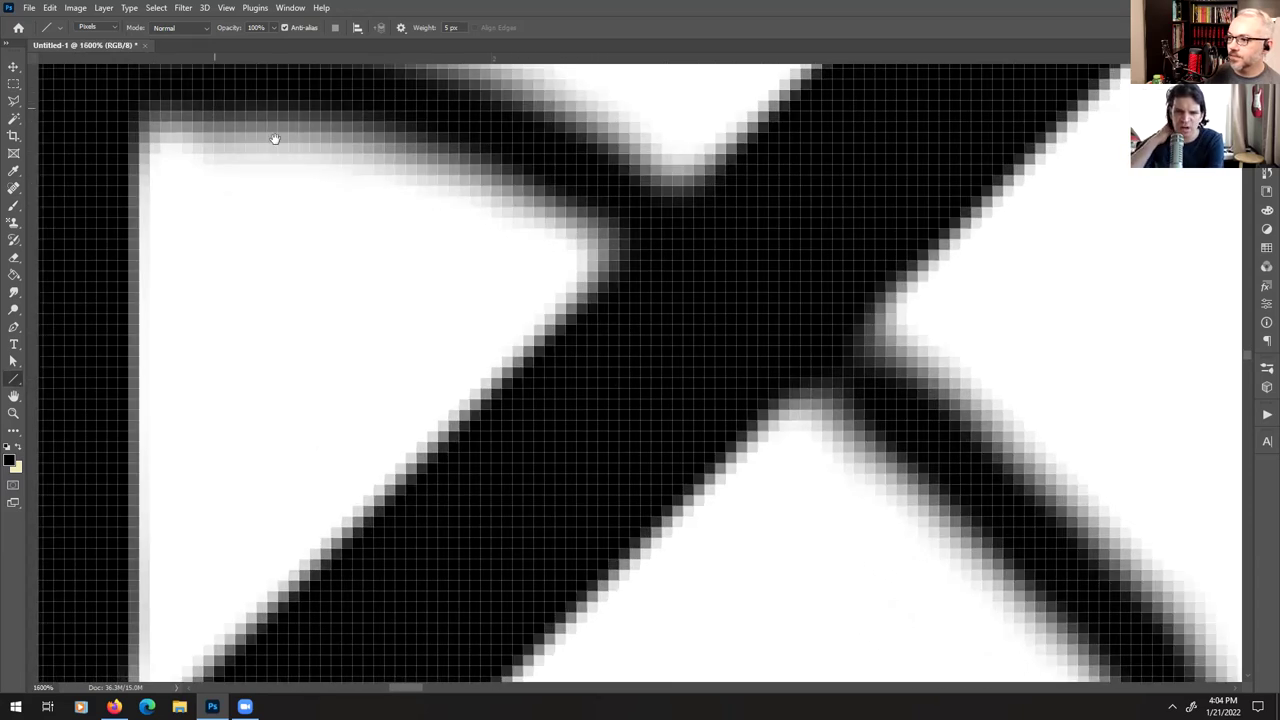
pyautogui.moveTo(302, 148); pyautogui.dragTo(443, 334)
pyautogui.hotkey('ctrl', '+')
pyautogui.hotkey('ctrl', '+')
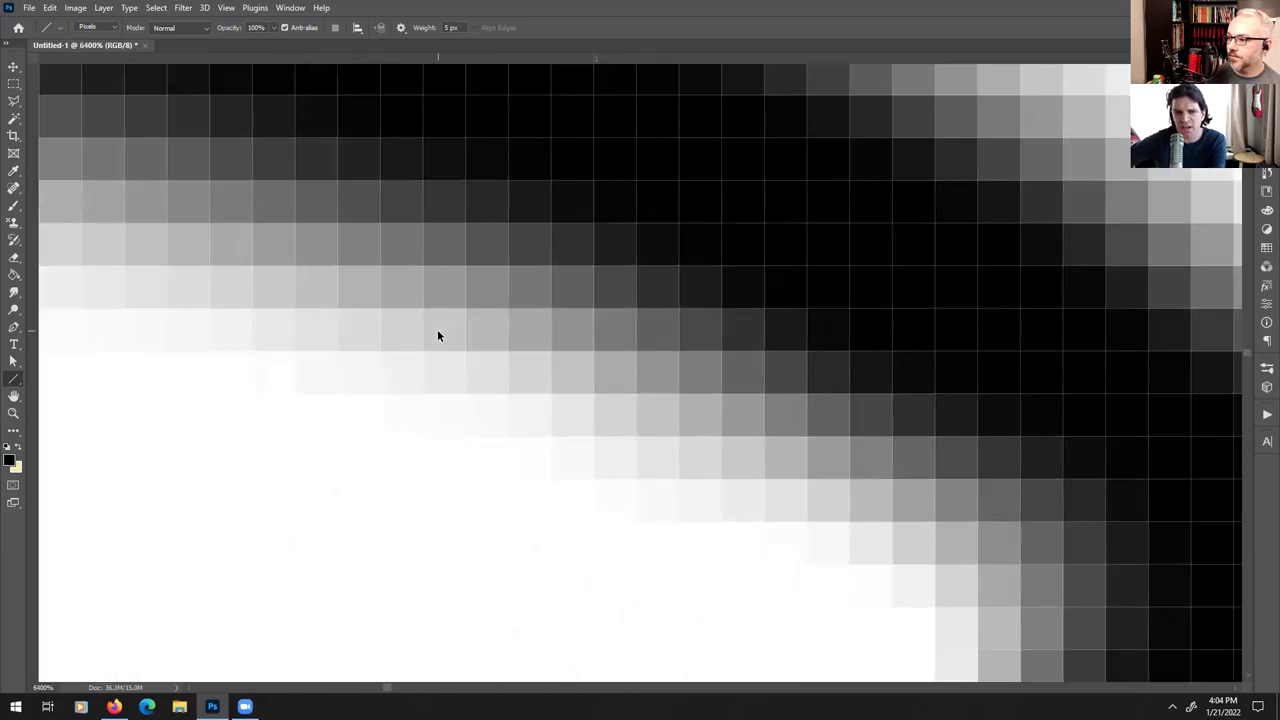
pyautogui.hotkey('ctrl', '-')
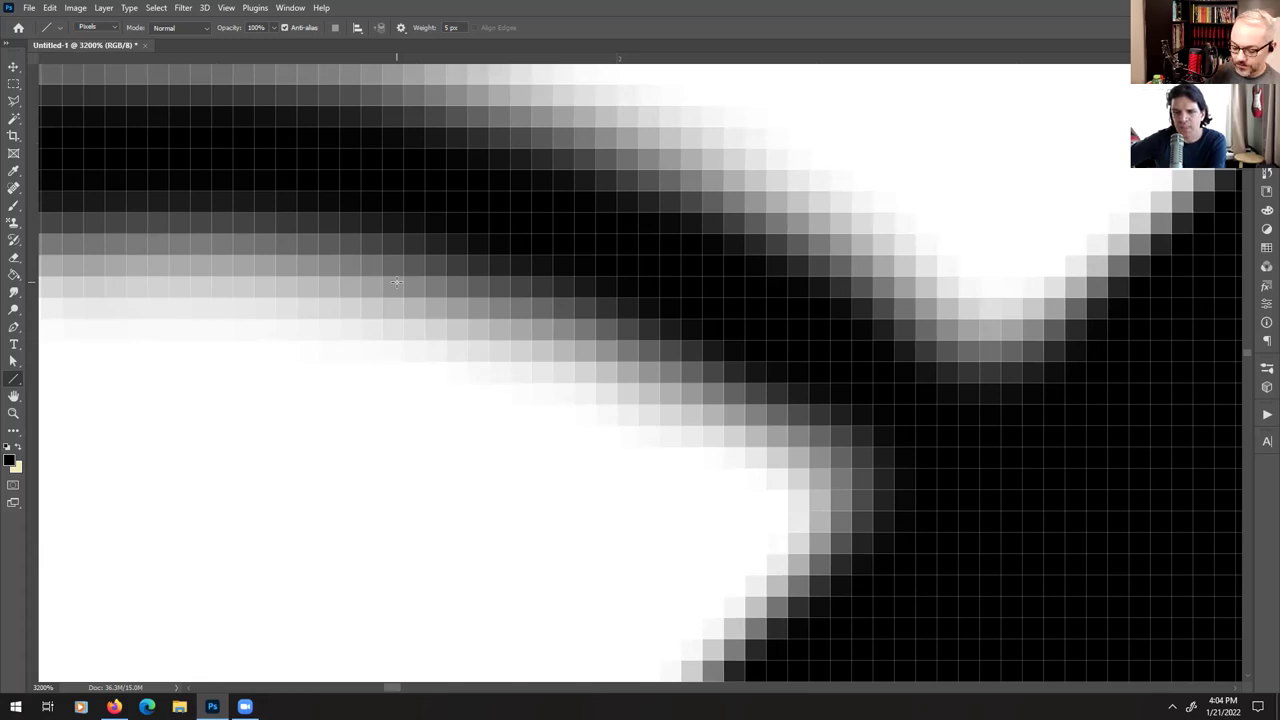
pyautogui.moveTo(806, 225); pyautogui.dragTo(720, 477)
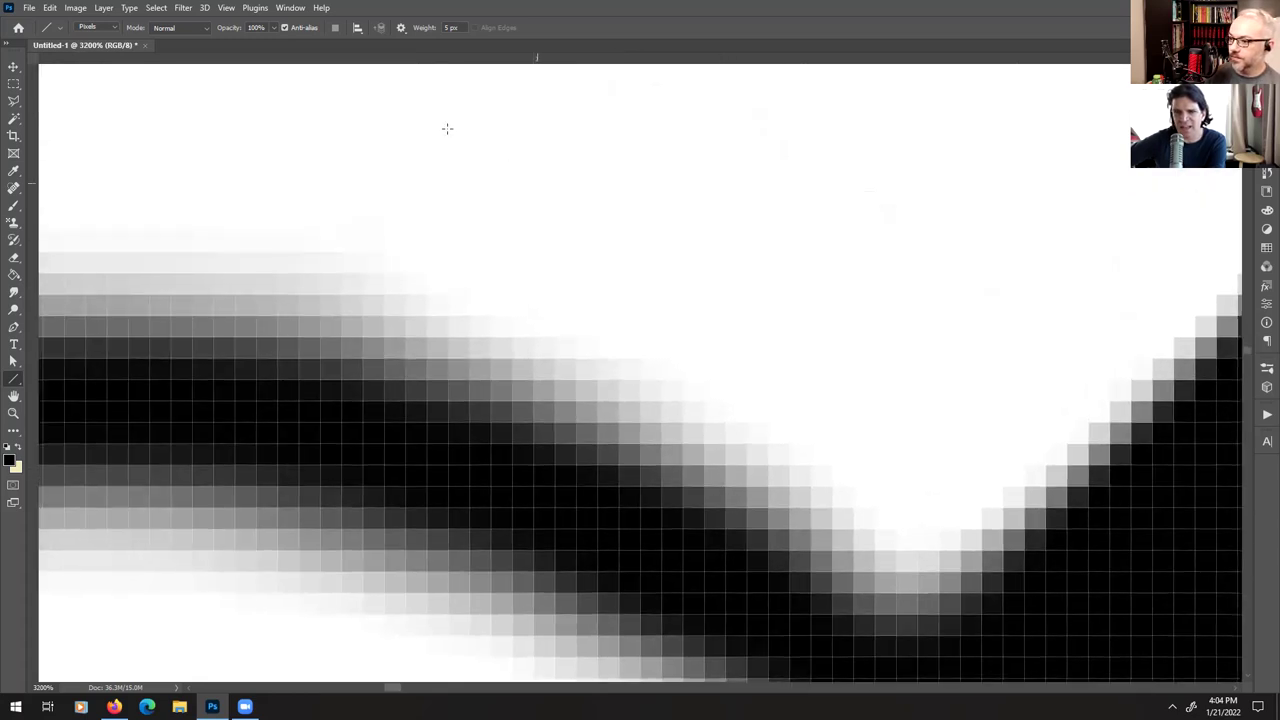
# - Paint a short, thin black curve with the Brush tool in the white area just above the resampled curve
pyautogui.click(14, 206)
pyautogui.click(437, 140)
pyautogui.moveTo(450, 140)
pyautogui.mouseDown()
pyautogui.moveTo(877, 406)
pyautogui.moveTo(866, 402)
pyautogui.mouseUp()
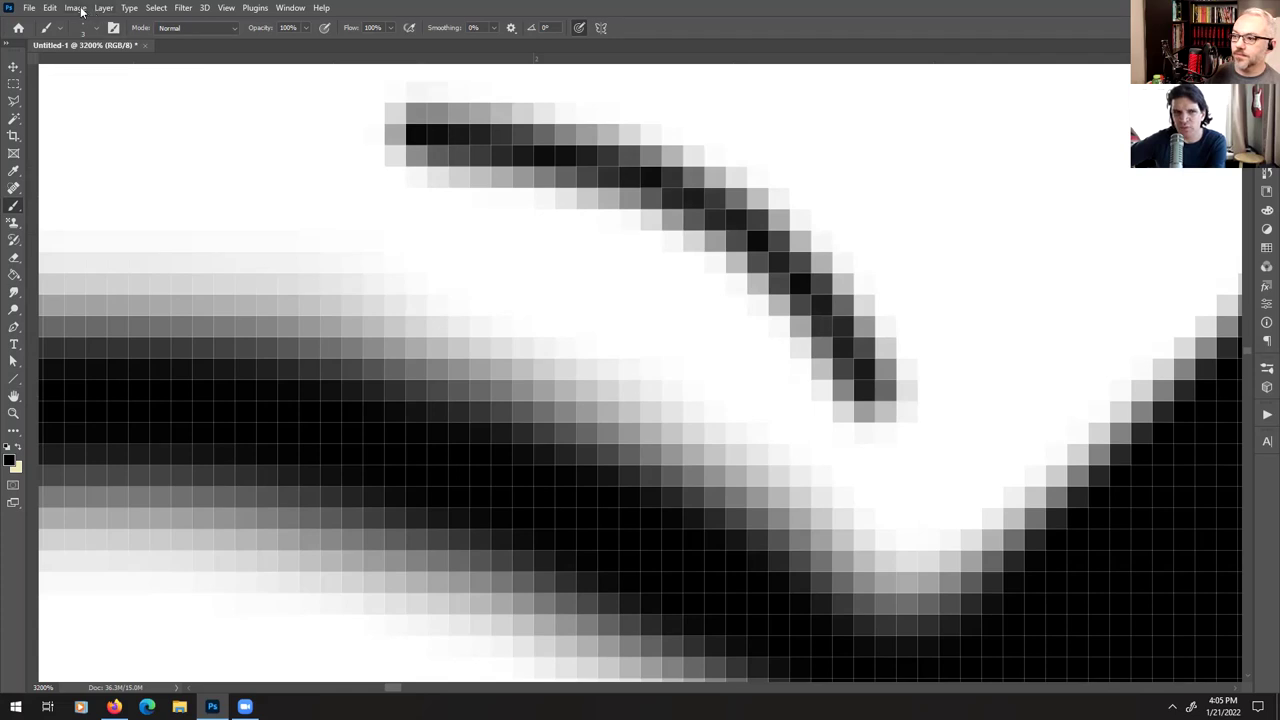
# - Compare the edge pixels of the new thin brush curve with the resampled curve at magnifications between 1600% and 6400%
pyautogui.hotkey('ctrl', '-')
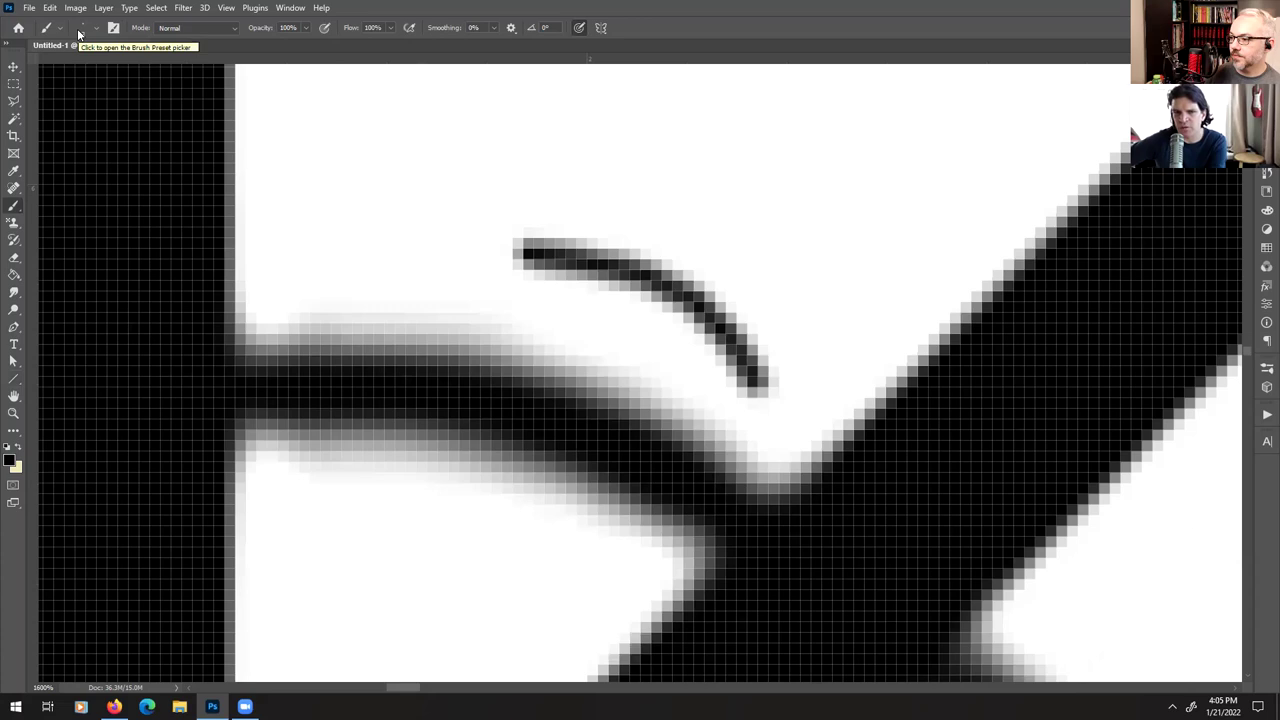
pyautogui.hotkey('ctrl', '+')
pyautogui.hotkey('ctrl', '+')
pyautogui.hotkey('ctrl', '-')
pyautogui.hotkey('ctrl', '+')
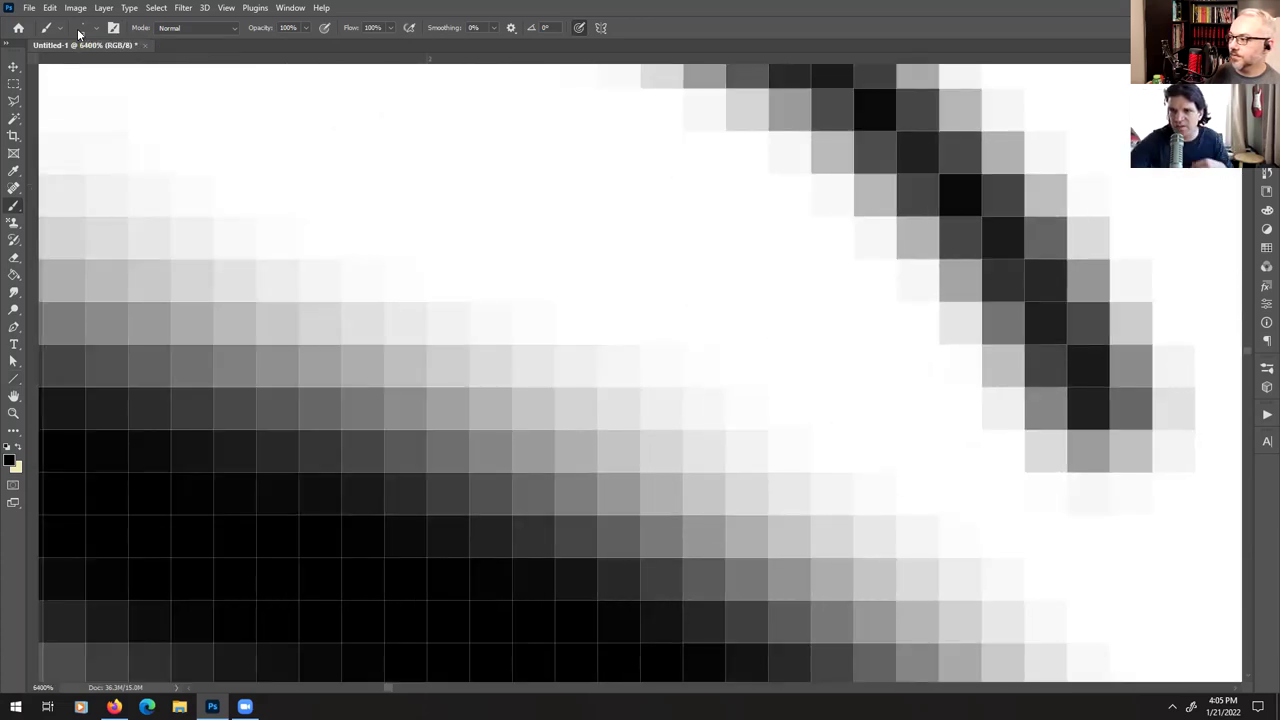
pyautogui.hotkey('ctrl', '-')
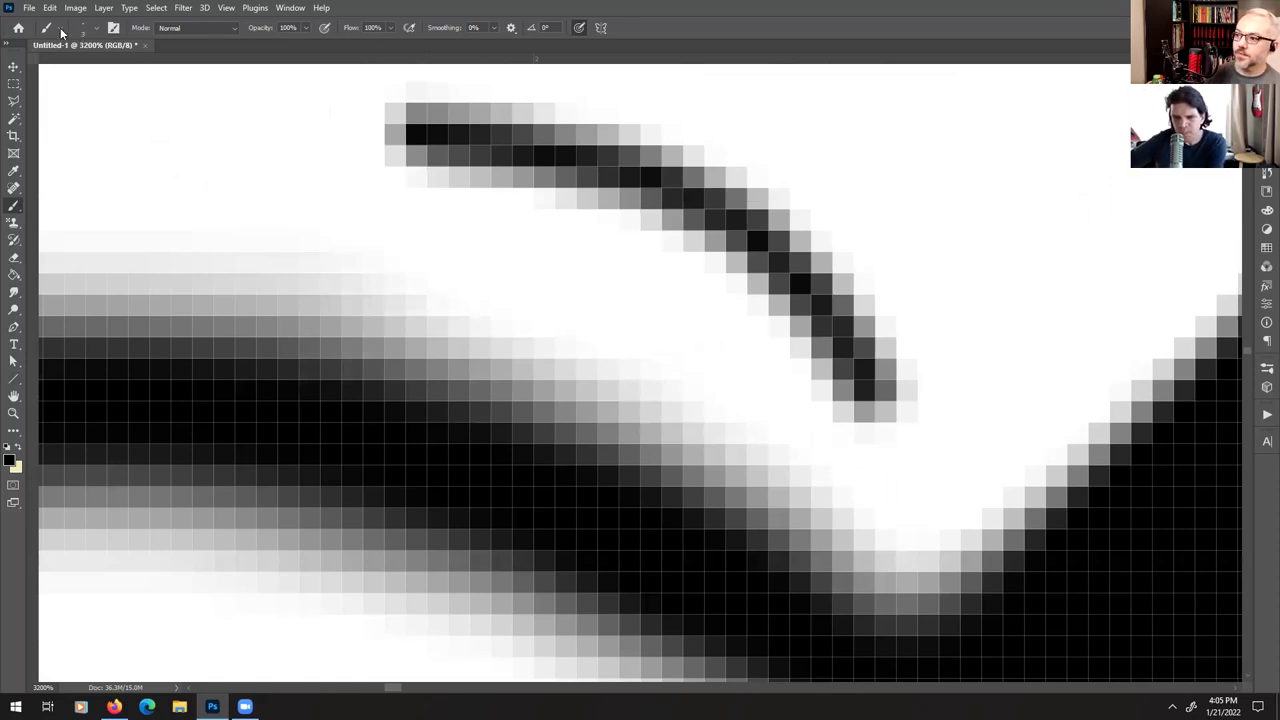
# - Convert the image's color mode from RGB to Grayscale
pyautogui.click(61, 33)
pyautogui.click(77, 7)
pyautogui.click(77, 7)
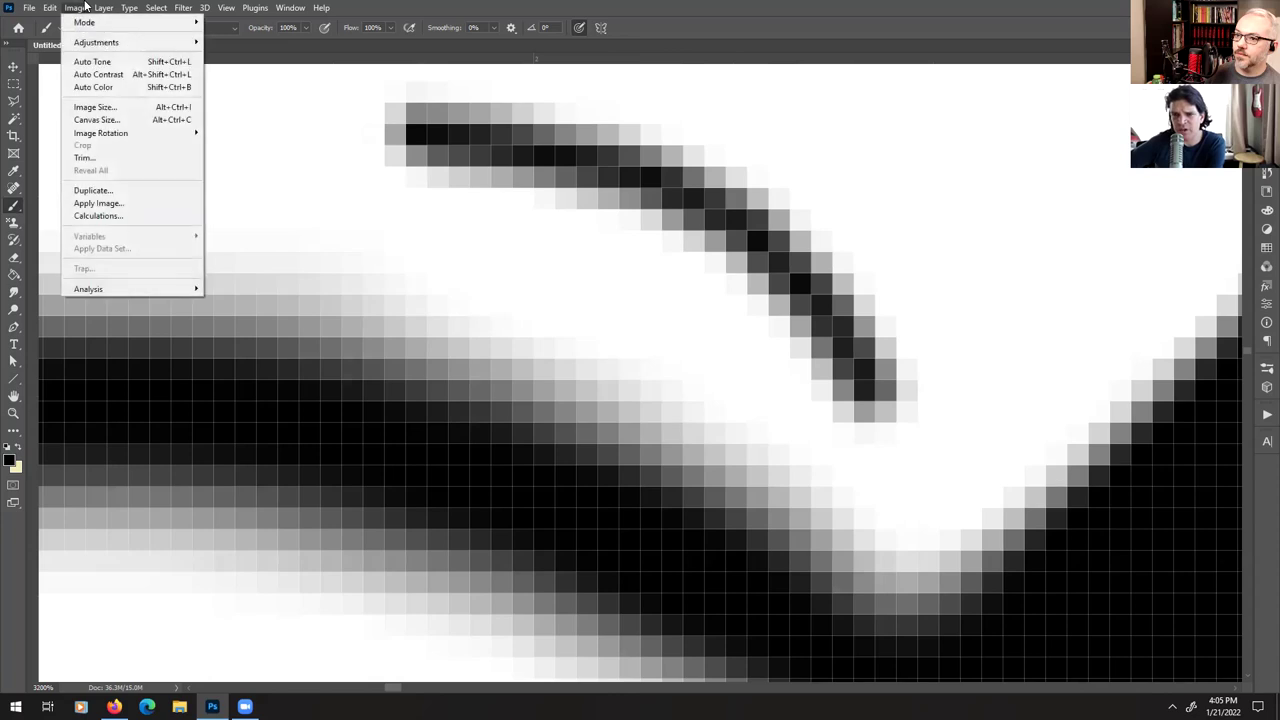
pyautogui.moveTo(100, 24)
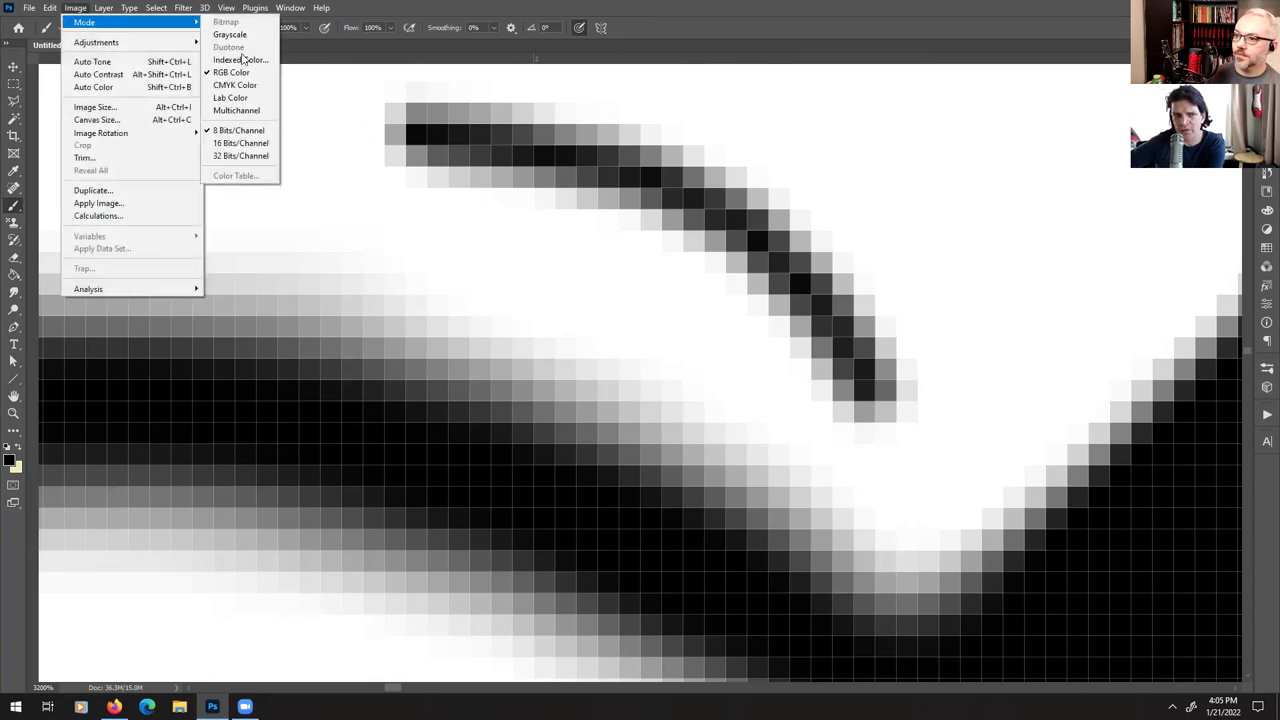
pyautogui.click(230, 34)
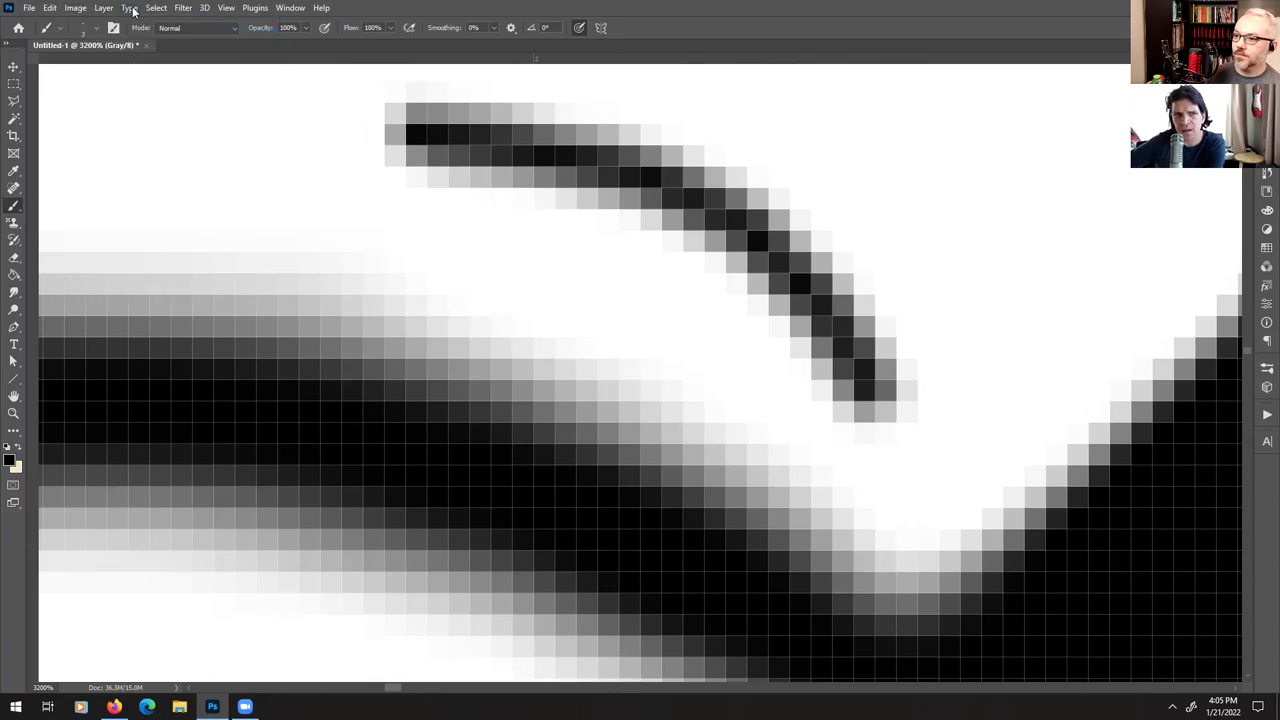
# - Convert the grayscale image to Bitmap mode at 300 pixels/inch output using the 50% Threshold method
pyautogui.click(76, 7)
pyautogui.moveTo(150, 22)
pyautogui.click(211, 23)
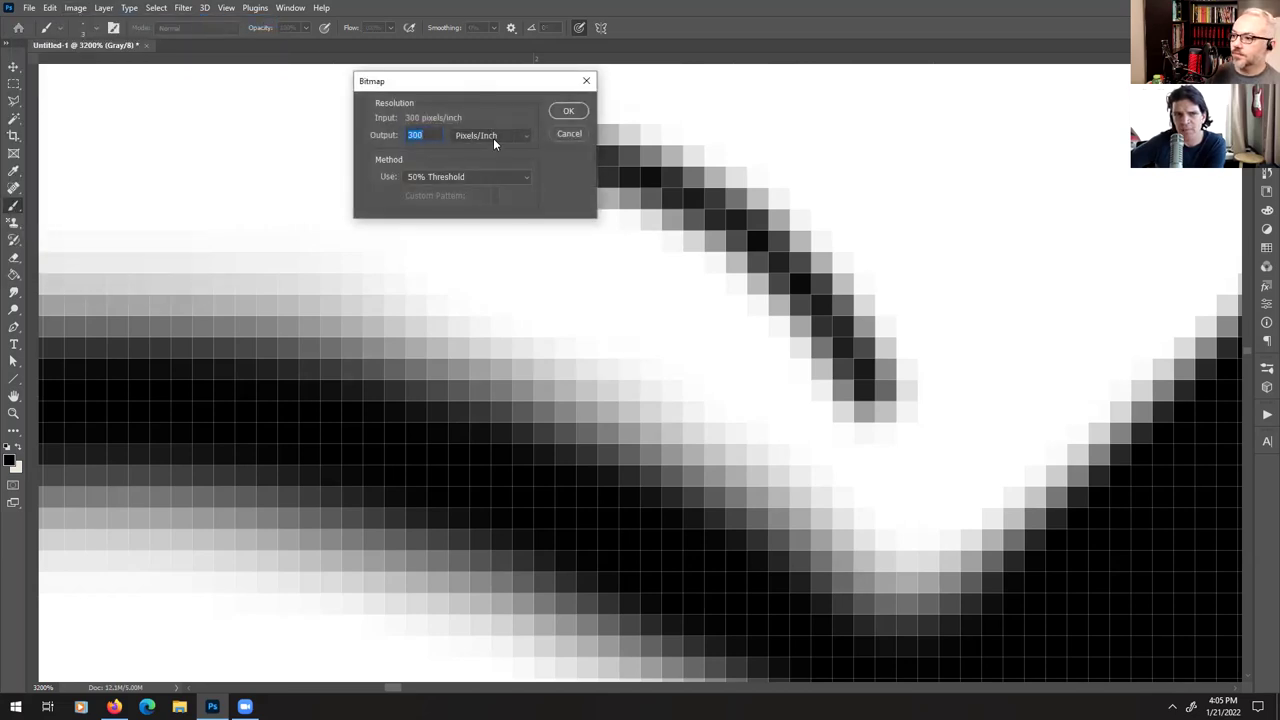
pyautogui.click(567, 111)
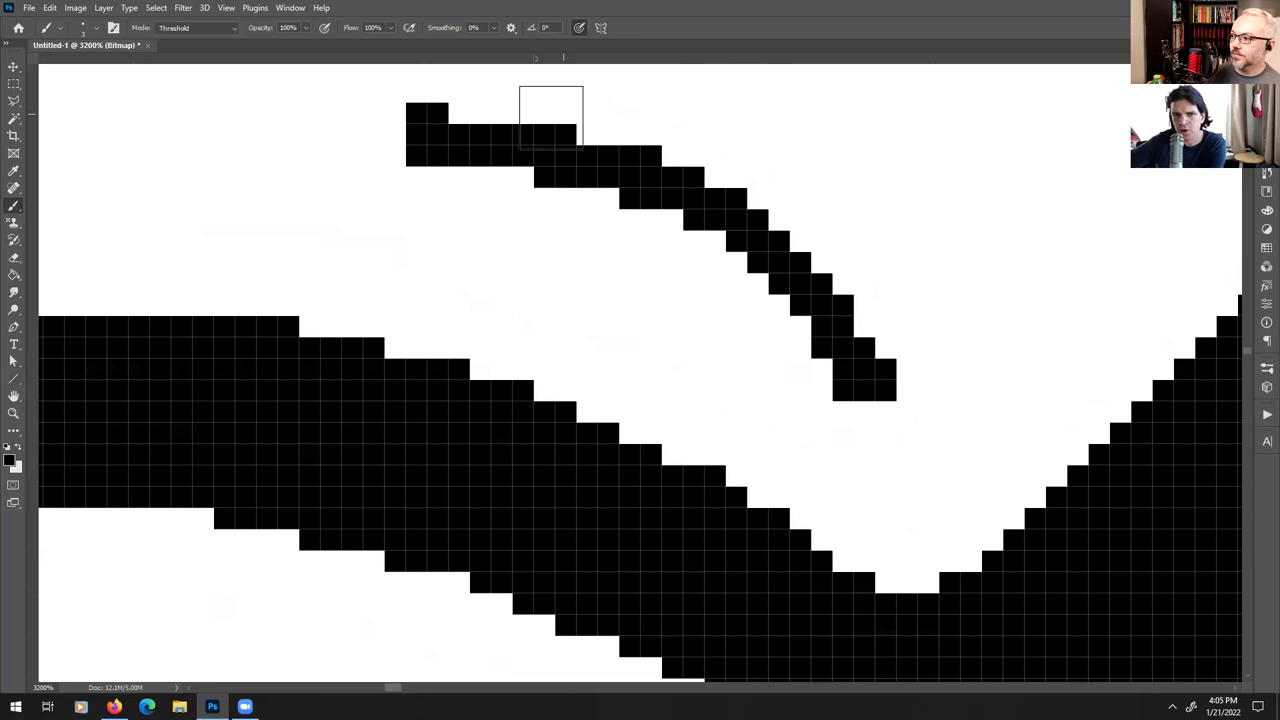
# - Activate the Rectangular Marquee tool and examine the edges of the bitmap lines and curves from 3200% down to 100%
pyautogui.click(13, 84)
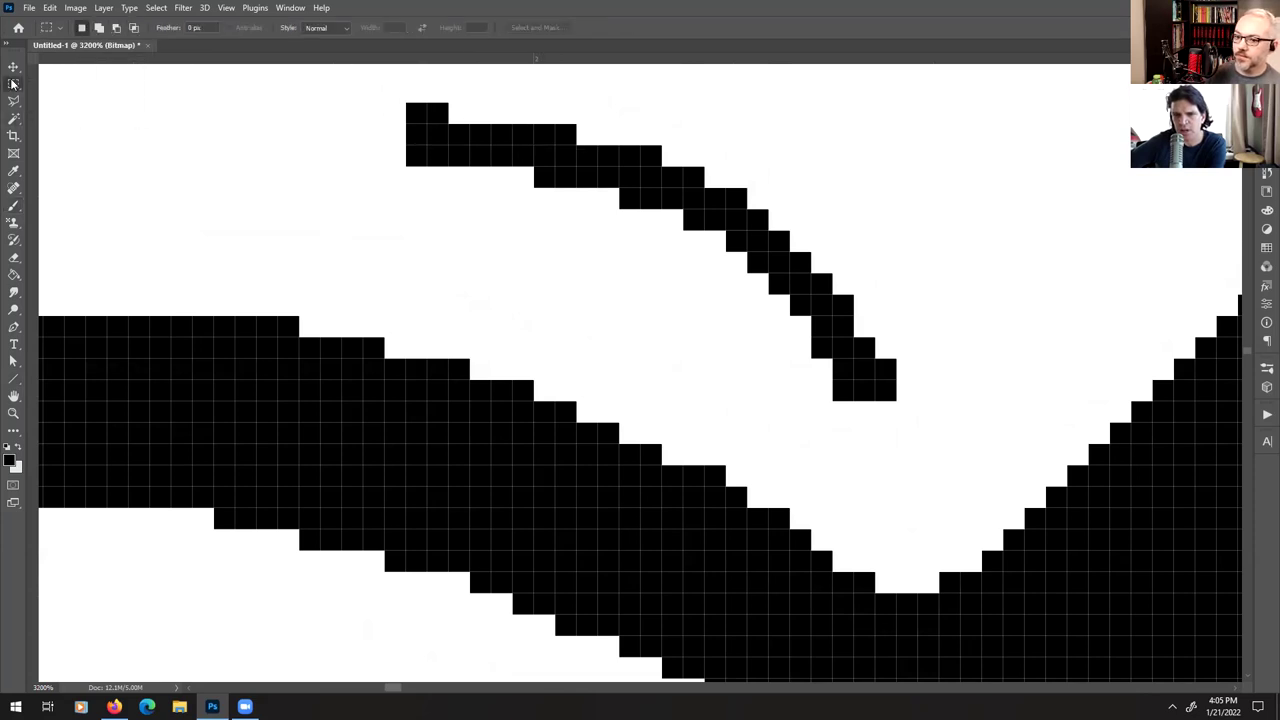
pyautogui.hotkey('ctrl', '-')
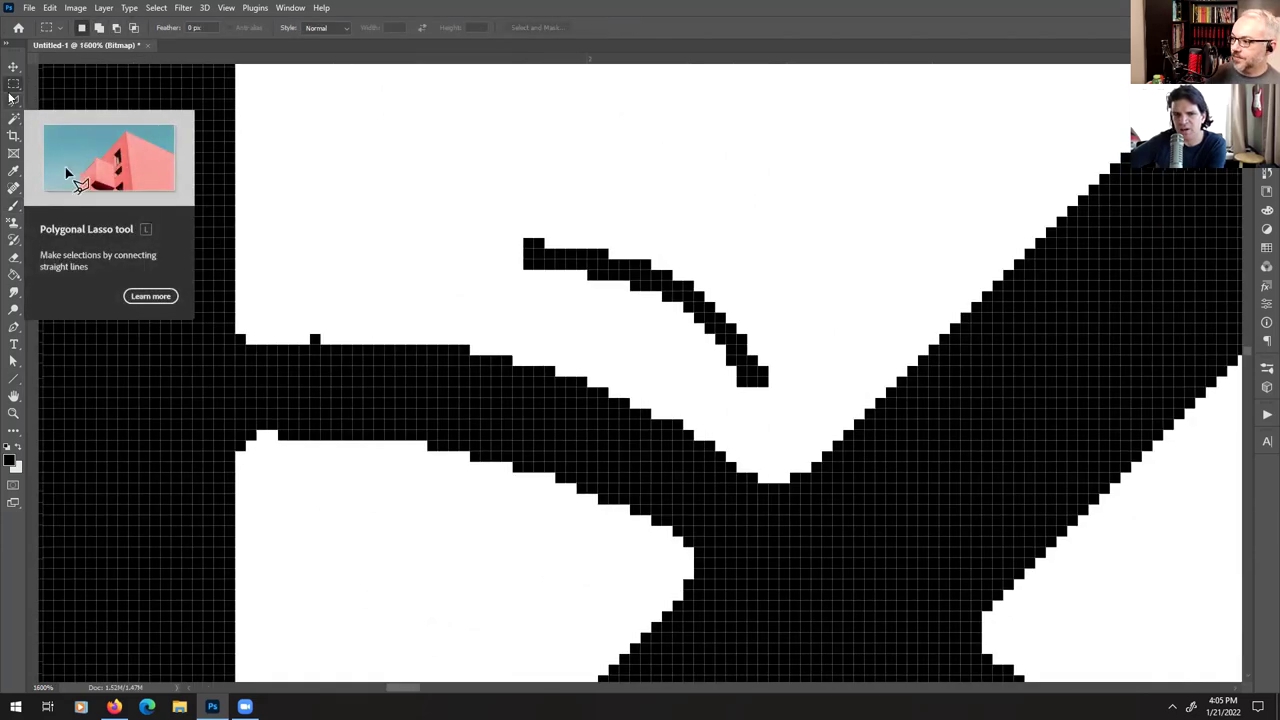
pyautogui.hotkey('ctrl', '-')
pyautogui.hotkey('ctrl', '-')
pyautogui.hotkey('ctrl', '-')
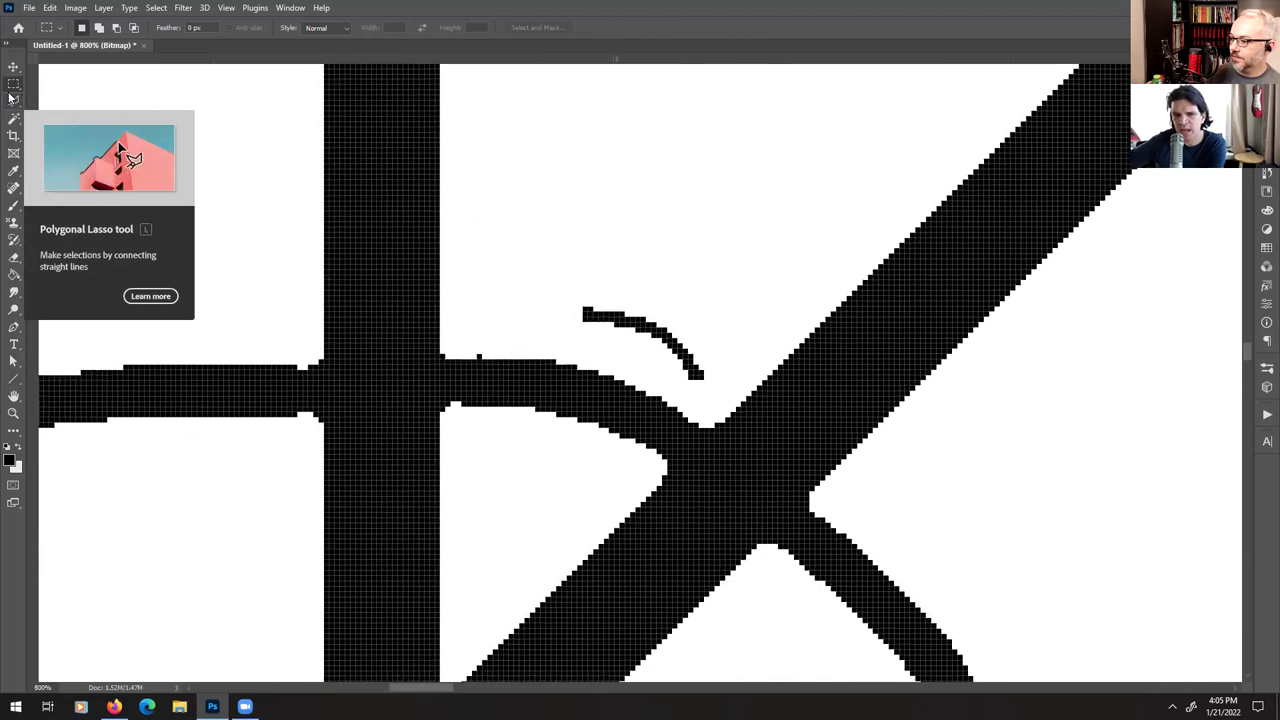
pyautogui.hotkey('ctrl', '-')
pyautogui.hotkey('ctrl', '-')
pyautogui.hotkey('ctrl', '-')
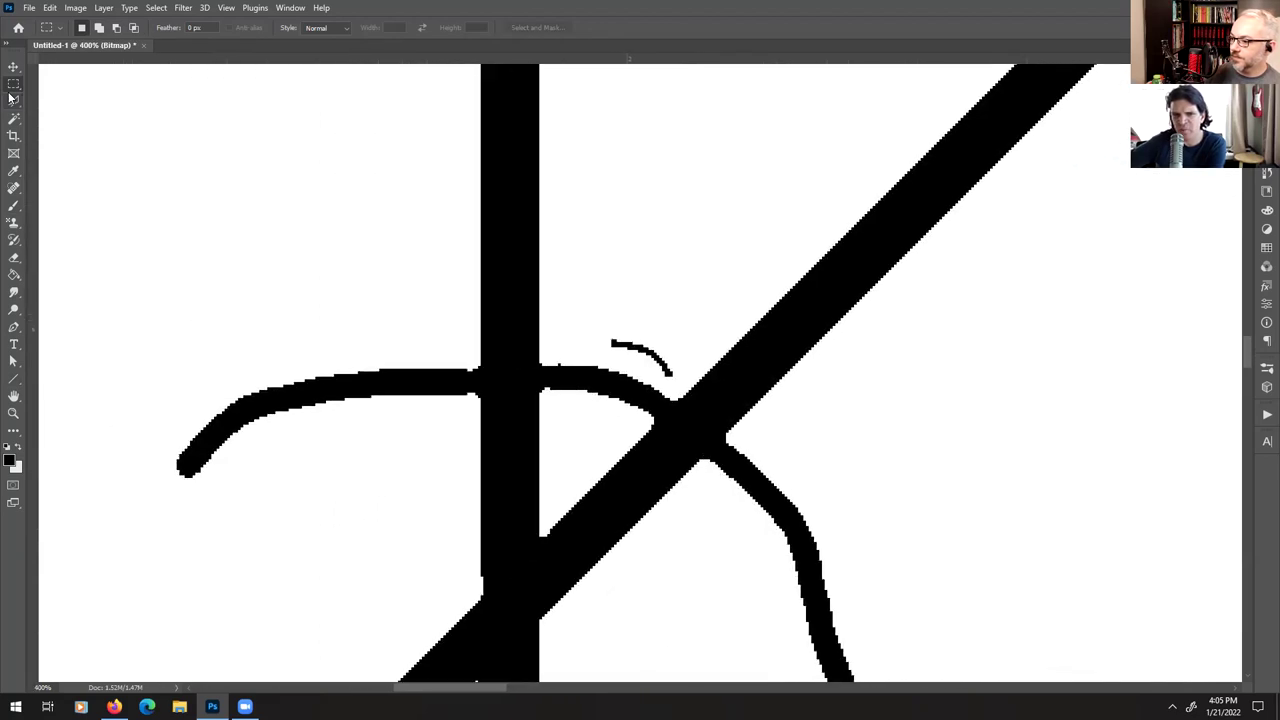
pyautogui.hotkey('ctrl', '-')
pyautogui.hotkey('ctrl', '-')
pyautogui.hotkey('ctrl', '-')
pyautogui.hotkey('ctrl', '-')
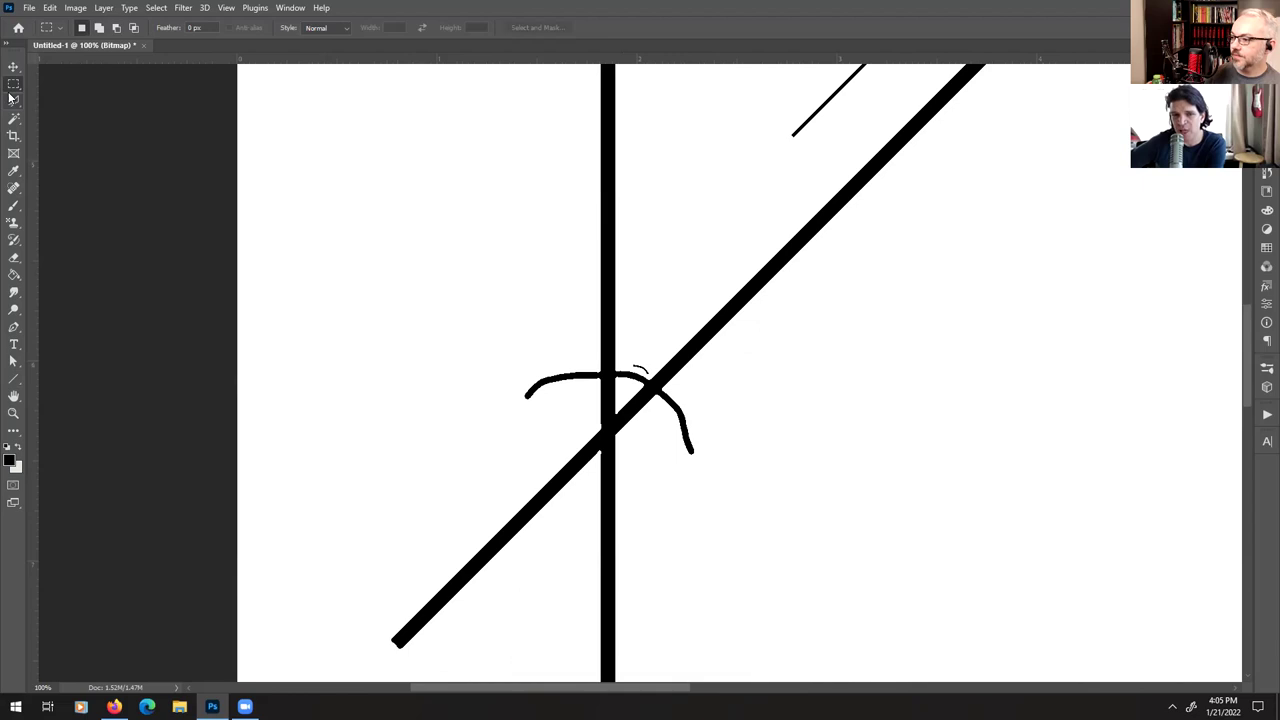
# - Inspect the pixel steps along the thin curve and the line crossings of the bitmap at up to 1200% magnification
pyautogui.hotkey('ctrl', '+')
pyautogui.hotkey('ctrl', '+')
pyautogui.hotkey('ctrl', '+')
pyautogui.hotkey('ctrl', '+')
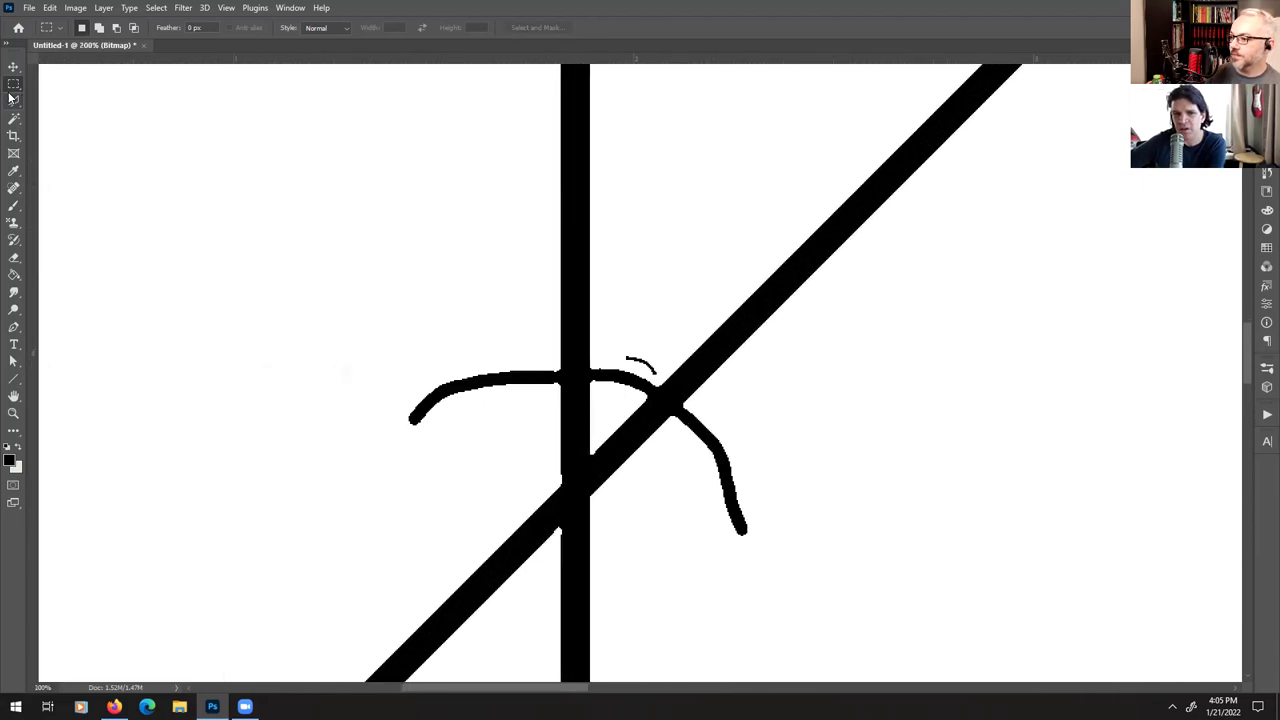
pyautogui.hotkey('ctrl', '+')
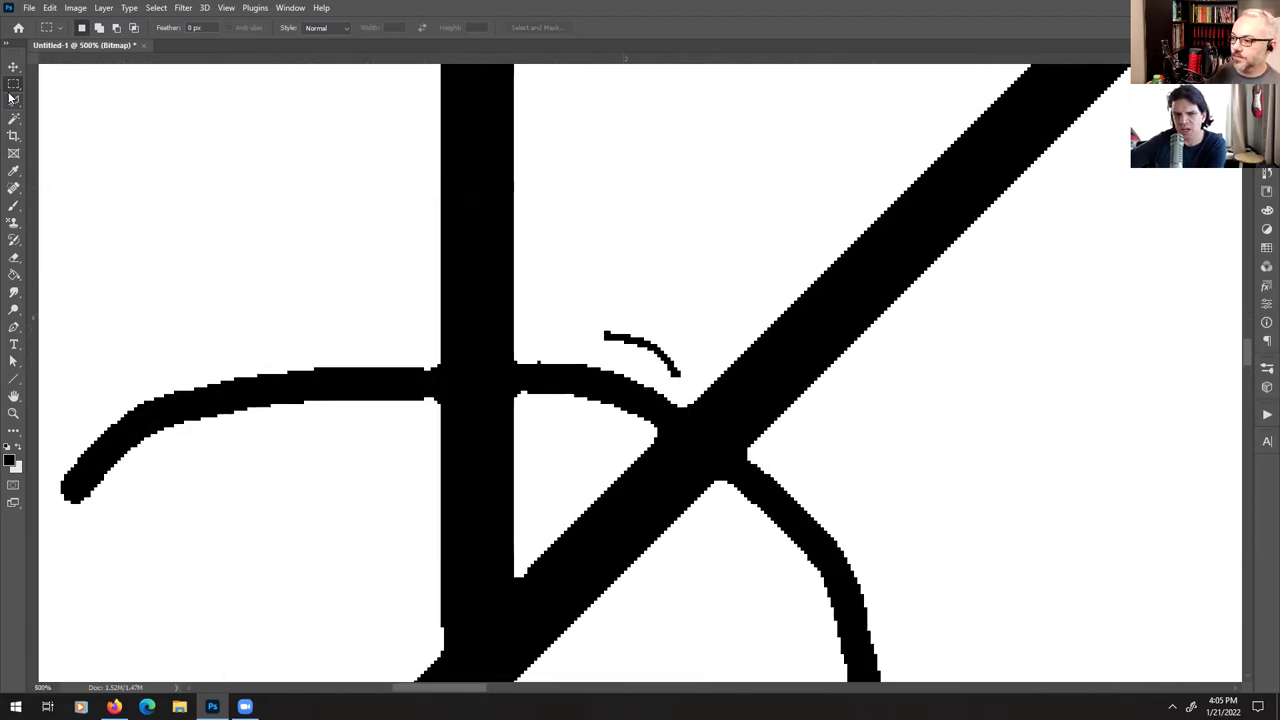
pyautogui.hotkey('ctrl', '+')
pyautogui.hotkey('ctrl', '+')
pyautogui.hotkey('ctrl', '+')
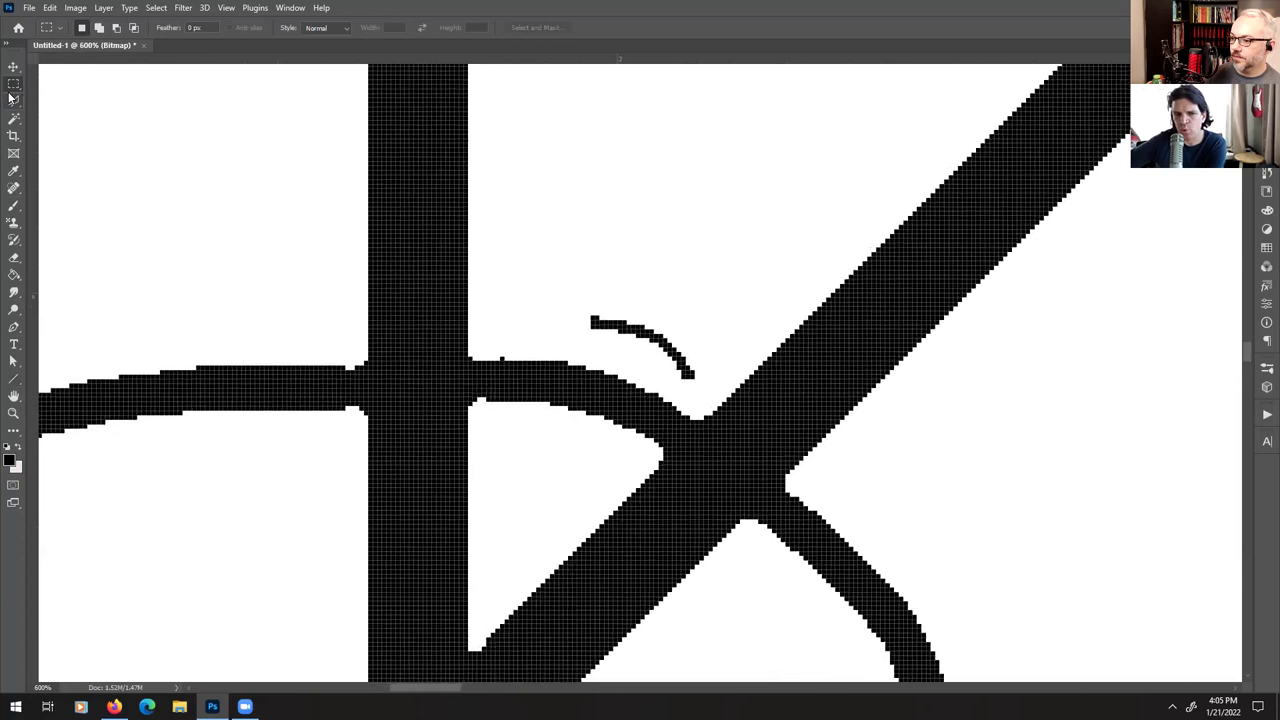
pyautogui.hotkey('ctrl', '+')
pyautogui.hotkey('ctrl', '+')
pyautogui.hotkey('ctrl', '-')
pyautogui.hotkey('ctrl', '-')
pyautogui.hotkey('ctrl', '-')
pyautogui.hotkey('ctrl', '-')
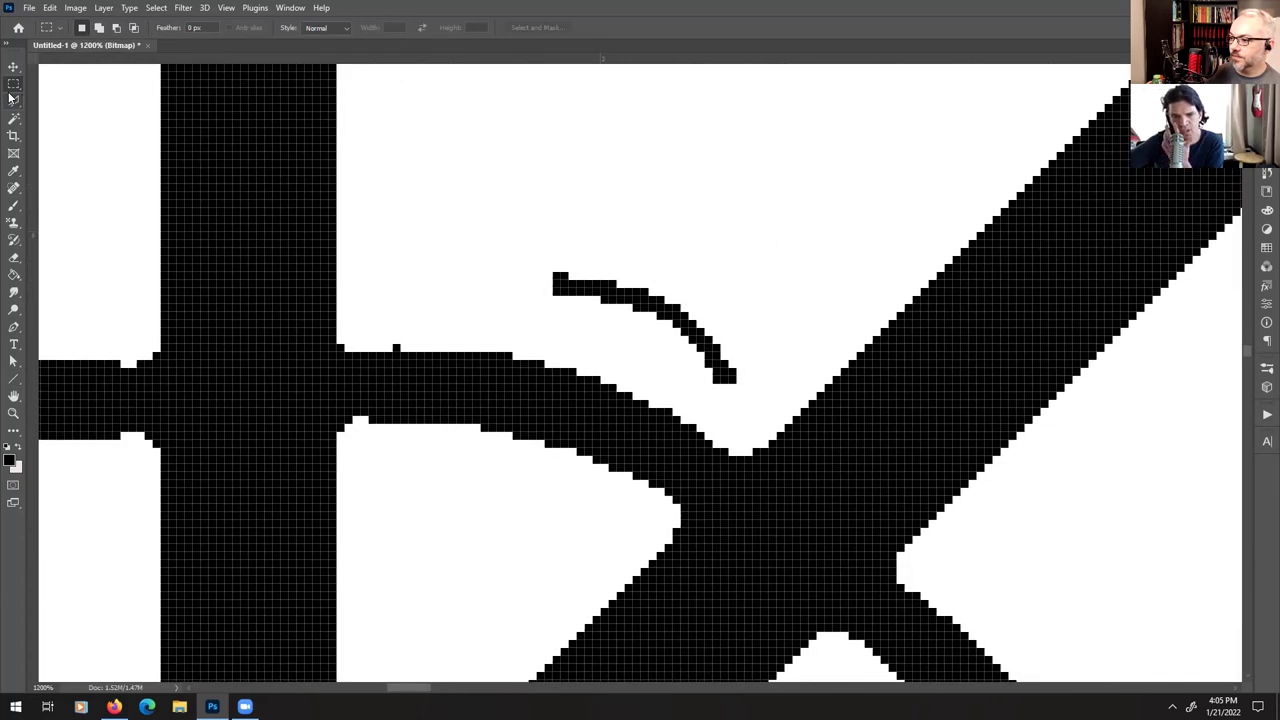
# - Compare how jagged the bitmap strokes look at 66.7% and at 500%, with the whole brush curve in view
pyautogui.hotkey('ctrl', '-')
pyautogui.hotkey('ctrl', '-')
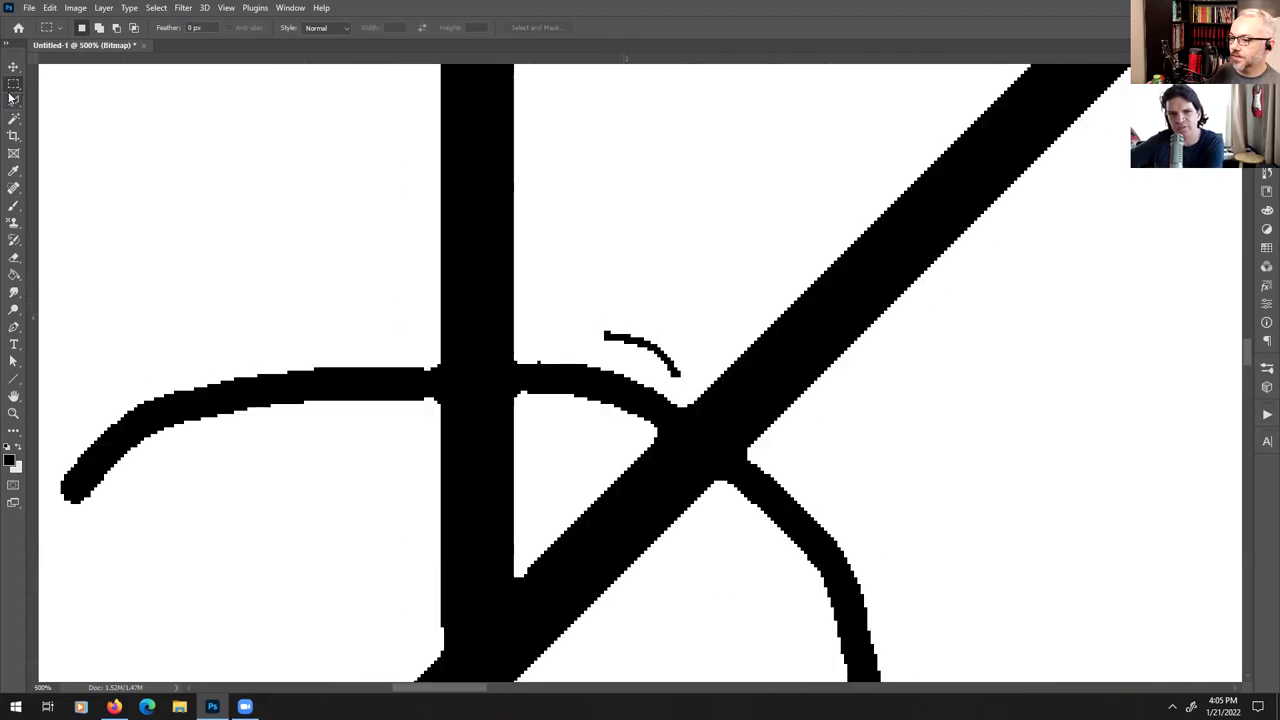
pyautogui.hotkey('ctrl', '-')
pyautogui.hotkey('ctrl', '-')
pyautogui.hotkey('ctrl', '-')
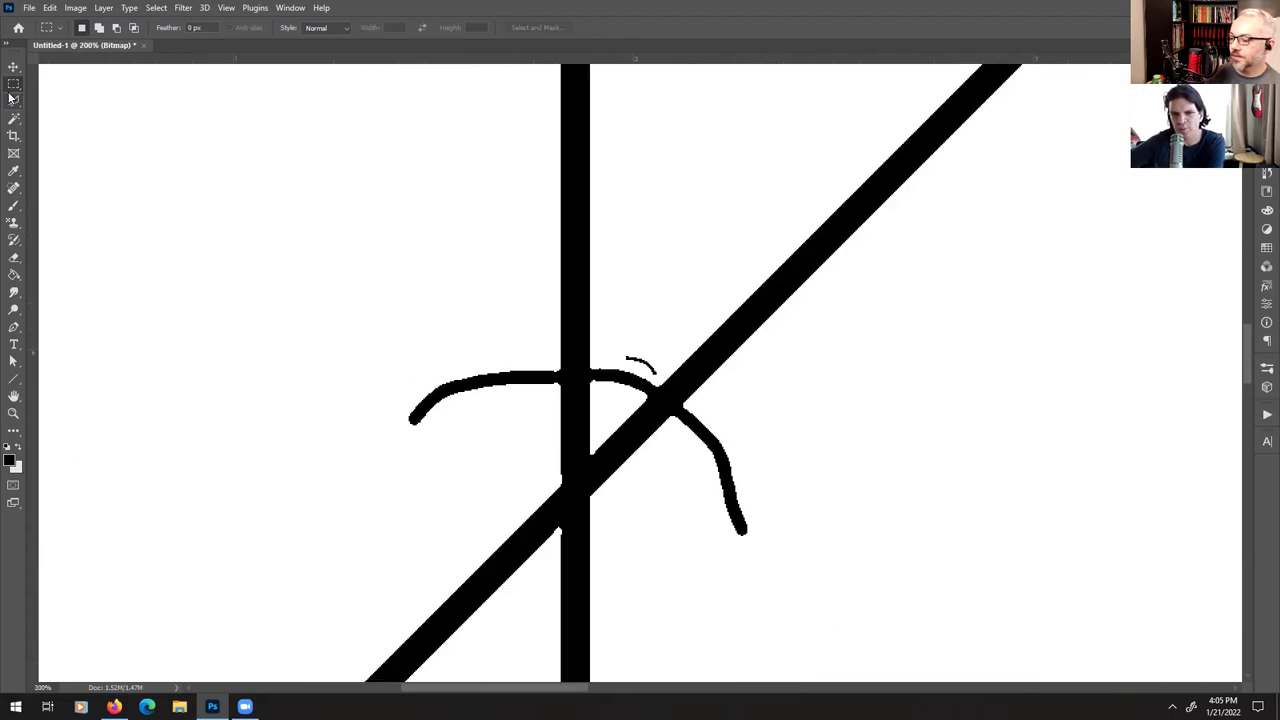
pyautogui.hotkey('ctrl', '-')
pyautogui.hotkey('ctrl', '-')
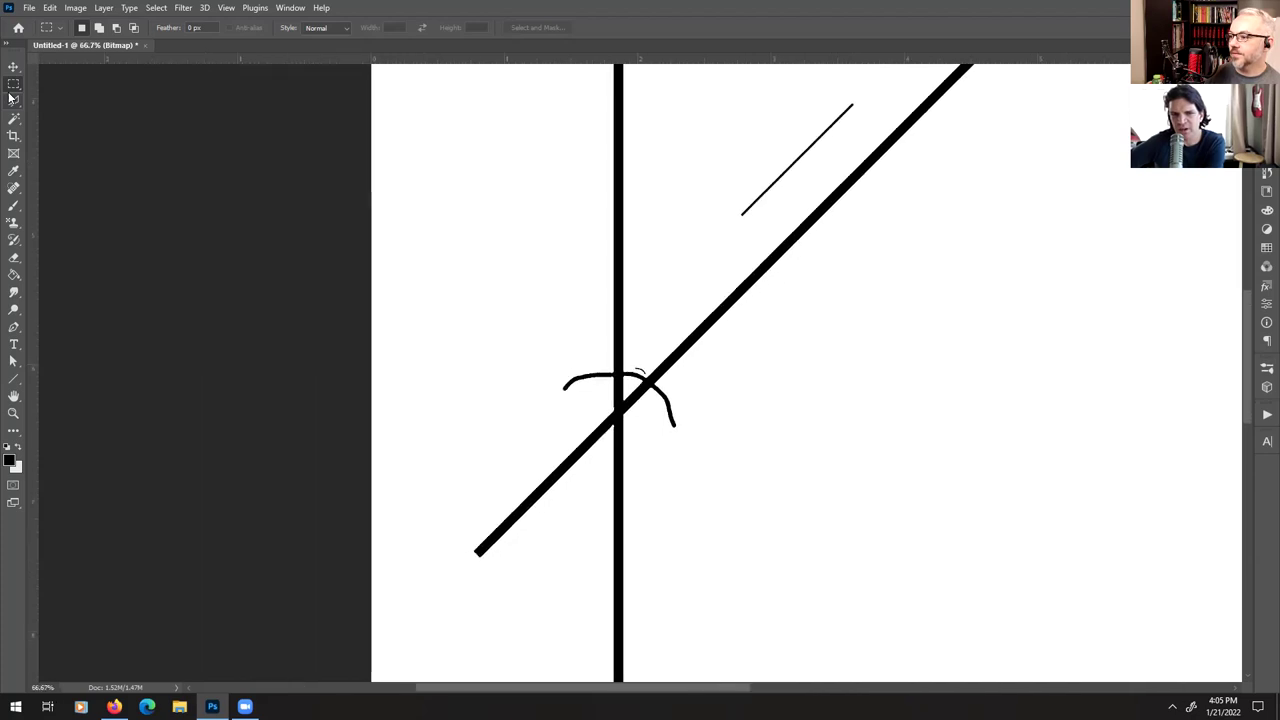
pyautogui.hotkey('ctrl', '+')
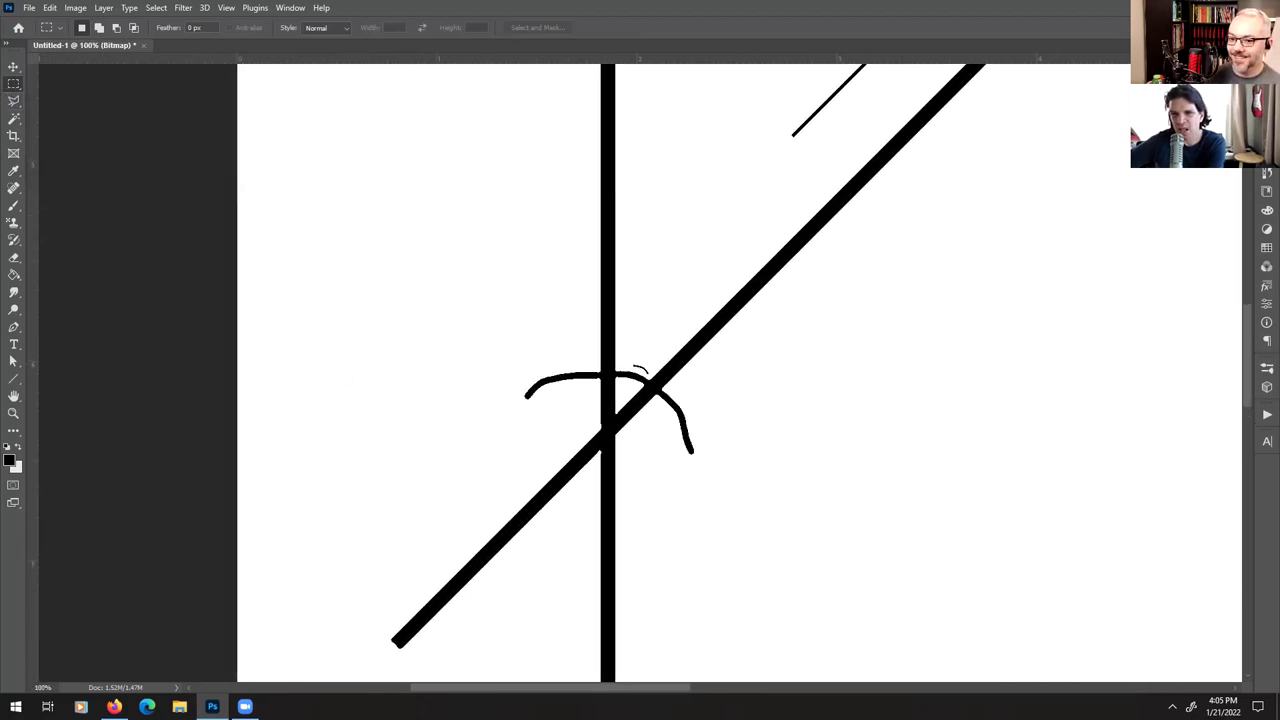
pyautogui.hotkey('ctrl', '+')
pyautogui.hotkey('ctrl', '+')
pyautogui.hotkey('ctrl', '+')
pyautogui.hotkey('ctrl', '+')
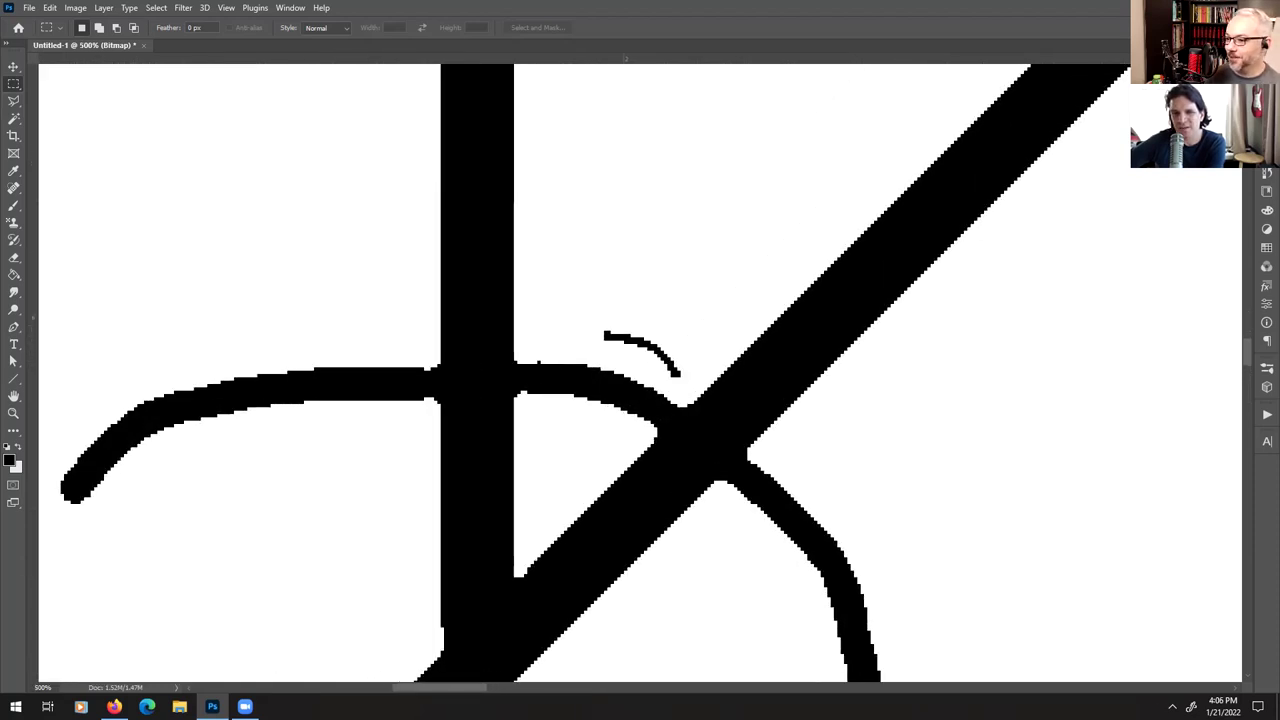
pyautogui.moveTo(466, 405); pyautogui.dragTo(666, 372)
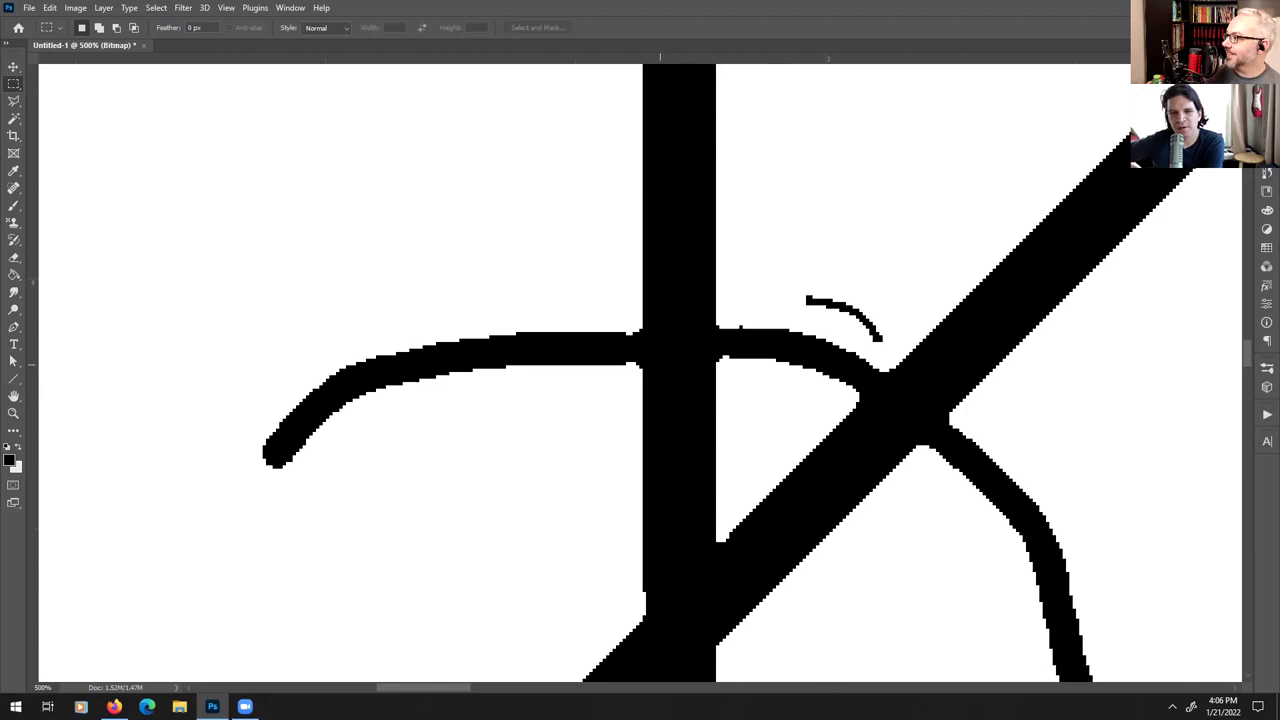
# - Return the image to its Grayscale history state and examine the lines and curves at 50% to 66.7% magnification
pyautogui.click(1266, 173)
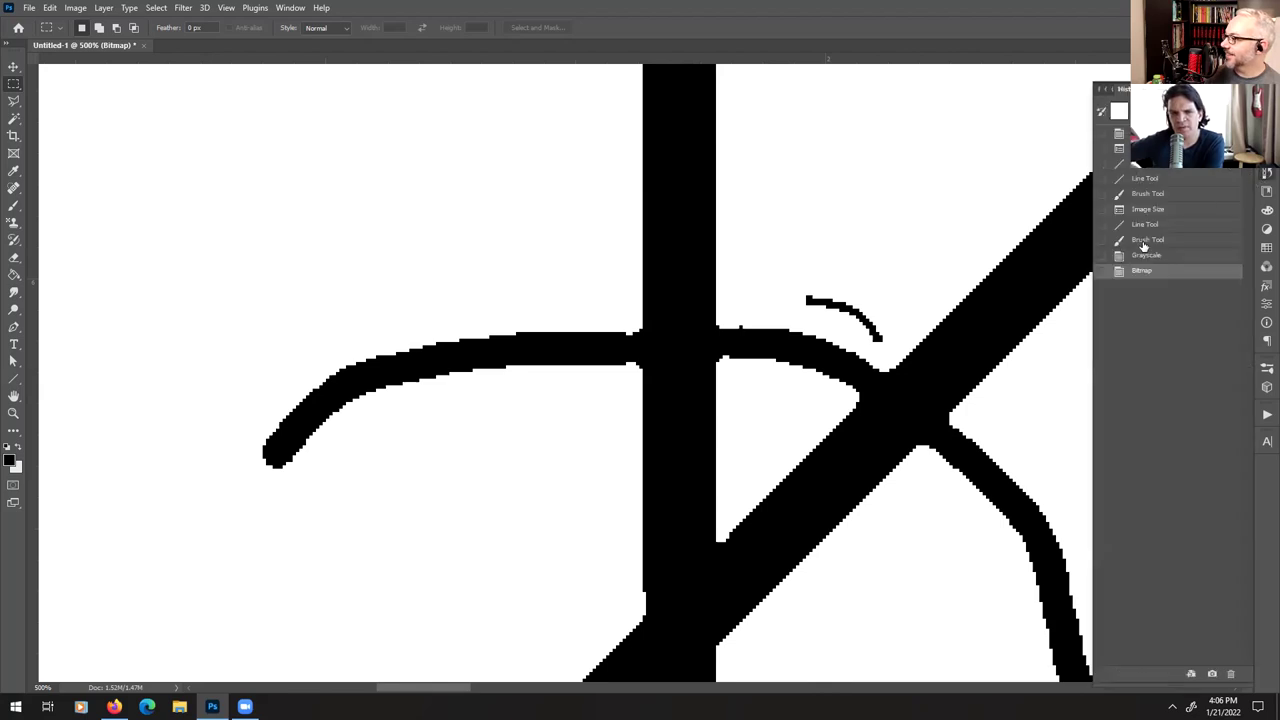
pyautogui.click(1141, 257)
pyautogui.hotkey('ctrl', '-')
pyautogui.hotkey('ctrl', '-')
pyautogui.hotkey('ctrl', '-')
pyautogui.hotkey('ctrl', '-')
pyautogui.hotkey('ctrl', '-')
pyautogui.hotkey('ctrl', '-')
pyautogui.hotkey('ctrl', '+')
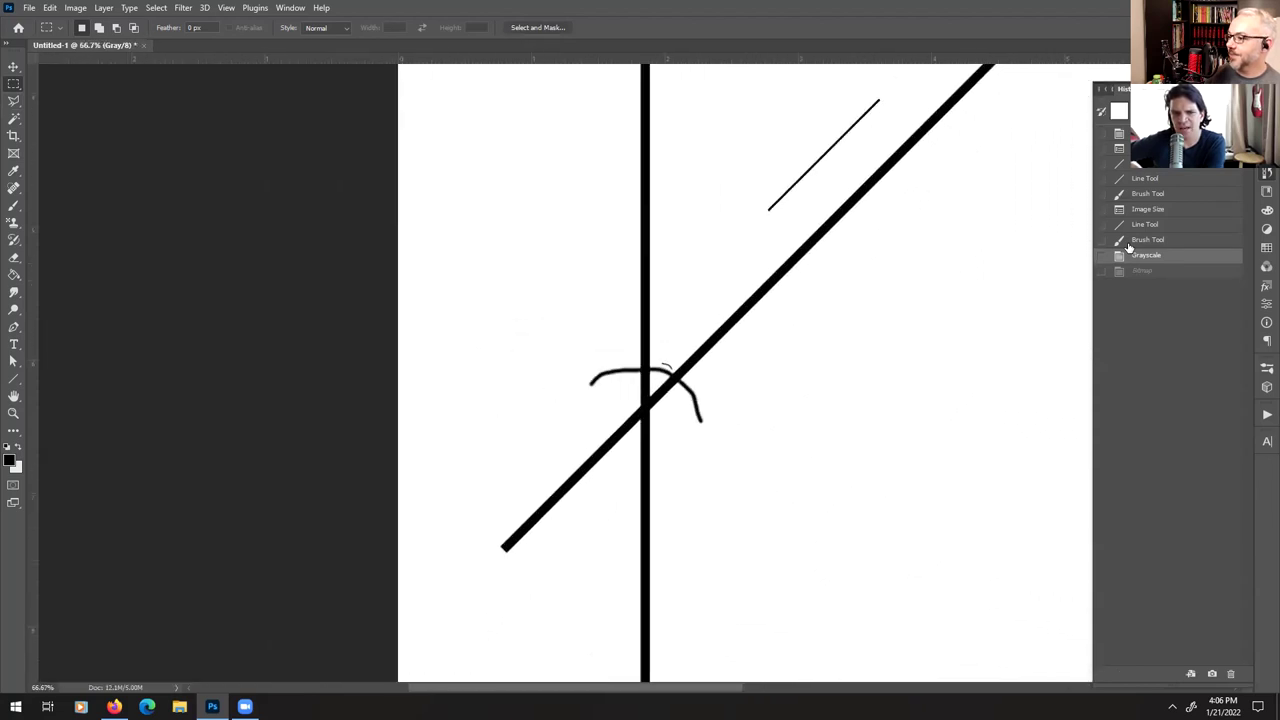
pyautogui.hotkey('ctrl', '-')
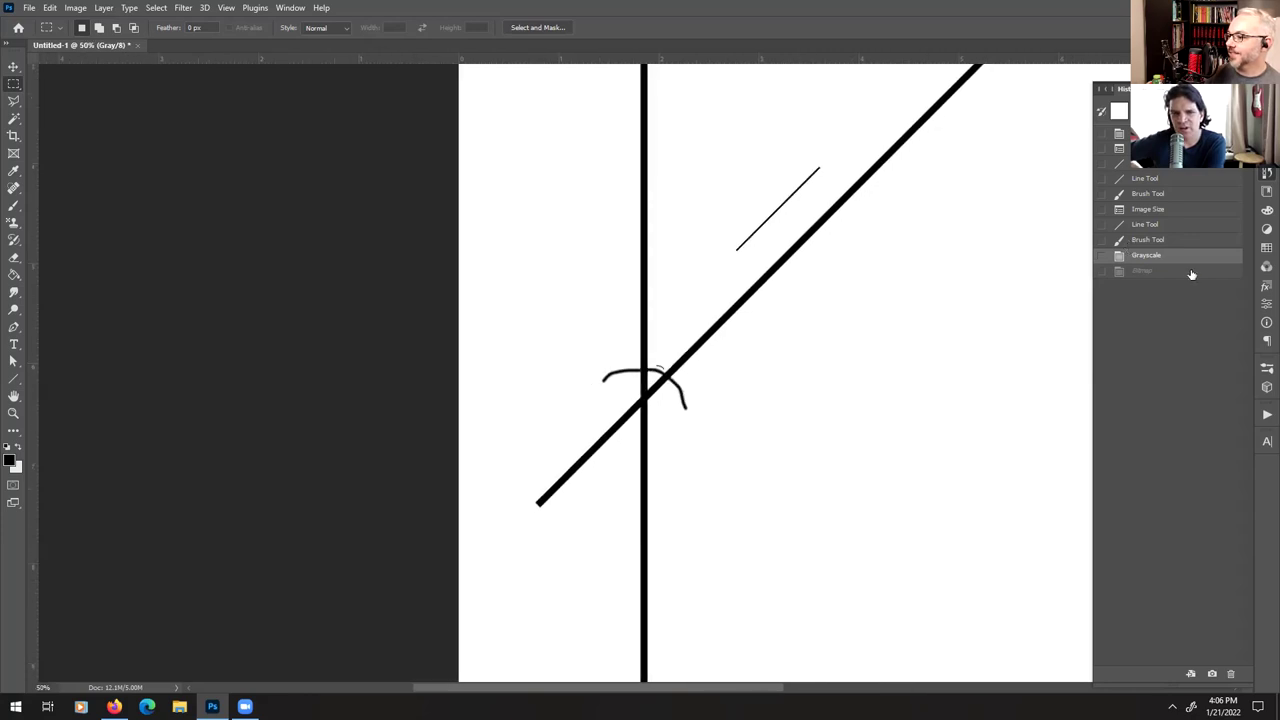
# - Switch repeatedly between the Bitmap and Grayscale history states to compare the stroke edges at low magnification
pyautogui.click(1135, 272)
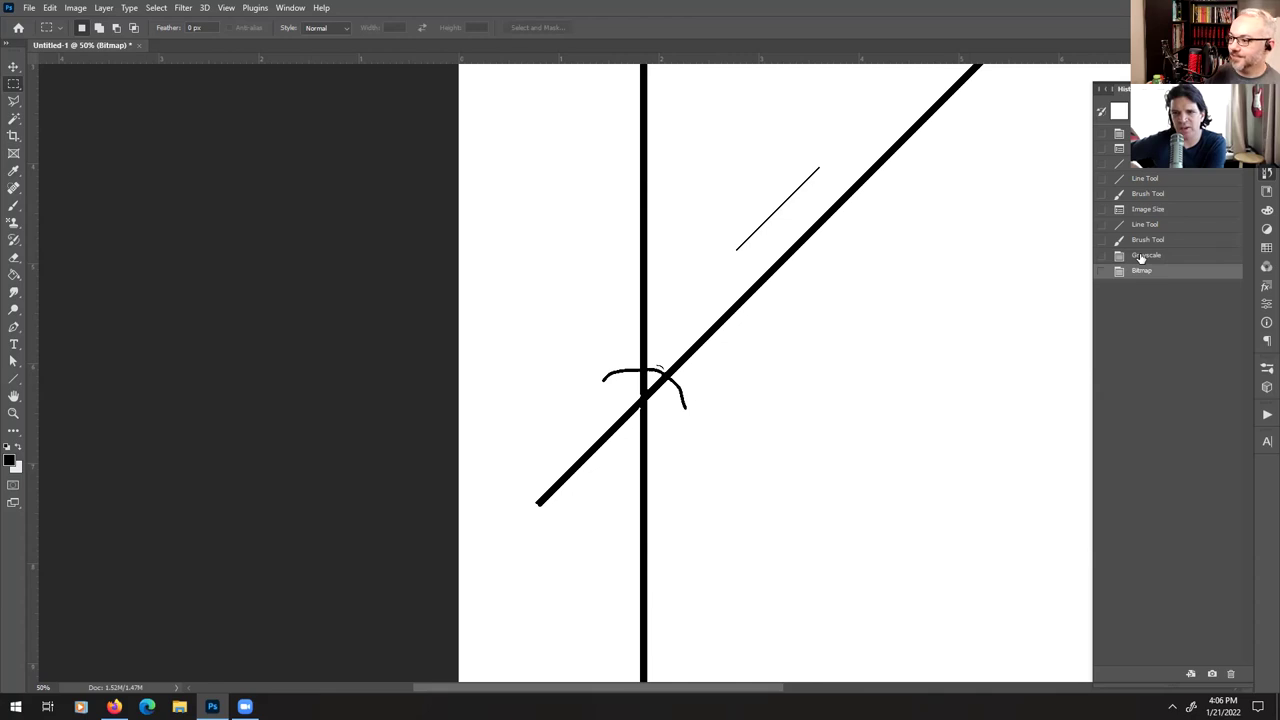
pyautogui.click(1140, 256)
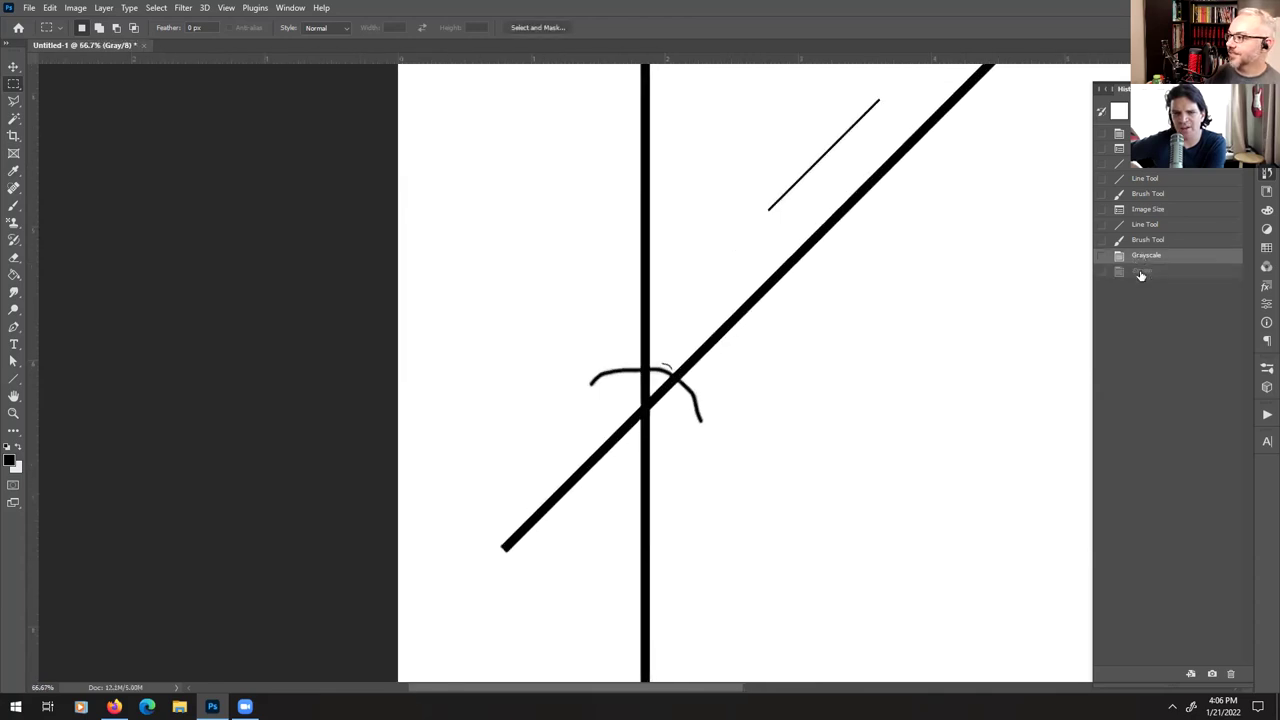
pyautogui.click(1141, 273)
pyautogui.click(1146, 257)
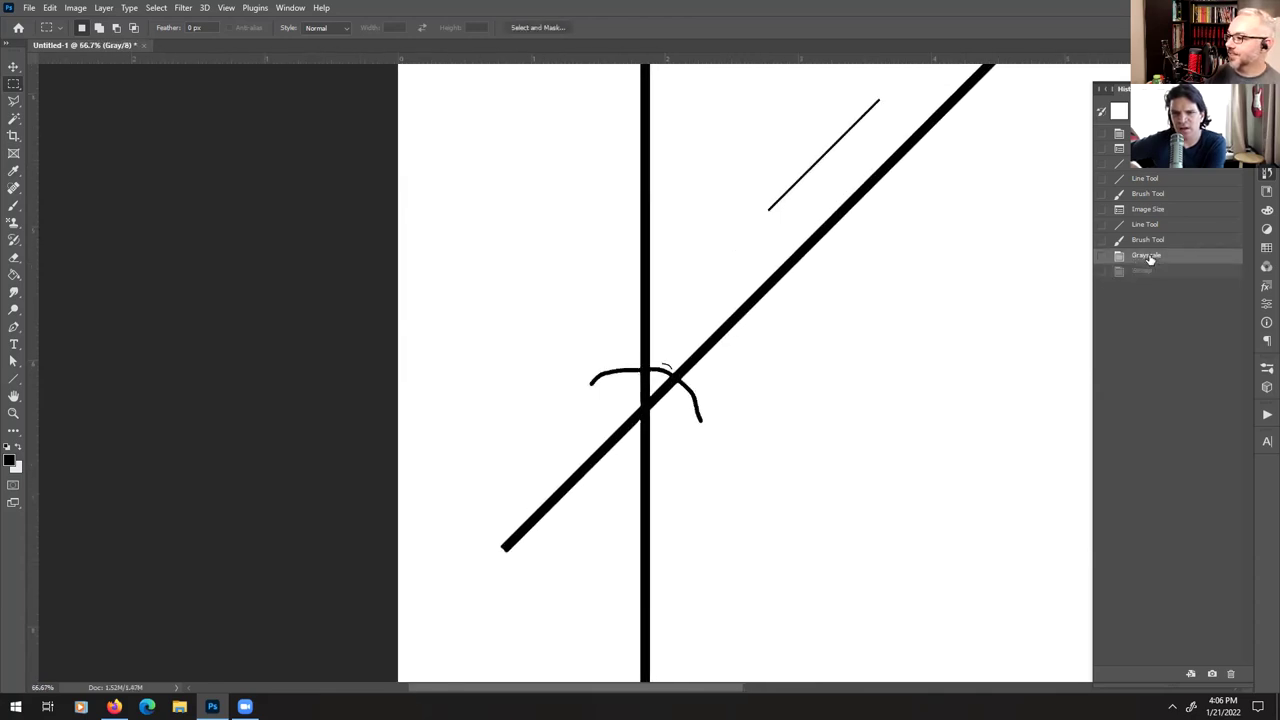
pyautogui.click(1144, 272)
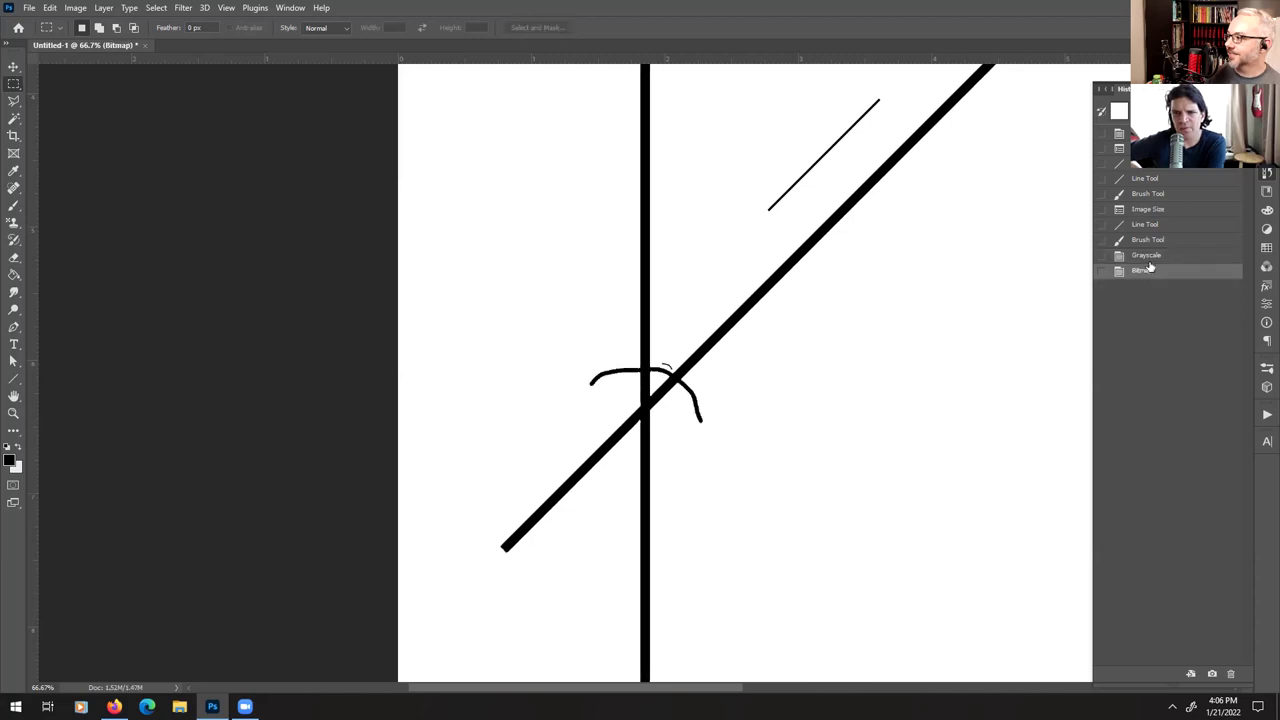
pyautogui.click(1154, 258)
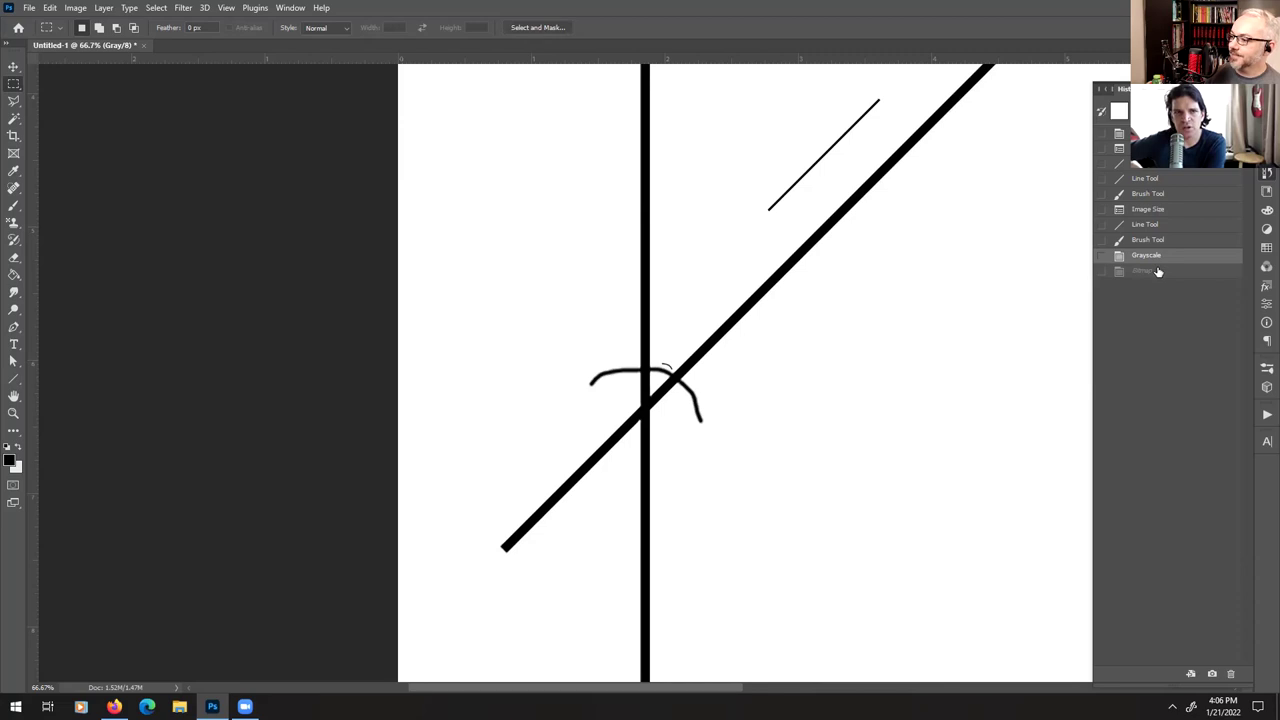
# - Compare the strokes at 300%, restore the Bitmap history state, and set the Grayscale state as the History Brush source
pyautogui.hotkey('ctrl', '+')
pyautogui.hotkey('ctrl', '+')
pyautogui.hotkey('ctrl', '+')
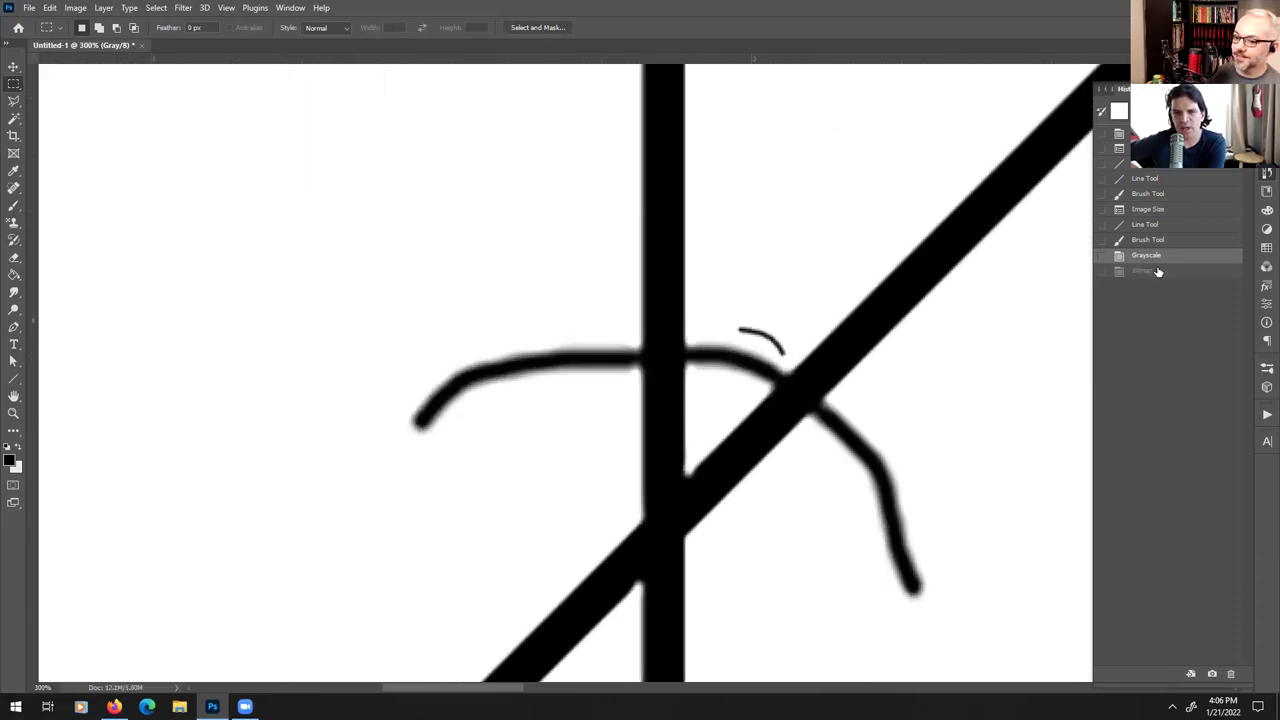
pyautogui.click(1142, 274)
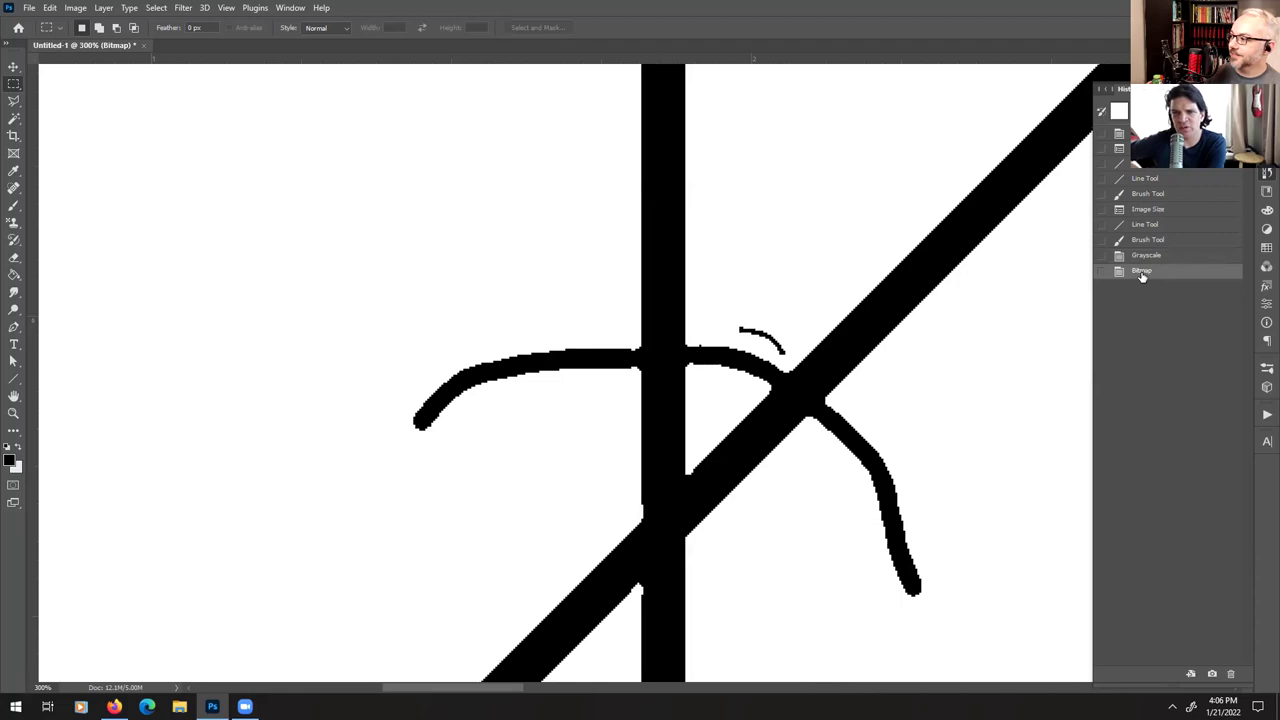
pyautogui.click(76, 8)
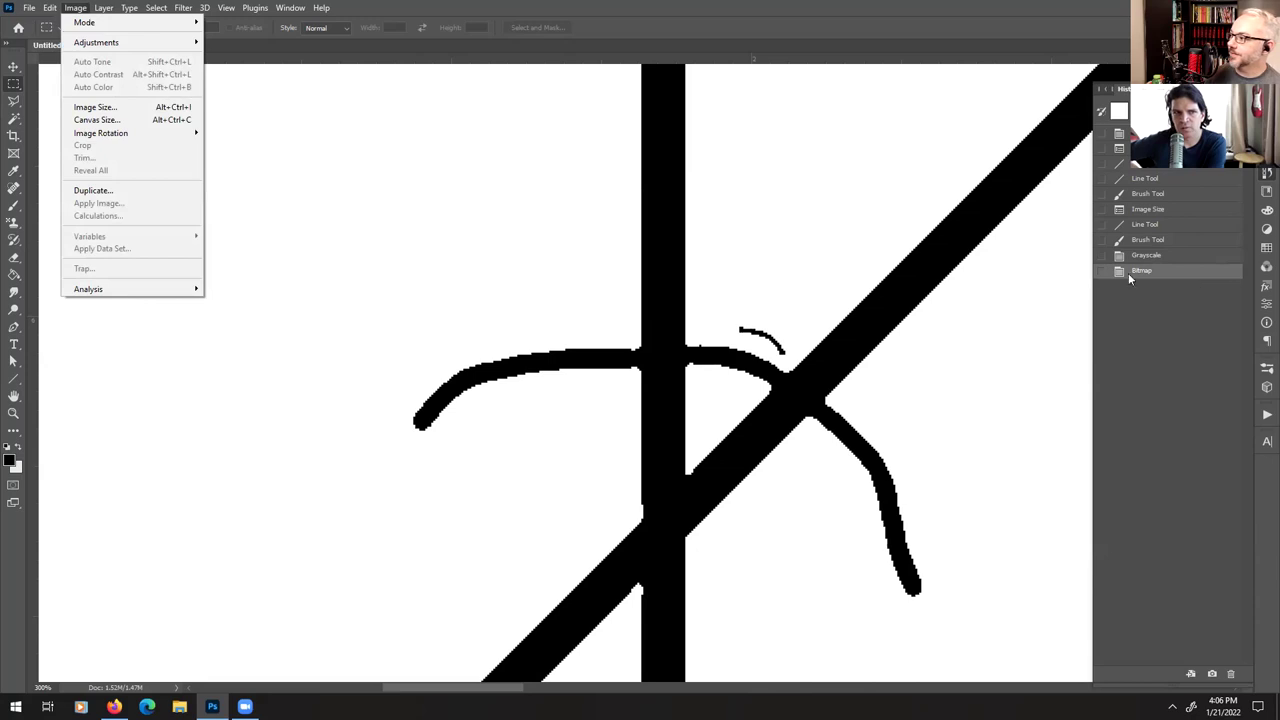
pyautogui.click(1100, 260)
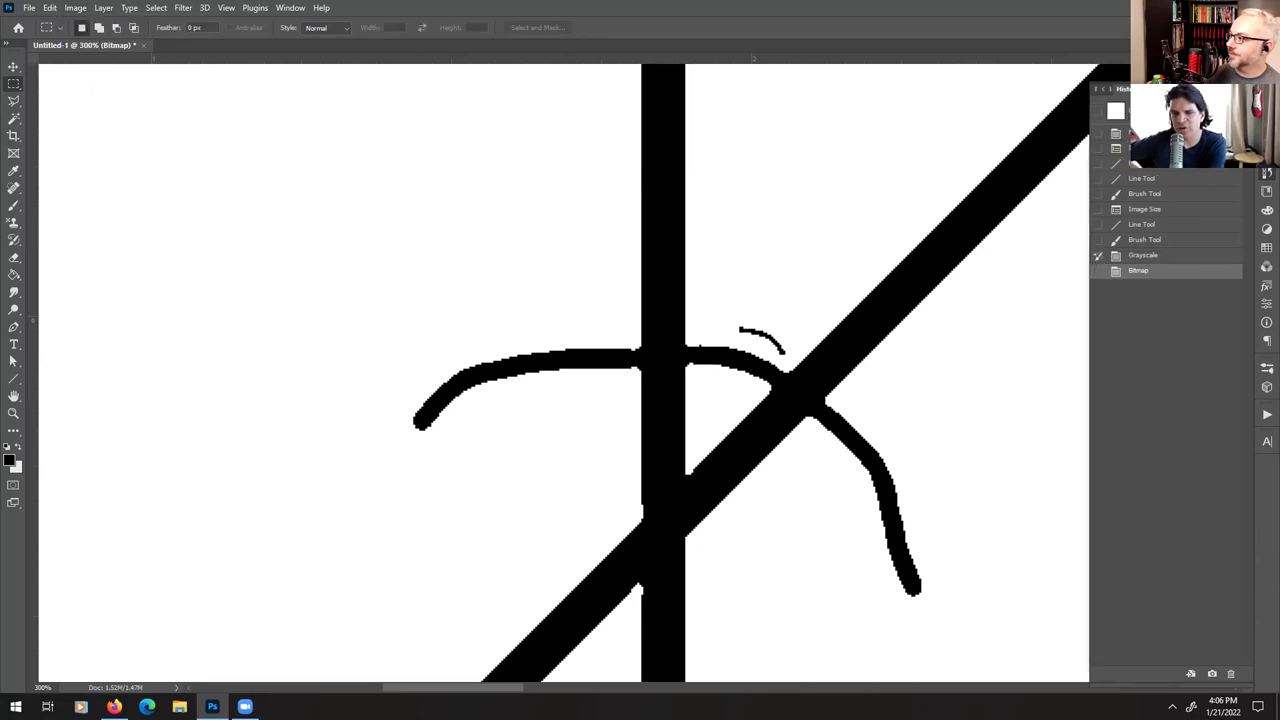
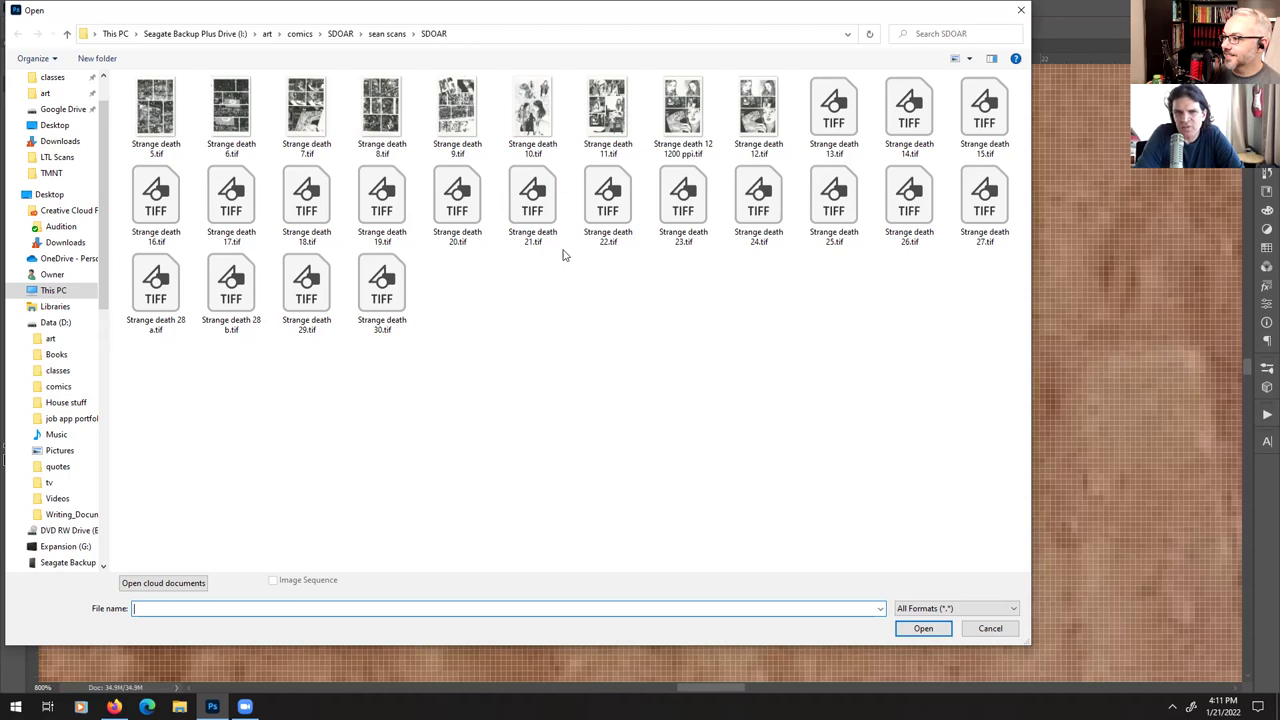
# - Open the scan Strange death 12 1200 ppi.tif and examine the seated figure's panel at up to 50% magnification
pyautogui.moveTo(687, 131)
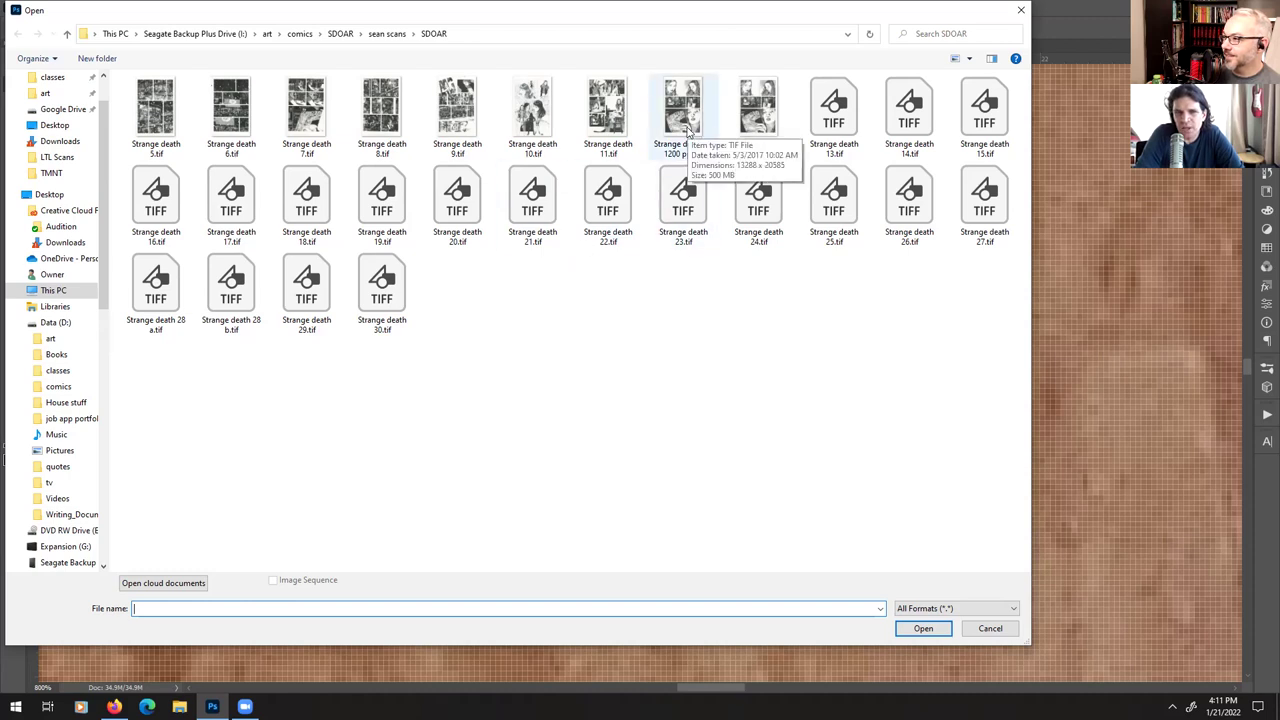
pyautogui.doubleClick(672, 118)
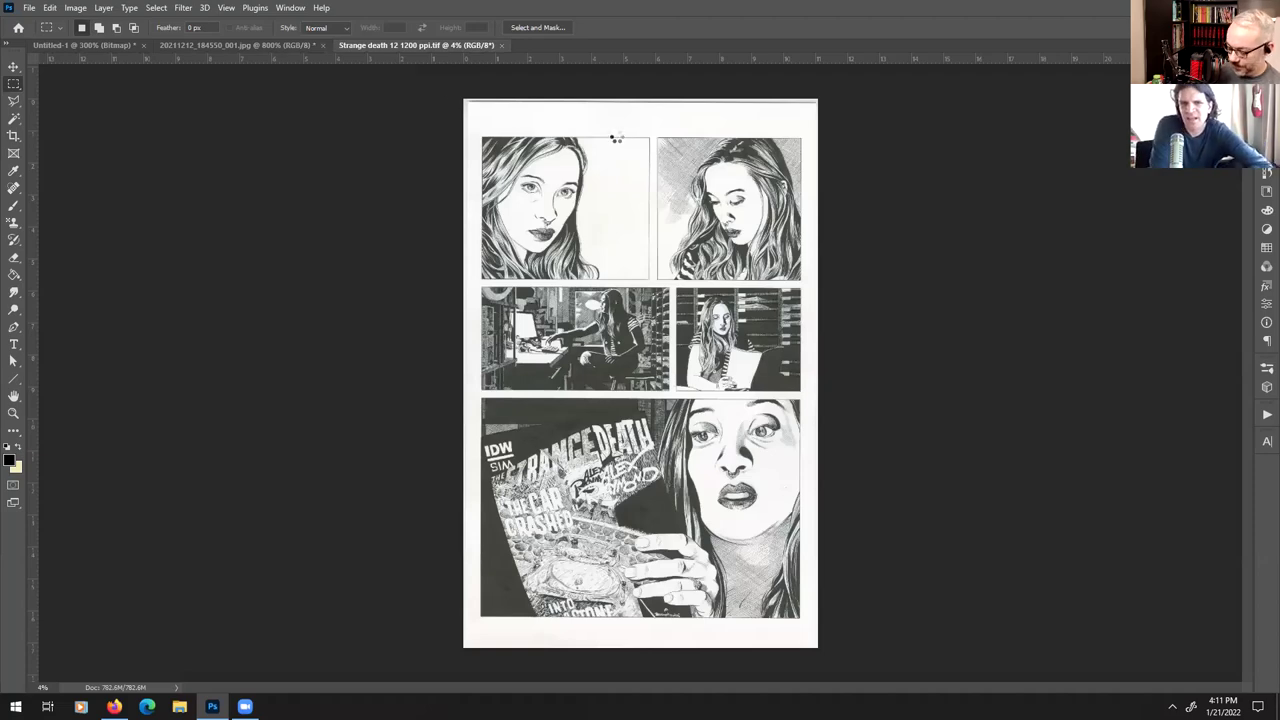
pyautogui.scroll(2, 619, 137)
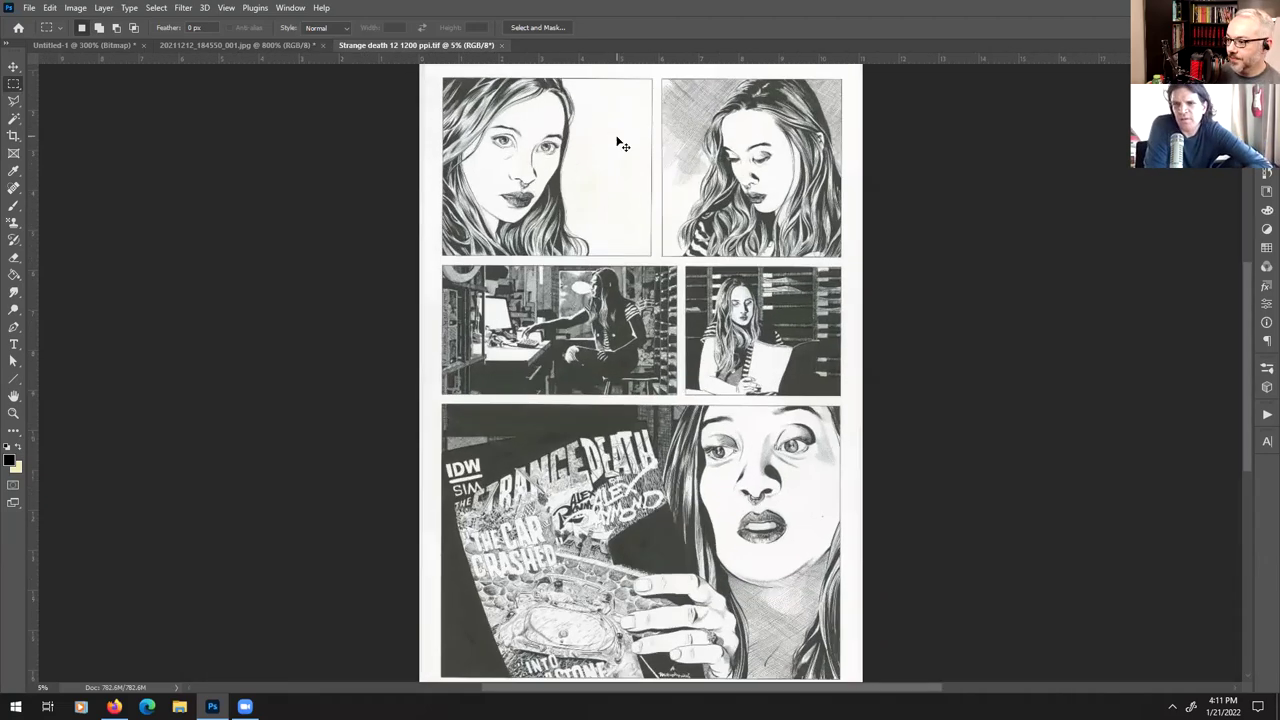
pyautogui.scroll(4, 619, 142)
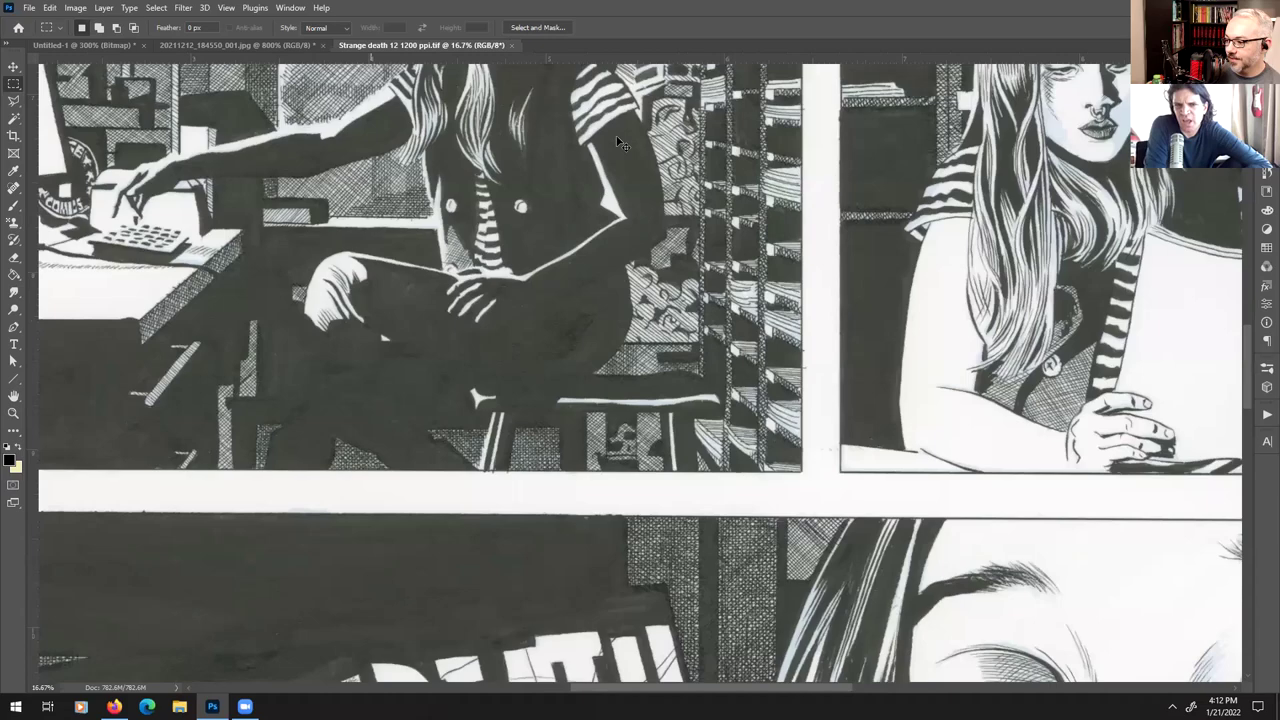
pyautogui.hotkey('ctrl', '+')
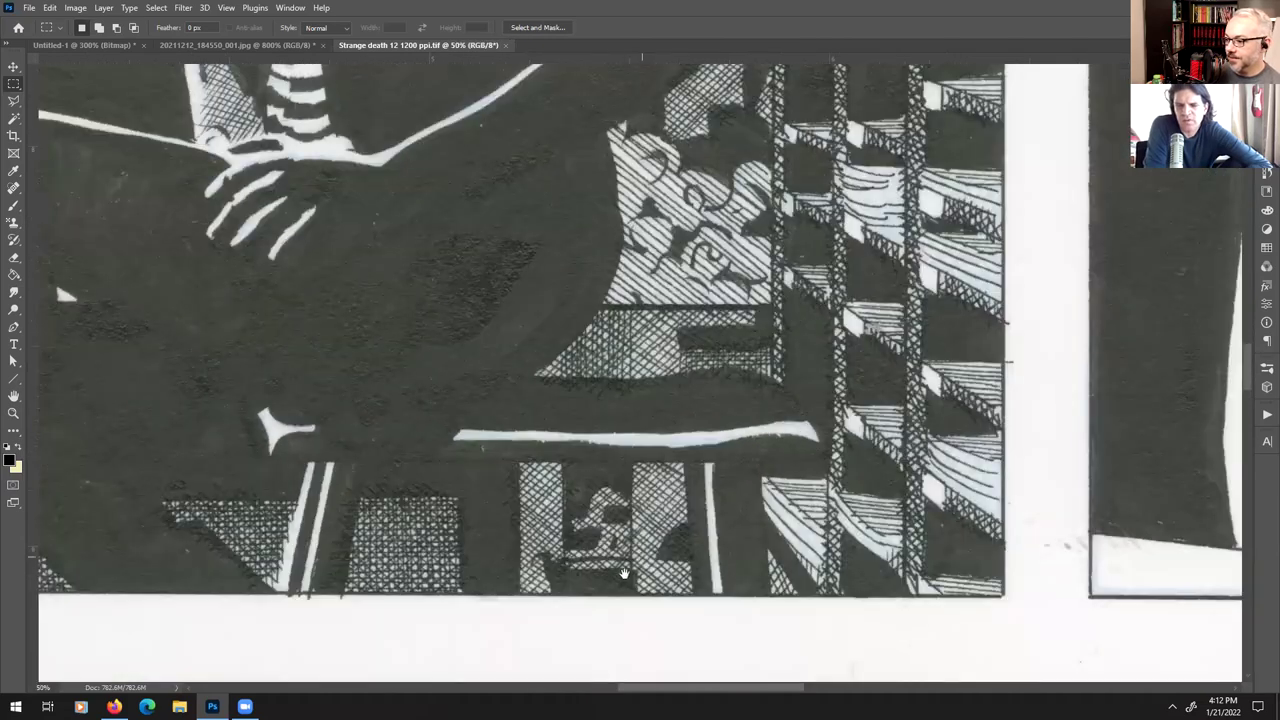
# - Examine the inked comic cover lettering, from the title down to the word CRASHED, at 50% and 100%
pyautogui.moveTo(624, 573); pyautogui.dragTo(855, 305)
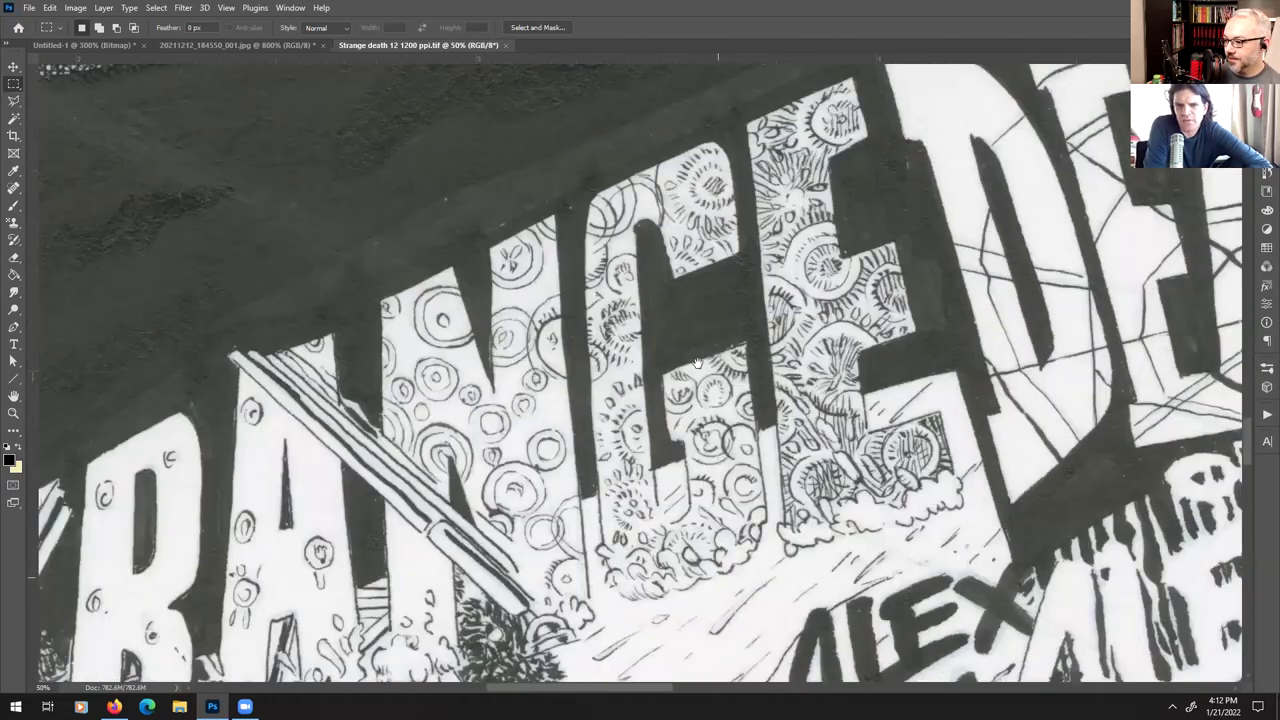
pyautogui.scroll(-3, 697, 363)
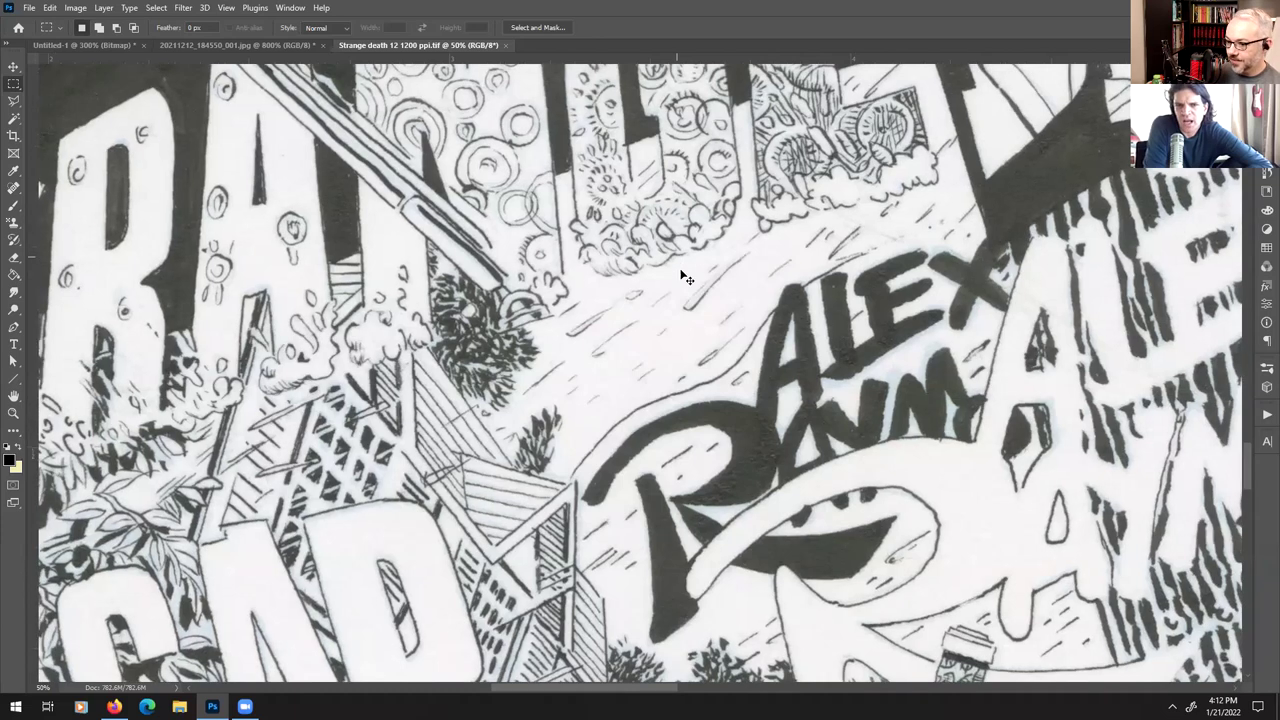
pyautogui.hotkey('ctrl', '+')
pyautogui.hotkey('ctrl', '+')
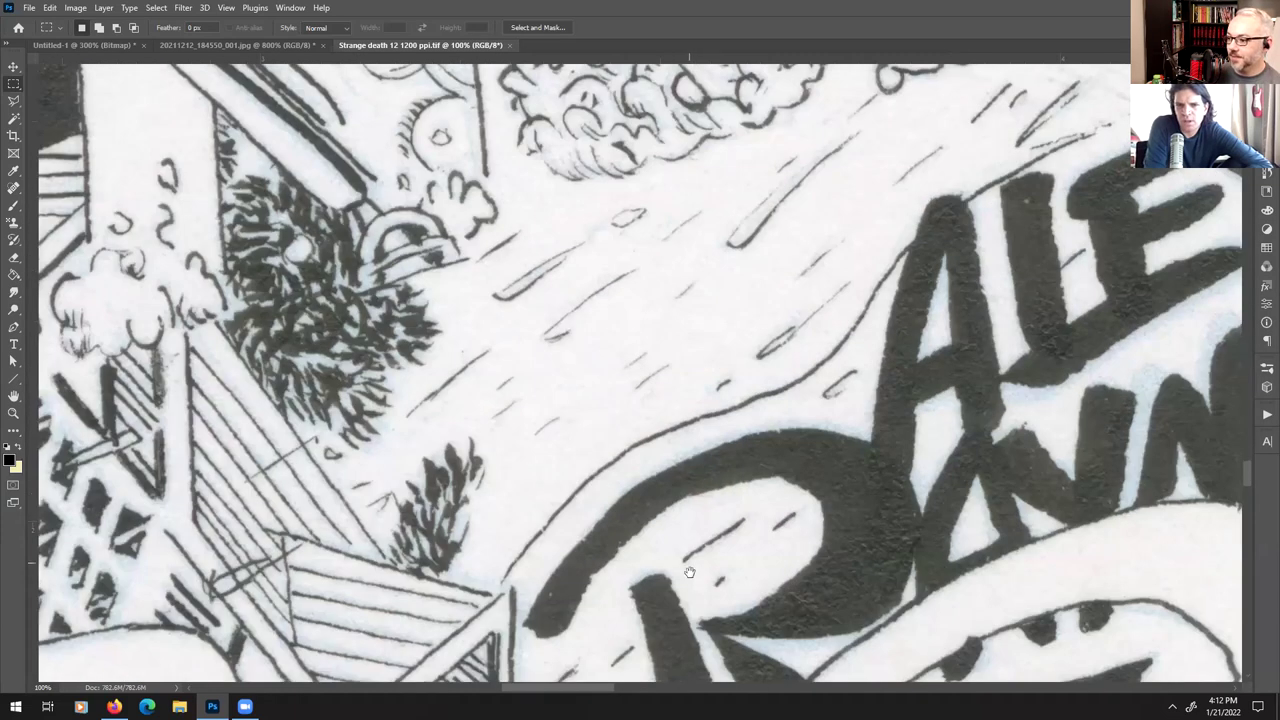
pyautogui.moveTo(688, 572); pyautogui.dragTo(734, 206)
pyautogui.moveTo(708, 607); pyautogui.dragTo(703, 382)
pyautogui.moveTo(697, 634); pyautogui.dragTo(777, 229)
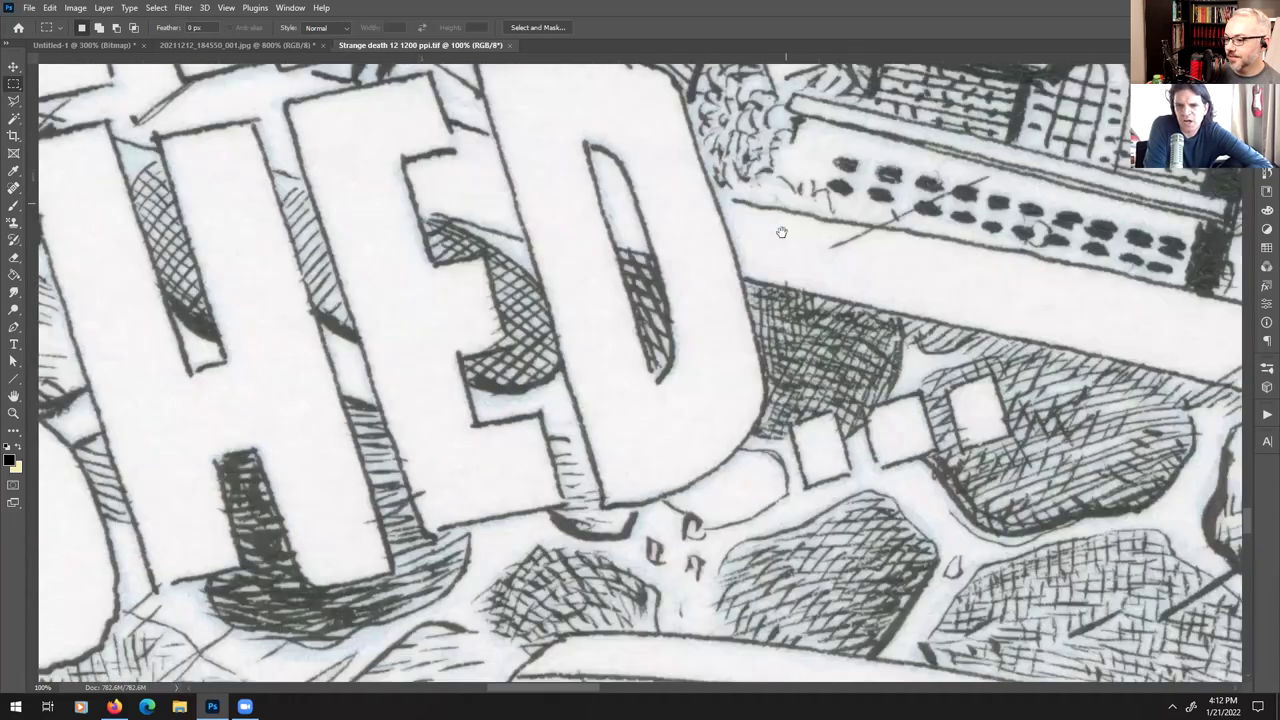
# - Examine the linework of the stone wall, the car and the fingers holding the cover at 100%
pyautogui.moveTo(940, 580); pyautogui.dragTo(712, 390)
pyautogui.moveTo(746, 632); pyautogui.dragTo(590, 290)
pyautogui.moveTo(991, 626); pyautogui.dragTo(708, 384)
pyautogui.moveTo(1023, 534); pyautogui.dragTo(947, 285)
pyautogui.moveTo(1182, 562); pyautogui.dragTo(710, 276)
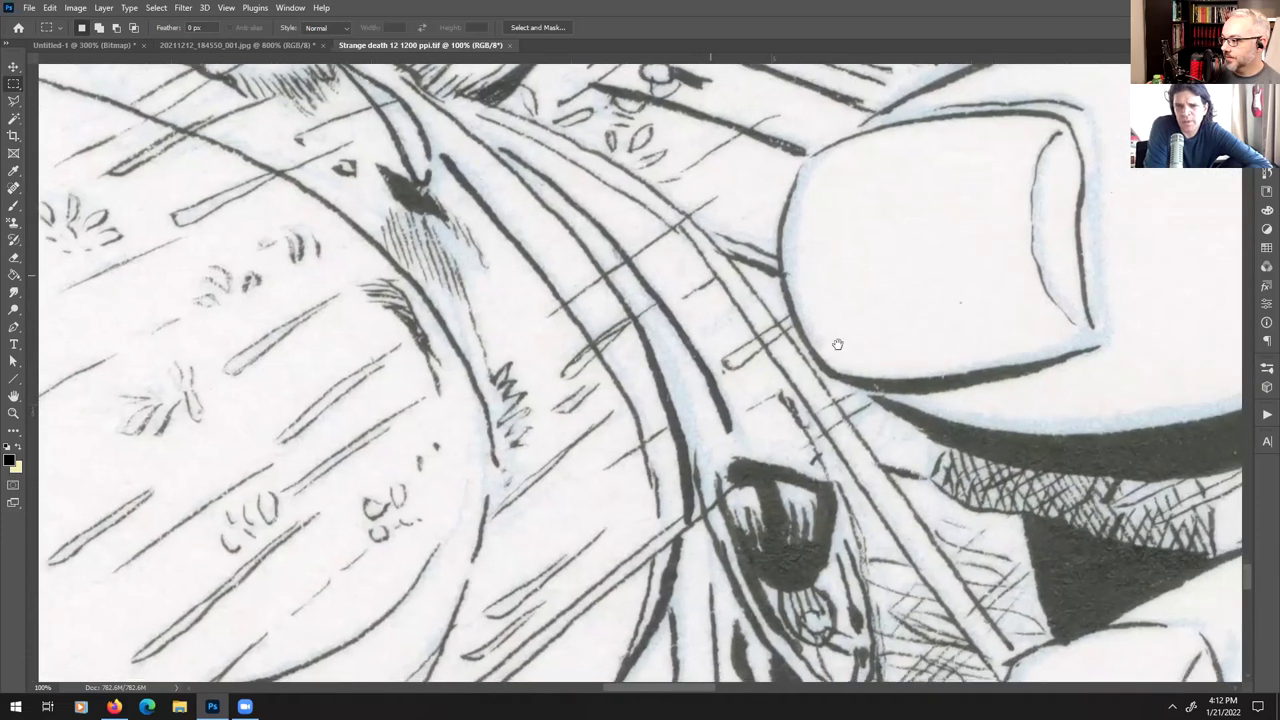
pyautogui.moveTo(1127, 398); pyautogui.dragTo(599, 489)
pyautogui.moveTo(968, 217); pyautogui.dragTo(821, 575)
pyautogui.moveTo(1004, 138); pyautogui.dragTo(882, 537)
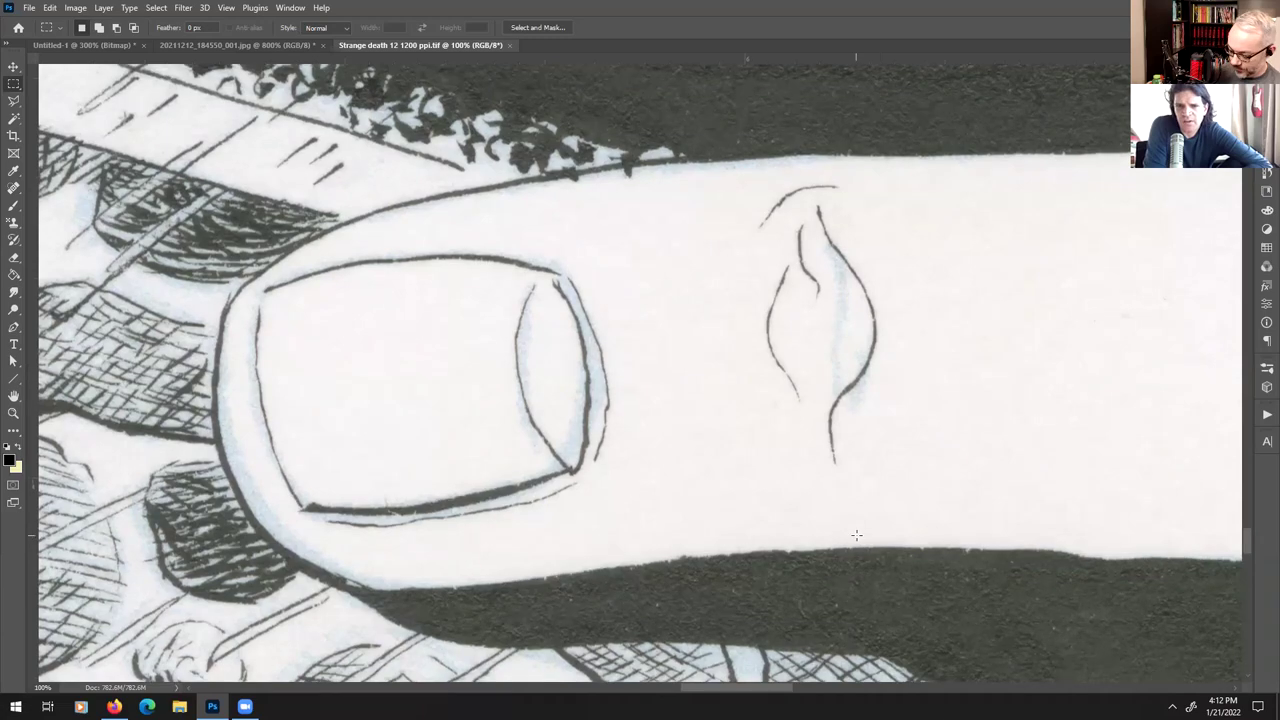
# - Compare the ink lines around the index fingernail at magnifications from 6.25% up to 600%
pyautogui.scroll(-3, 857, 535)
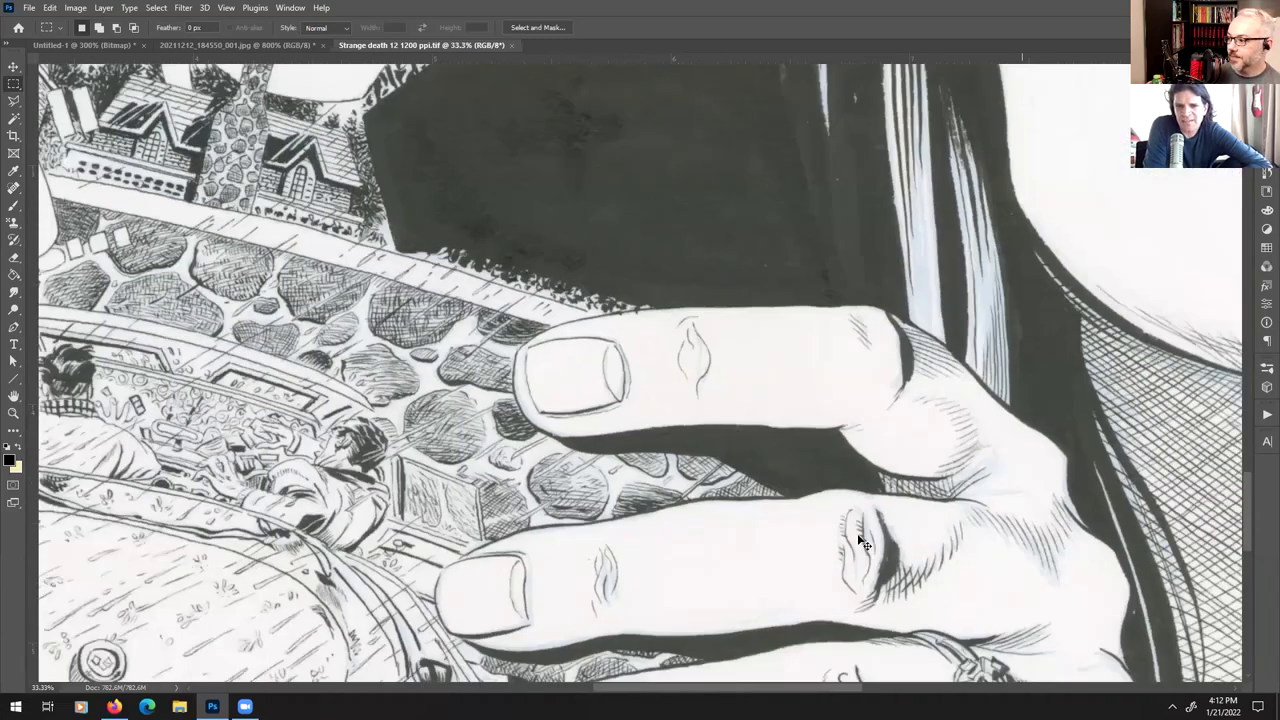
pyautogui.scroll(-5, 858, 540)
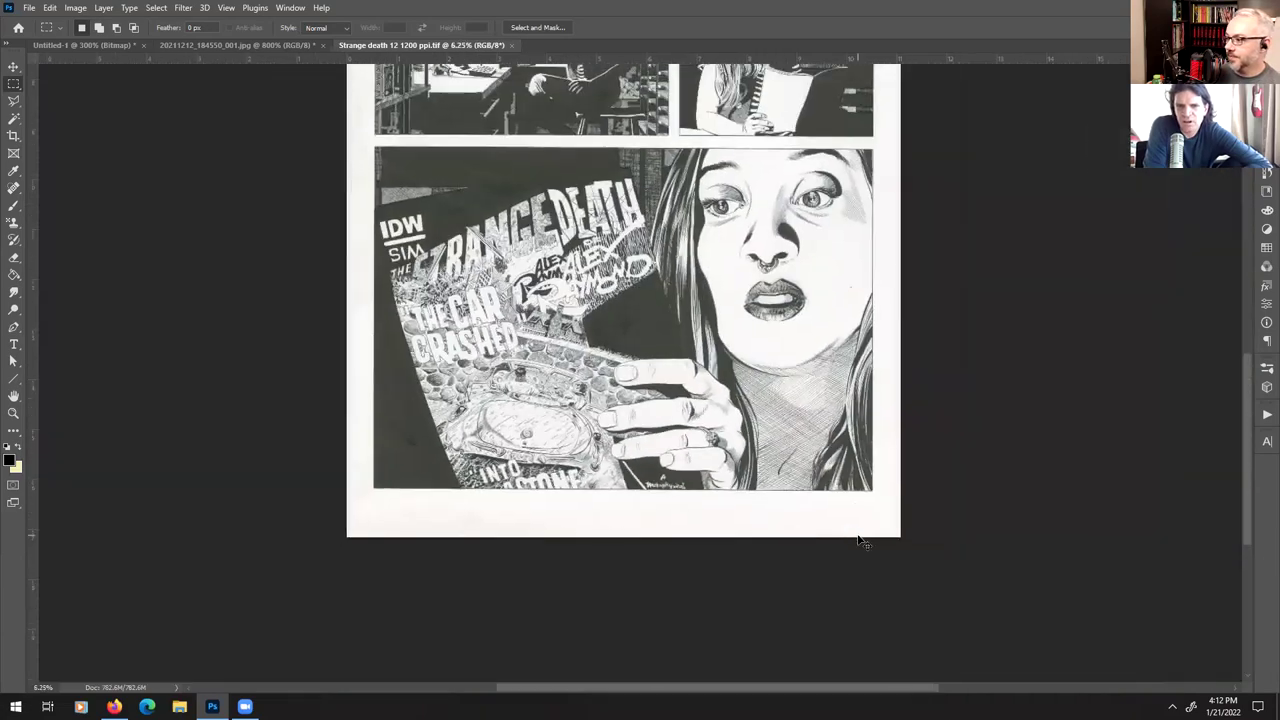
pyautogui.scroll(6, 858, 540)
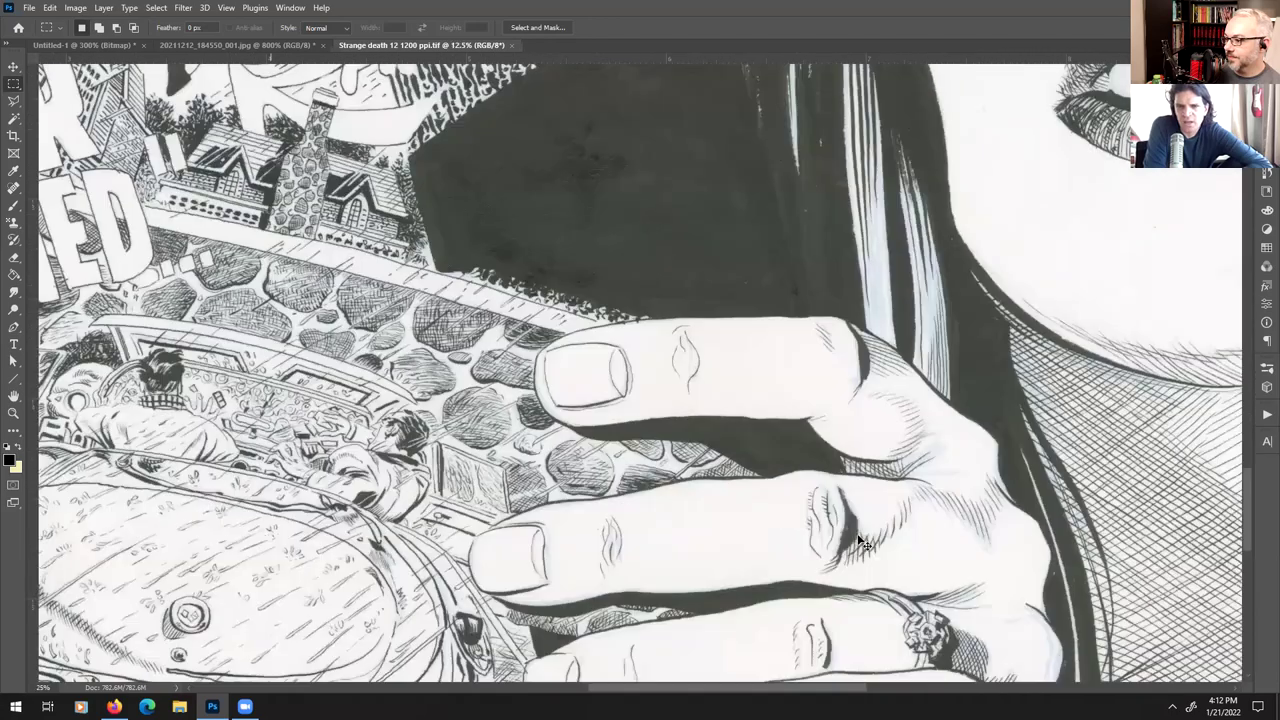
pyautogui.scroll(4, 858, 540)
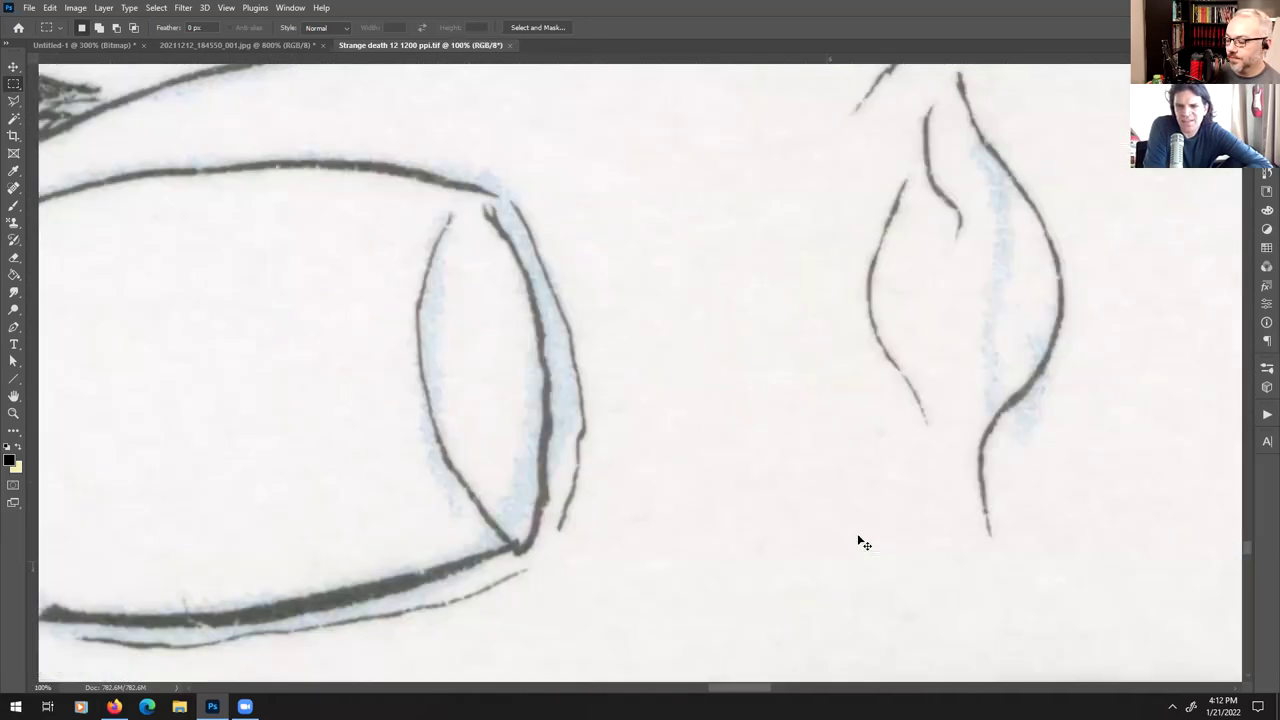
pyautogui.scroll(2, 858, 540)
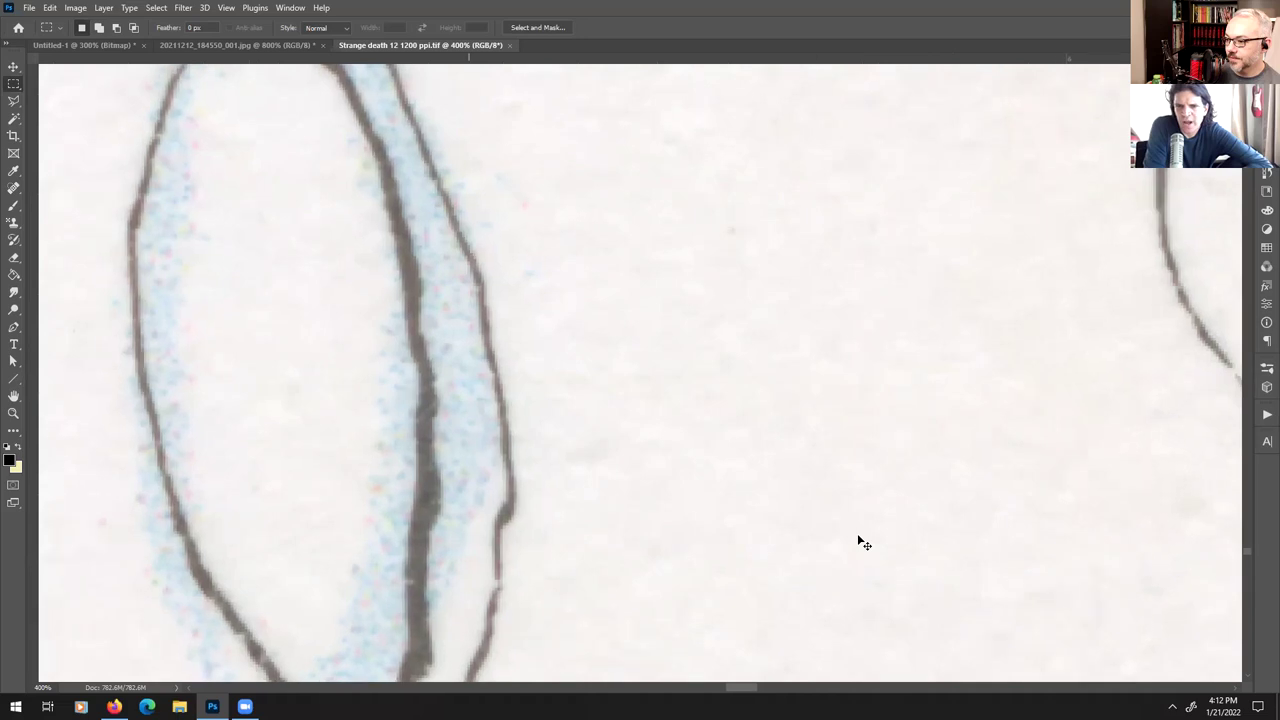
pyautogui.scroll(-5, 858, 540)
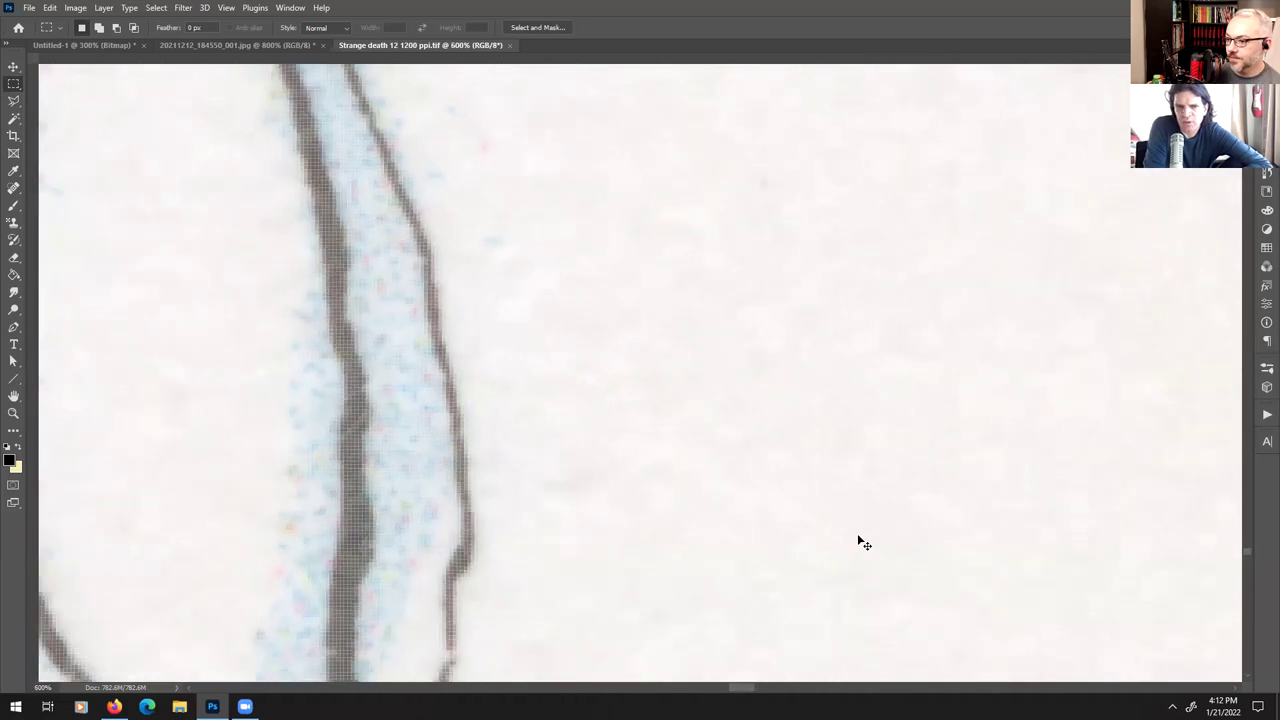
pyautogui.scroll(-1, 860, 541)
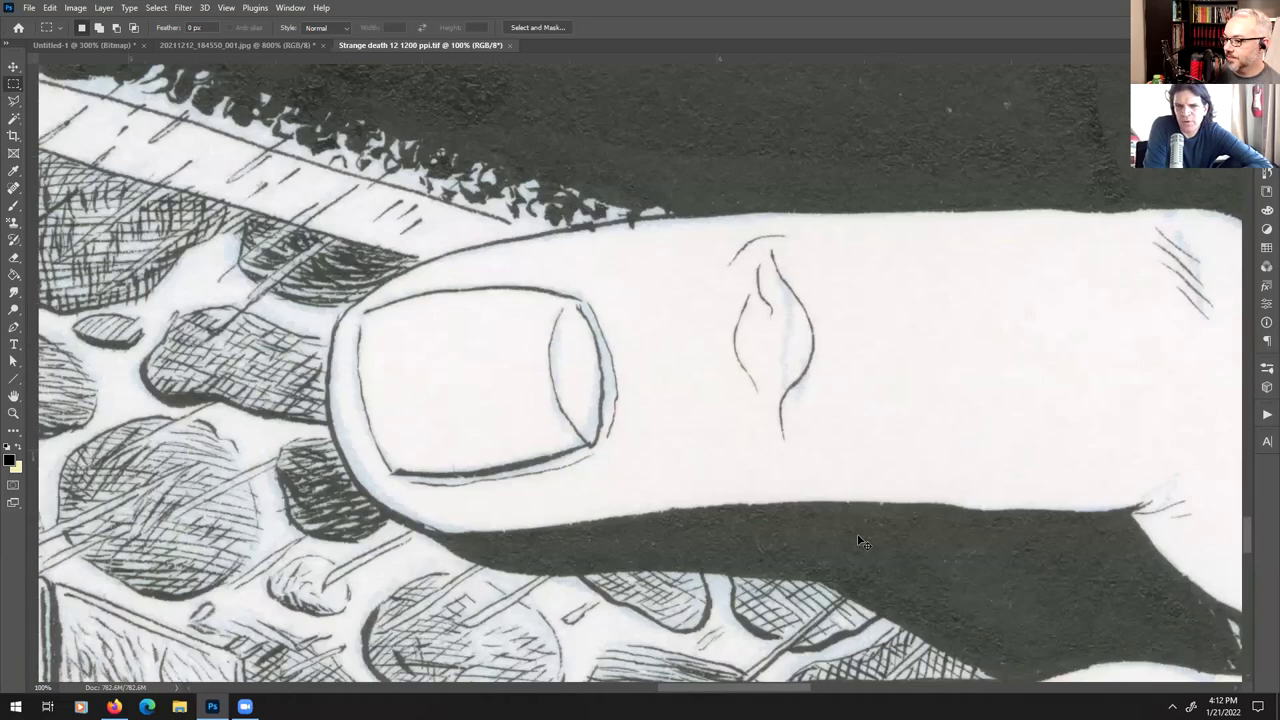
pyautogui.scroll(-1, 860, 541)
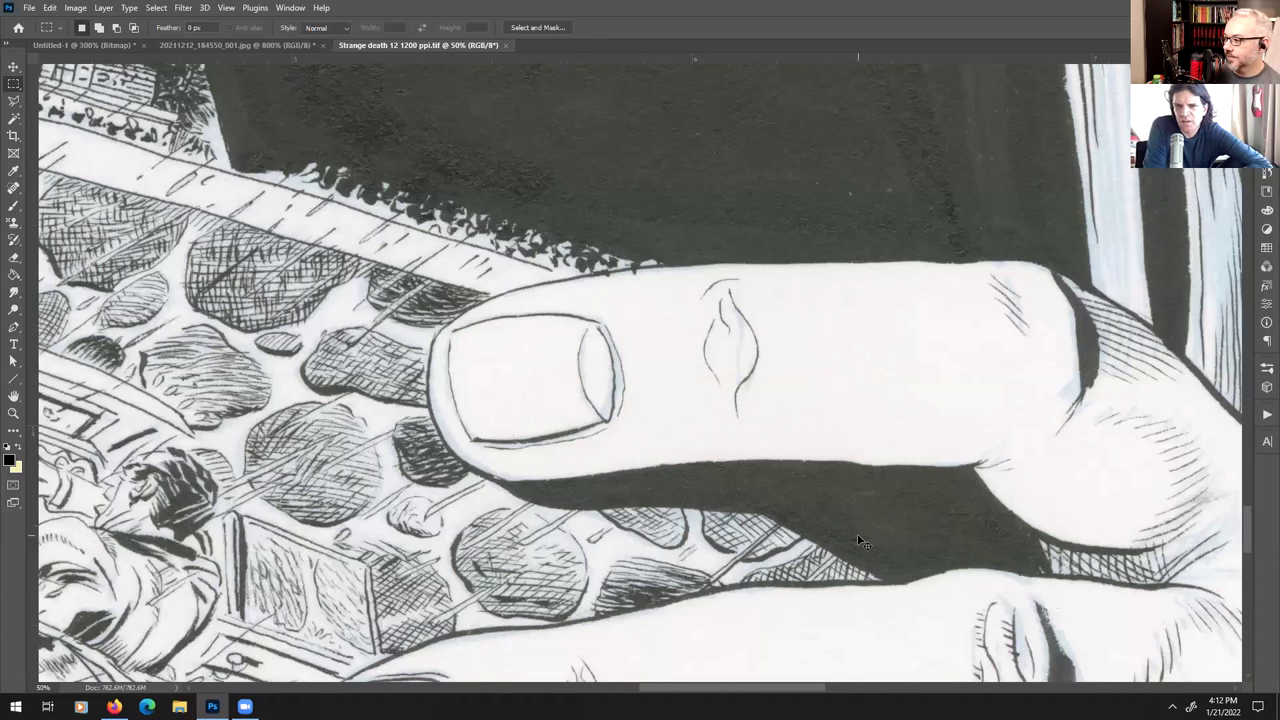
pyautogui.scroll(-1, 857, 540)
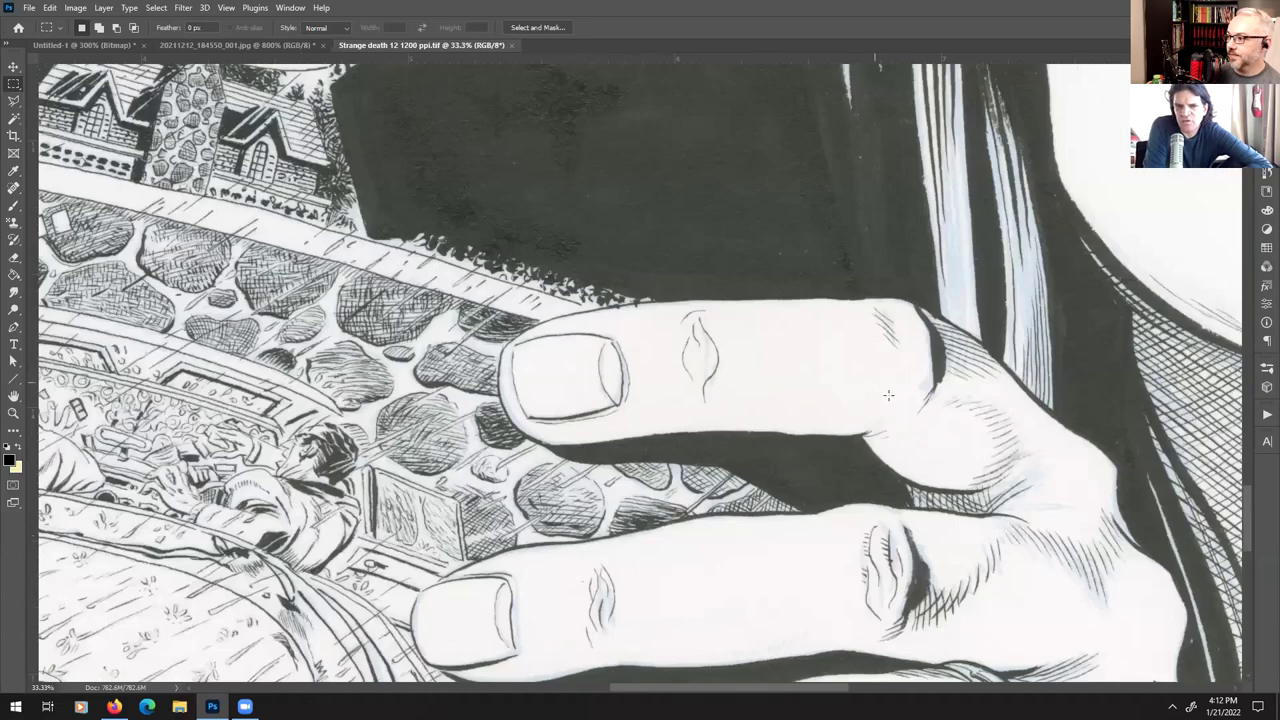
# - Examine the cross-hatching on the neck and the fine hatch lines on the knuckles at 33.3% to 200%
pyautogui.moveTo(888, 395); pyautogui.dragTo(397, 338)
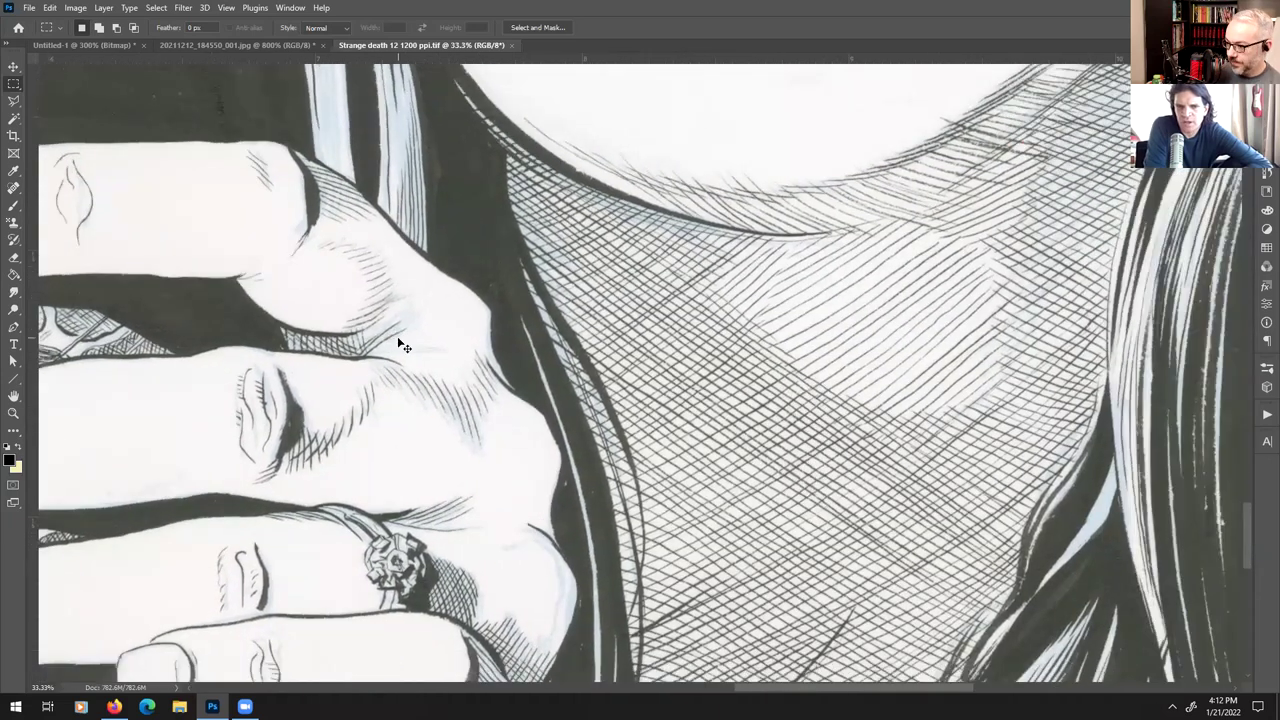
pyautogui.hotkey('ctrl', '+')
pyautogui.hotkey('ctrl', '+')
pyautogui.hotkey('ctrl', '+')
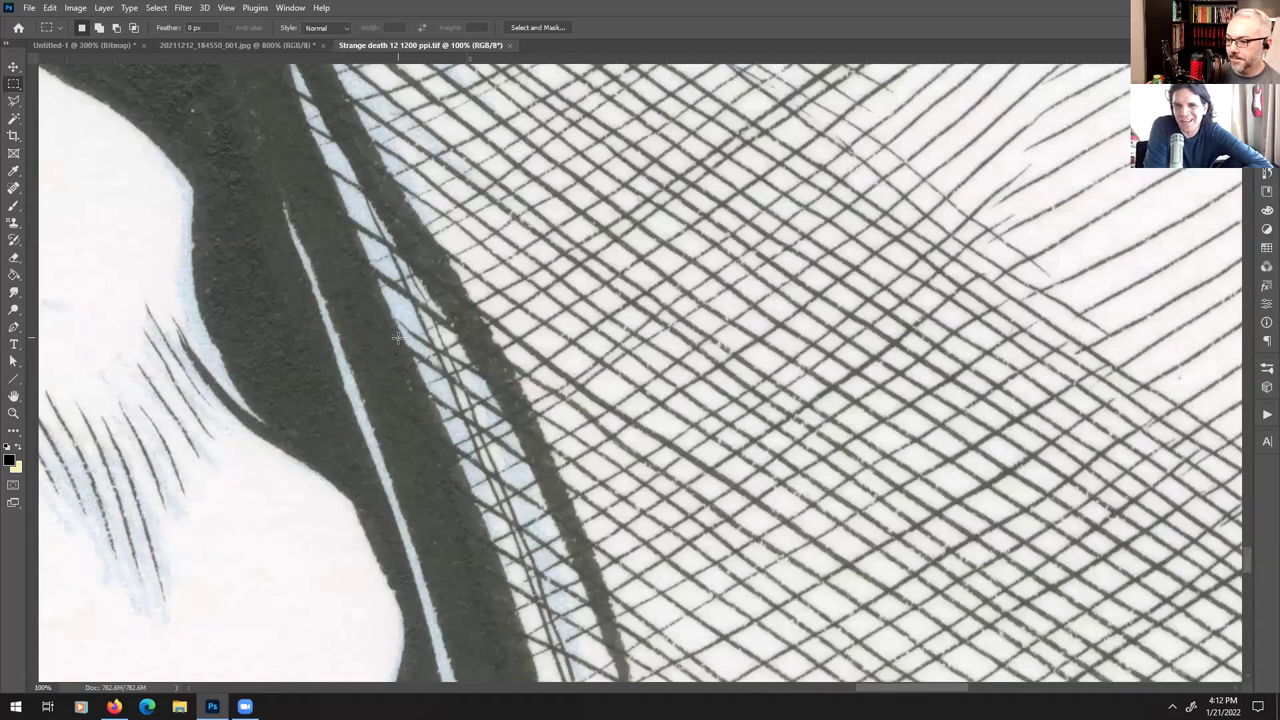
pyautogui.moveTo(310, 537); pyautogui.dragTo(820, 419)
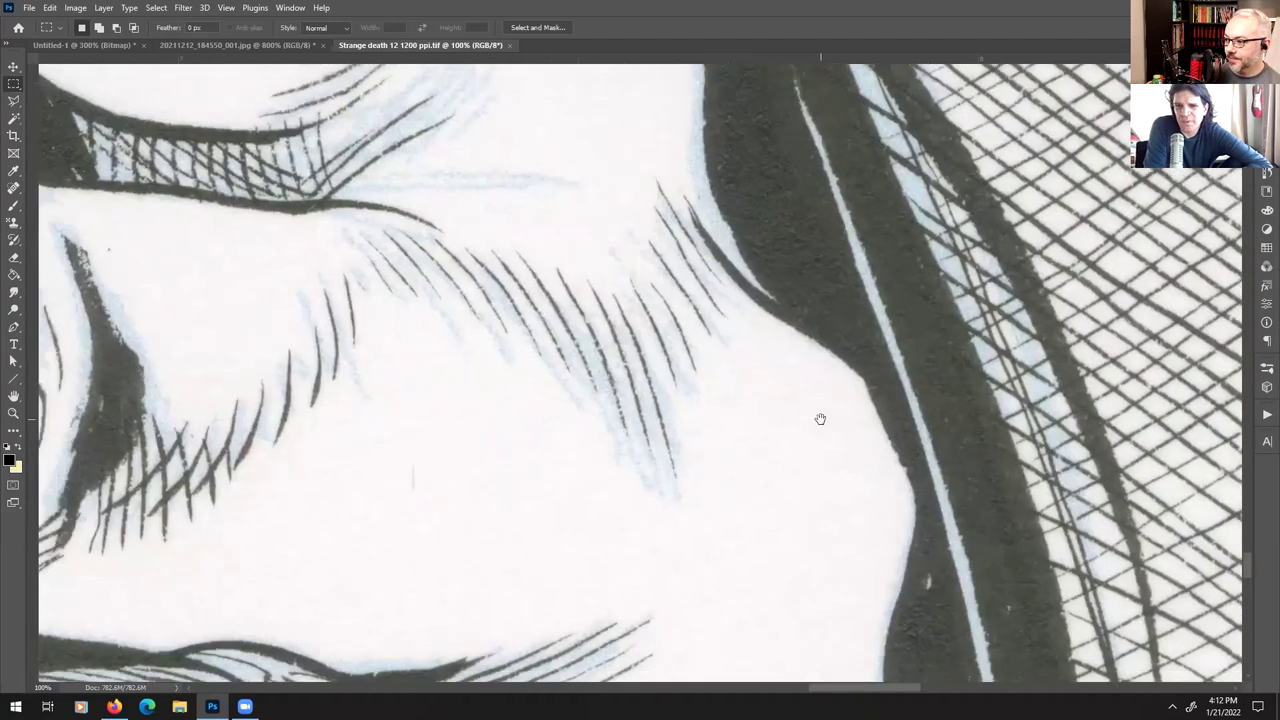
pyautogui.scroll(3, 766, 425)
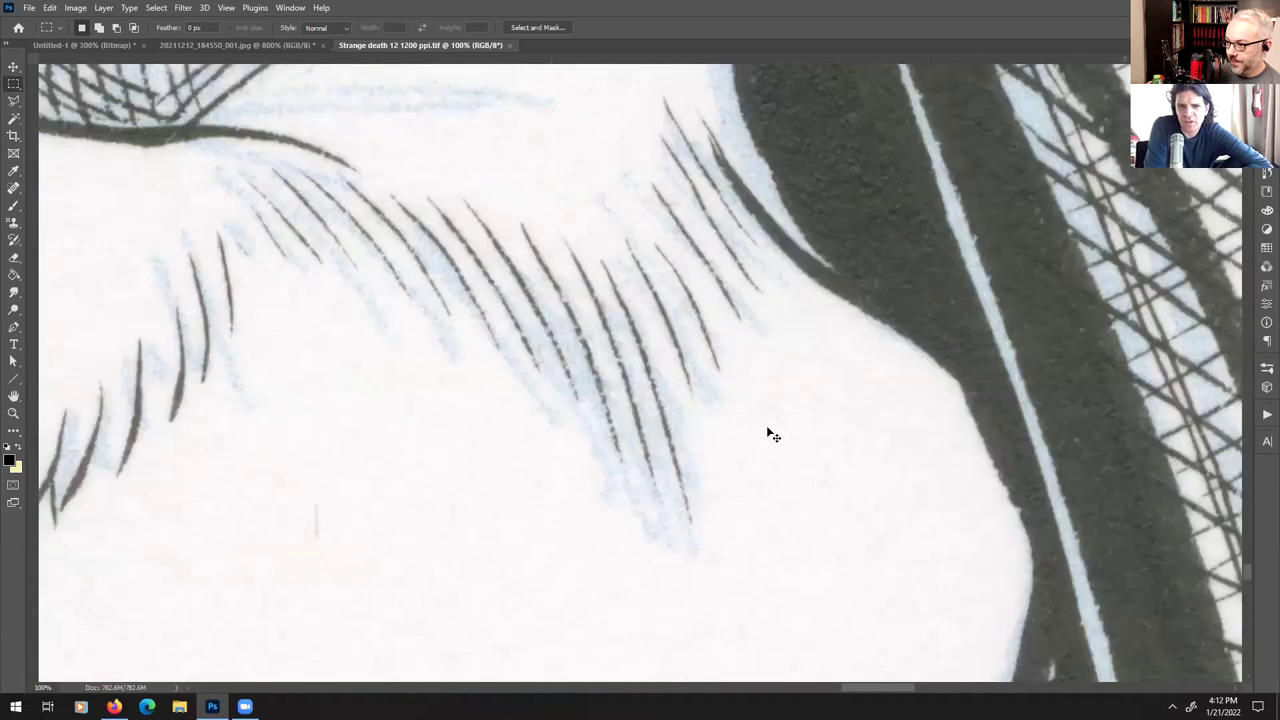
pyautogui.scroll(-1, 760, 412)
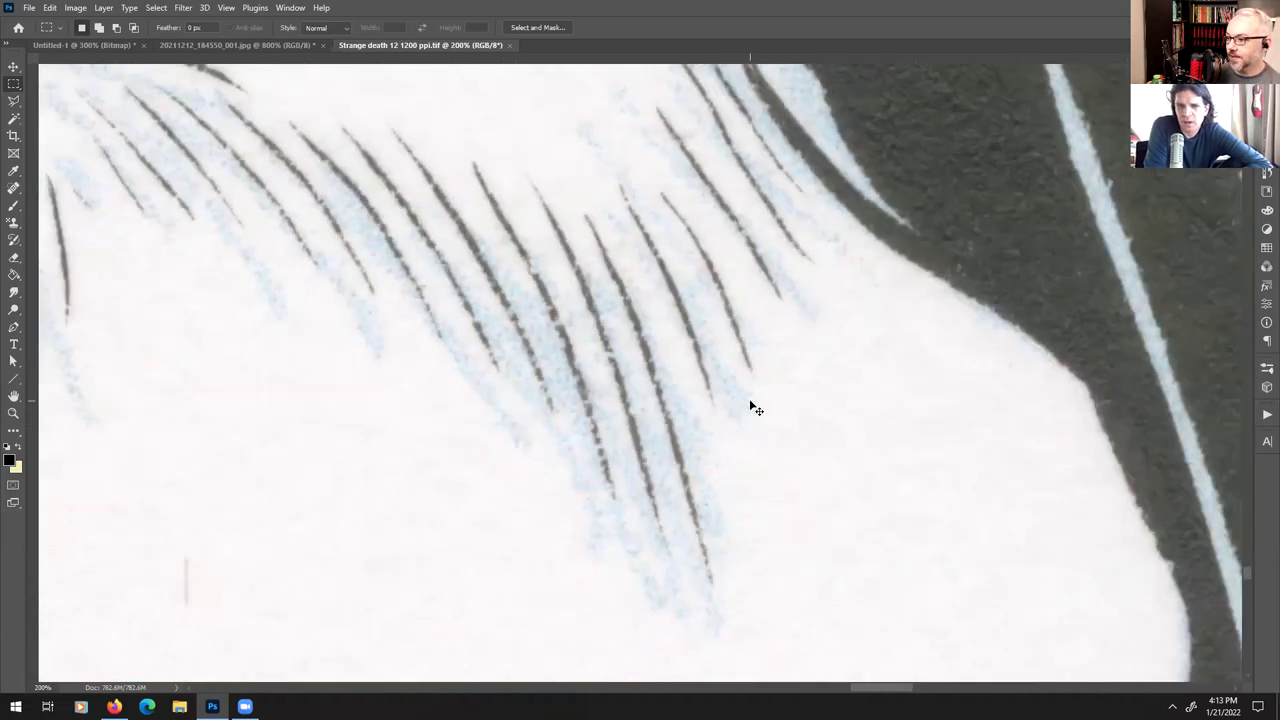
pyautogui.scroll(-2, 756, 409)
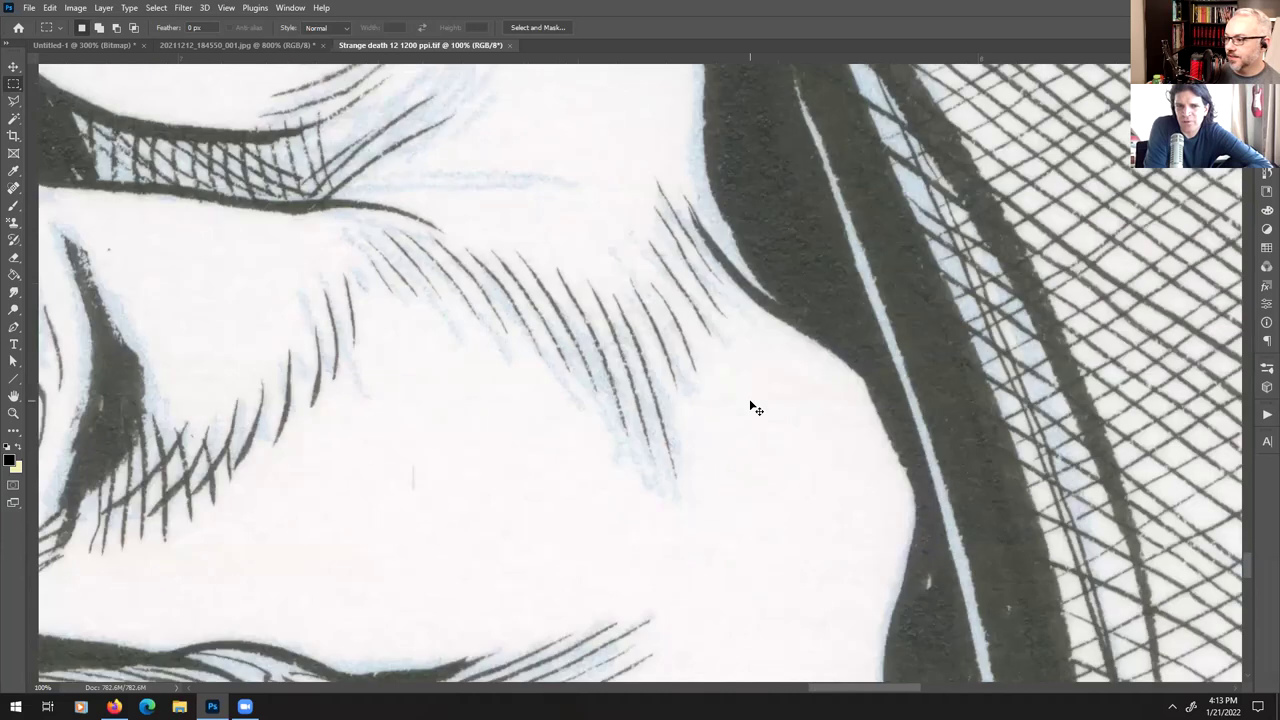
pyautogui.scroll(1, 756, 409)
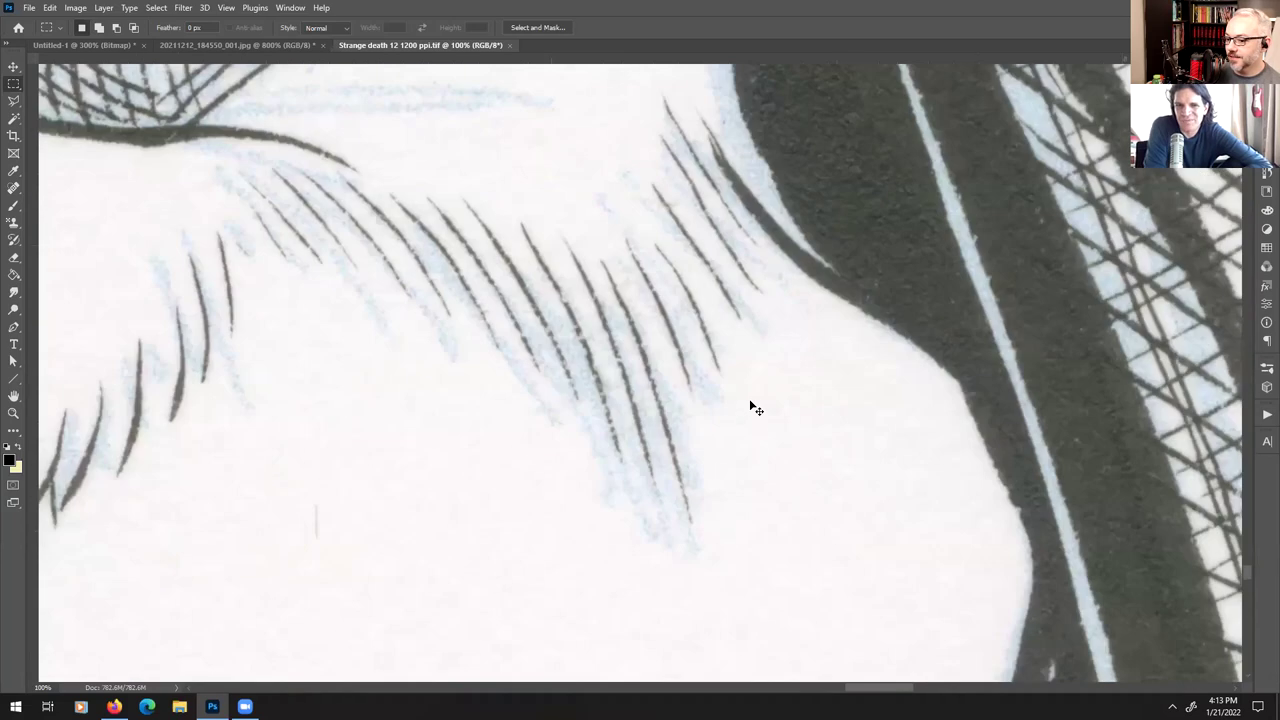
pyautogui.scroll(-1, 756, 409)
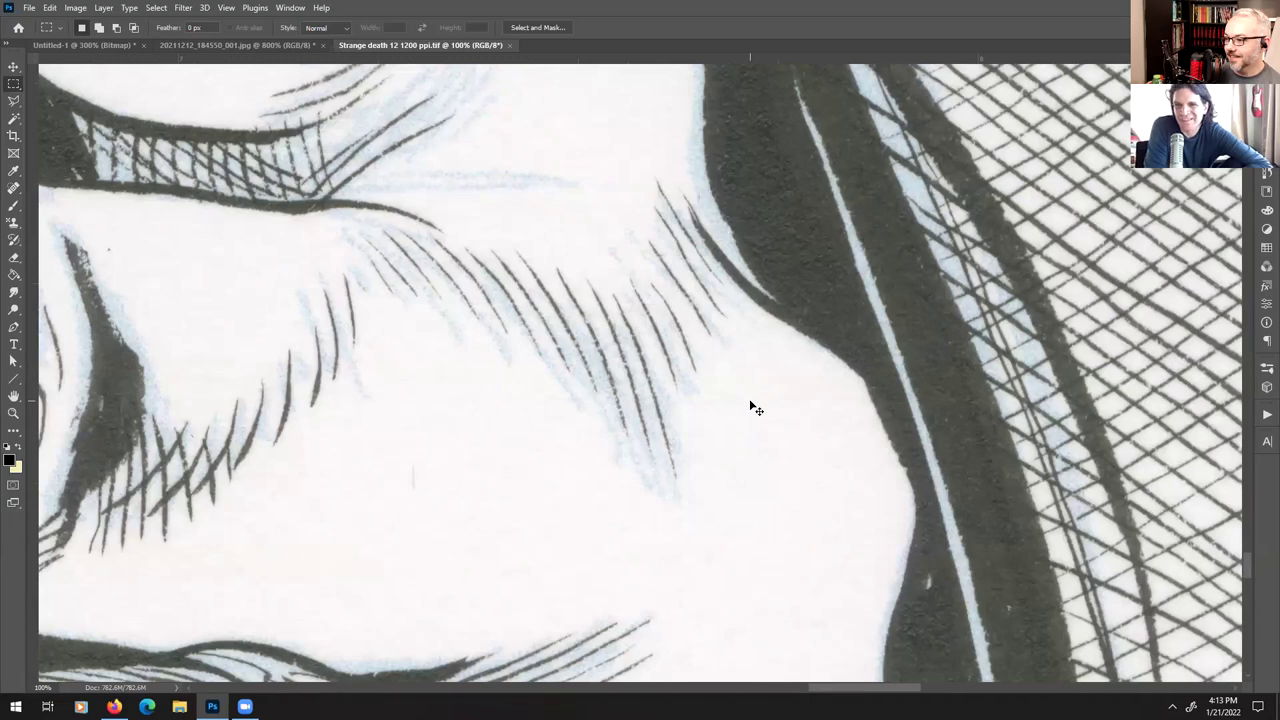
# - Compare the hand and neck hatching in the bottom panel at 8.33% with the same lines at up to 200%
pyautogui.scroll(-3, 756, 409)
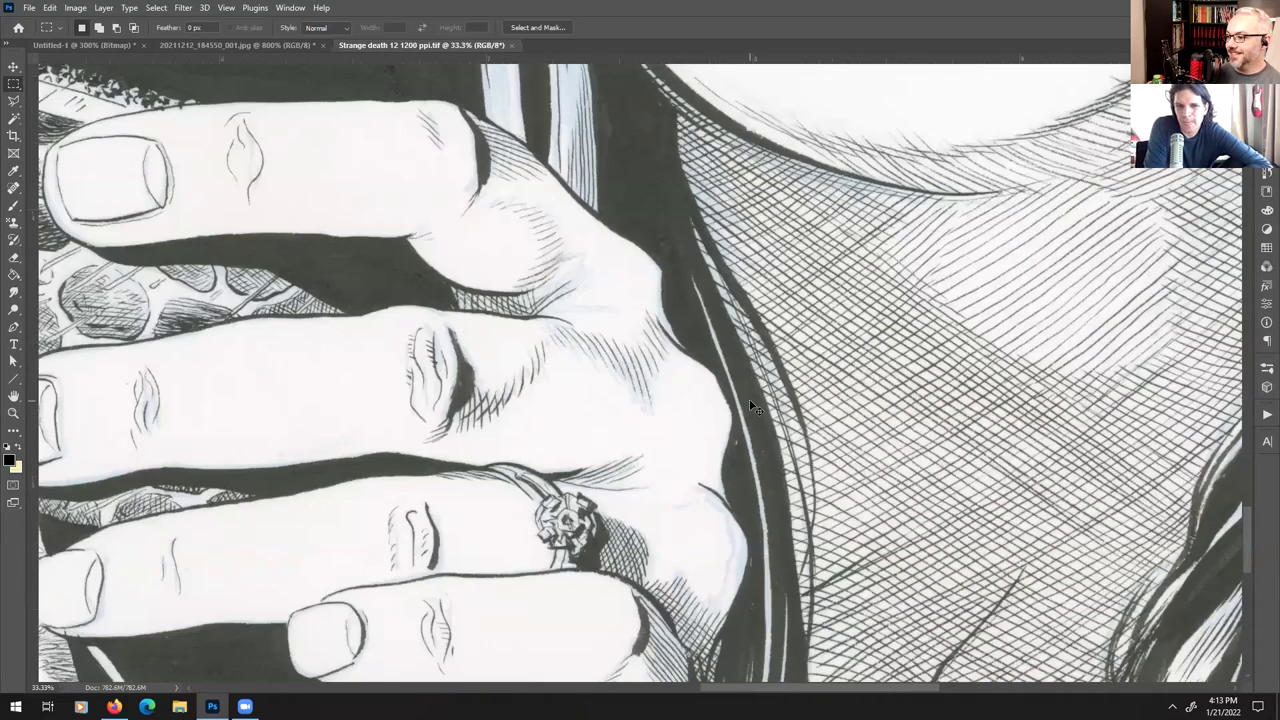
pyautogui.scroll(-1, 751, 406)
pyautogui.scroll(-1, 756, 409)
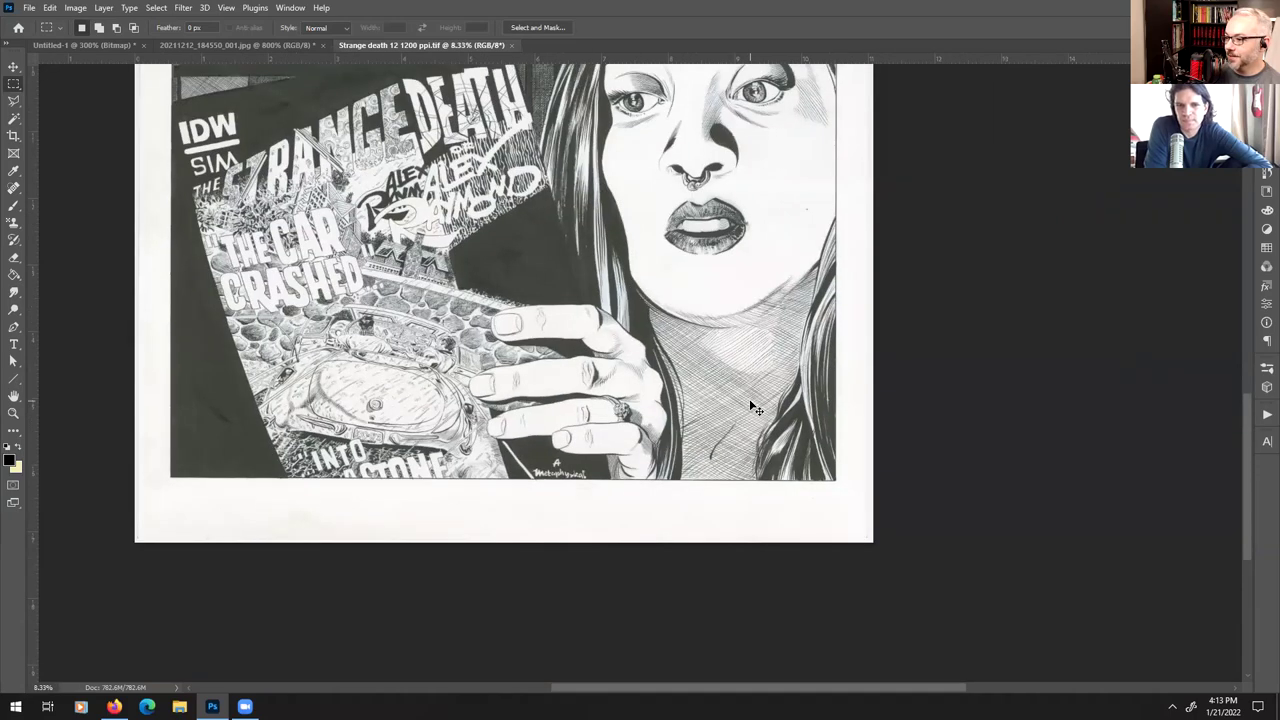
pyautogui.scroll(3, 756, 409)
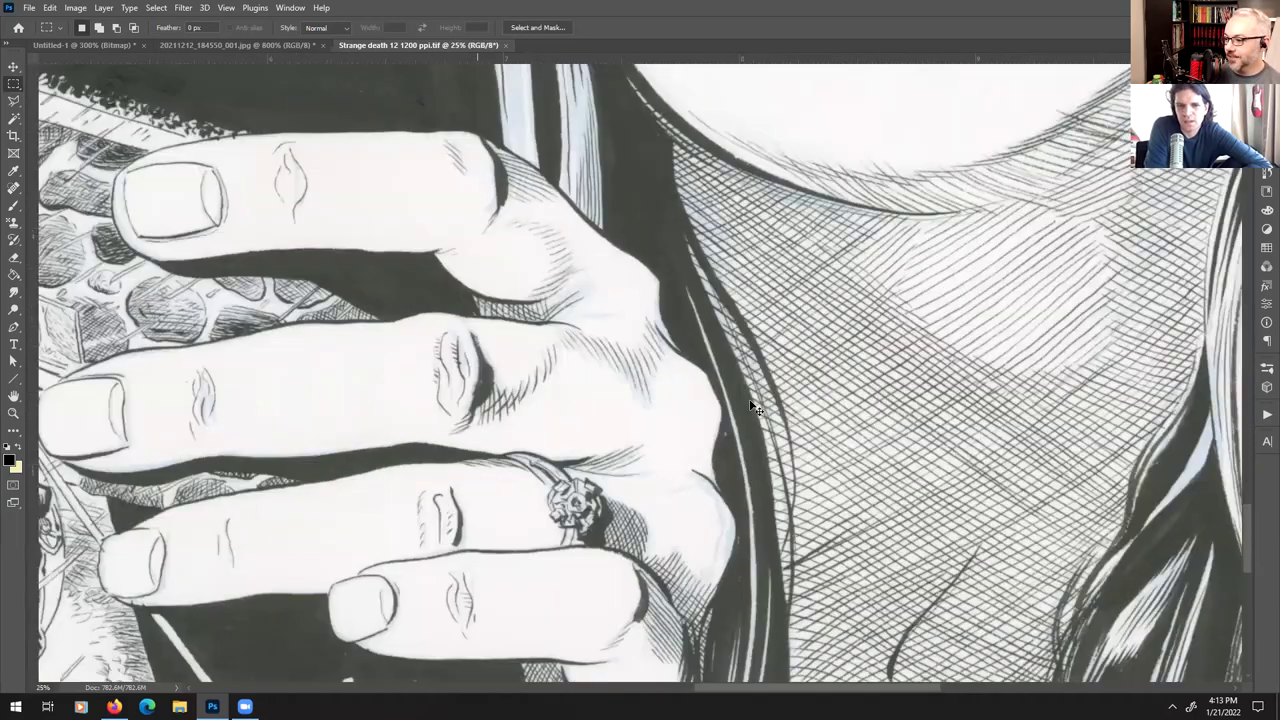
pyautogui.scroll(4, 756, 409)
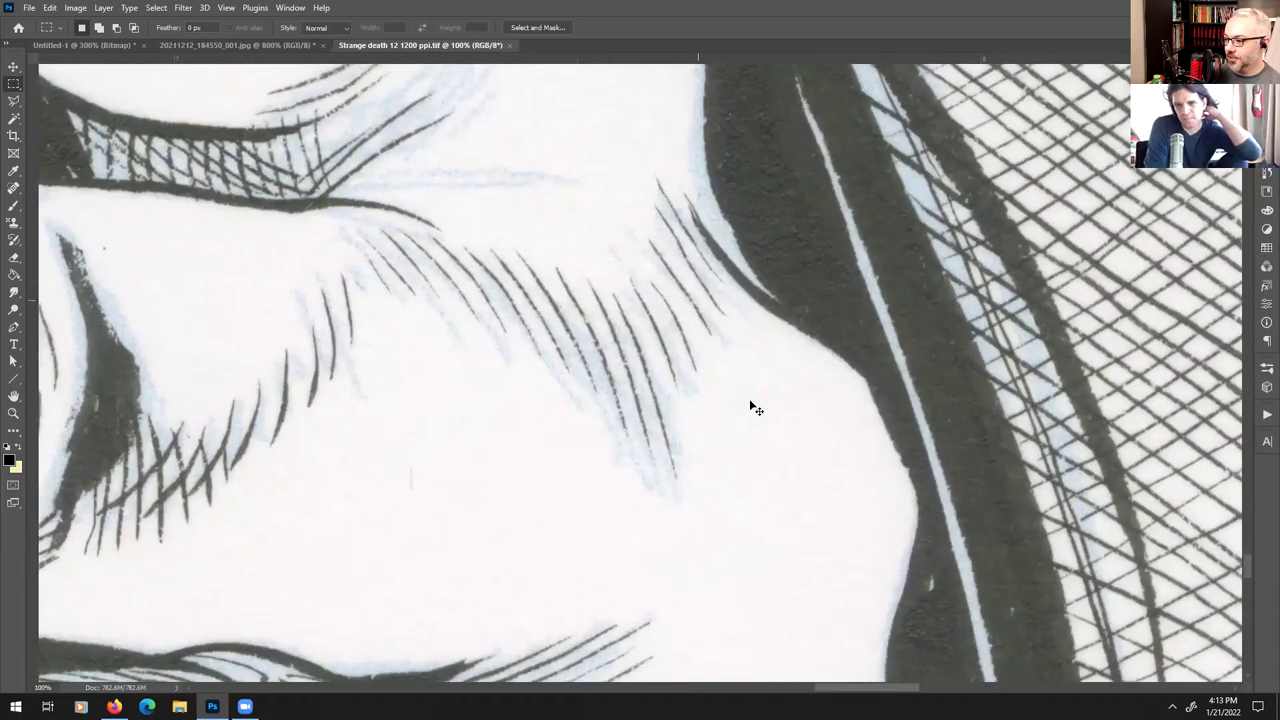
pyautogui.scroll(1, 756, 409)
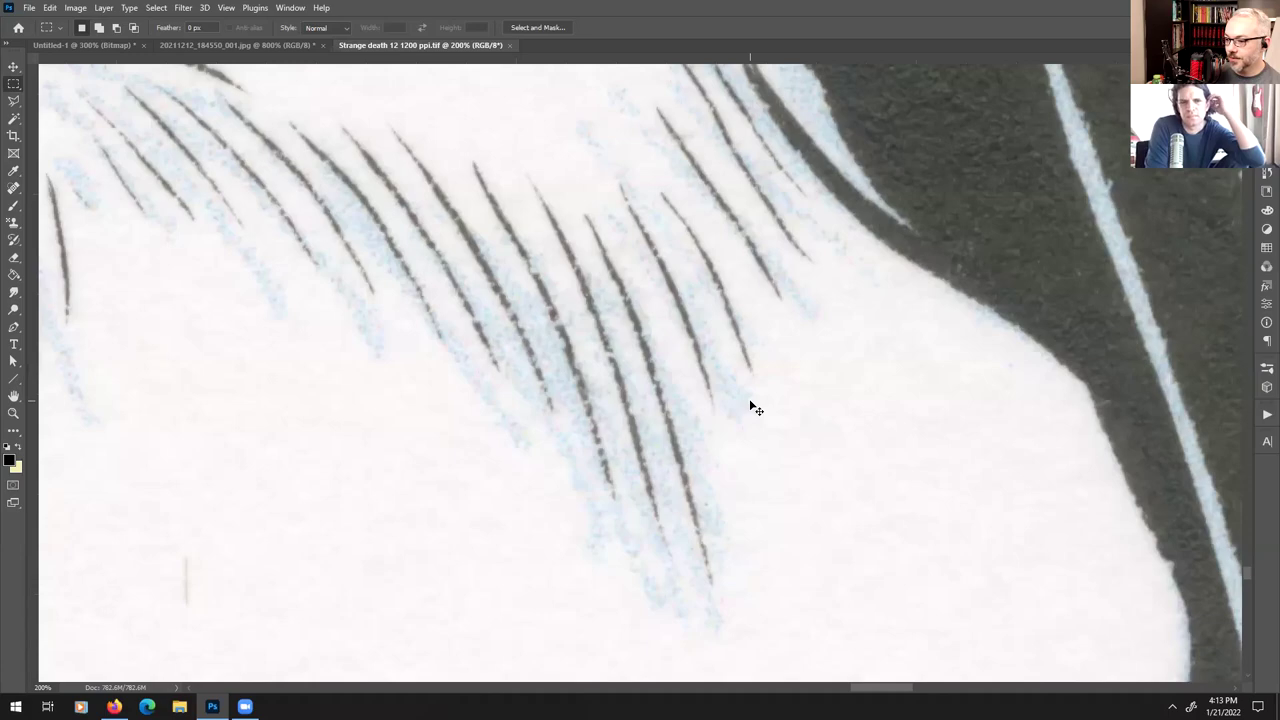
pyautogui.scroll(-4, 756, 409)
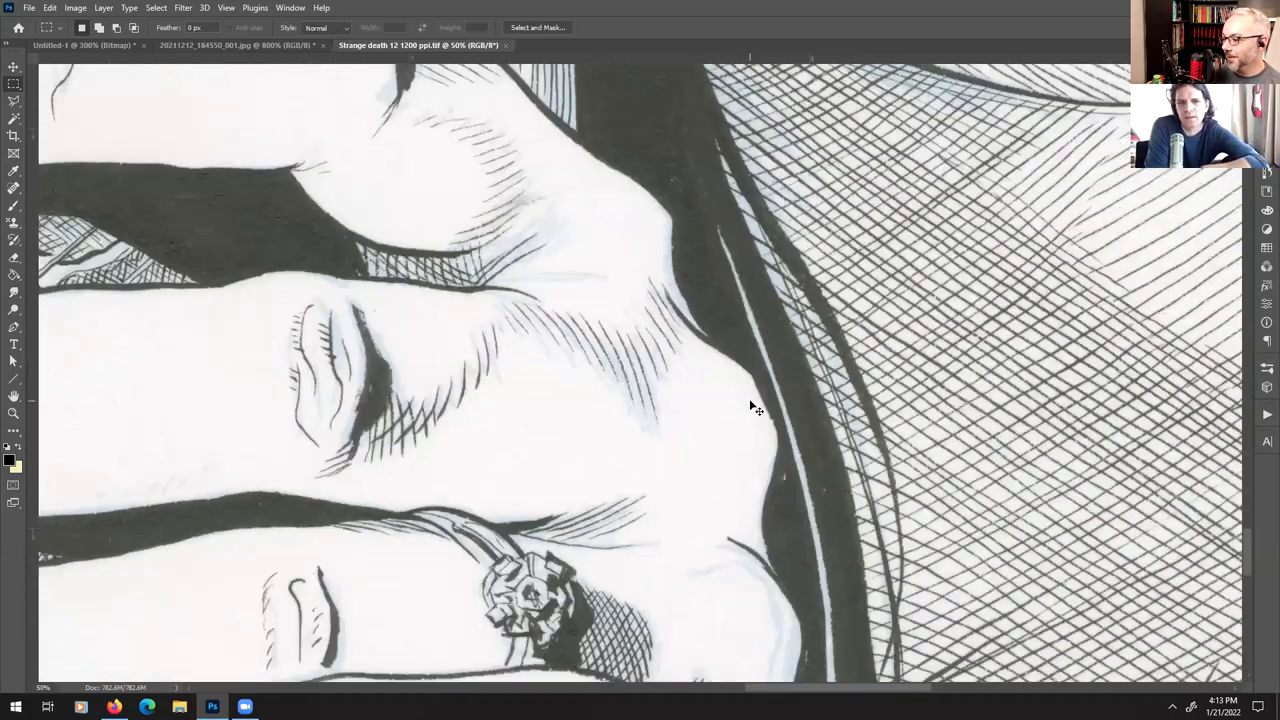
# - Examine the inked eyes, lashes and brows of the woman in the page's first panel at 33.3% to 100%
pyautogui.scroll(-4, 756, 409)
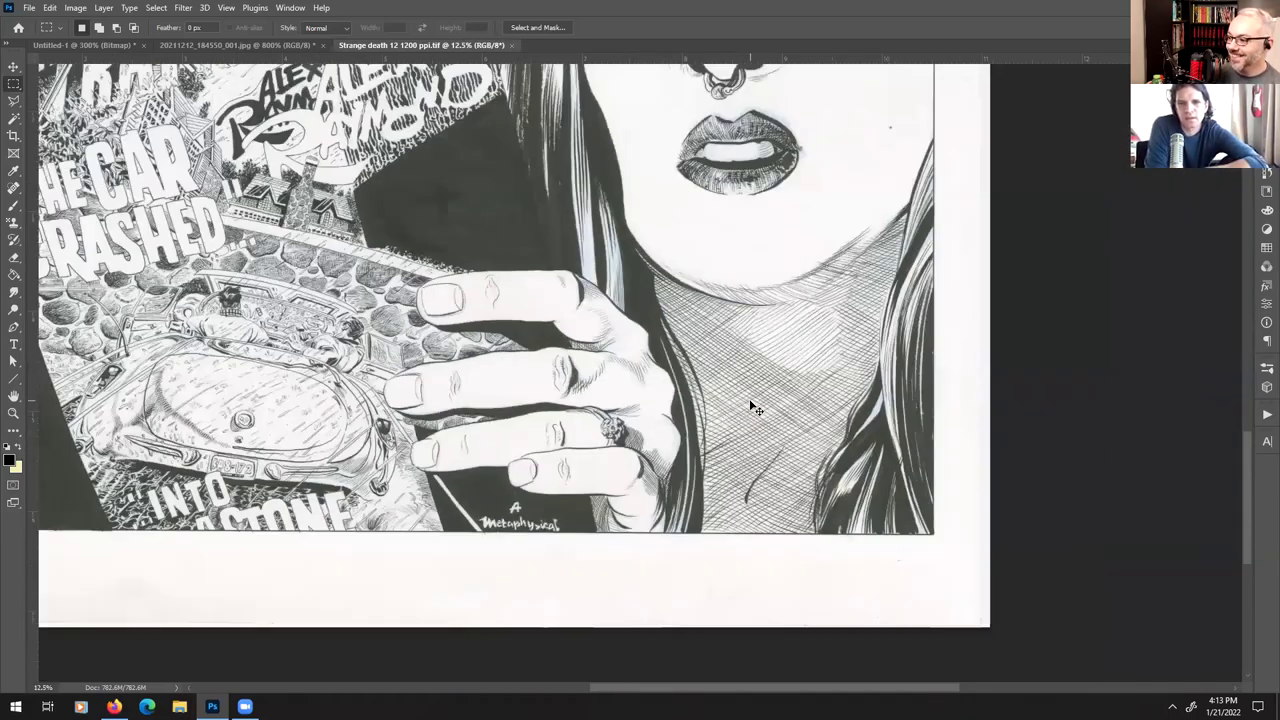
pyautogui.scroll(-1, 756, 409)
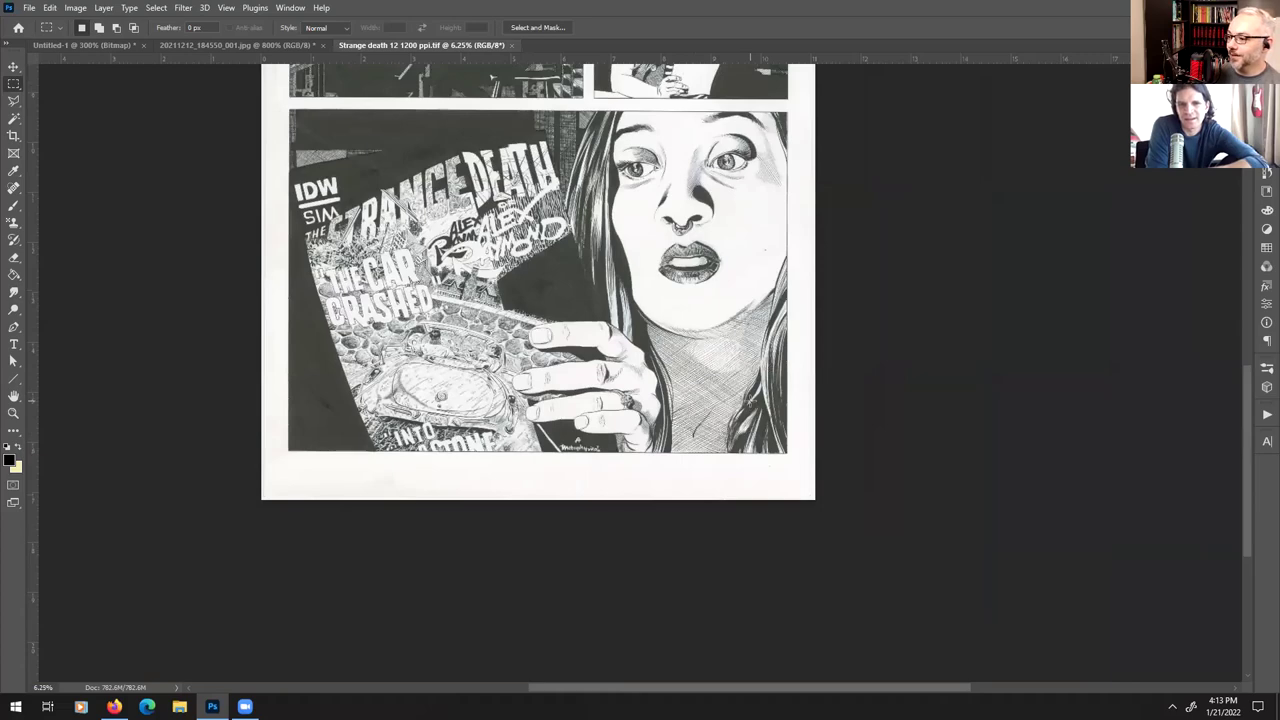
pyautogui.moveTo(696, 200); pyautogui.dragTo(722, 515)
pyautogui.moveTo(462, 132); pyautogui.dragTo(586, 367)
pyautogui.hotkey('ctrl', '+')
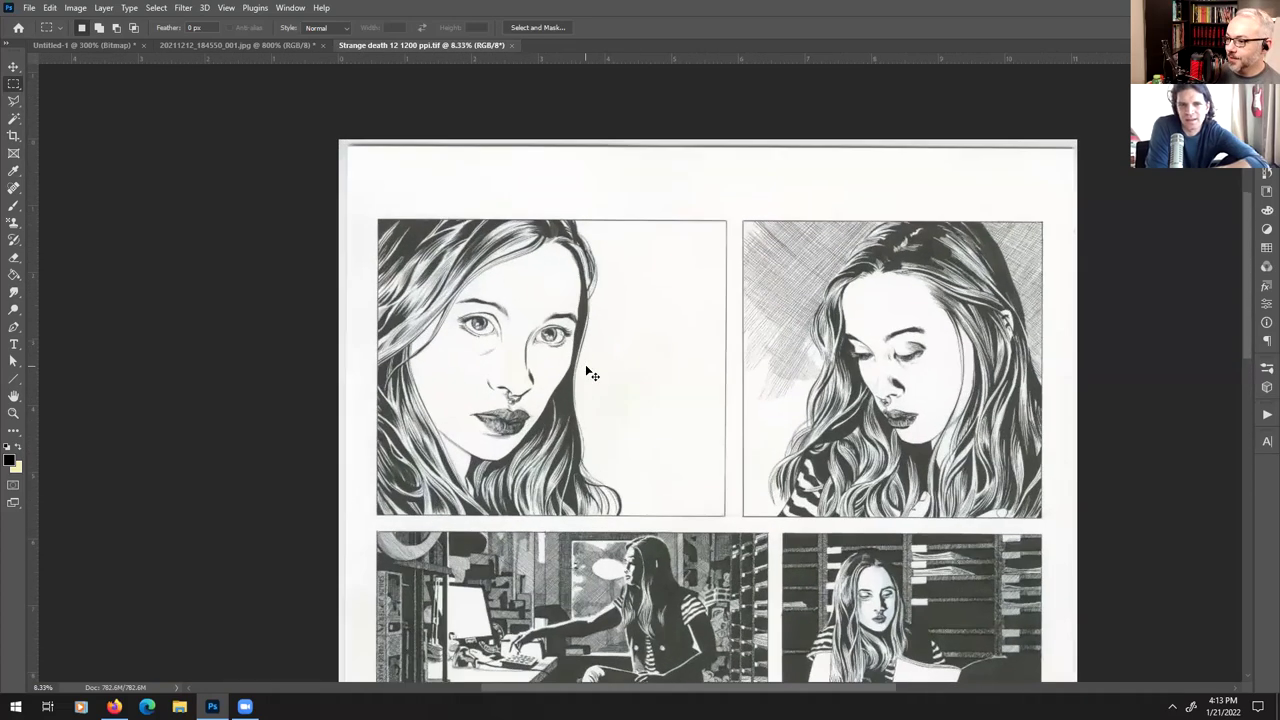
pyautogui.scroll(4, 590, 373)
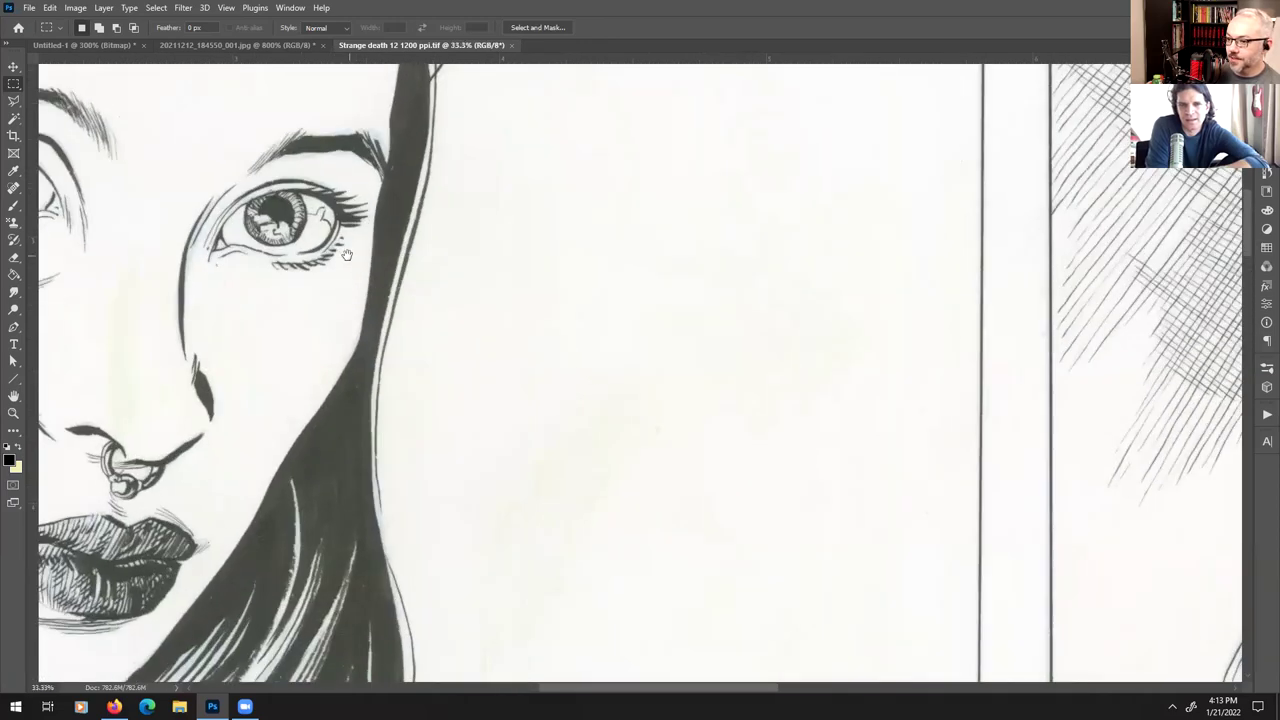
pyautogui.moveTo(346, 254); pyautogui.dragTo(817, 371)
pyautogui.scroll(2, 812, 386)
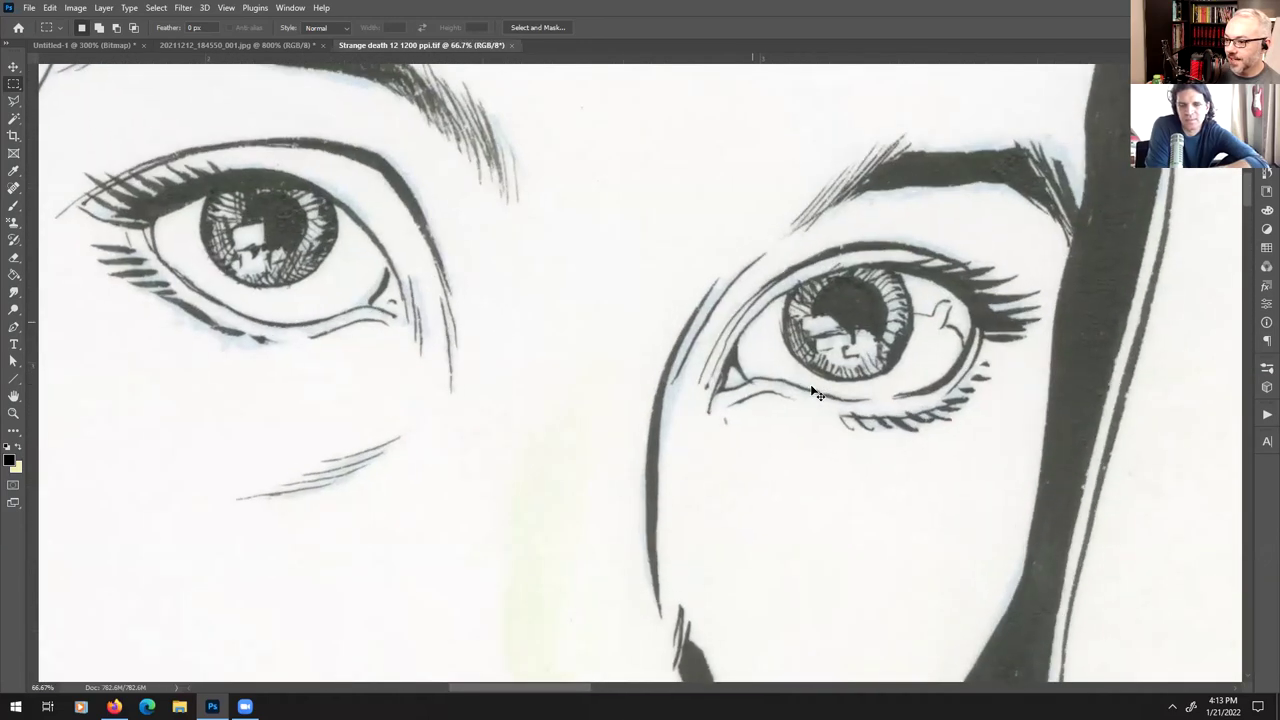
pyautogui.scroll(1, 644, 337)
pyautogui.moveTo(432, 267); pyautogui.dragTo(778, 427)
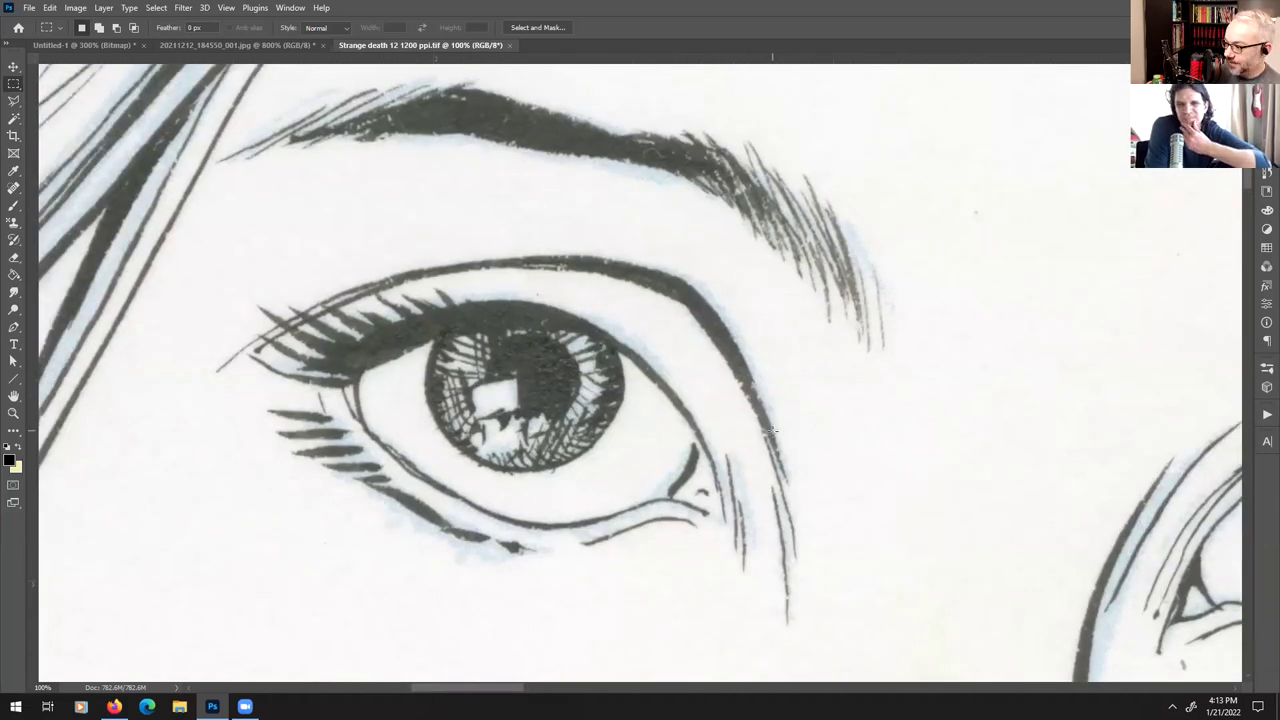
pyautogui.moveTo(1081, 585); pyautogui.dragTo(637, 517)
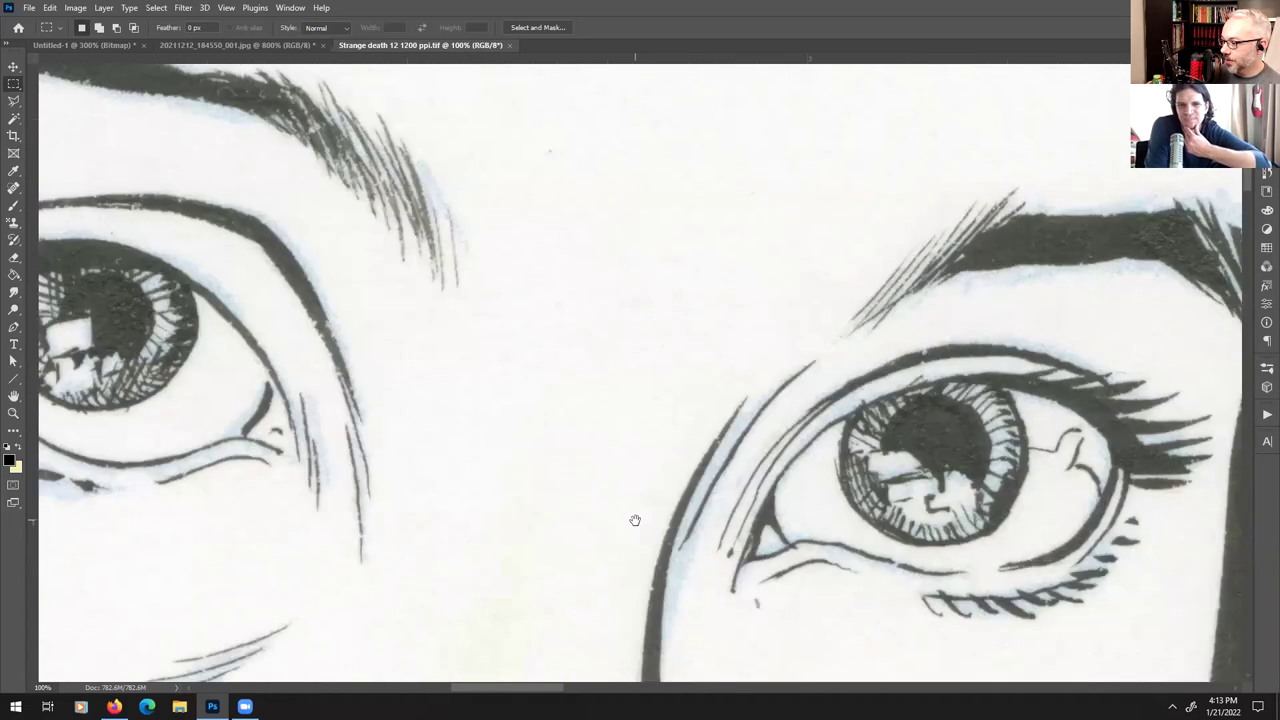
pyautogui.moveTo(841, 543); pyautogui.dragTo(1120, 573)
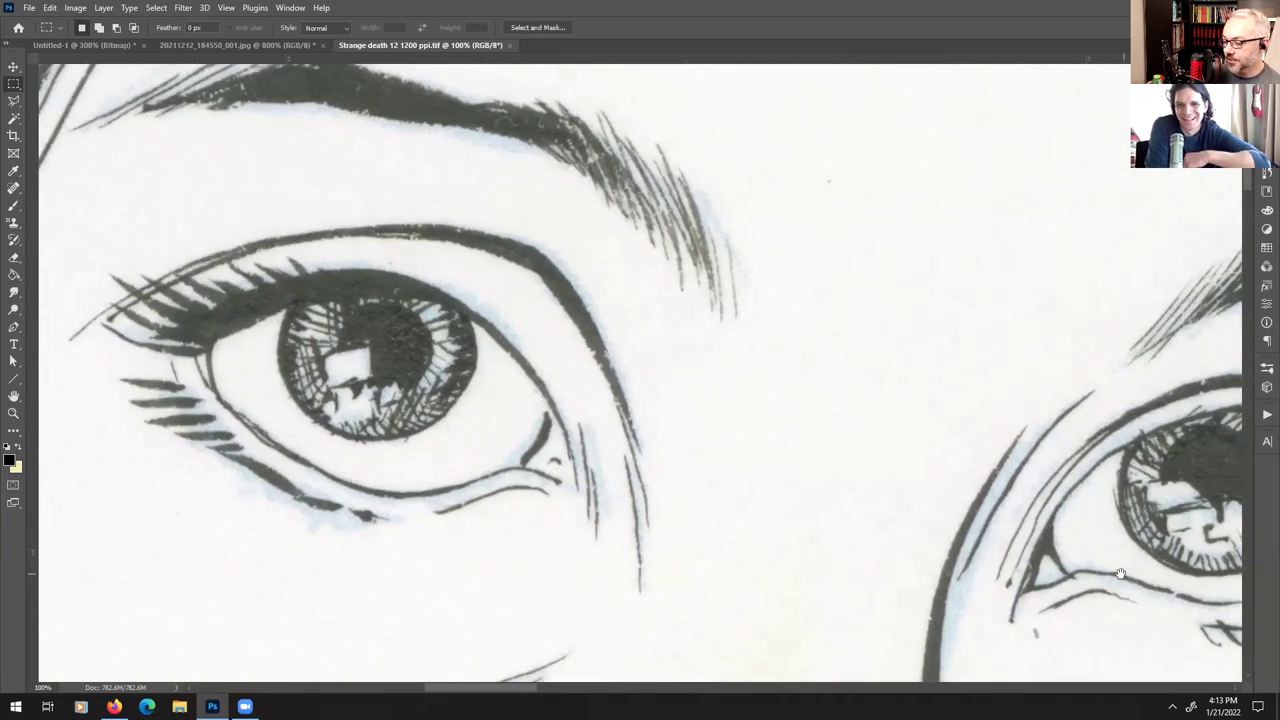
pyautogui.moveTo(689, 474); pyautogui.dragTo(751, 497)
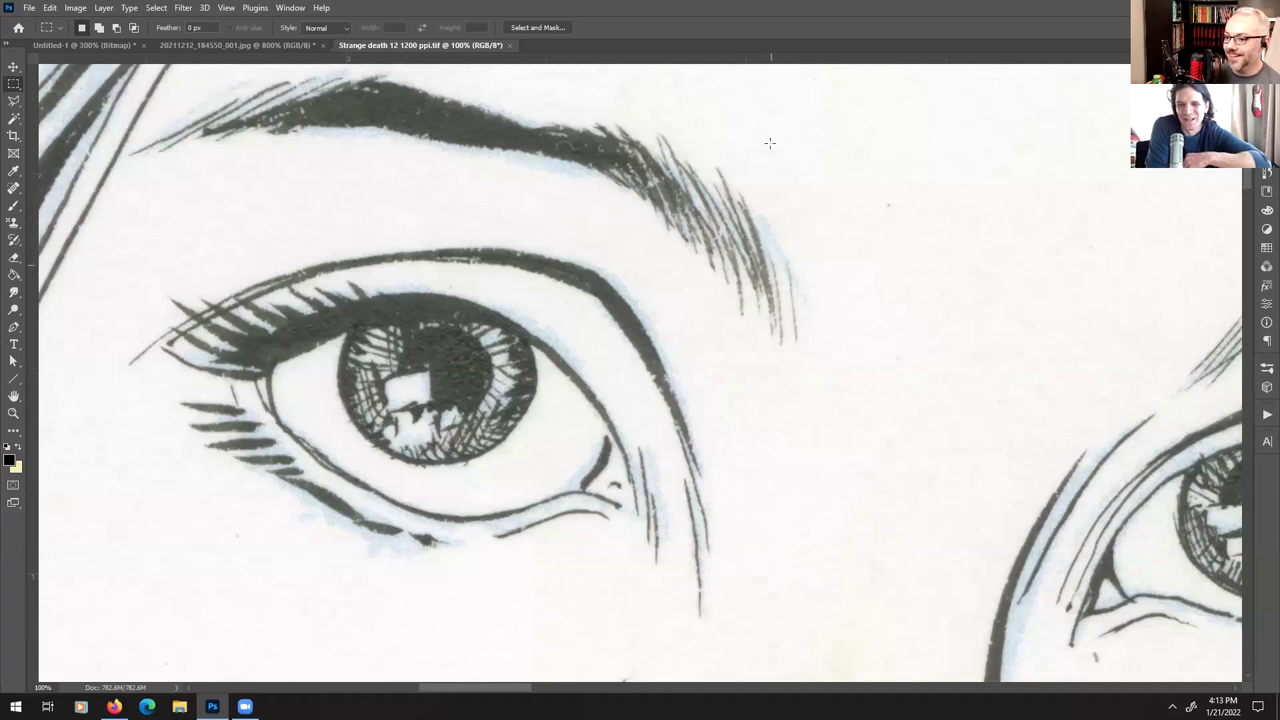
# - Close the 1200 ppi scan and open Strange death 10.tif from the SDOAR folder
pyautogui.click(509, 46)
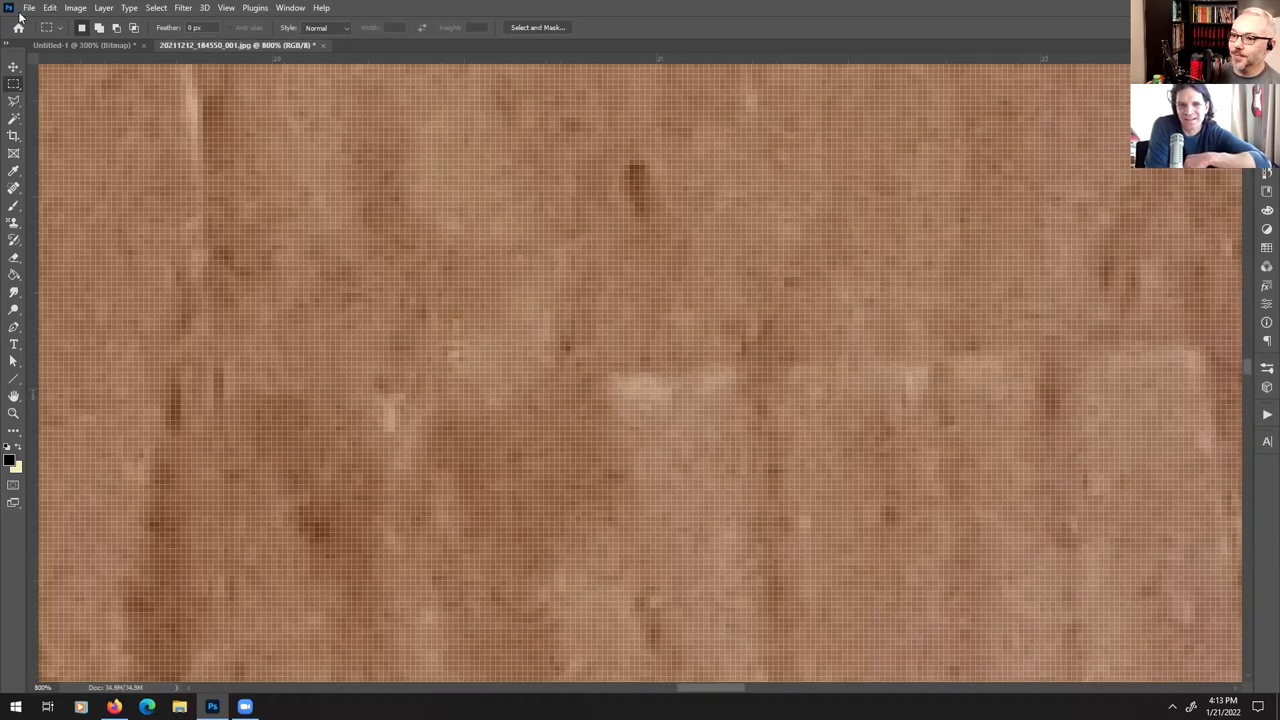
pyautogui.click(29, 8)
pyautogui.click(40, 34)
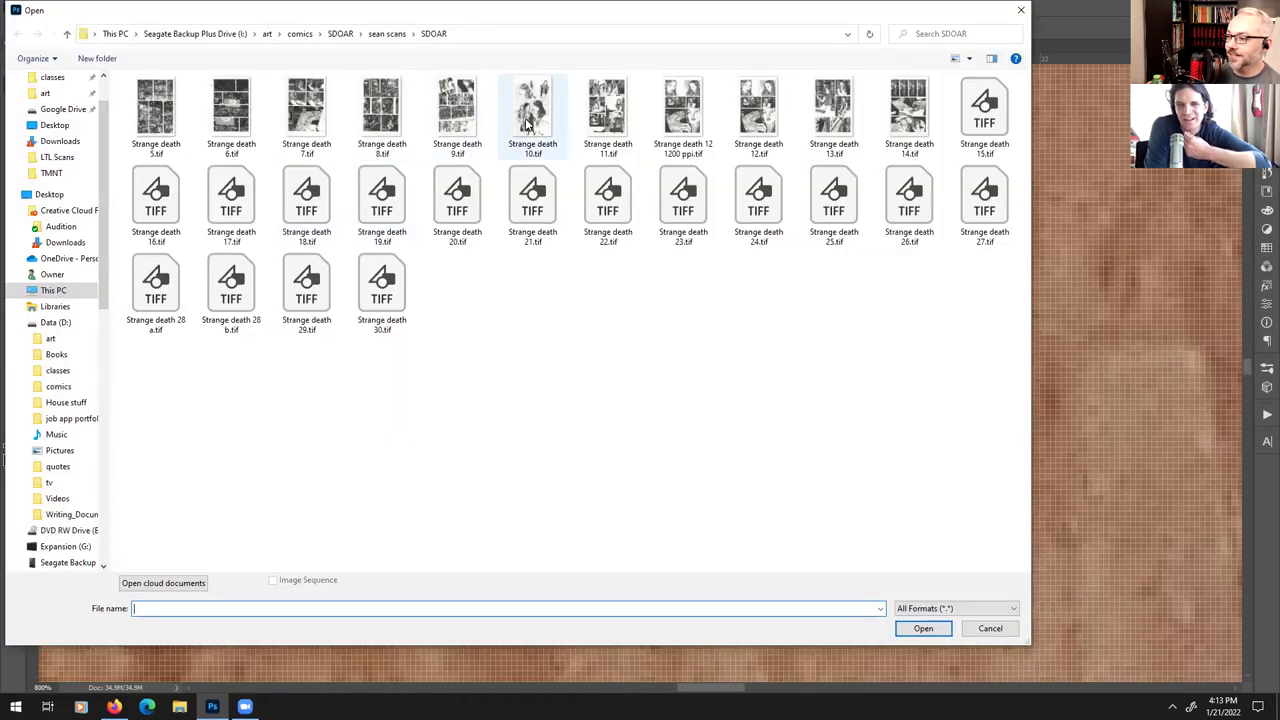
pyautogui.doubleClick(525, 118)
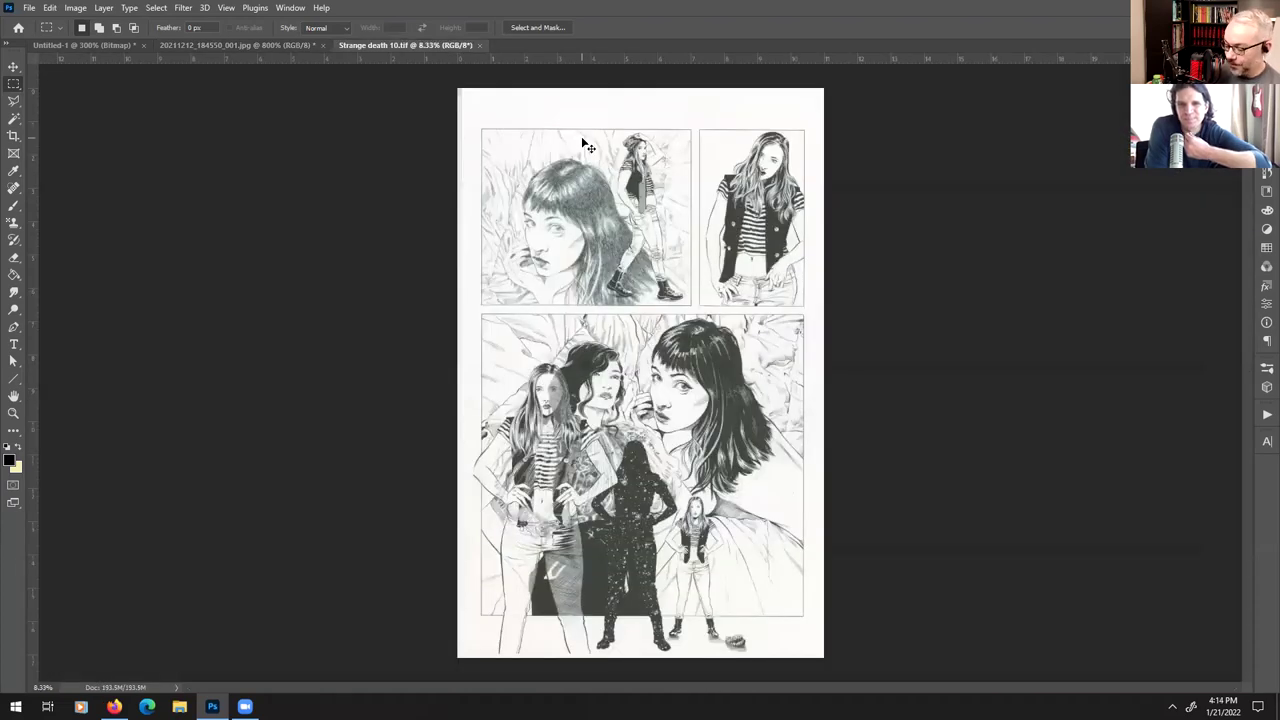
# - Examine the fine pen lines of the woman's eyes and fringe in the first panel at 100%
pyautogui.hotkey('ctrl', '+')
pyautogui.hotkey('ctrl', '+')
pyautogui.hotkey('ctrl', '+')
pyautogui.hotkey('ctrl', '+')
pyautogui.hotkey('ctrl', '+')
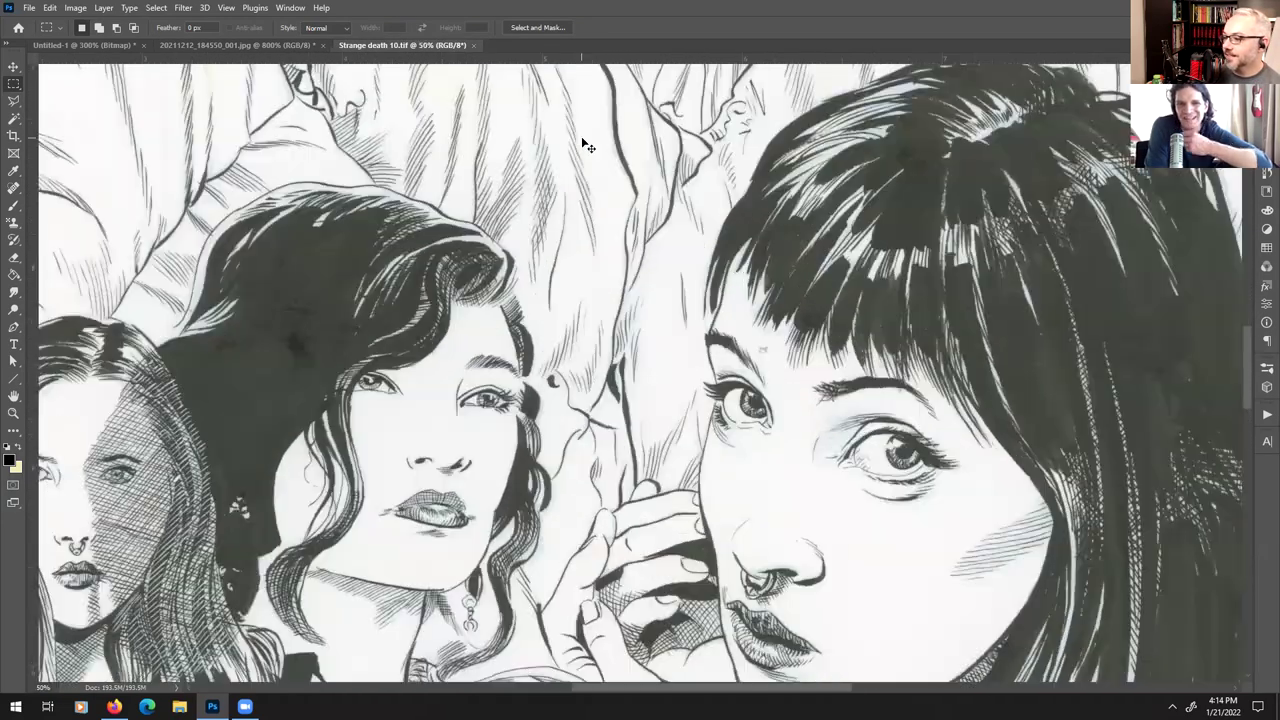
pyautogui.hotkey('ctrl', '+')
pyautogui.hotkey('ctrl', '+')
pyautogui.moveTo(479, 189); pyautogui.dragTo(740, 560)
pyautogui.moveTo(462, 147); pyautogui.dragTo(753, 518)
pyautogui.moveTo(622, 193); pyautogui.dragTo(718, 492)
pyautogui.moveTo(500, 150); pyautogui.dragTo(829, 572)
pyautogui.moveTo(722, 505); pyautogui.dragTo(840, 490)
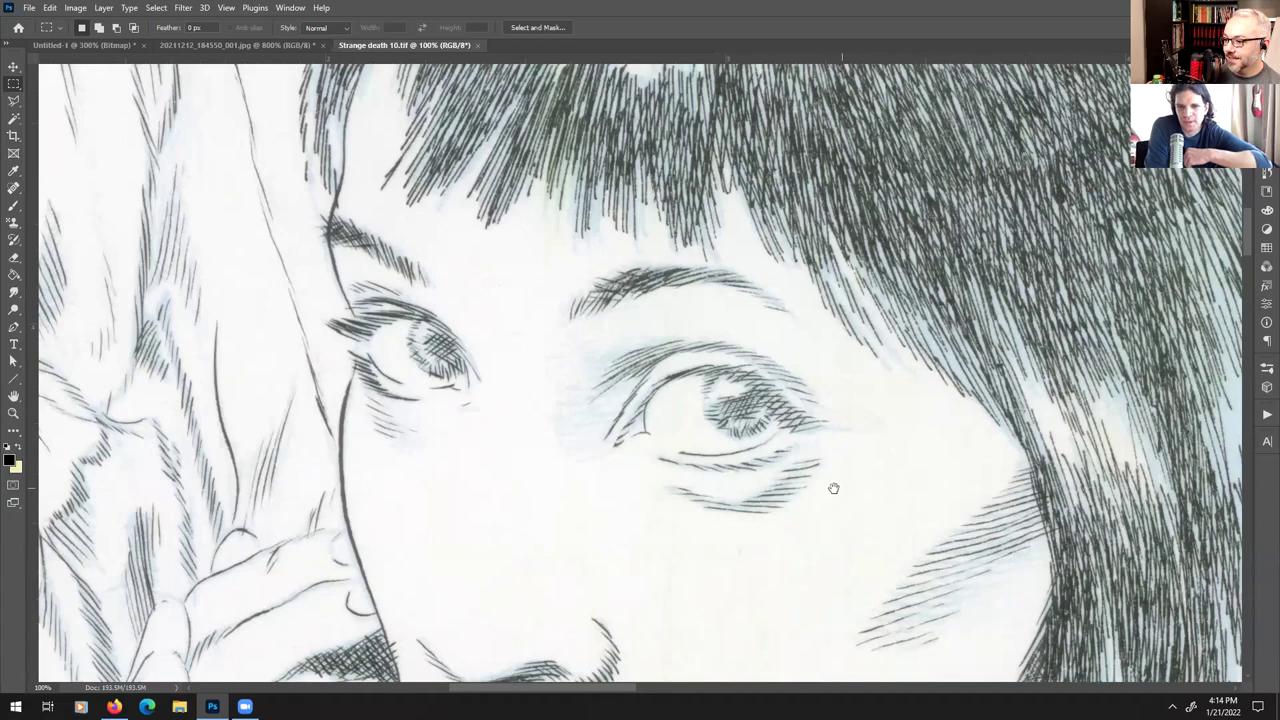
pyautogui.scroll(-1, 840, 497)
pyautogui.scroll(2, 836, 490)
pyautogui.scroll(-2, 834, 482)
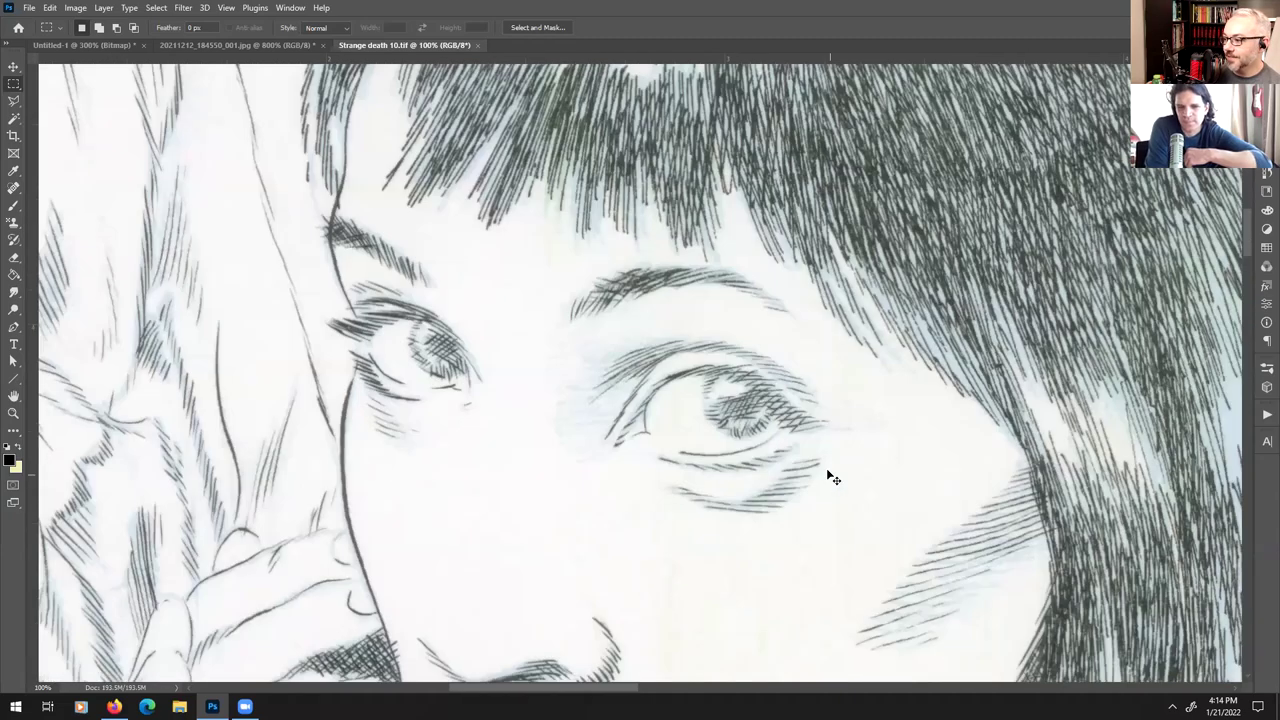
# - Compare the large face in the bottom panel at 16.7% with its fringe and eyes at up to 100%
pyautogui.scroll(-4, 827, 470)
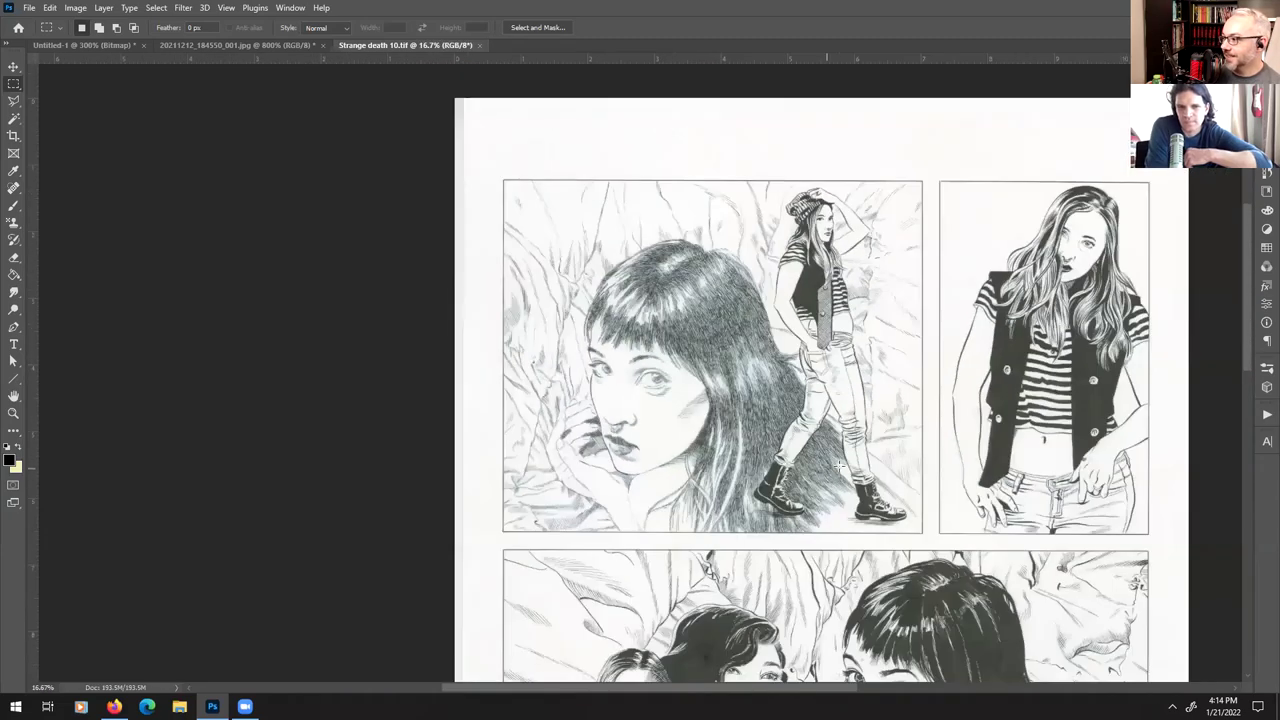
pyautogui.moveTo(1065, 564); pyautogui.dragTo(879, 318)
pyautogui.hotkey('ctrl', '+')
pyautogui.hotkey('ctrl', '+')
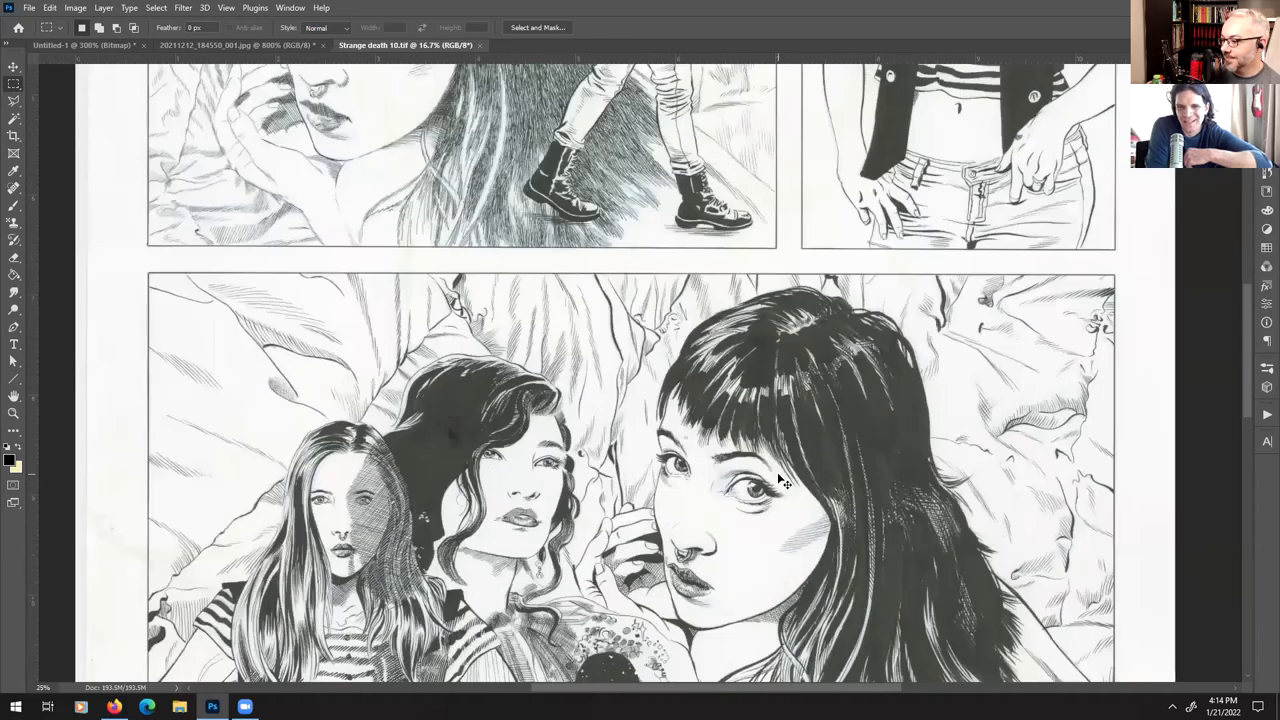
pyautogui.scroll(2, 778, 474)
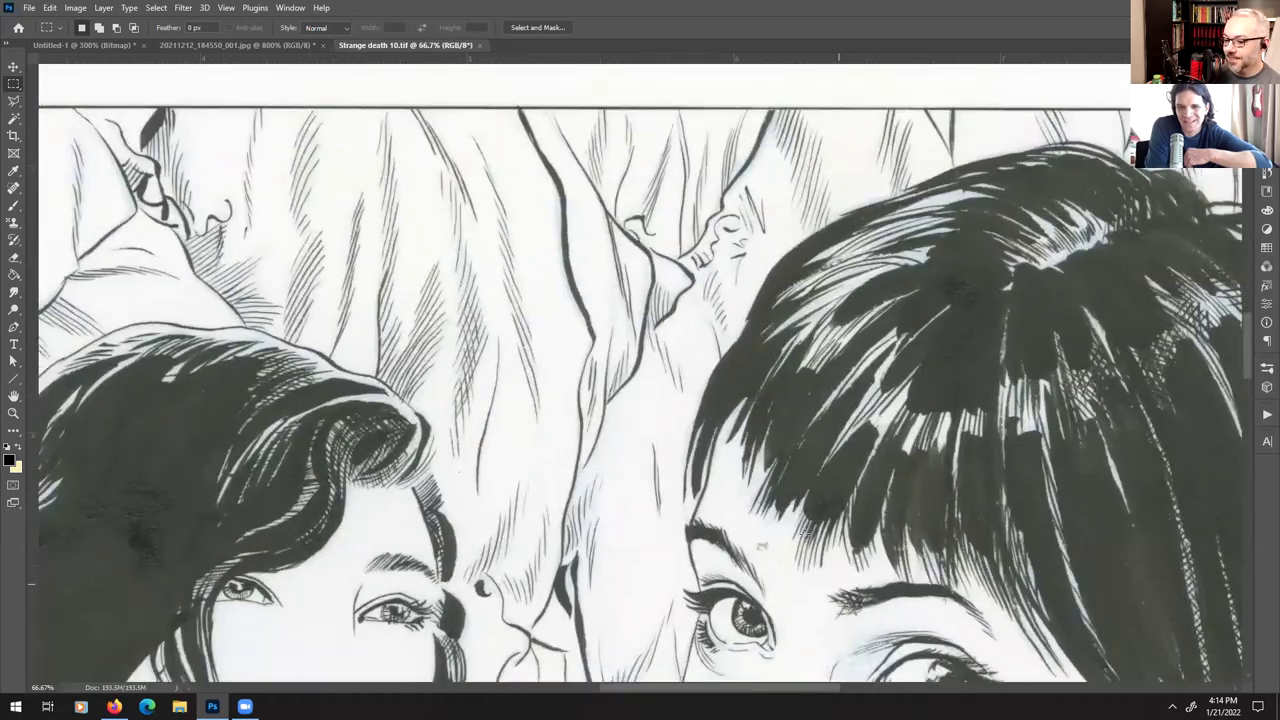
pyautogui.moveTo(728, 403); pyautogui.dragTo(845, 497)
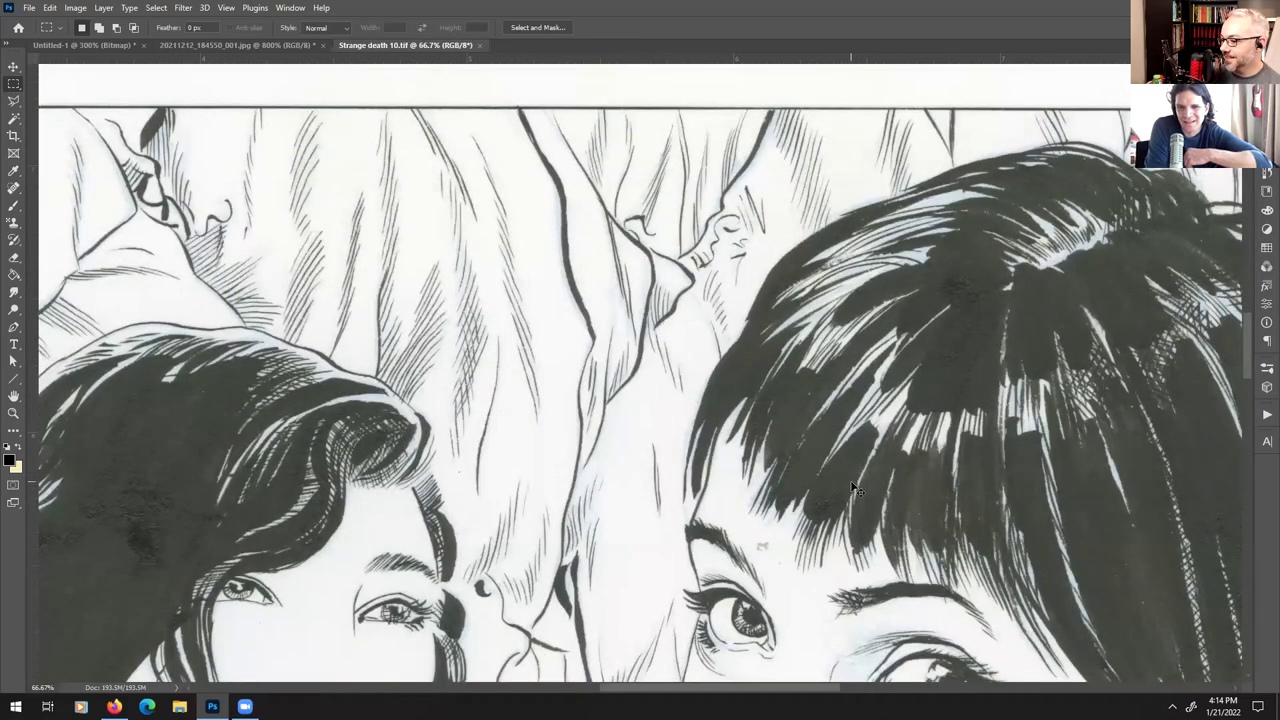
pyautogui.hotkey('ctrl', '+')
pyautogui.moveTo(916, 607); pyautogui.dragTo(608, 164)
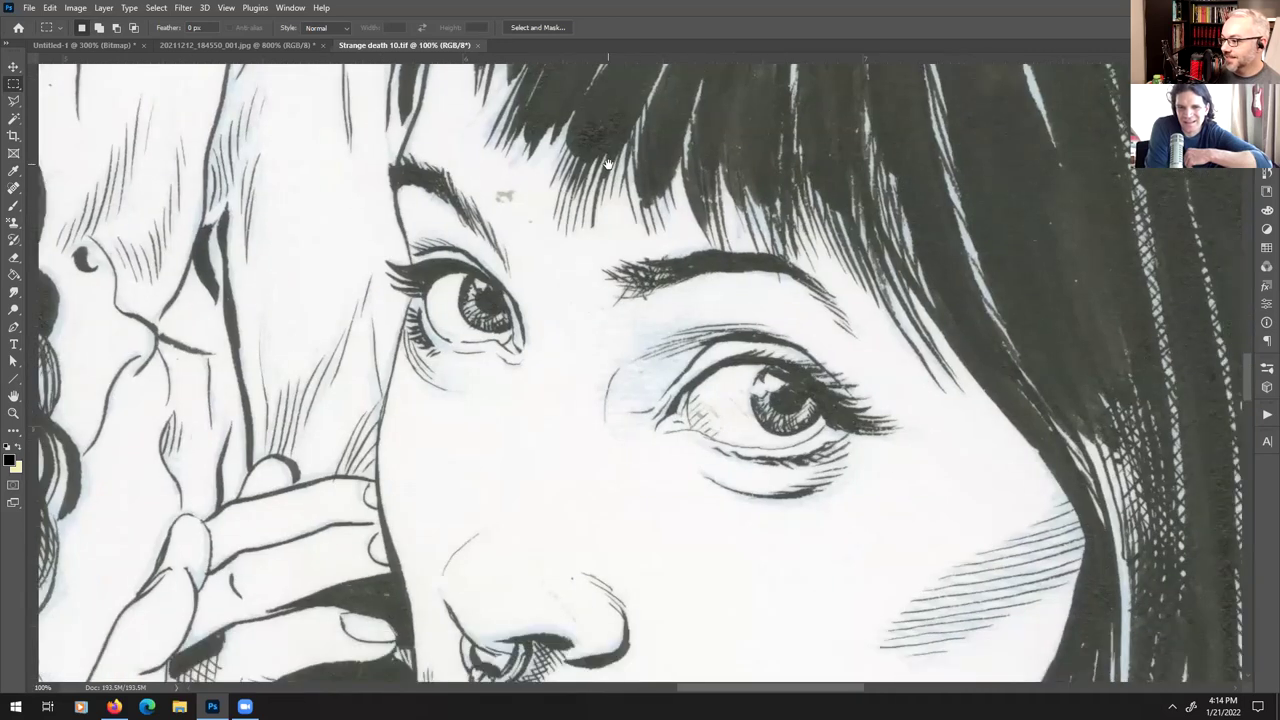
# - Inspect the large face's eyes, nose and nose ring in the bottom panel at up to 200%
pyautogui.scroll(-3, 553, 204)
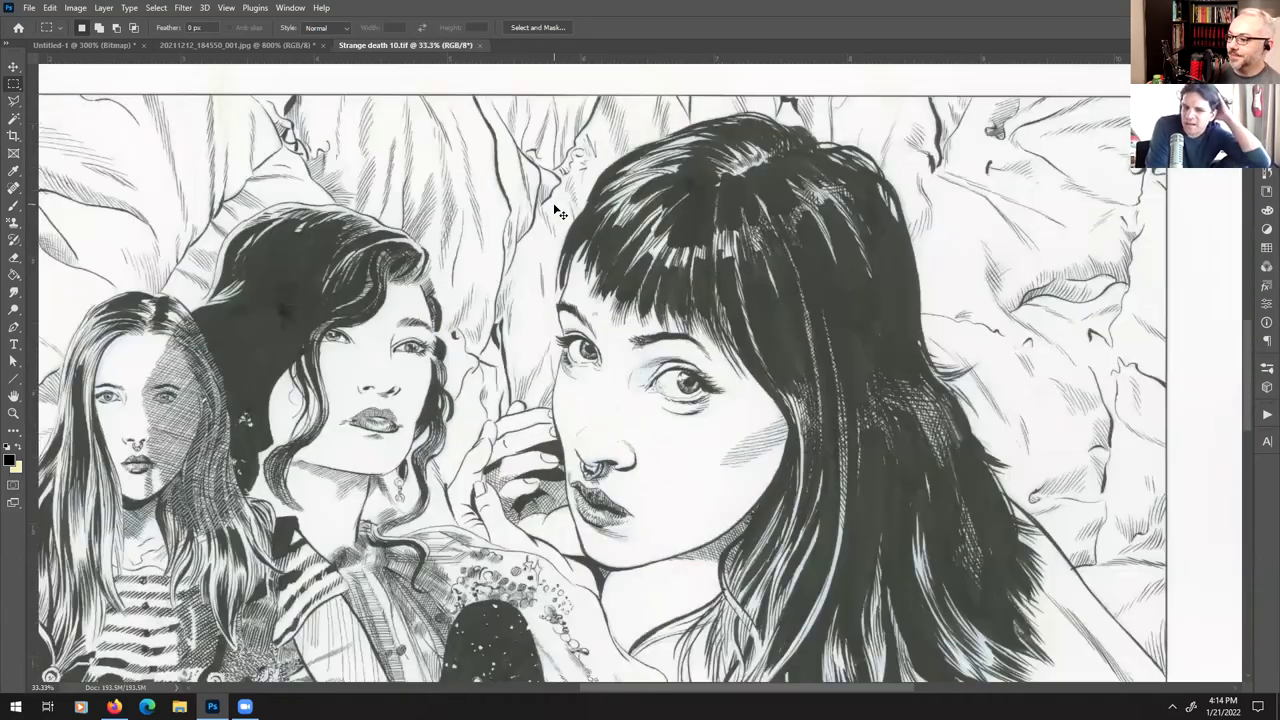
pyautogui.scroll(2, 555, 210)
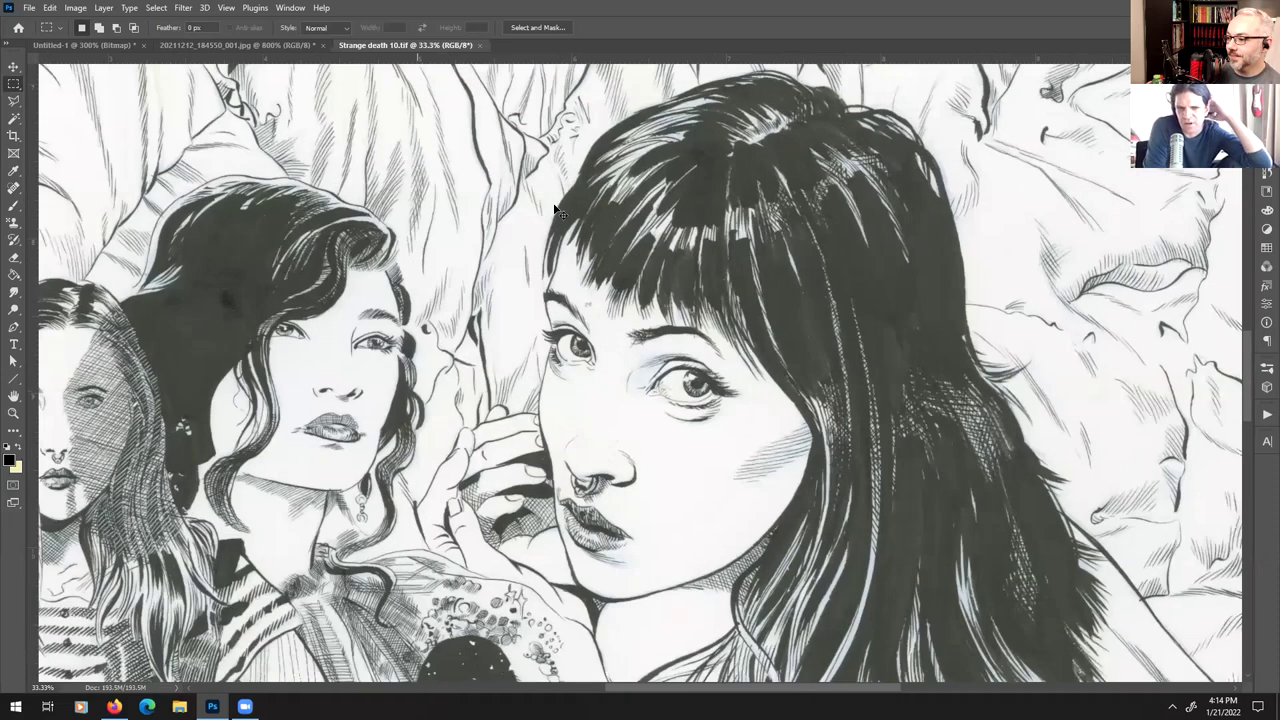
pyautogui.scroll(2, 557, 212)
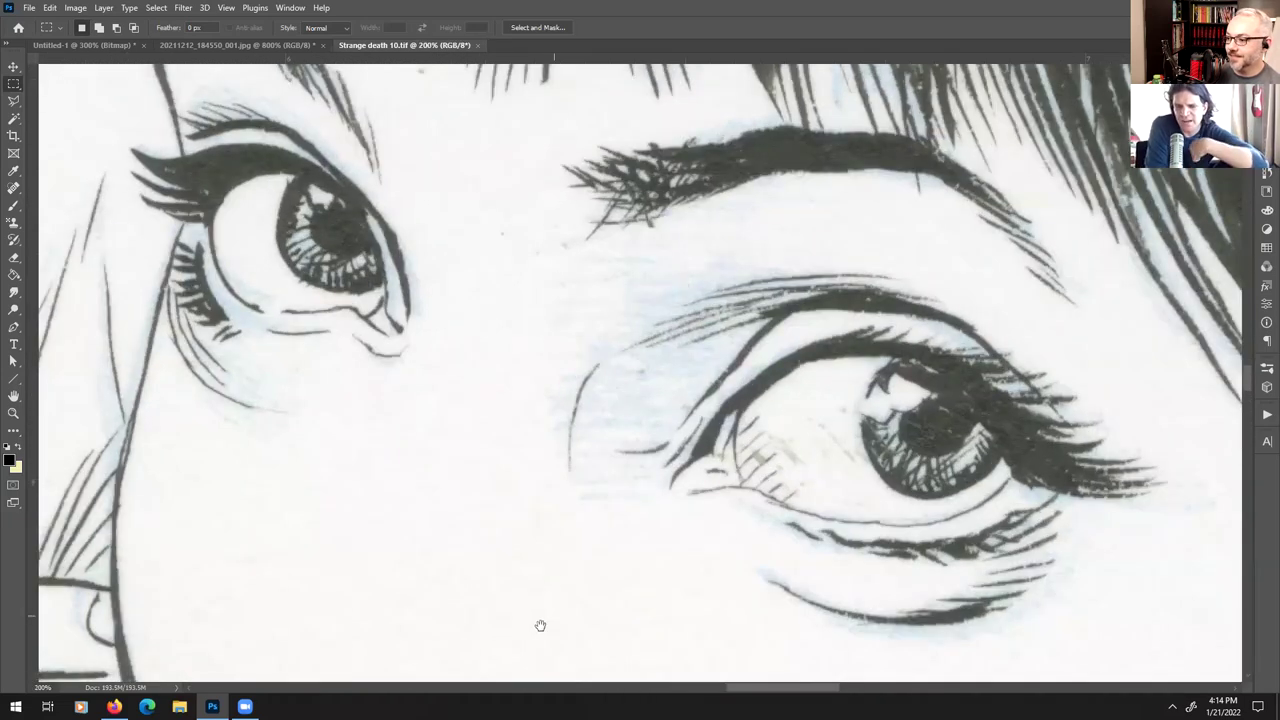
pyautogui.moveTo(540, 625); pyautogui.dragTo(797, 217)
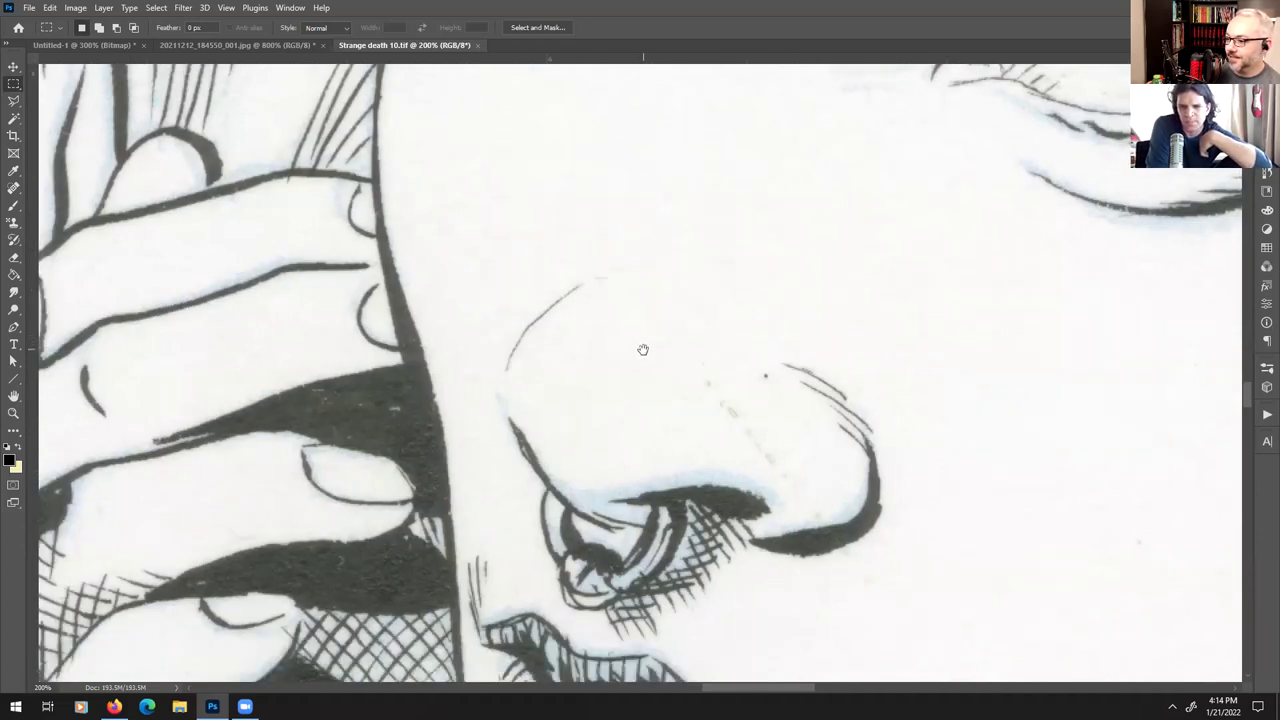
pyautogui.moveTo(643, 350); pyautogui.dragTo(615, 398)
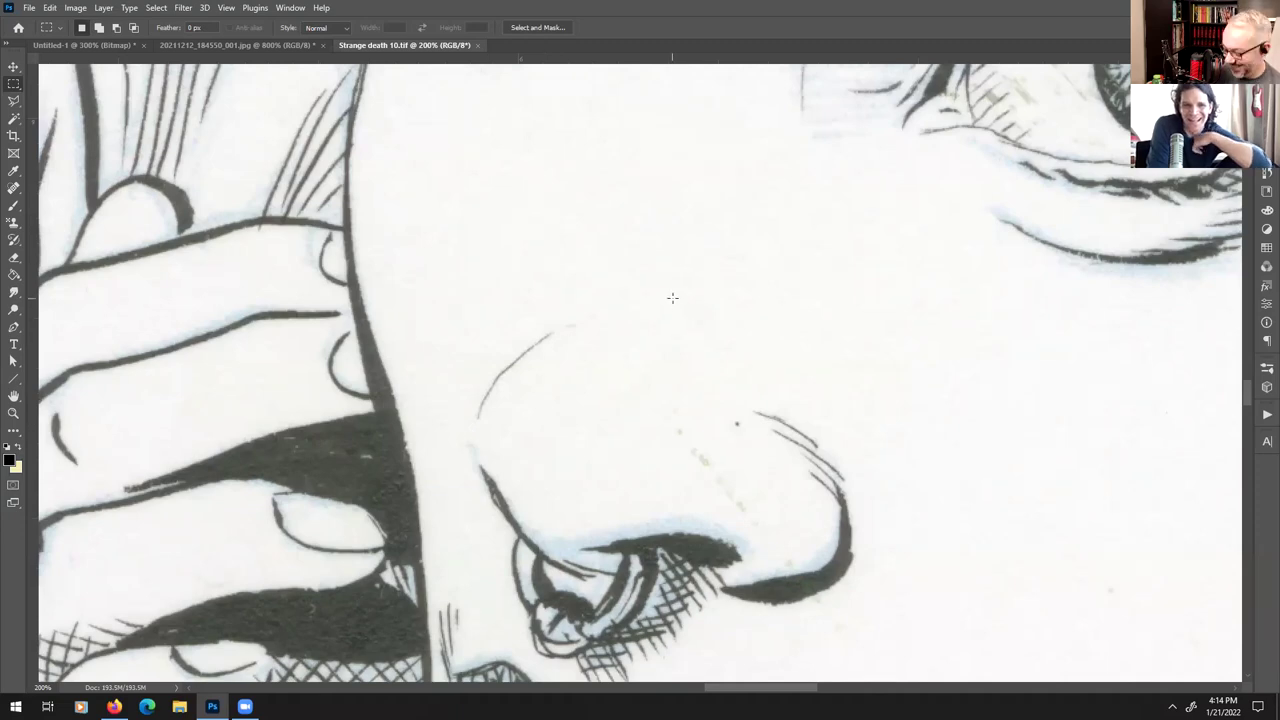
# - Examine the starry silhouette, striped shirt and jacket hatching in the bottom panel at 16.7% to 100%
pyautogui.scroll(-8, 677, 305)
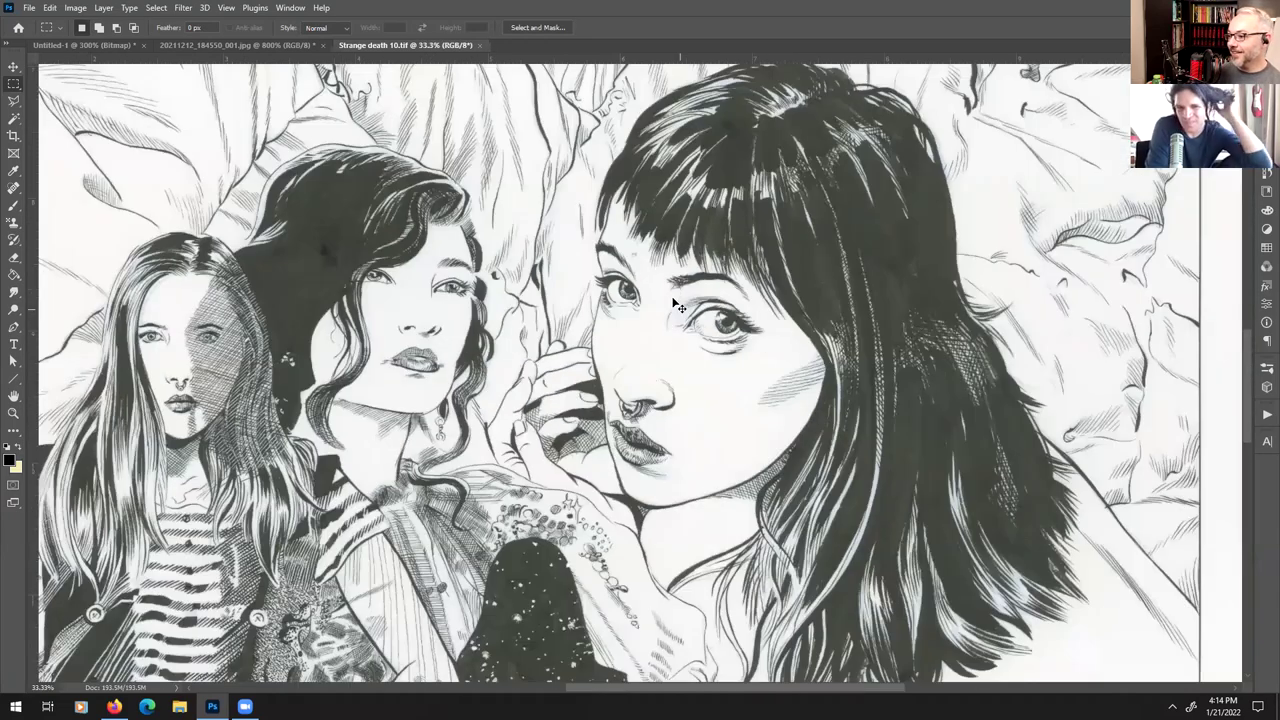
pyautogui.scroll(-1, 679, 307)
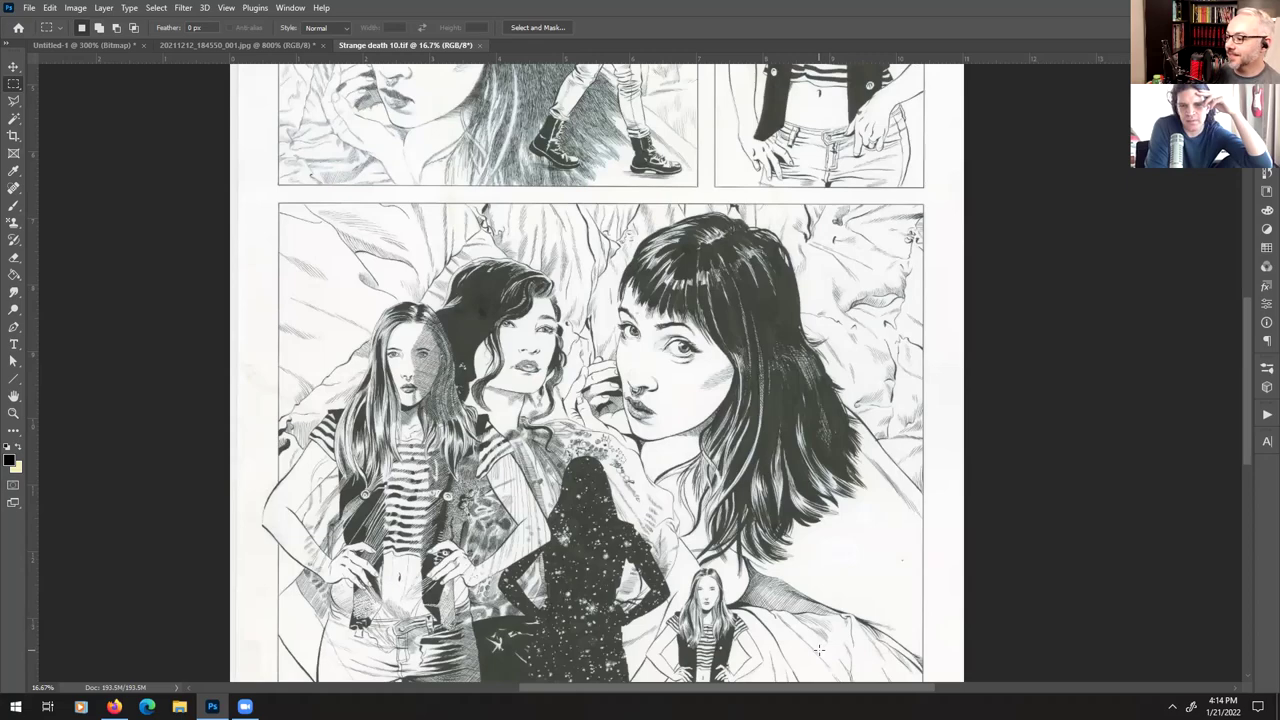
pyautogui.moveTo(816, 650); pyautogui.dragTo(940, 458)
pyautogui.scroll(3, 940, 460)
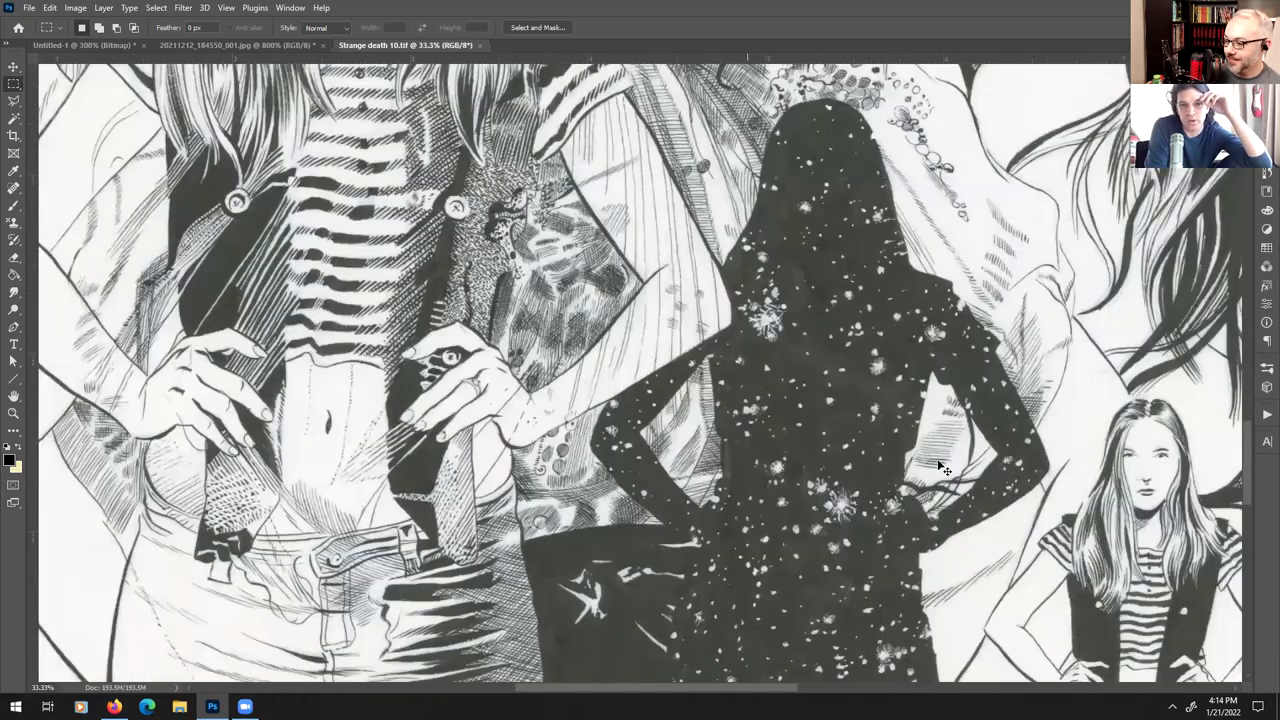
pyautogui.scroll(1, 940, 466)
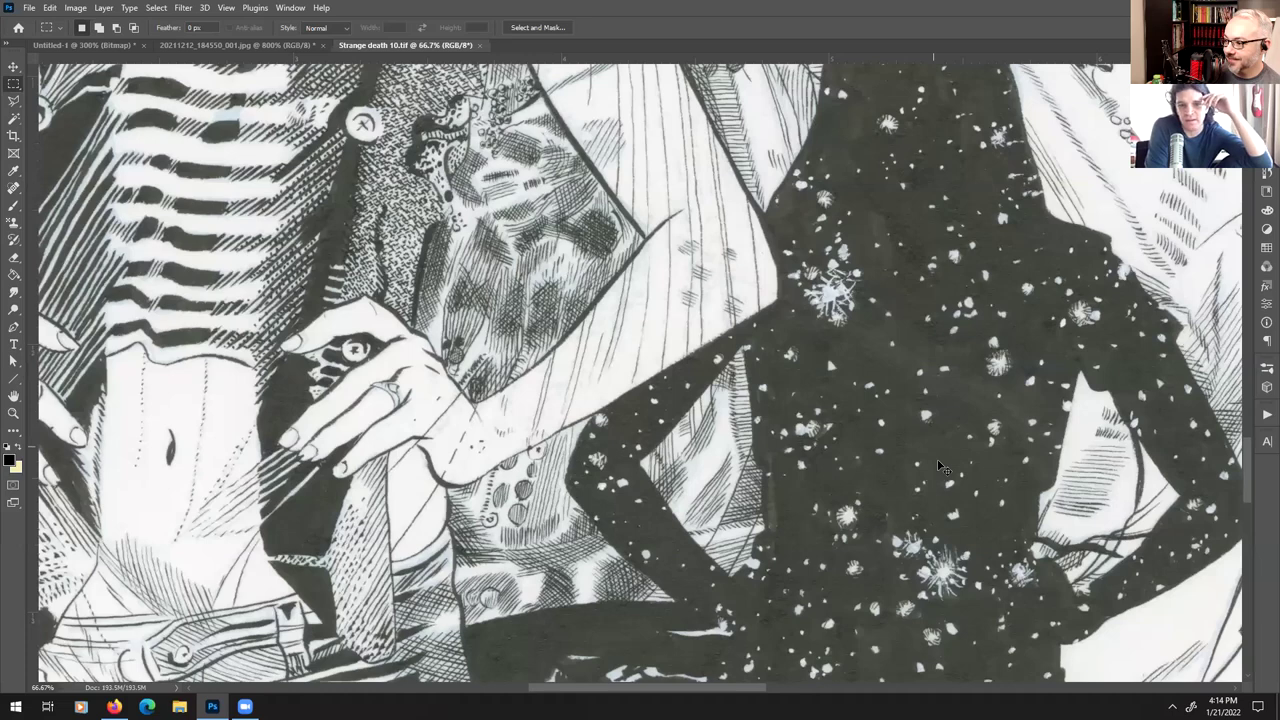
pyautogui.scroll(1, 940, 466)
pyautogui.moveTo(718, 495); pyautogui.dragTo(735, 607)
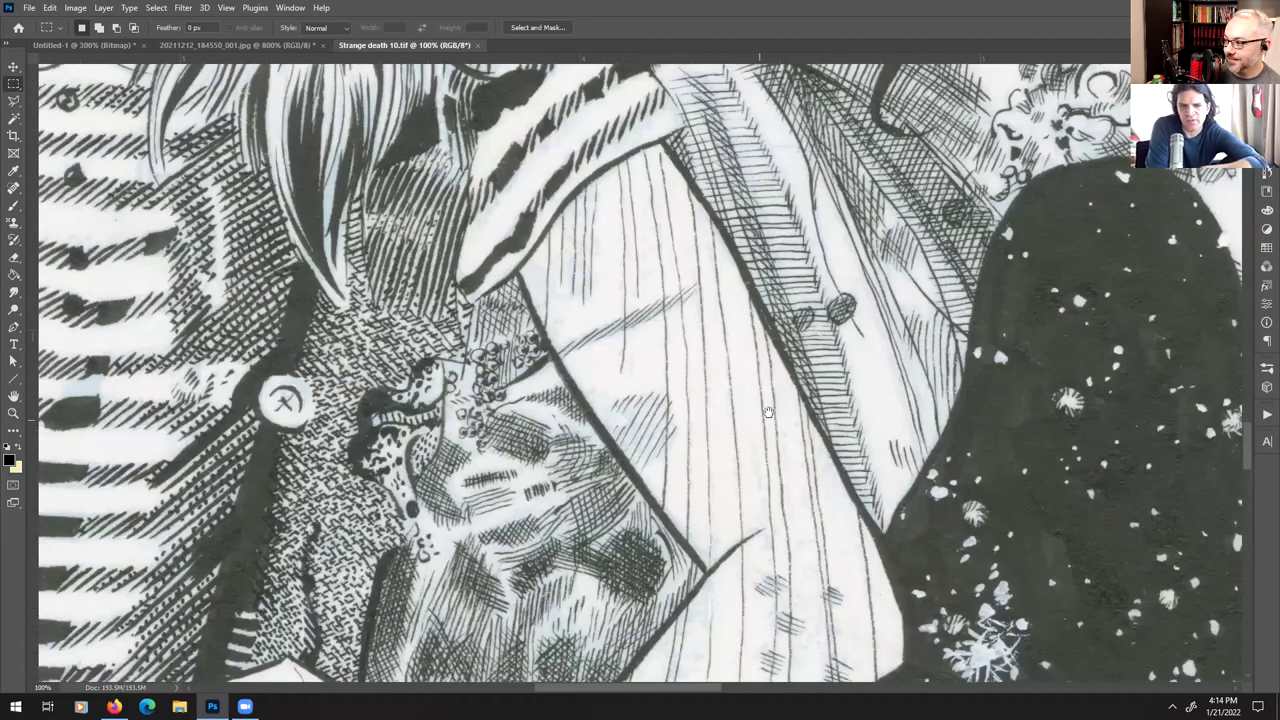
pyautogui.moveTo(768, 413); pyautogui.dragTo(694, 568)
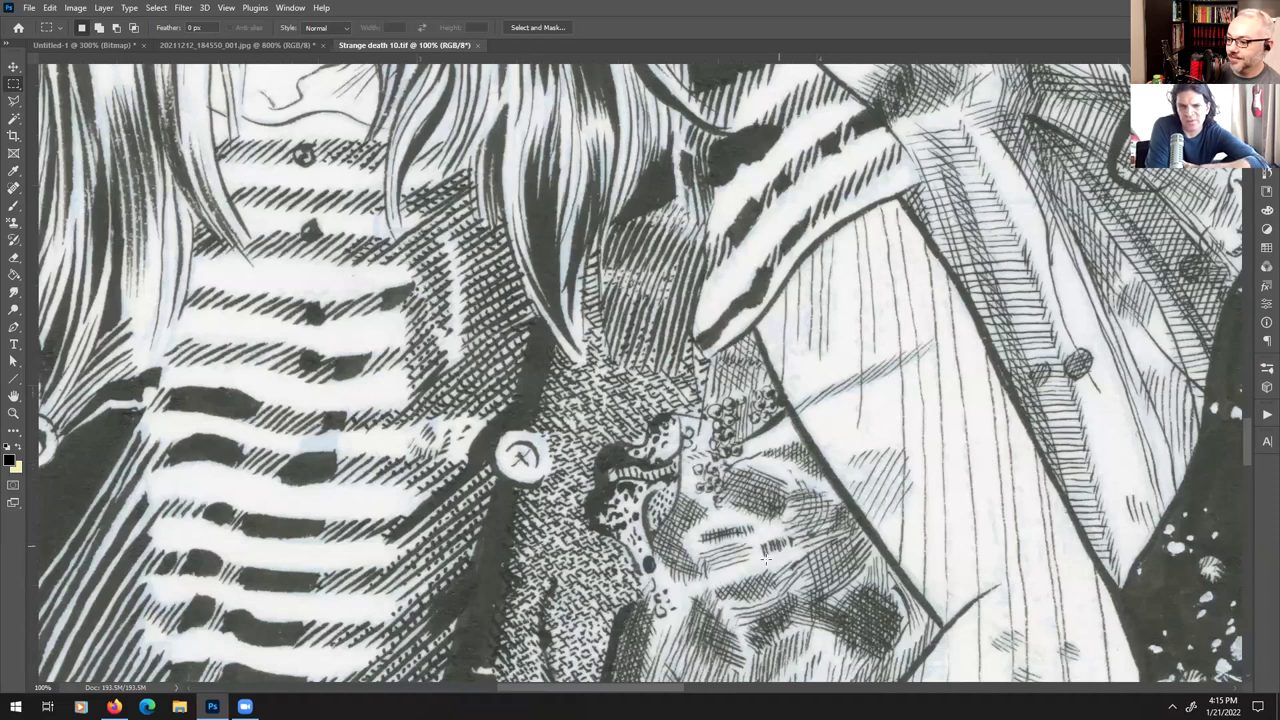
# - Check the scan's image size and resolution, then view the neck and collar hatching at 100%
pyautogui.click(82, 9)
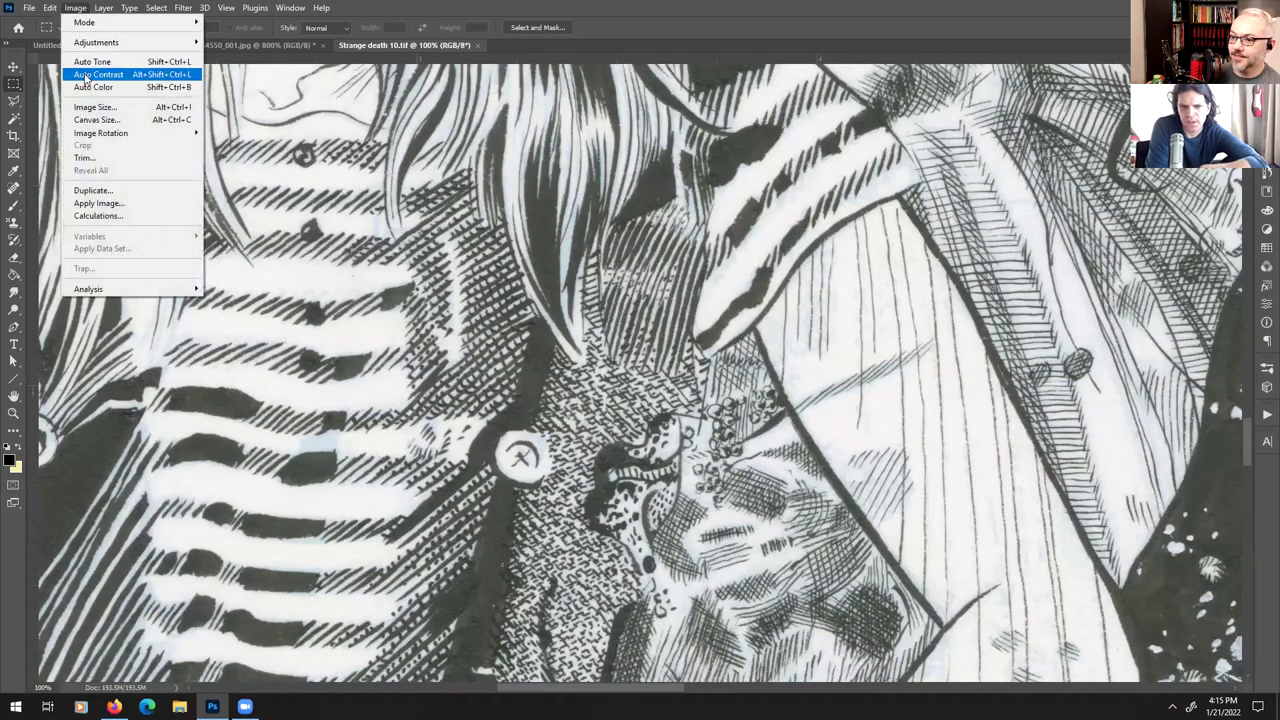
pyautogui.click(95, 107)
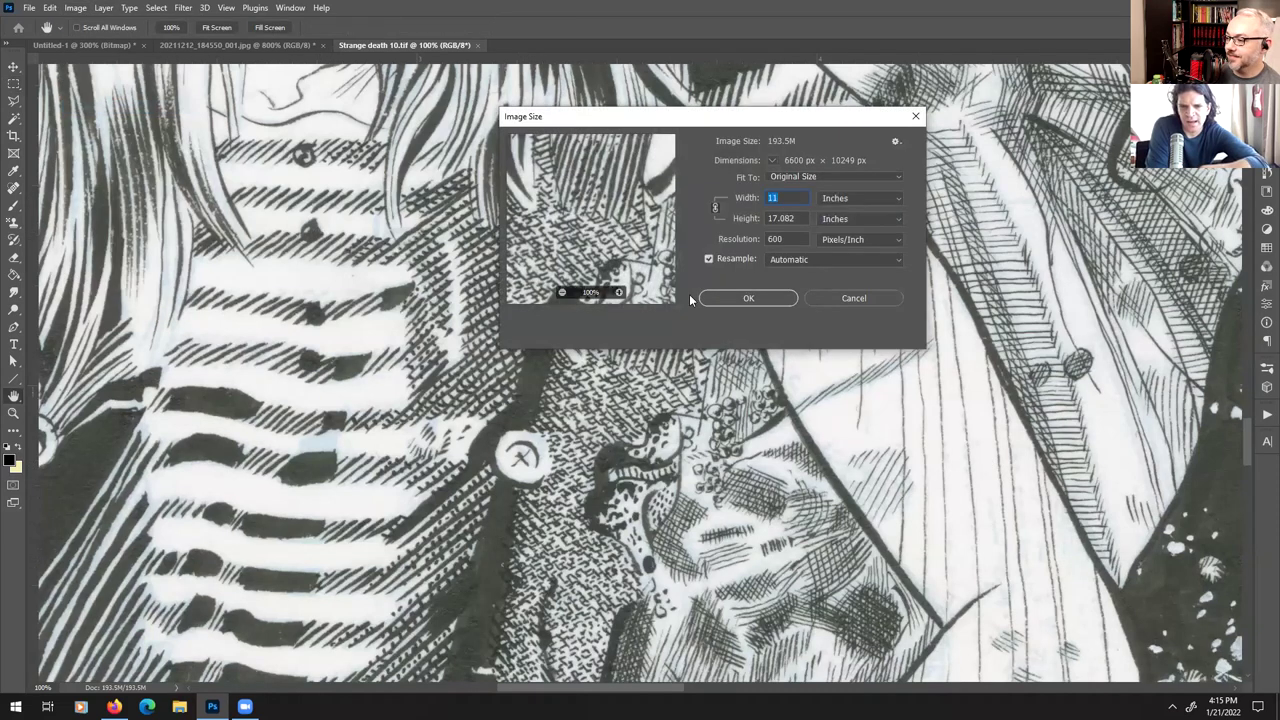
pyautogui.click(886, 298)
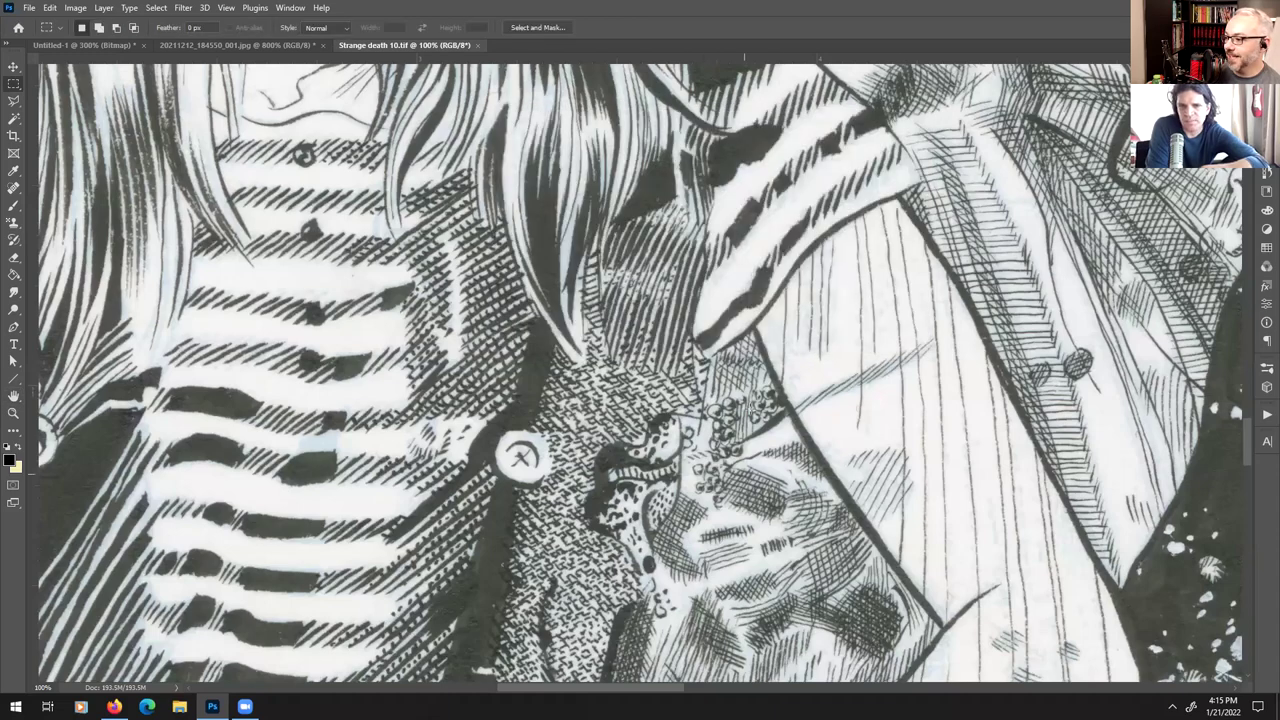
pyautogui.scroll(6, 752, 409)
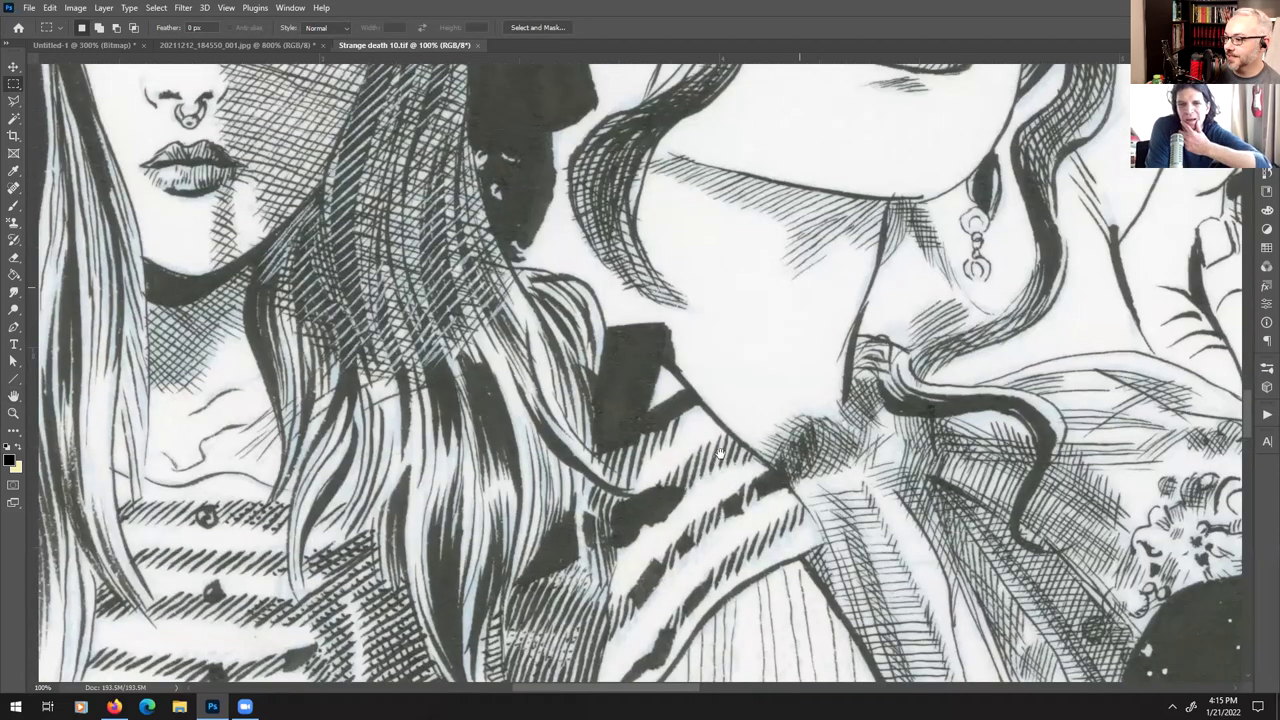
# - Examine the long-haired woman's face and hair hatching, then the two neighbouring faces in the bottom panel, at 100%
pyautogui.scroll(3, 720, 455)
pyautogui.hscroll(-3, 1095, 437)
pyautogui.moveTo(1095, 437); pyautogui.dragTo(1240, 397)
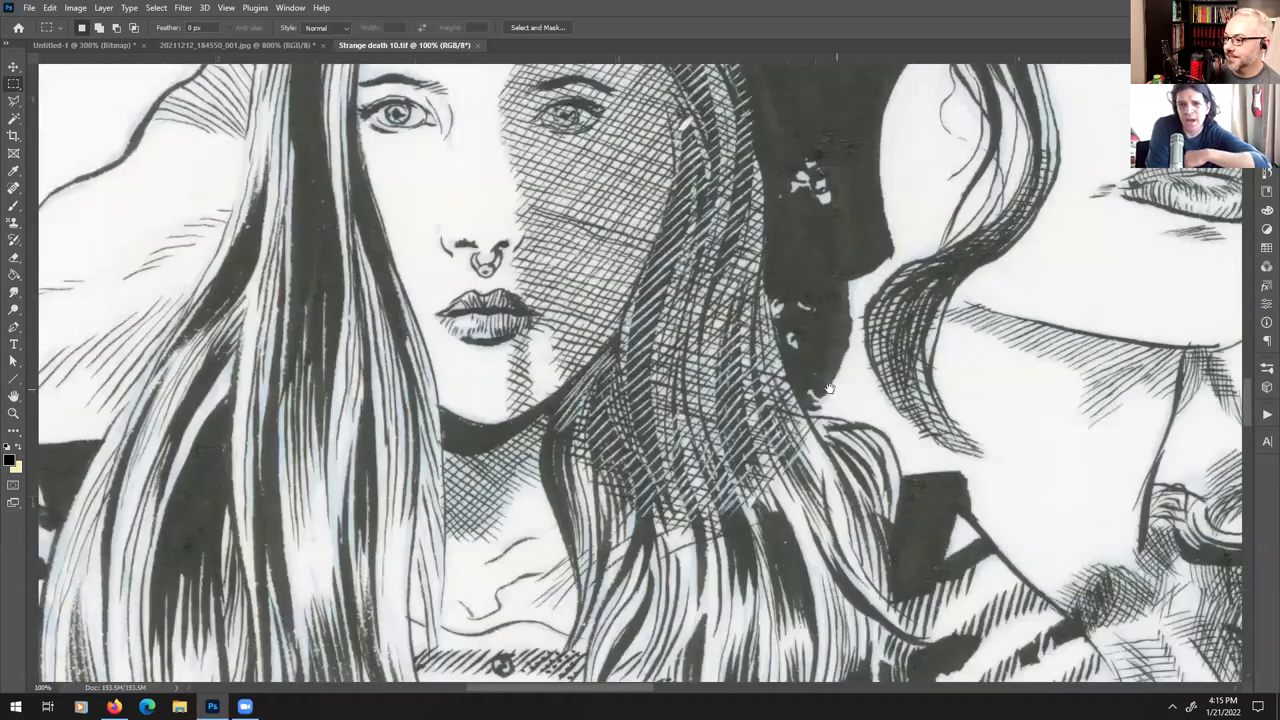
pyautogui.moveTo(640, 392); pyautogui.dragTo(636, 372)
pyautogui.scroll(-3, 596, 306)
pyautogui.hscroll(1, 596, 306)
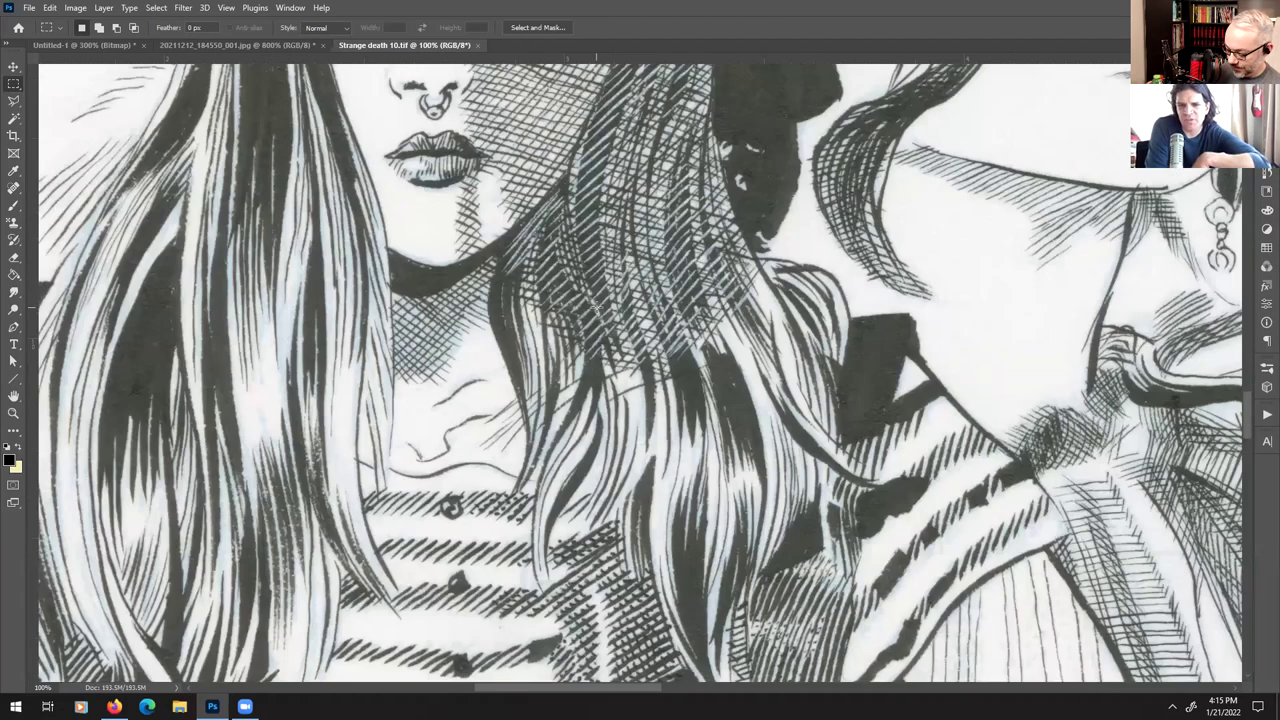
pyautogui.hscroll(1, 530, 655)
pyautogui.moveTo(530, 656); pyautogui.dragTo(380, 700)
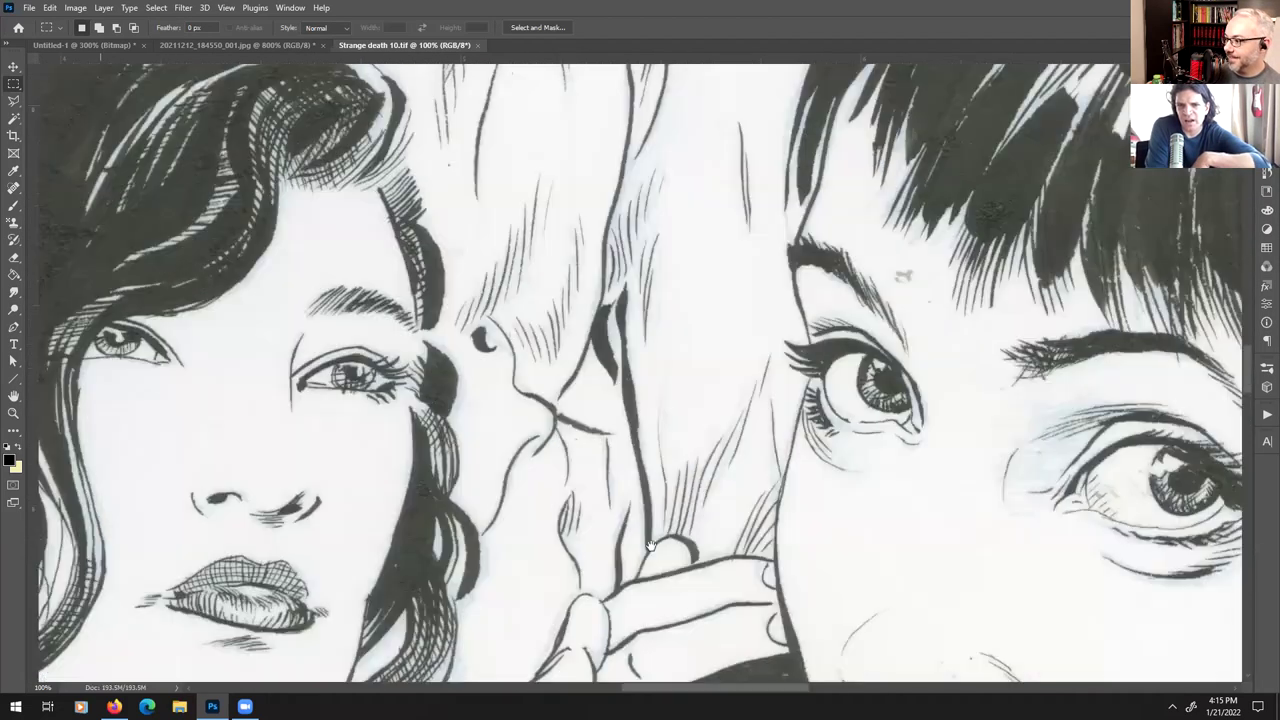
pyautogui.moveTo(628, 550); pyautogui.dragTo(631, 434)
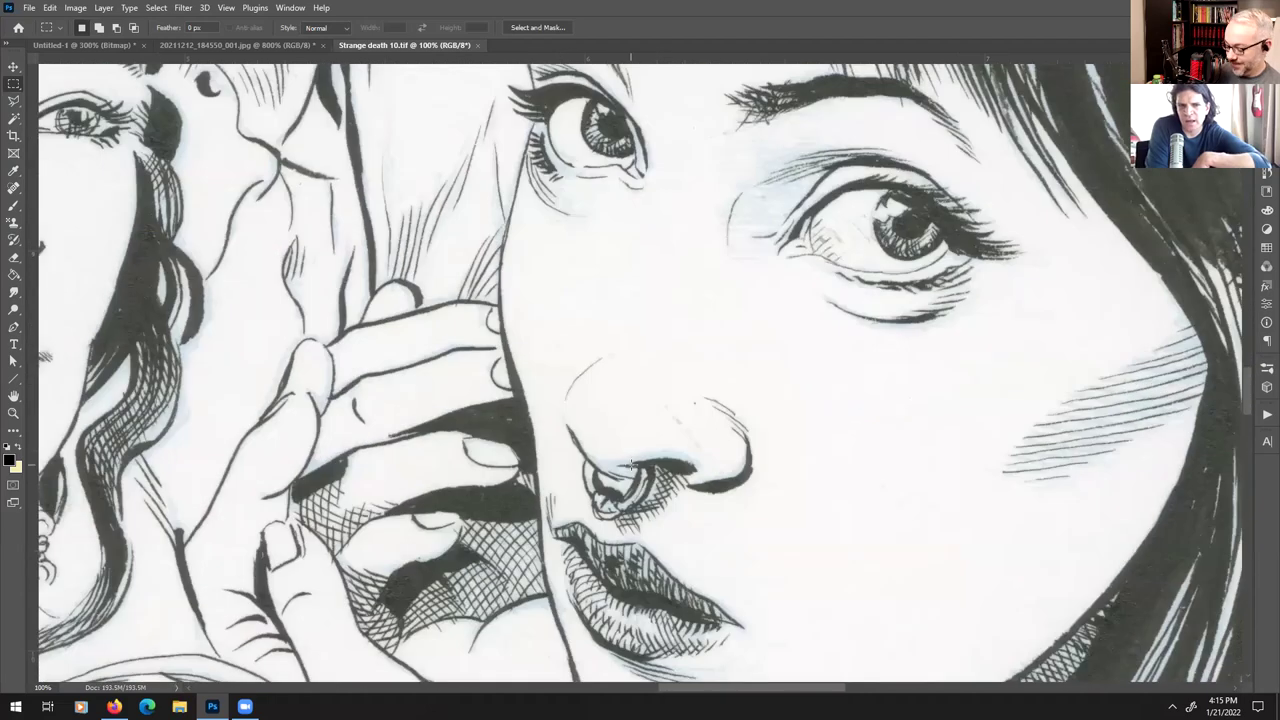
# - Magnify the thin curved nose line on the large face up to 800% to examine its pixels
pyautogui.hotkey('ctrl', '+')
pyautogui.hotkey('ctrl', '+')
pyautogui.moveTo(537, 445); pyautogui.dragTo(659, 363)
pyautogui.hotkey('ctrl', '+')
pyautogui.scroll(1, 659, 363)
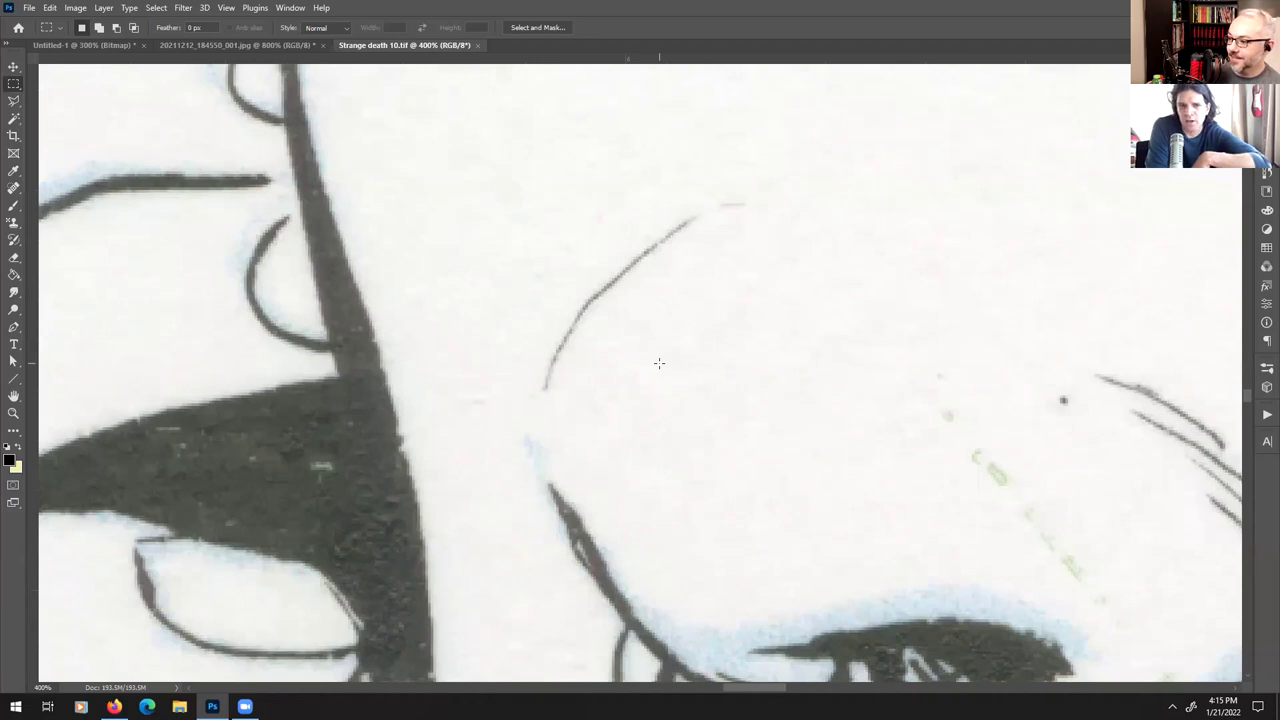
pyautogui.scroll(2, 659, 363)
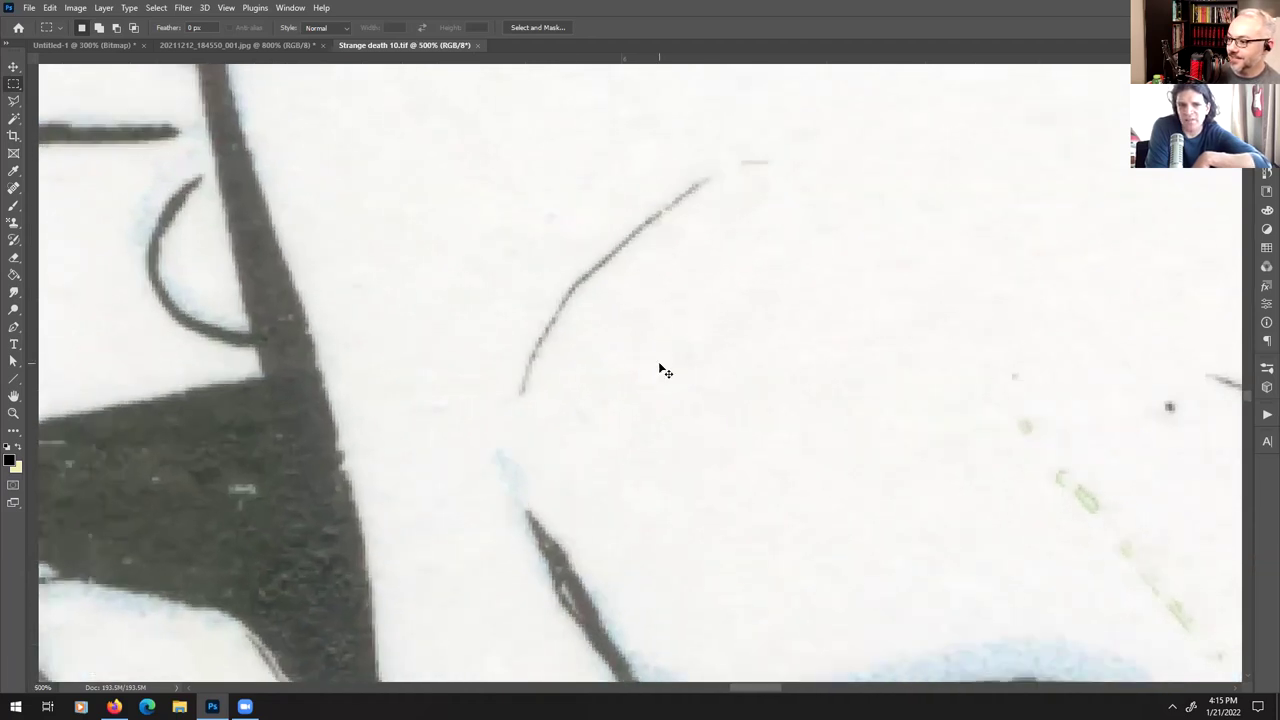
pyautogui.scroll(1, 659, 365)
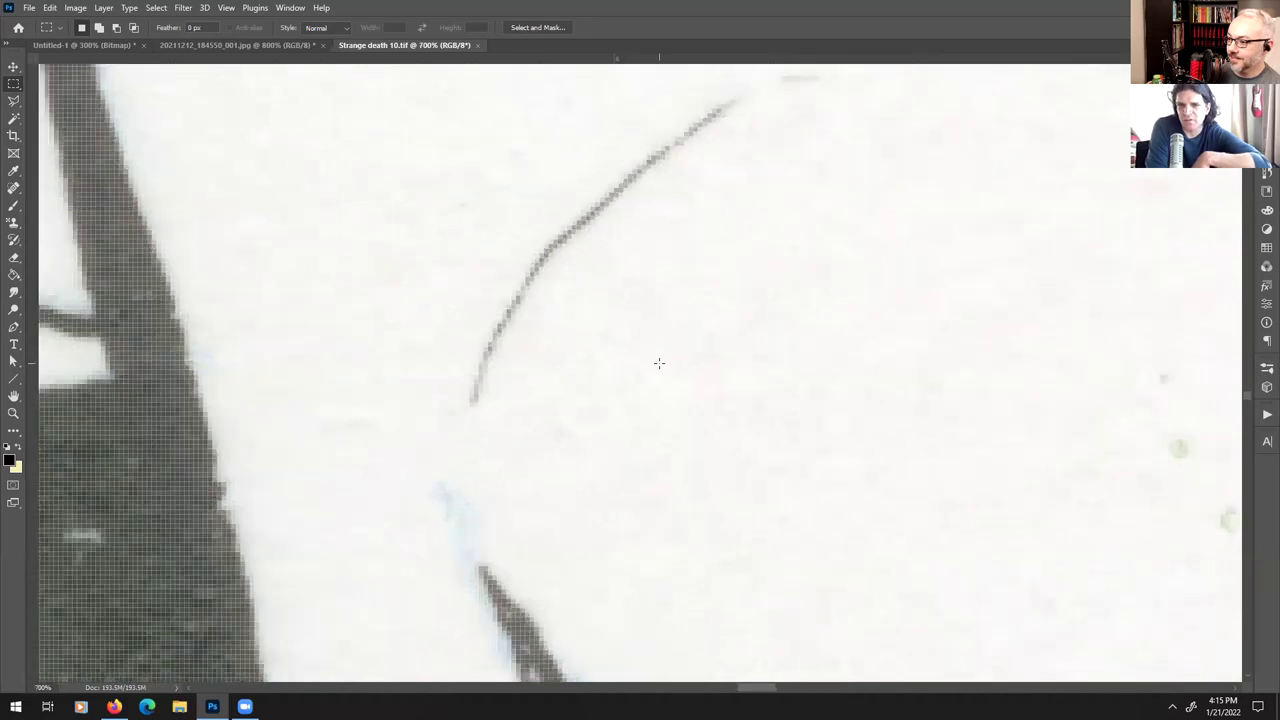
pyautogui.scroll(1, 660, 369)
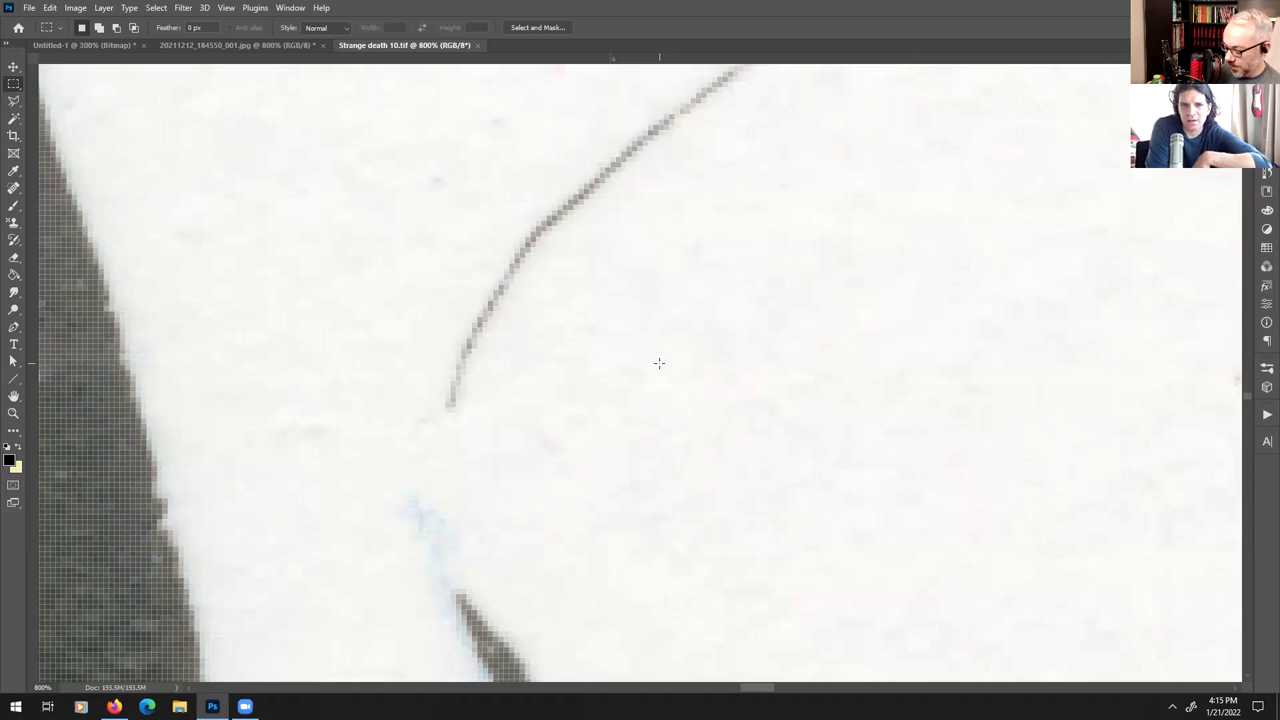
# - Compare the large face's nose line at 600% with the same area at 100%, 66.7%, 50% and 25%
pyautogui.scroll(-4, 659, 364)
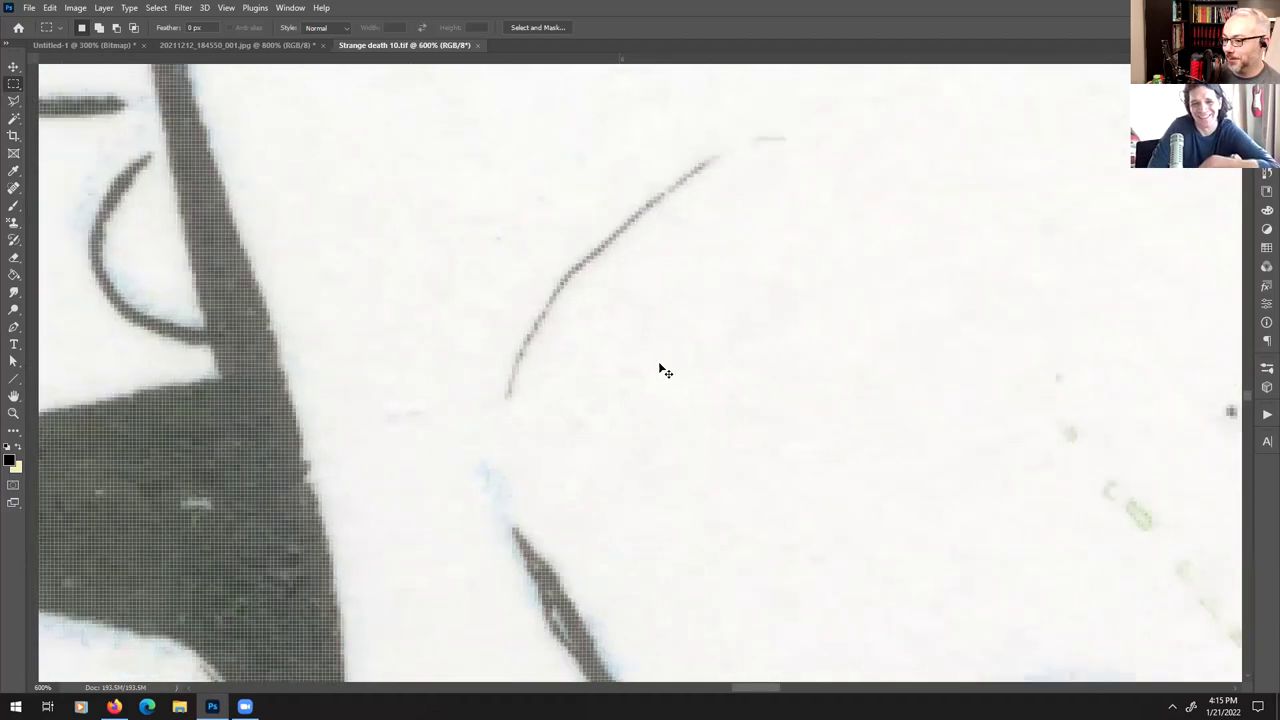
pyautogui.scroll(-3, 660, 370)
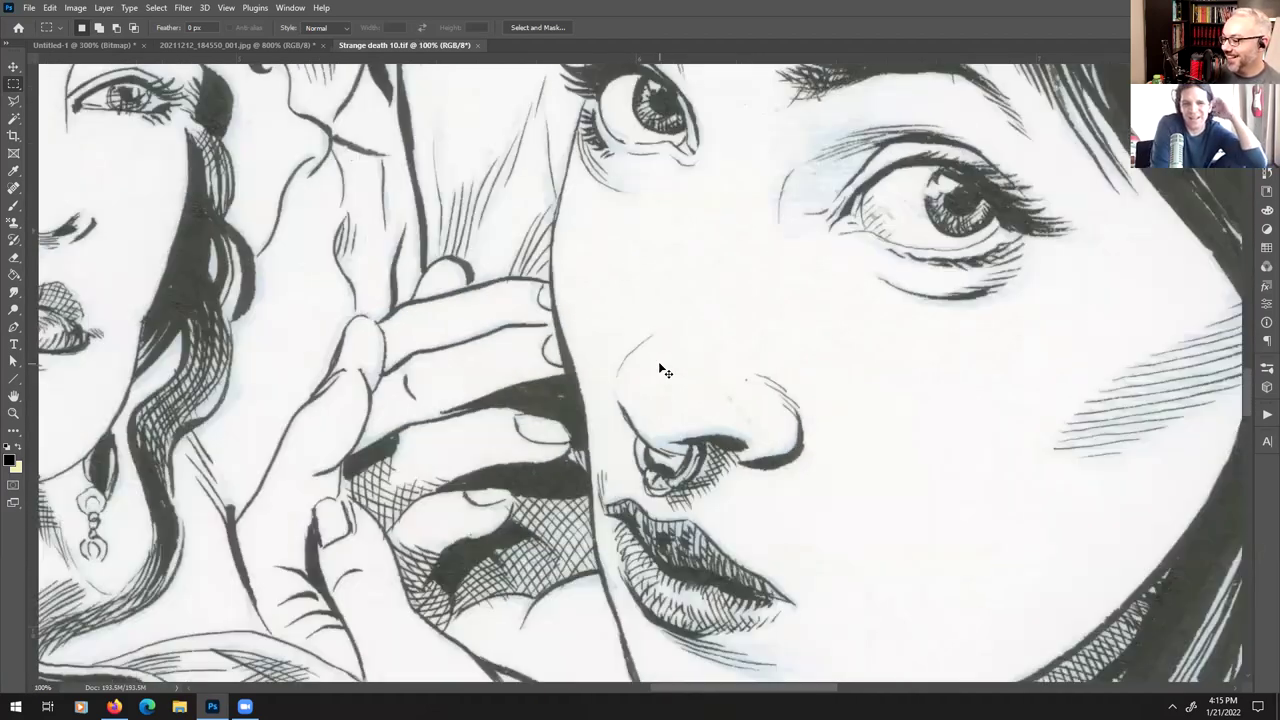
pyautogui.scroll(-2, 658, 368)
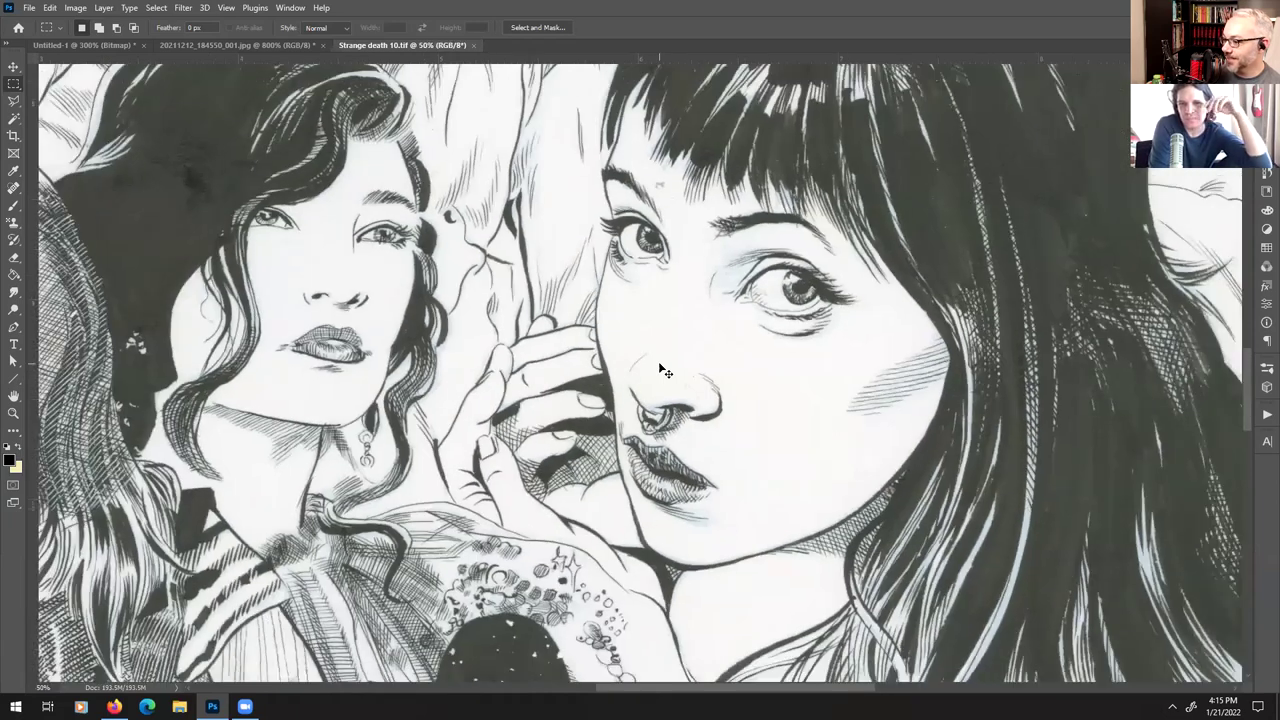
pyautogui.scroll(1, 658, 368)
pyautogui.scroll(-1, 659, 365)
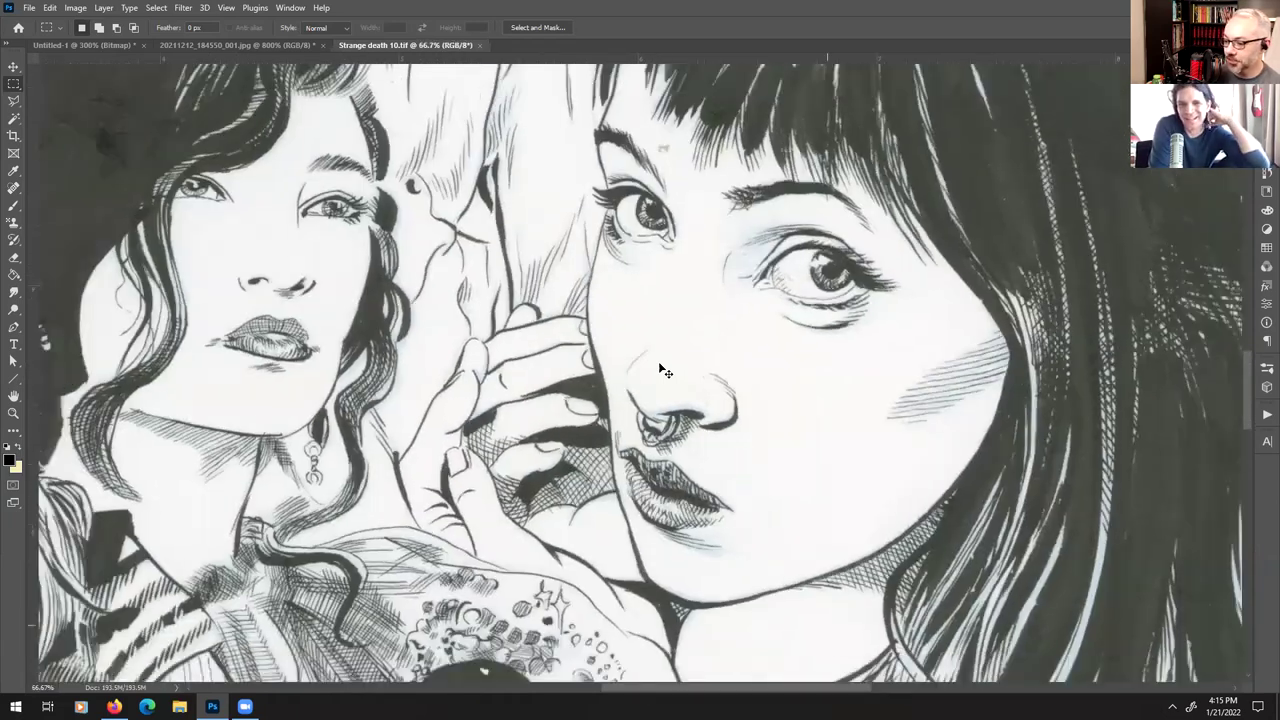
pyautogui.scroll(-1, 658, 362)
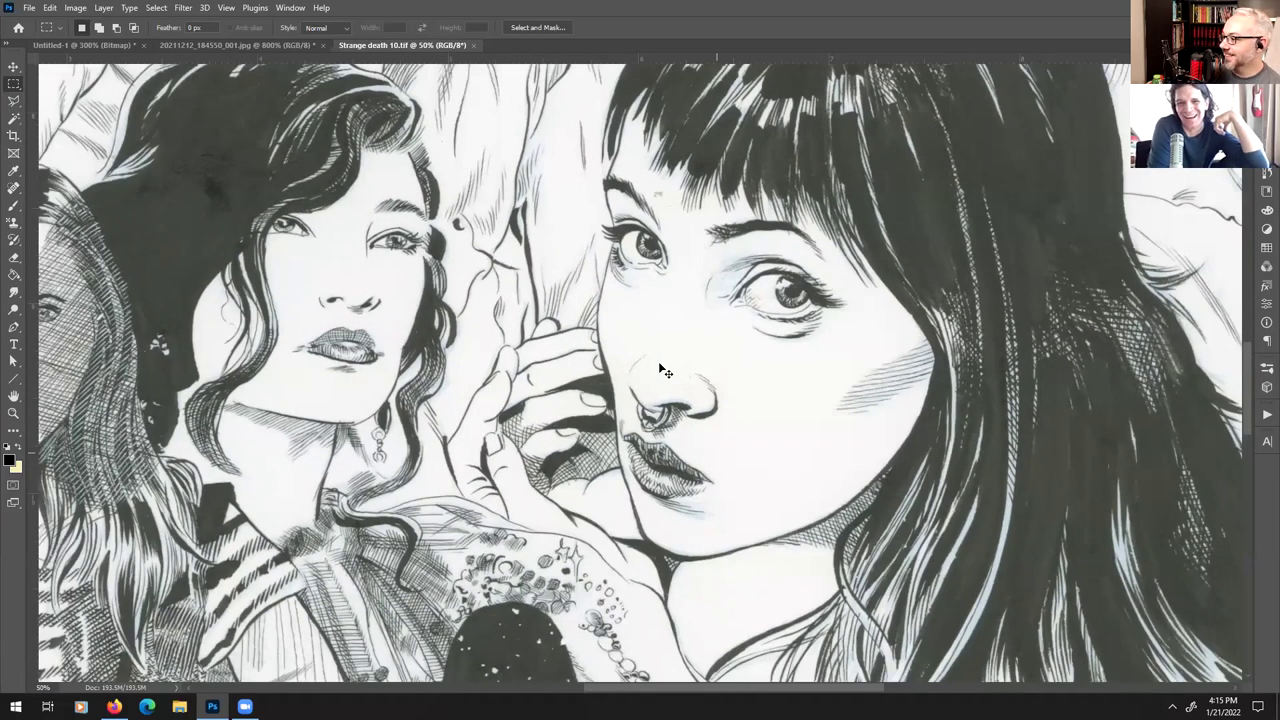
pyautogui.scroll(-1, 658, 362)
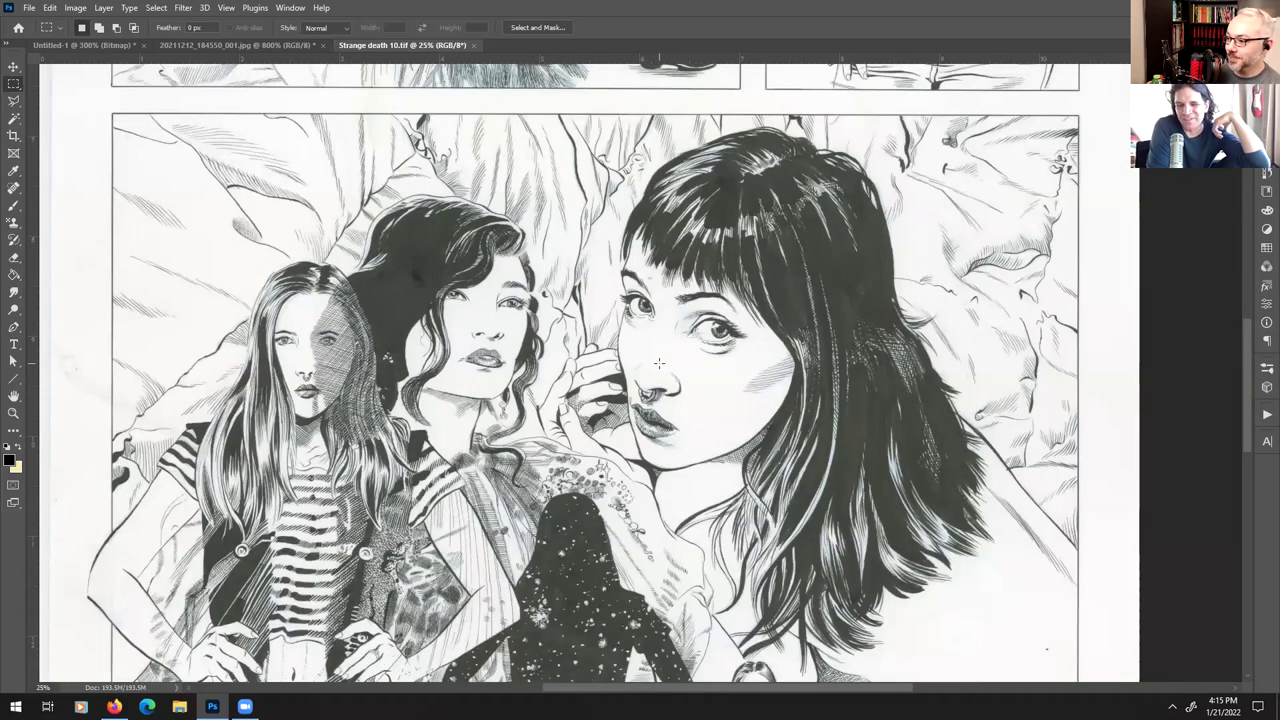
# - Re-examine the large face's fine nose contour at up to 700%, centring the line in view
pyautogui.scroll(3, 658, 362)
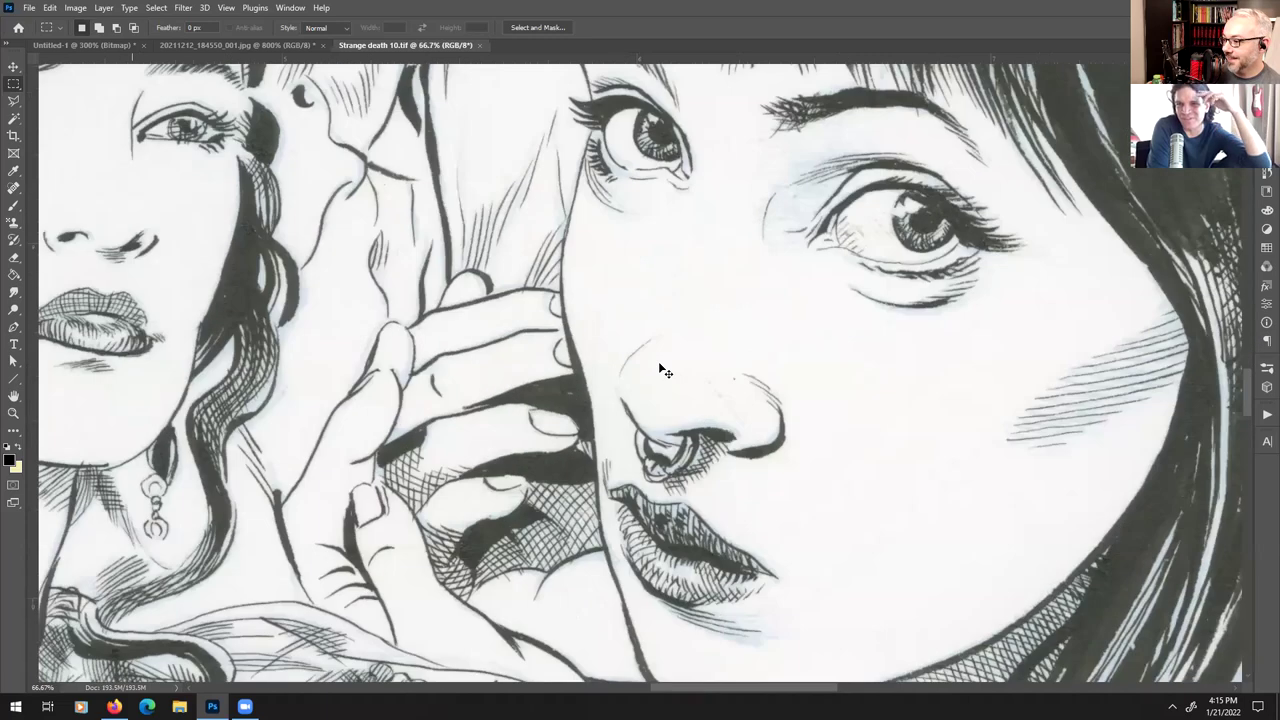
pyautogui.scroll(5, 660, 370)
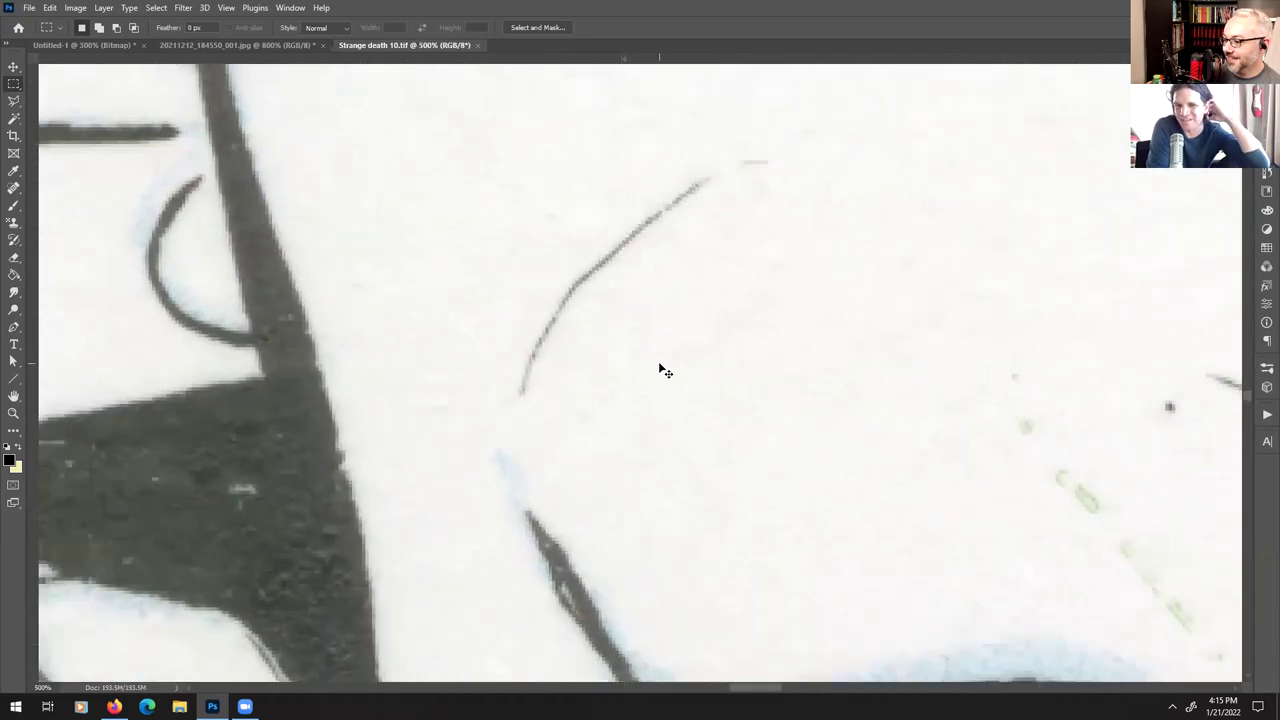
pyautogui.scroll(1, 660, 370)
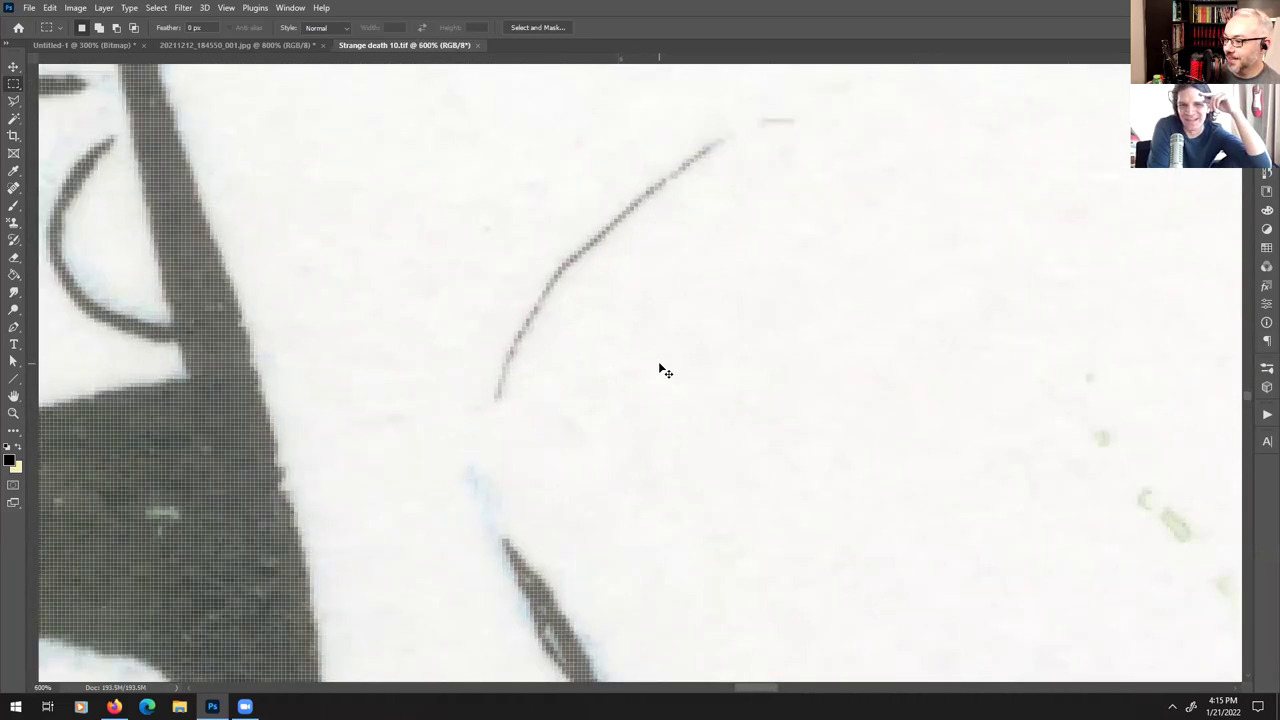
pyautogui.scroll(1, 660, 370)
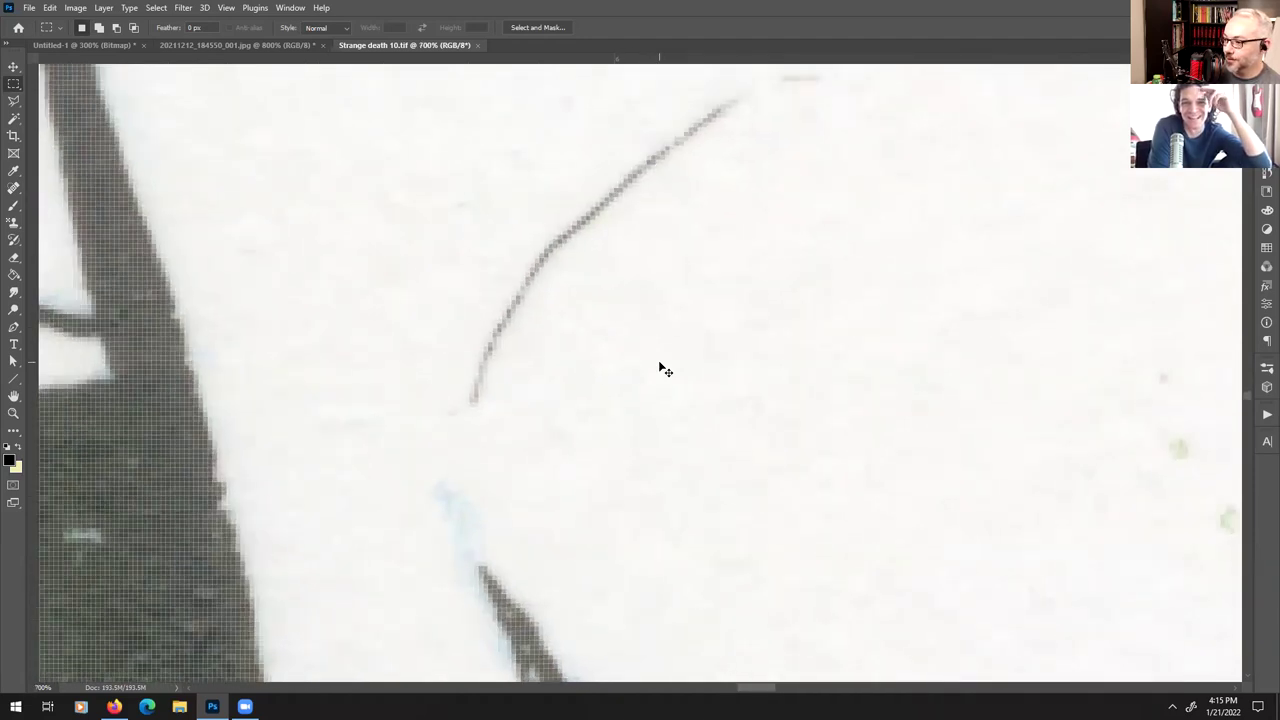
pyautogui.moveTo(606, 237); pyautogui.dragTo(654, 383)
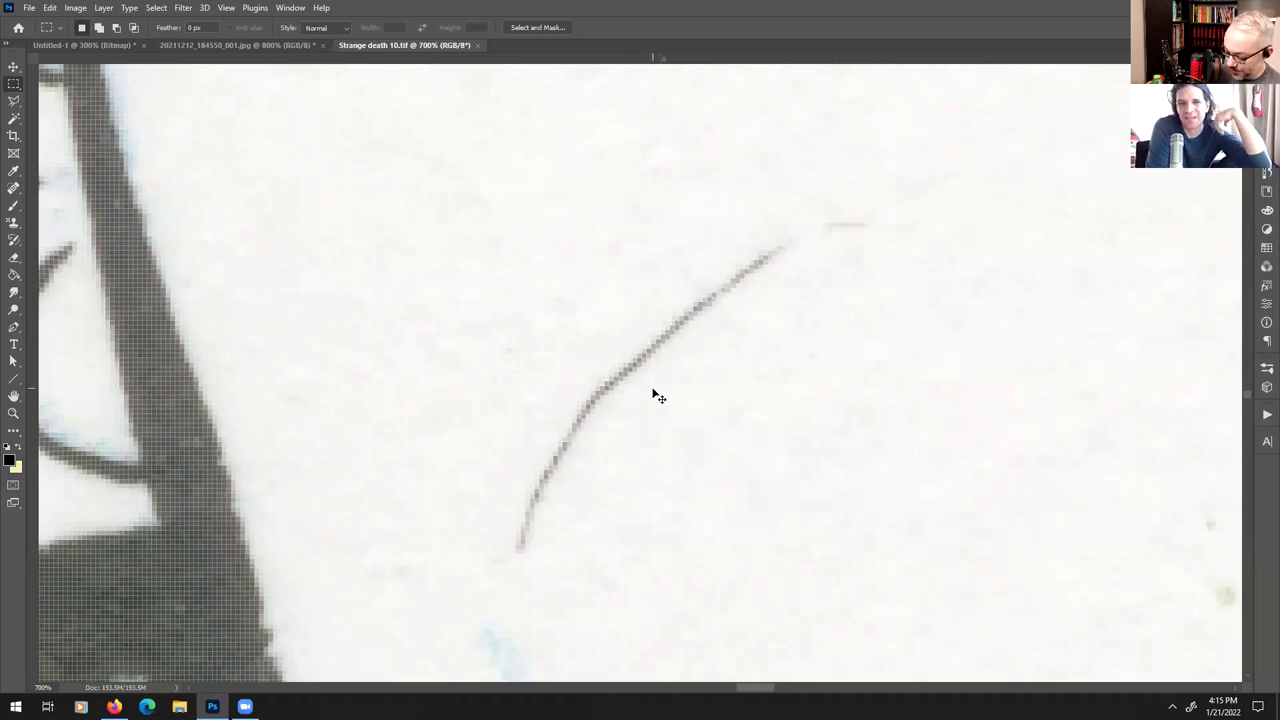
# - Inspect the hand beside the large face at 200%, the surrounding figures at 50%, and the full page at 8.33%
pyautogui.scroll(-4, 655, 395)
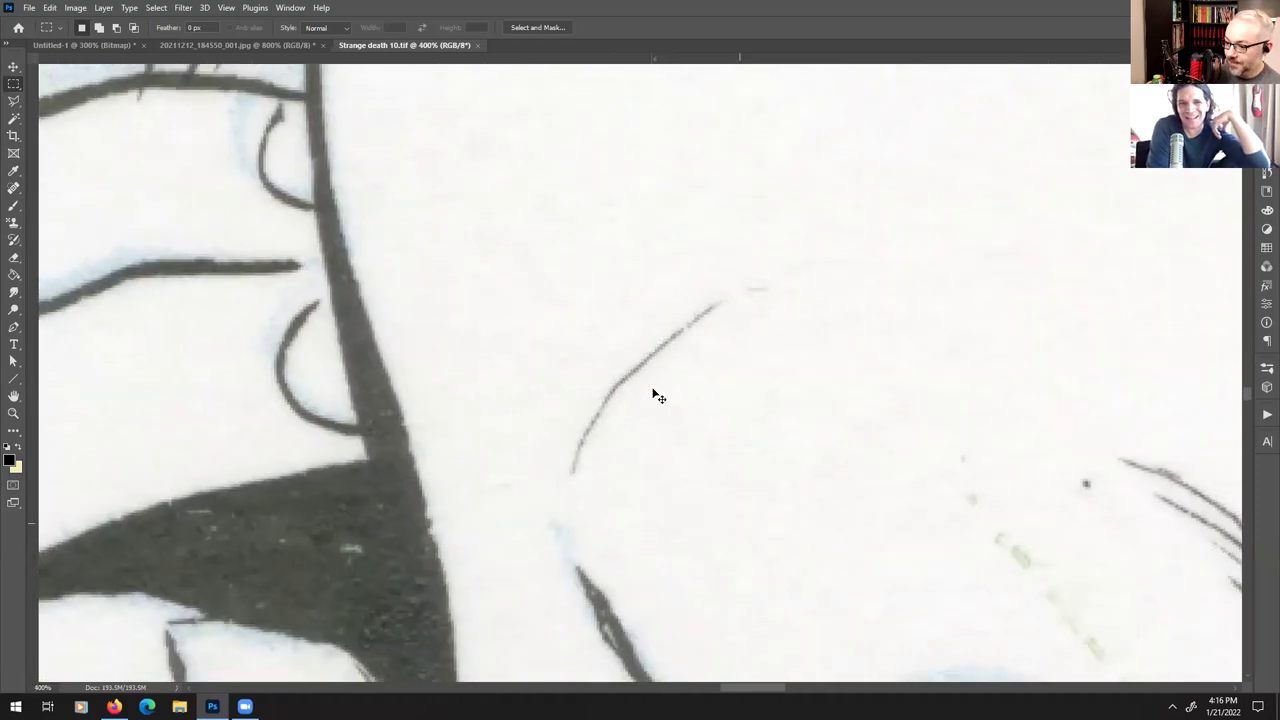
pyautogui.moveTo(534, 523); pyautogui.dragTo(1029, 366)
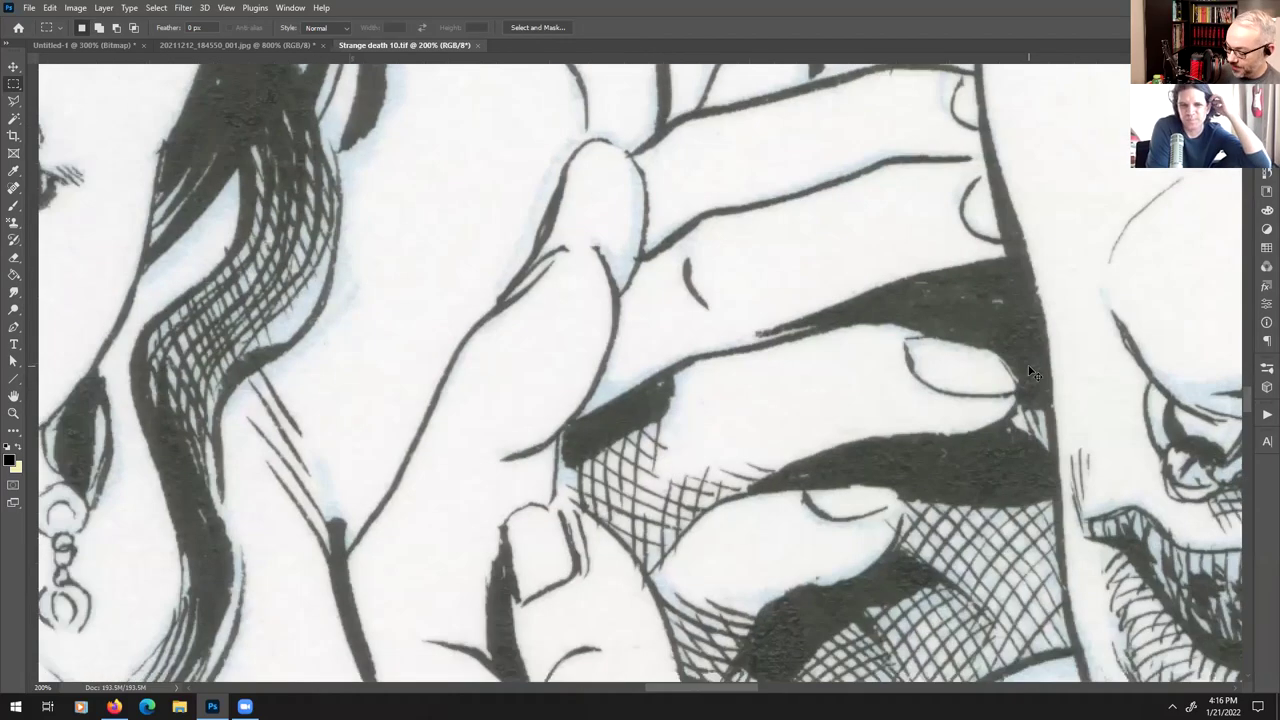
pyautogui.hotkey('ctrl', '-')
pyautogui.hotkey('ctrl', '-')
pyautogui.hotkey('ctrl', '-')
pyautogui.moveTo(612, 601); pyautogui.dragTo(824, 370)
pyautogui.scroll(-1, 821, 427)
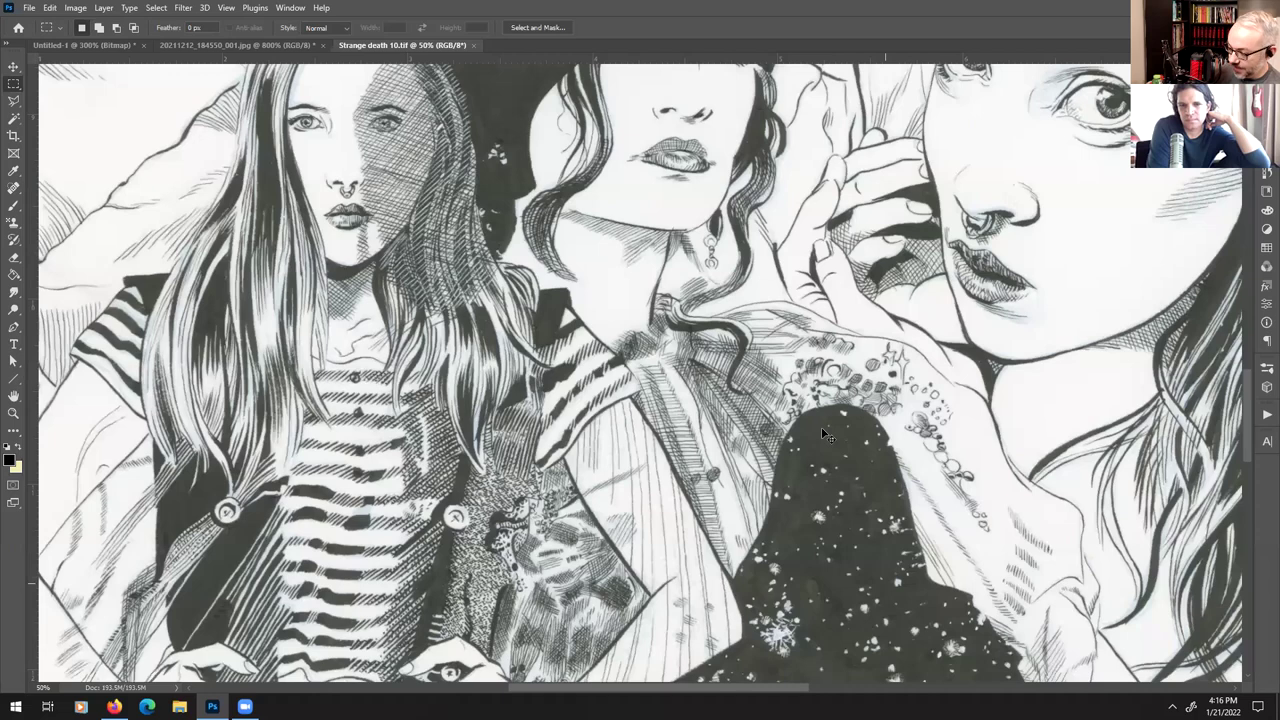
pyautogui.scroll(-4, 821, 427)
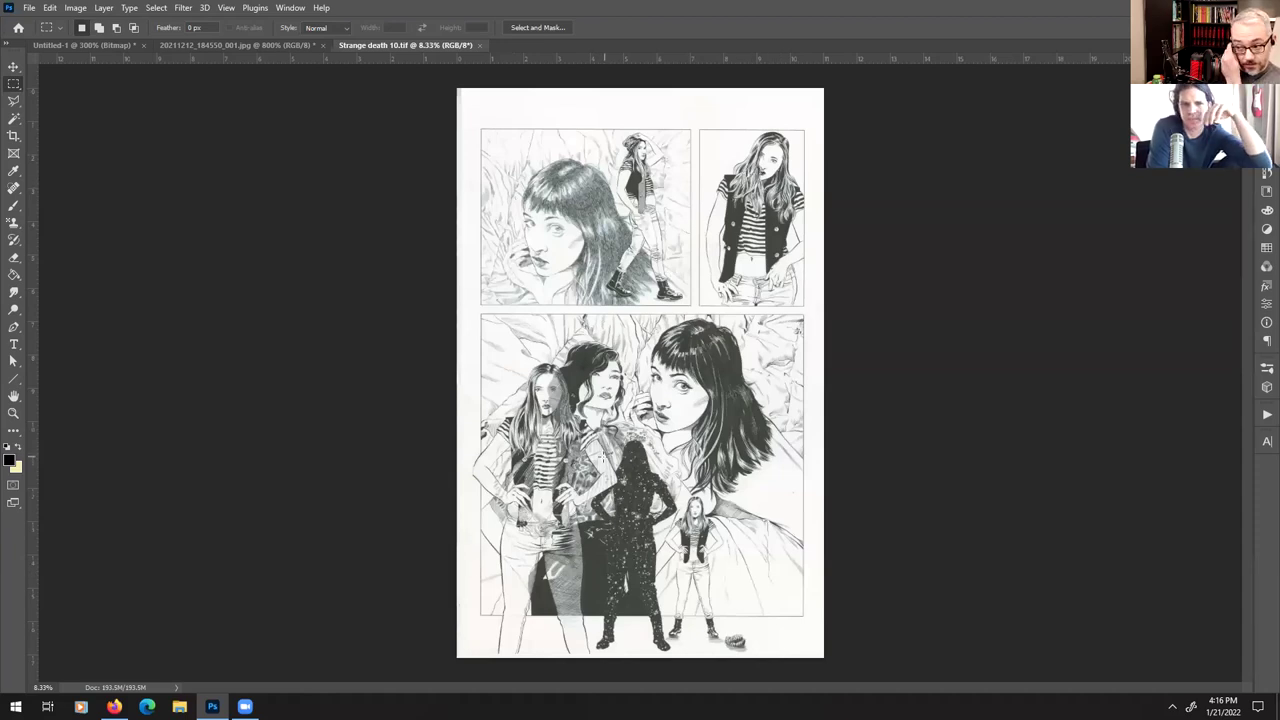
# - Examine the bottom panel's faces at 50%, then the jacket hatching and starry silhouette at 66.7%
pyautogui.scroll(1, 601, 456)
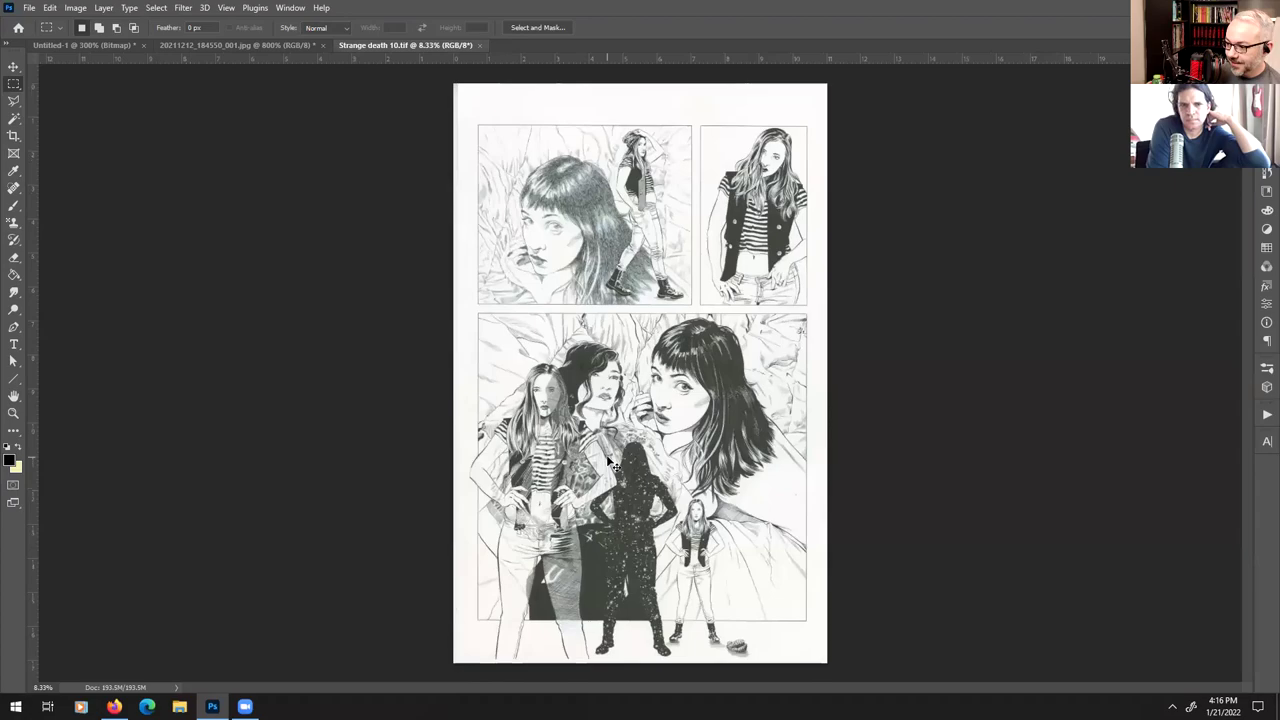
pyautogui.scroll(4, 608, 462)
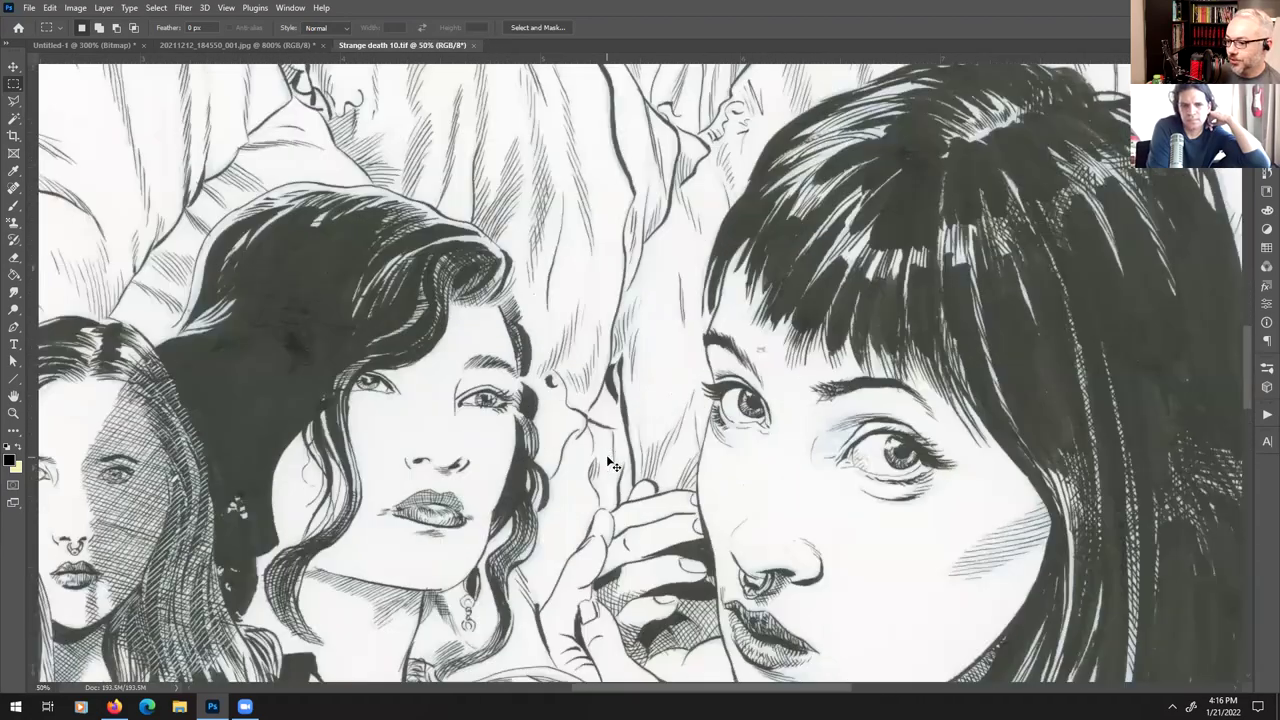
pyautogui.moveTo(555, 578); pyautogui.dragTo(910, 85)
pyautogui.moveTo(708, 534); pyautogui.dragTo(647, 332)
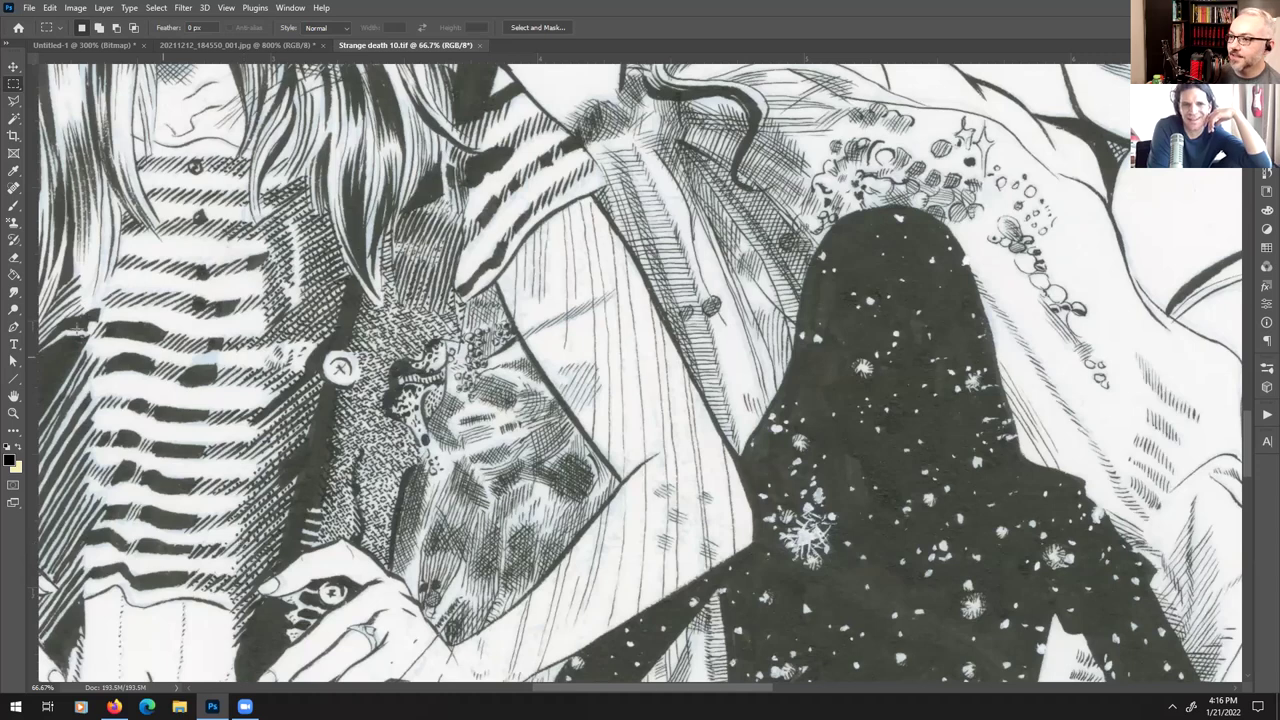
# - Check 20211212_184550_001.jpg and Untitled-1, then return to Strange death 10.tif and view its bottom panel at 12.5%
pyautogui.click(281, 47)
pyautogui.click(90, 45)
pyautogui.click(398, 45)
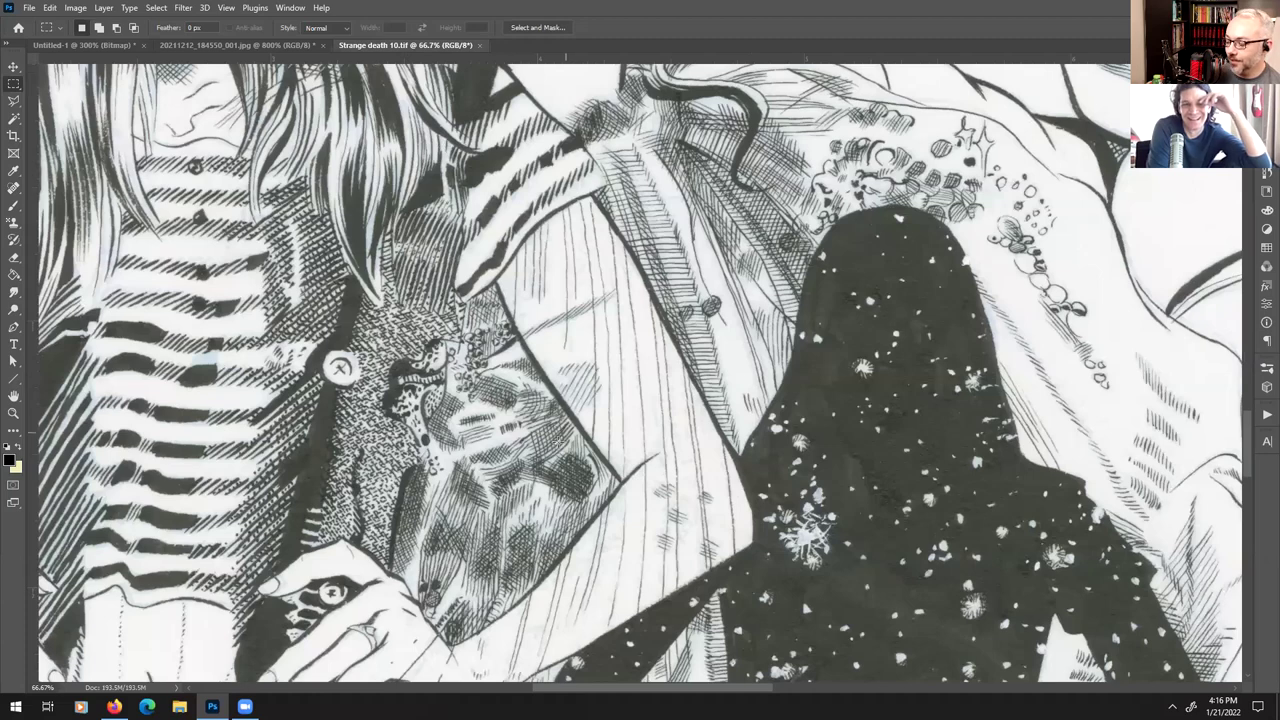
pyautogui.hotkey('ctrl', '-')
pyautogui.hotkey('ctrl', '-')
pyautogui.hotkey('ctrl', '-')
pyautogui.hotkey('ctrl', '-')
pyautogui.hotkey('ctrl', '-')
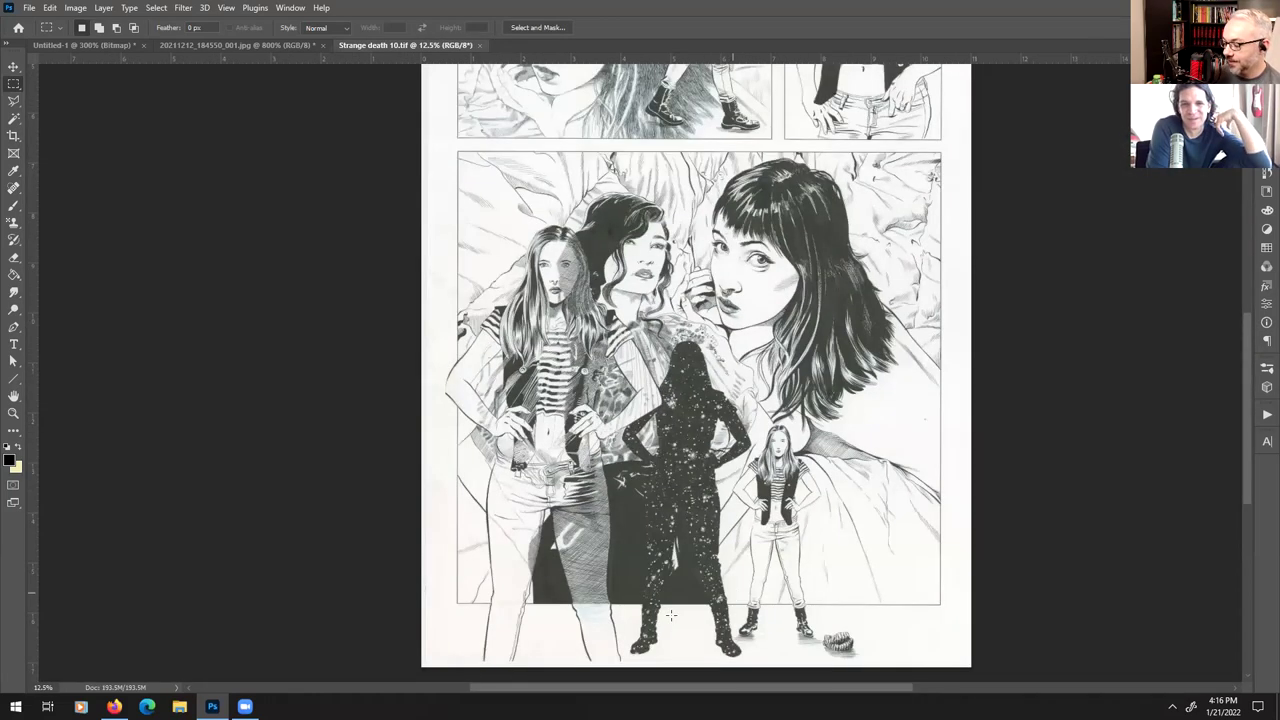
# - Inspect the fine hatching in the inner corner of the large face's bigger eye at up to 600%, then compare it at 66.7%
pyautogui.scroll(2, 729, 542)
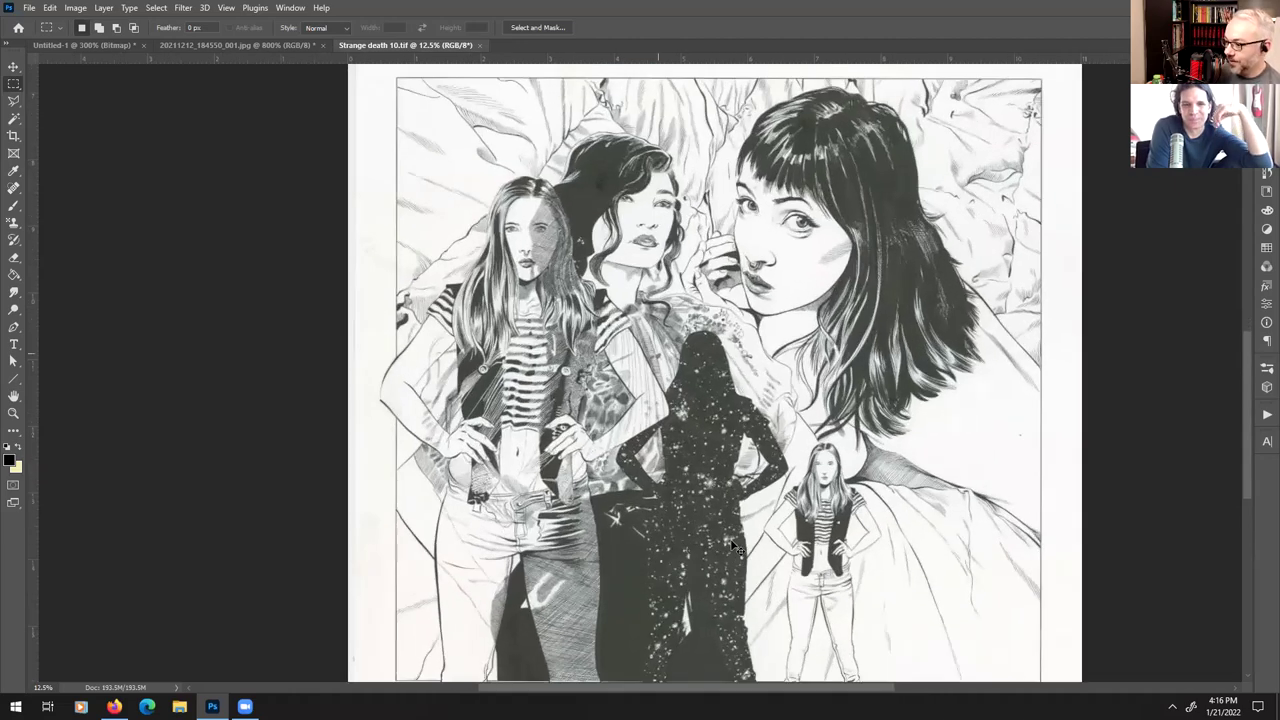
pyautogui.moveTo(972, 472); pyautogui.dragTo(806, 617)
pyautogui.moveTo(768, 322); pyautogui.dragTo(731, 405)
pyautogui.scroll(4, 731, 405)
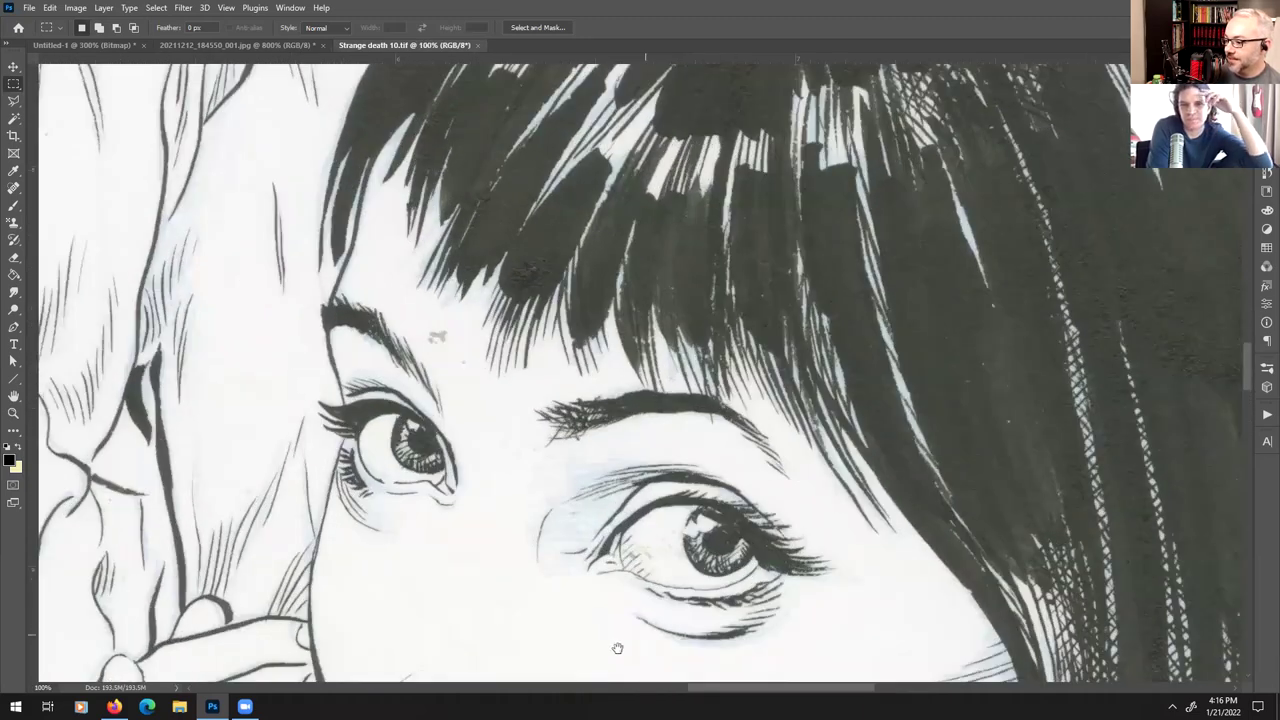
pyautogui.moveTo(614, 649); pyautogui.dragTo(614, 506)
pyautogui.scroll(2, 614, 510)
pyautogui.scroll(2, 614, 506)
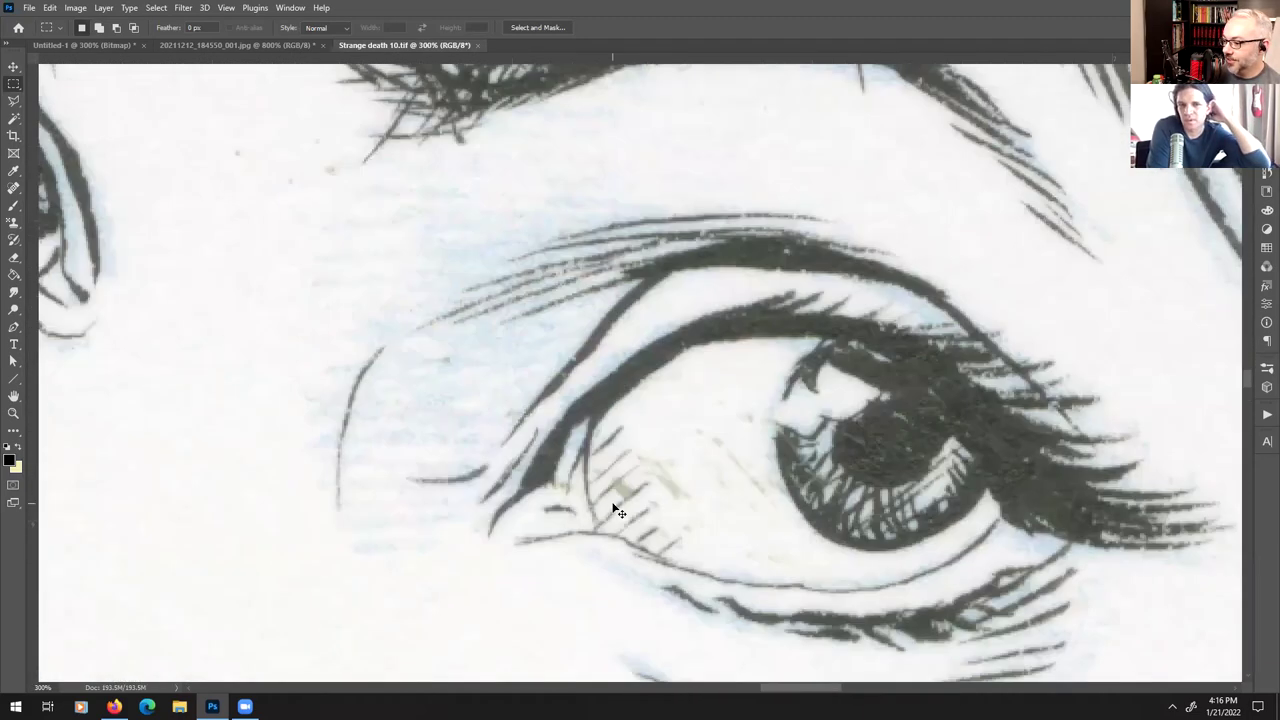
pyautogui.scroll(3, 658, 475)
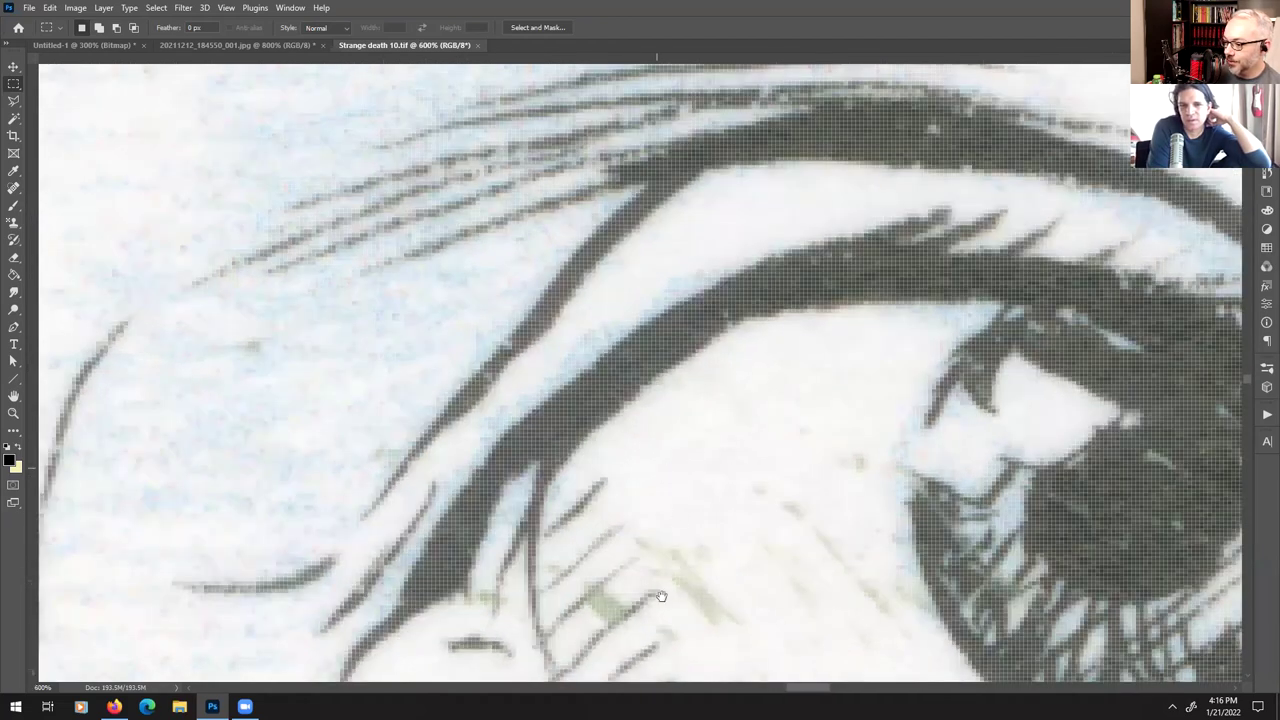
pyautogui.moveTo(661, 596); pyautogui.dragTo(663, 514)
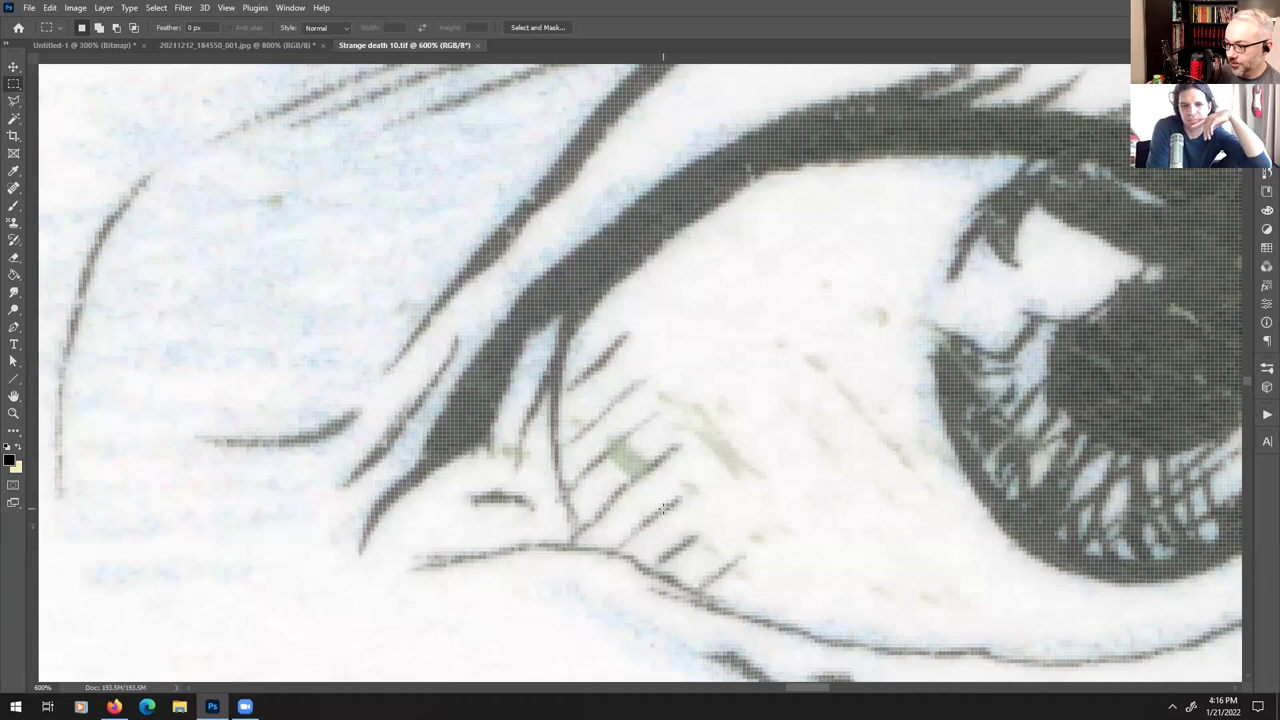
pyautogui.scroll(-2, 663, 509)
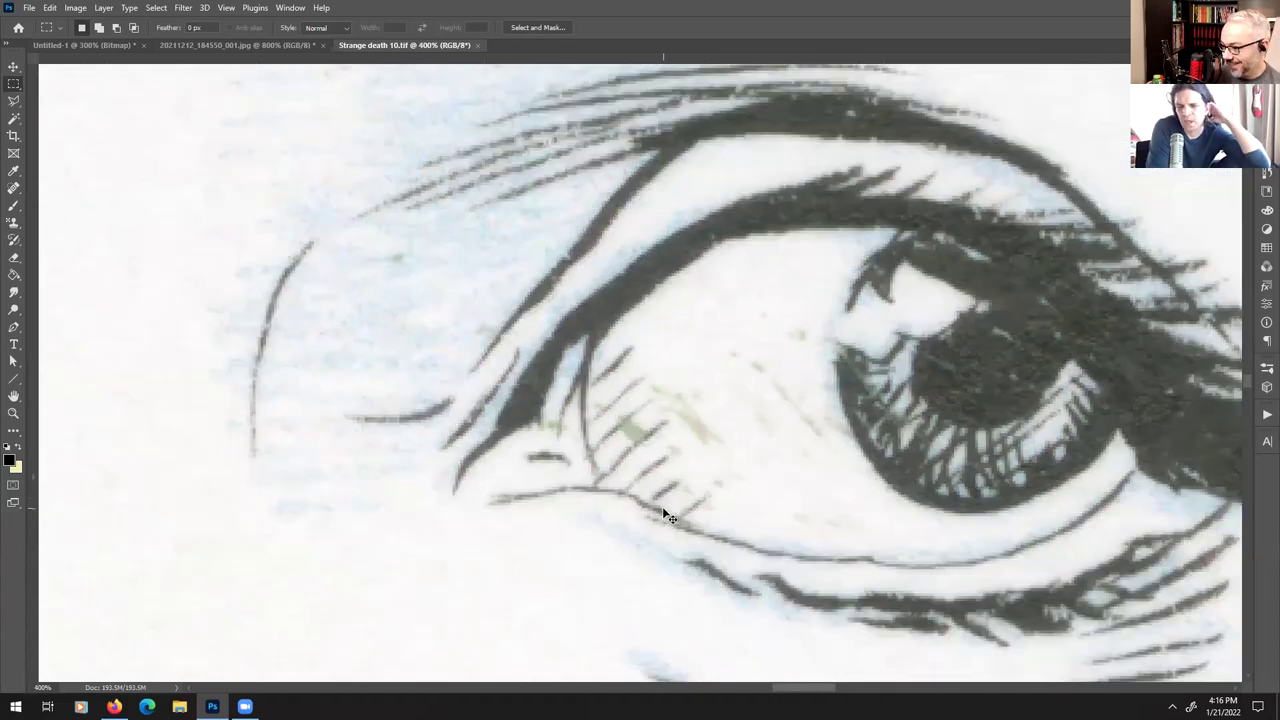
pyautogui.scroll(-5, 663, 514)
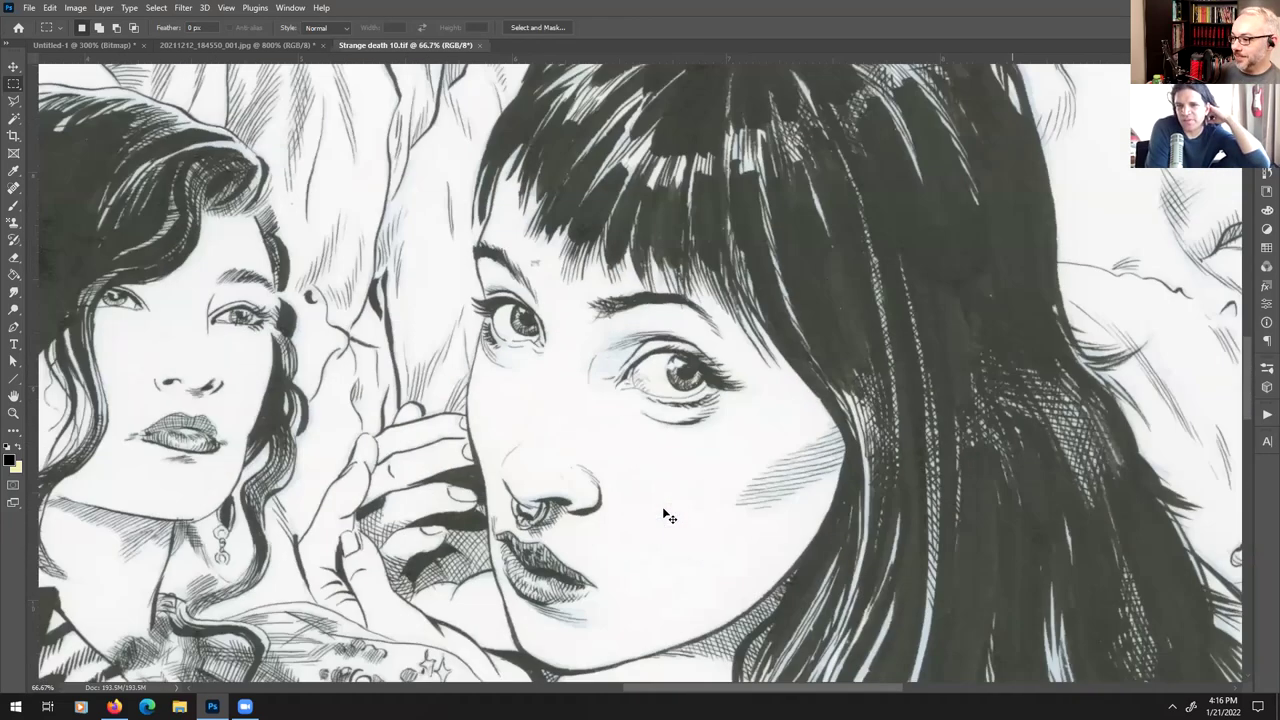
# - Examine the three women's faces in the bottom panel at magnifications from 16.7% to 66.7%
pyautogui.scroll(-2, 663, 510)
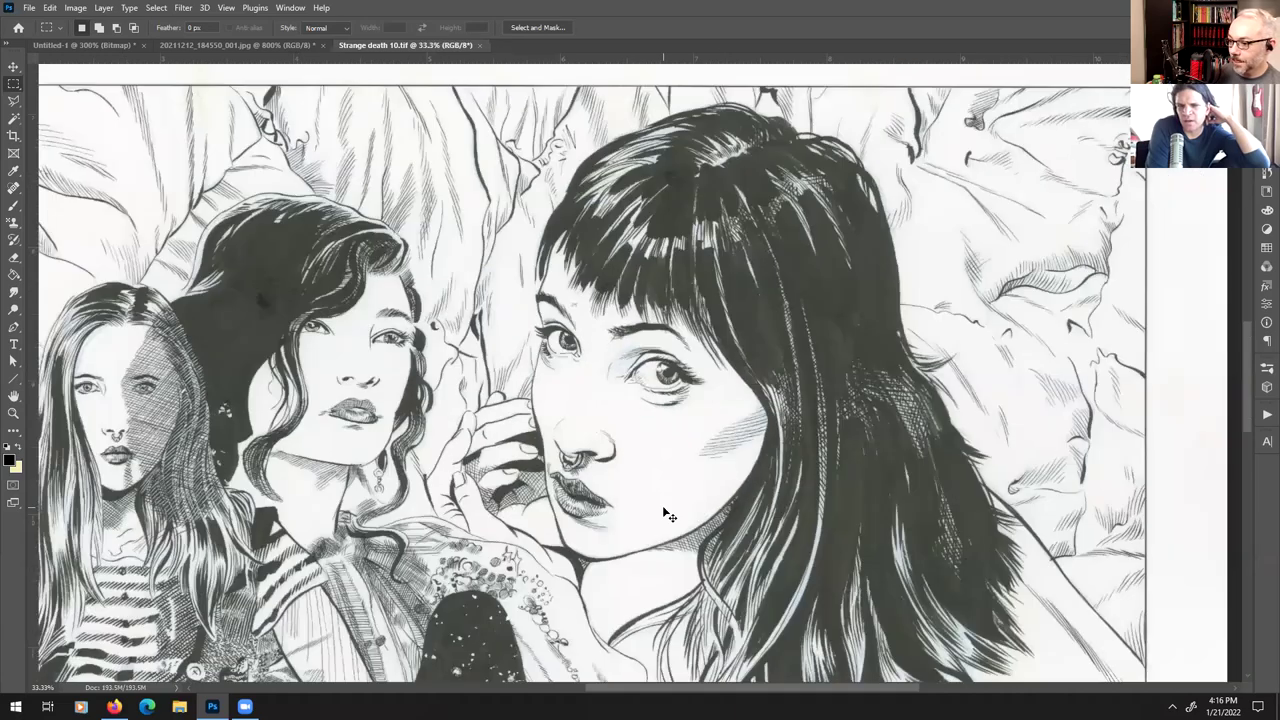
pyautogui.scroll(-2, 663, 512)
pyautogui.scroll(1, 663, 512)
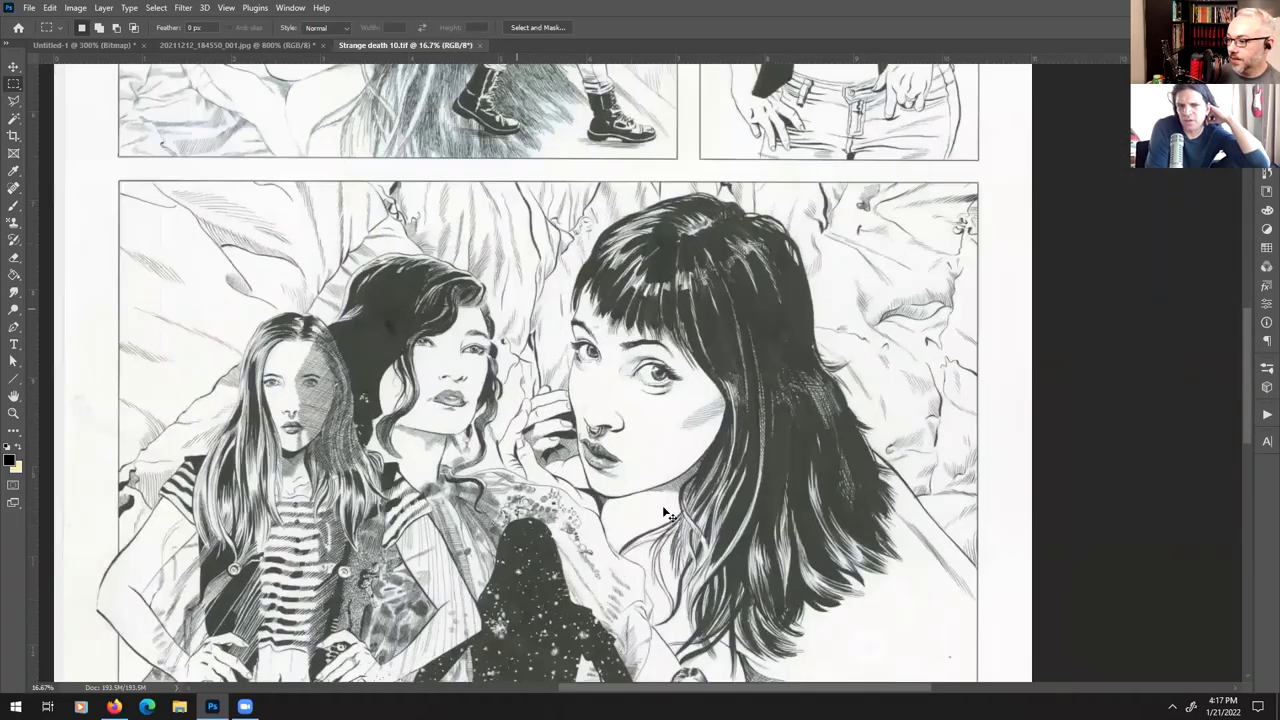
pyautogui.scroll(1, 663, 512)
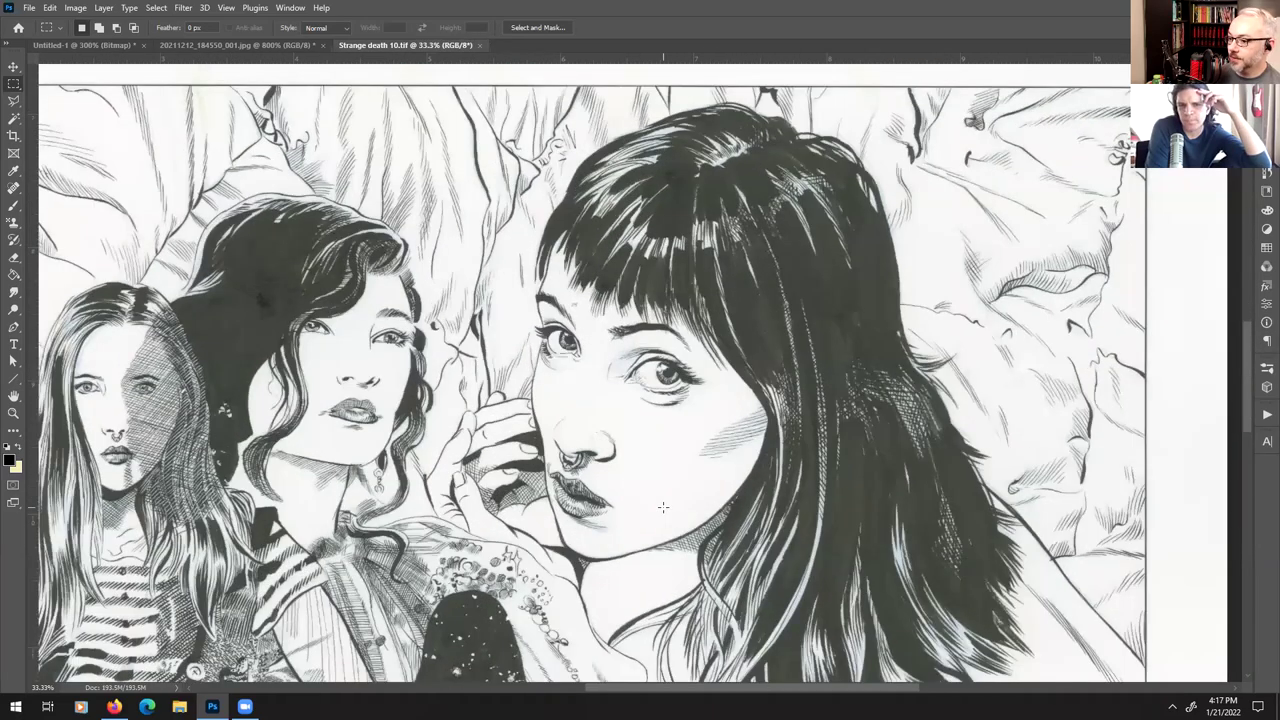
pyautogui.moveTo(451, 397); pyautogui.dragTo(720, 367)
pyautogui.scroll(2, 720, 365)
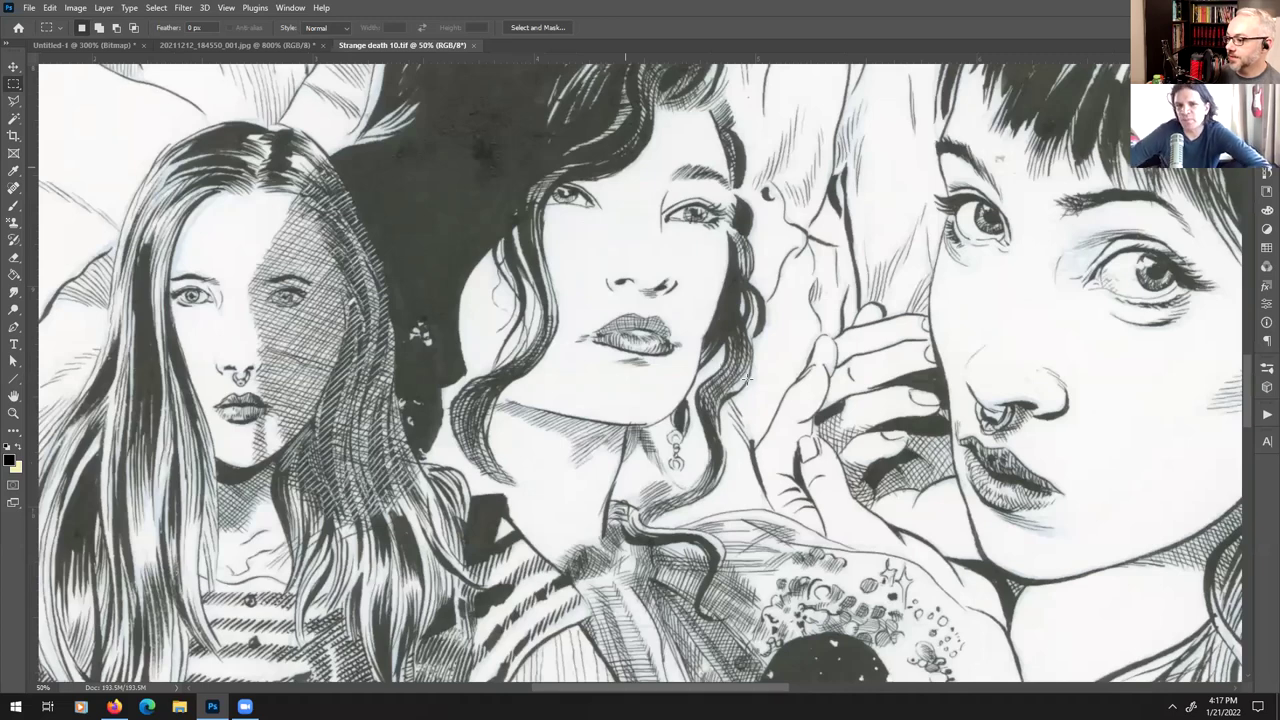
pyautogui.scroll(1, 746, 380)
pyautogui.hscroll(5, 790, 460)
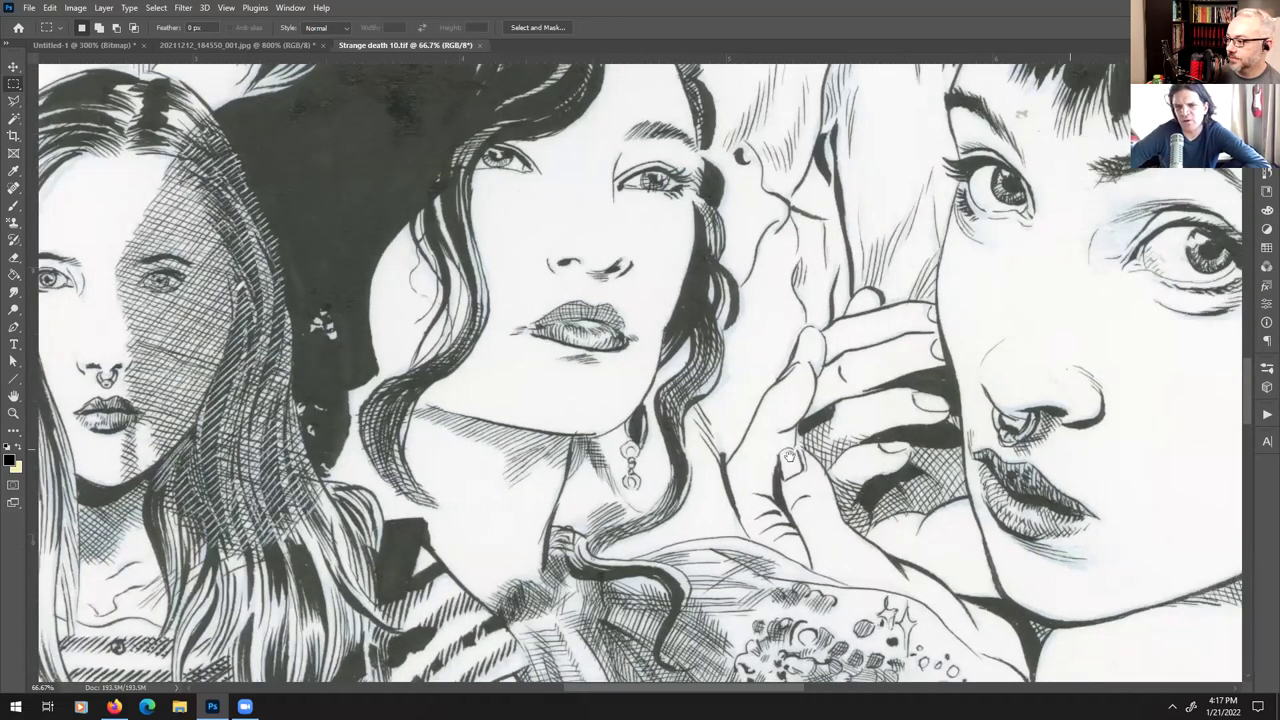
# - Inspect the hand beside the large face at 100% to 300%, followed by the nose ring and lip hatching at 300%
pyautogui.hotkey('ctrl', '+')
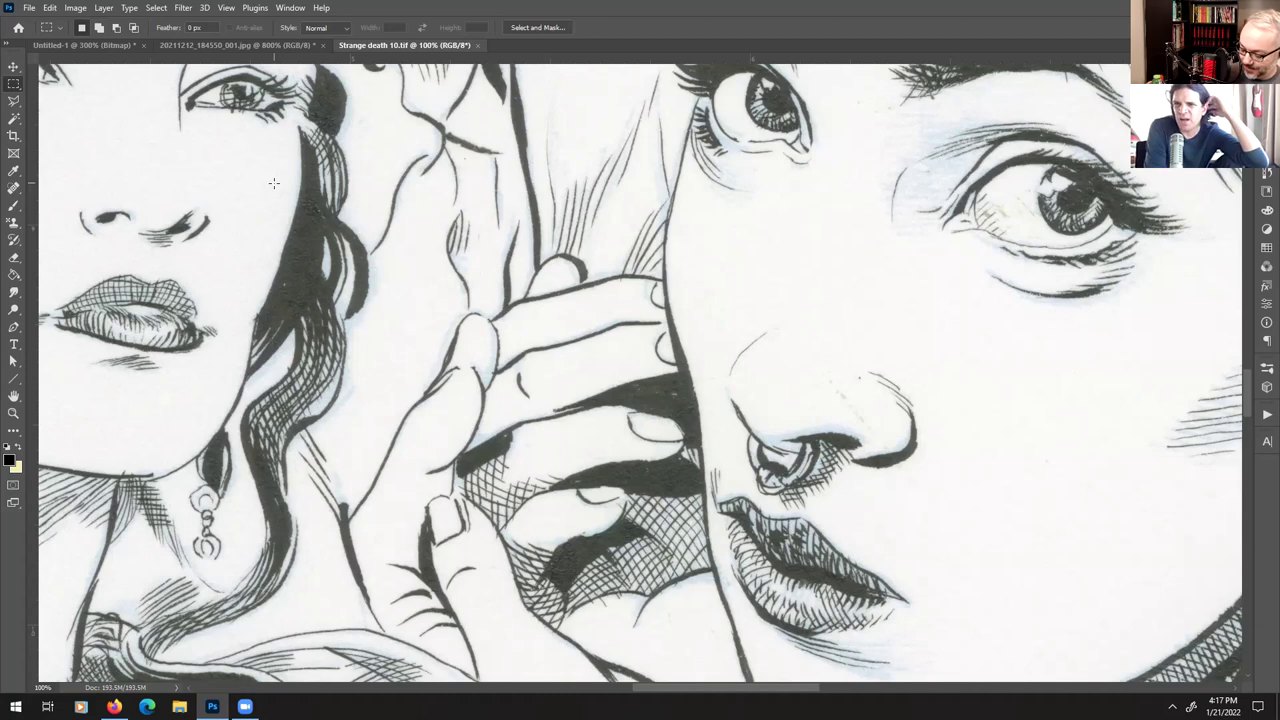
pyautogui.hotkey('ctrl', '+')
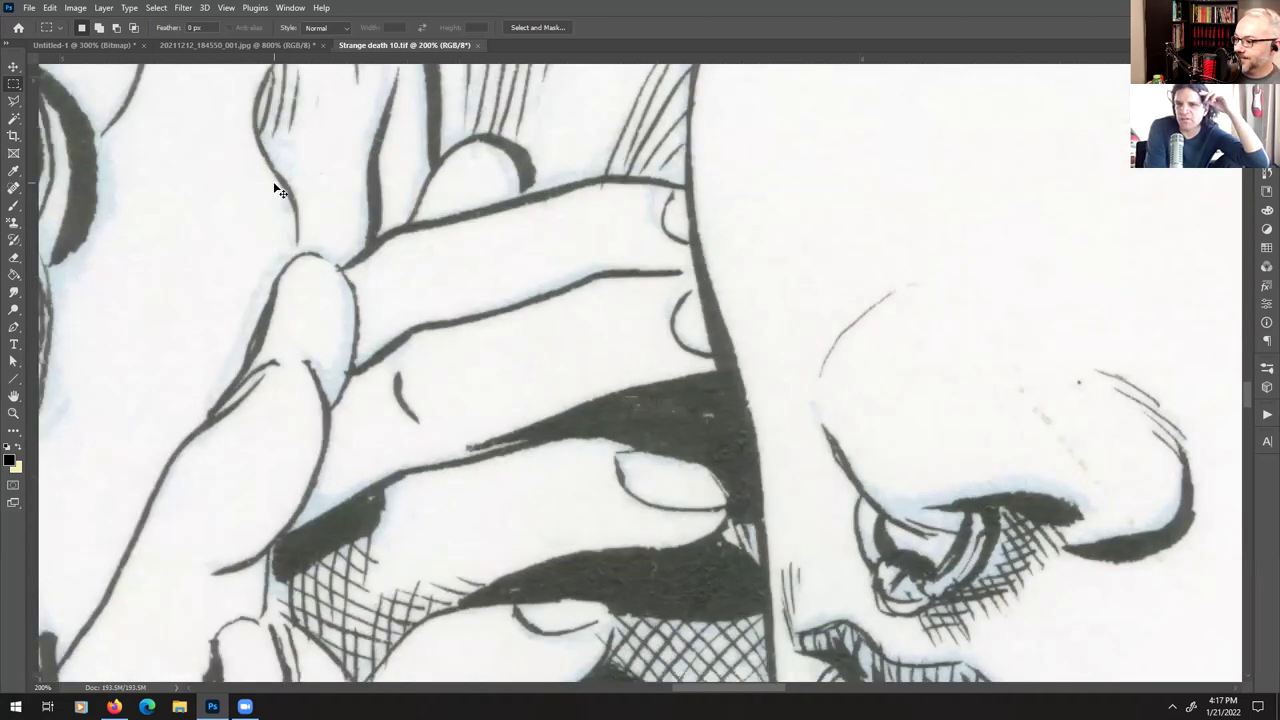
pyautogui.hotkey('ctrl', '-')
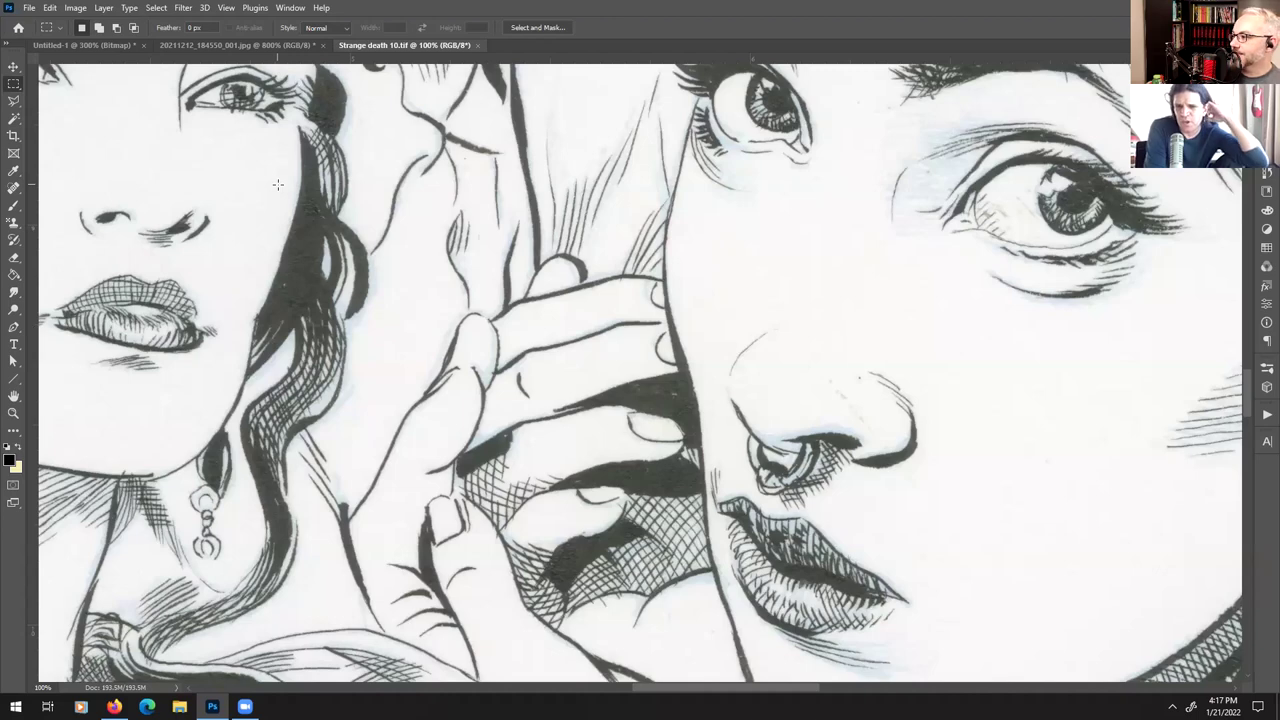
pyautogui.hotkey('ctrl', '+')
pyautogui.hotkey('ctrl', '+')
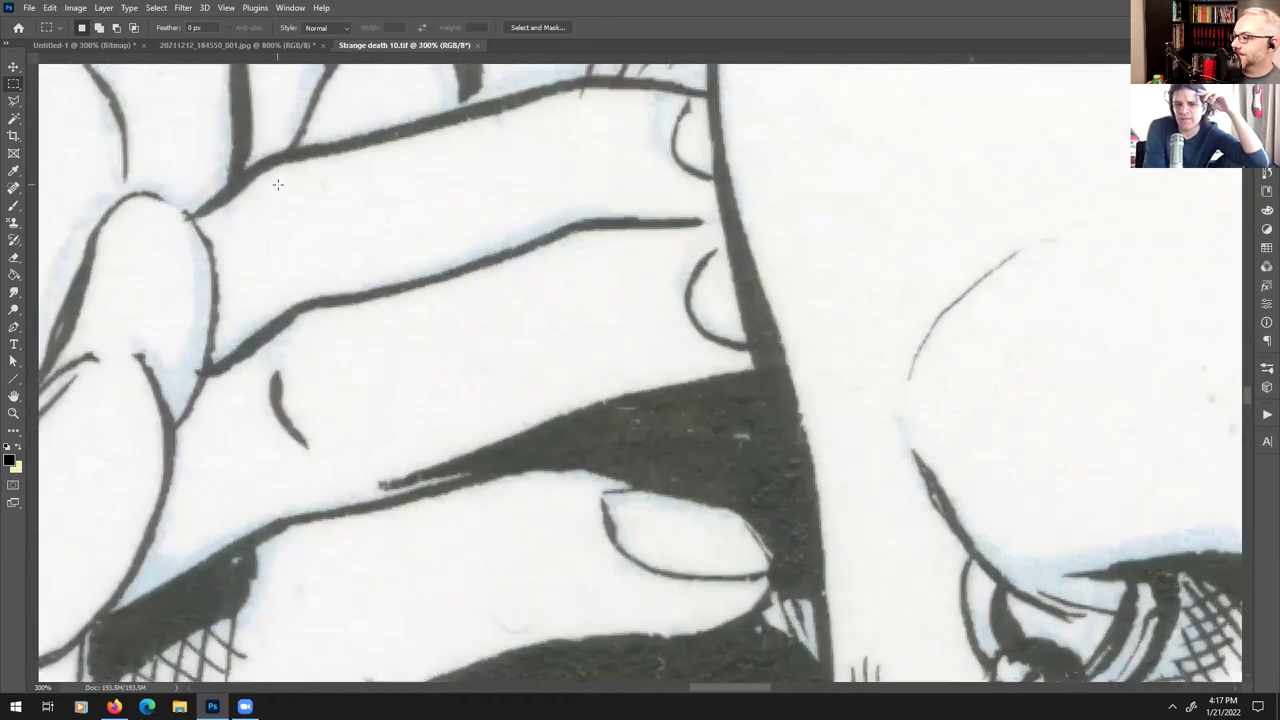
pyautogui.moveTo(795, 540); pyautogui.dragTo(189, 254)
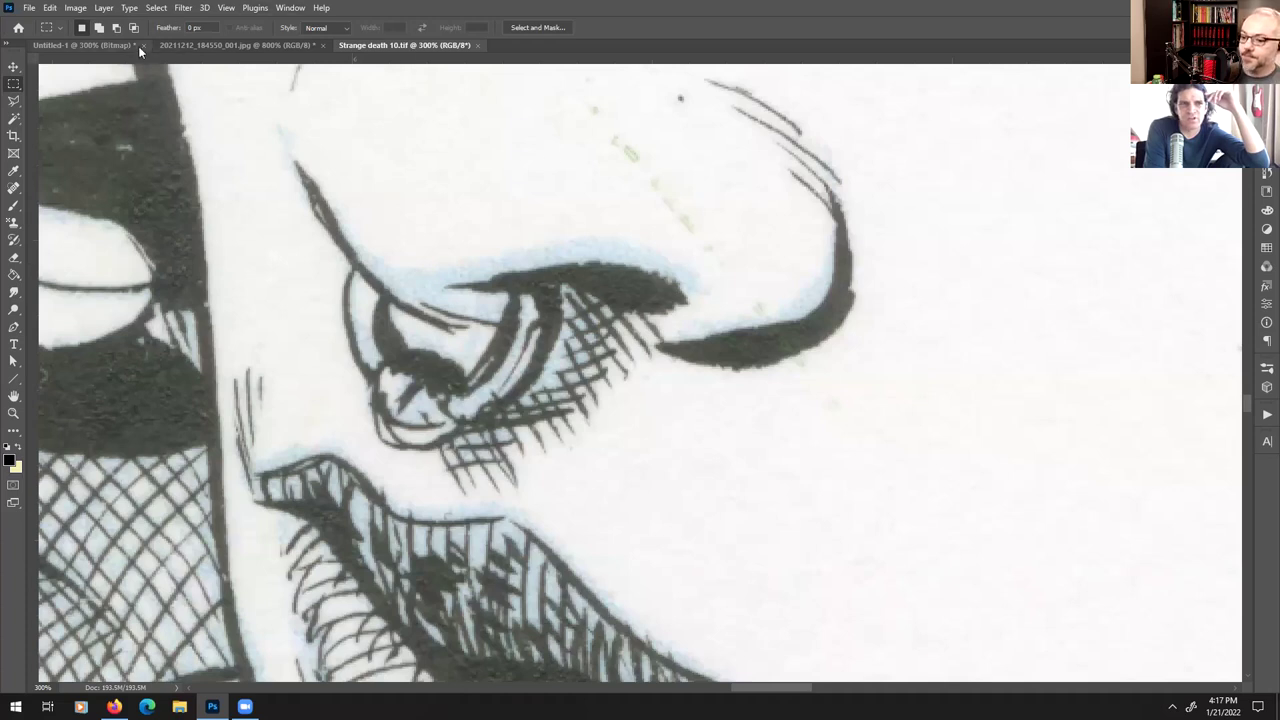
# - Start a Black & White adjustment on the scan, setting Cyans to 175% and Blues to 151% to lighten the blue pencil marks
pyautogui.click(84, 8)
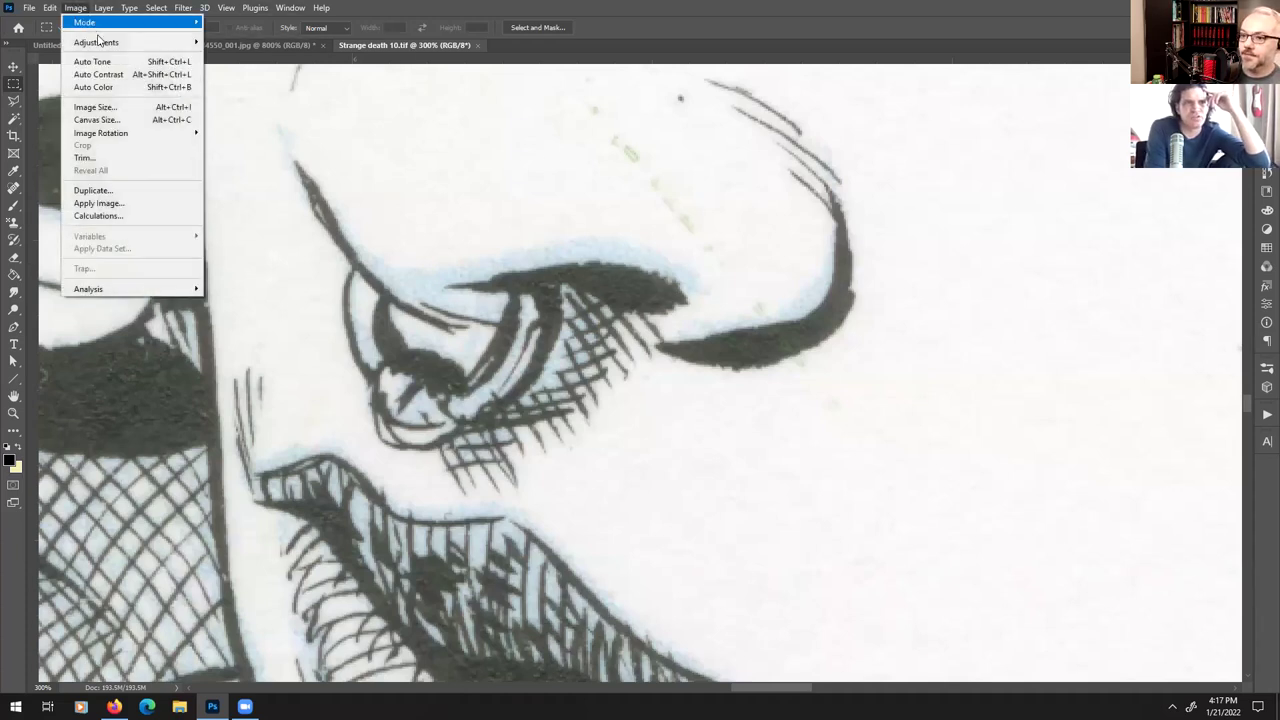
pyautogui.moveTo(100, 42)
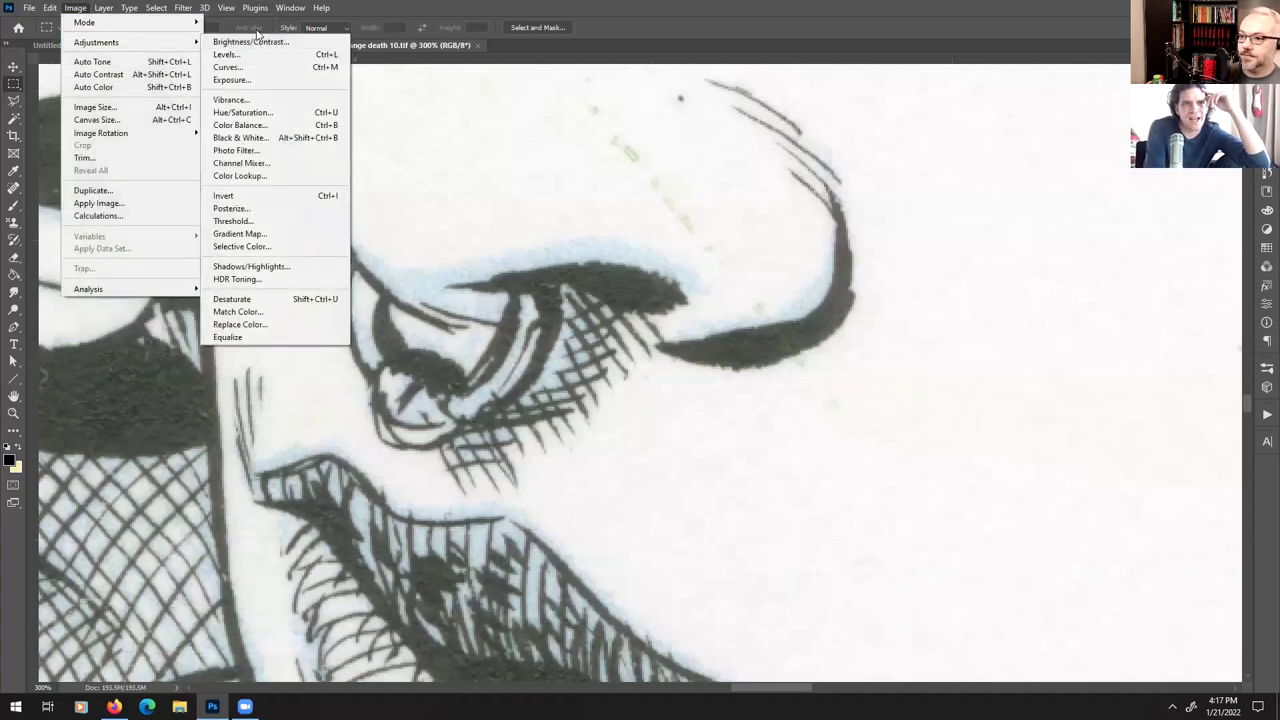
pyautogui.click(258, 138)
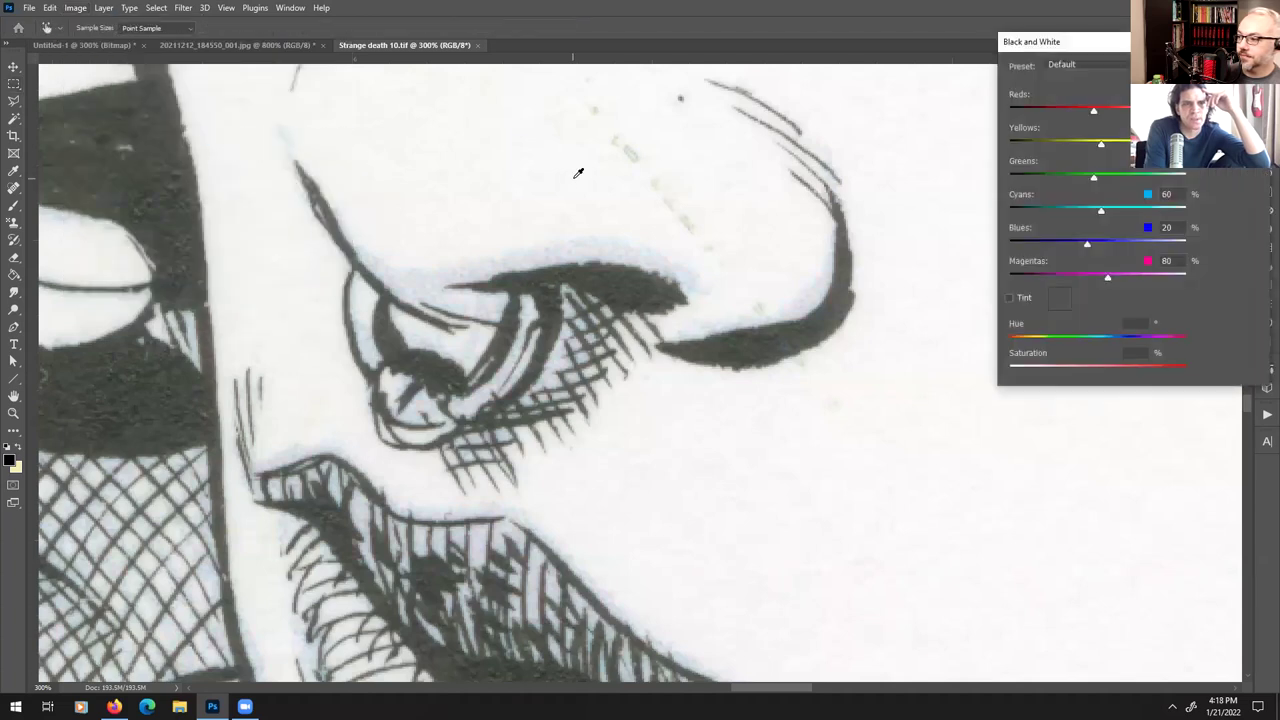
pyautogui.moveTo(1100, 211); pyautogui.dragTo(1152, 218)
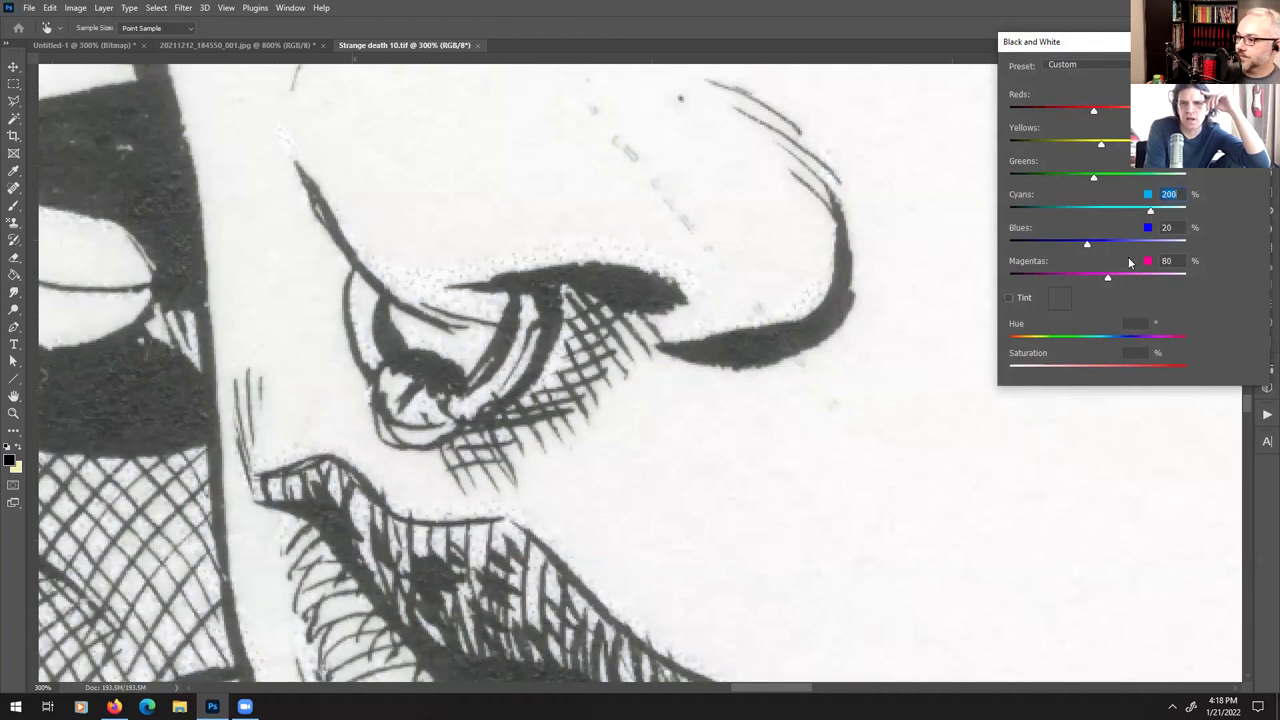
pyautogui.moveTo(1089, 249); pyautogui.dragTo(1192, 252)
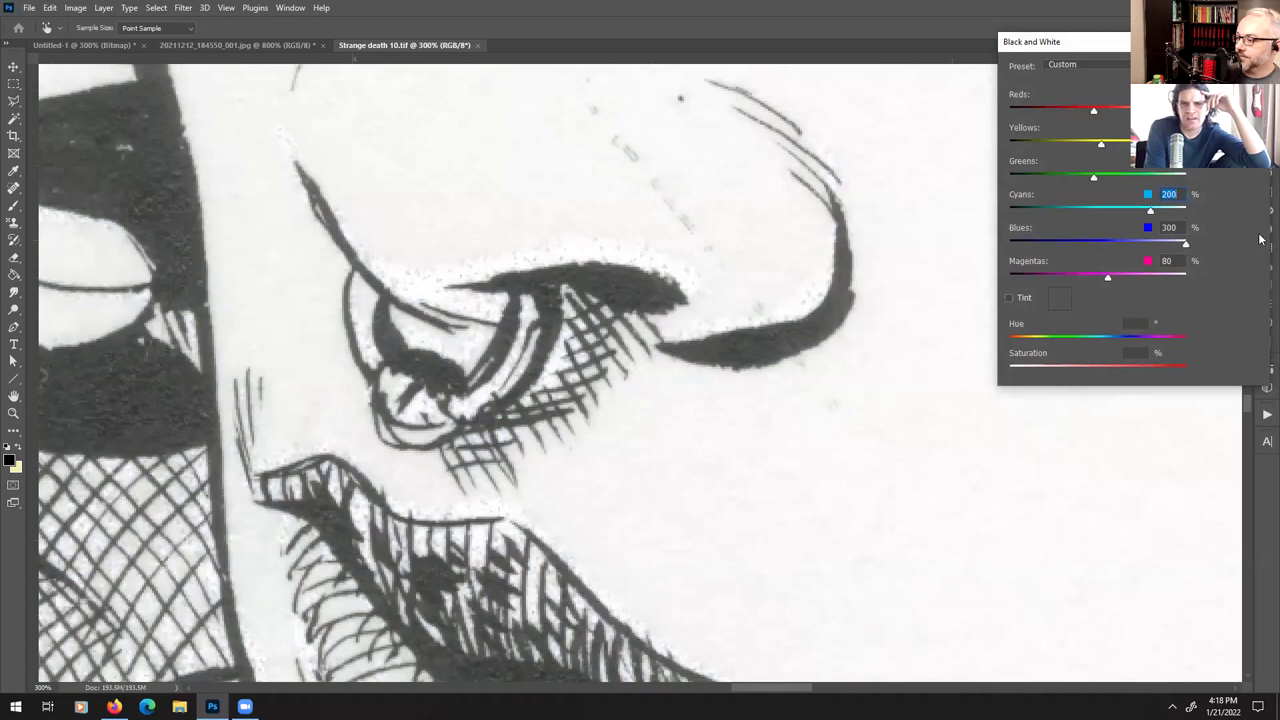
pyautogui.moveTo(1153, 211); pyautogui.dragTo(1148, 246)
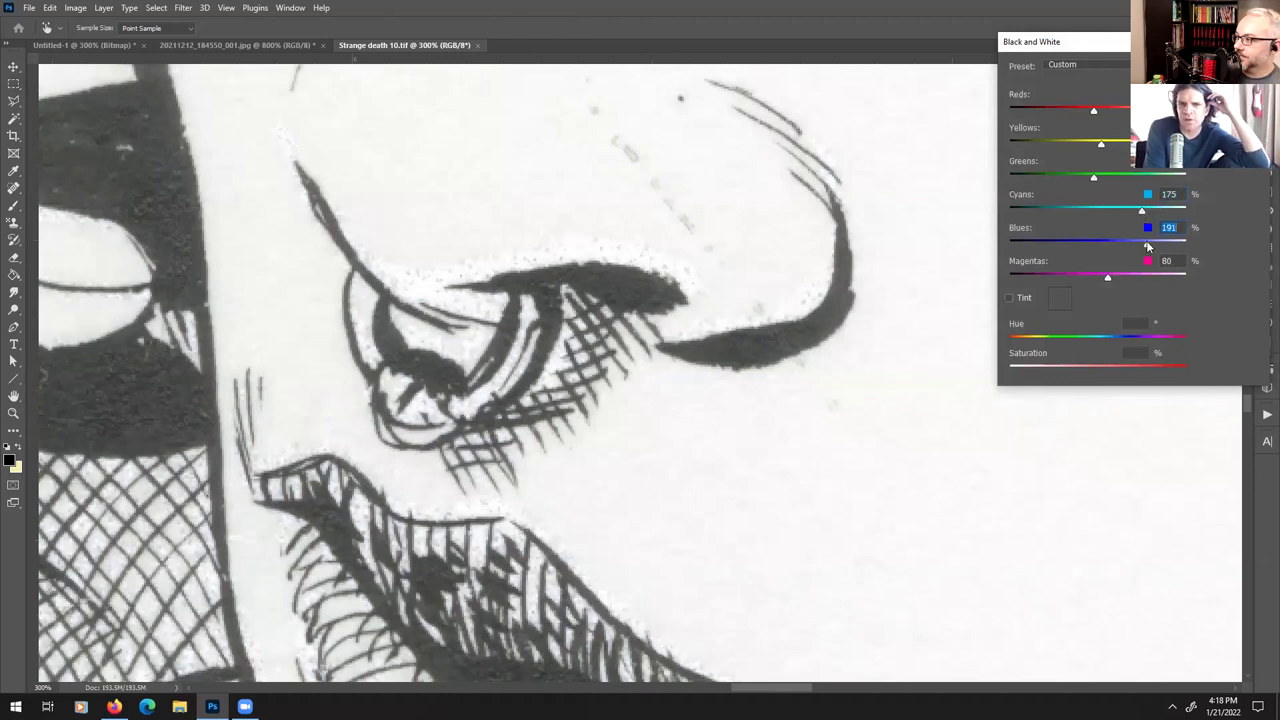
pyautogui.moveTo(1141, 244); pyautogui.dragTo(1134, 244)
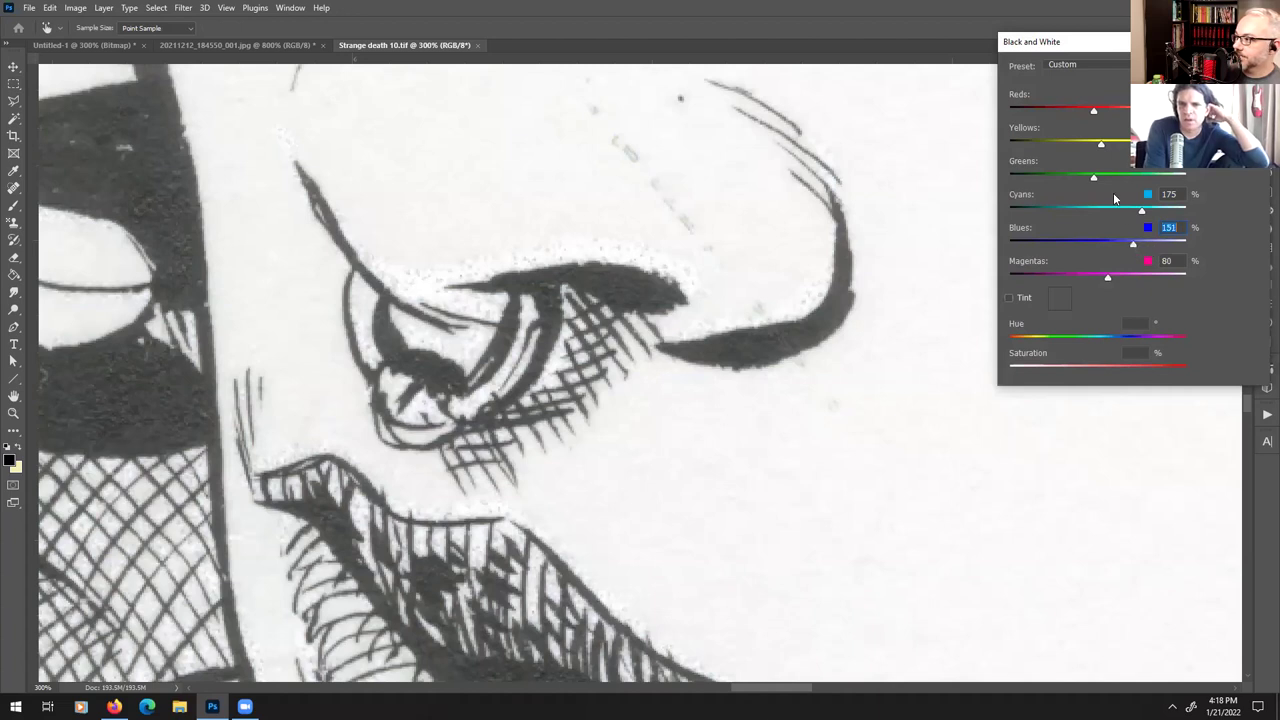
# - Raise the Greens and Reds in the Black & White adjustment and set Magentas to 243%
pyautogui.moveTo(1141, 179); pyautogui.dragTo(1152, 180)
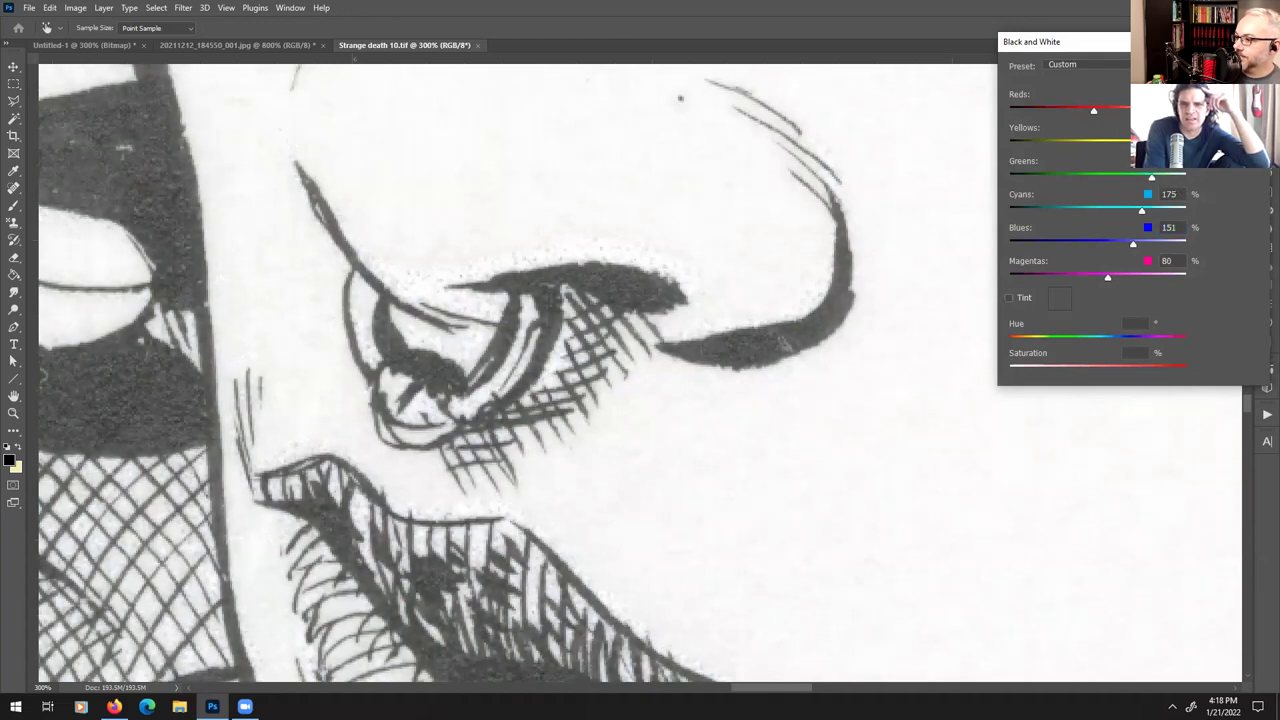
pyautogui.moveTo(1094, 110); pyautogui.dragTo(1135, 110)
pyautogui.moveTo(1107, 277); pyautogui.dragTo(1165, 277)
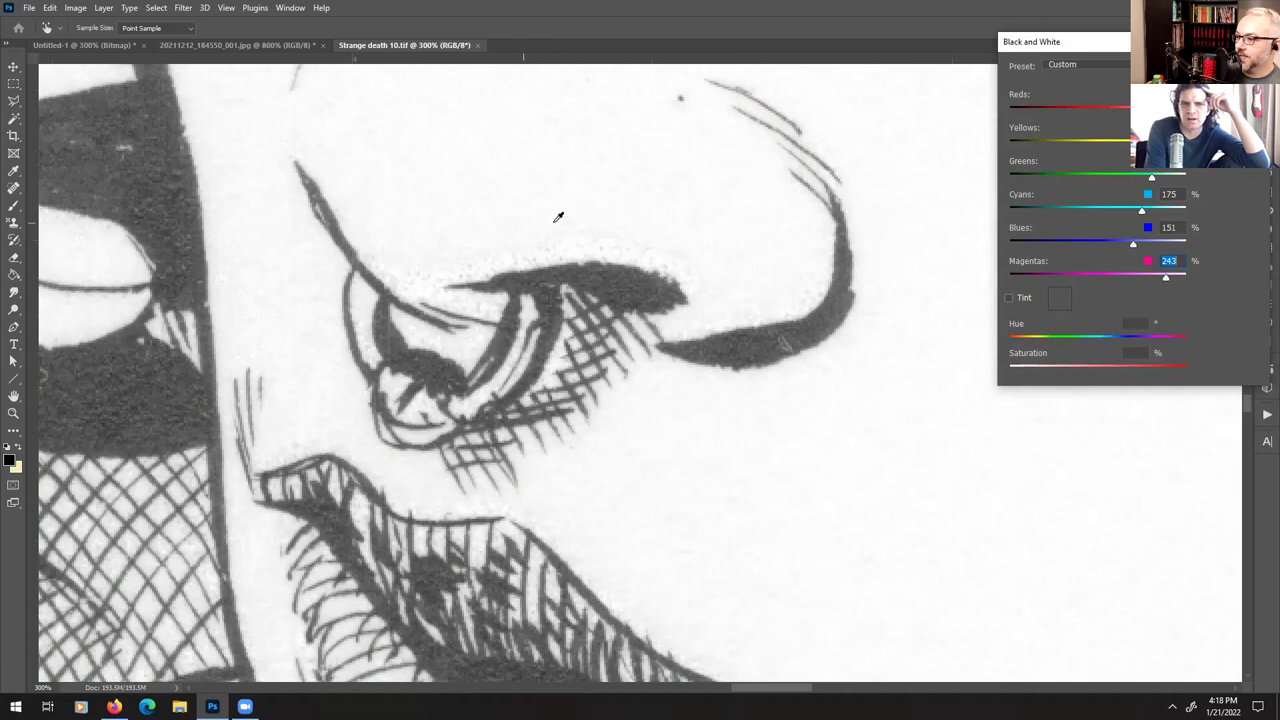
# - Bring the large face's bigger eye into view and raise the Yellows to clear the stains around its fine hatching
pyautogui.moveTo(531, 203); pyautogui.dragTo(283, 656)
pyautogui.moveTo(815, 250); pyautogui.dragTo(598, 503)
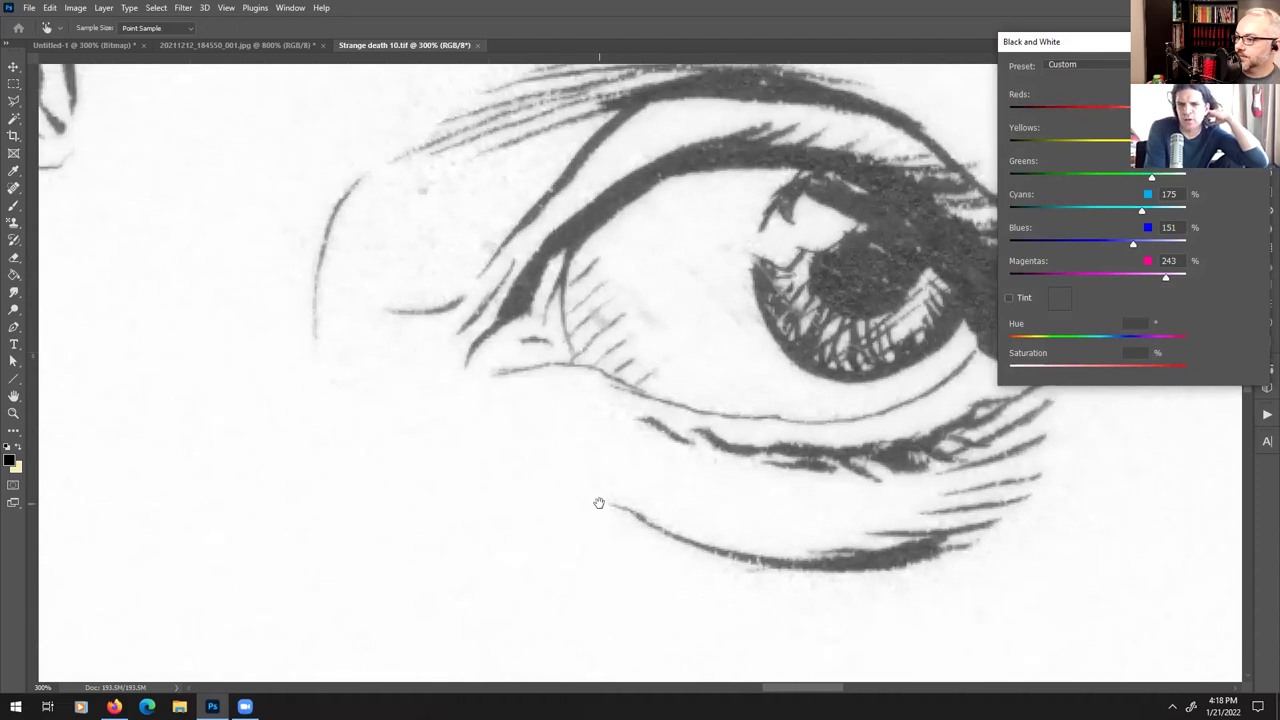
pyautogui.moveTo(600, 238)
pyautogui.mouseDown()
pyautogui.moveTo(634, 429)
pyautogui.moveTo(584, 359)
pyautogui.mouseUp()
pyautogui.press('Tab')
pyautogui.moveTo(1133, 143); pyautogui.dragTo(1085, 141)
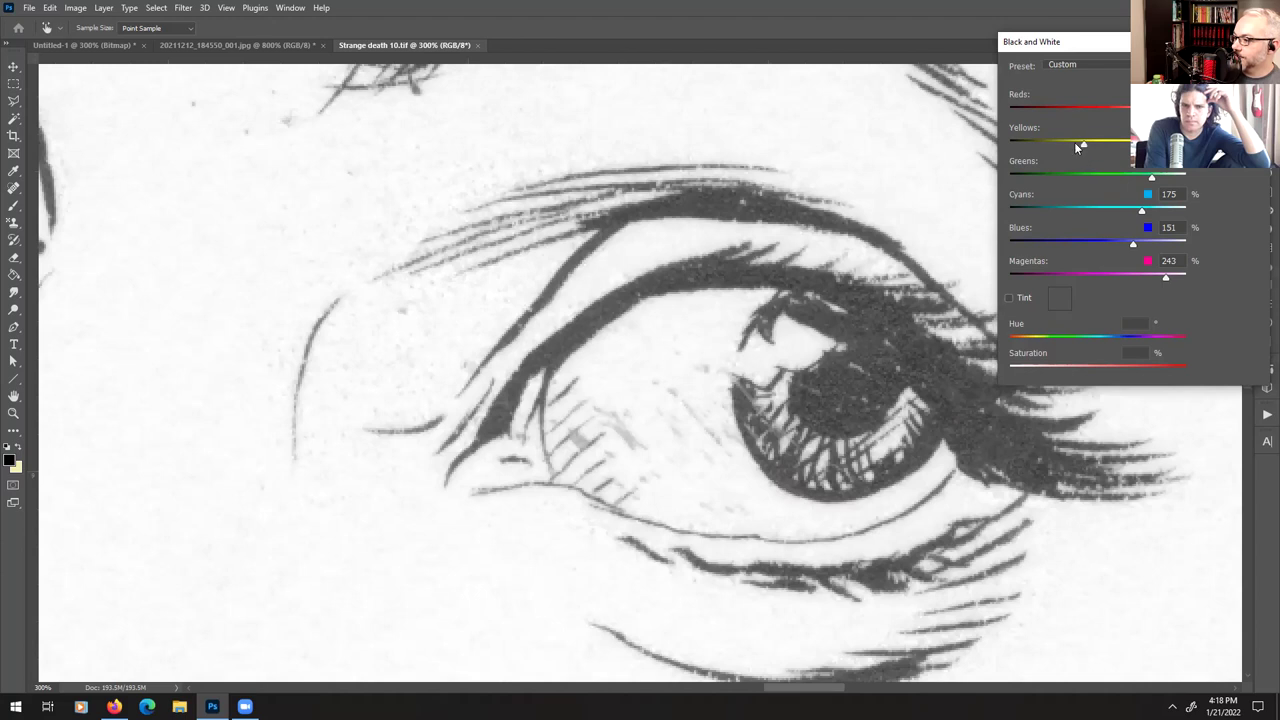
pyautogui.moveTo(1093, 149); pyautogui.dragTo(1140, 144)
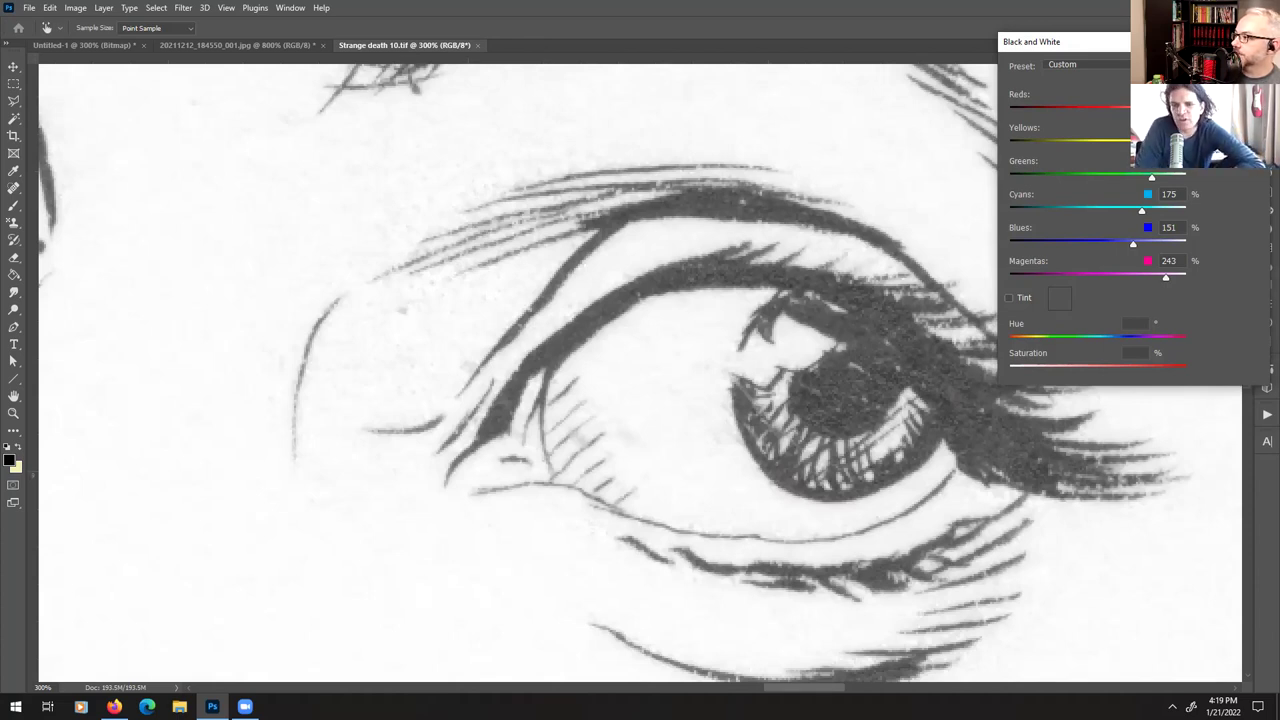
# - Compare the eye with and without the Black & White preview, and apply the adjustment
pyautogui.click(1214, 152)
pyautogui.click(1214, 152)
pyautogui.click(1214, 152)
pyautogui.click(1220, 171)
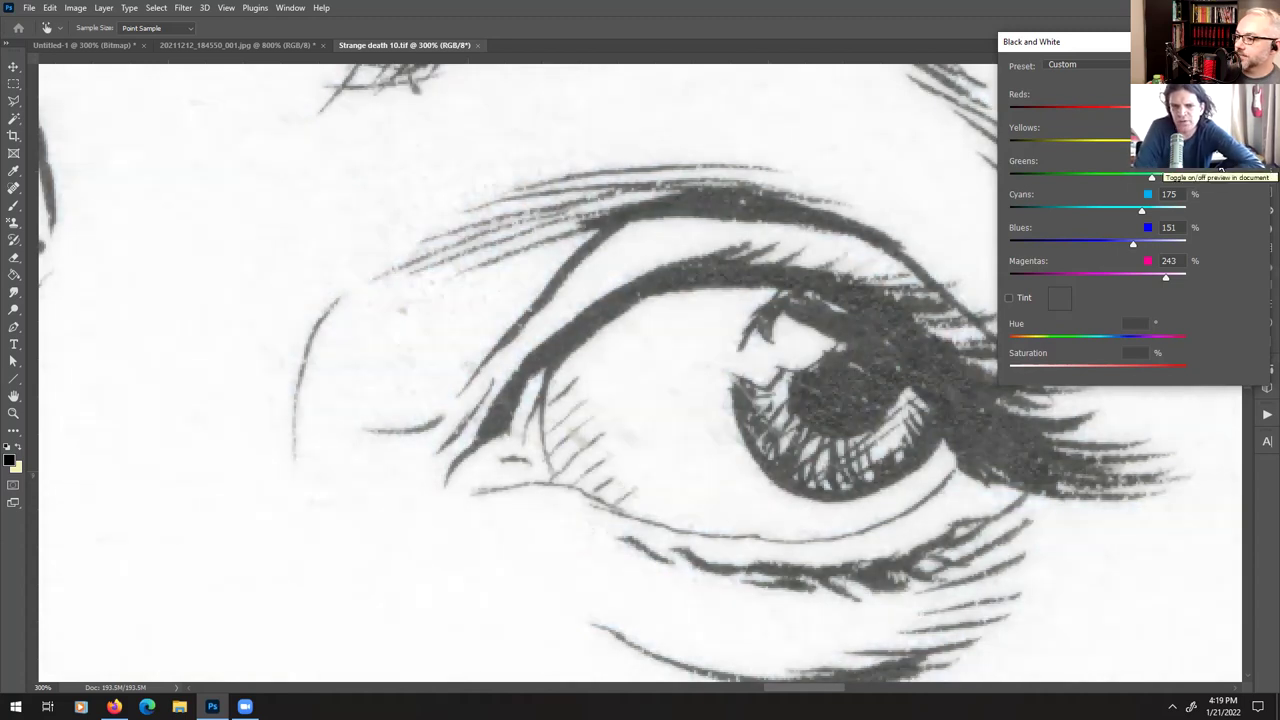
pyautogui.click(1220, 171)
pyautogui.click(1220, 171)
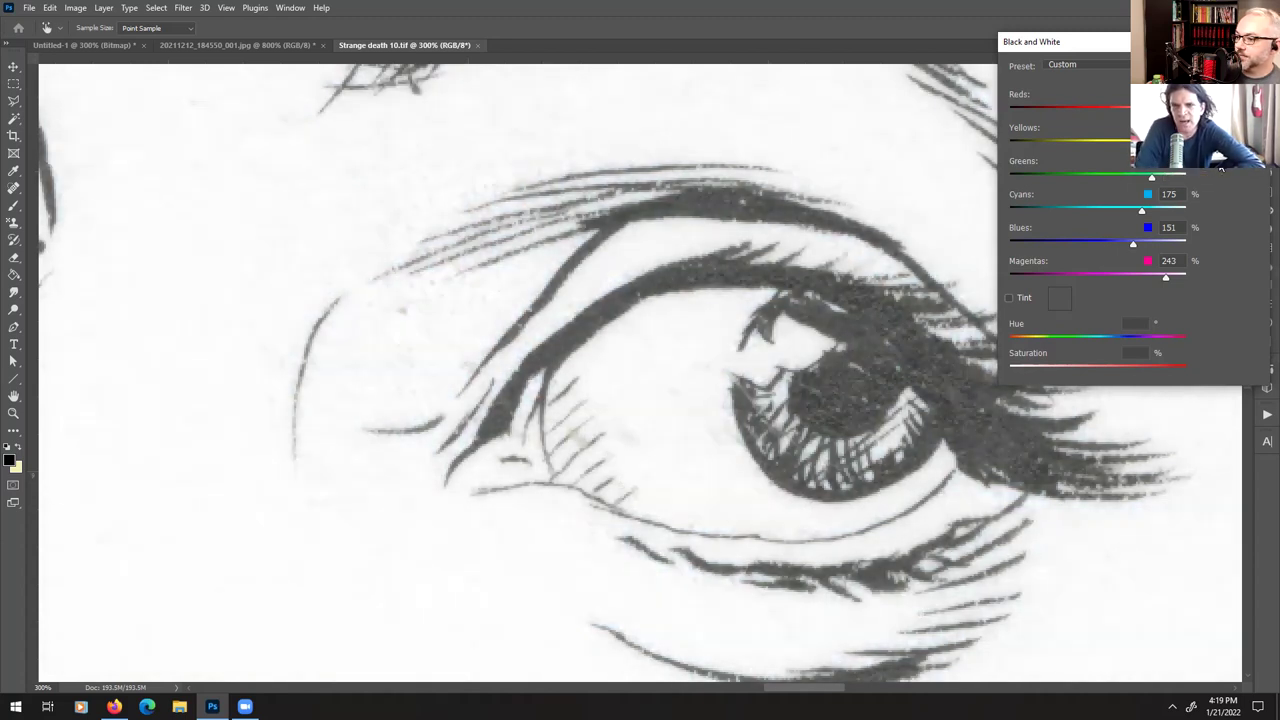
pyautogui.click(1220, 171)
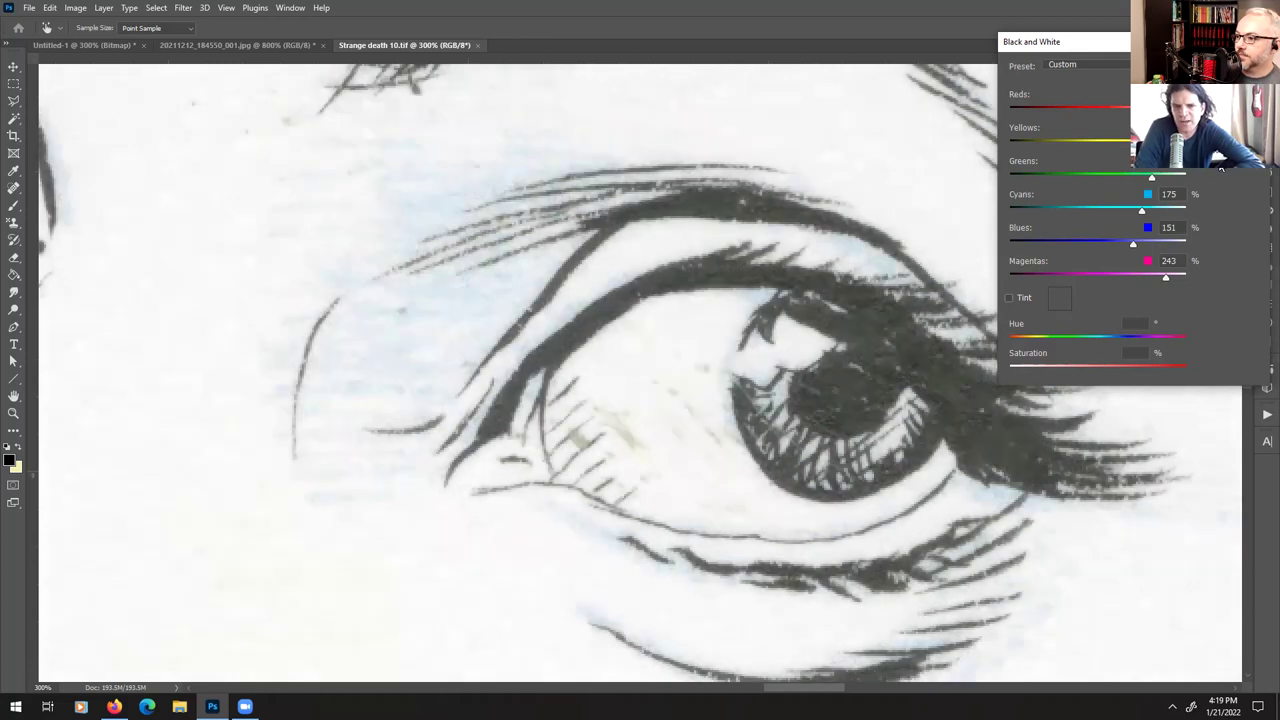
pyautogui.click(1220, 171)
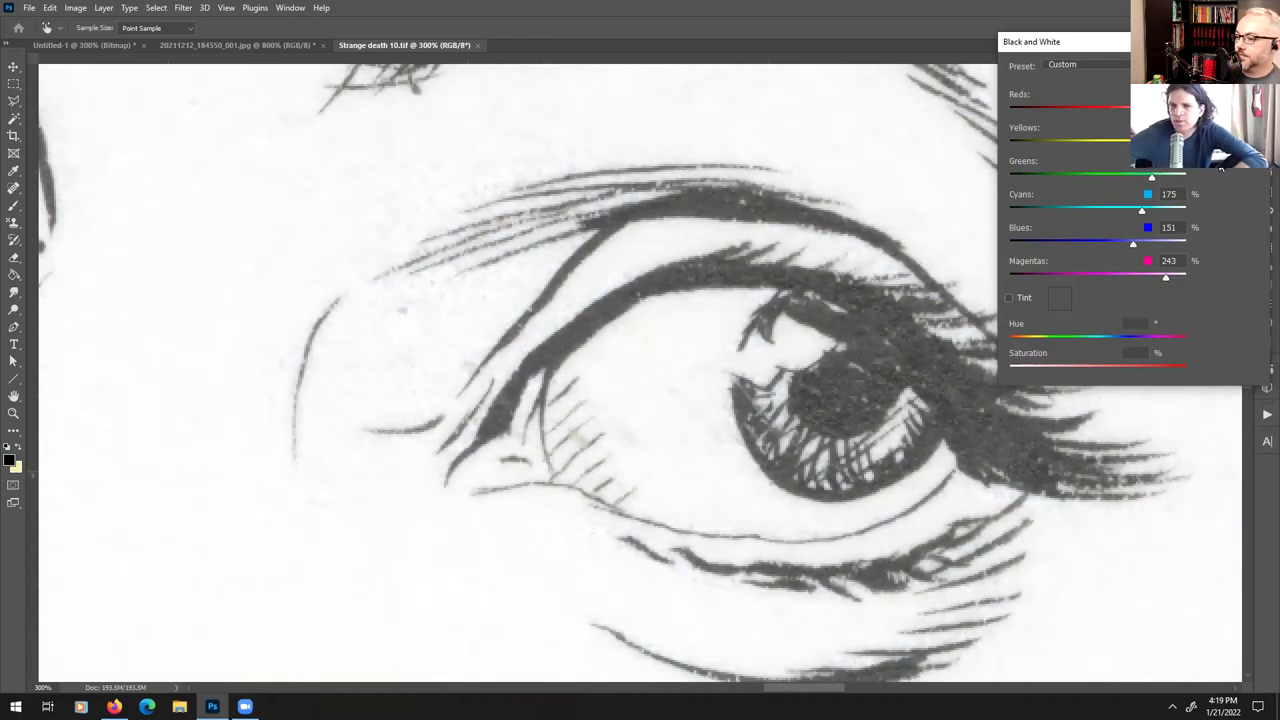
pyautogui.click(1220, 171)
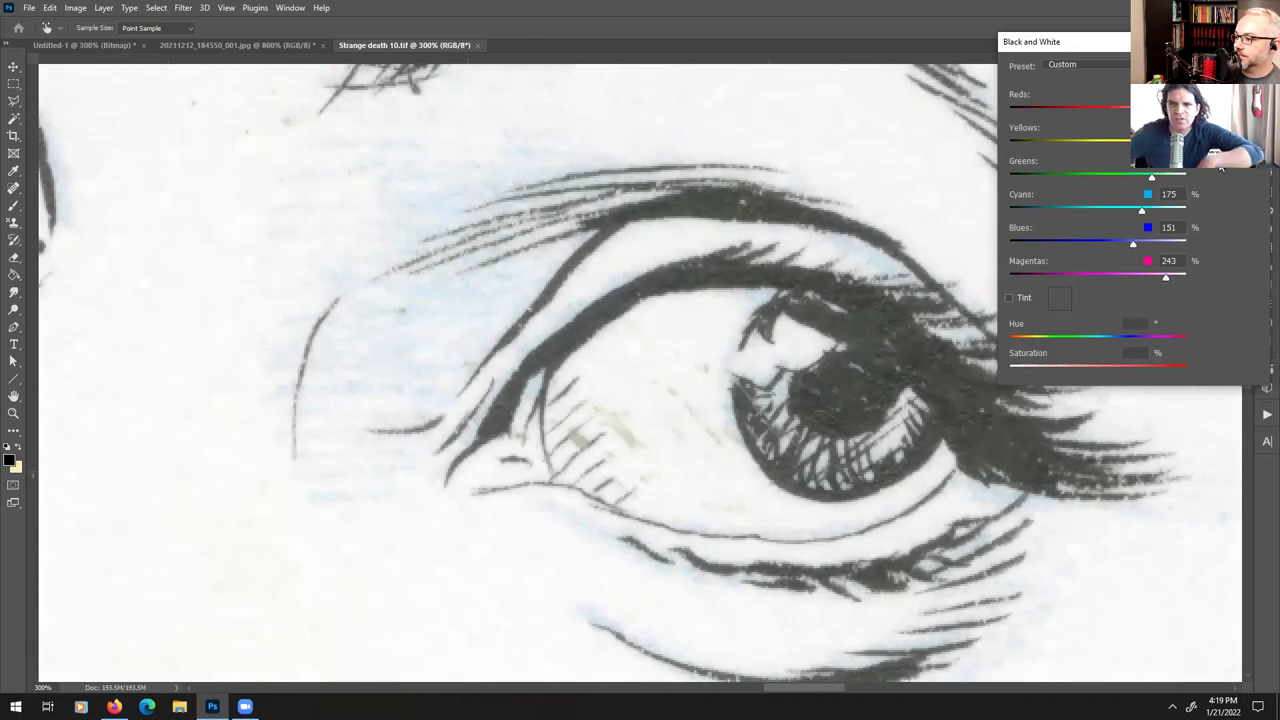
pyautogui.click(1220, 171)
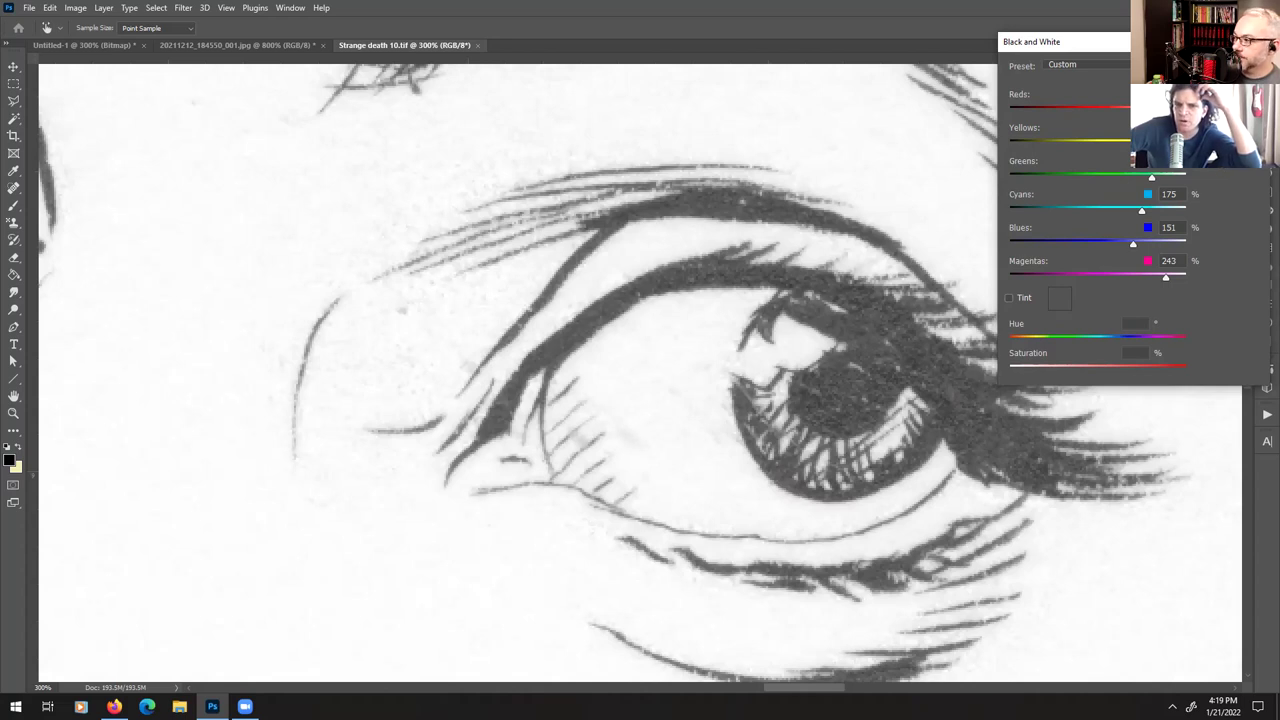
pyautogui.press('Return')
# - Open 19611126.jpg from the mary perkins folder in SDOAR, view the On Stage page at 33.3%, and close it
pyautogui.click(29, 8)
pyautogui.click(55, 39)
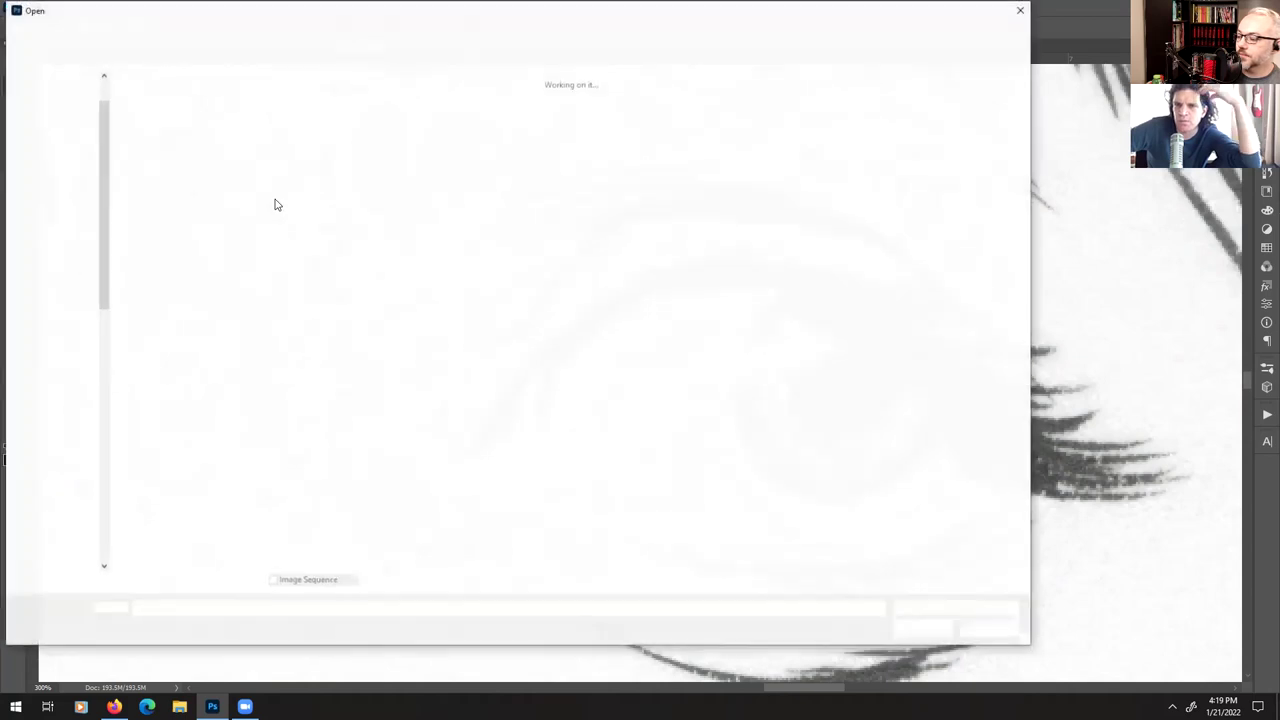
pyautogui.click(345, 34)
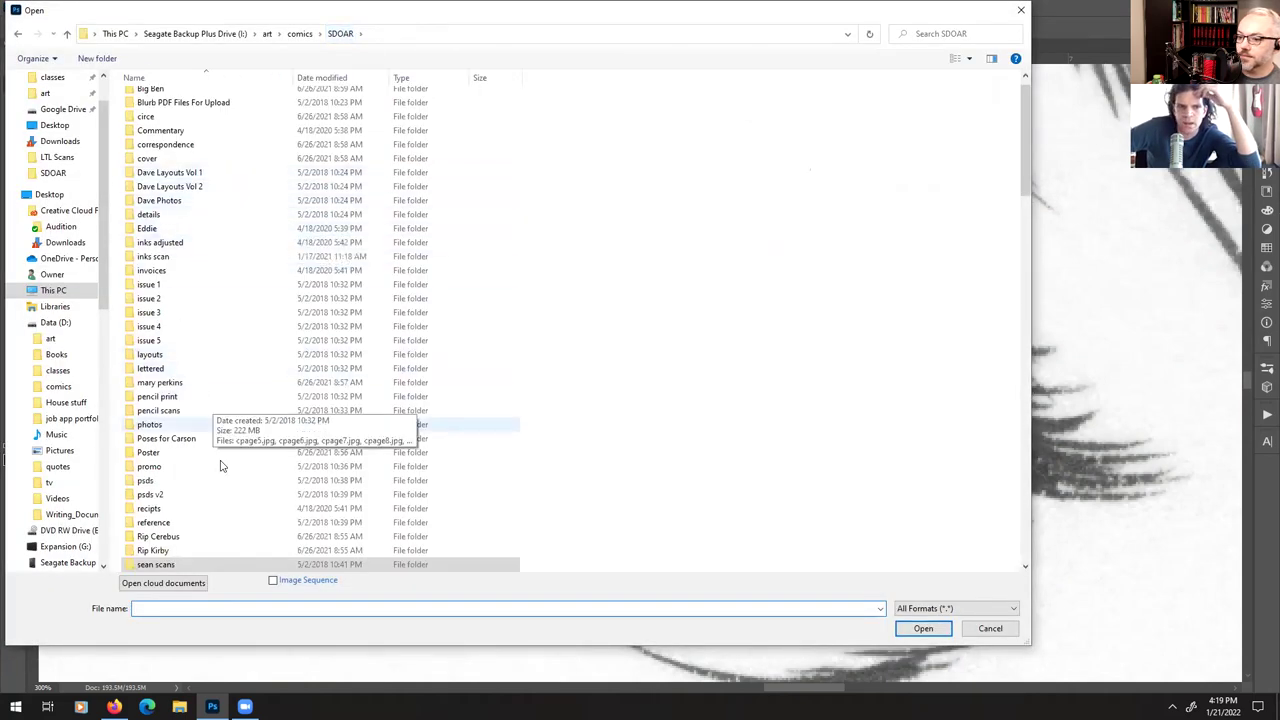
pyautogui.click(190, 382)
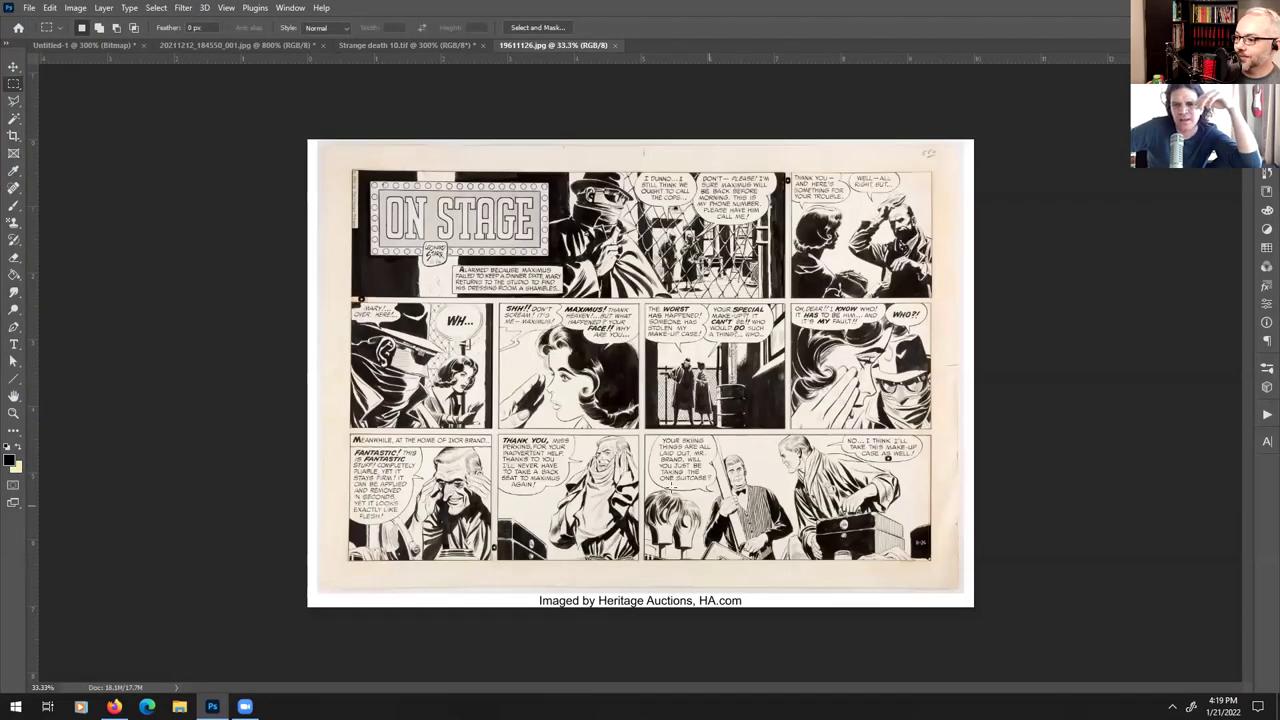
pyautogui.click(617, 46)
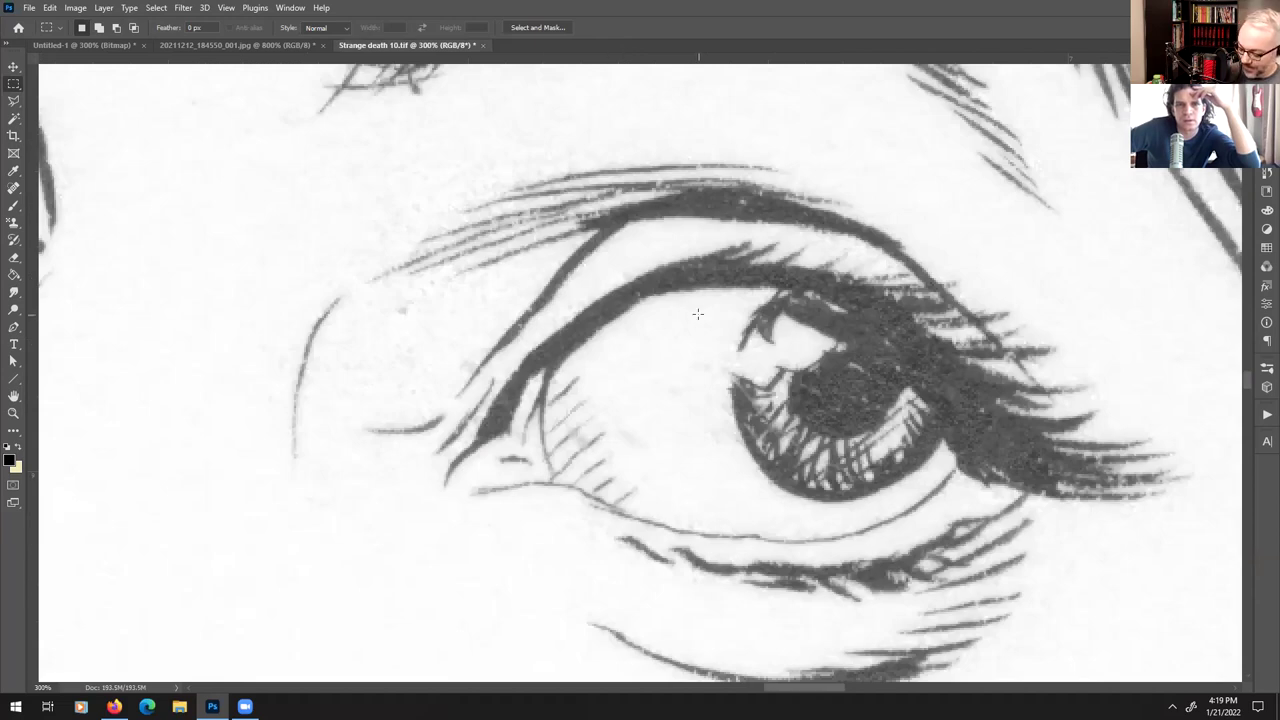
# - Show the mary perkins folder in SDOAR as extra large icons and open the comic strip 19580308.jpg
pyautogui.moveTo(783, 189); pyautogui.dragTo(642, 575)
pyautogui.click(29, 7)
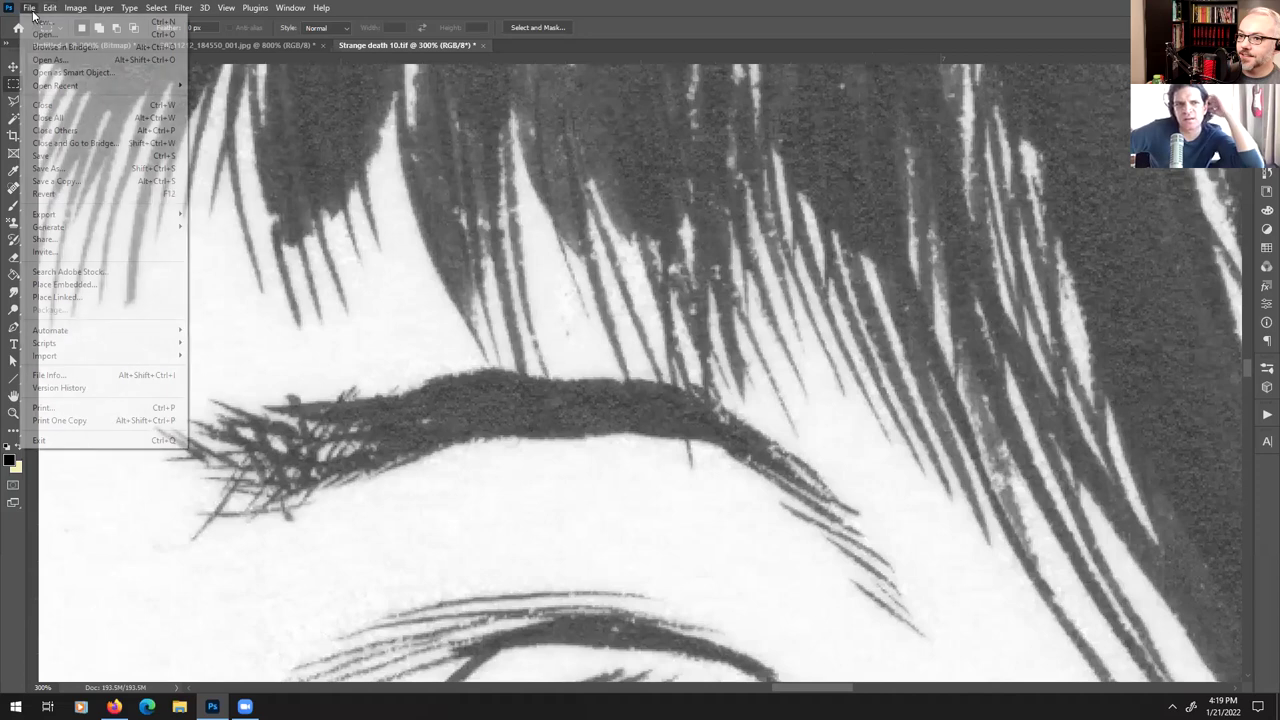
pyautogui.click(45, 37)
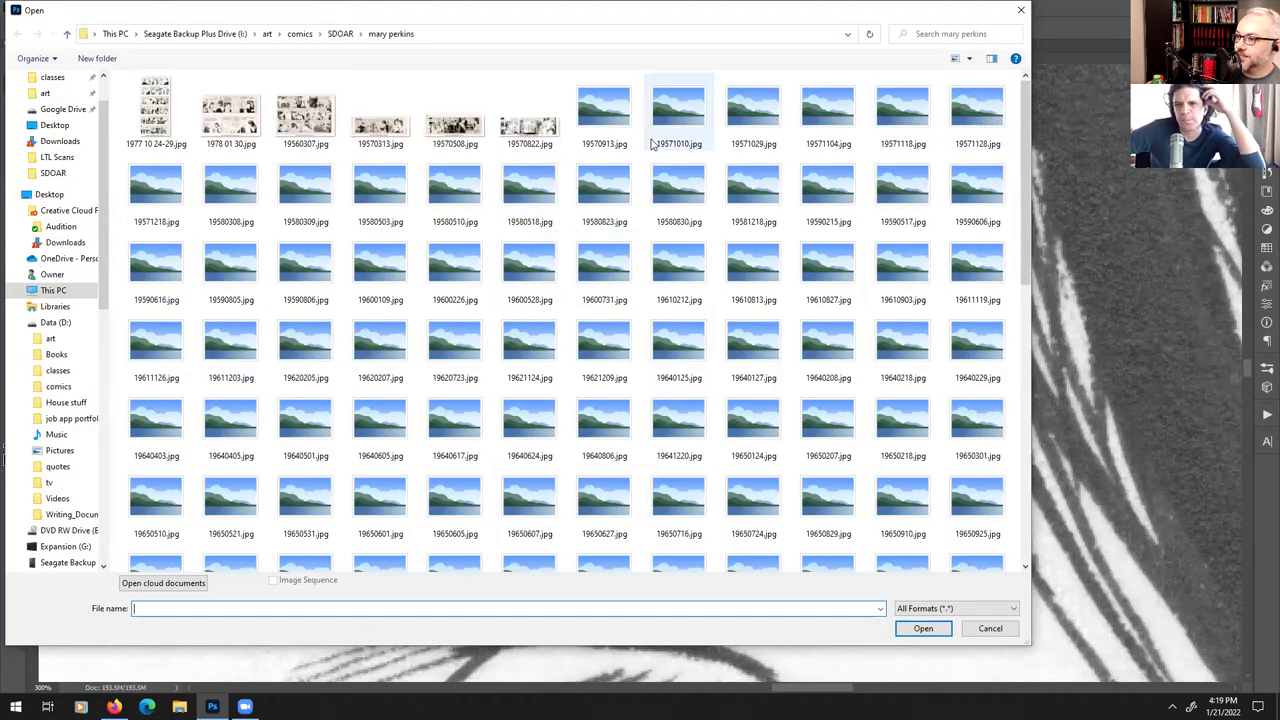
pyautogui.rightClick(390, 92)
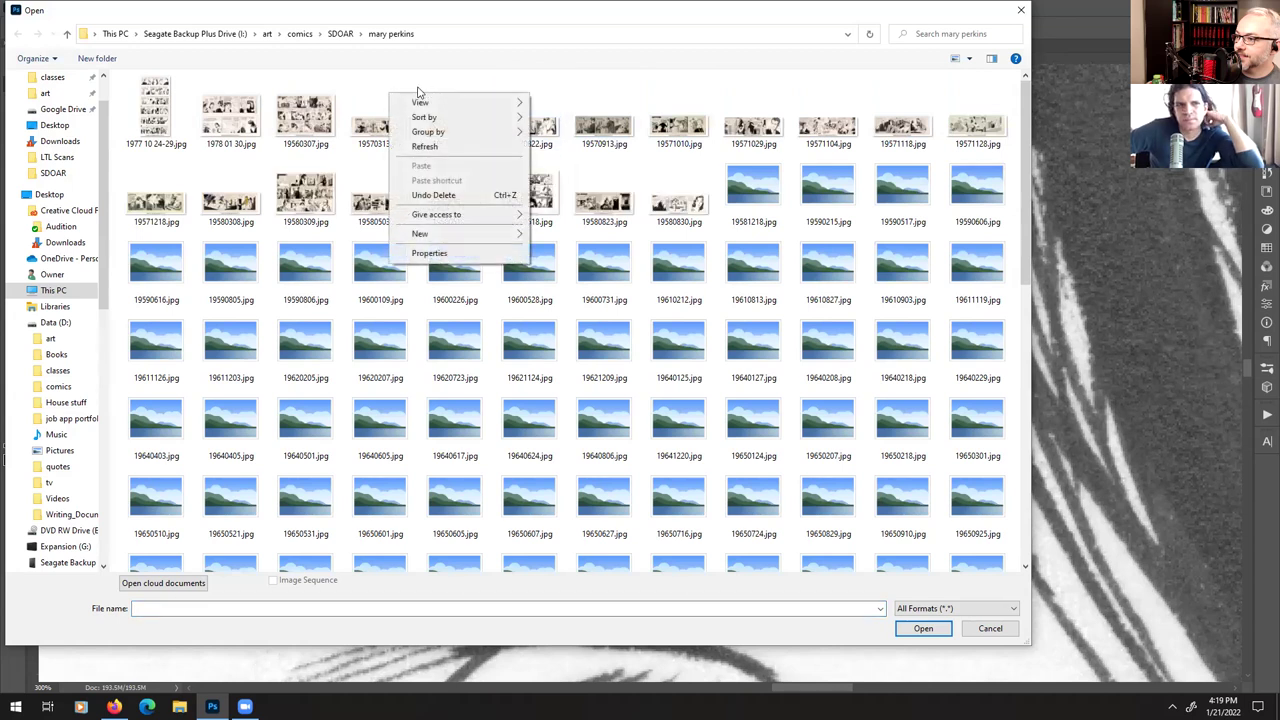
pyautogui.moveTo(505, 102)
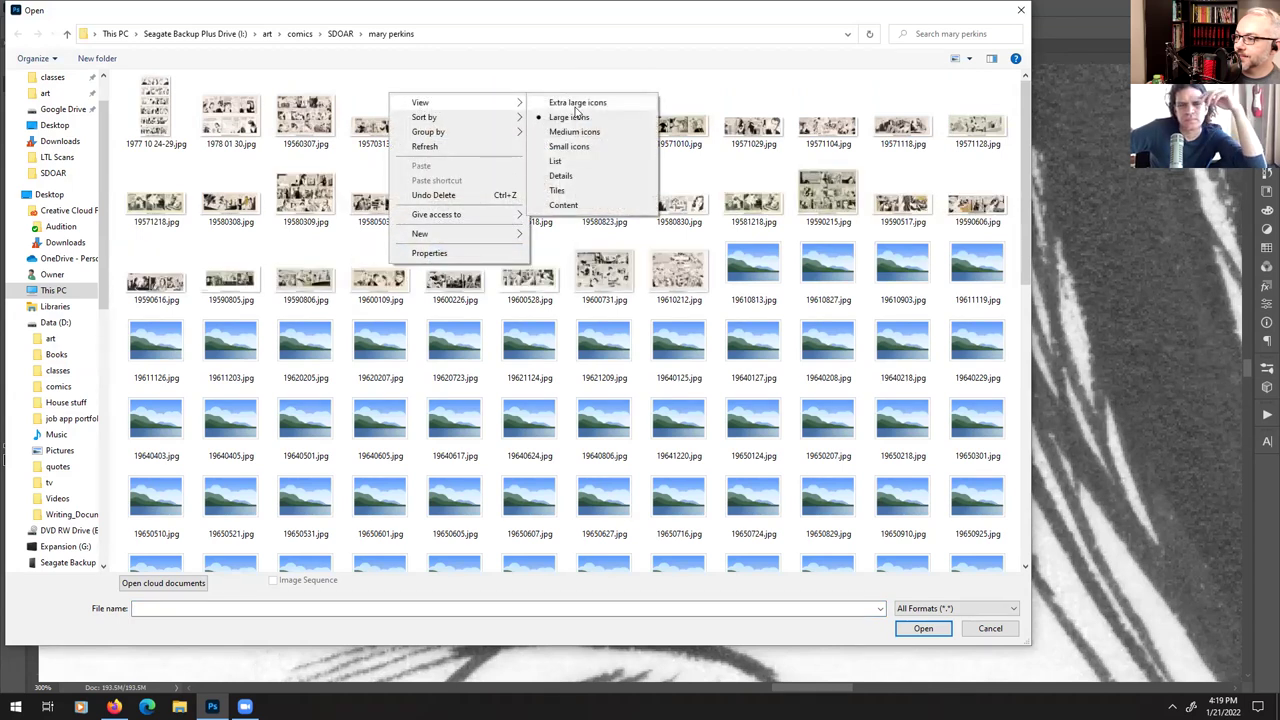
pyautogui.click(576, 106)
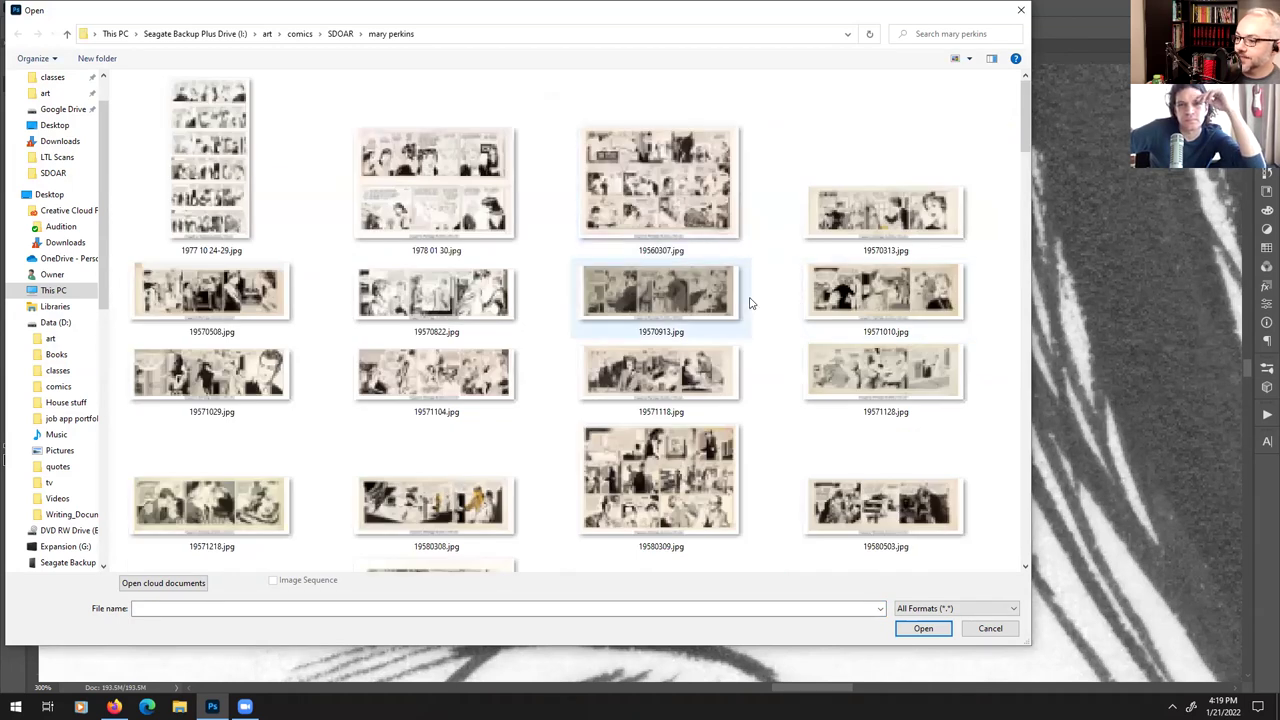
pyautogui.click(486, 500)
pyautogui.click(923, 628)
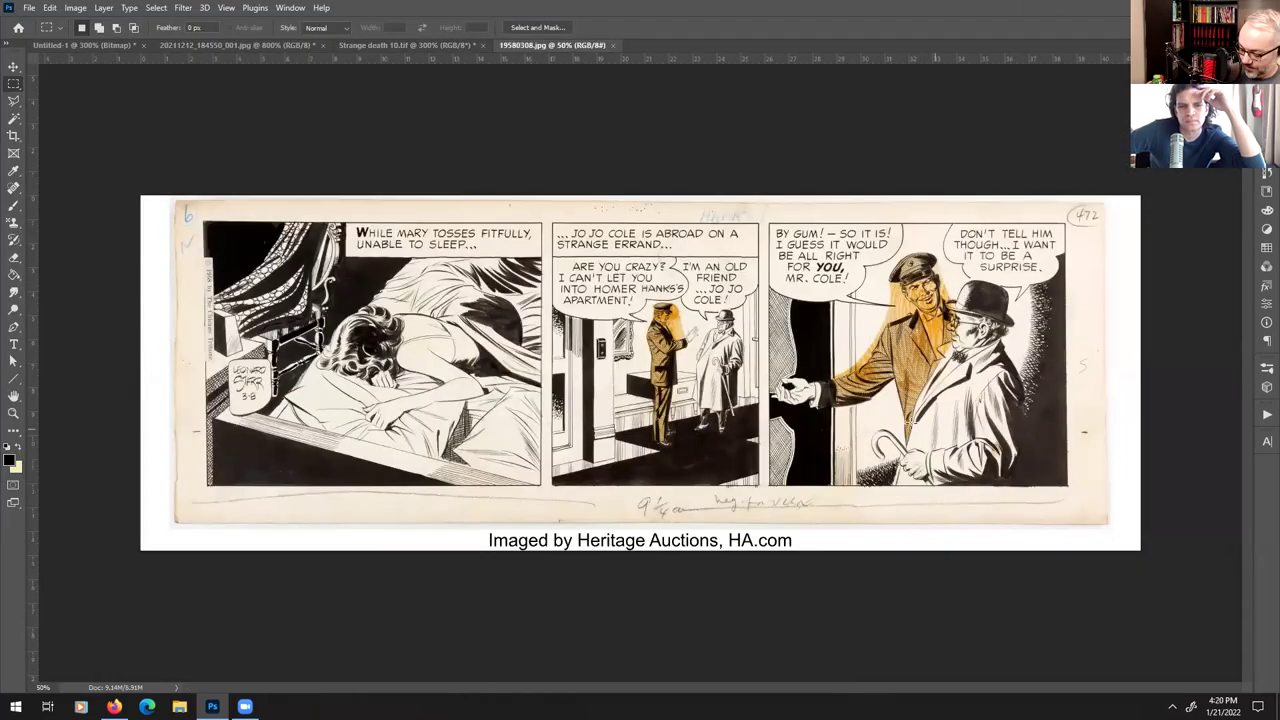
# - Apply a Black & White adjustment to the strip, raising the Yellows and Reds to clear the orange wash over the doorman
pyautogui.hotkey('ctrl', '+')
pyautogui.hotkey('ctrl', '+')
pyautogui.hotkey('ctrl', '+')
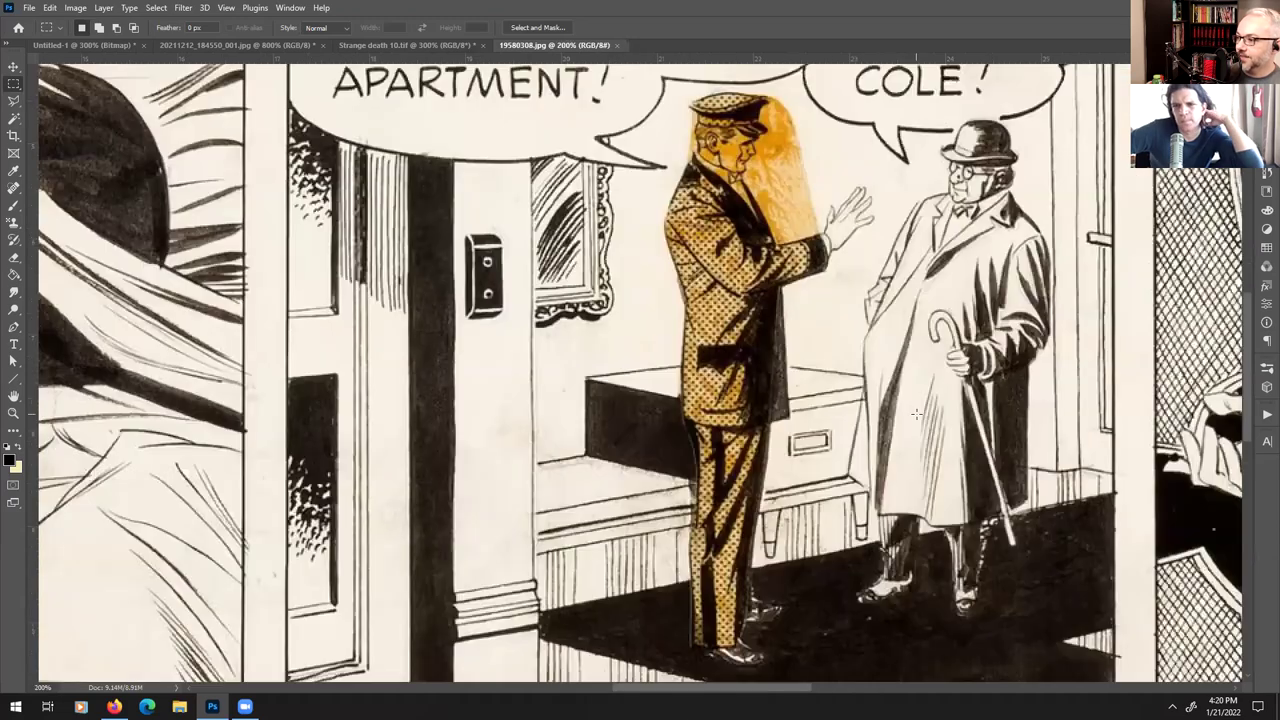
pyautogui.moveTo(948, 247); pyautogui.dragTo(491, 349)
pyautogui.moveTo(1220, 448); pyautogui.dragTo(708, 478)
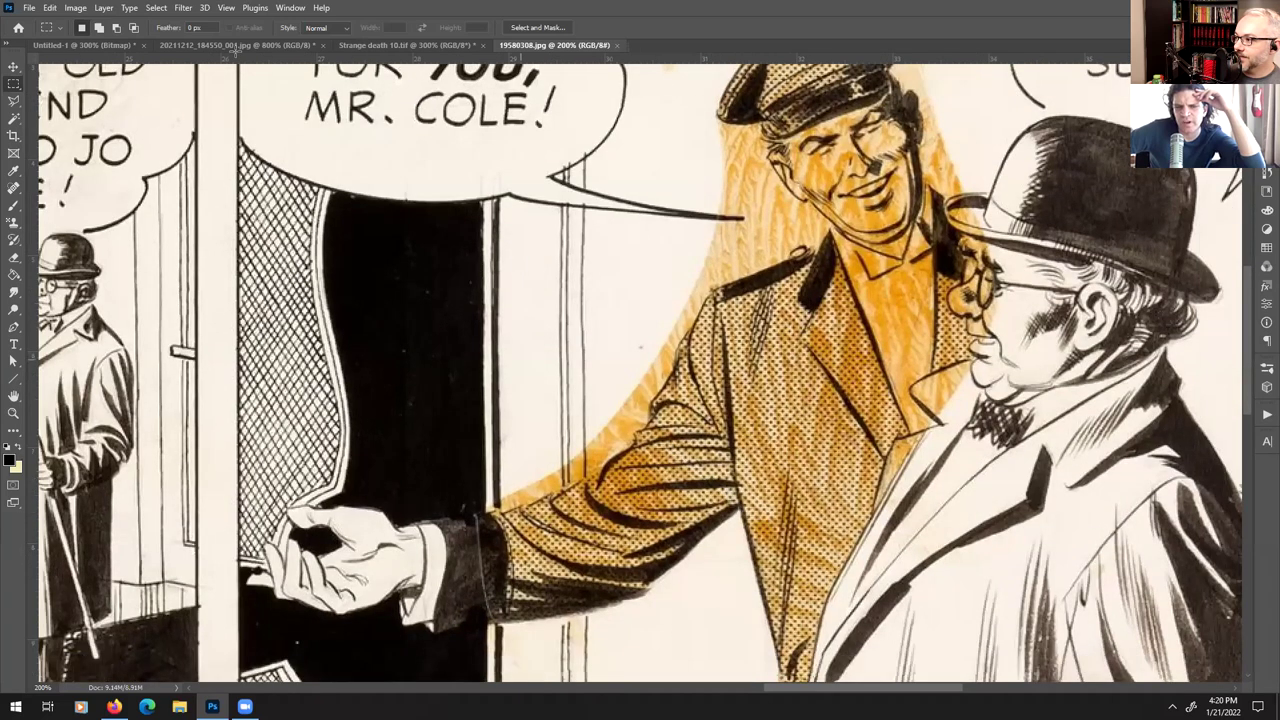
pyautogui.click(76, 8)
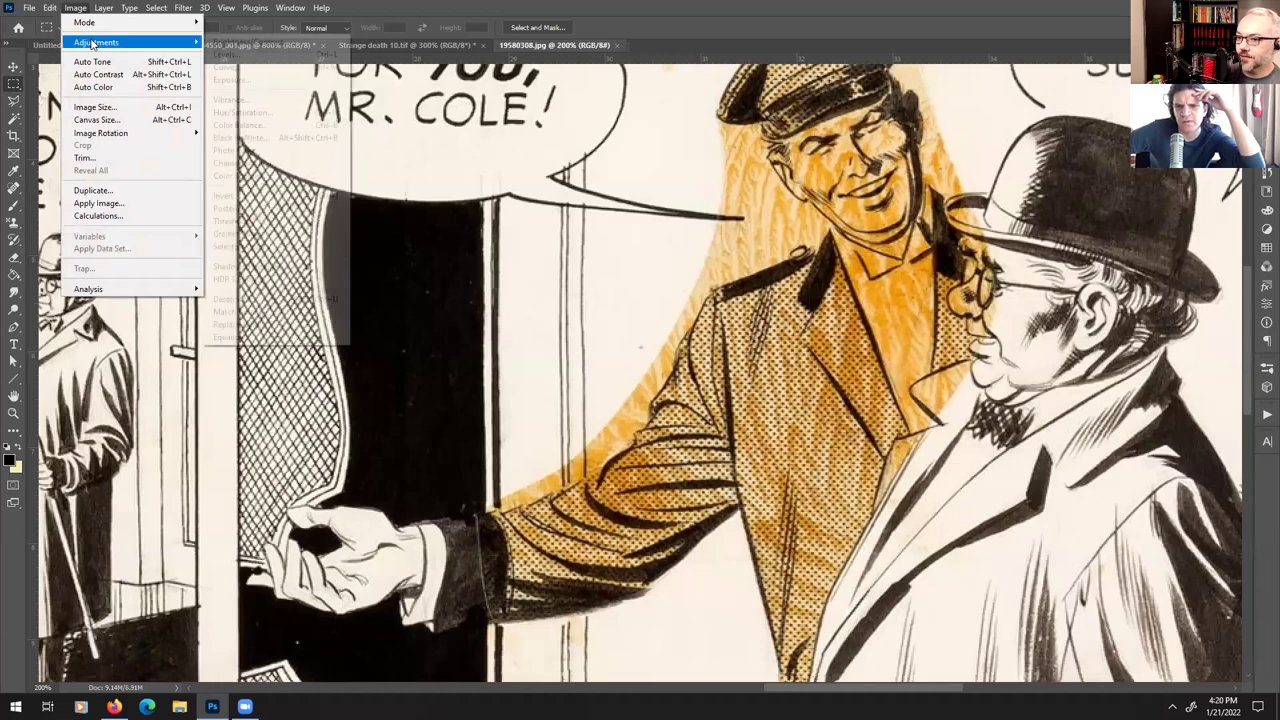
pyautogui.moveTo(110, 42)
pyautogui.click(262, 146)
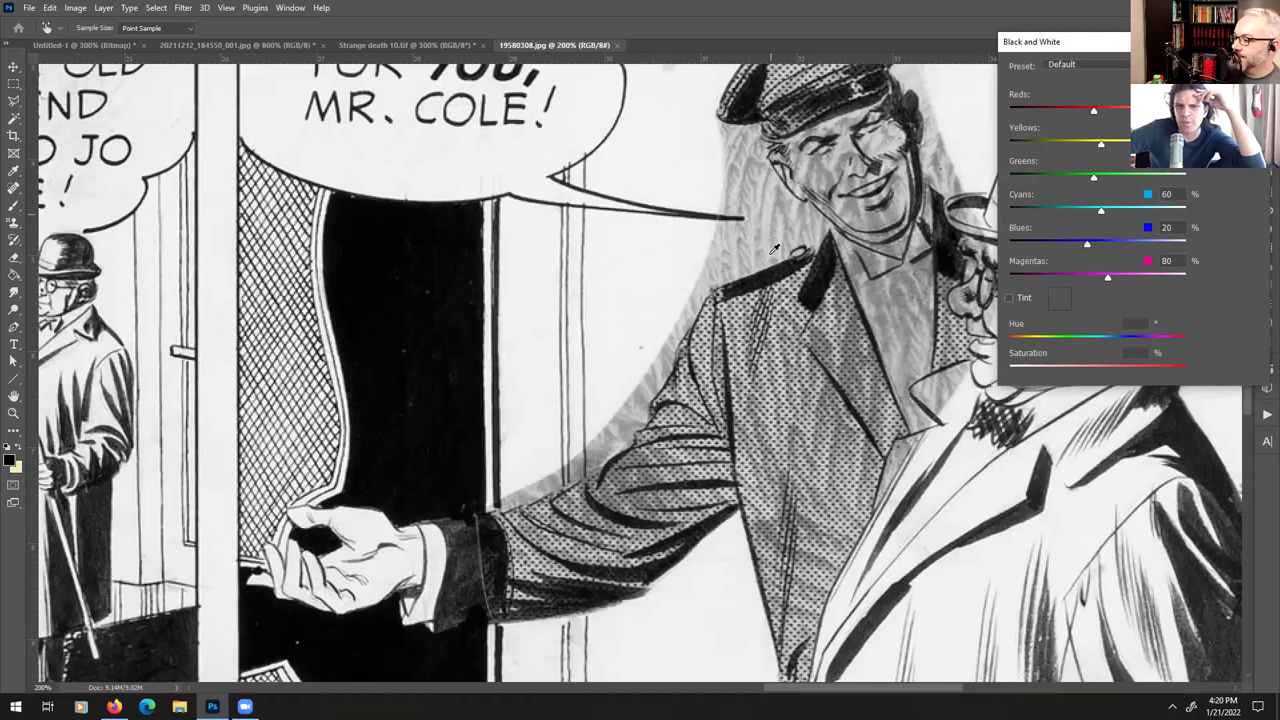
pyautogui.moveTo(1104, 148); pyautogui.dragTo(1160, 107)
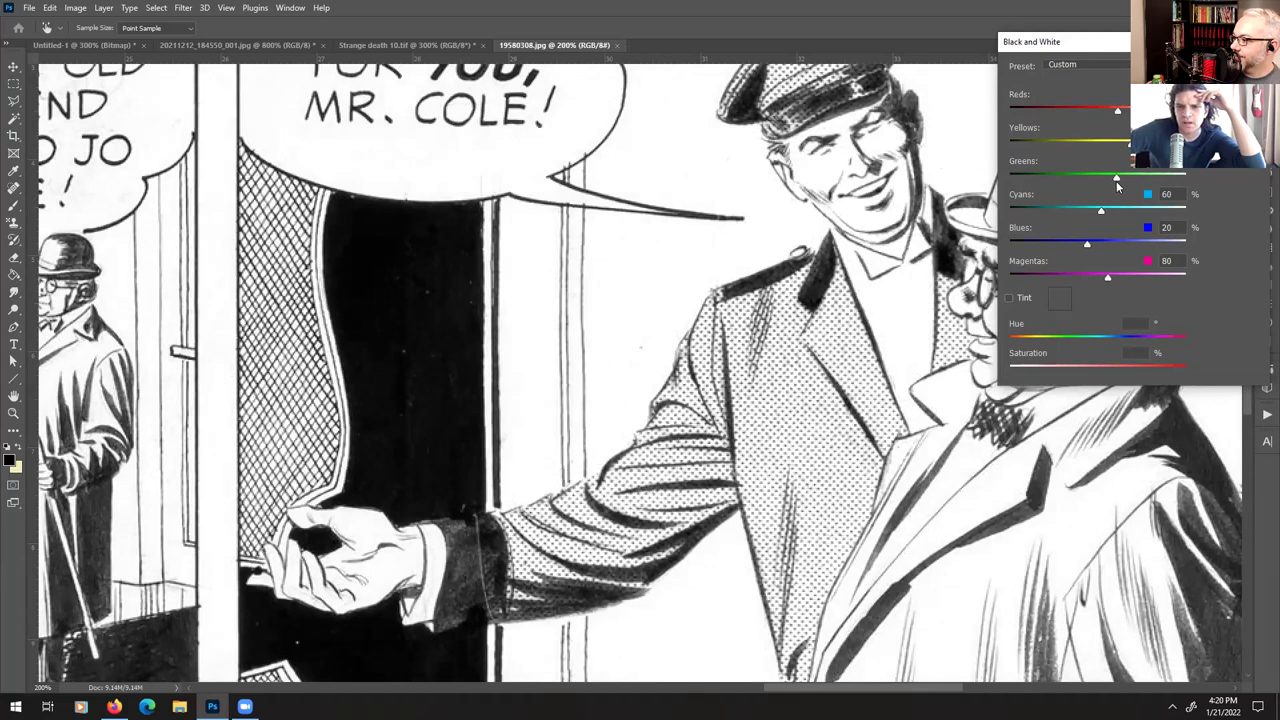
pyautogui.moveTo(1117, 178); pyautogui.dragTo(1096, 178)
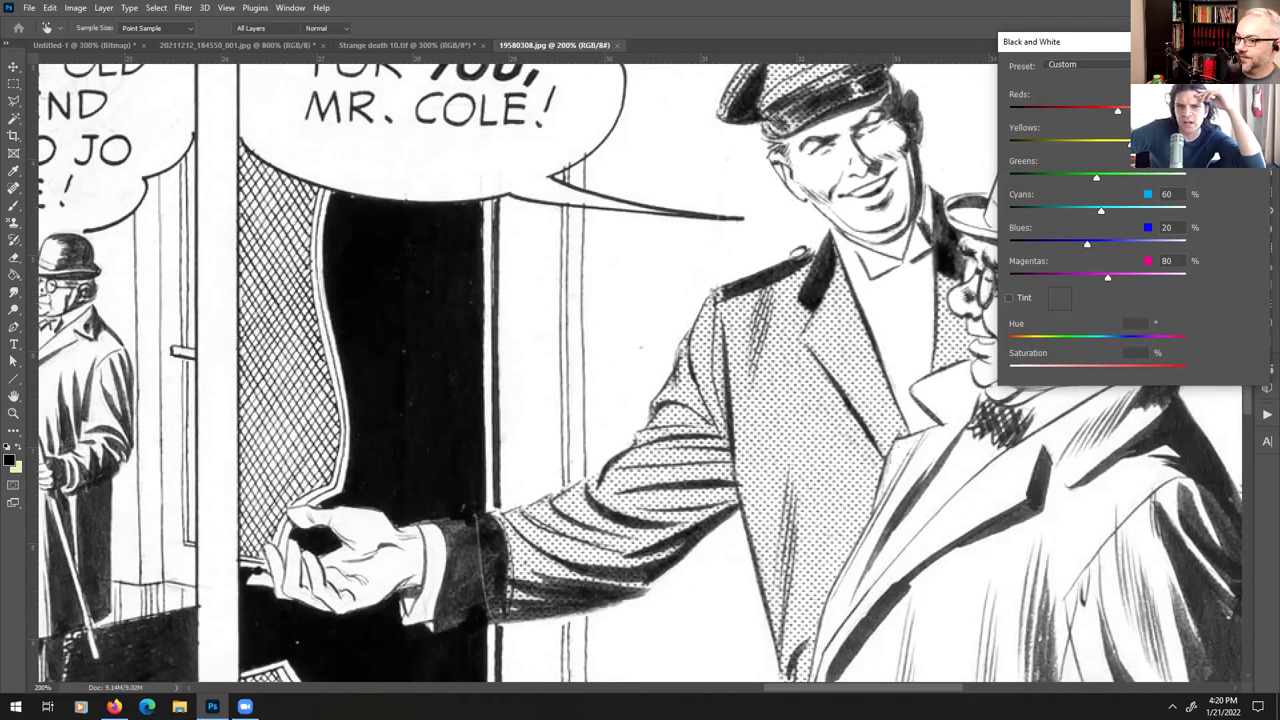
pyautogui.press('Return')
# - Compare the strip at 100% before and after the Black & White adjustment, and close 19580308.jpg without saving
pyautogui.hotkey('ctrl', '-')
pyautogui.hotkey('ctrl', '-')
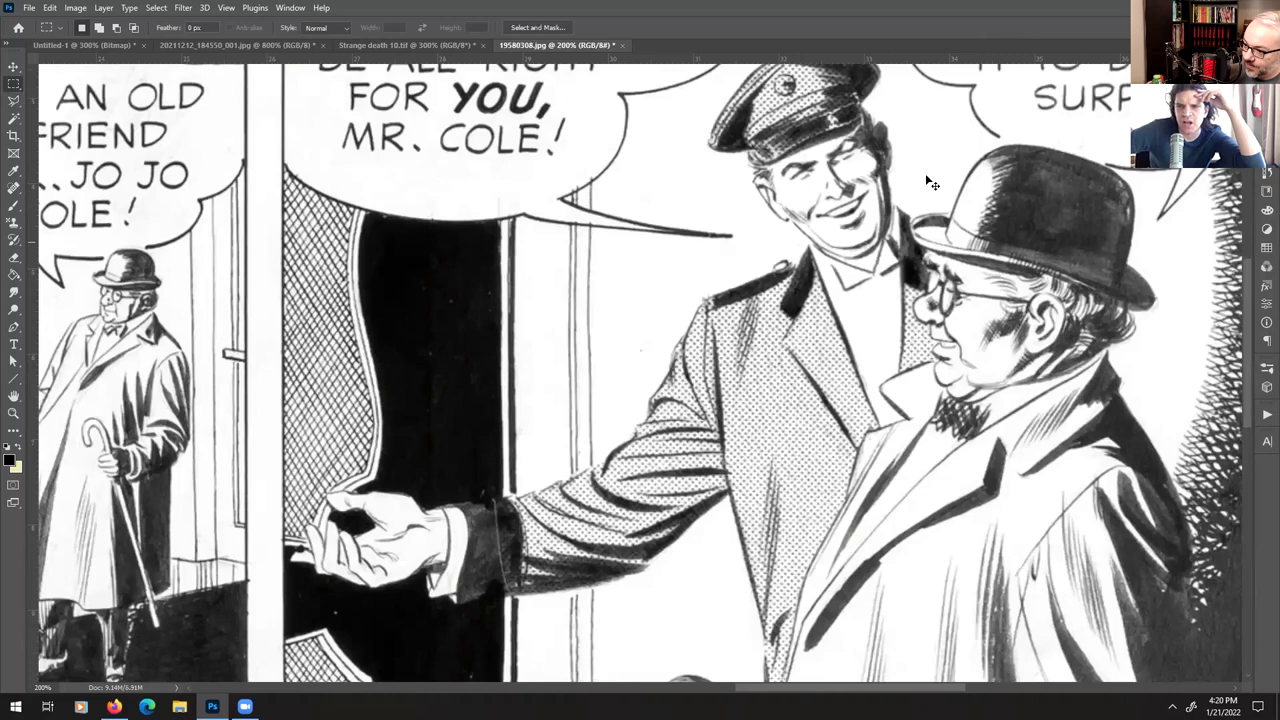
pyautogui.hotkey('ctrl', '+')
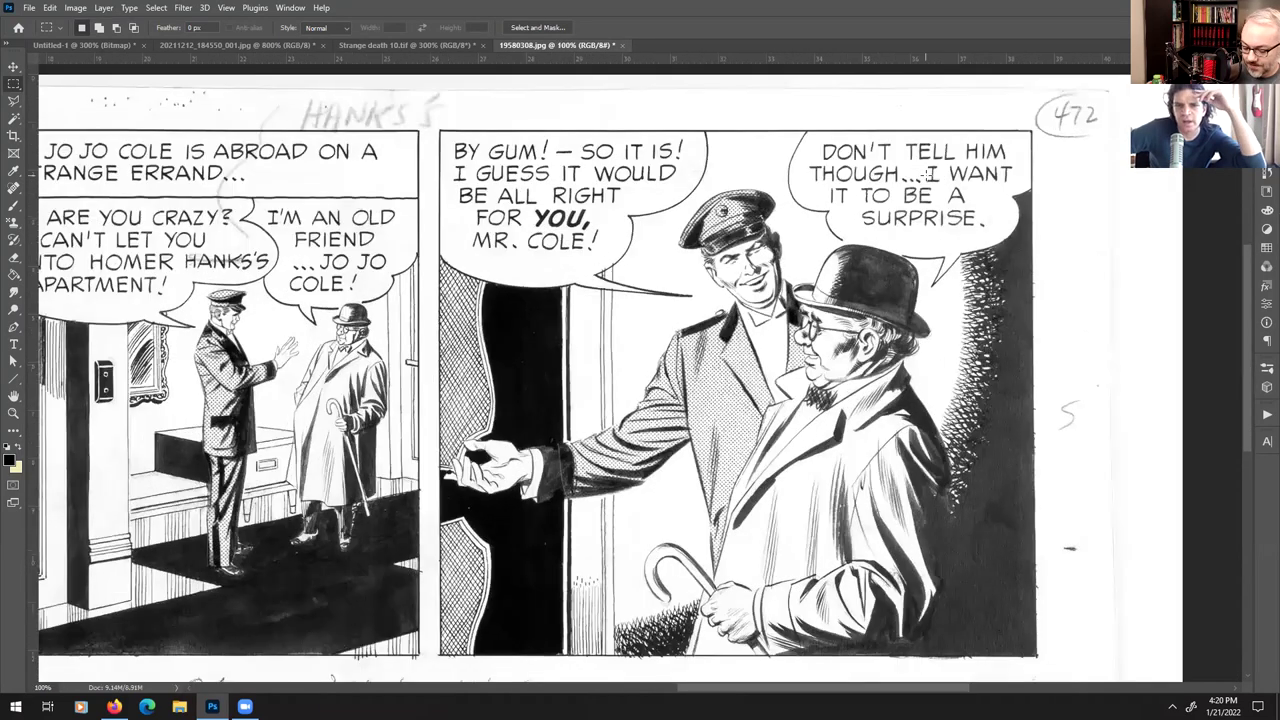
pyautogui.hotkey('ctrl', 'z')
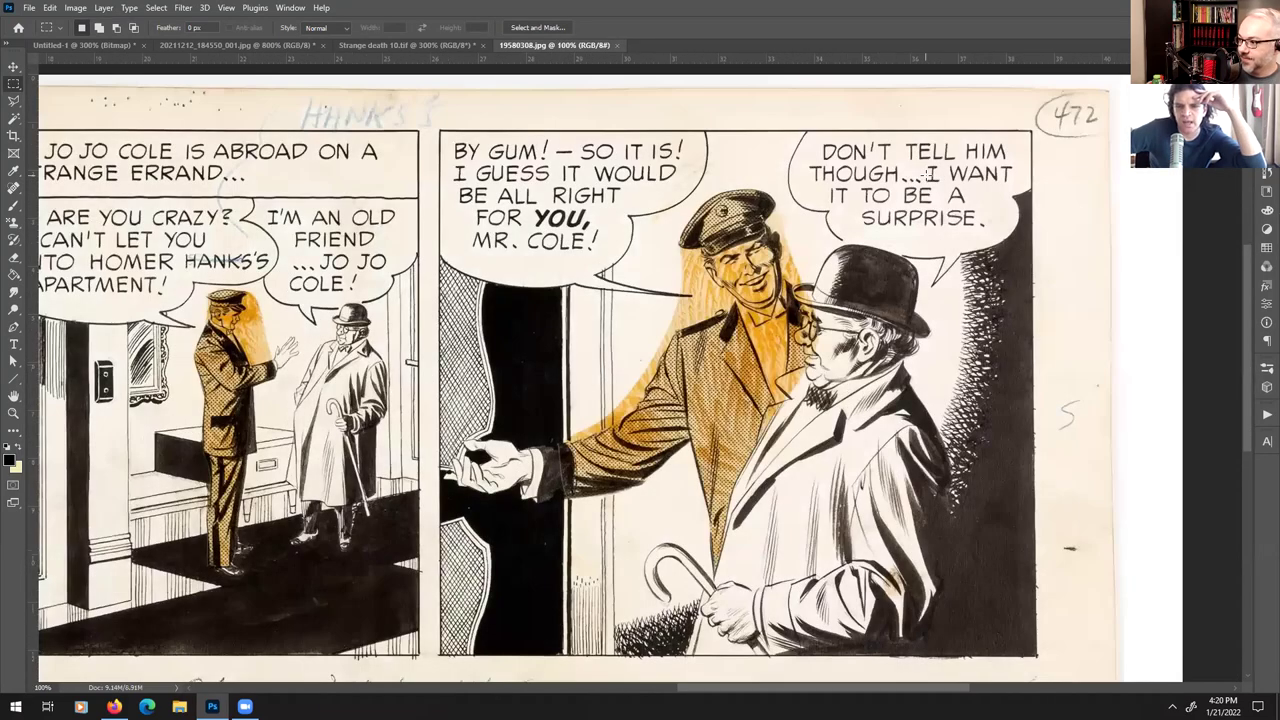
pyautogui.click(1265, 173)
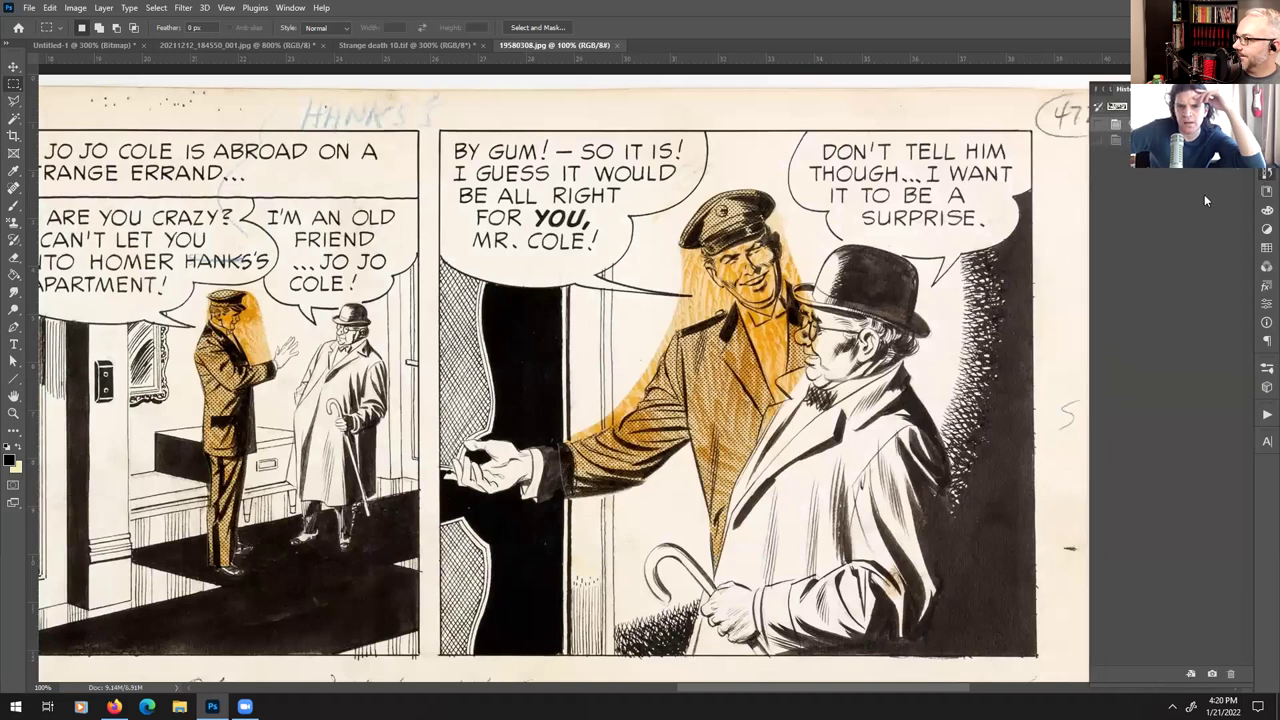
pyautogui.hotkey('ctrl', 'shift', 'z')
pyautogui.hotkey('ctrl', 'z')
pyautogui.hotkey('ctrl', 'shift', 'z')
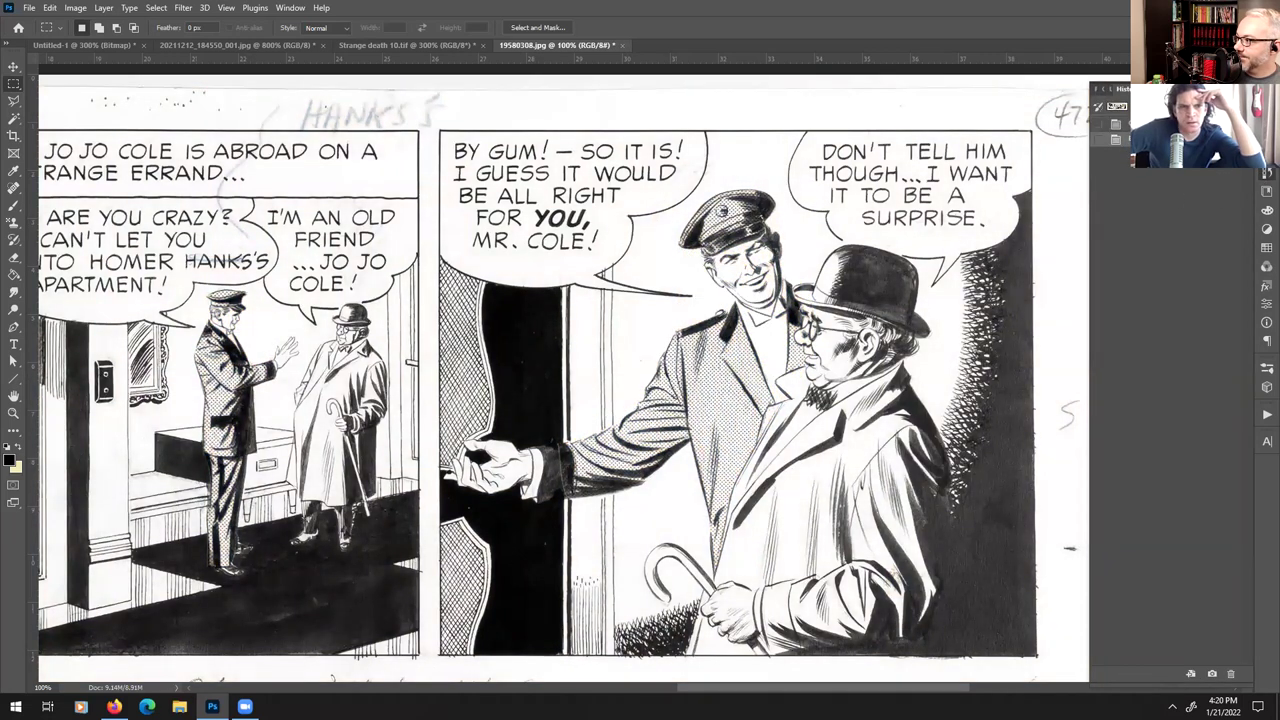
pyautogui.hotkey('ctrl', 'z')
pyautogui.hotkey('ctrl', 'shift', 'z')
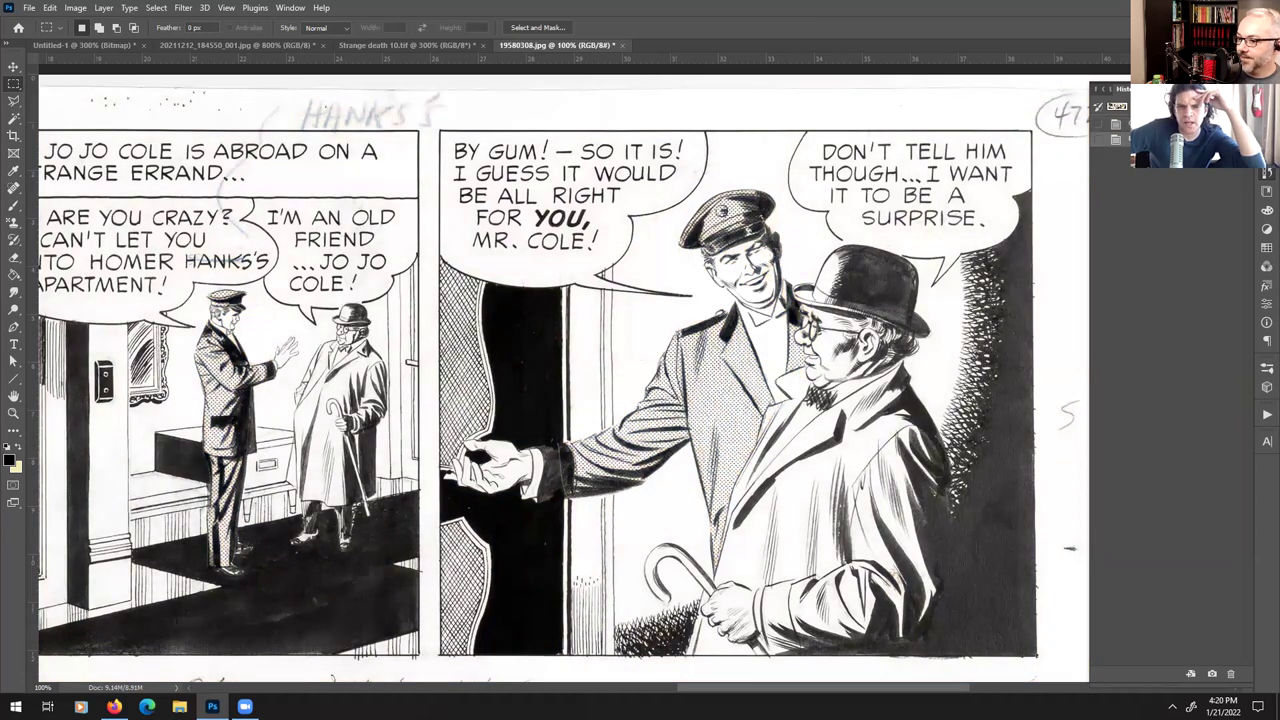
pyautogui.click(624, 45)
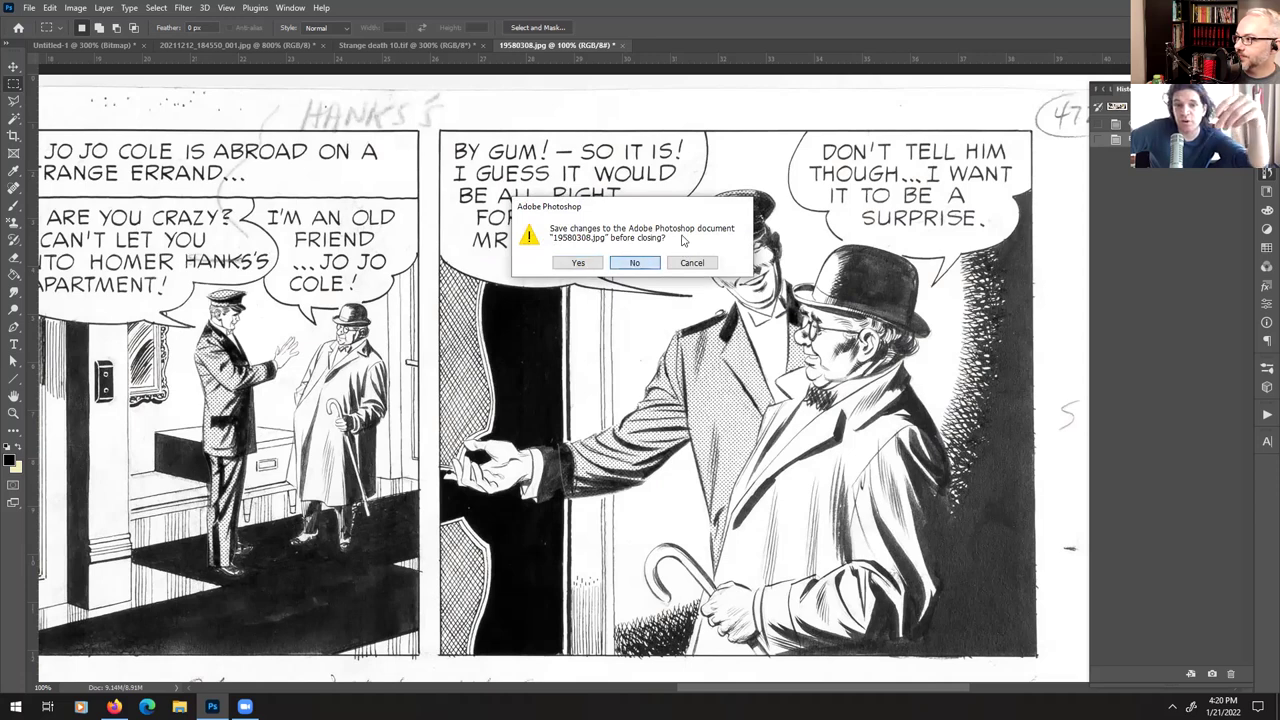
pyautogui.click(634, 262)
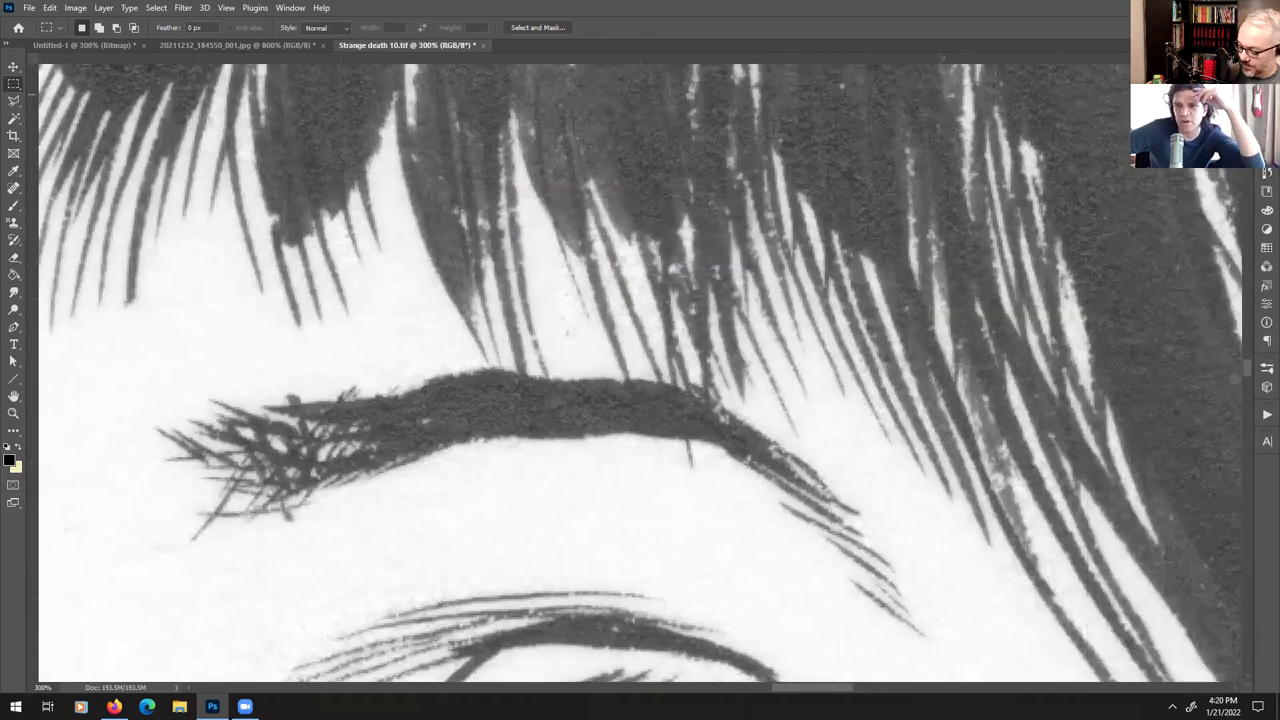
# - Bring the large panel of Strange death 10.tif into view at 33.3% and convert the image to Grayscale mode
pyautogui.hotkey('ctrl', '0')
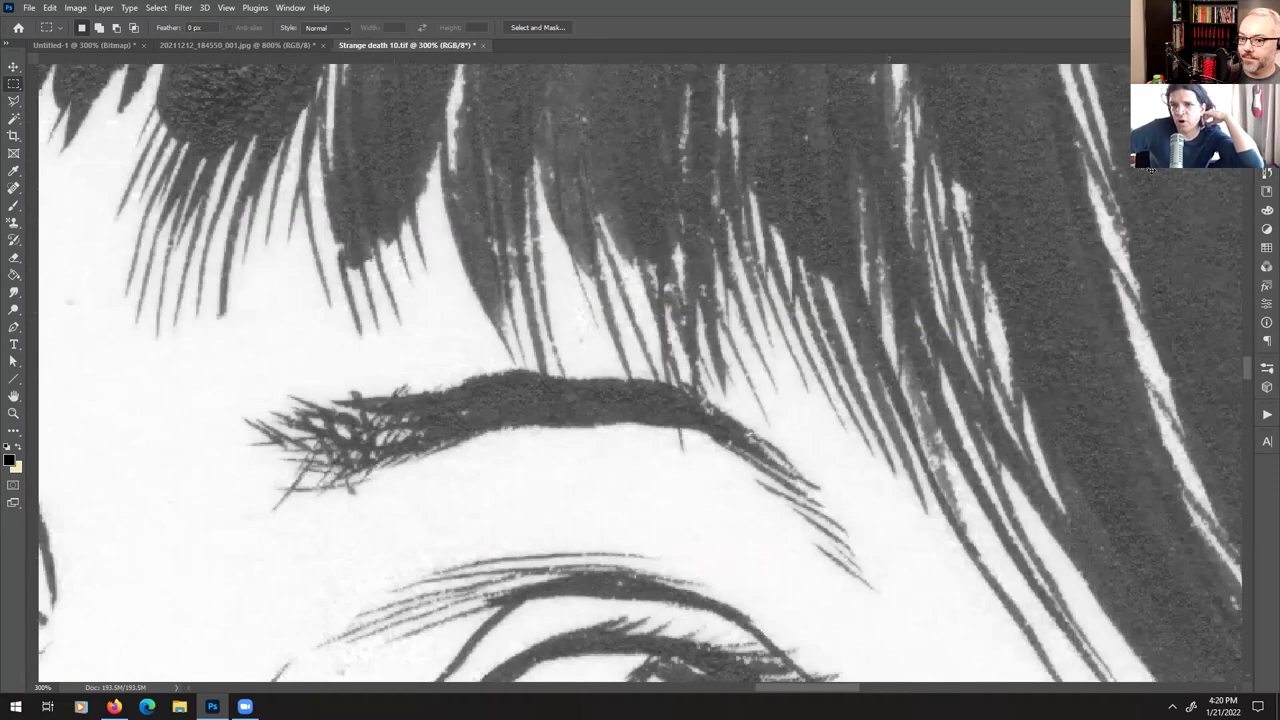
pyautogui.hotkey('ctrl', '-')
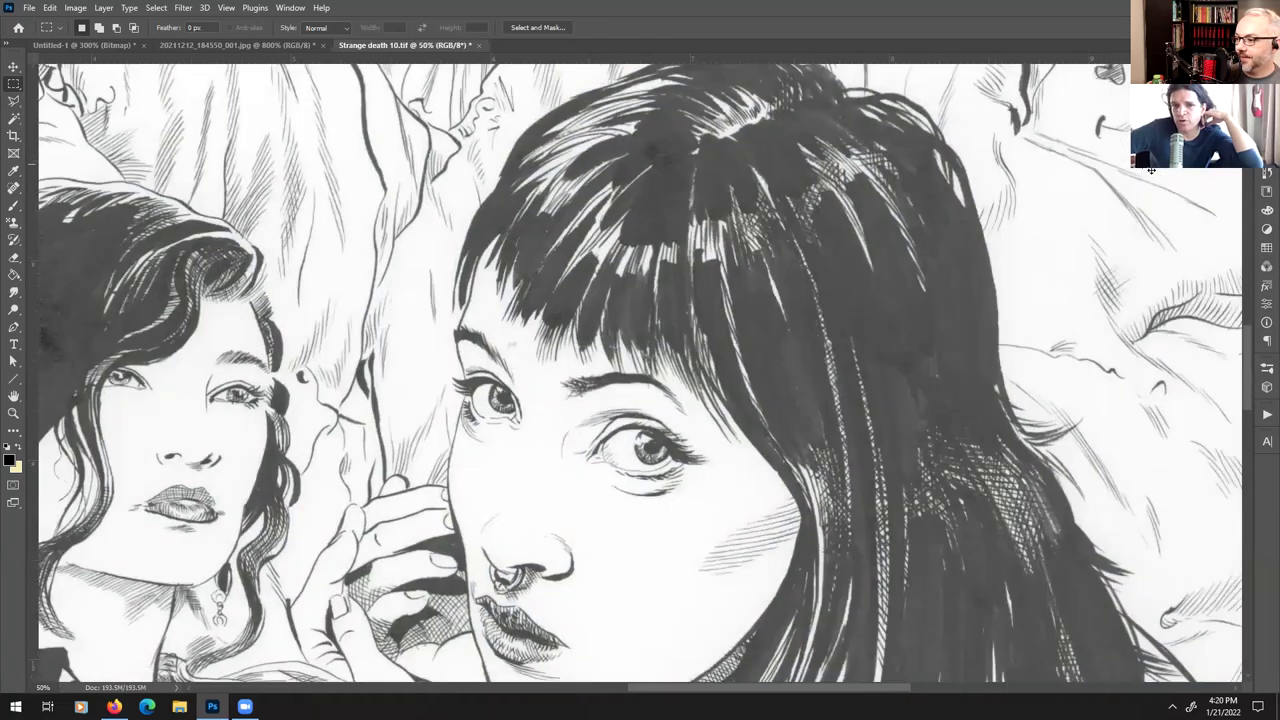
pyautogui.hotkey('ctrl', '-')
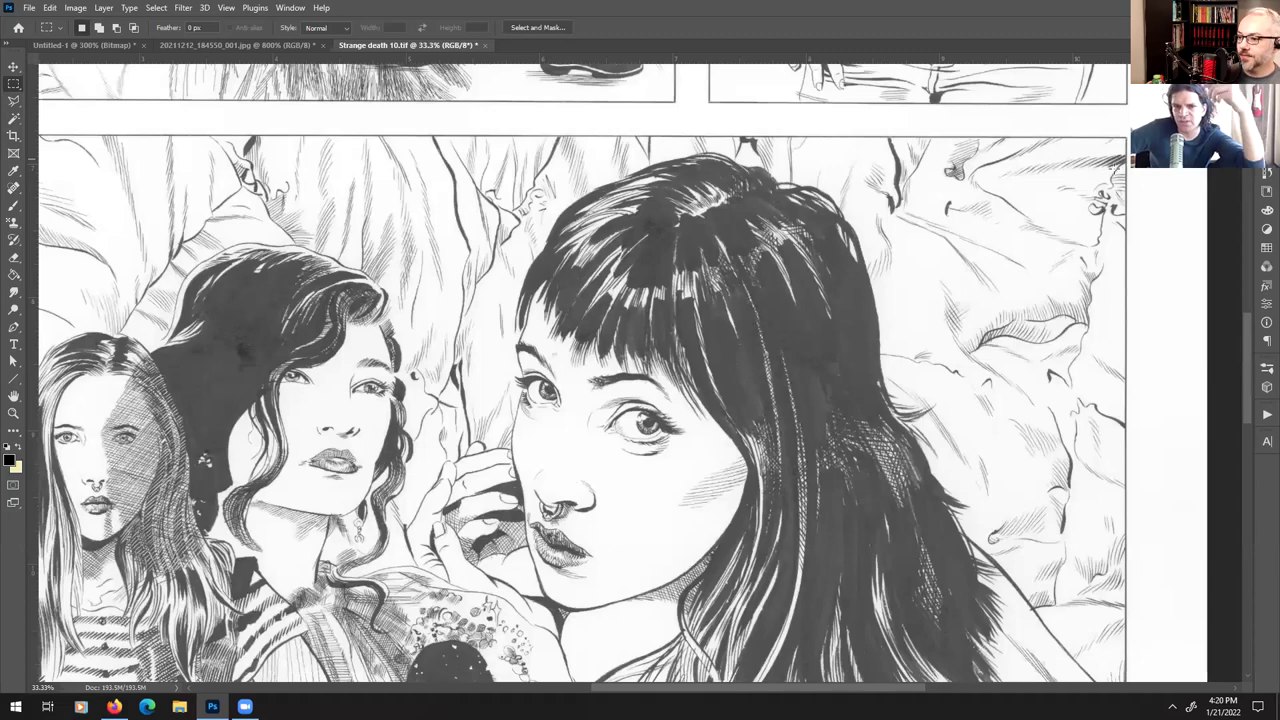
pyautogui.moveTo(648, 477); pyautogui.dragTo(595, 686)
pyautogui.moveTo(655, 435); pyautogui.dragTo(662, 527)
pyautogui.moveTo(533, 519); pyautogui.dragTo(433, 449)
pyautogui.click(75, 8)
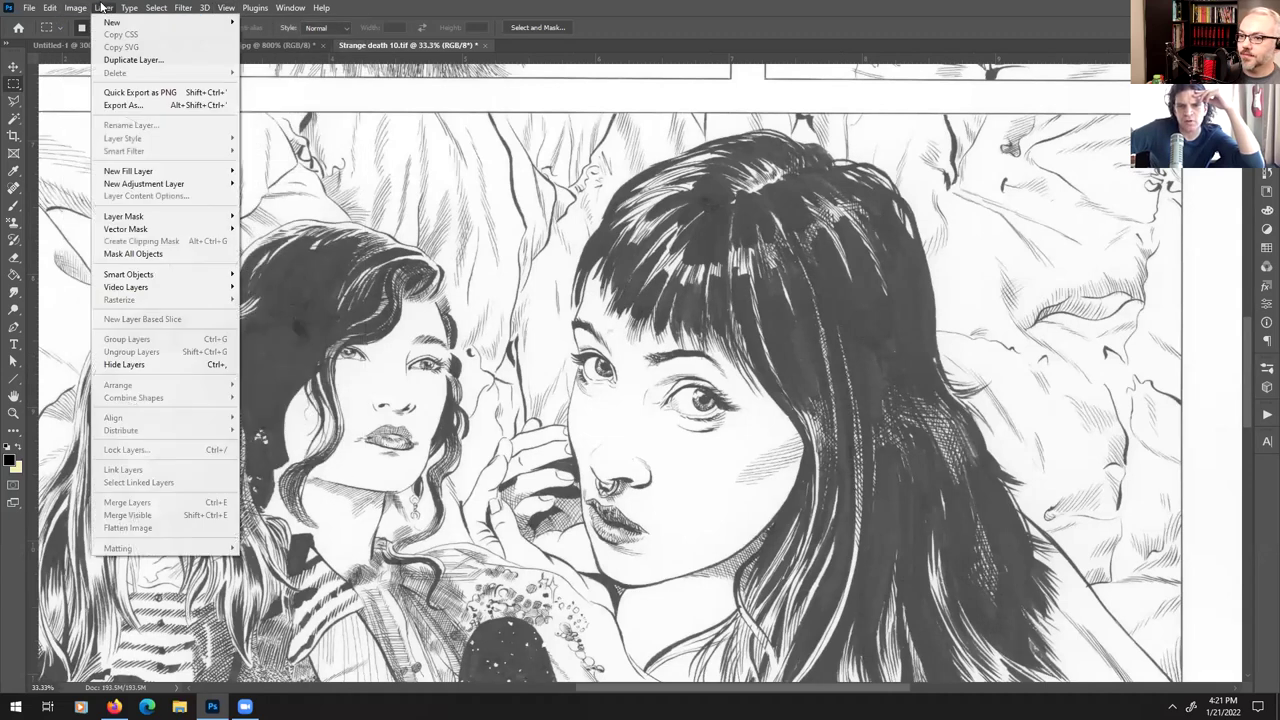
pyautogui.moveTo(88, 30)
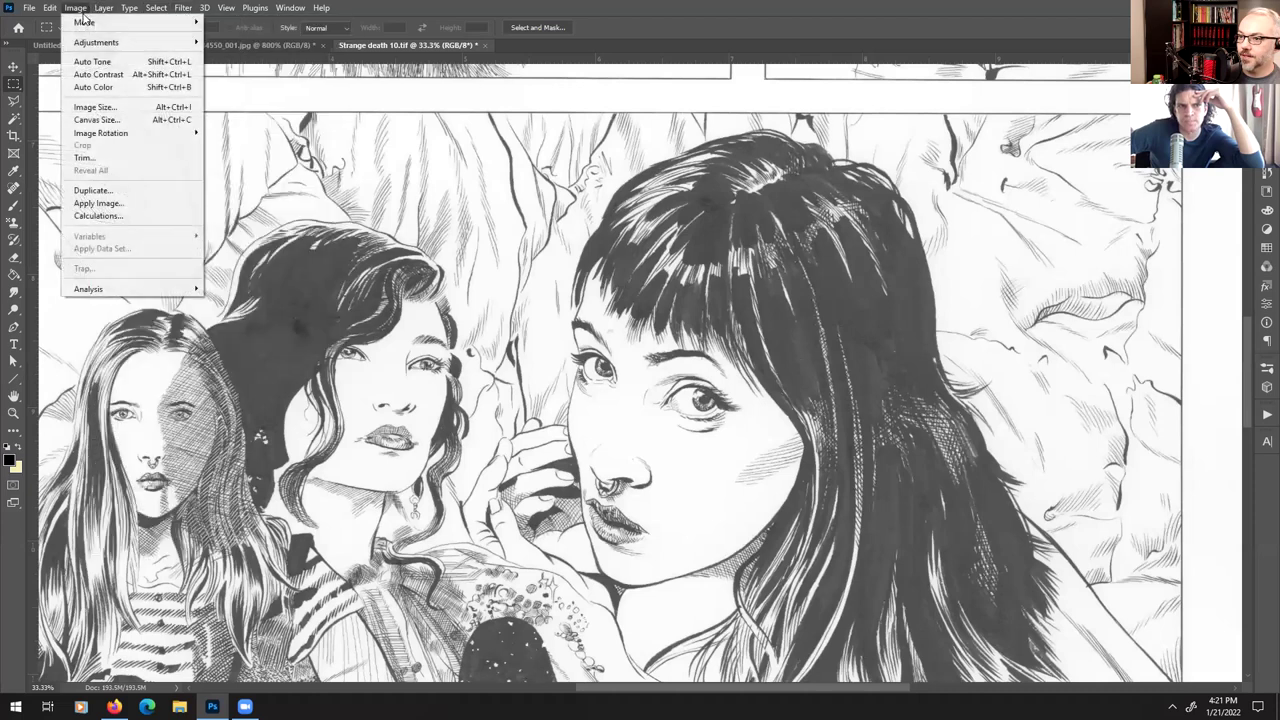
pyautogui.moveTo(143, 24)
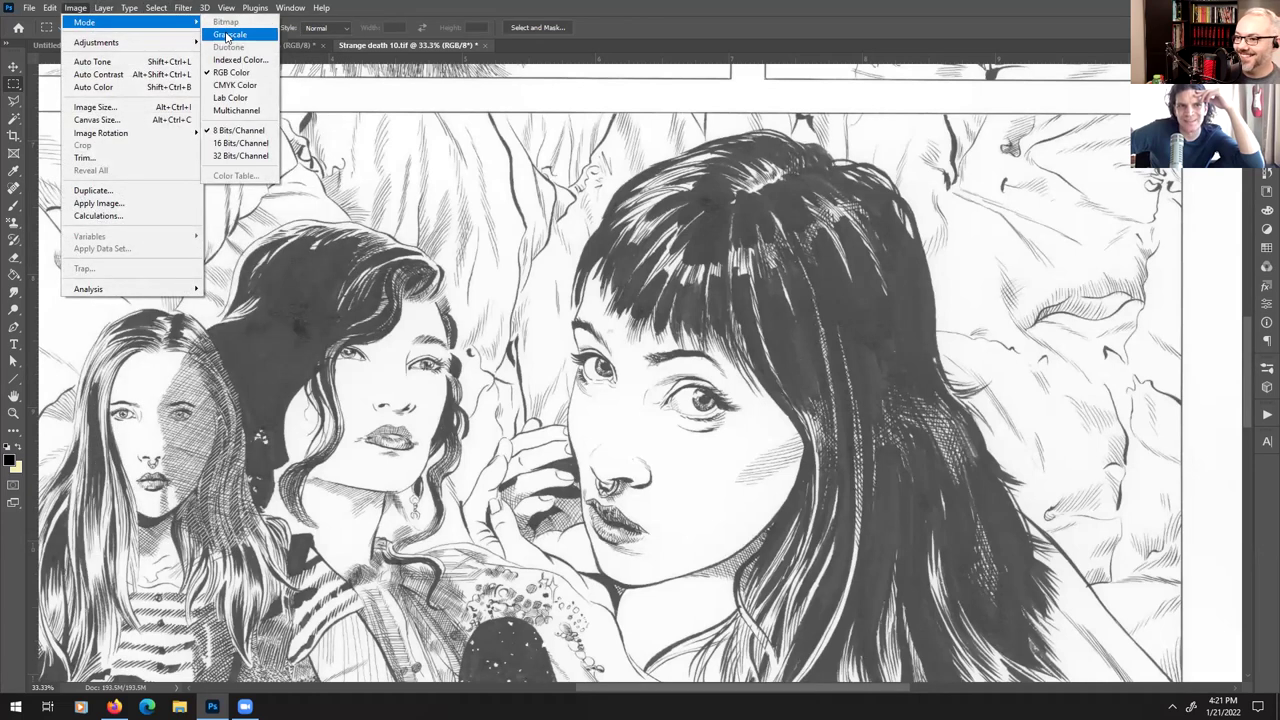
pyautogui.click(229, 34)
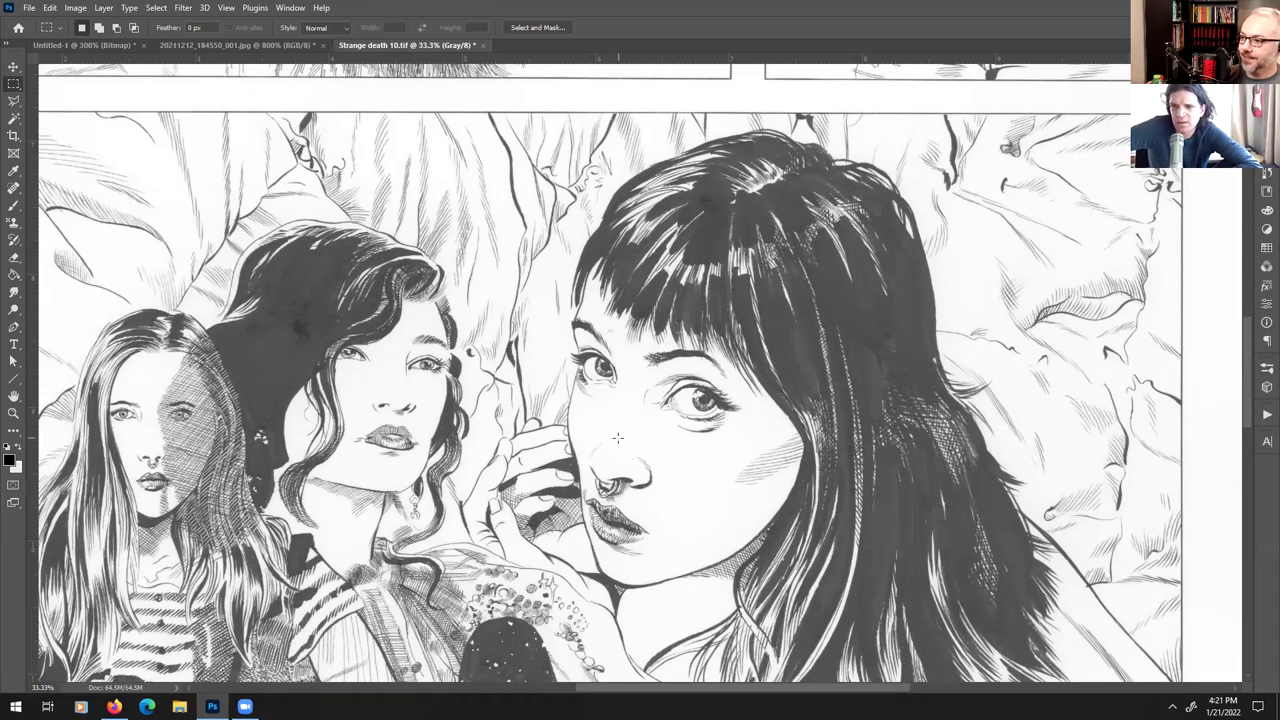
# - Compare the document size between the Black & White and Grayscale history states, ending on the Black & White state
pyautogui.moveTo(519, 342); pyautogui.dragTo(543, 372)
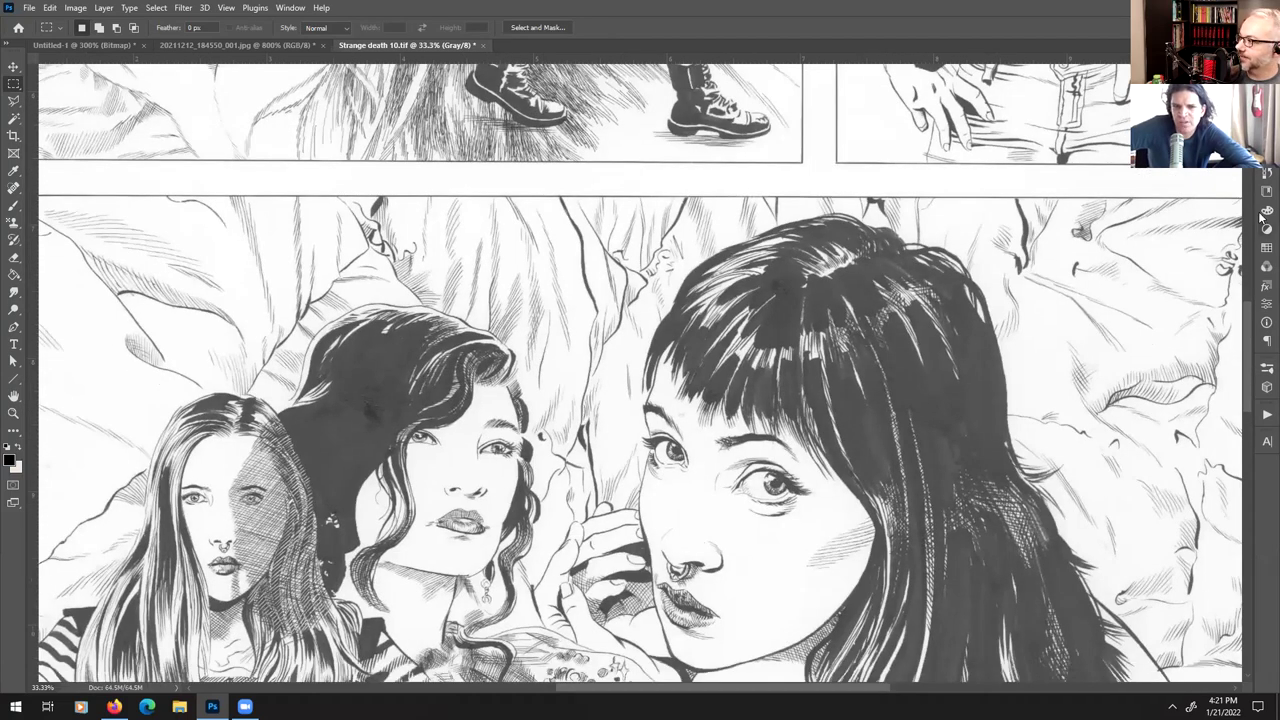
pyautogui.click(1263, 194)
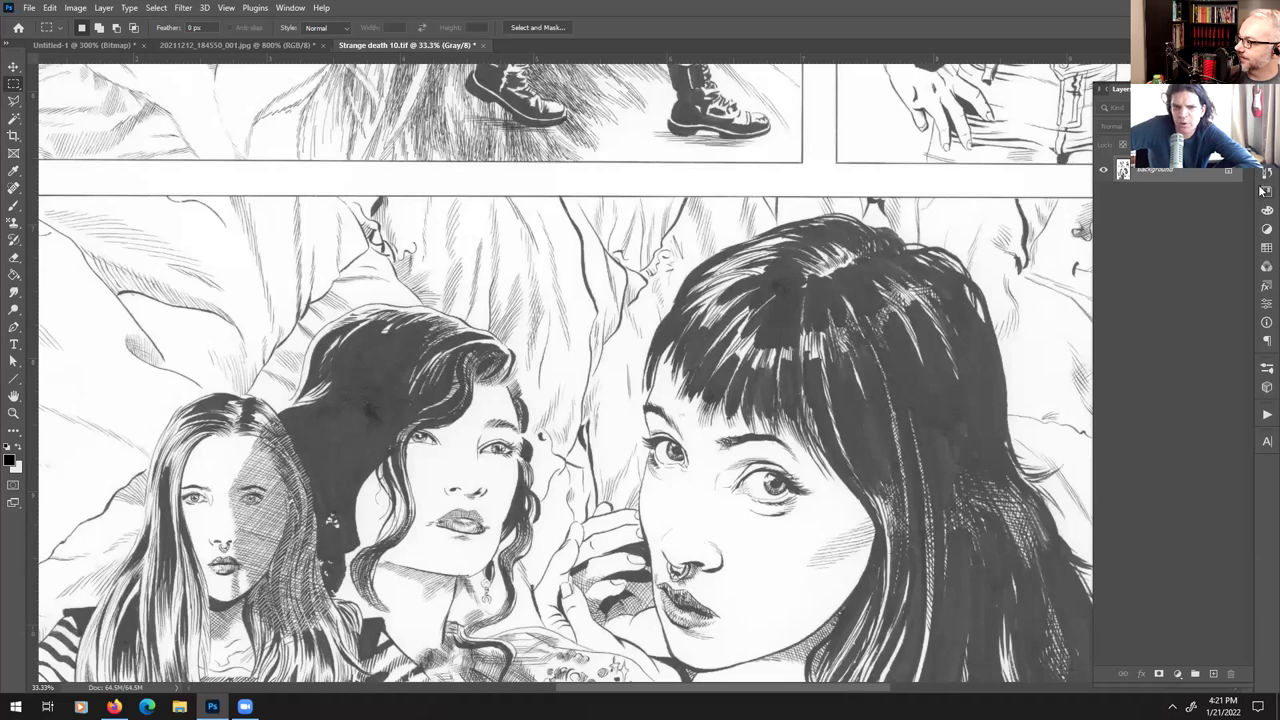
pyautogui.click(1264, 191)
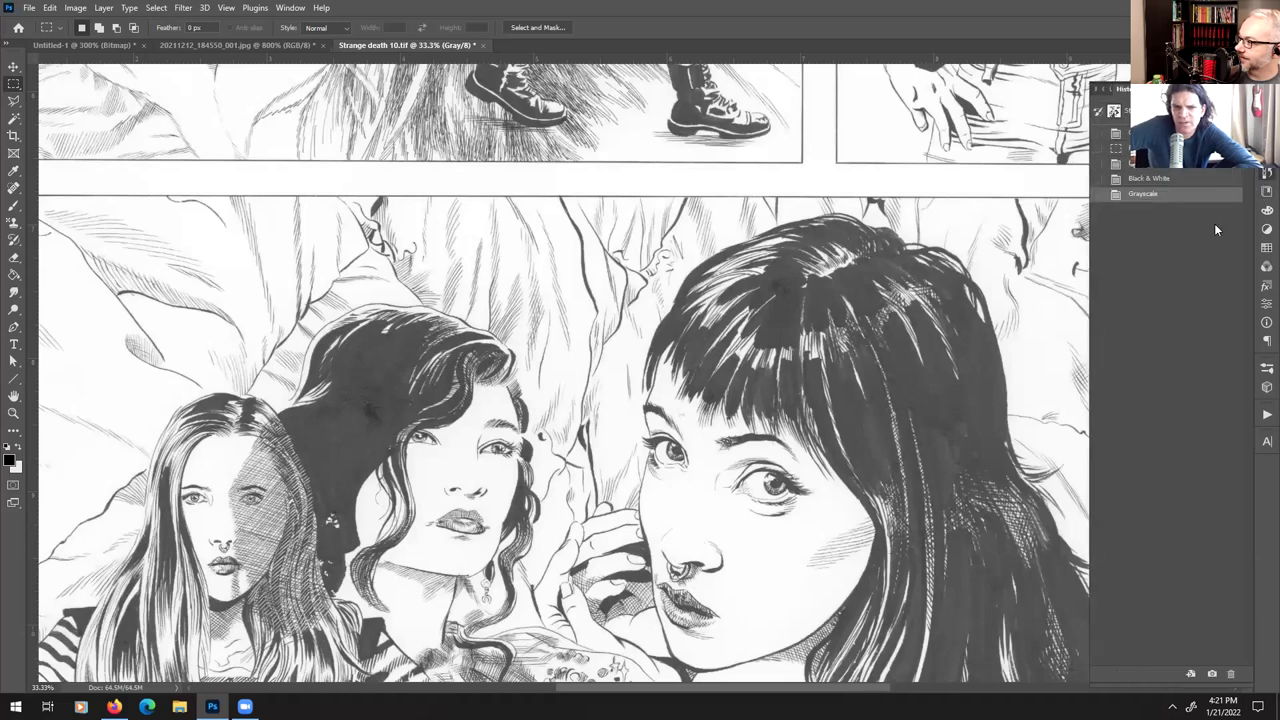
pyautogui.click(1150, 179)
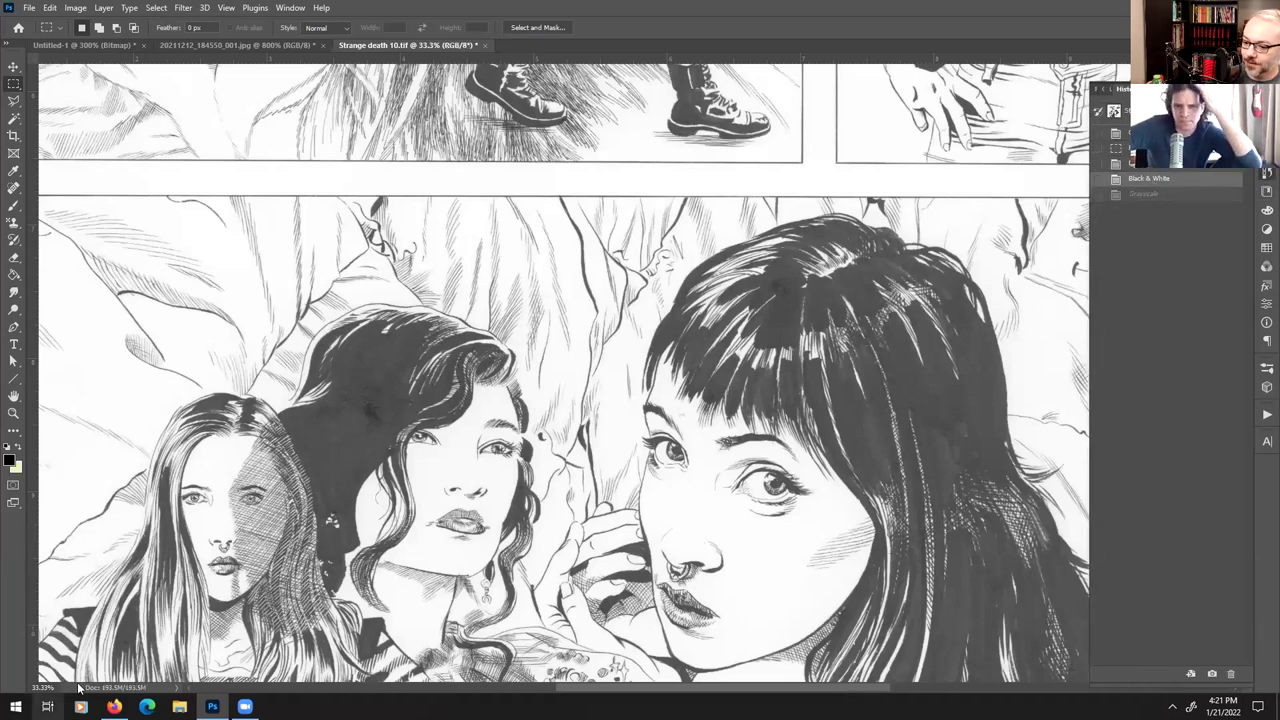
pyautogui.click(1142, 194)
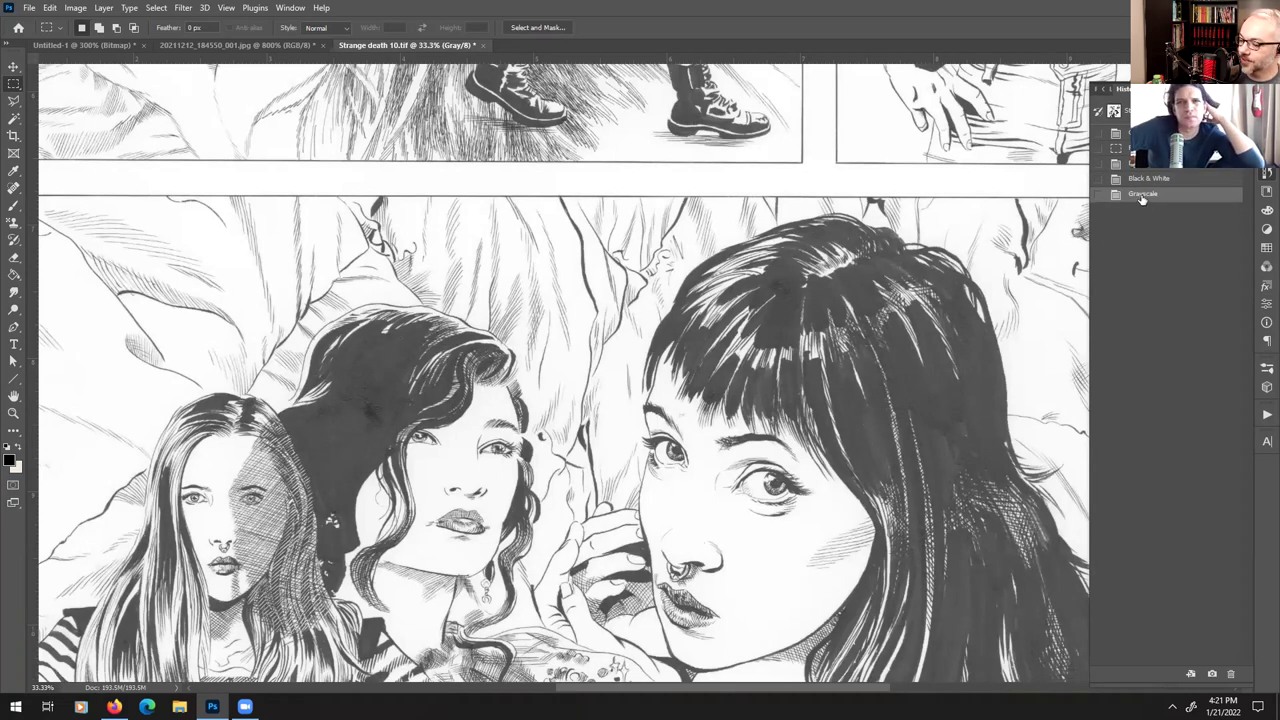
pyautogui.click(1149, 182)
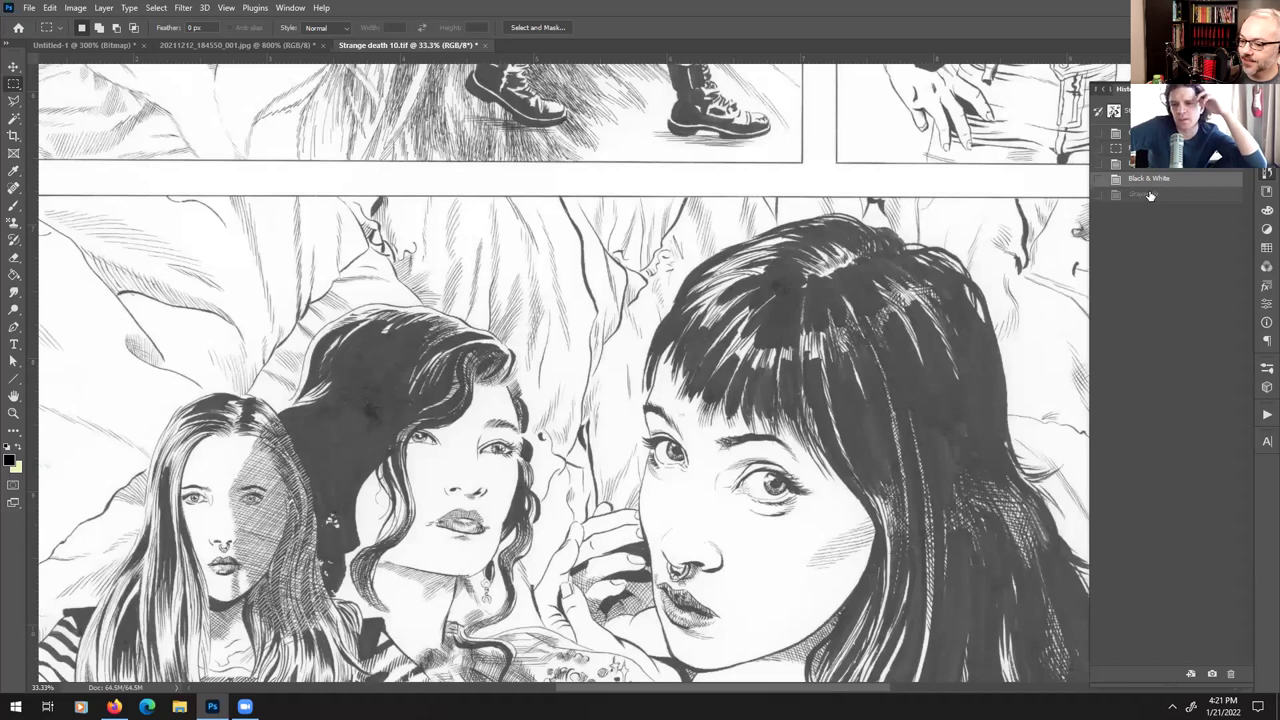
pyautogui.click(1148, 194)
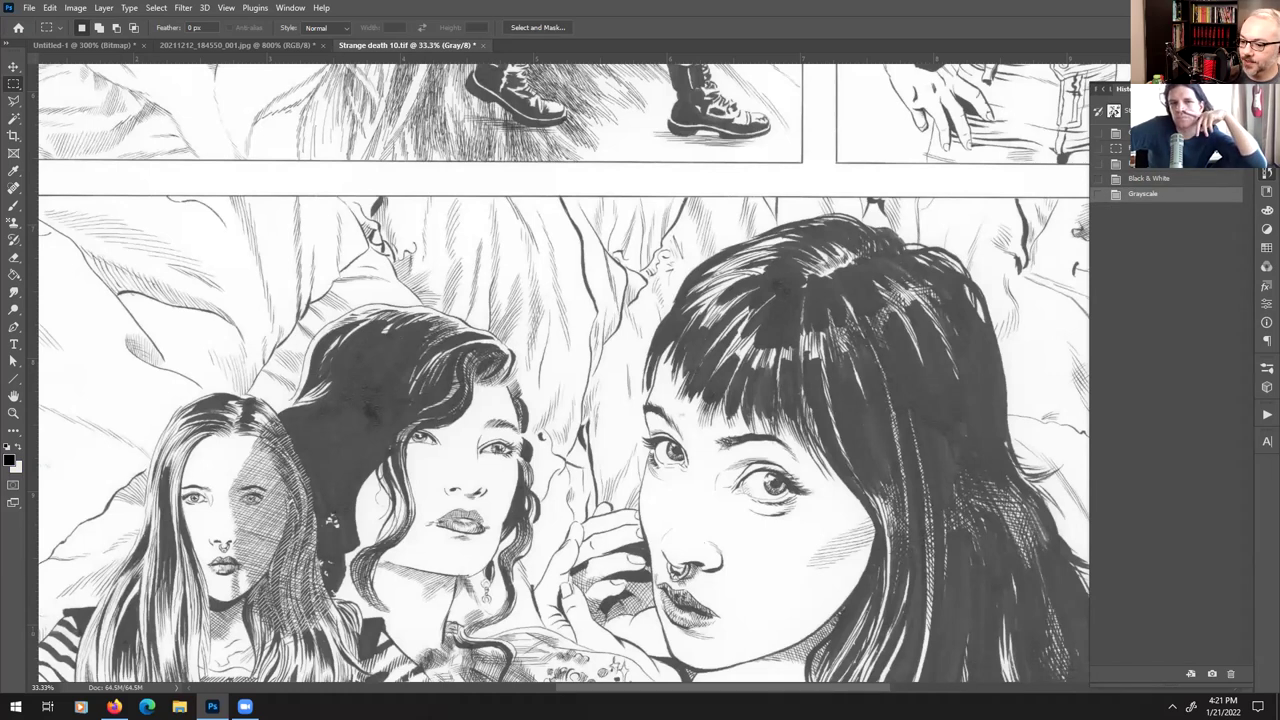
pyautogui.click(1155, 180)
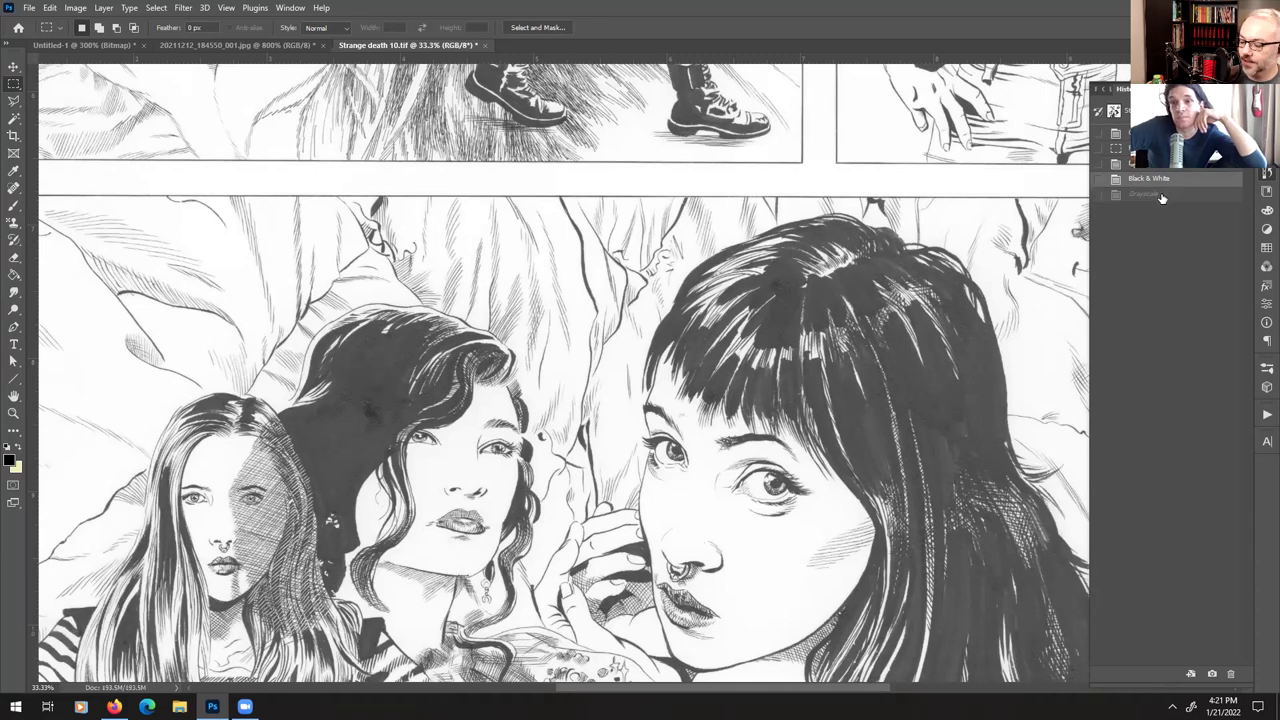
# - Restore the Grayscale history state and examine the ink lines around the large woman's eye and nose at 200%
pyautogui.click(1161, 195)
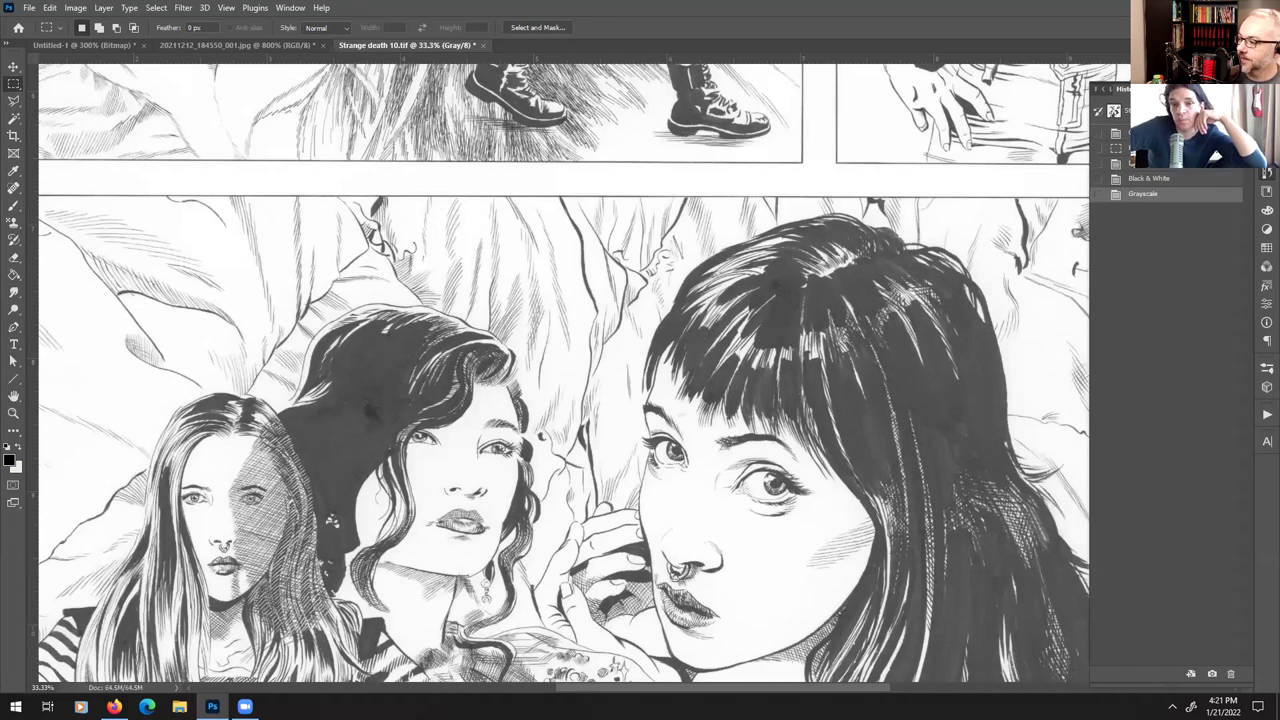
pyautogui.click(1228, 89)
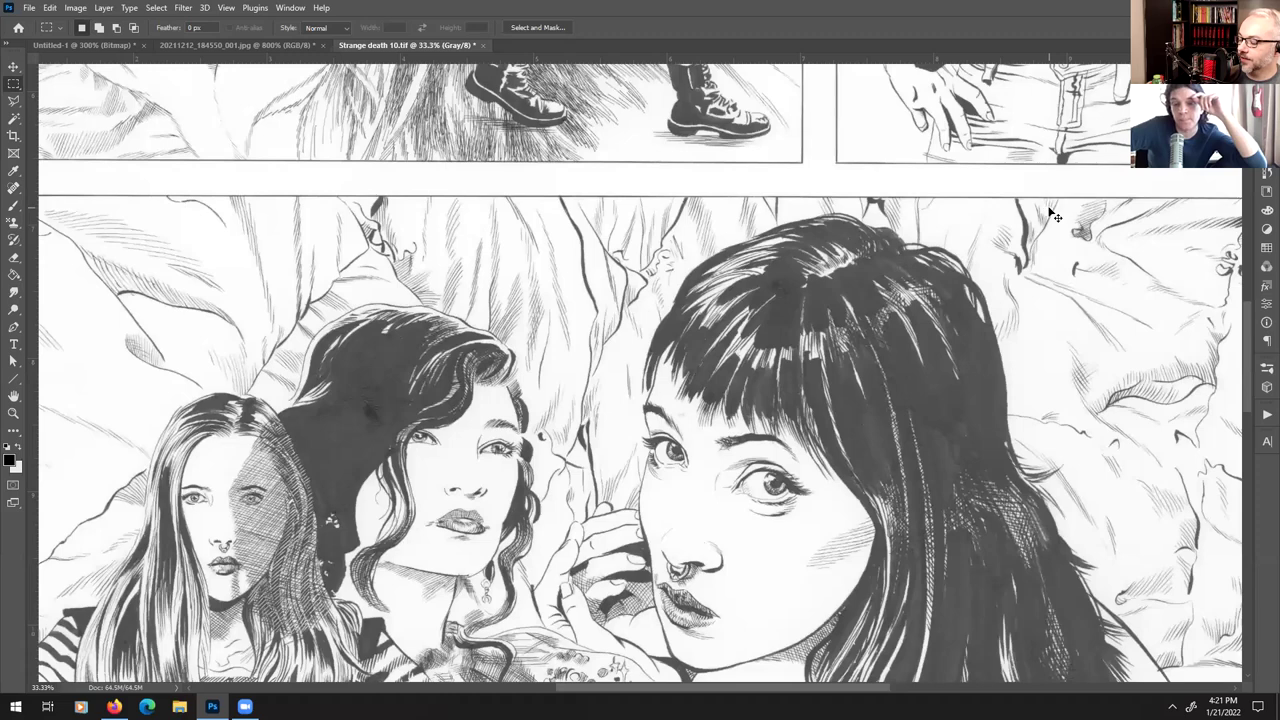
pyautogui.hotkey('ctrl', '+')
pyautogui.hotkey('ctrl', '+')
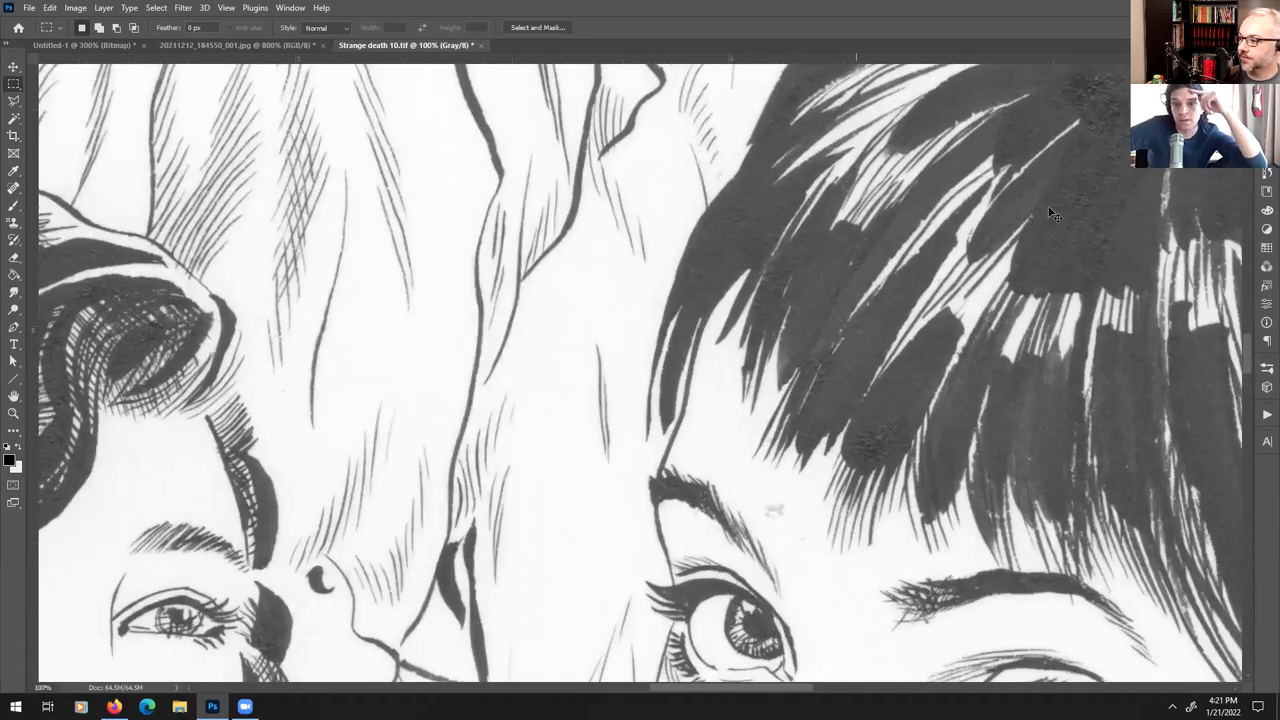
pyautogui.hotkey('ctrl', '+')
pyautogui.moveTo(885, 613); pyautogui.dragTo(686, 210)
pyautogui.moveTo(803, 474); pyautogui.dragTo(663, 194)
pyautogui.moveTo(692, 370); pyautogui.dragTo(646, 371)
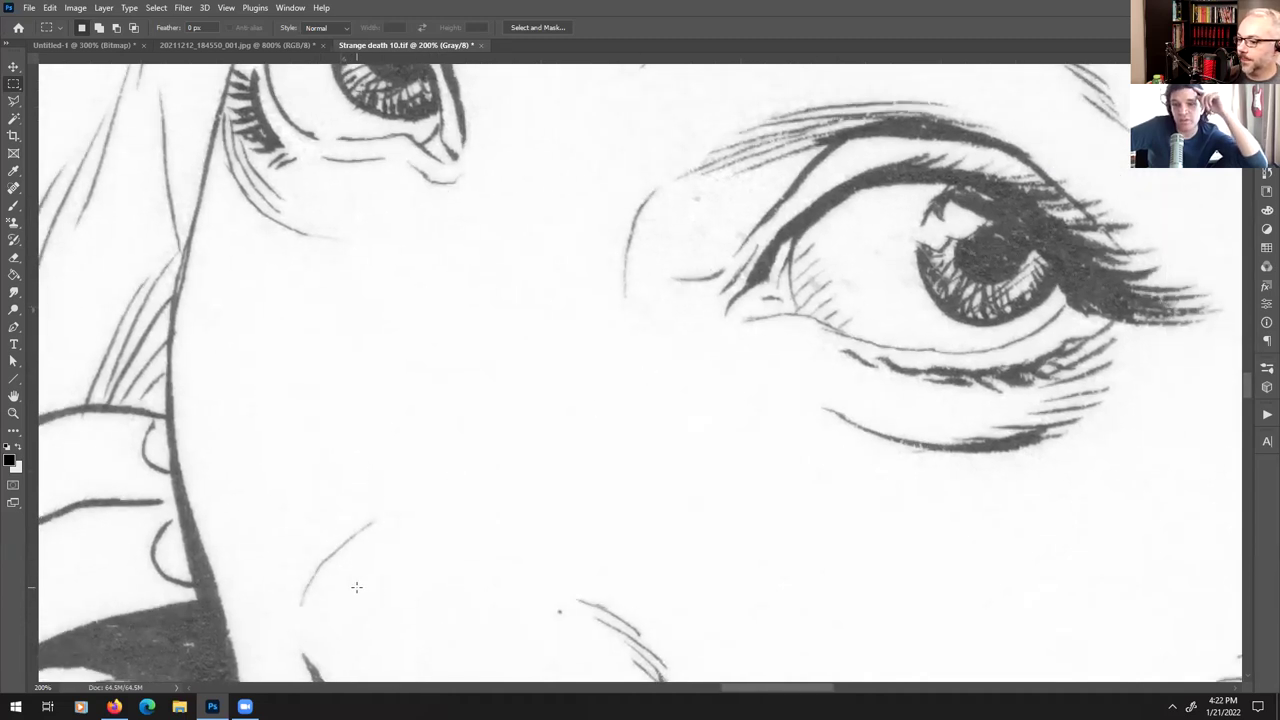
pyautogui.moveTo(428, 588); pyautogui.dragTo(428, 538)
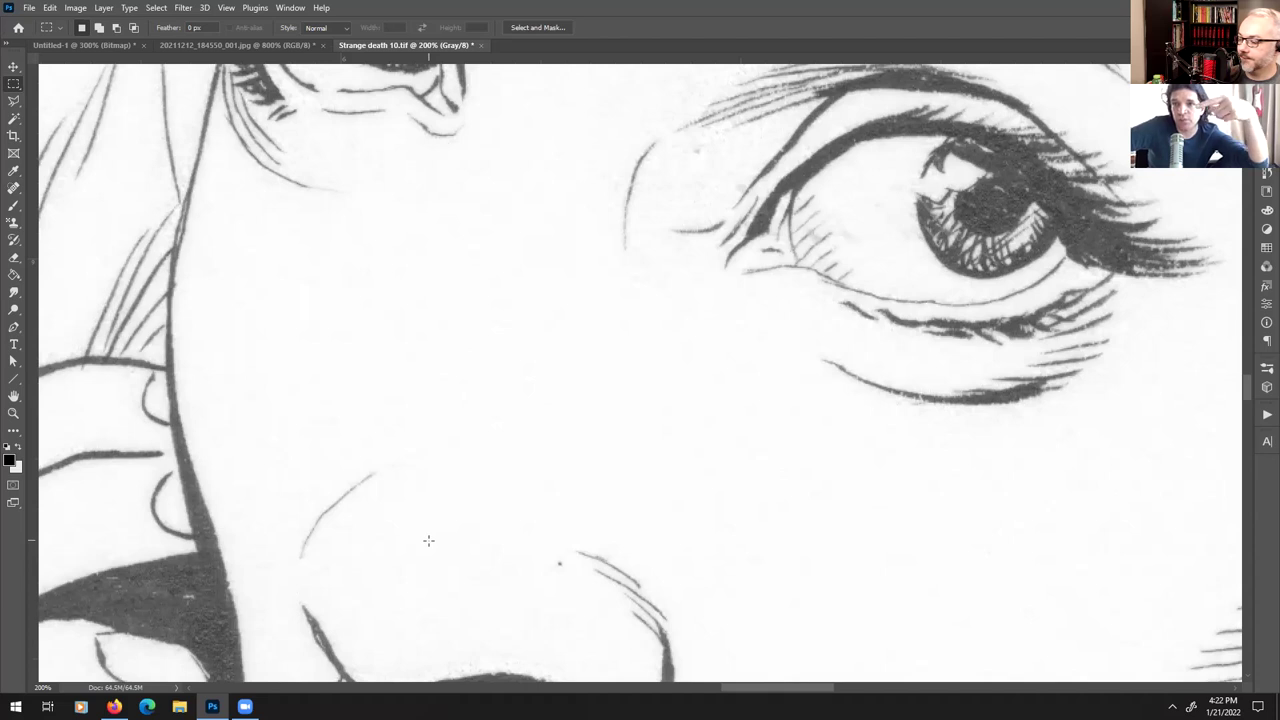
# - View the list of saved actions and the New Action settings, and close them without recording anything
pyautogui.click(1264, 442)
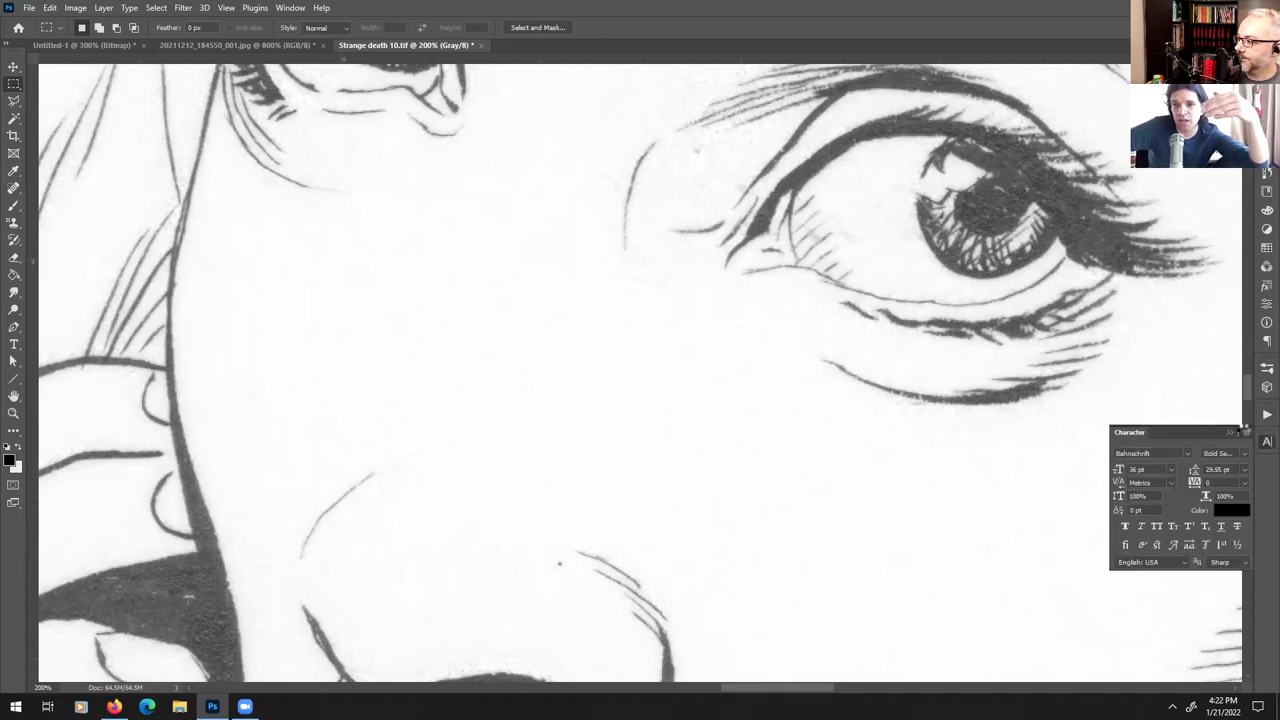
pyautogui.click(1233, 433)
pyautogui.click(1266, 414)
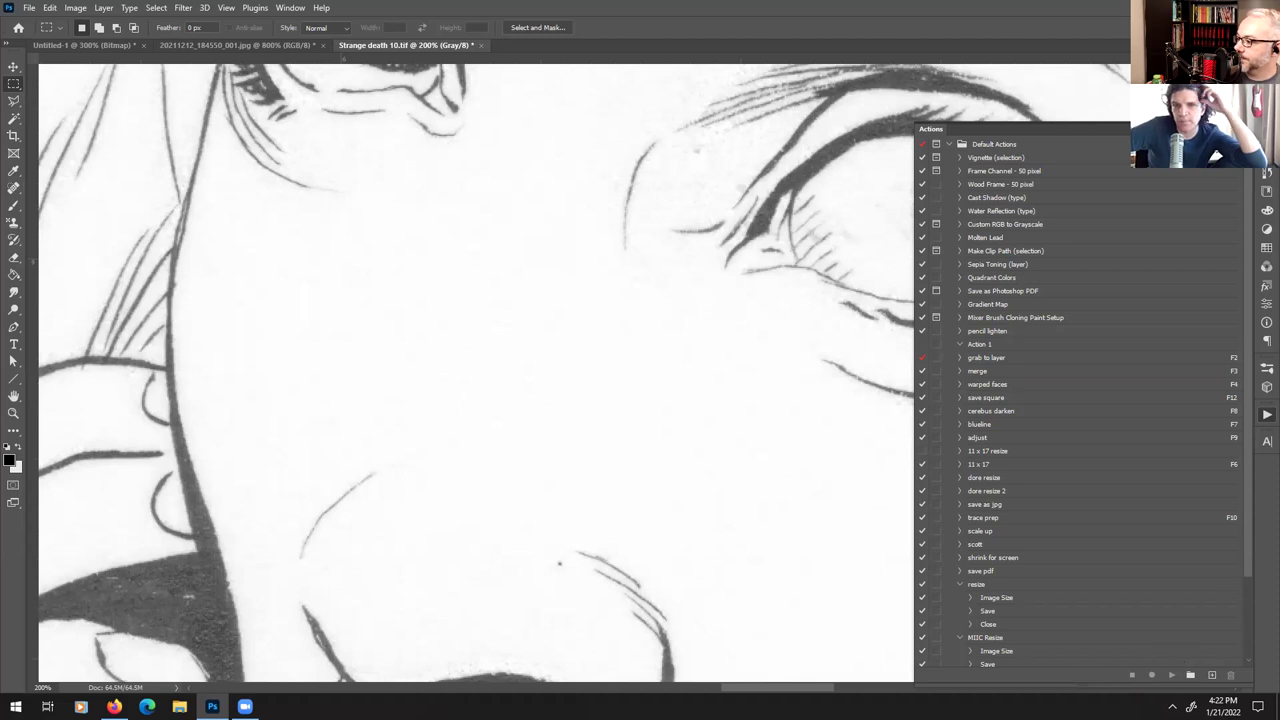
pyautogui.click(1210, 676)
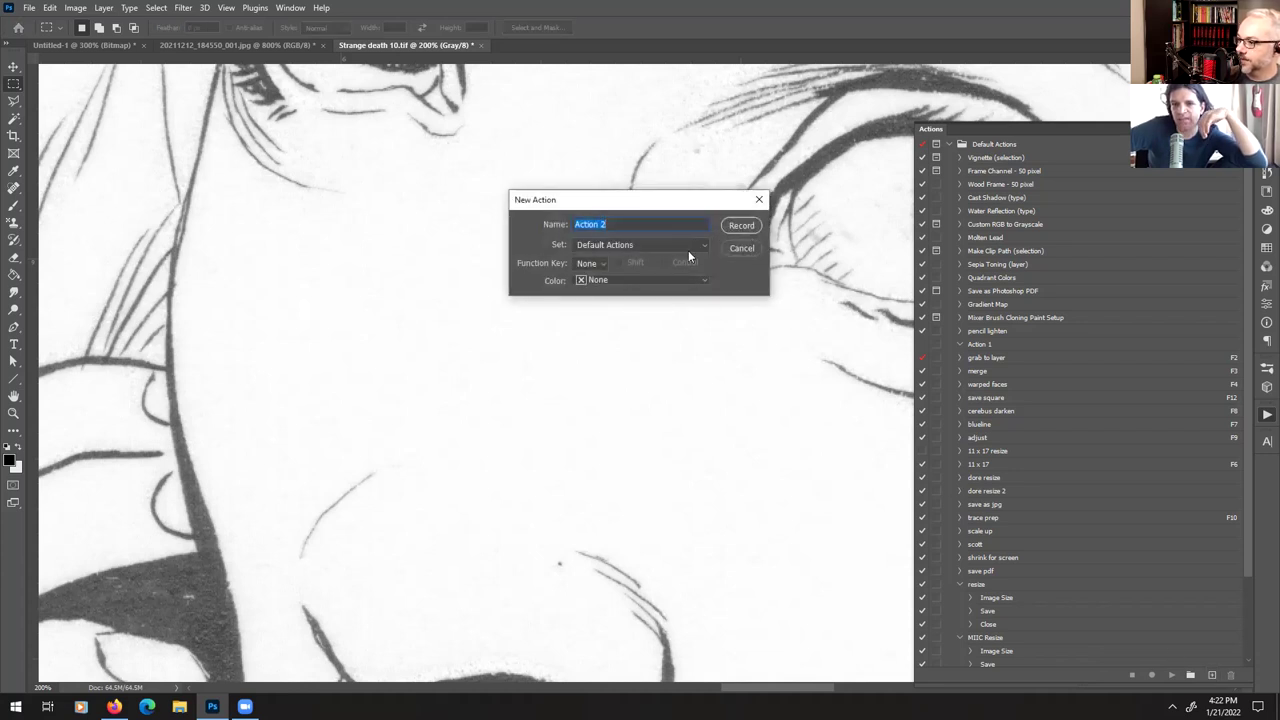
pyautogui.click(758, 246)
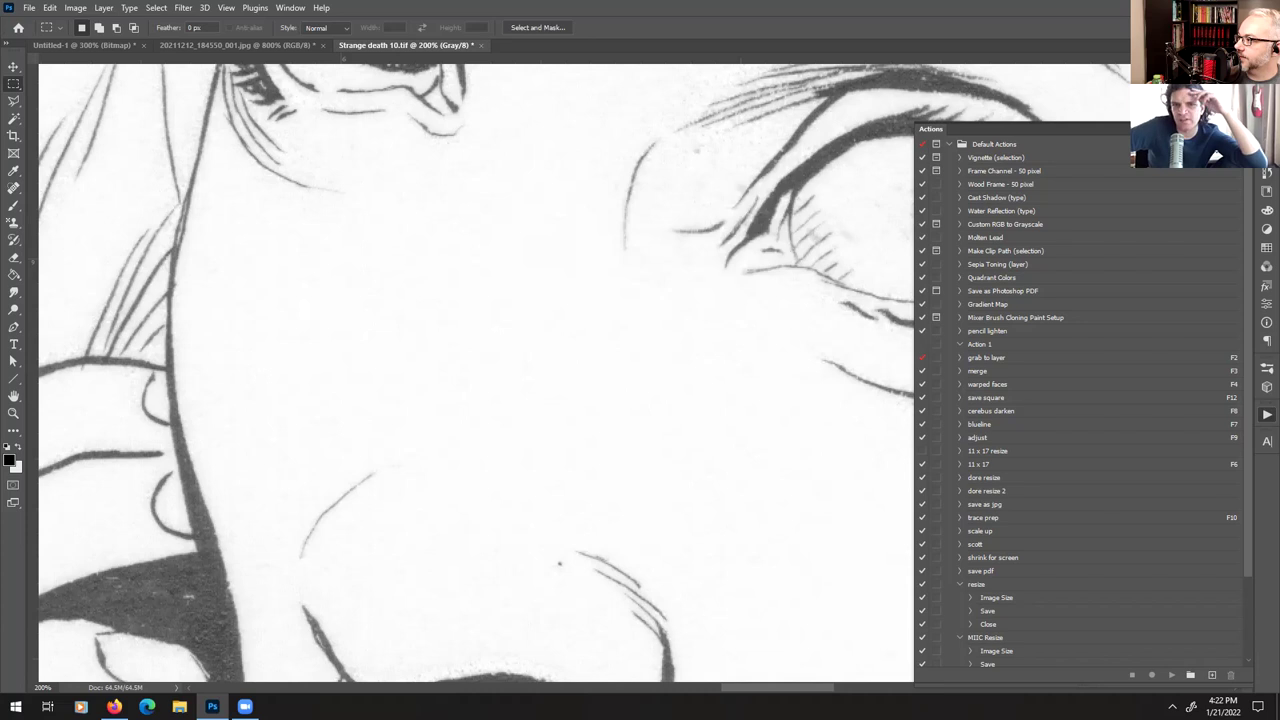
pyautogui.hotkey('alt', 'F9')
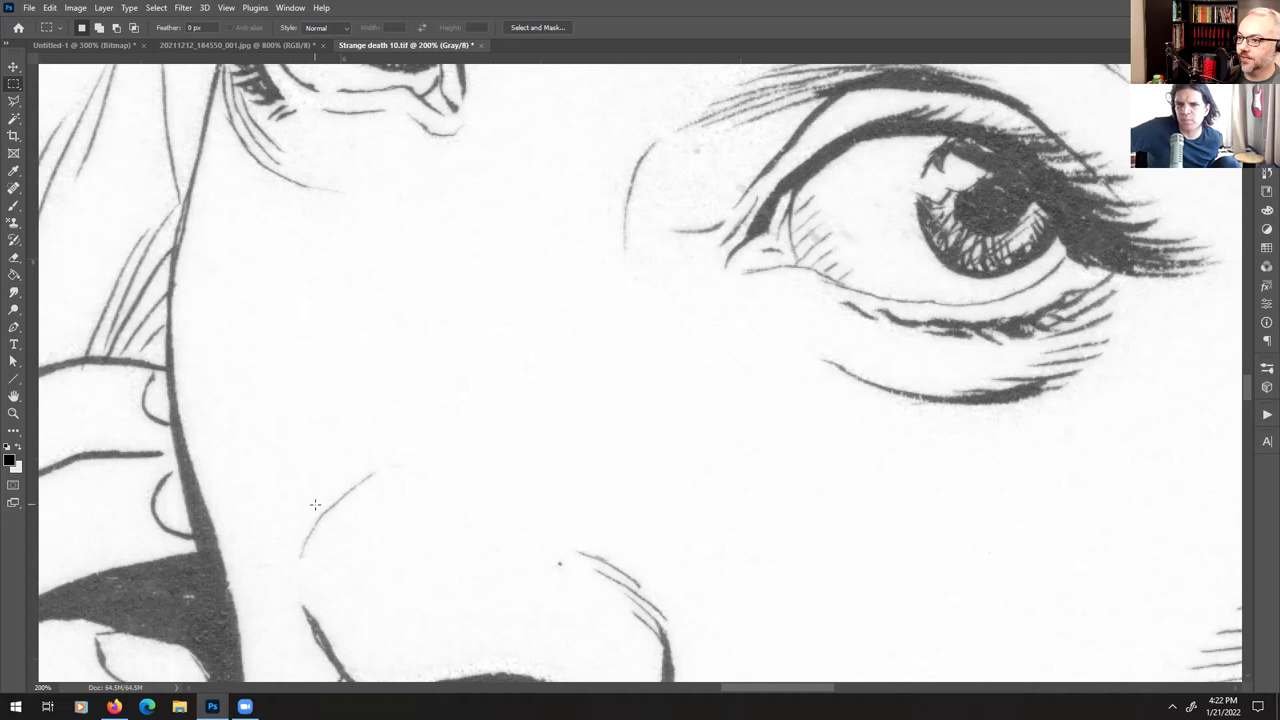
# - Start a Curves adjustment on the grayscale page and add a midpoint at input 49, output 49
pyautogui.click(83, 9)
pyautogui.click(83, 9)
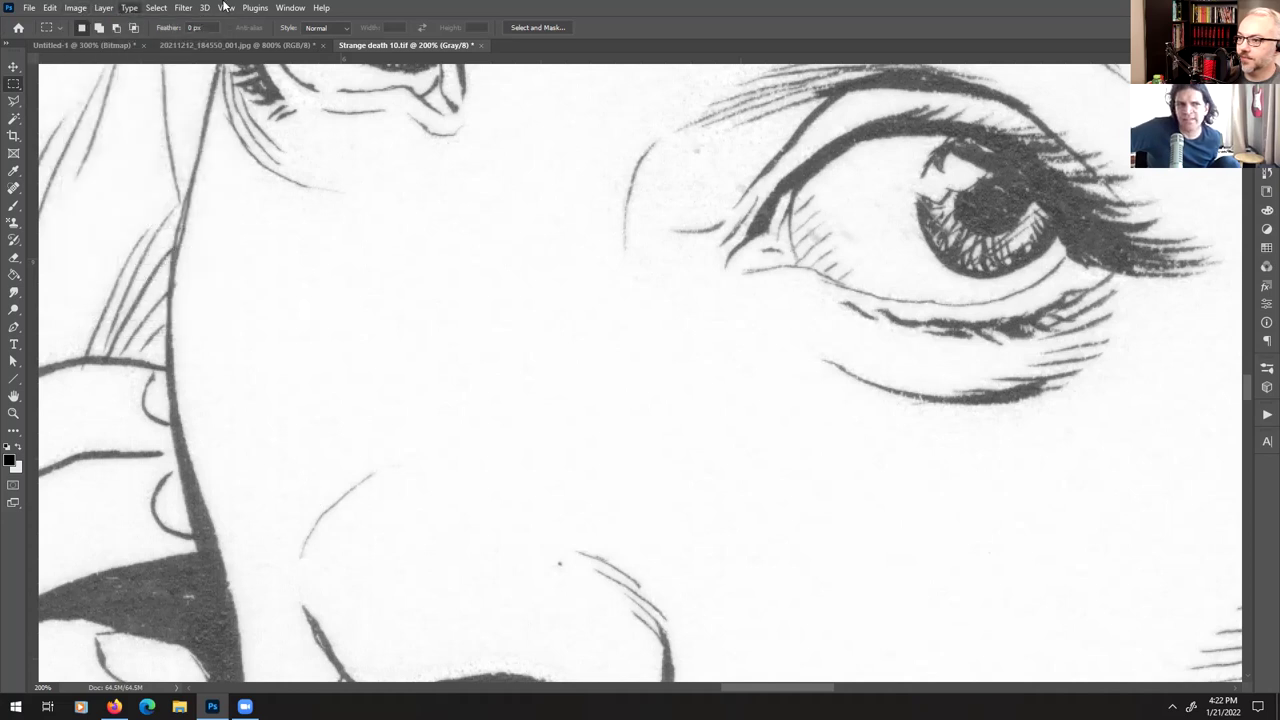
pyautogui.click(290, 8)
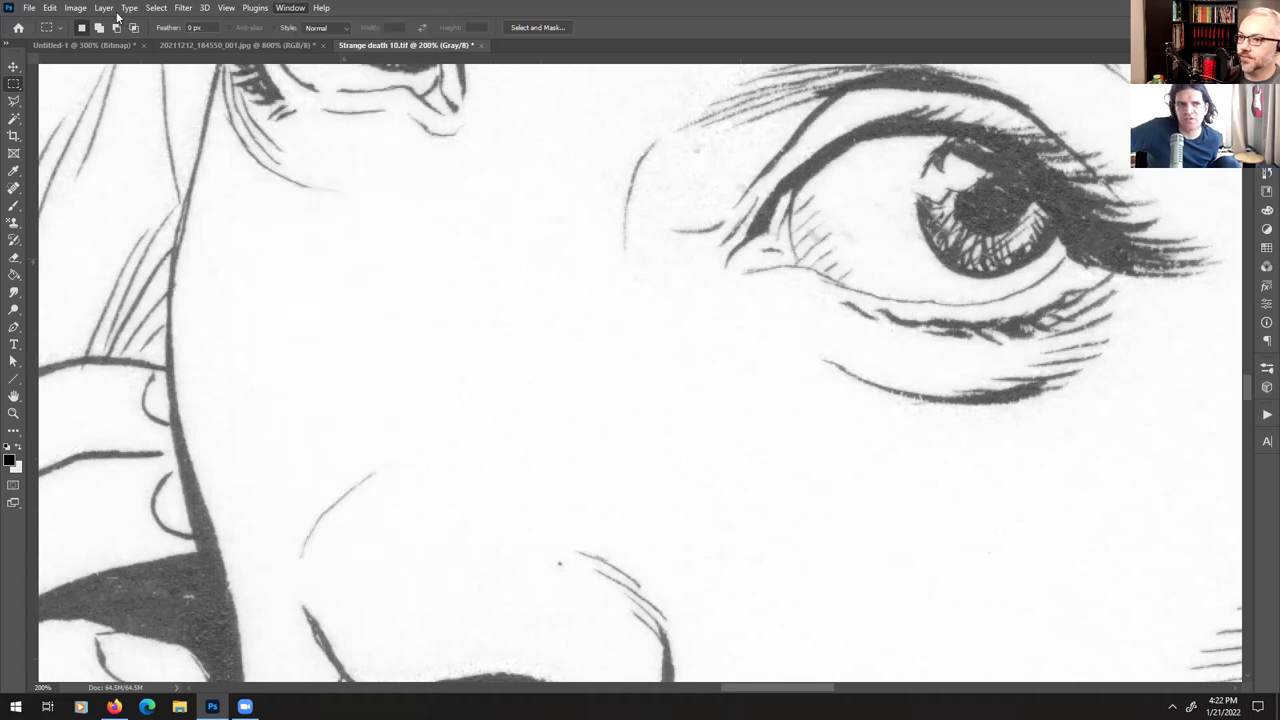
pyautogui.click(76, 8)
pyautogui.moveTo(102, 46)
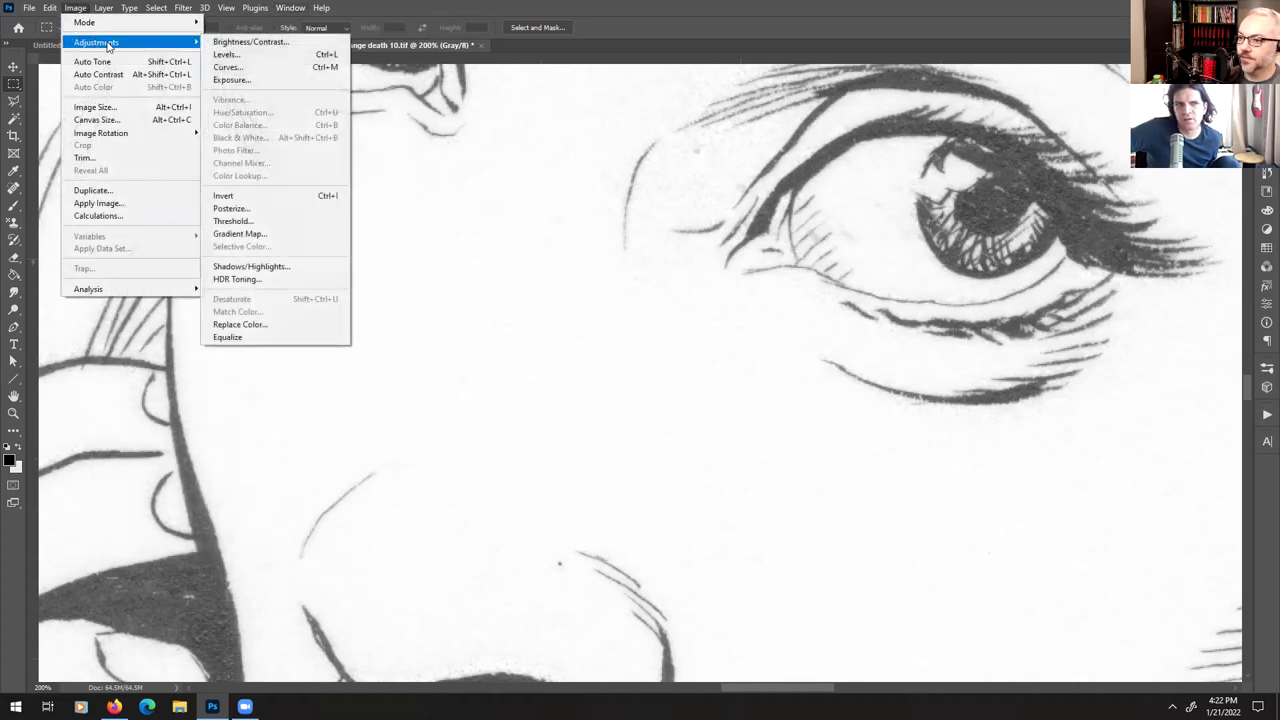
pyautogui.click(237, 66)
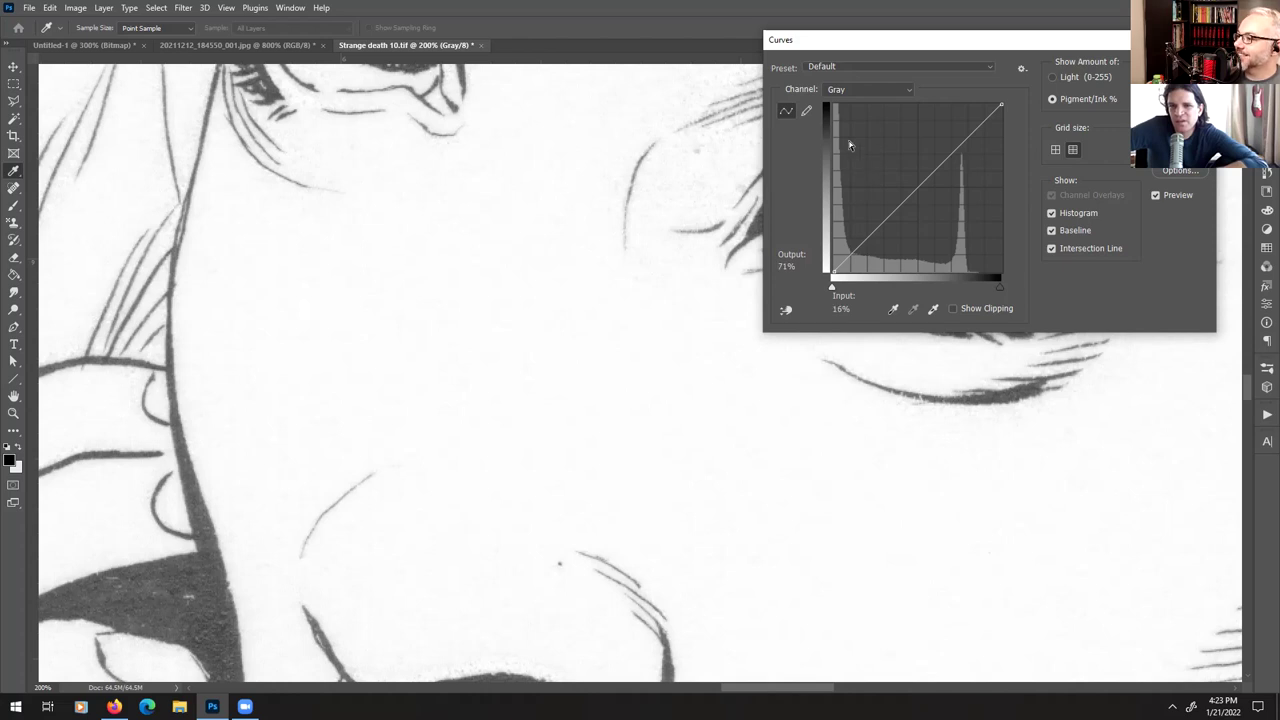
pyautogui.click(917, 190)
pyautogui.moveTo(917, 190)
pyautogui.mouseDown()
pyautogui.moveTo(930, 198)
pyautogui.moveTo(916, 188)
pyautogui.mouseUp()
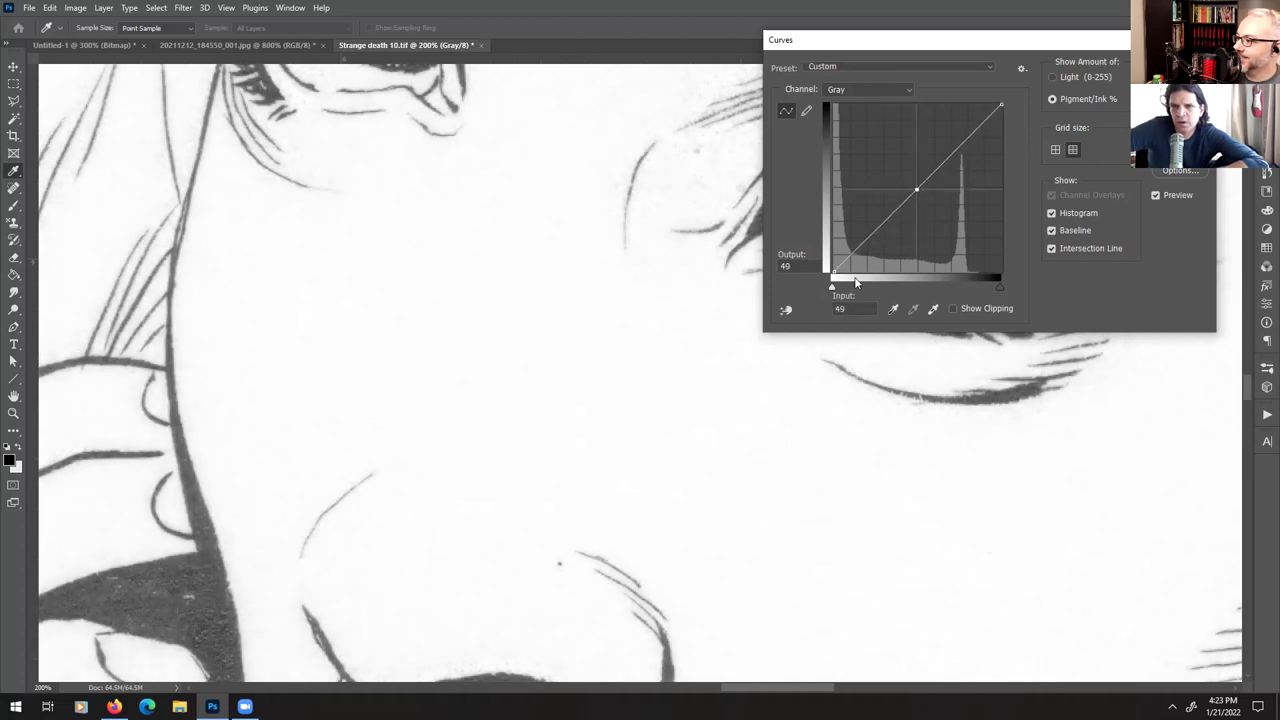
# - Try a Curves white point input of 5 and black point input of 80, and undo the applied adjustment
pyautogui.moveTo(831, 289)
pyautogui.mouseDown()
pyautogui.moveTo(855, 292)
pyautogui.moveTo(827, 292)
pyautogui.mouseUp()
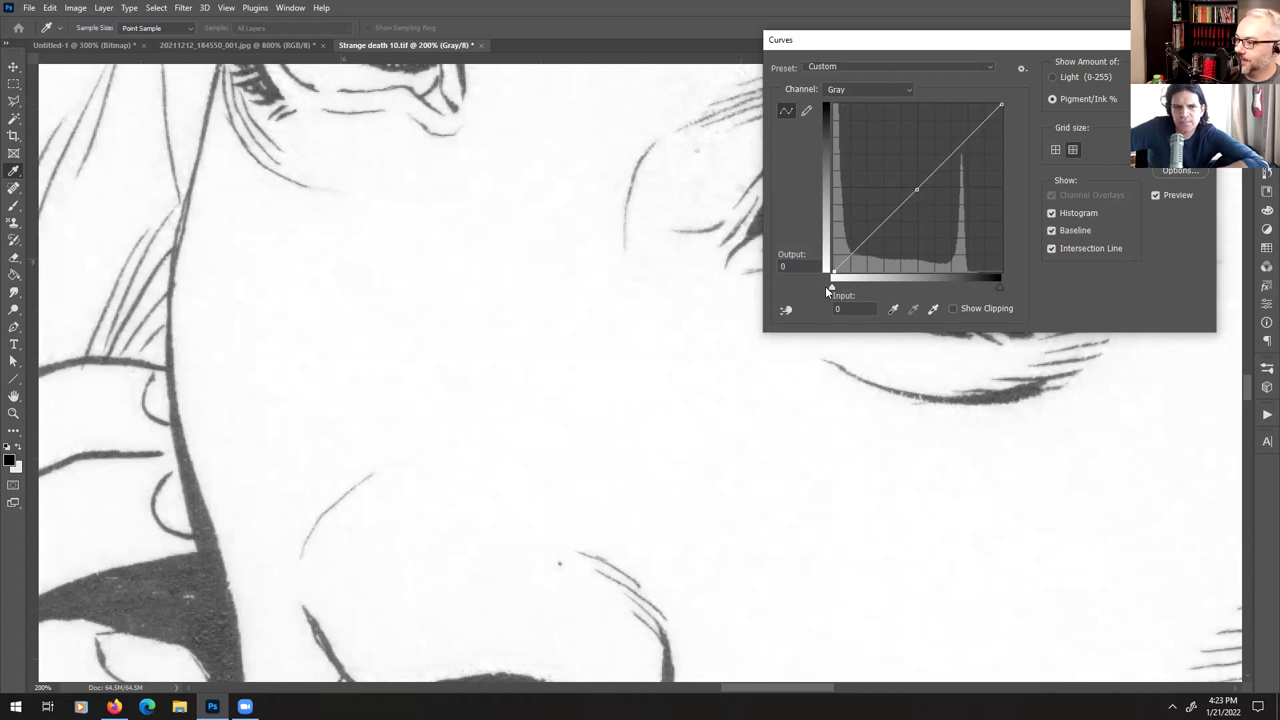
pyautogui.moveTo(831, 289)
pyautogui.mouseDown()
pyautogui.moveTo(866, 290)
pyautogui.moveTo(842, 292)
pyautogui.mouseUp()
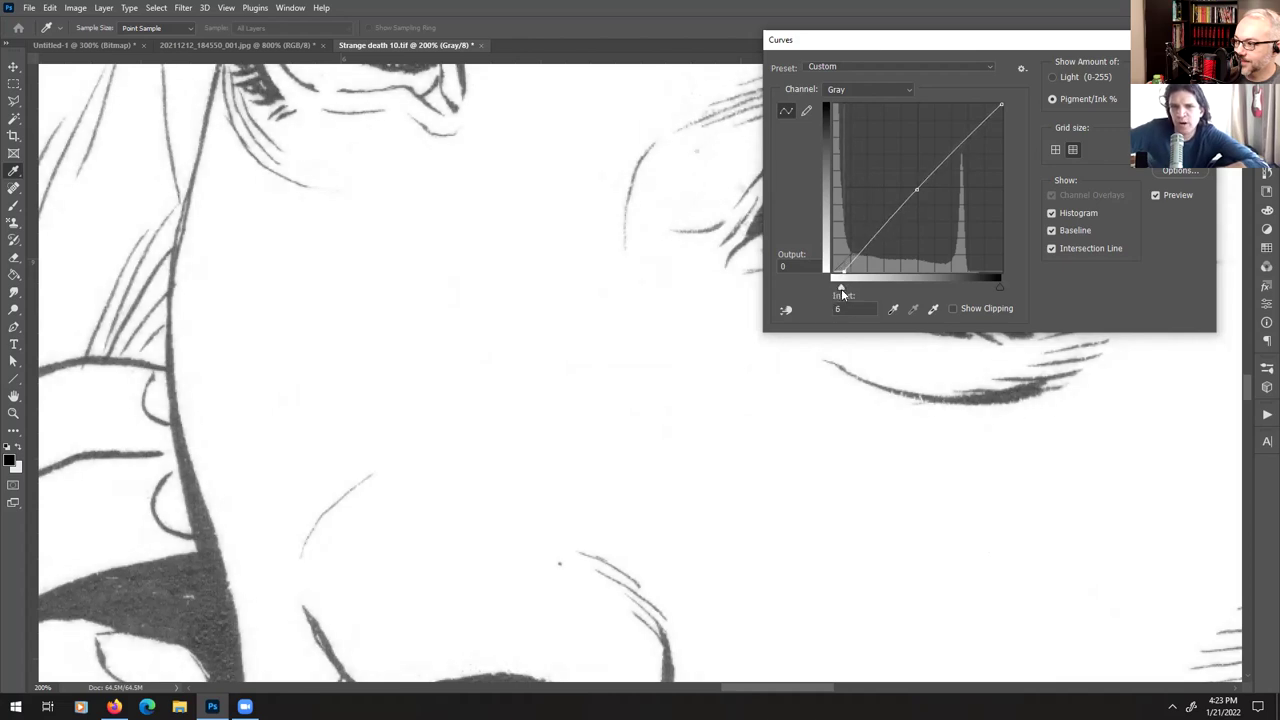
pyautogui.moveTo(841, 288)
pyautogui.mouseDown()
pyautogui.moveTo(825, 287)
pyautogui.moveTo(841, 293)
pyautogui.mouseUp()
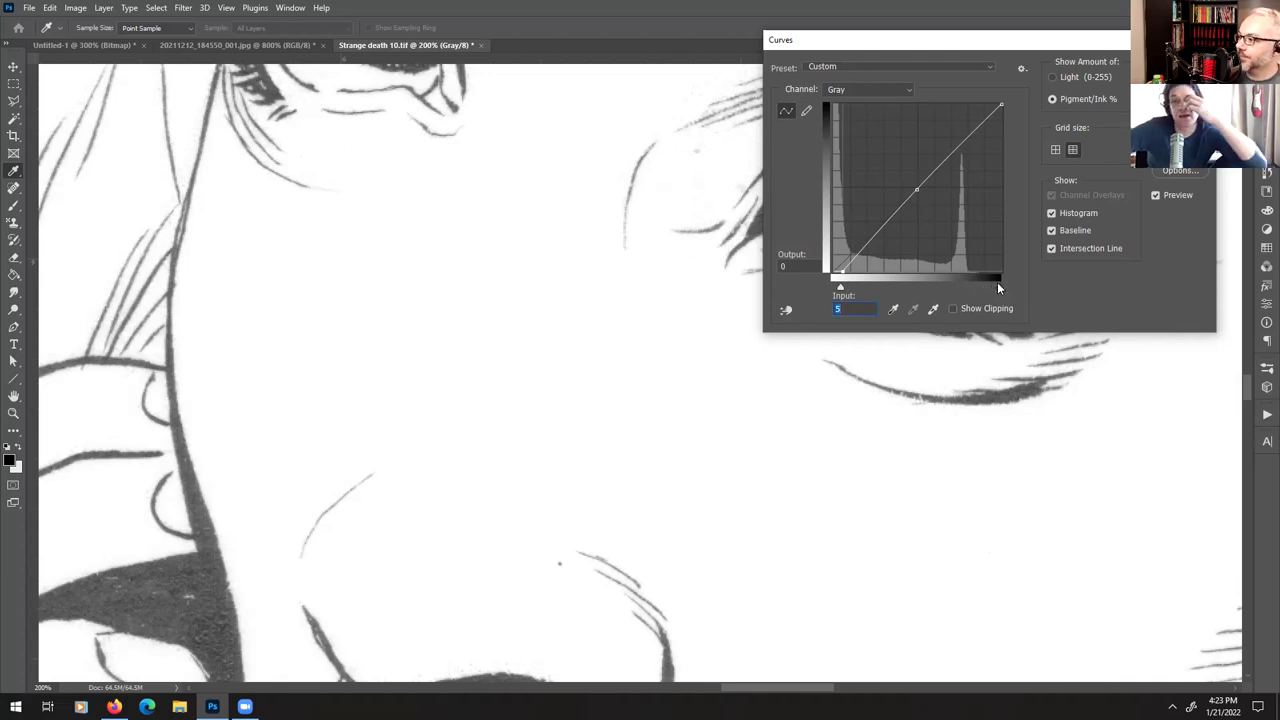
pyautogui.moveTo(997, 285); pyautogui.dragTo(967, 299)
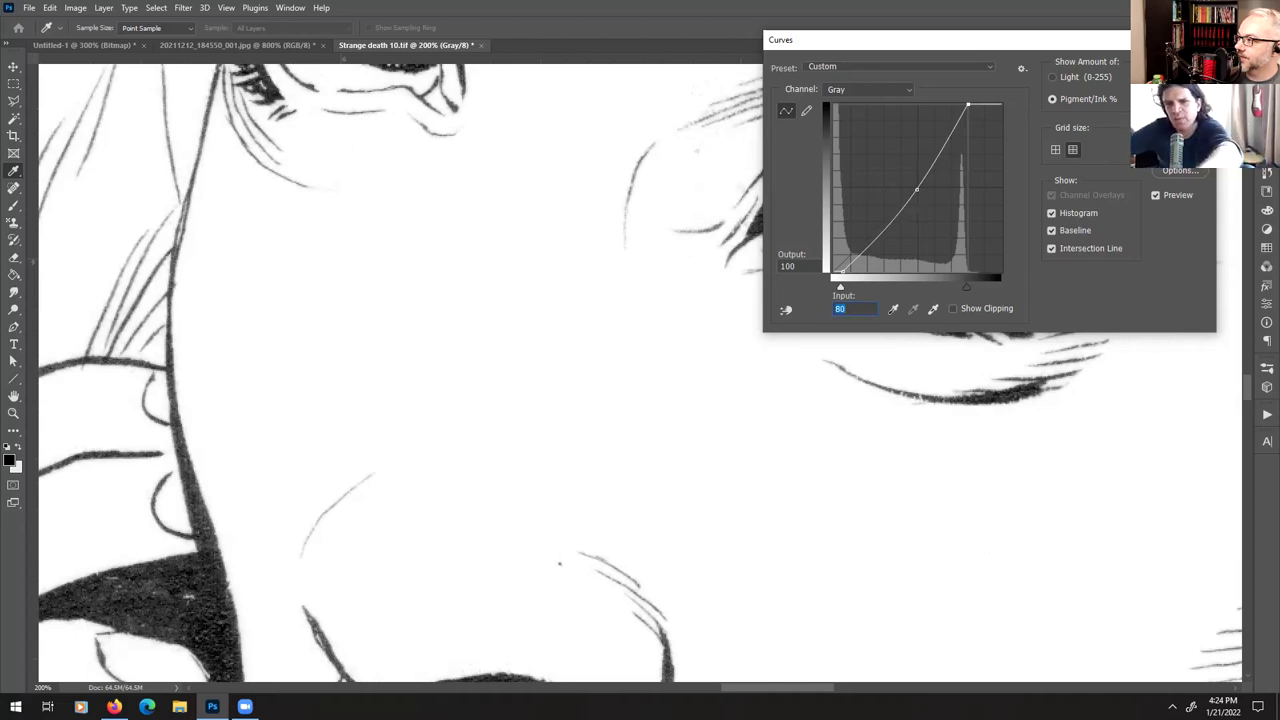
pyautogui.press('Return')
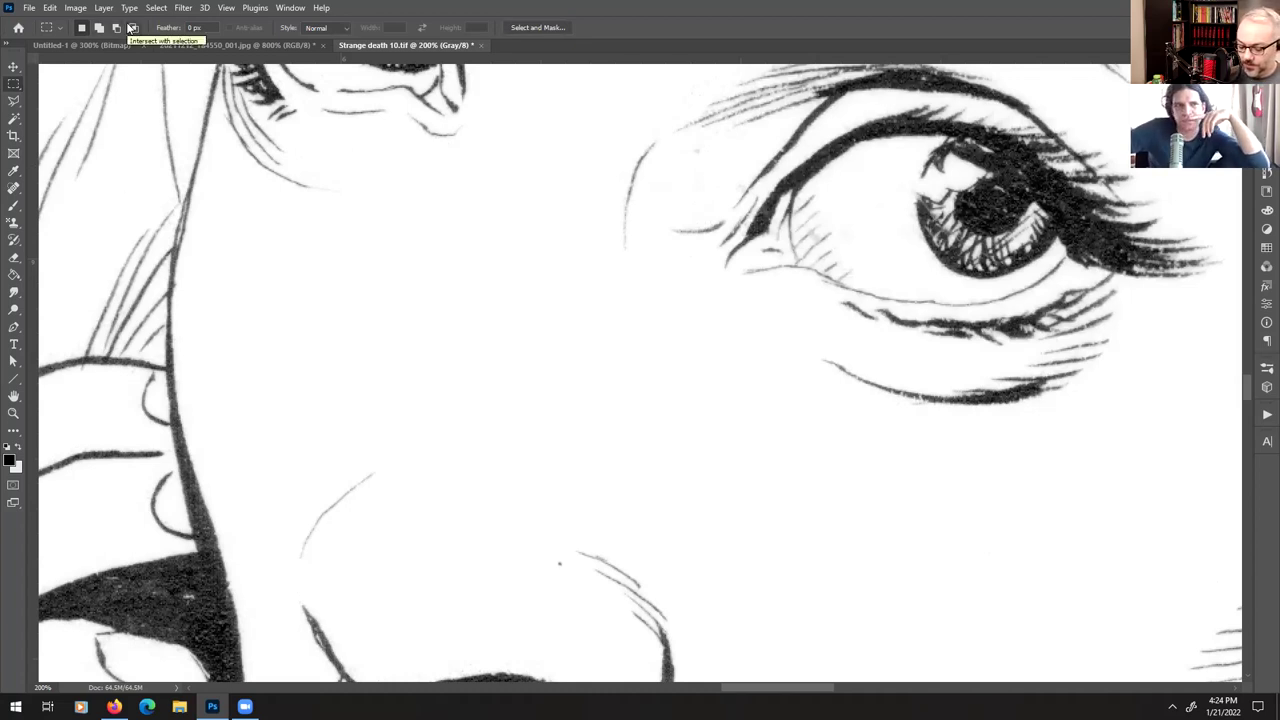
pyautogui.hotkey('ctrl', 'z')
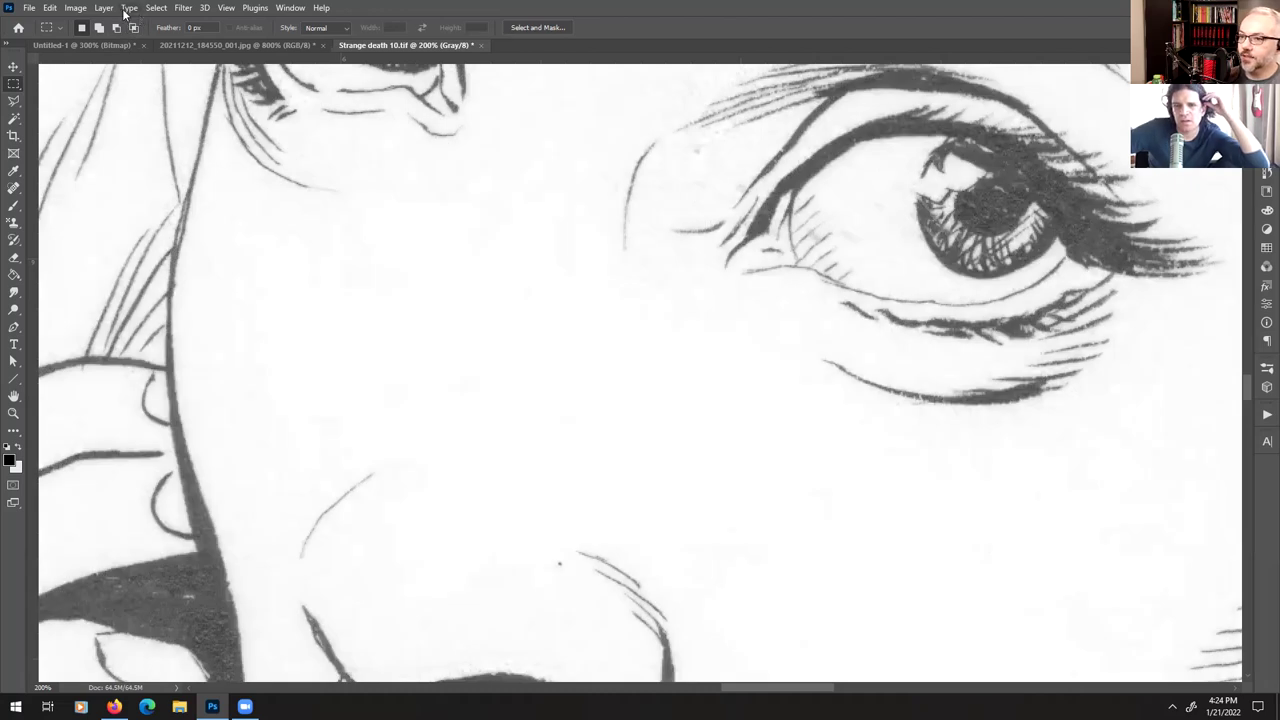
# - Start a new Curves adjustment without a midpoint and set the black point input to 80
pyautogui.click(76, 8)
pyautogui.moveTo(105, 45)
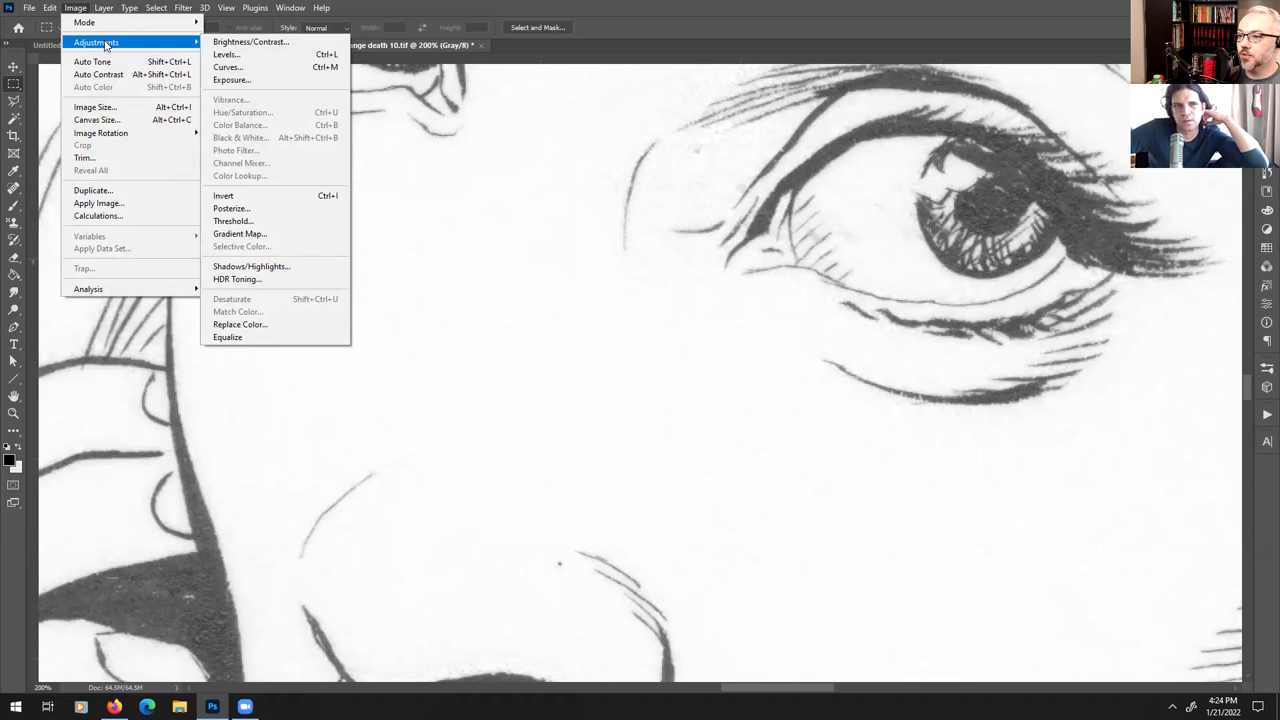
pyautogui.click(228, 67)
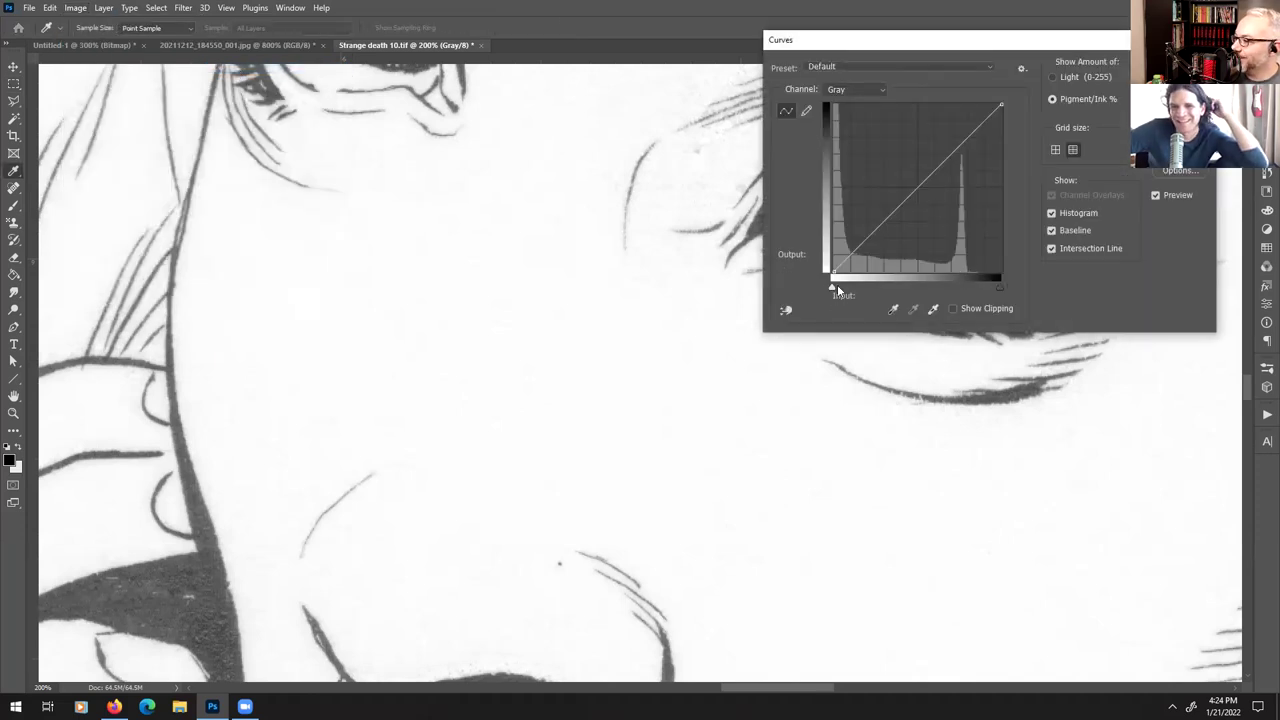
pyautogui.moveTo(832, 289)
pyautogui.mouseDown()
pyautogui.moveTo(843, 286)
pyautogui.moveTo(818, 286)
pyautogui.mouseUp()
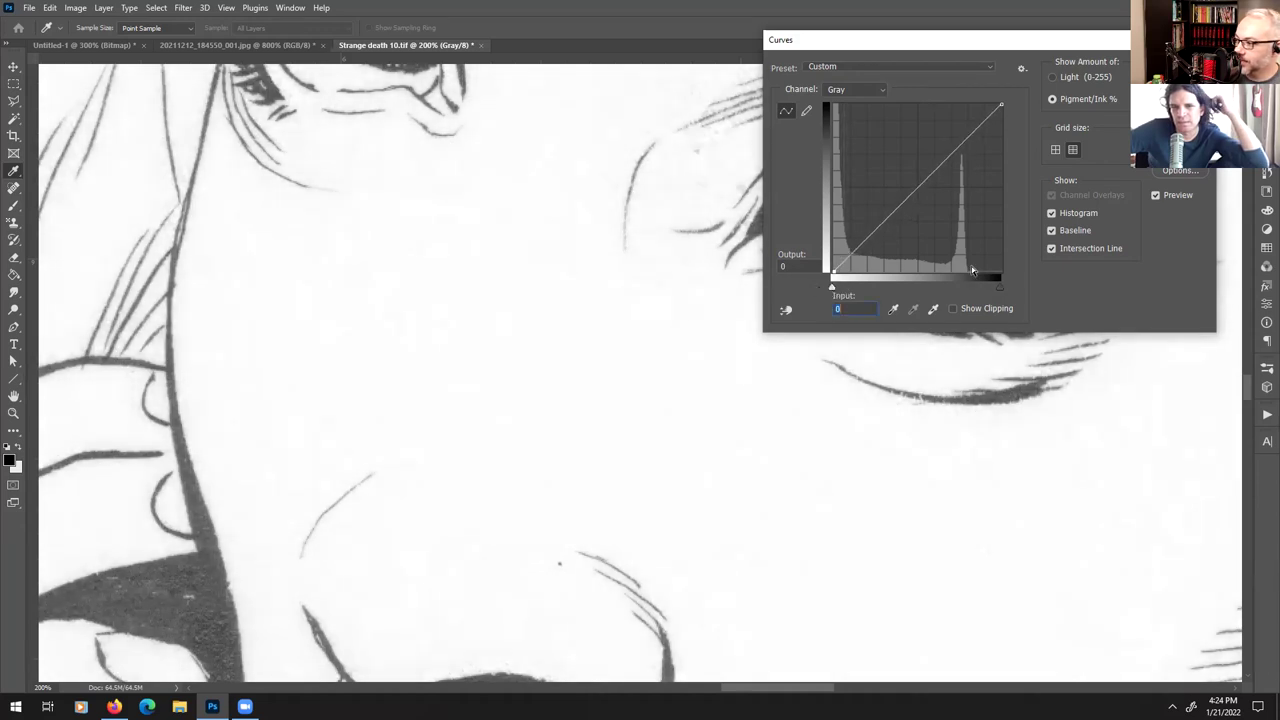
pyautogui.moveTo(1000, 287); pyautogui.dragTo(985, 290)
pyautogui.moveTo(970, 283); pyautogui.dragTo(966, 283)
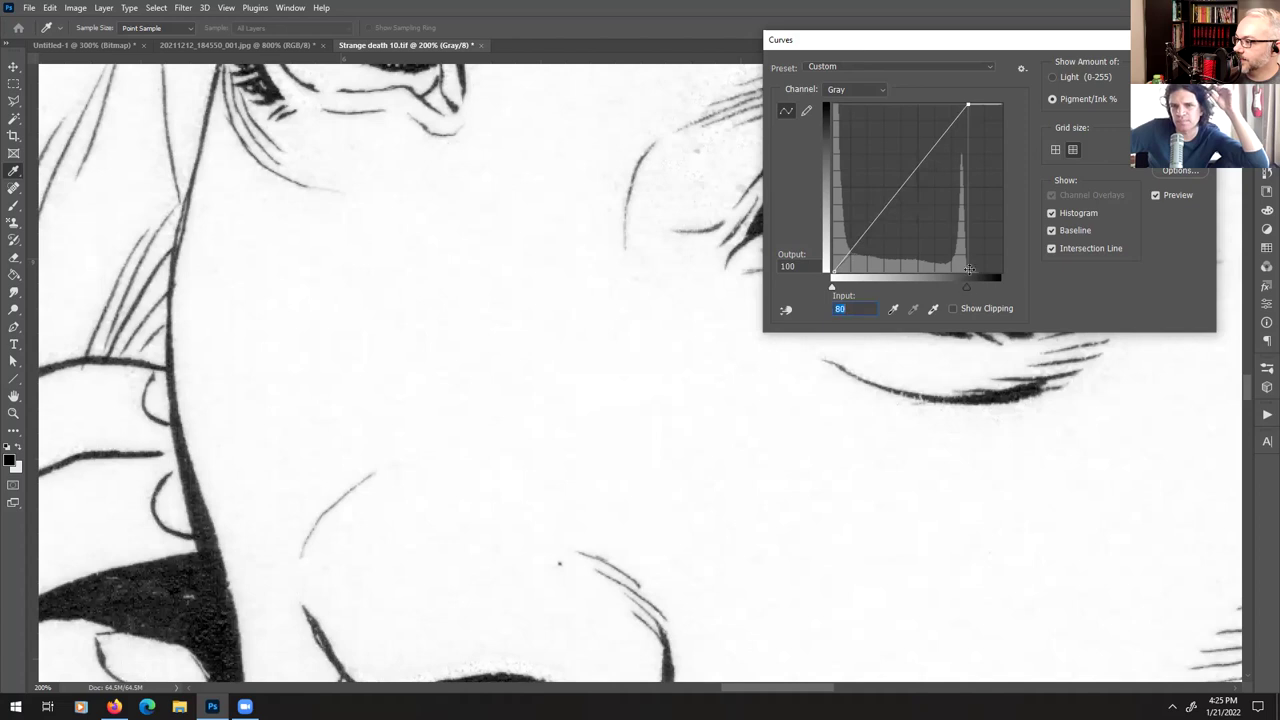
# - Compare the paper texture with the Curves white point input at 5 and at 1
pyautogui.moveTo(833, 287); pyautogui.dragTo(841, 290)
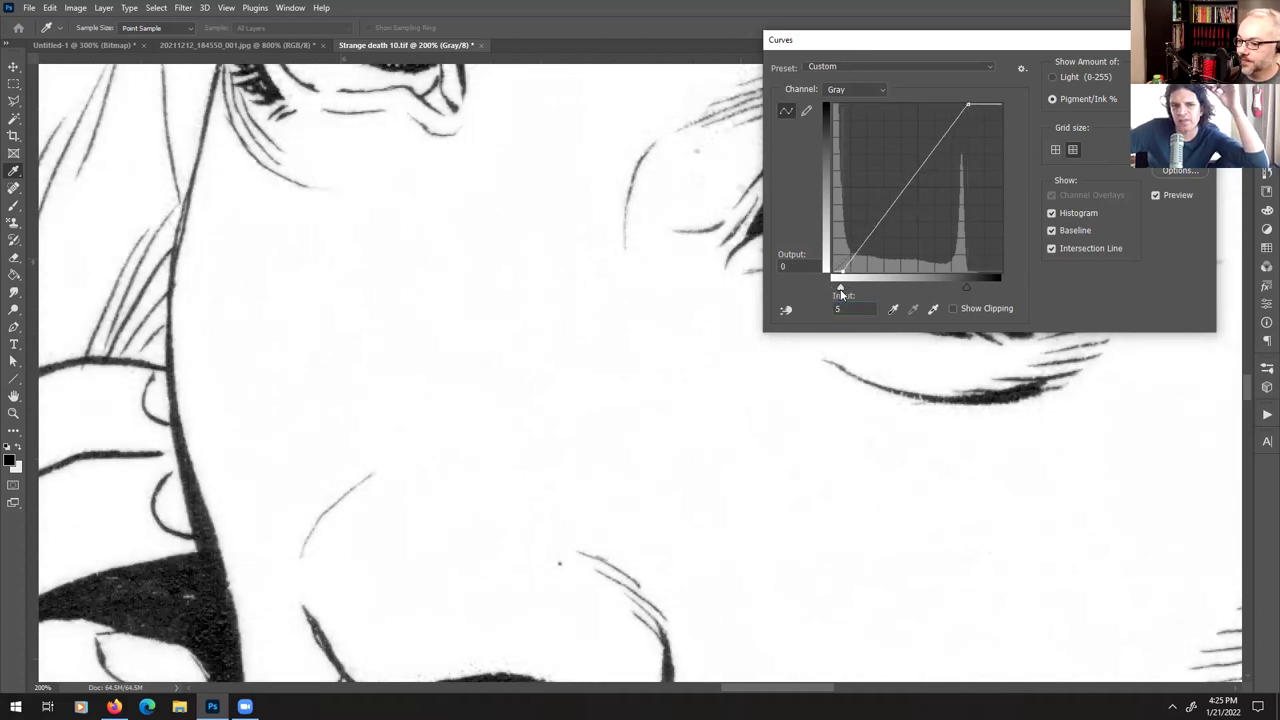
pyautogui.moveTo(841, 292); pyautogui.dragTo(841, 292)
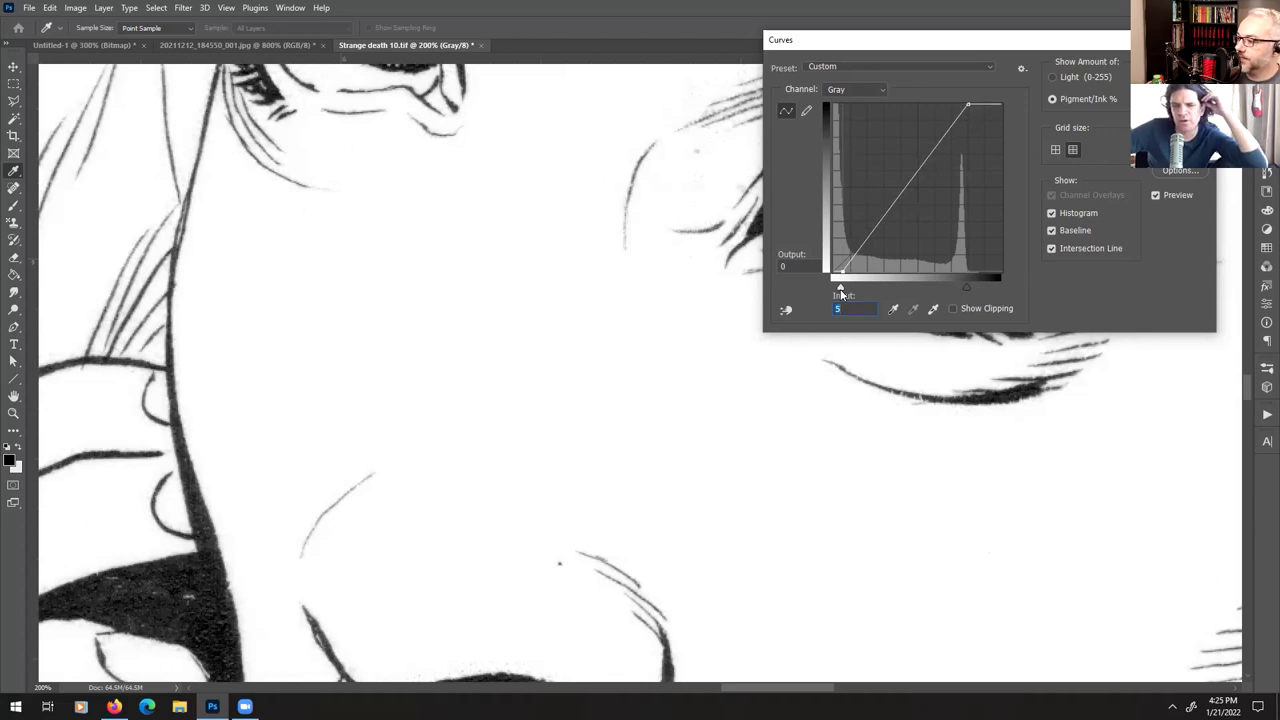
pyautogui.moveTo(841, 291); pyautogui.dragTo(834, 291)
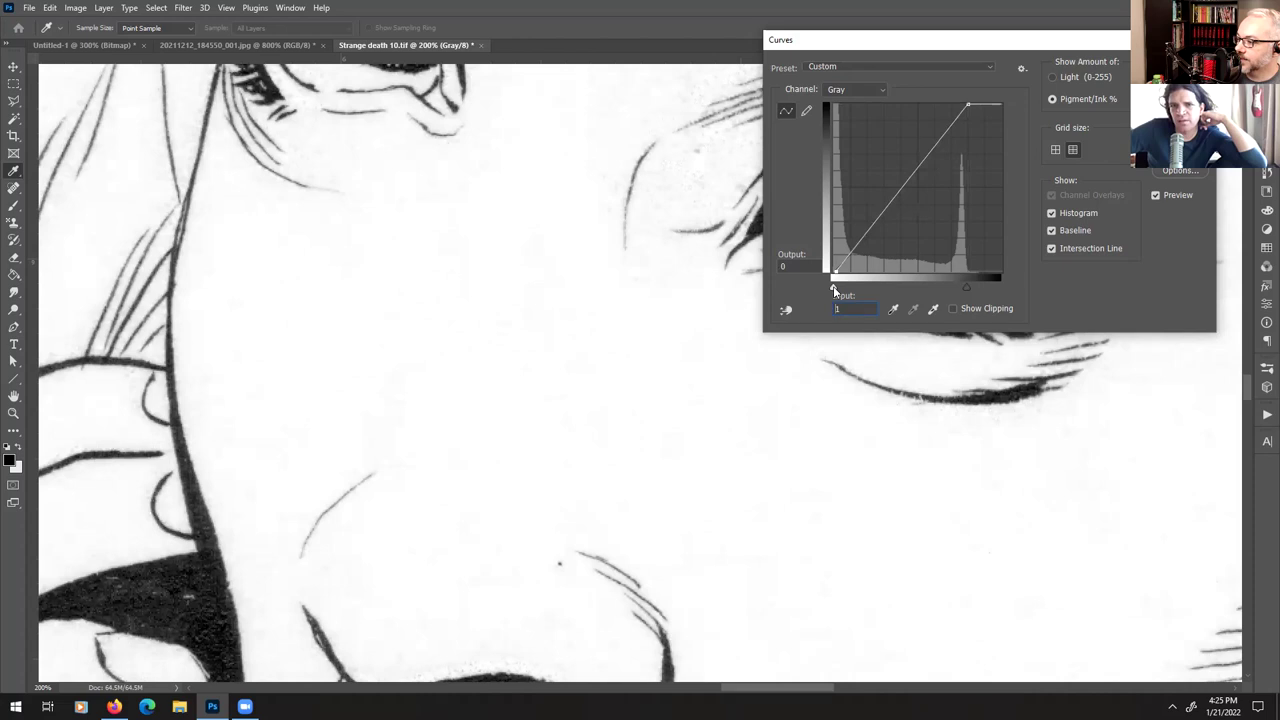
# - Move the white point of the Gray channel curve to input 4 and apply the Curves adjustment
pyautogui.moveTo(833, 286); pyautogui.dragTo(838, 290)
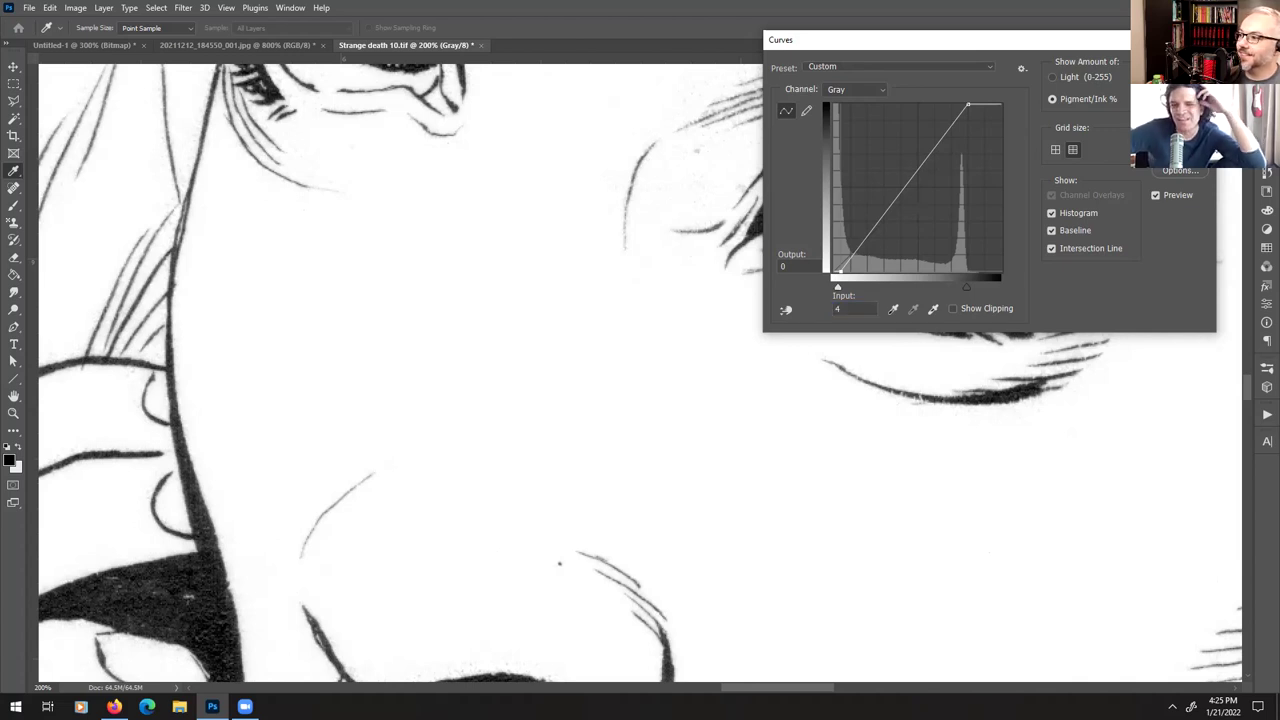
pyautogui.press('Return')
# - Examine the adjusted line art around the eyes, nose and hand for leftover background tone
pyautogui.moveTo(563, 232); pyautogui.dragTo(774, 360)
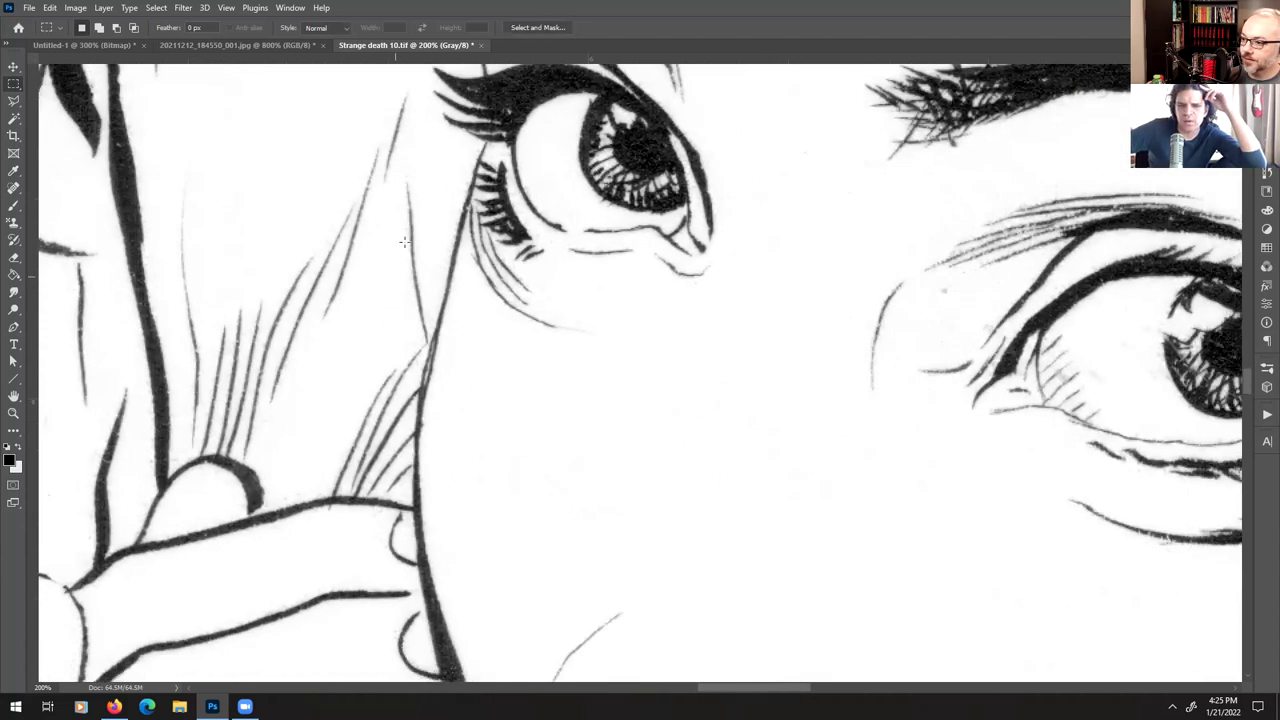
pyautogui.moveTo(934, 309); pyautogui.dragTo(680, 160)
pyautogui.moveTo(673, 407); pyautogui.dragTo(662, 292)
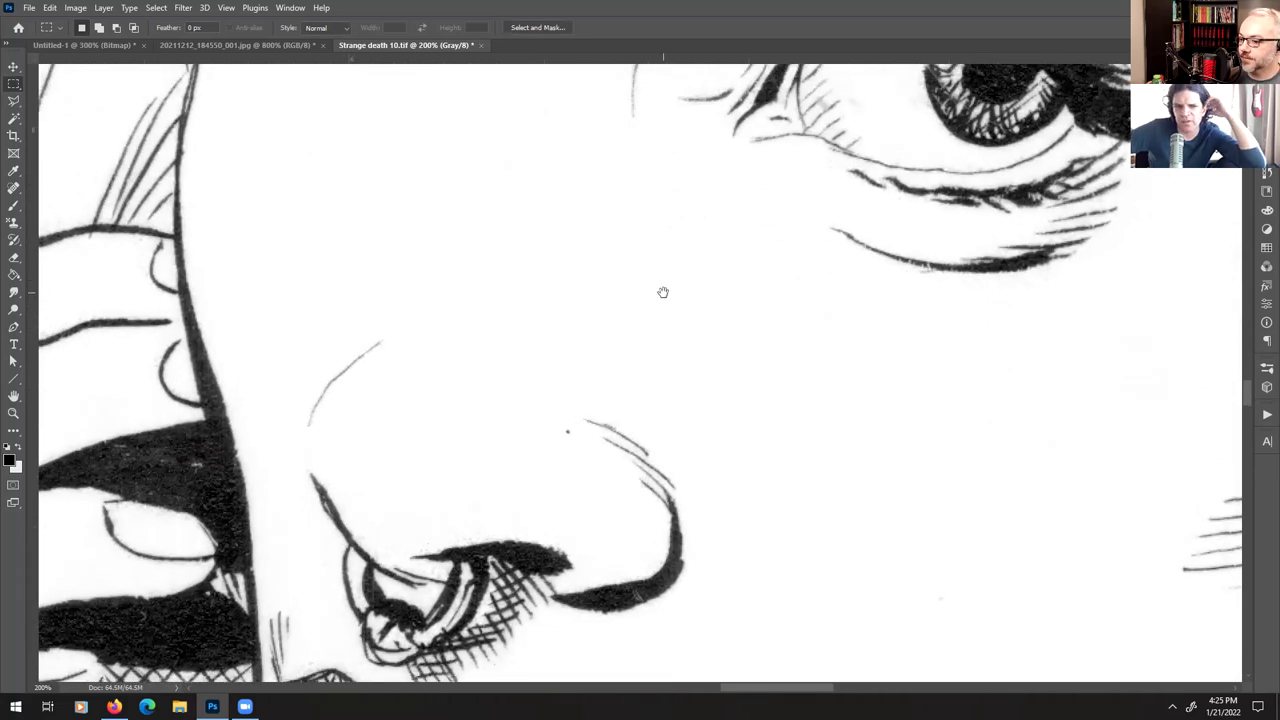
pyautogui.moveTo(600, 447); pyautogui.dragTo(639, 381)
pyautogui.moveTo(369, 240); pyautogui.dragTo(454, 321)
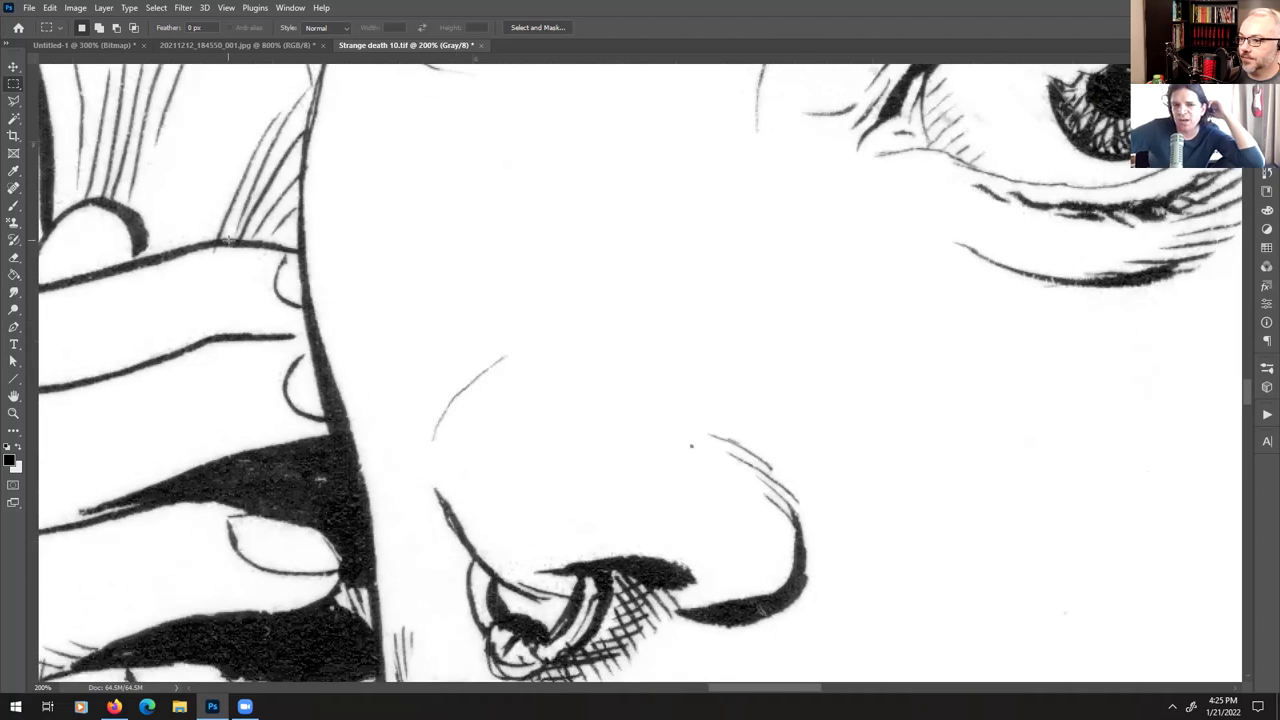
pyautogui.click(104, 46)
pyautogui.hotkey('ctrl', 'shift', 'Tab')
pyautogui.click(110, 57)
pyautogui.hotkey('ctrl', 'shift', 'Tab')
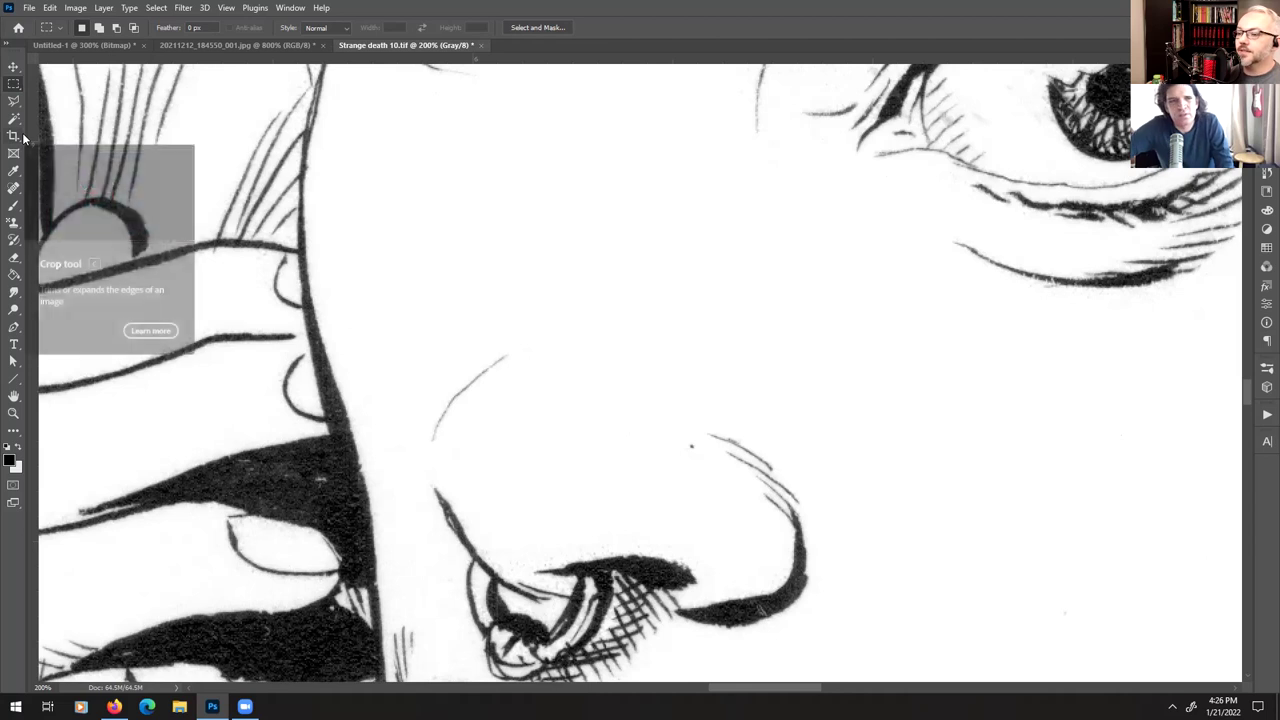
# - Open the Image Size settings, switch the width unit to percent and set the width to 70 percent
pyautogui.click(78, 7)
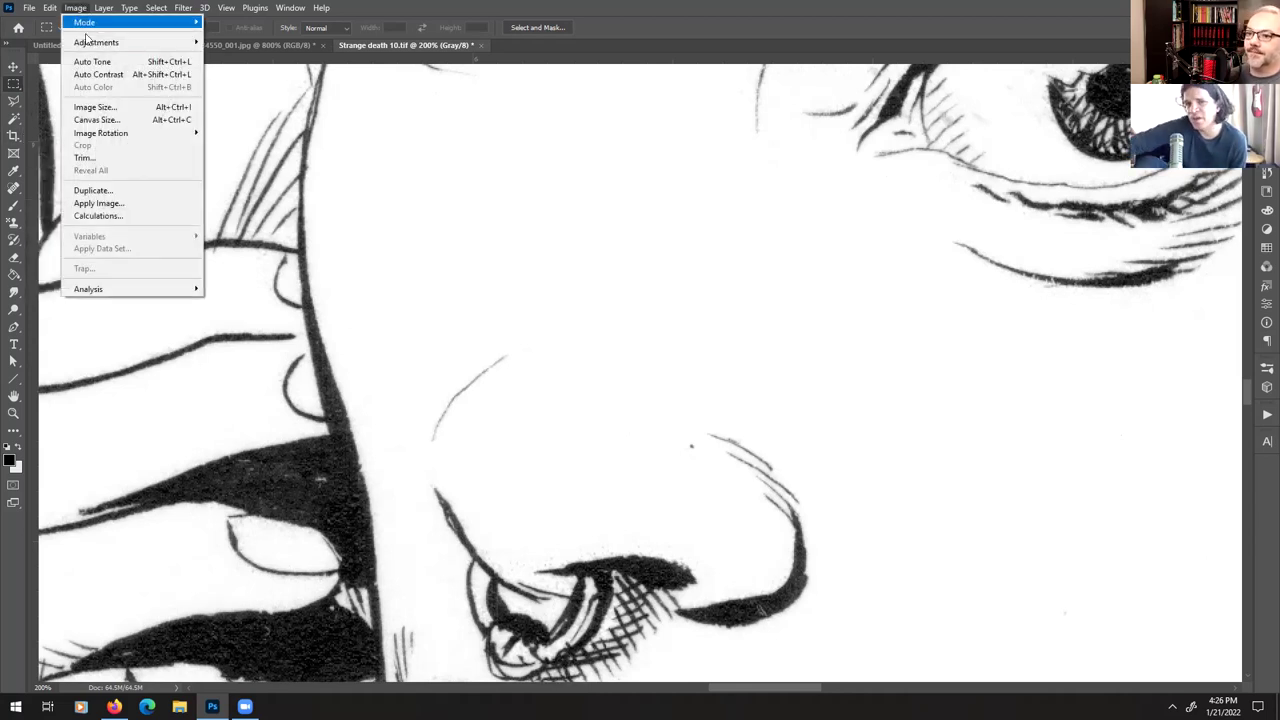
pyautogui.click(97, 109)
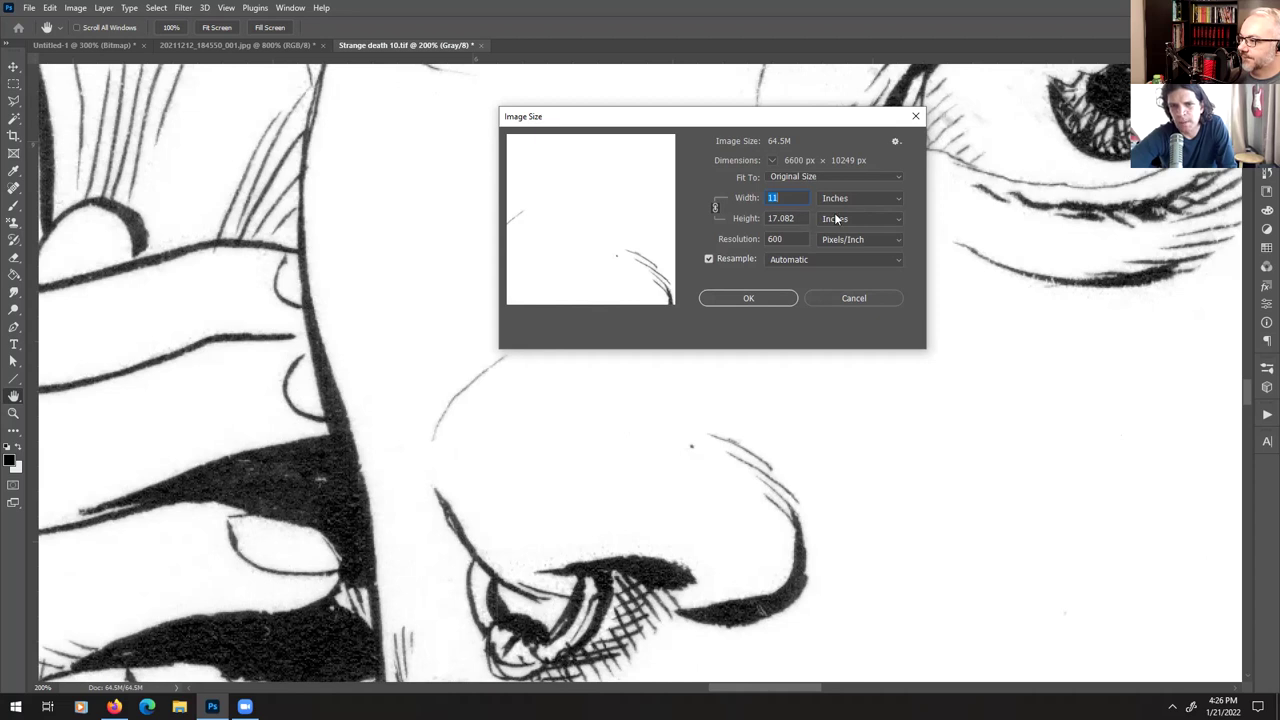
pyautogui.click(866, 192)
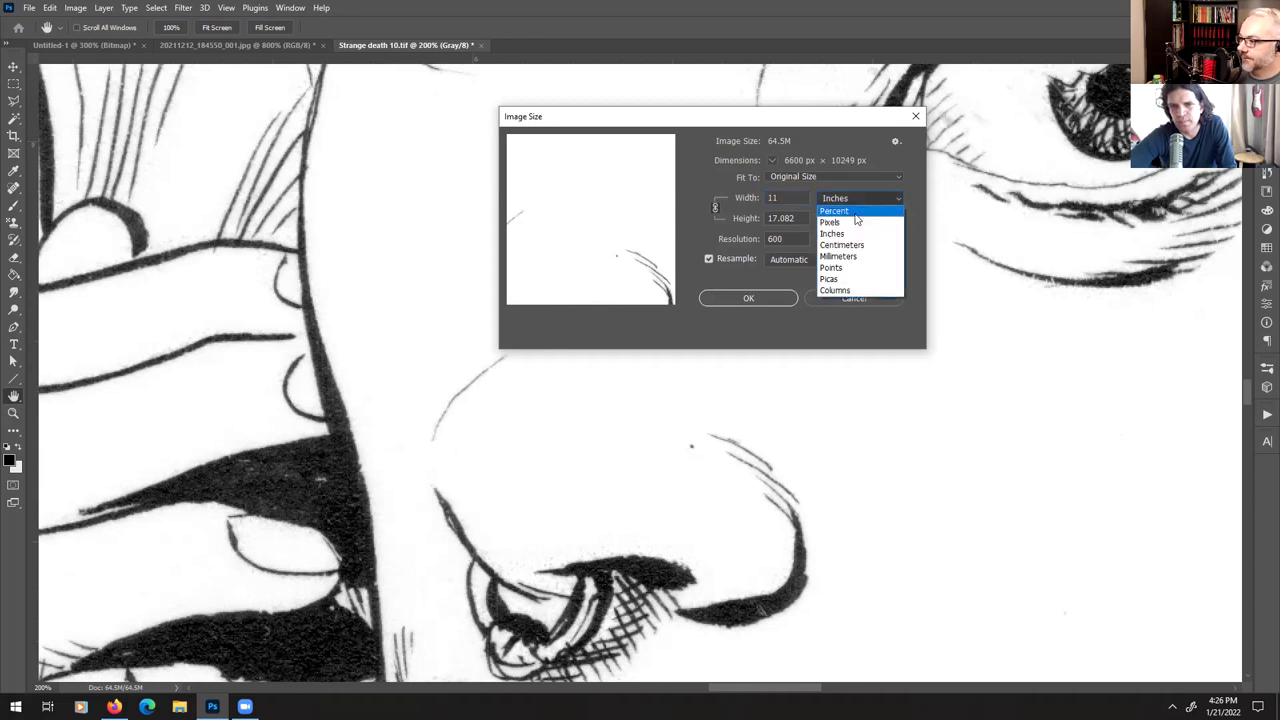
pyautogui.click(855, 213)
pyautogui.moveTo(794, 197); pyautogui.dragTo(697, 198)
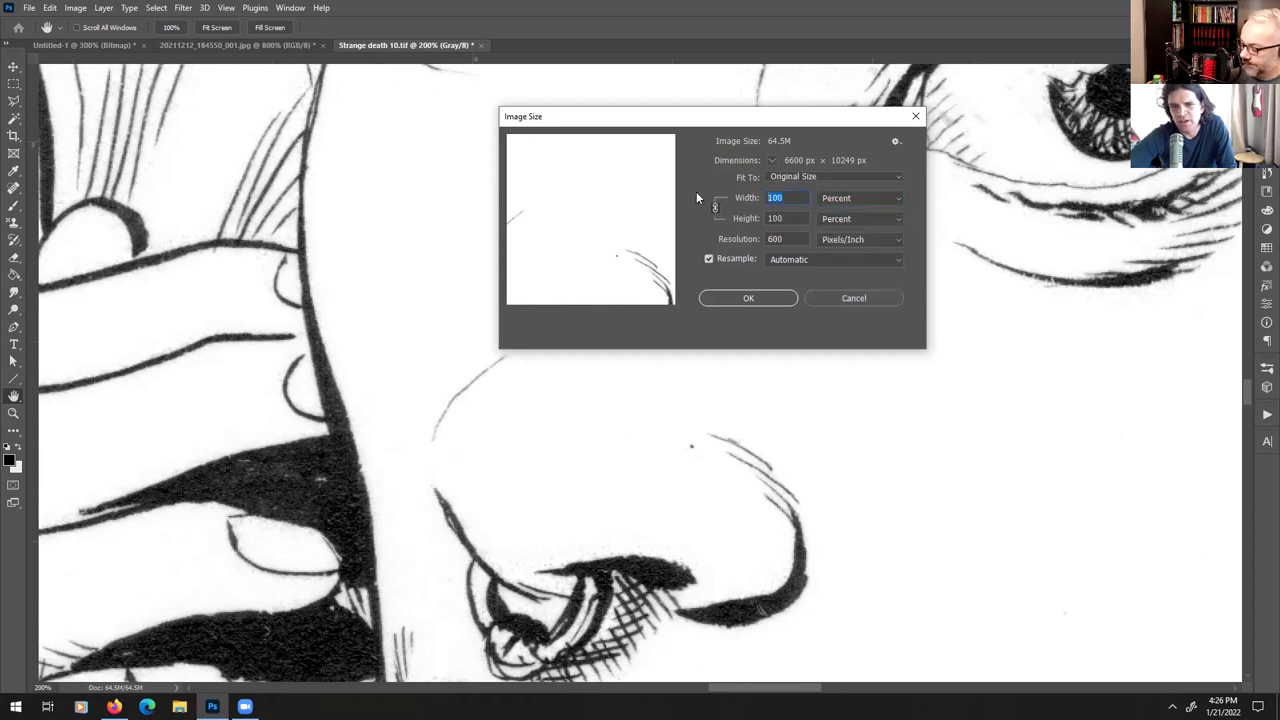
pyautogui.write('60')
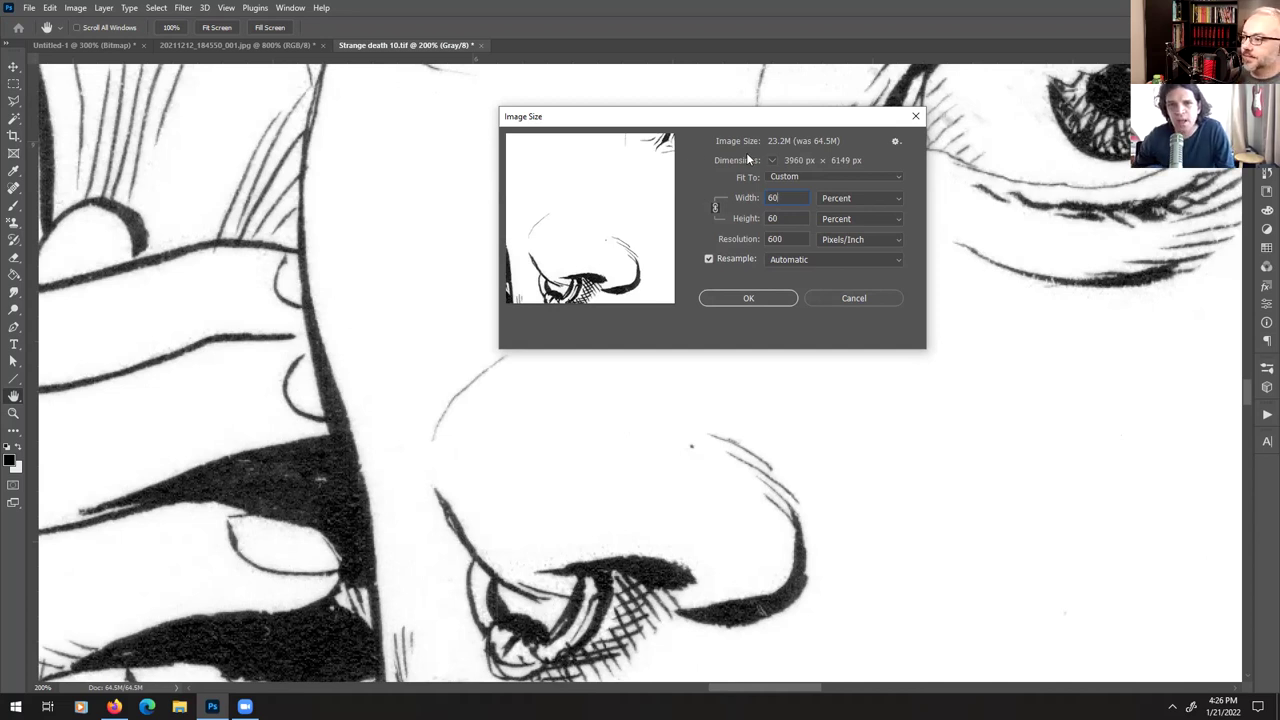
pyautogui.moveTo(800, 198); pyautogui.dragTo(713, 200)
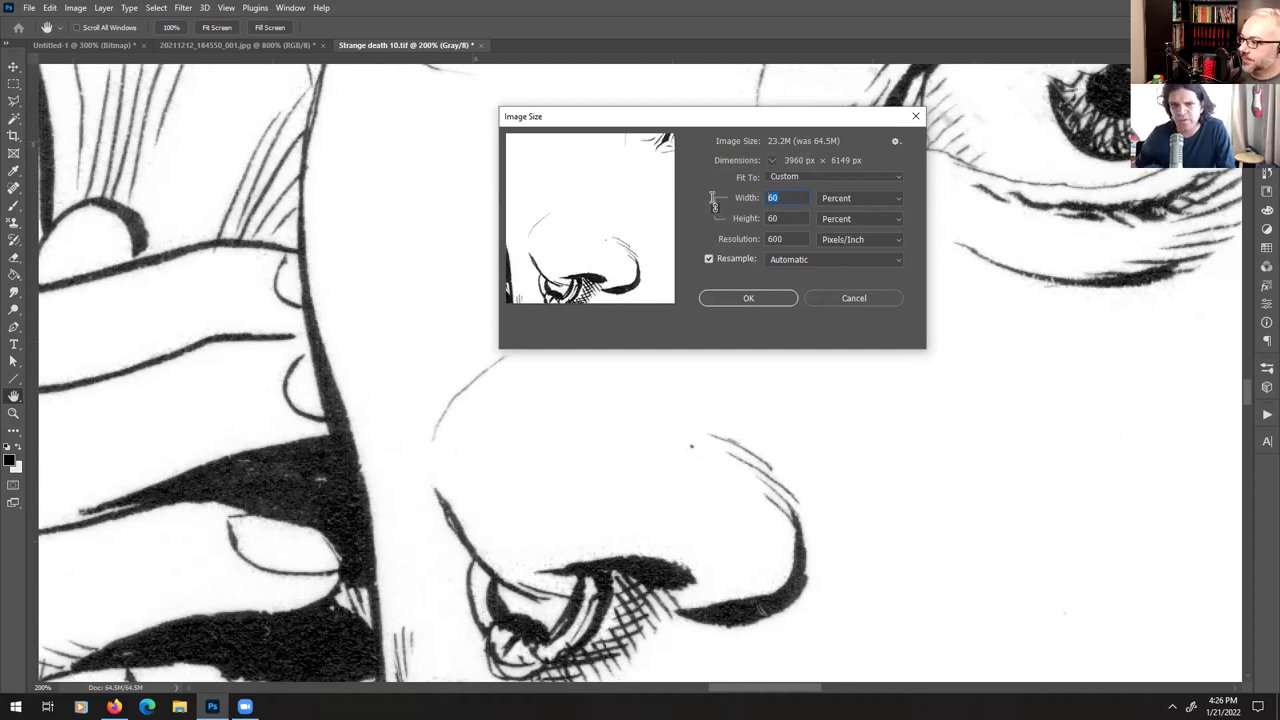
pyautogui.write('70')
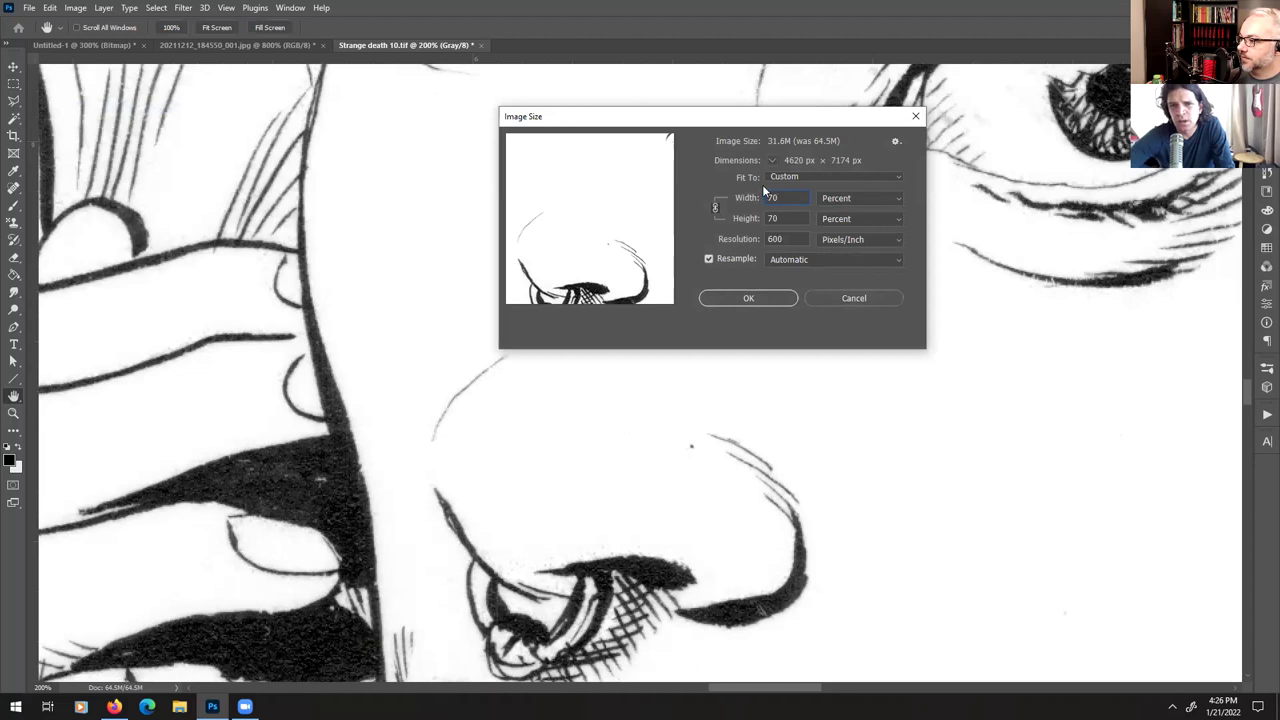
# - Set the image resolution to 2400 pixels per inch
pyautogui.press('Tab')
pyautogui.press('Tab')
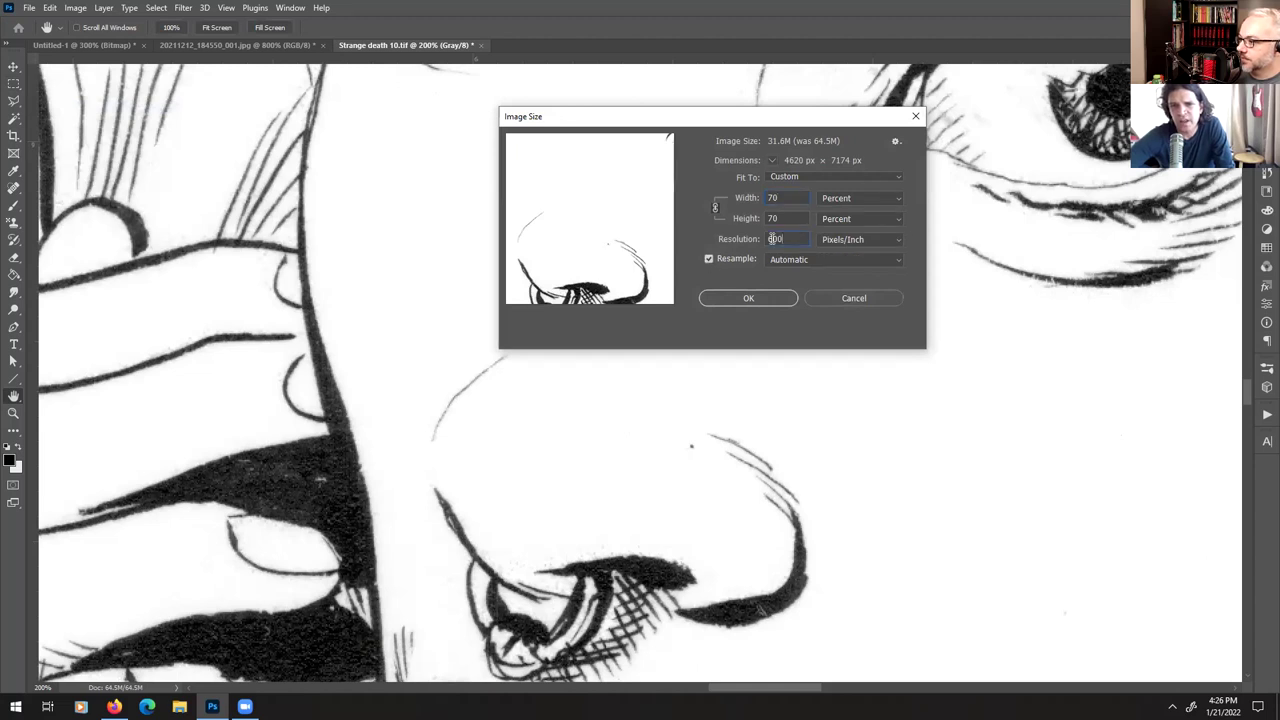
pyautogui.write('2400')
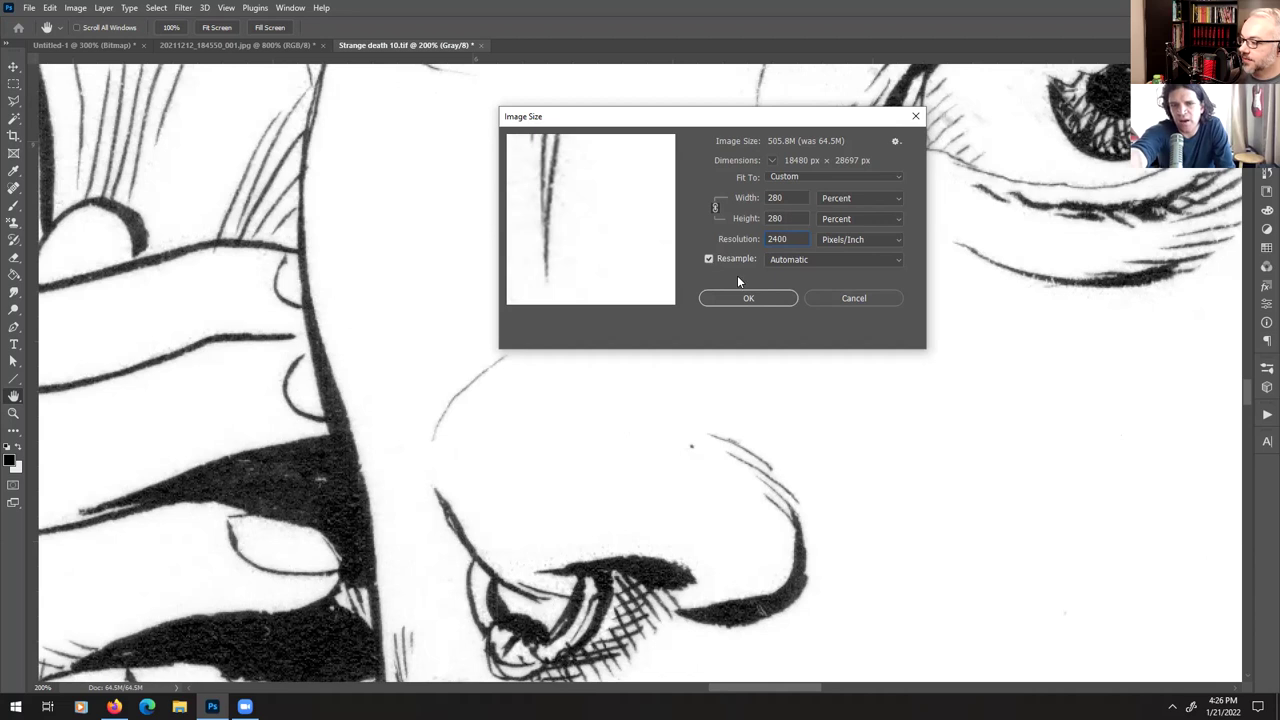
# - Set the resampling method to Preserve Details (enlargement) with noise reduction at 0%
pyautogui.click(850, 259)
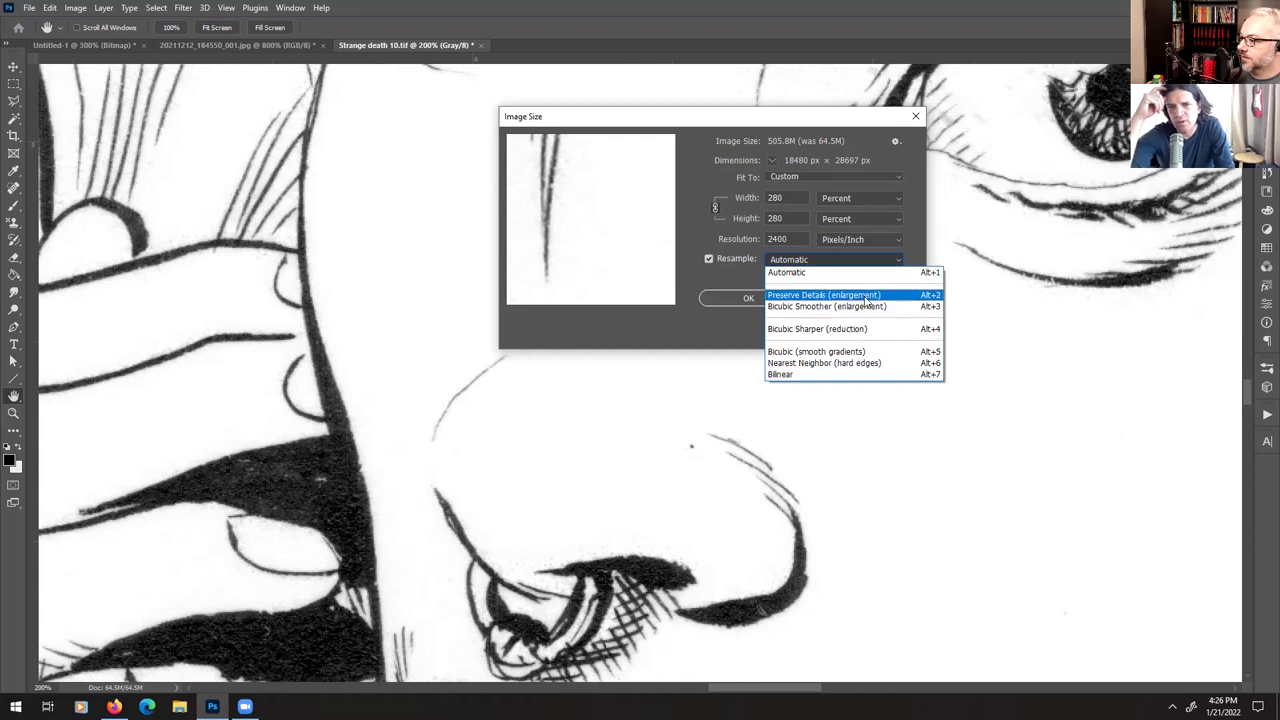
pyautogui.click(864, 295)
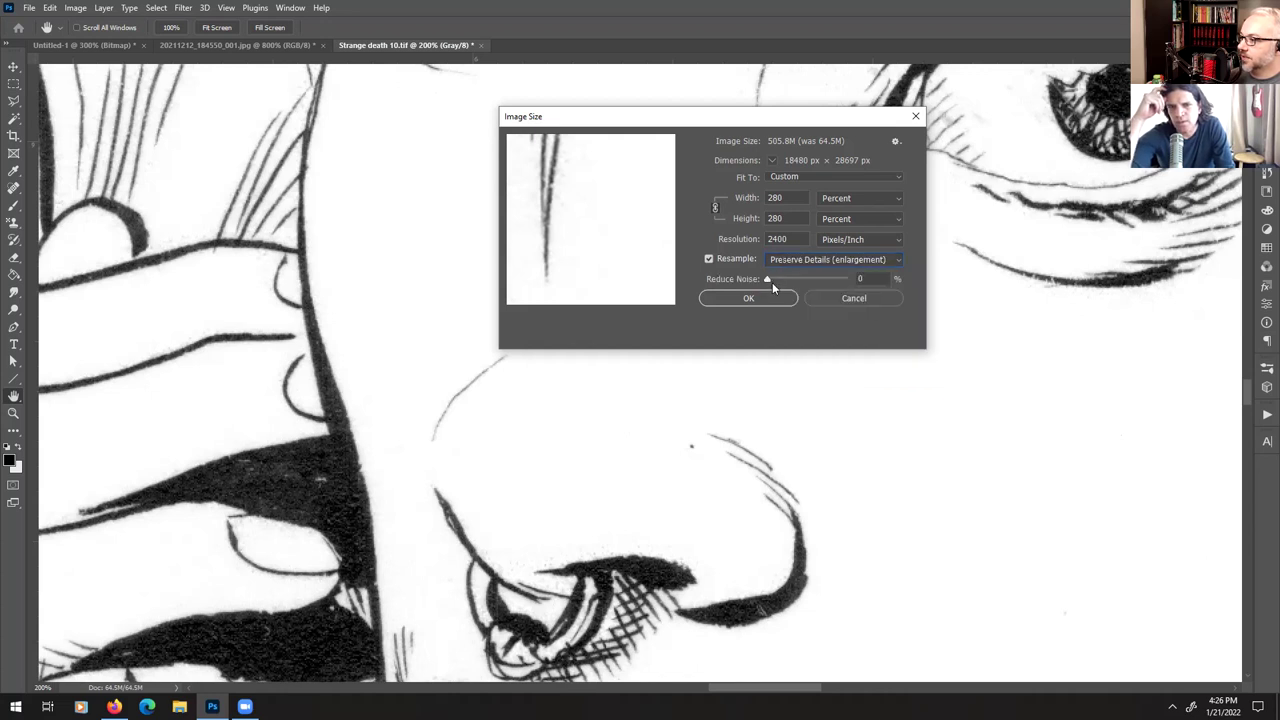
pyautogui.moveTo(766, 282); pyautogui.dragTo(762, 256)
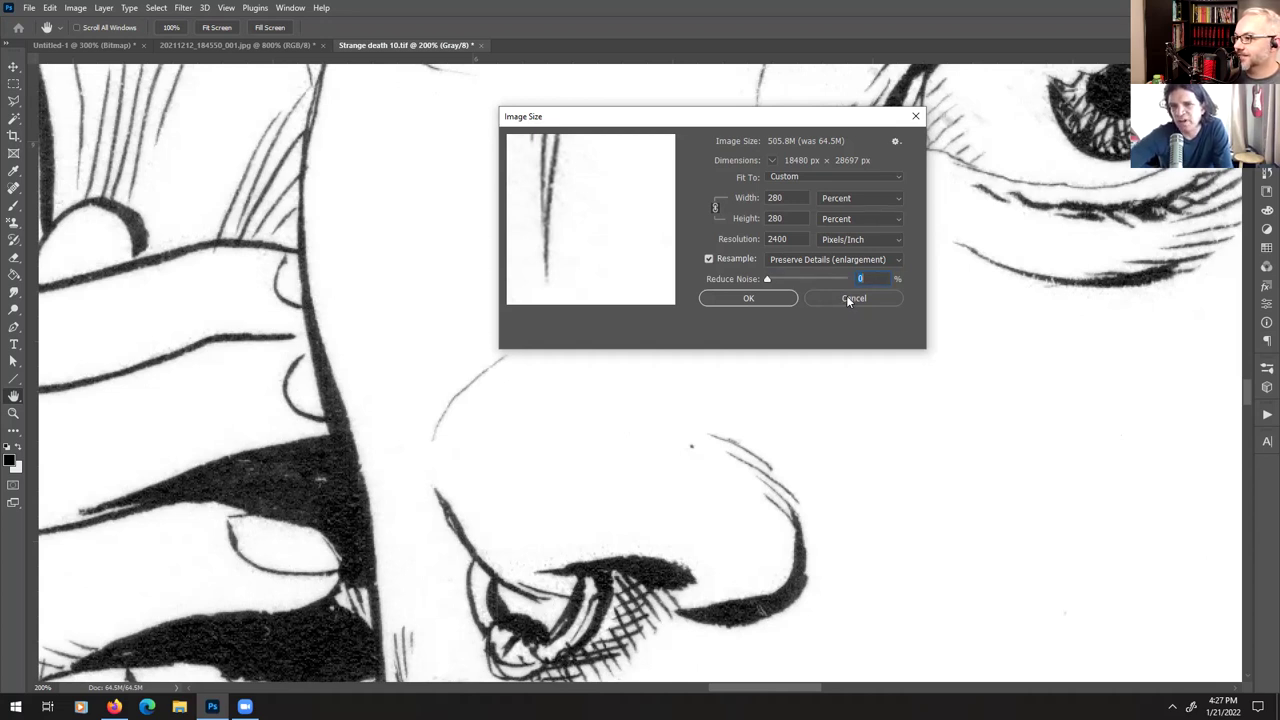
# - Try Bicubic Smoother (enlargement) as the resampling method and return to Preserve Details (enlargement)
pyautogui.click(898, 259)
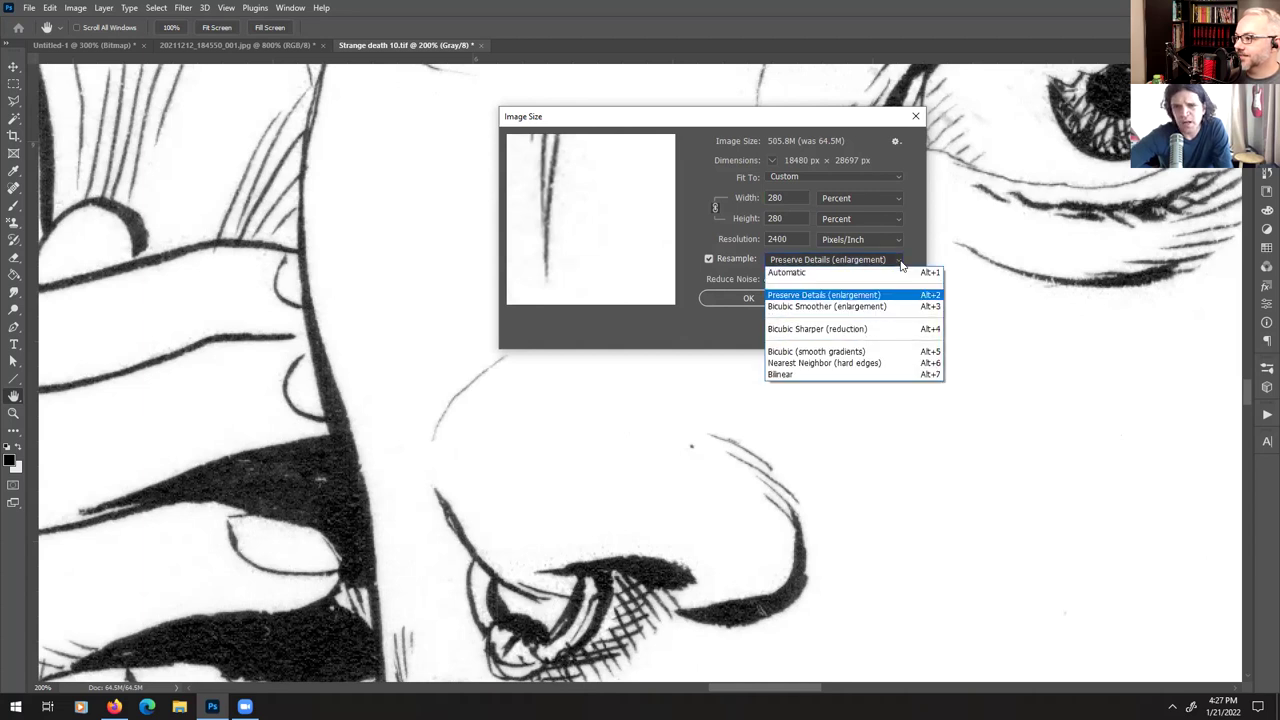
pyautogui.click(880, 306)
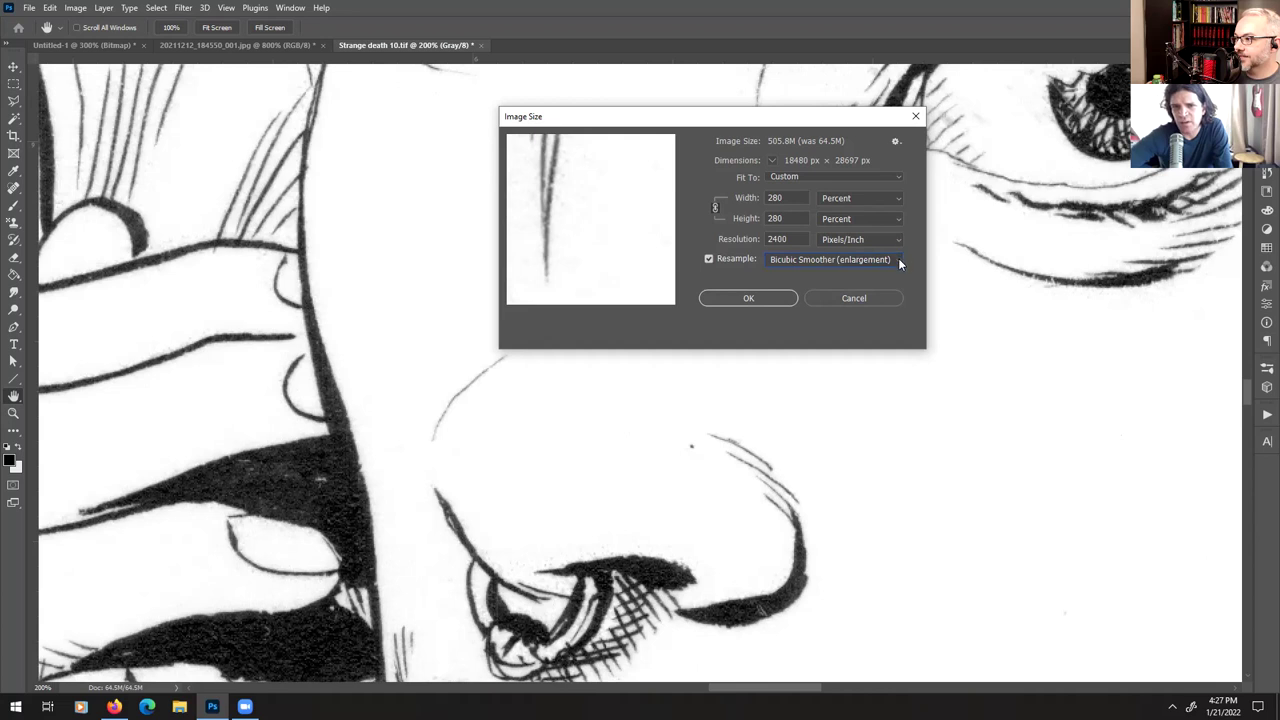
pyautogui.click(898, 259)
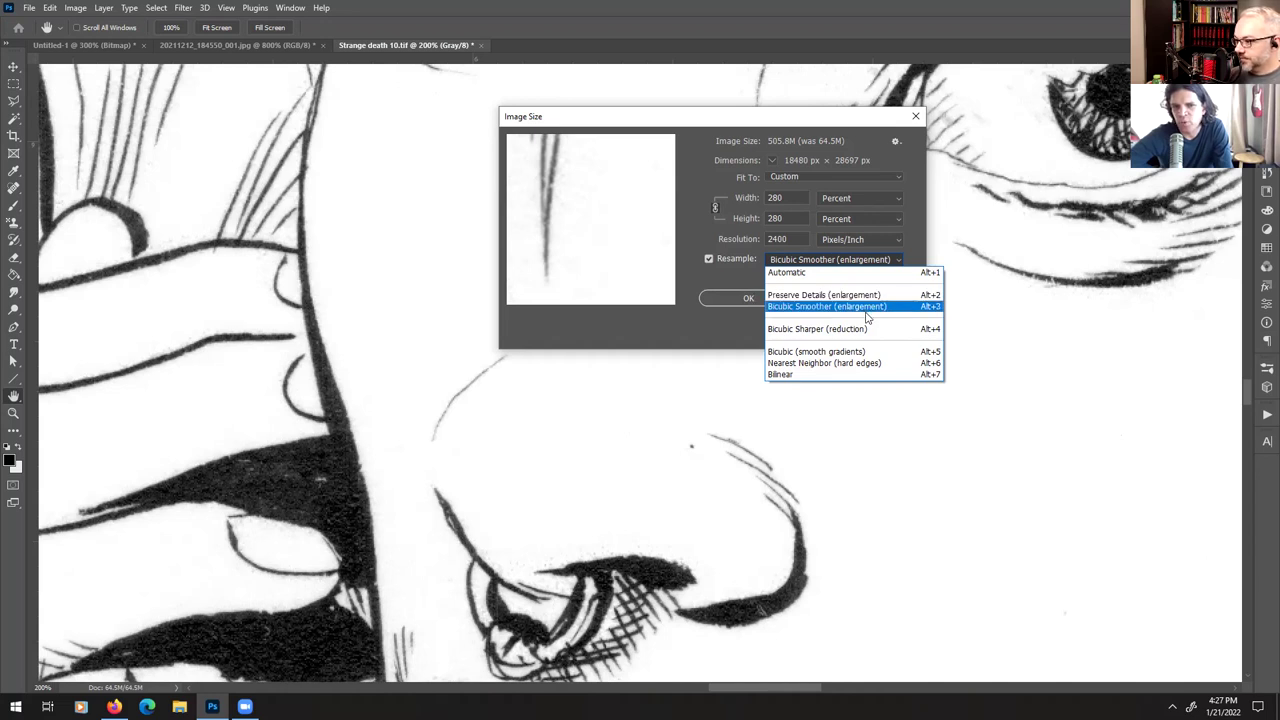
pyautogui.click(866, 298)
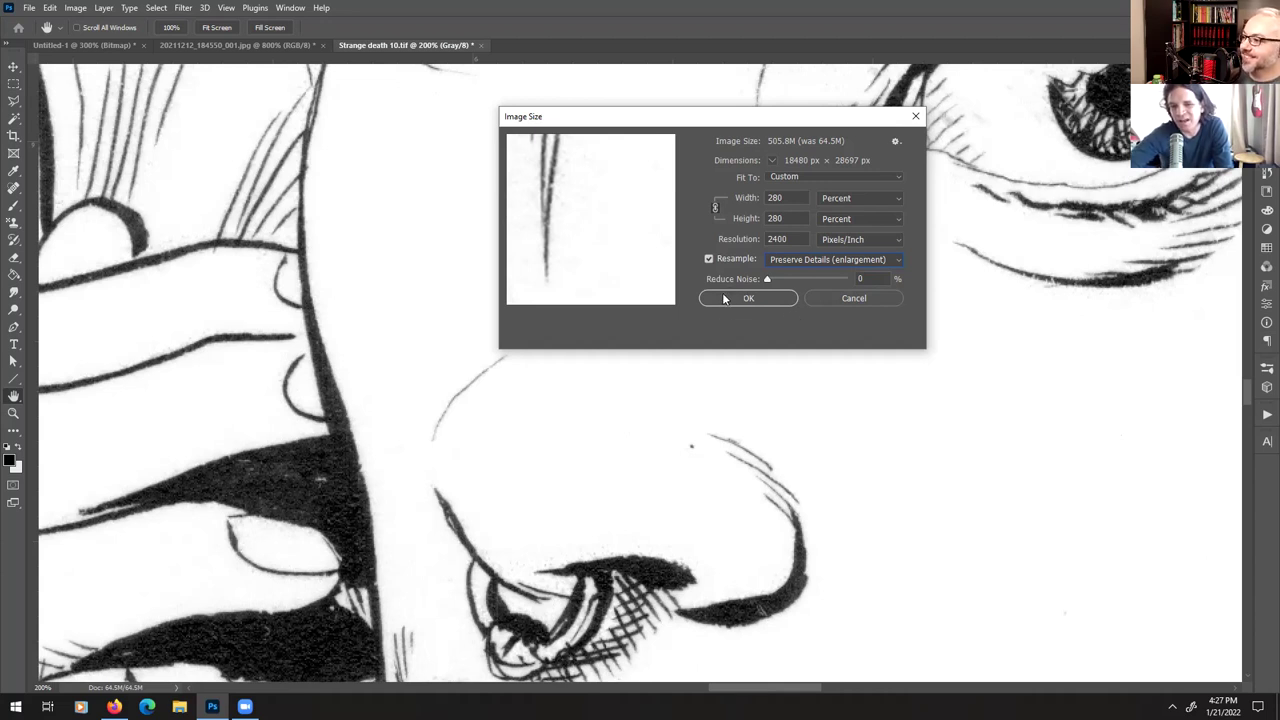
# - Keep noise reduction at 0% and apply the image resize
pyautogui.click(774, 277)
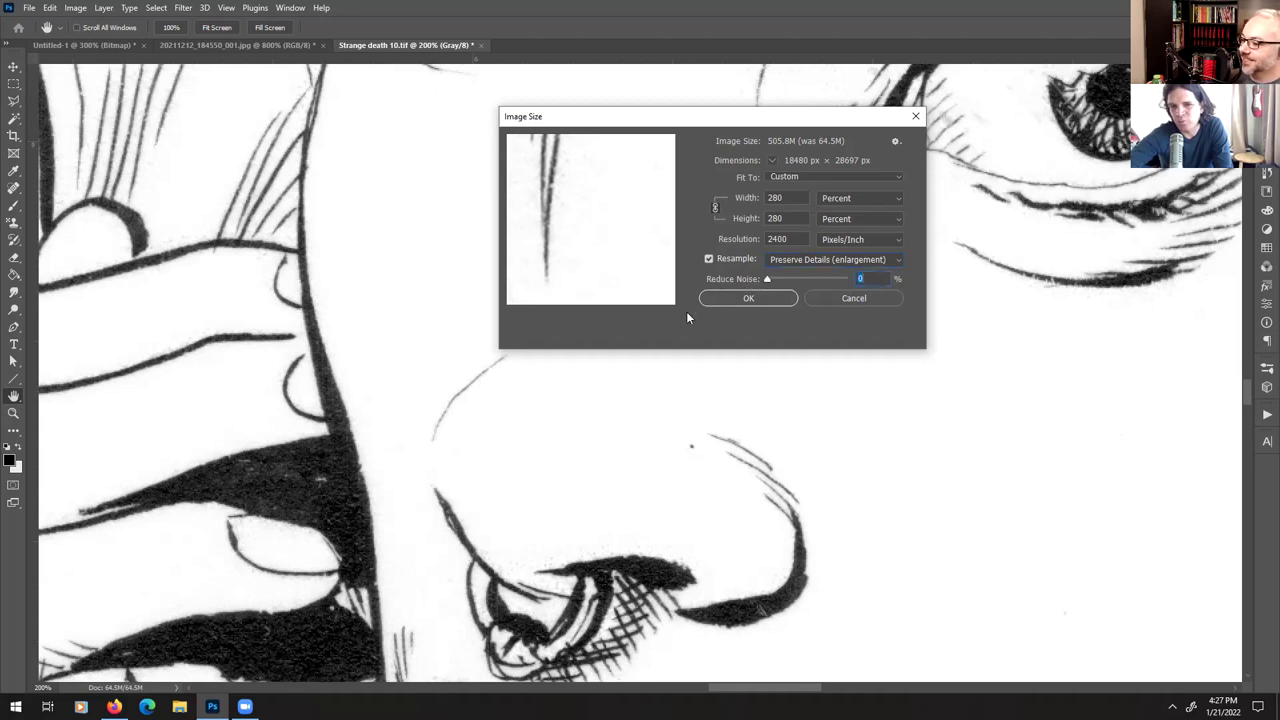
pyautogui.click(753, 299)
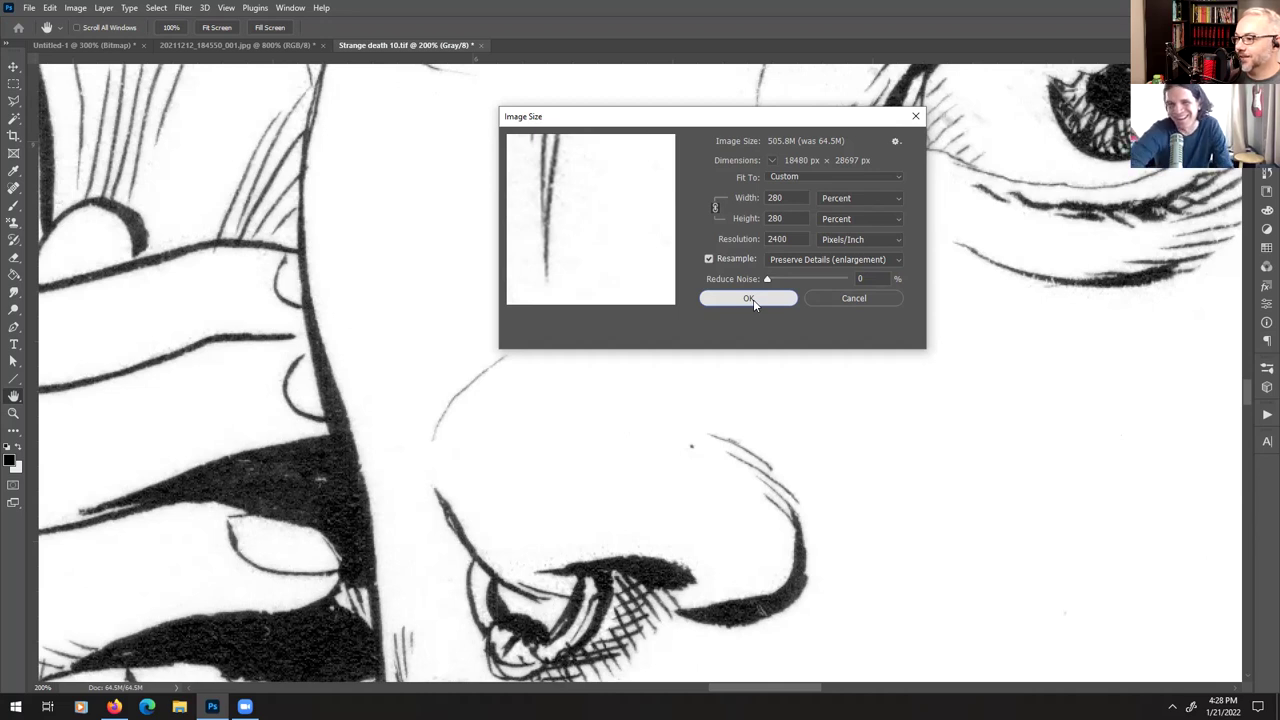
pyautogui.click(750, 299)
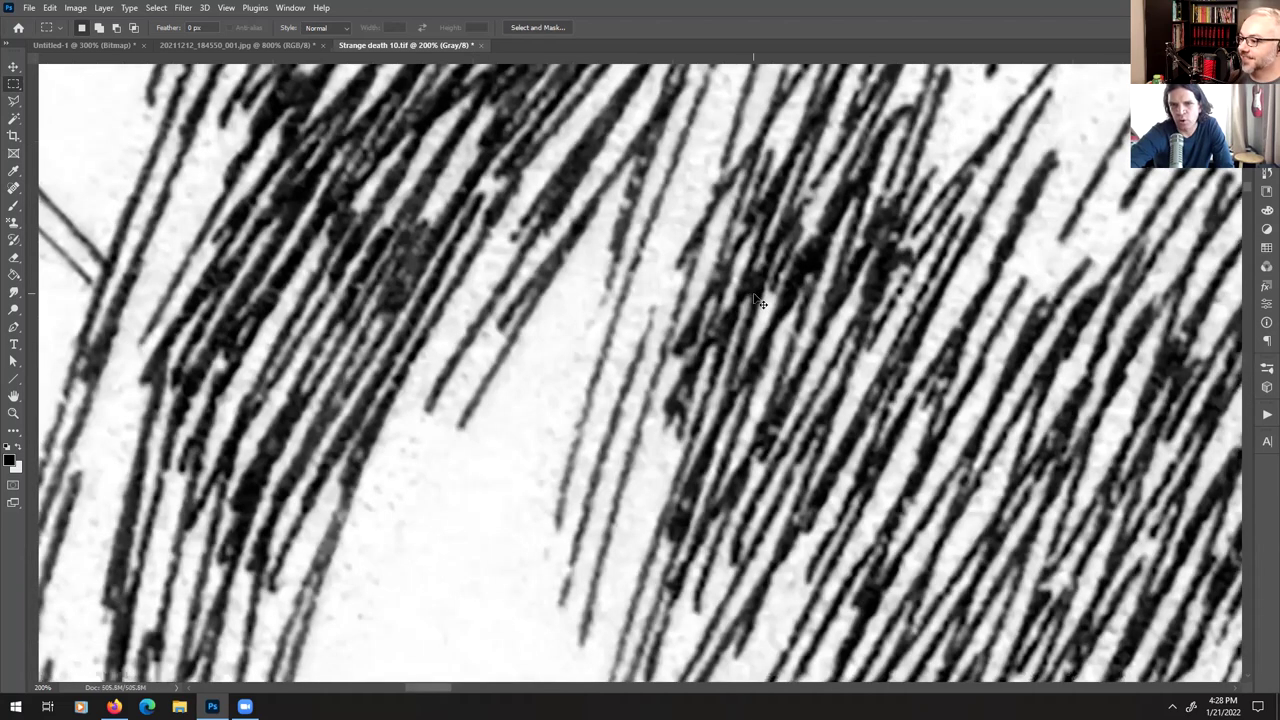
# - Examine the line quality of the enlarged artwork across the hair, eyebrows, eyes and nose at several magnifications
pyautogui.scroll(-5, 757, 300)
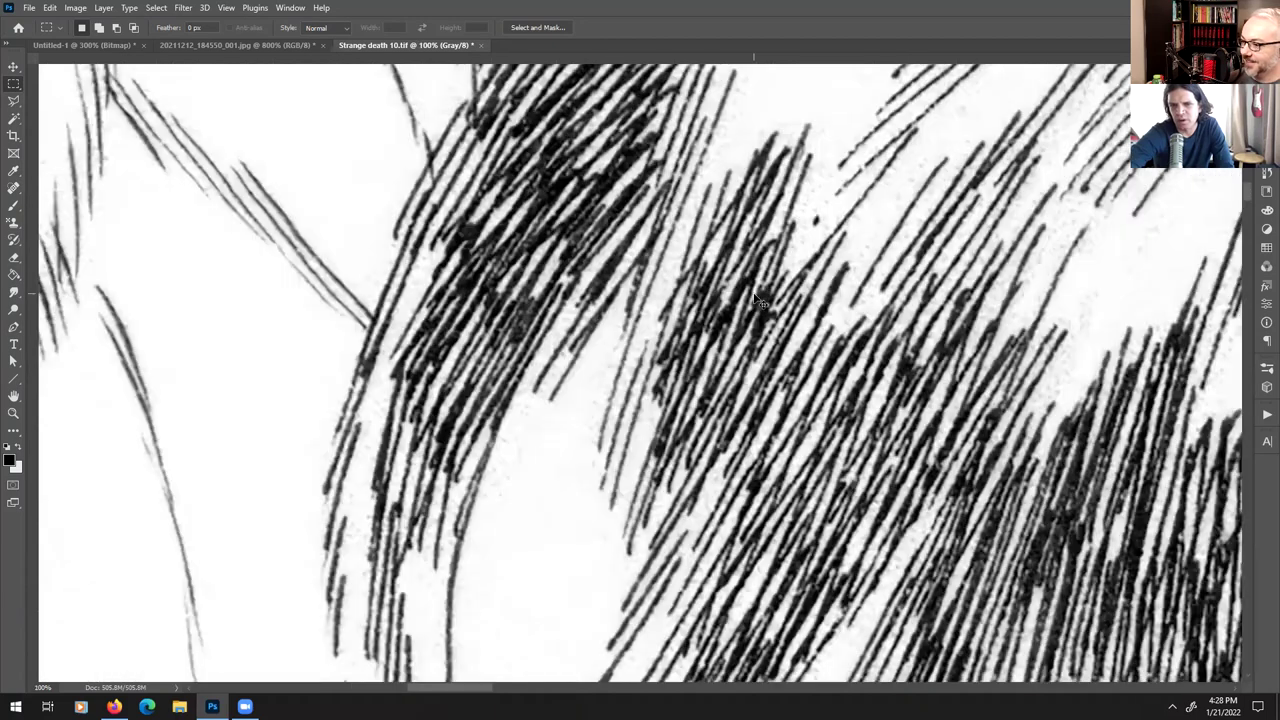
pyautogui.scroll(-4, 757, 300)
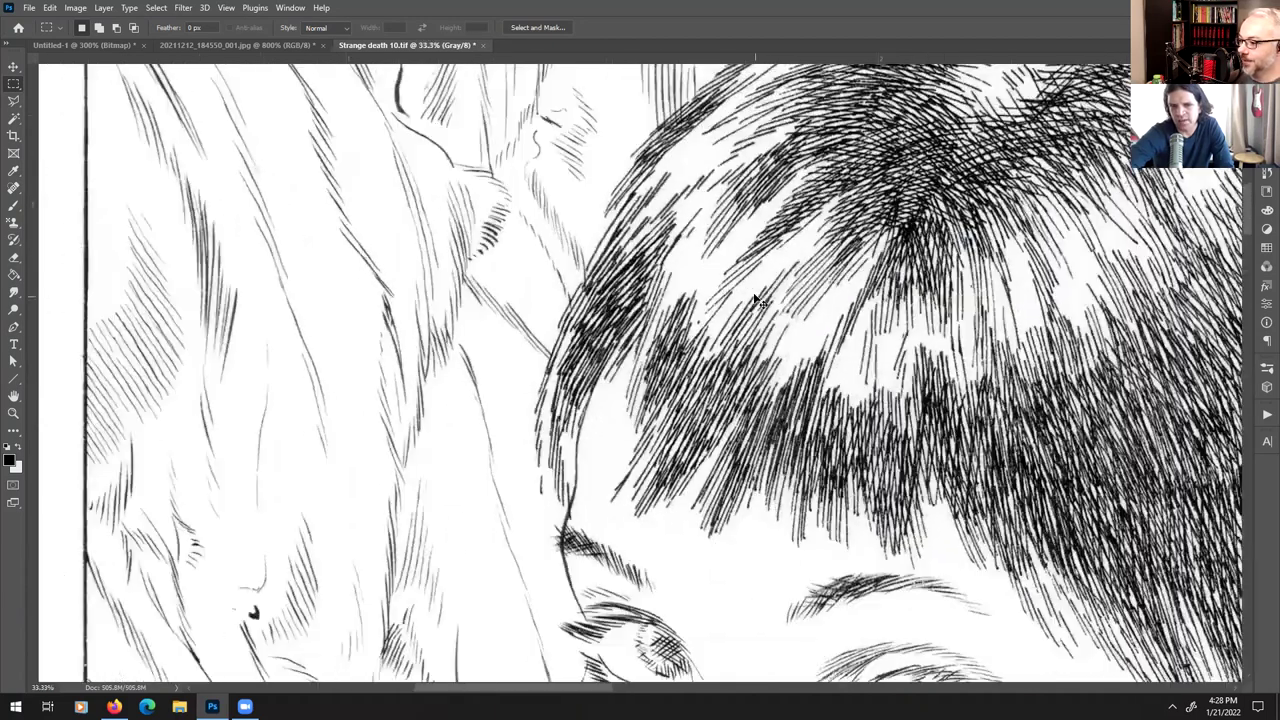
pyautogui.scroll(3, 757, 298)
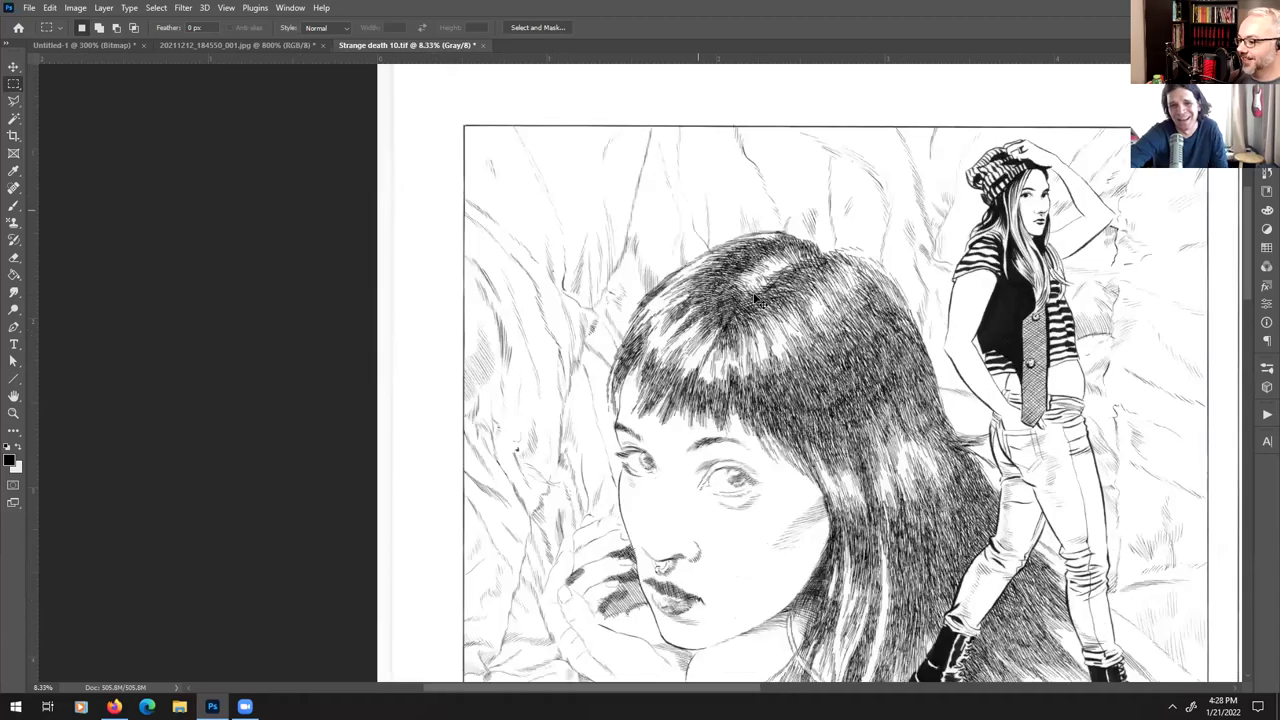
pyautogui.scroll(2, 757, 300)
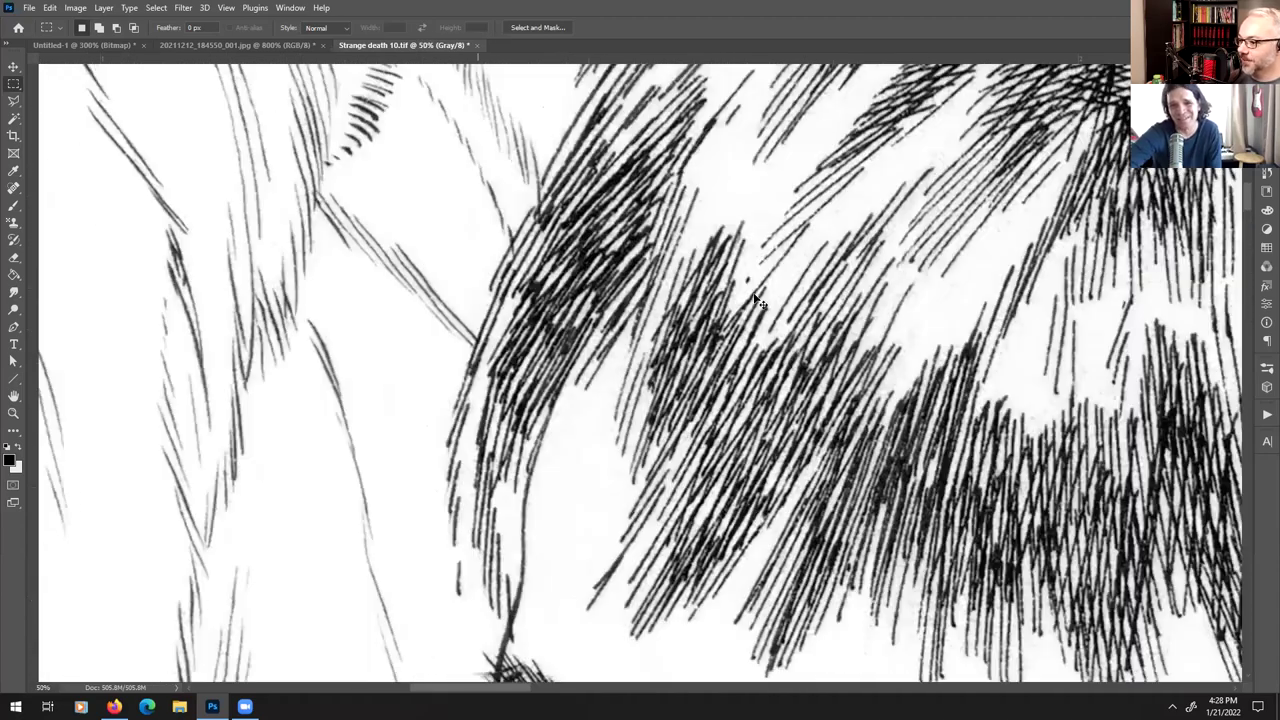
pyautogui.scroll(1, 757, 300)
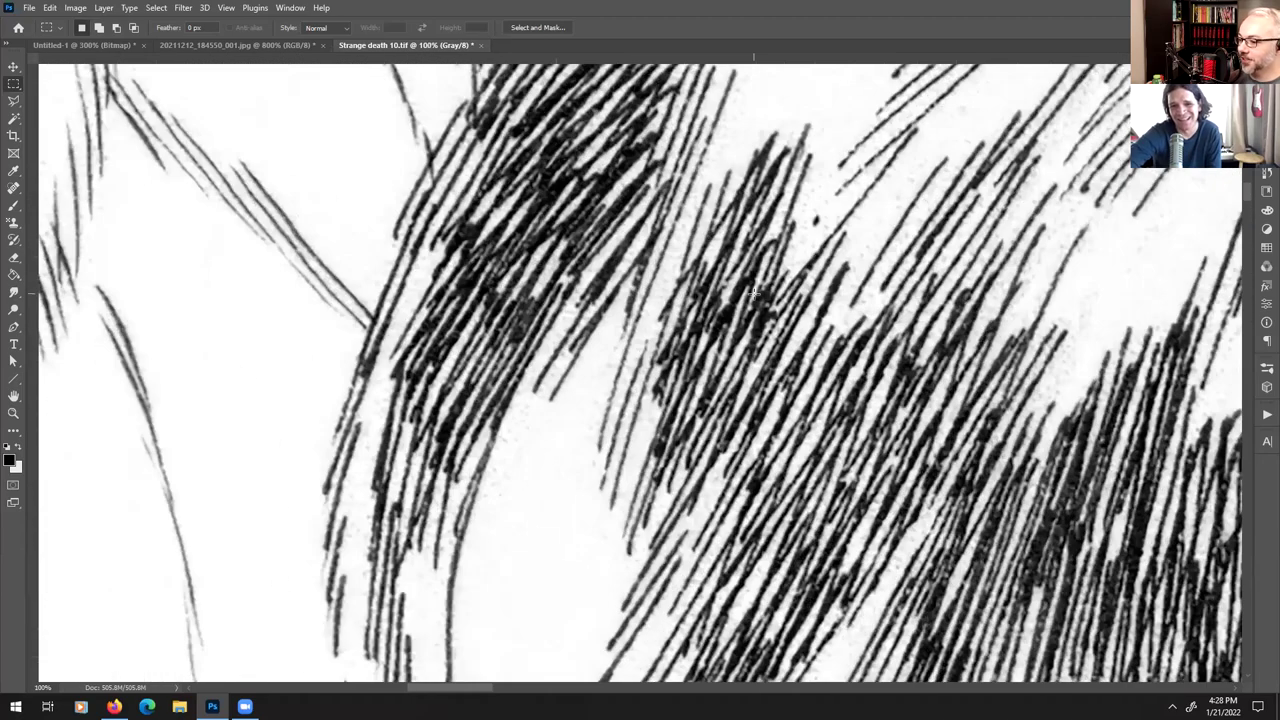
pyautogui.moveTo(835, 505); pyautogui.dragTo(661, 338)
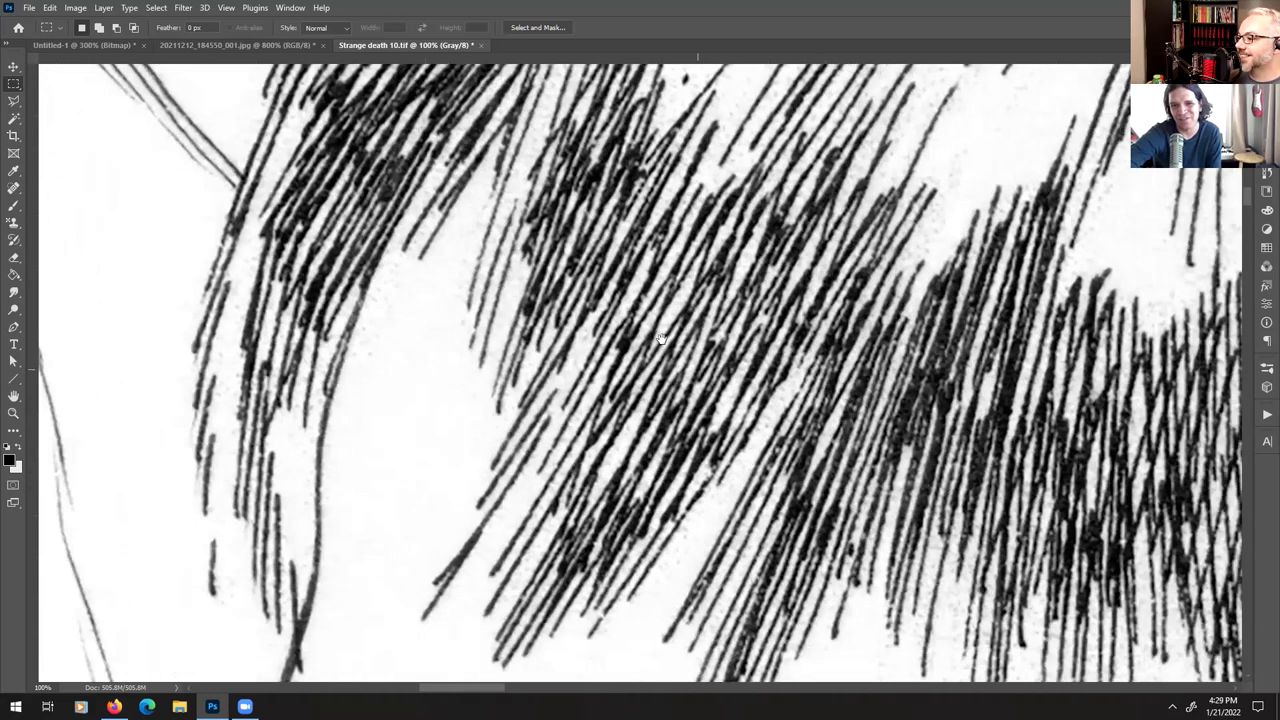
pyautogui.moveTo(708, 590); pyautogui.dragTo(660, 415)
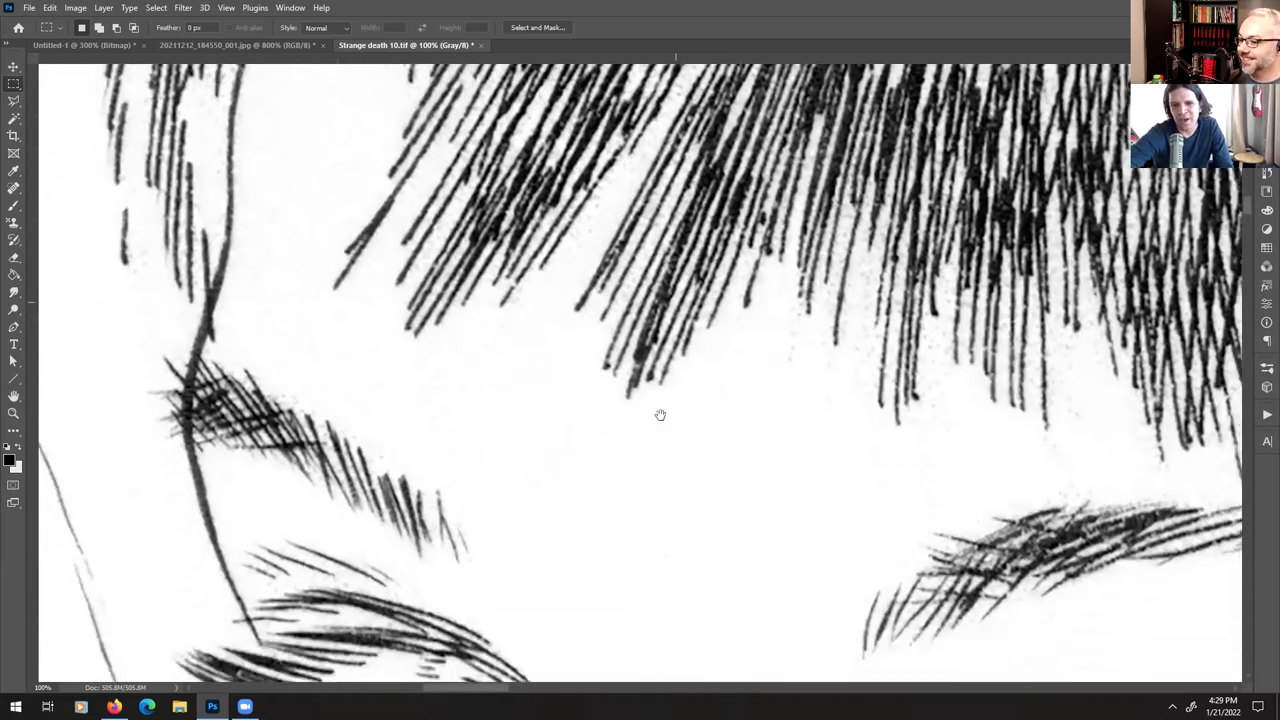
pyautogui.moveTo(660, 569); pyautogui.dragTo(643, 277)
pyautogui.moveTo(629, 538); pyautogui.dragTo(640, 303)
pyautogui.moveTo(700, 631); pyautogui.dragTo(599, 401)
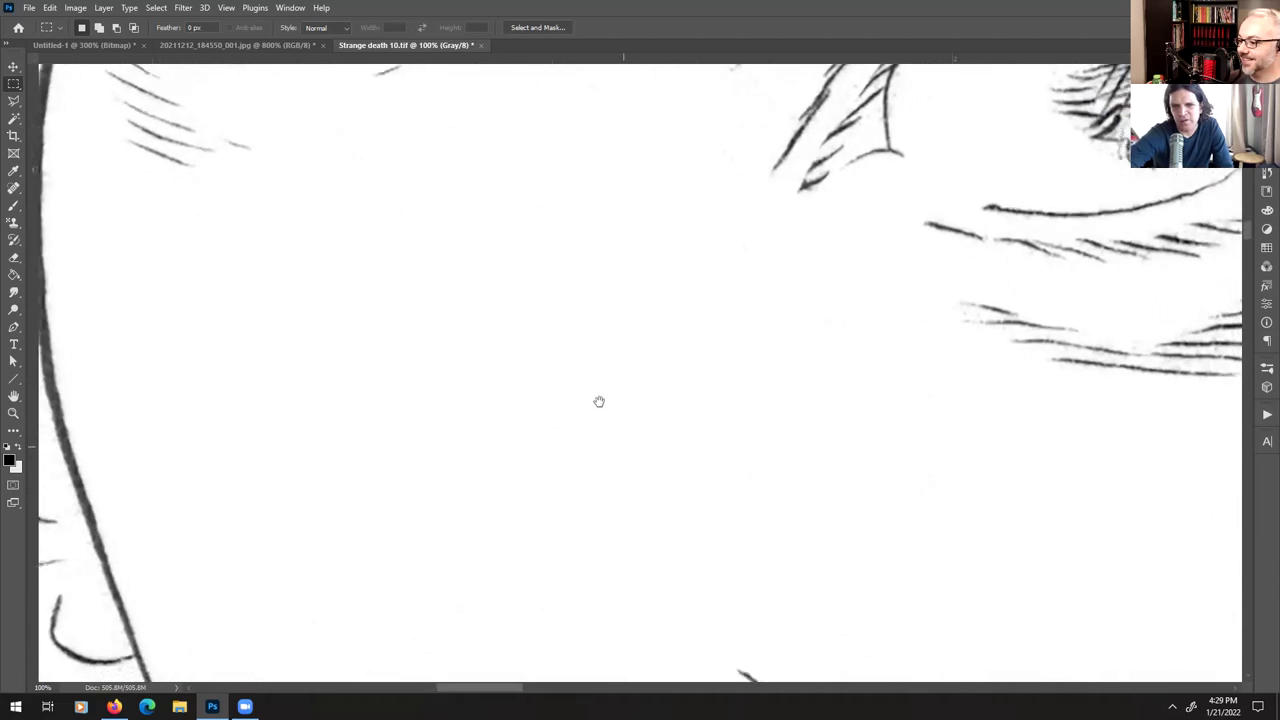
pyautogui.moveTo(783, 677)
pyautogui.mouseDown()
pyautogui.moveTo(737, 551)
pyautogui.moveTo(779, 558)
pyautogui.mouseUp()
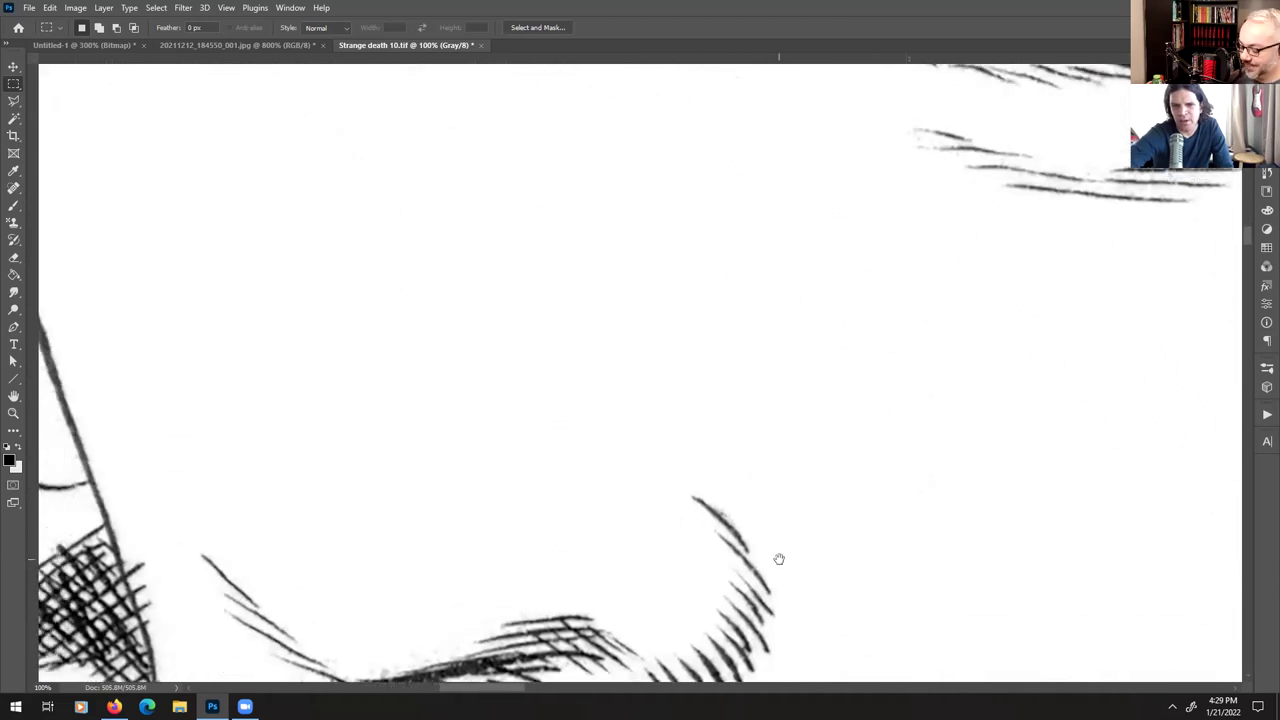
pyautogui.hotkey('ctrl', '-')
pyautogui.hotkey('ctrl', '-')
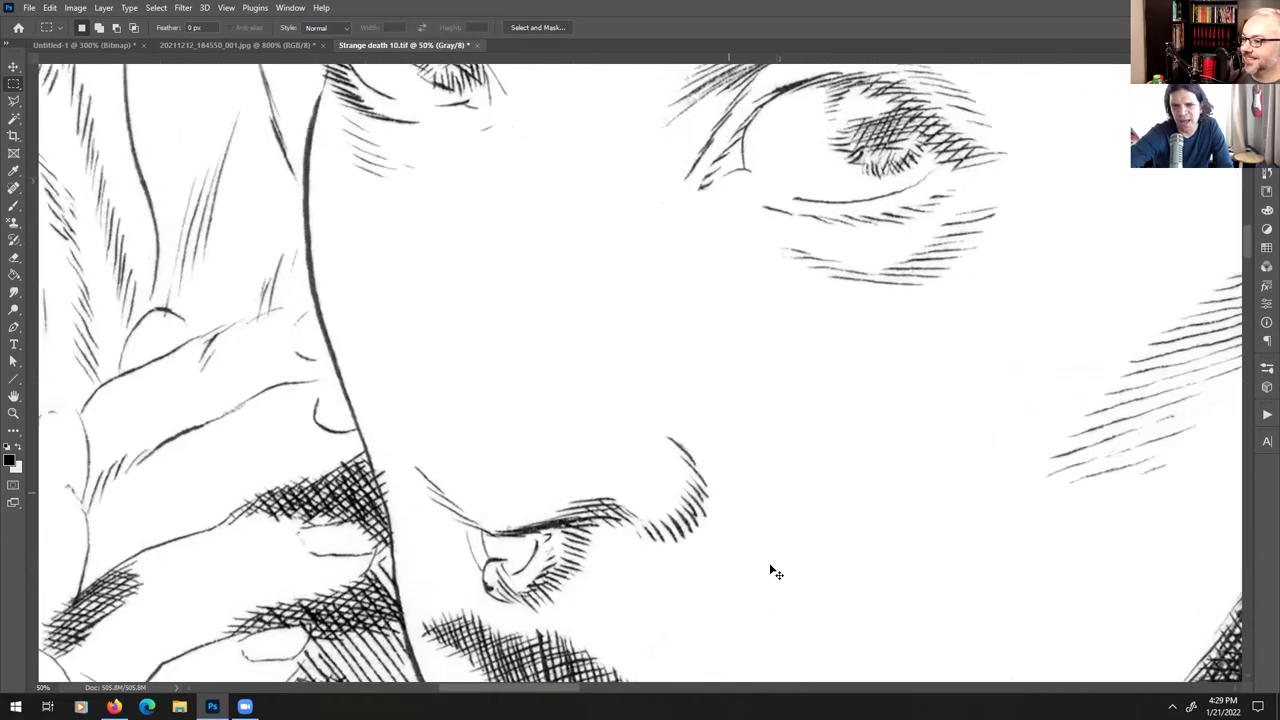
pyautogui.hotkey('ctrl', '+')
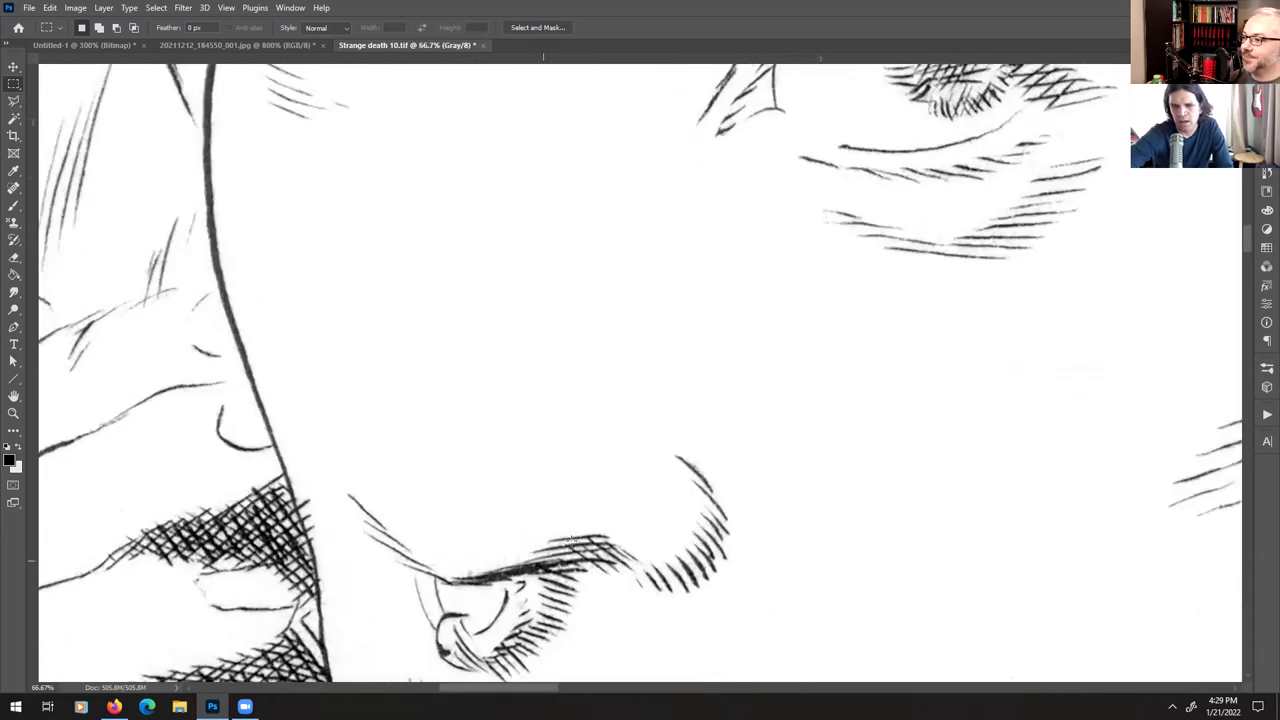
# - Examine the linework from the upper face's nose and eyes down to the lower panel's figures and the large face there
pyautogui.moveTo(621, 238); pyautogui.dragTo(674, 365)
pyautogui.click(730, 270)
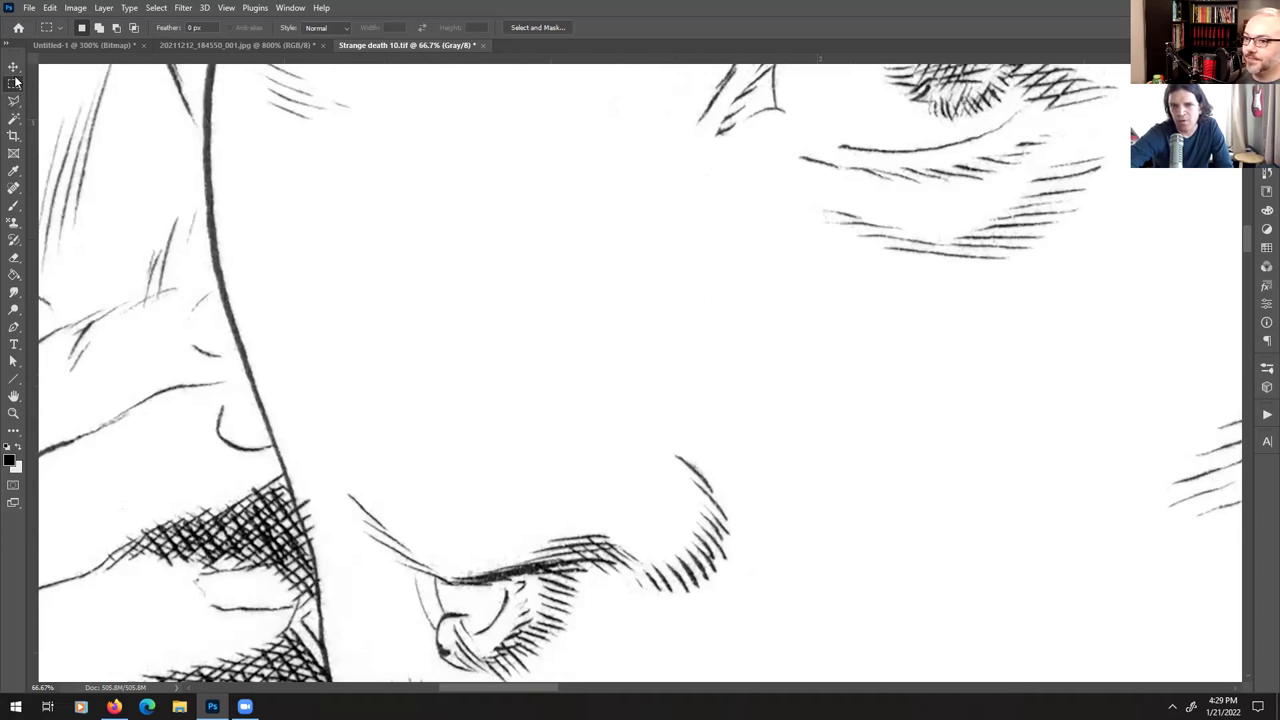
pyautogui.moveTo(626, 289)
pyautogui.mouseDown()
pyautogui.moveTo(691, 311)
pyautogui.moveTo(660, 386)
pyautogui.moveTo(614, 274)
pyautogui.mouseUp()
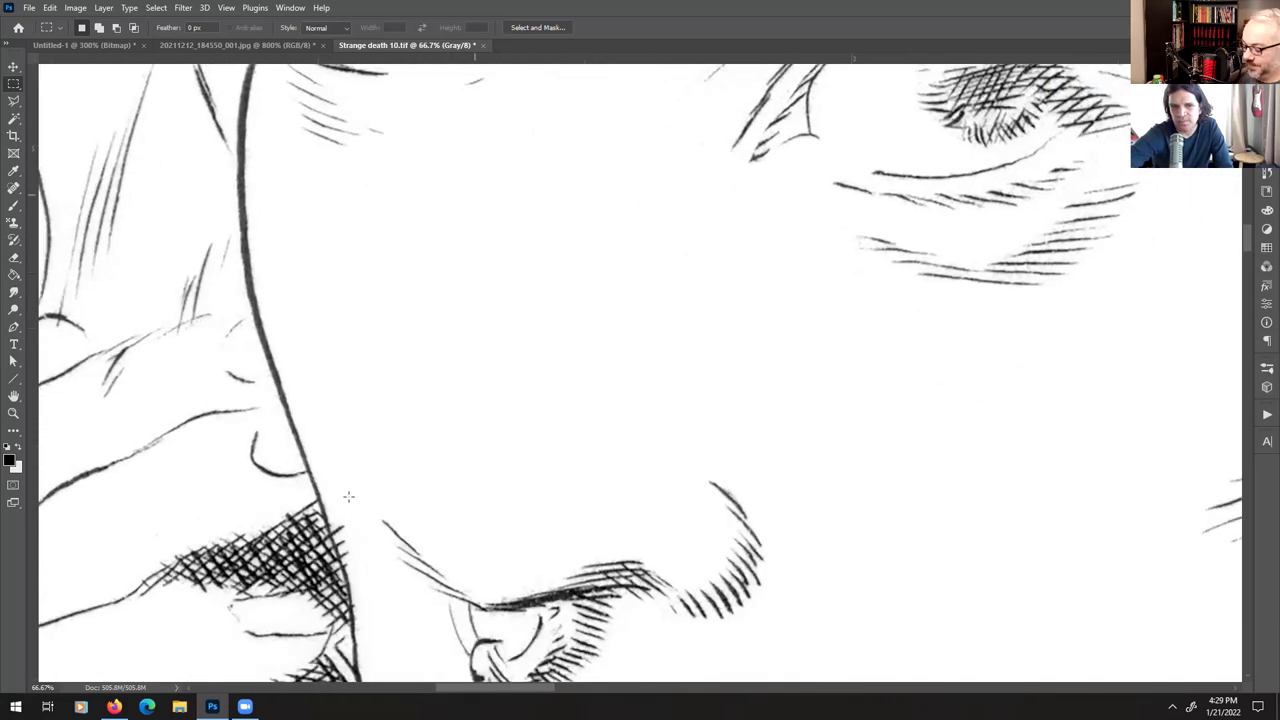
pyautogui.scroll(-3, 622, 254)
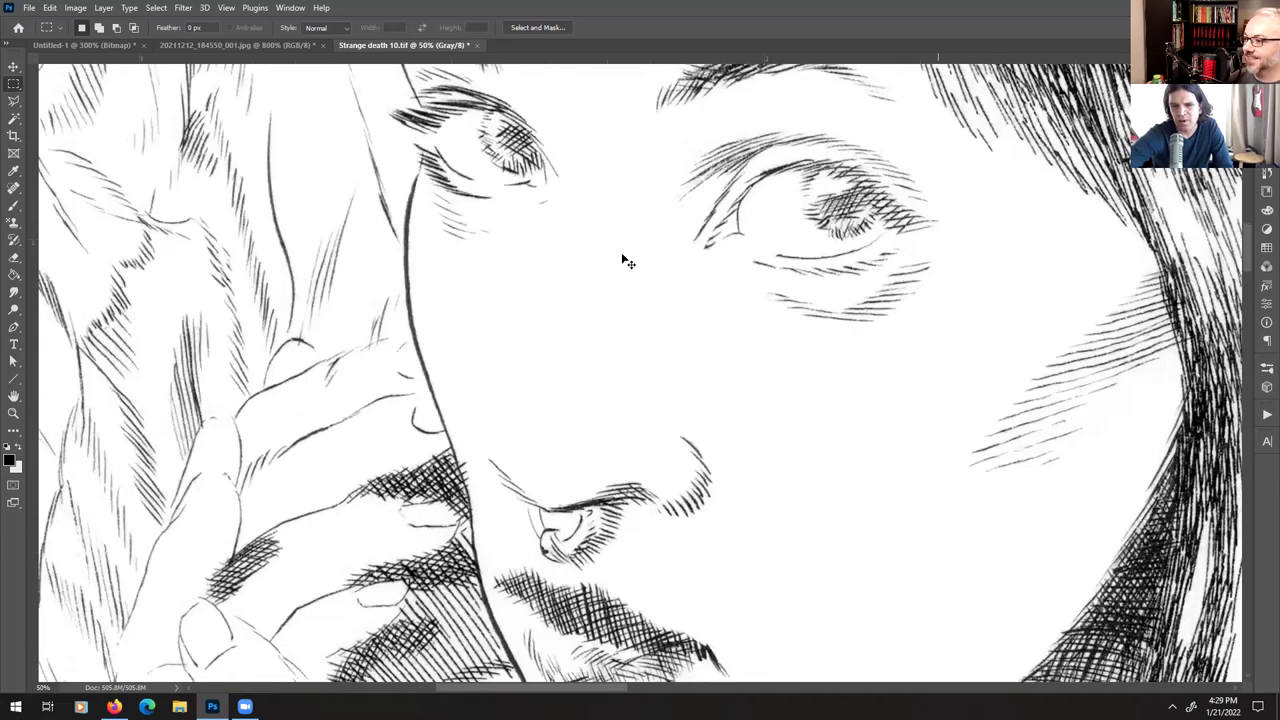
pyautogui.moveTo(806, 475); pyautogui.dragTo(1160, 672)
pyautogui.moveTo(1166, 266); pyautogui.dragTo(780, 680)
pyautogui.moveTo(1030, 250); pyautogui.dragTo(804, 383)
pyautogui.moveTo(1025, 678); pyautogui.dragTo(670, 218)
pyautogui.moveTo(980, 672); pyautogui.dragTo(673, 80)
pyautogui.moveTo(900, 640); pyautogui.dragTo(670, 160)
pyautogui.moveTo(820, 513); pyautogui.dragTo(770, 342)
pyautogui.moveTo(756, 655); pyautogui.dragTo(662, 249)
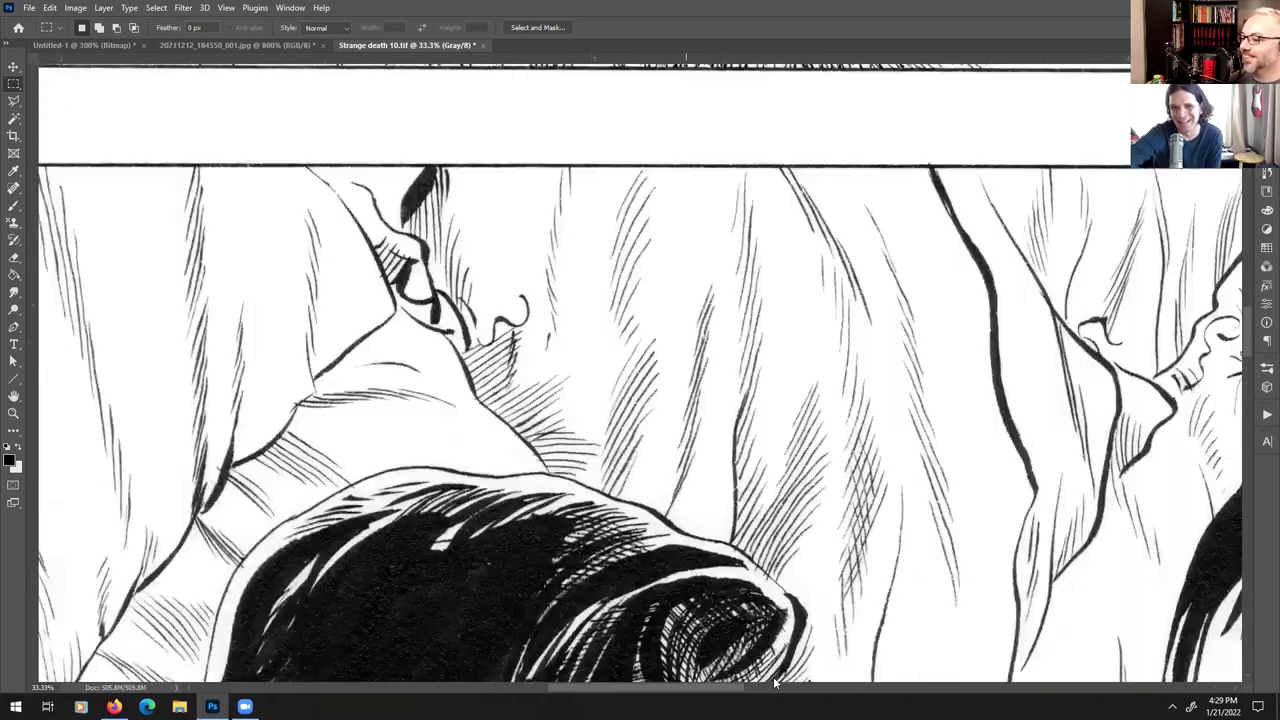
pyautogui.moveTo(989, 557); pyautogui.dragTo(571, 303)
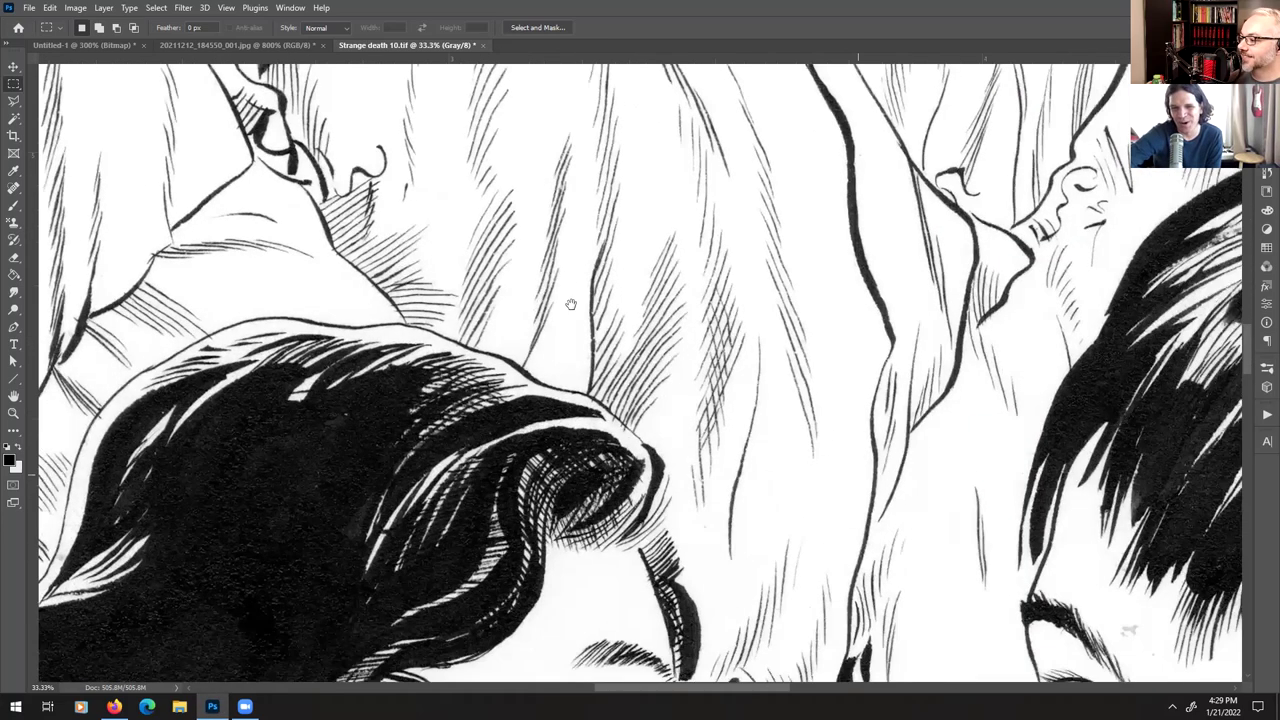
pyautogui.moveTo(789, 600); pyautogui.dragTo(540, 375)
pyautogui.moveTo(573, 553); pyautogui.dragTo(549, 451)
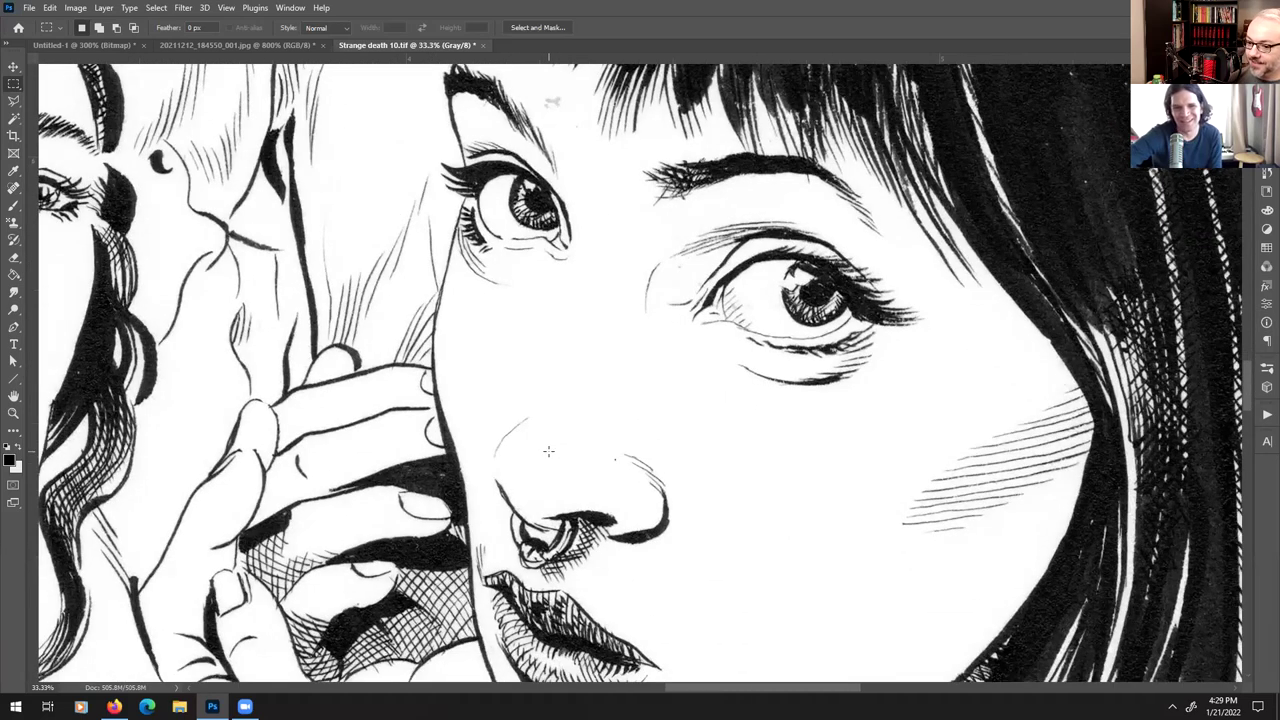
# - Inspect the eyes and nose of the lower panel's large face at magnifications up to 100%
pyautogui.hotkey('ctrl', '+')
pyautogui.hotkey('ctrl', '+')
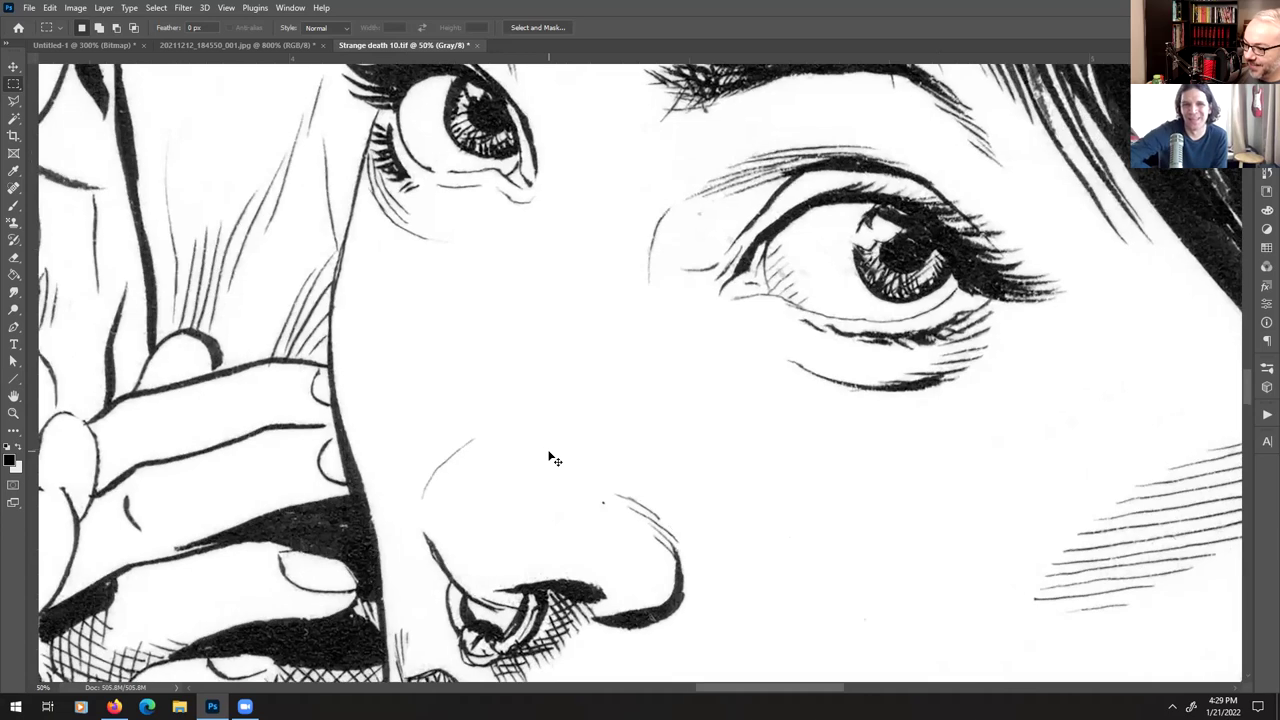
pyautogui.hotkey('ctrl', '+')
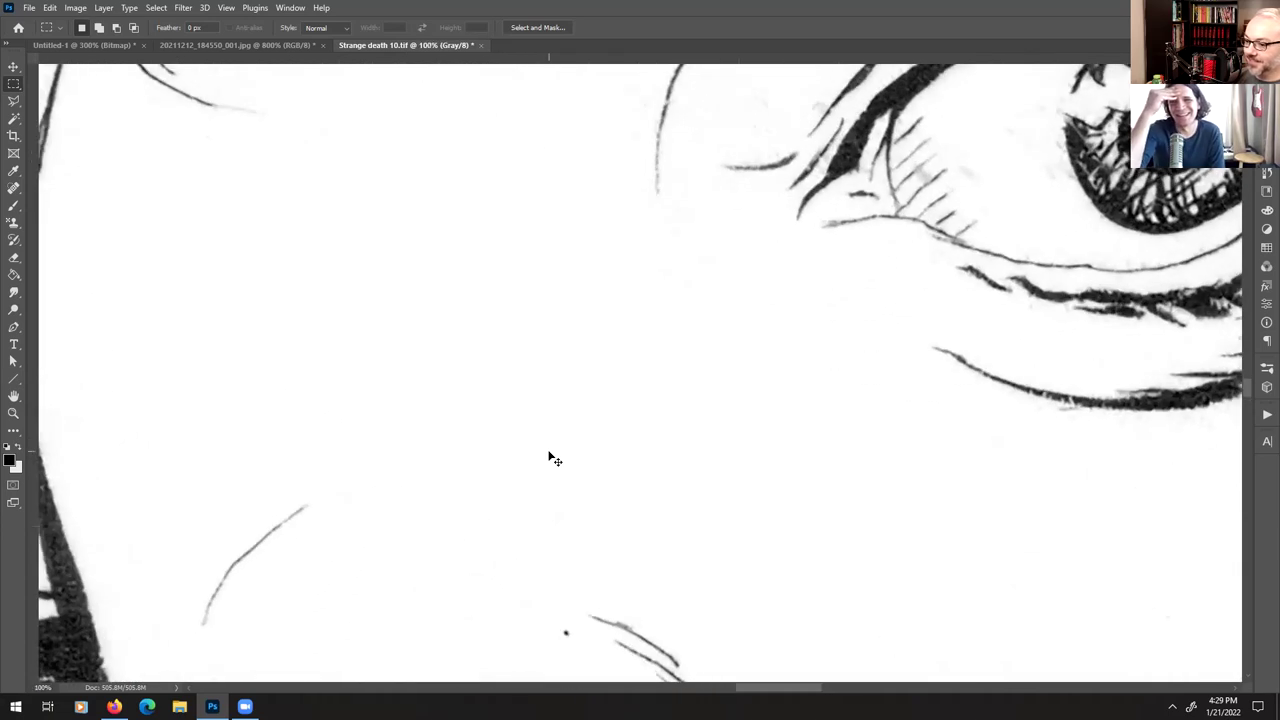
pyautogui.hotkey('ctrl', '-')
pyautogui.moveTo(747, 318); pyautogui.dragTo(758, 406)
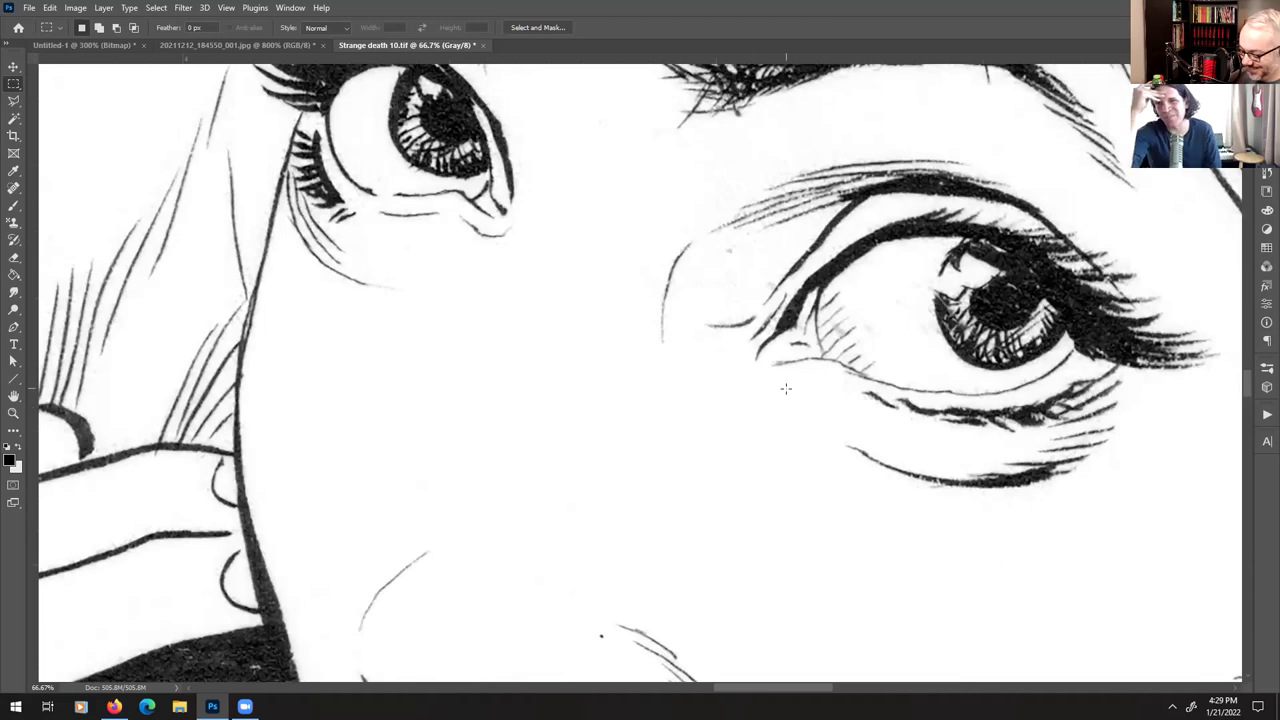
pyautogui.hotkey('ctrl', '+')
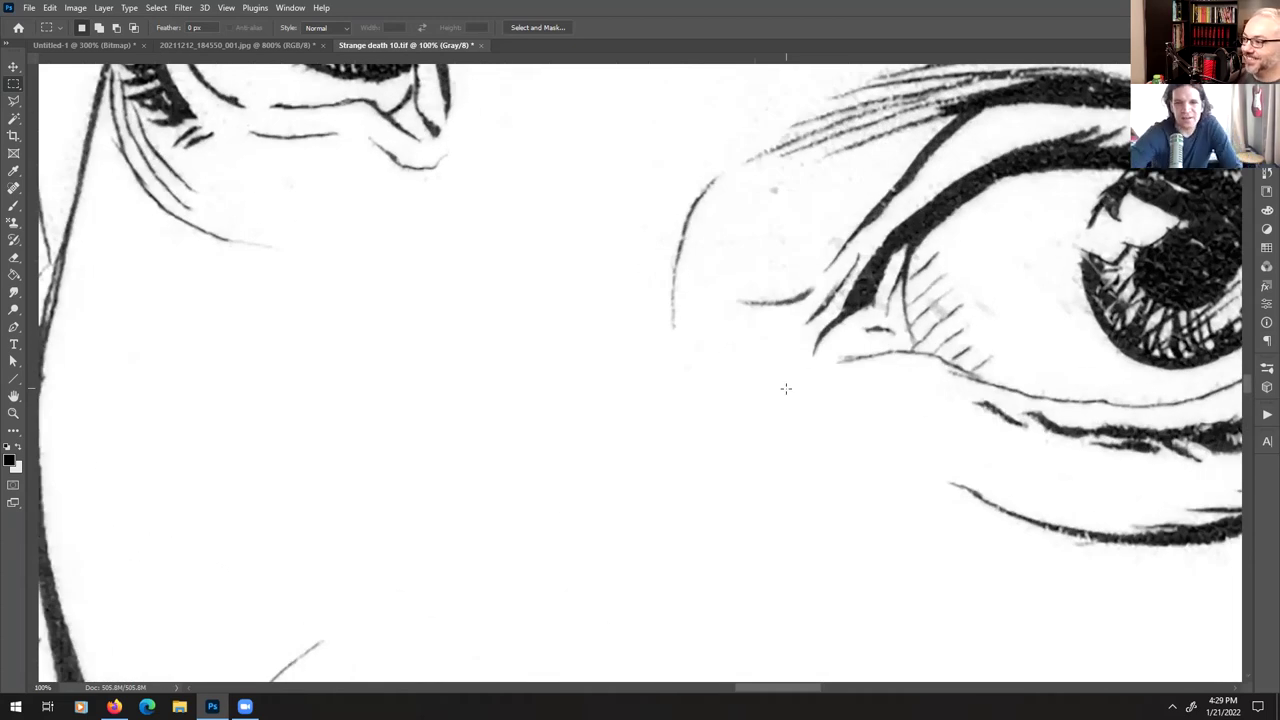
pyautogui.moveTo(736, 473); pyautogui.dragTo(734, 331)
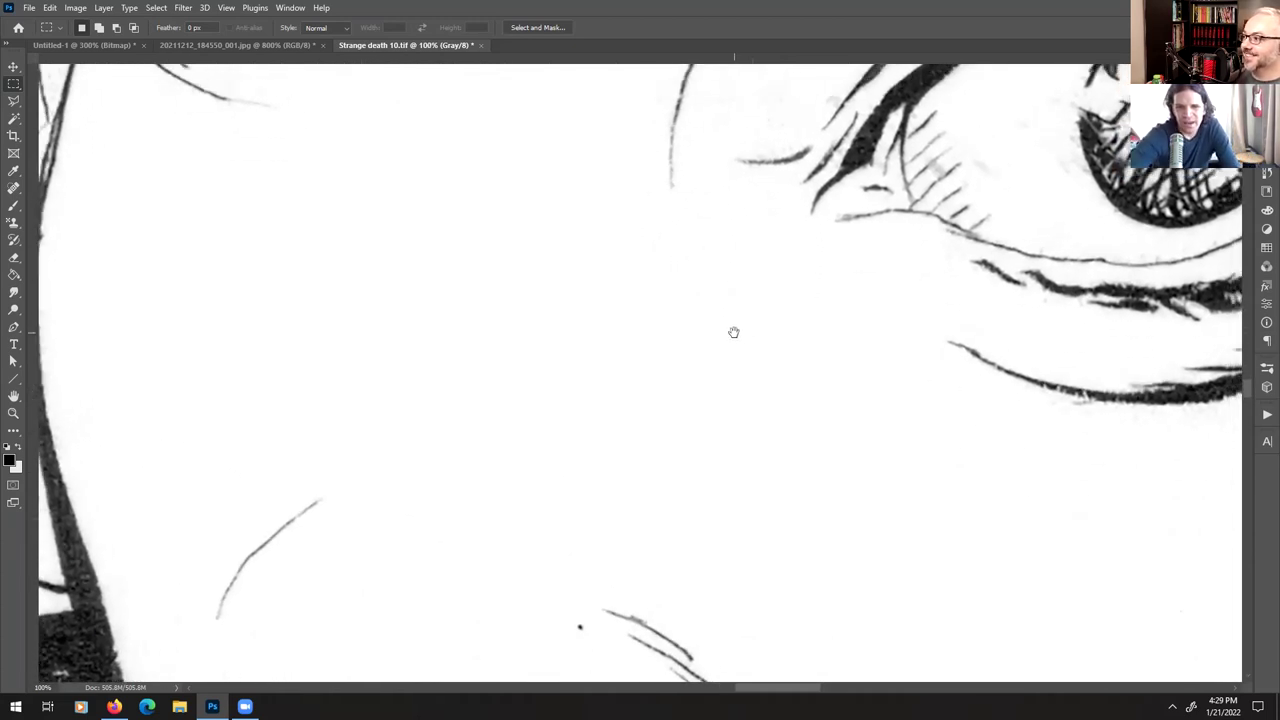
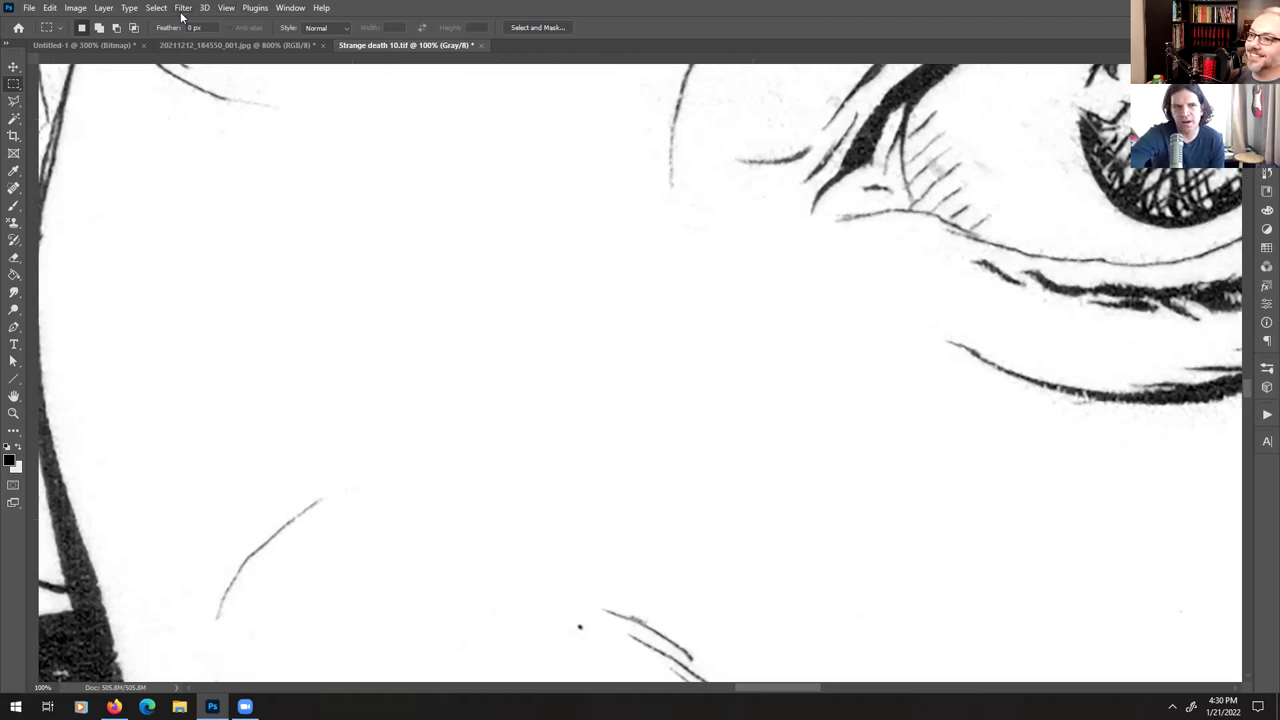
# - Start the Unsharp Mask filter and centre its preview on the hatched inner corner of the eye
pyautogui.click(183, 8)
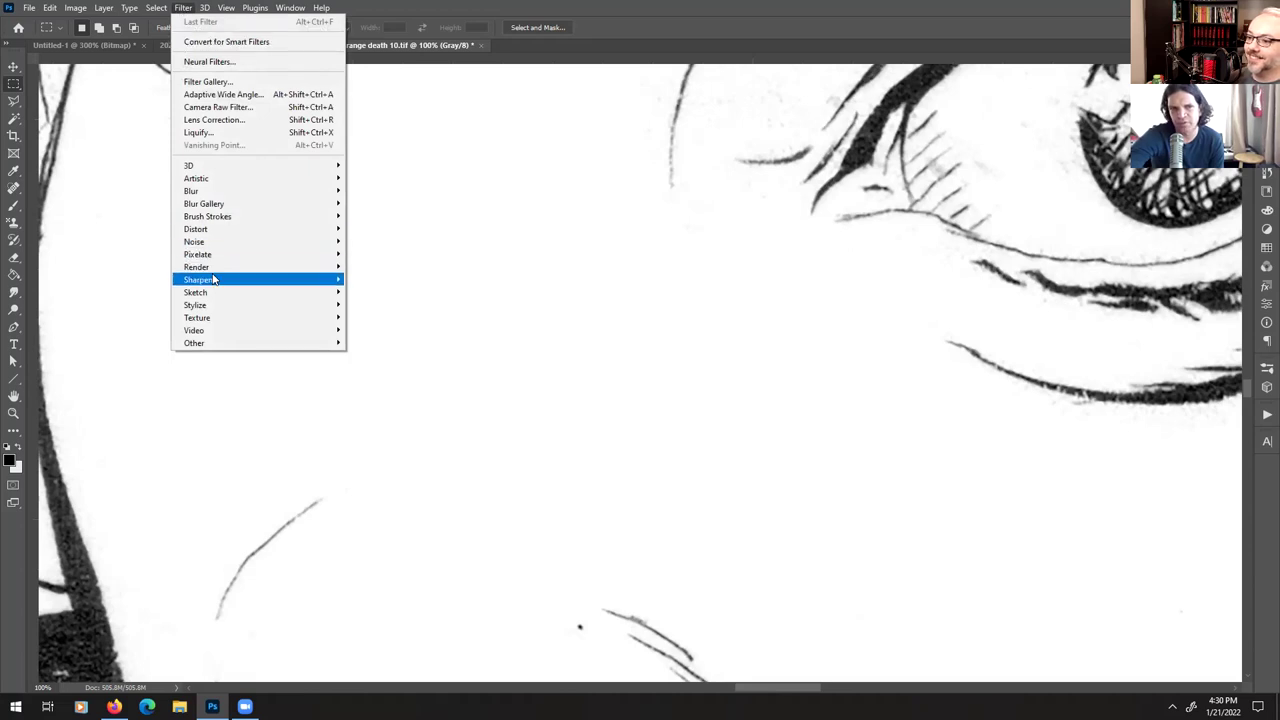
pyautogui.moveTo(213, 280)
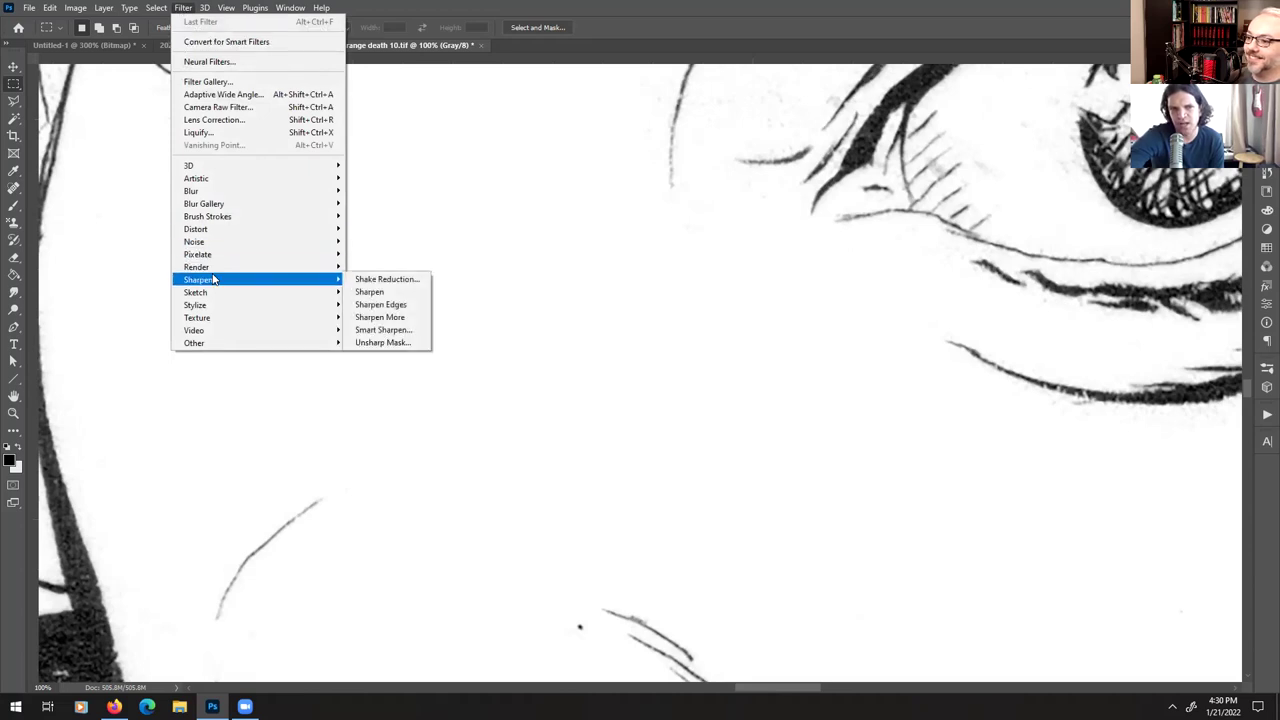
pyautogui.click(400, 343)
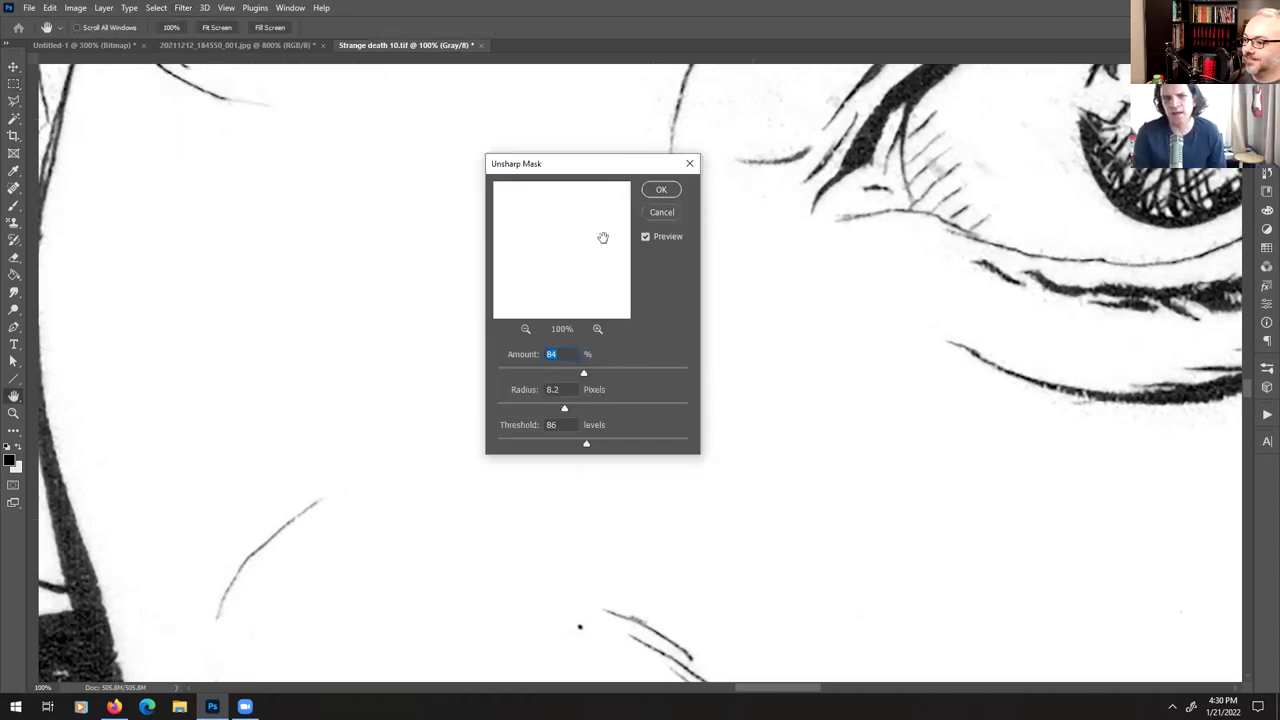
pyautogui.moveTo(597, 221); pyautogui.dragTo(519, 307)
pyautogui.moveTo(599, 244); pyautogui.dragTo(523, 249)
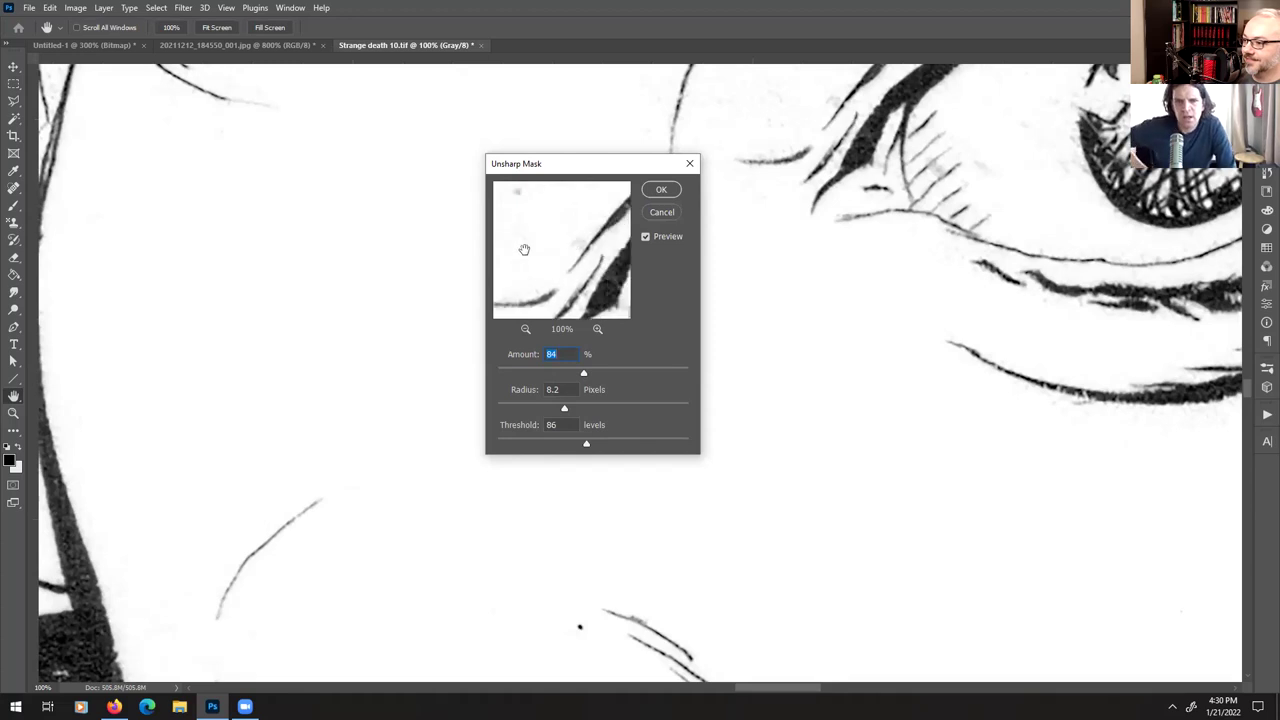
pyautogui.moveTo(569, 296)
pyautogui.mouseDown()
pyautogui.moveTo(566, 264)
pyautogui.moveTo(583, 309)
pyautogui.mouseUp()
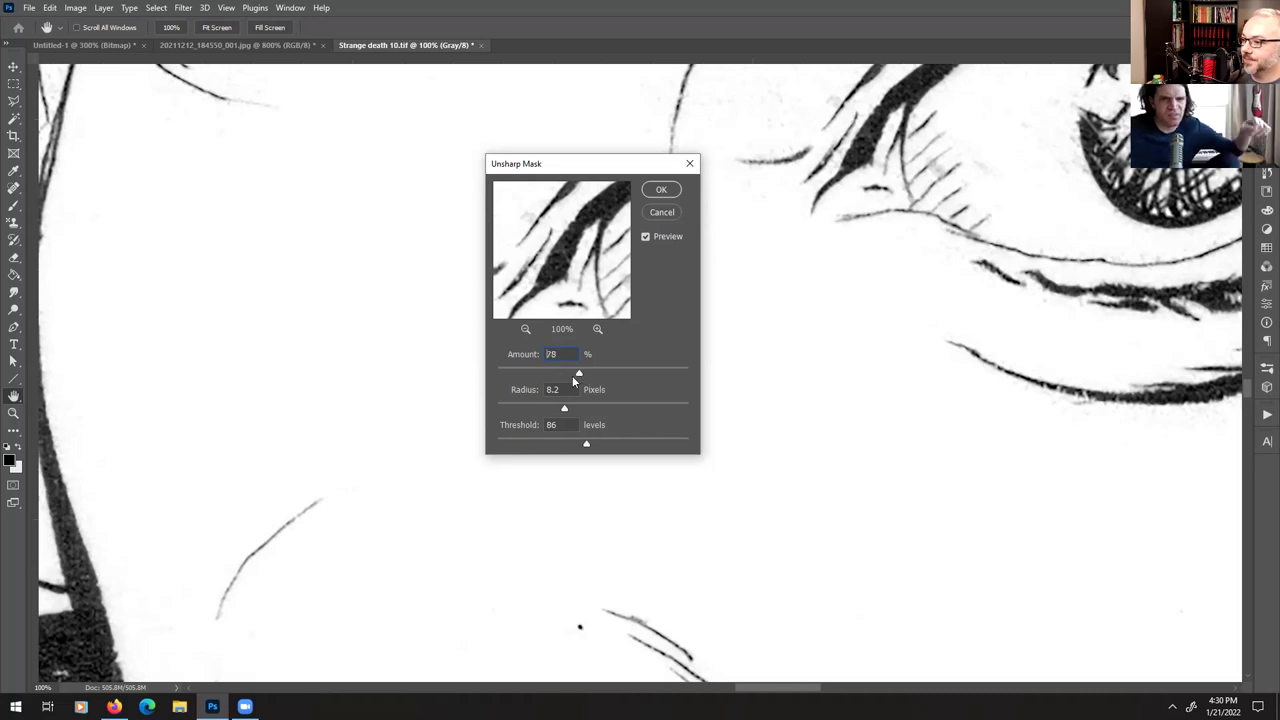
# - Set the Unsharp Mask amount to 105% and the radius to 1.4 pixels
pyautogui.moveTo(529, 372); pyautogui.dragTo(608, 376)
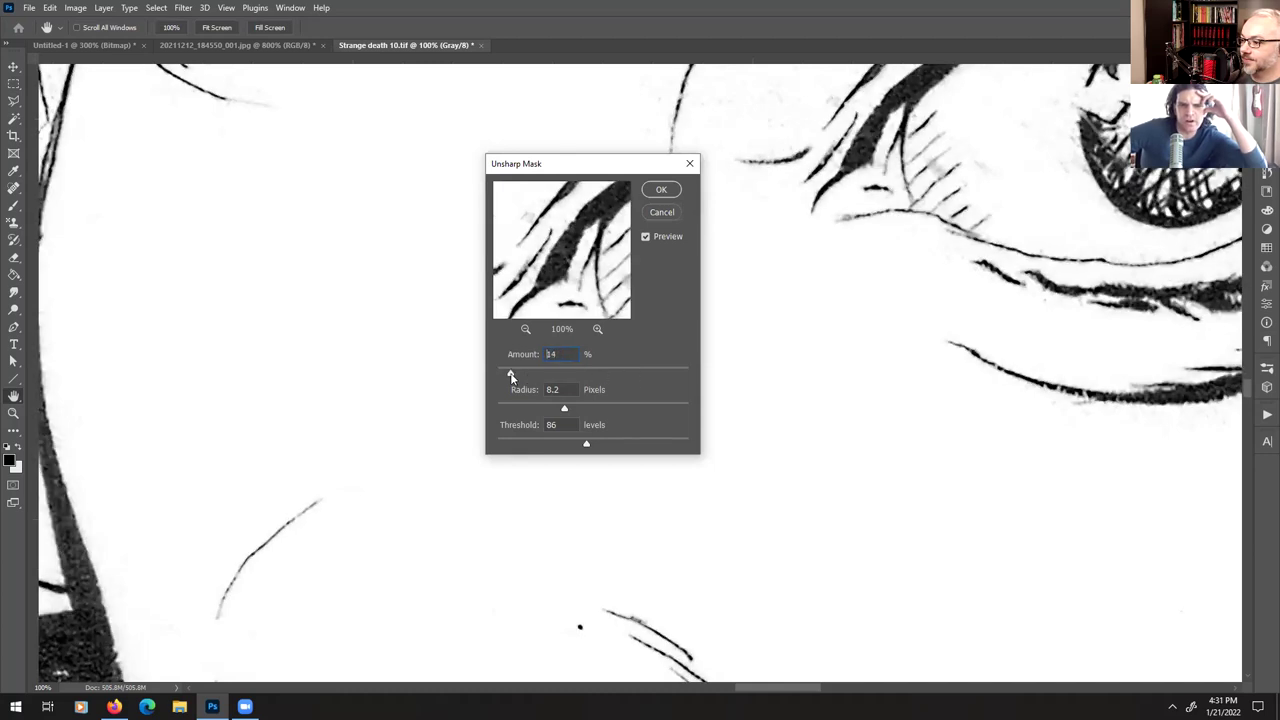
pyautogui.moveTo(511, 375); pyautogui.dragTo(603, 376)
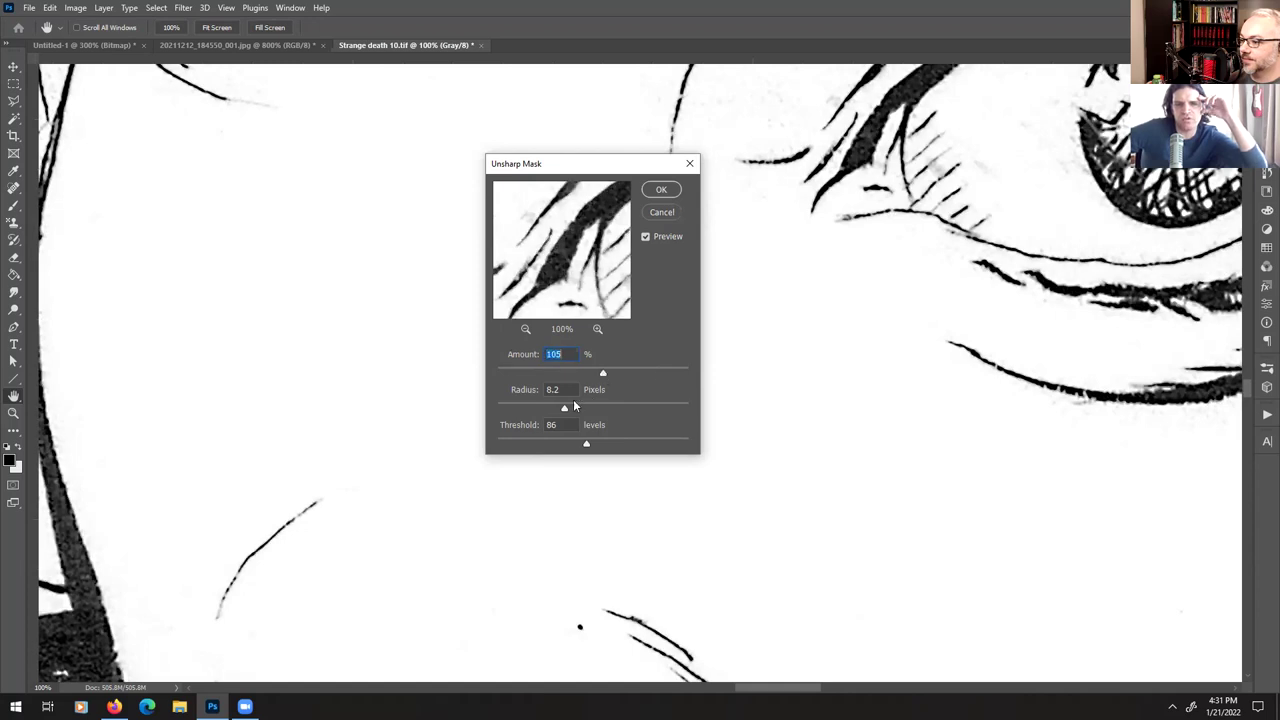
pyautogui.moveTo(517, 407); pyautogui.dragTo(511, 408)
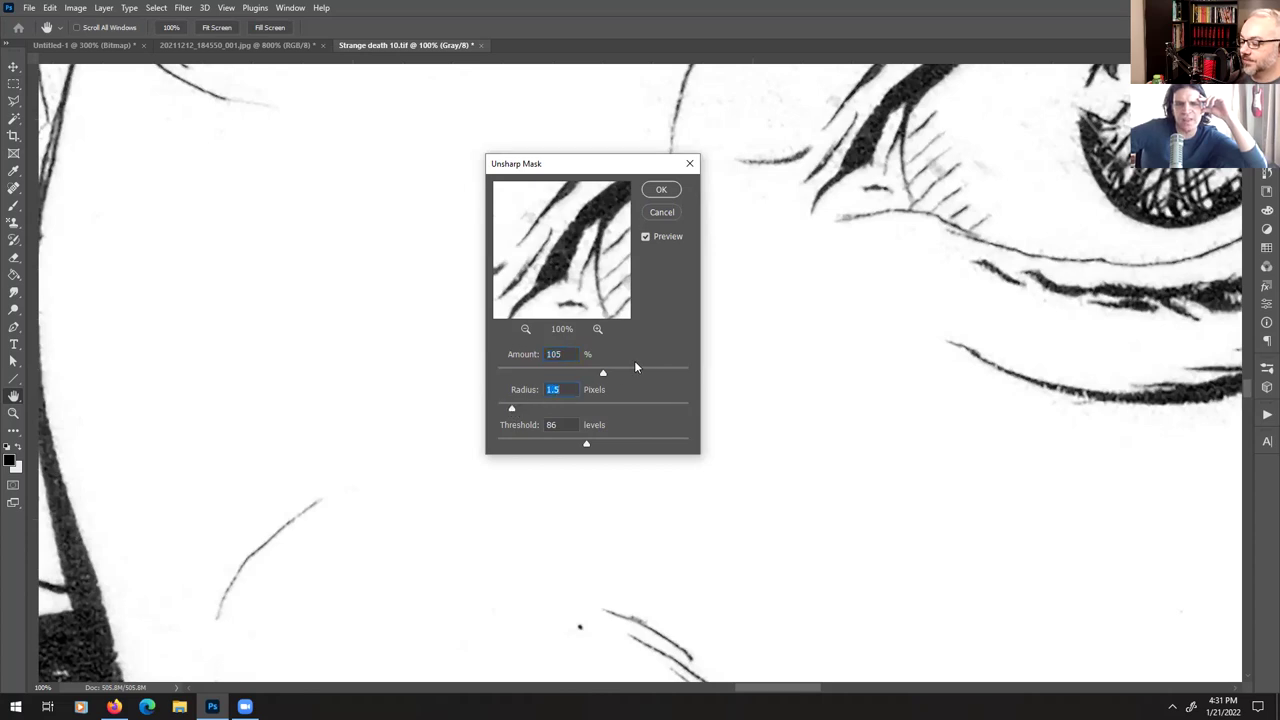
pyautogui.write('1.4')
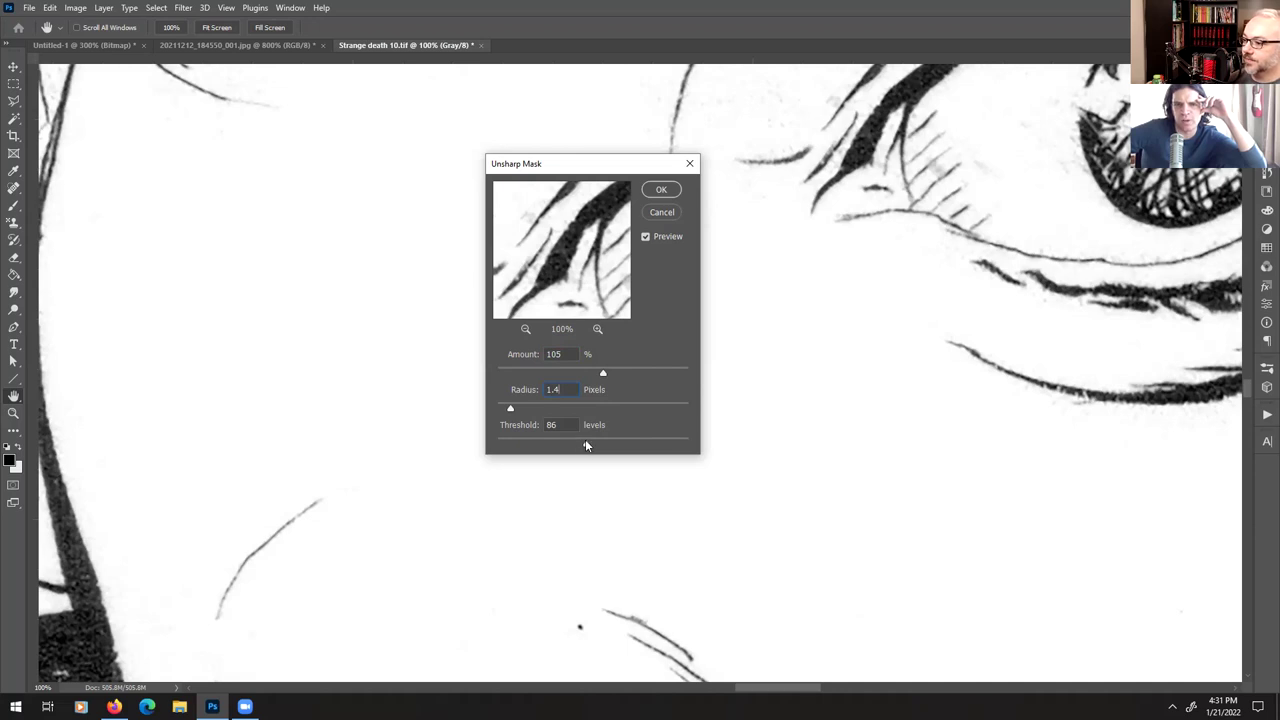
# - Try threshold 141, amount 248% and radii of 642.6 and 4.7 pixels, returning the radius to 1.4 pixels
pyautogui.moveTo(586, 446); pyautogui.dragTo(643, 446)
pyautogui.moveTo(512, 410); pyautogui.dragTo(672, 419)
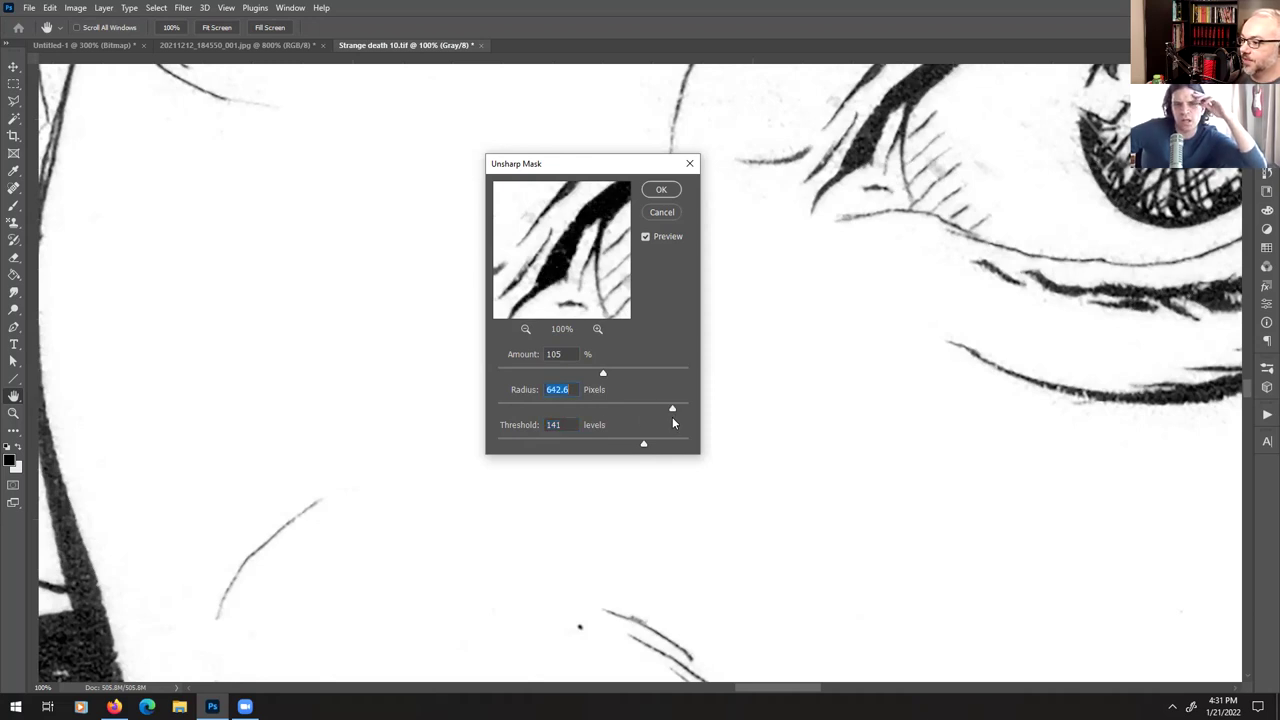
pyautogui.moveTo(671, 410); pyautogui.dragTo(509, 405)
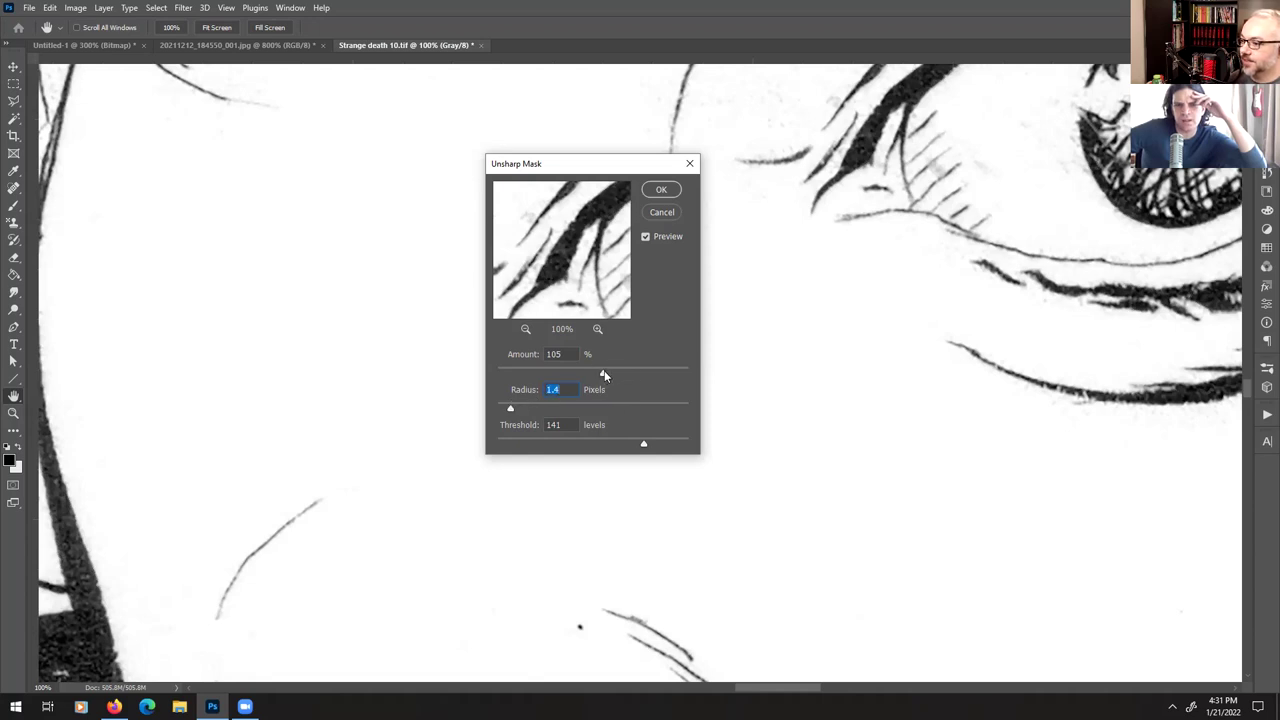
pyautogui.moveTo(601, 374); pyautogui.dragTo(662, 377)
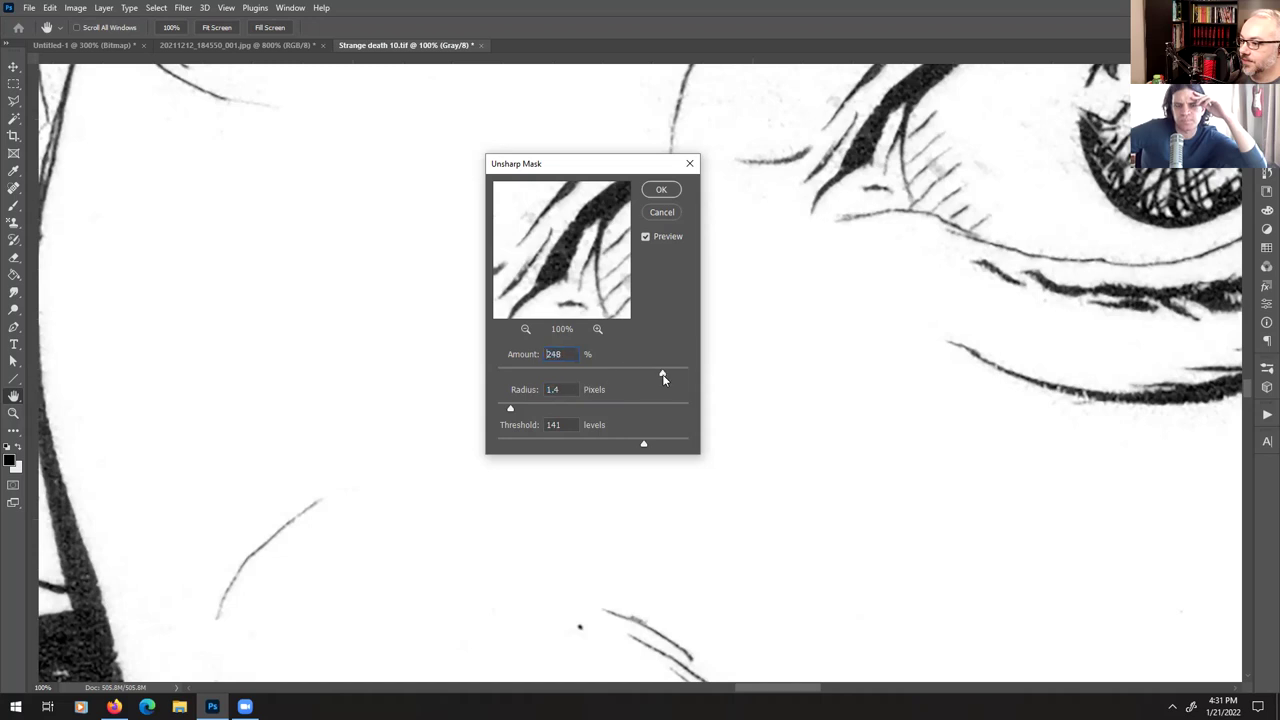
pyautogui.moveTo(509, 407); pyautogui.dragTo(546, 408)
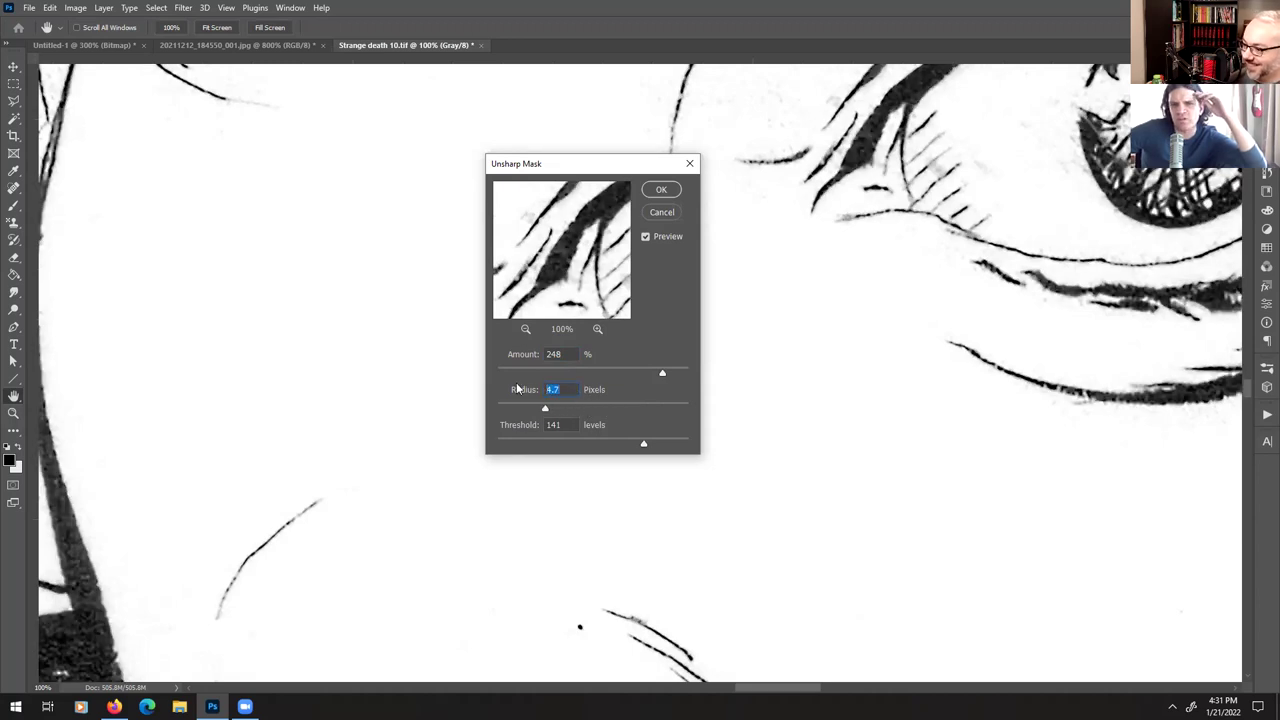
pyautogui.write('1.4')
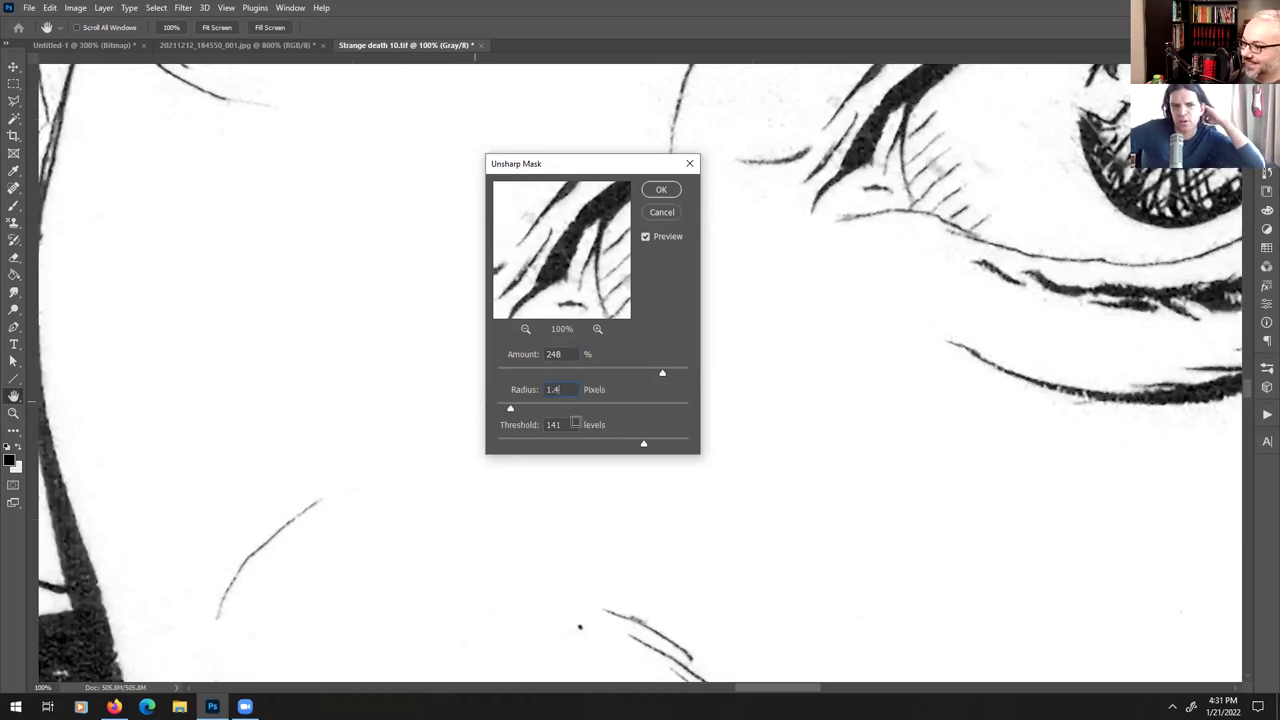
# - Try a threshold of 0 levels with radii of 1000 and 533.8 pixels, returning the radius to 1.4 pixels
pyautogui.moveTo(645, 446); pyautogui.dragTo(709, 400)
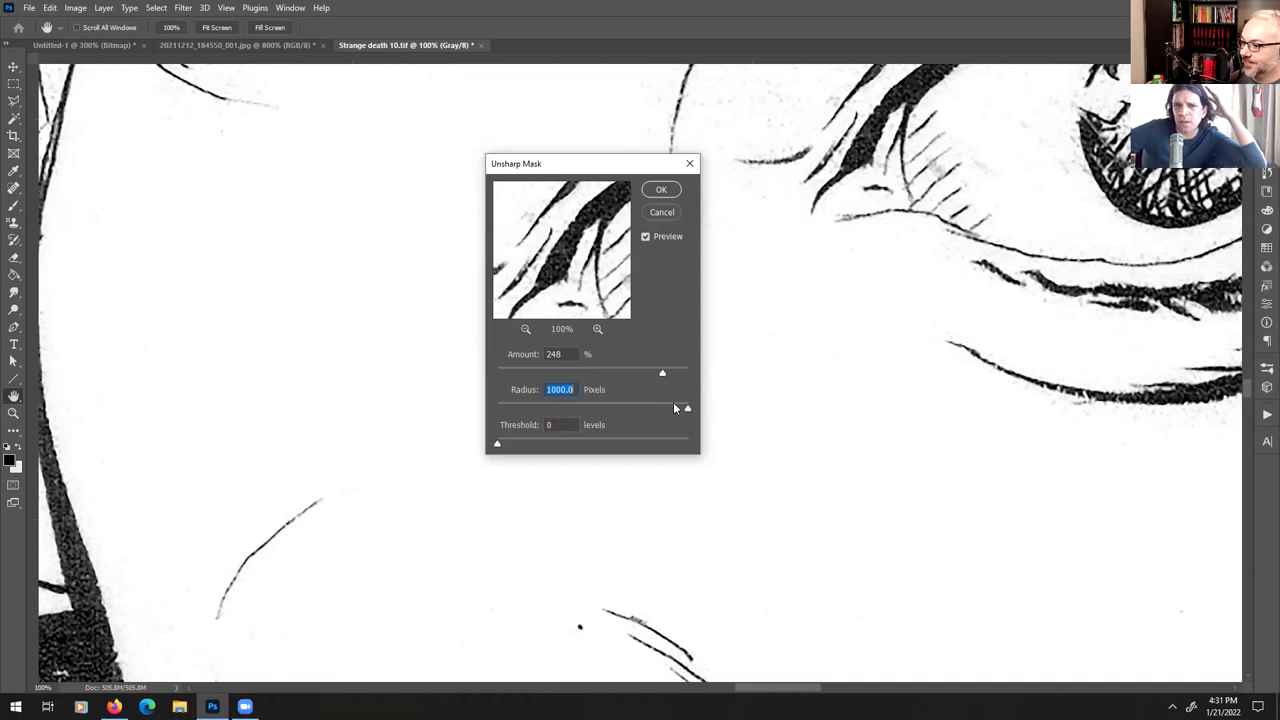
pyautogui.moveTo(688, 407); pyautogui.dragTo(669, 407)
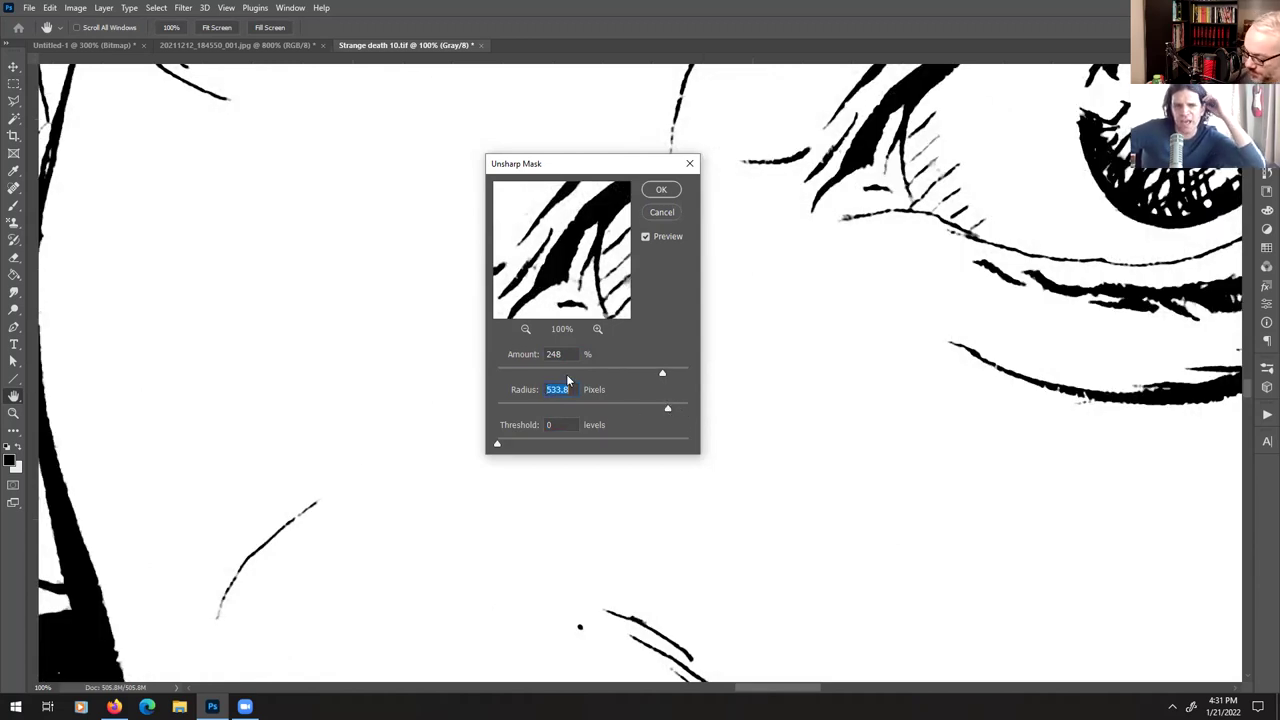
pyautogui.write('1.4')
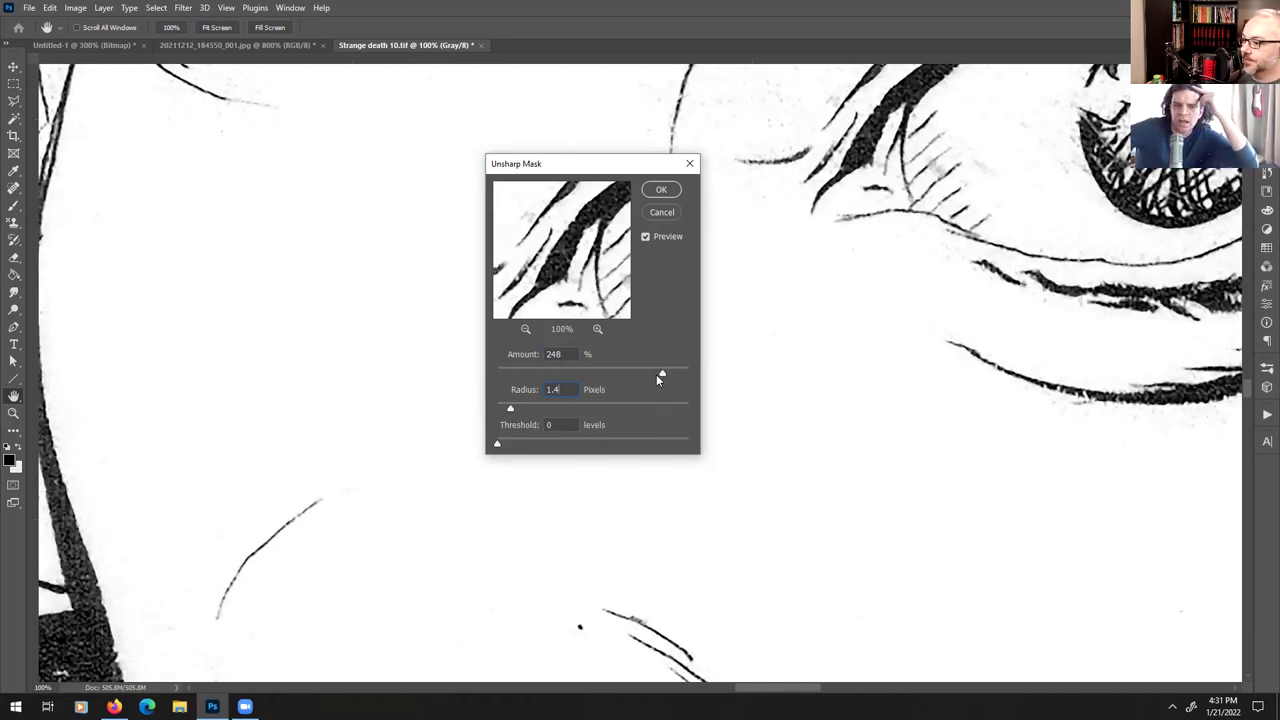
# - Set the threshold to 15 levels and raise the sharpening amount through 189%, 255%, 280% and 377% to 457%
pyautogui.moveTo(661, 376)
pyautogui.mouseDown()
pyautogui.moveTo(600, 374)
pyautogui.moveTo(646, 378)
pyautogui.mouseUp()
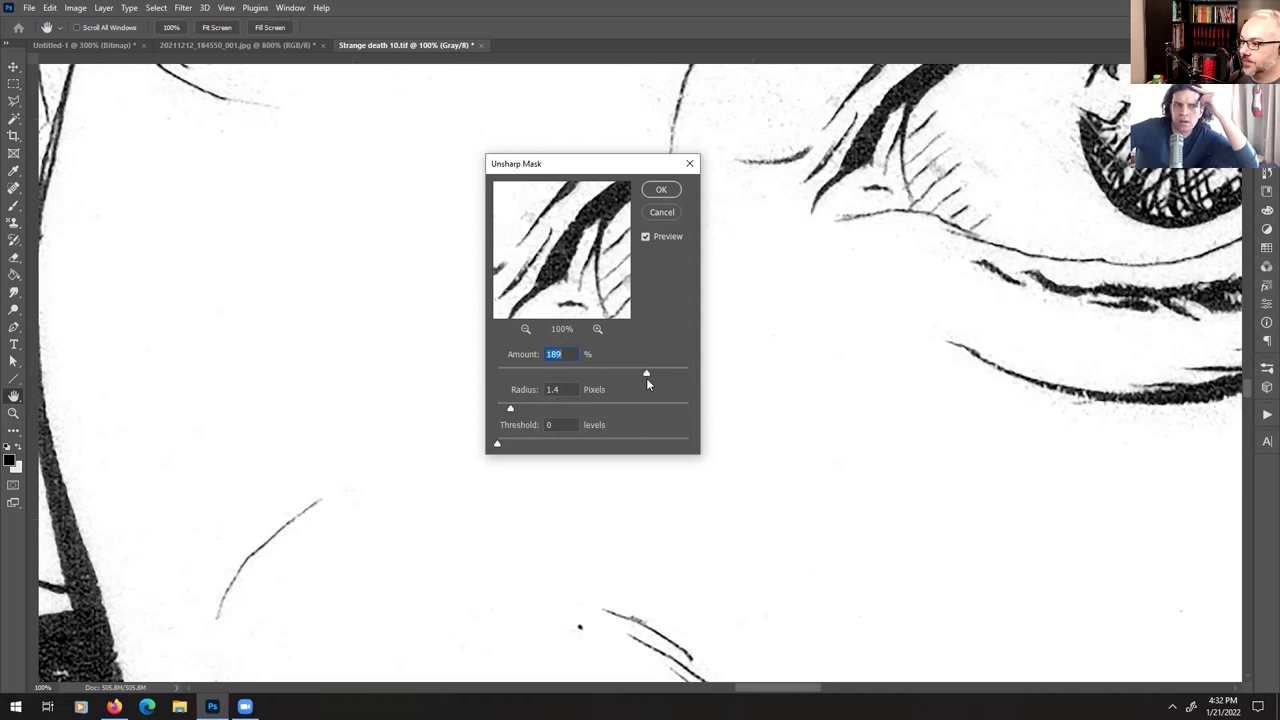
pyautogui.moveTo(561, 438); pyautogui.dragTo(513, 457)
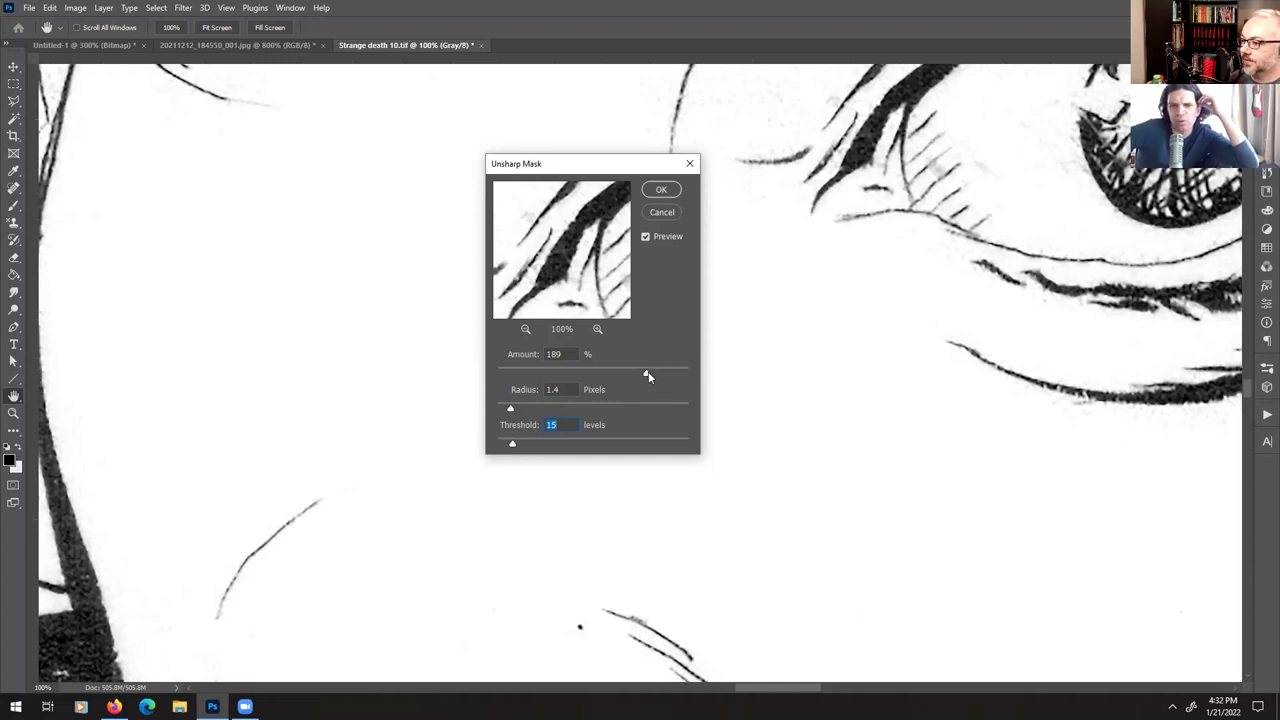
pyautogui.moveTo(647, 374); pyautogui.dragTo(664, 374)
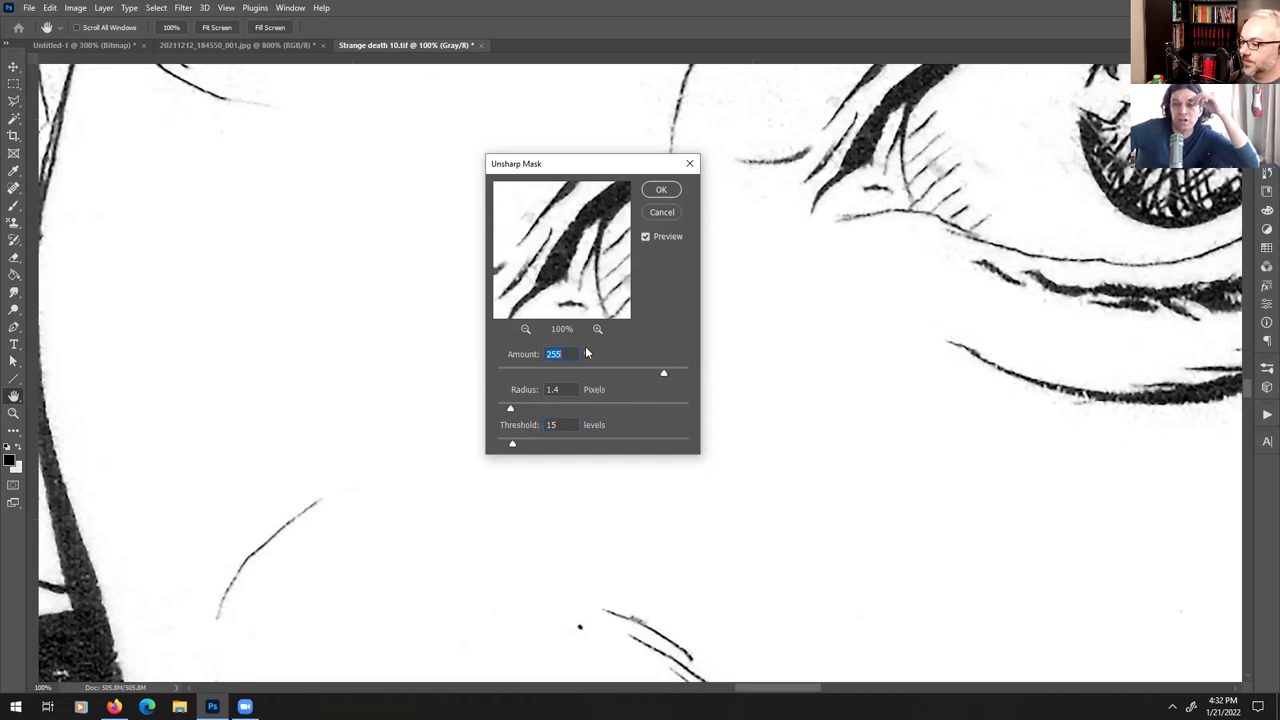
pyautogui.moveTo(664, 372); pyautogui.dragTo(669, 372)
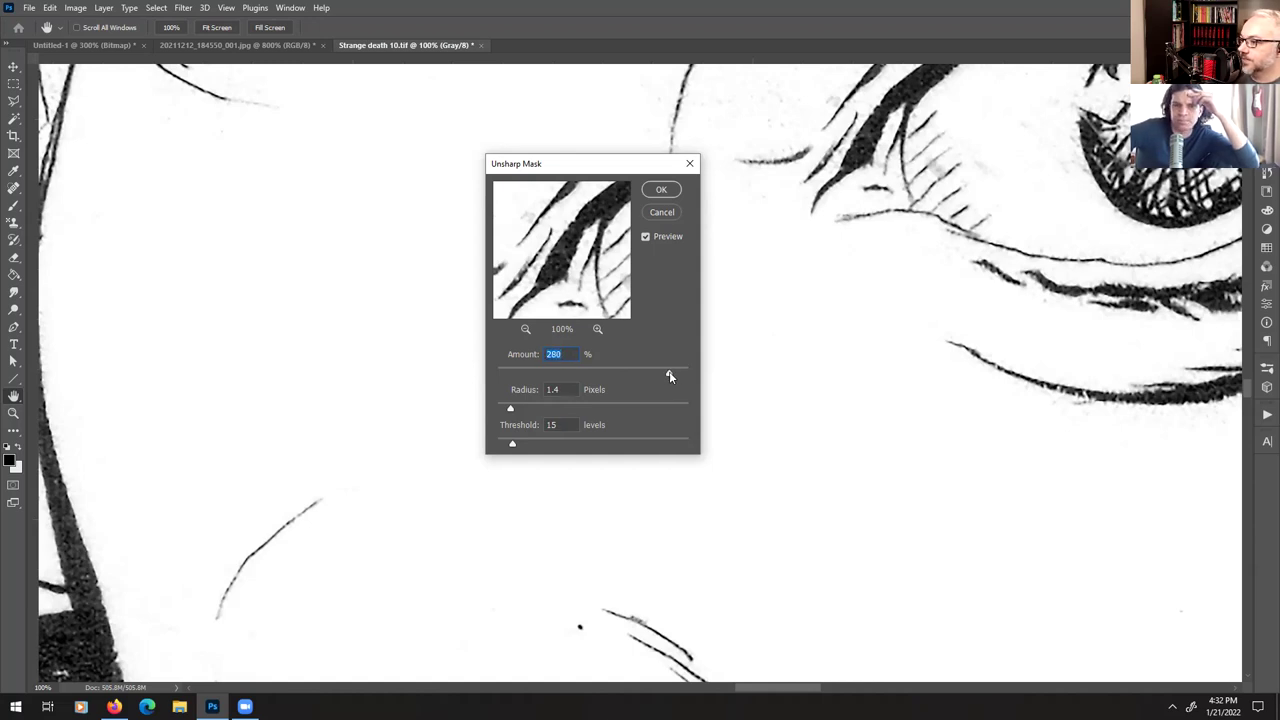
pyautogui.moveTo(669, 372); pyautogui.dragTo(678, 374)
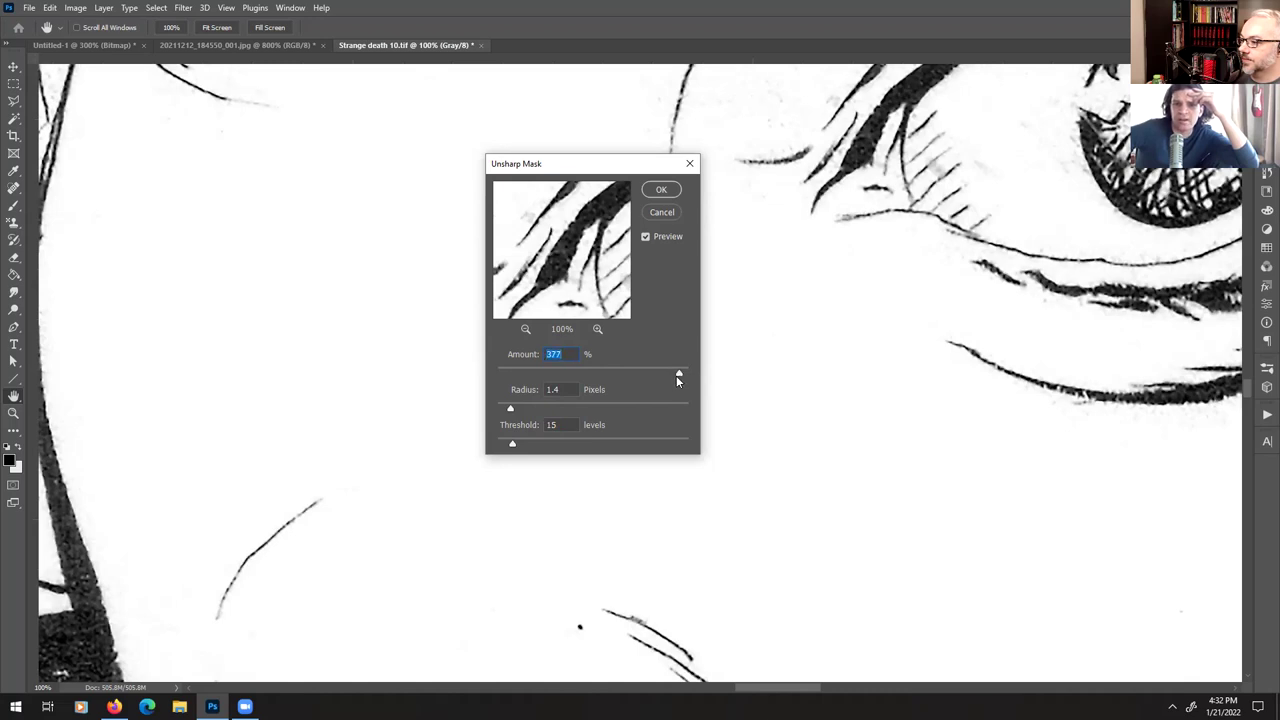
pyautogui.moveTo(680, 376); pyautogui.dragTo(686, 377)
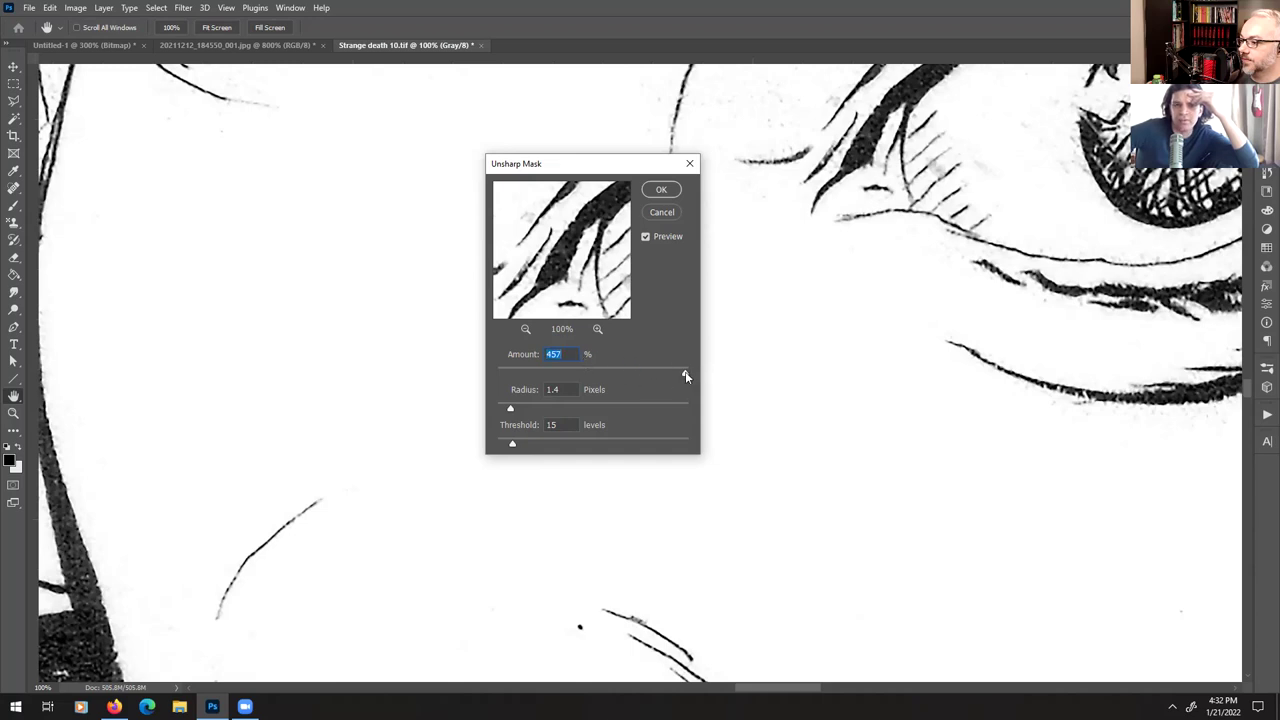
# - Set the Unsharp Mask amount to 200% and apply it with radius 1.4 pixels and threshold 15 levels
pyautogui.moveTo(685, 374); pyautogui.dragTo(653, 375)
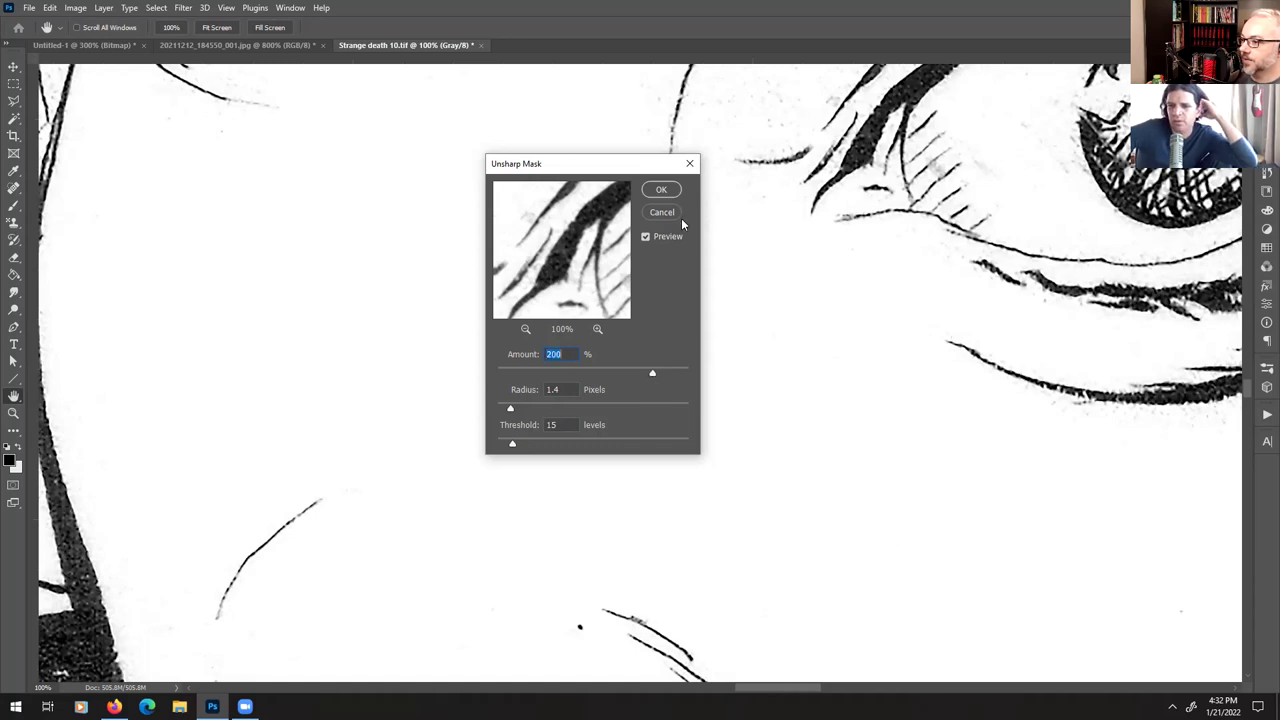
pyautogui.click(660, 190)
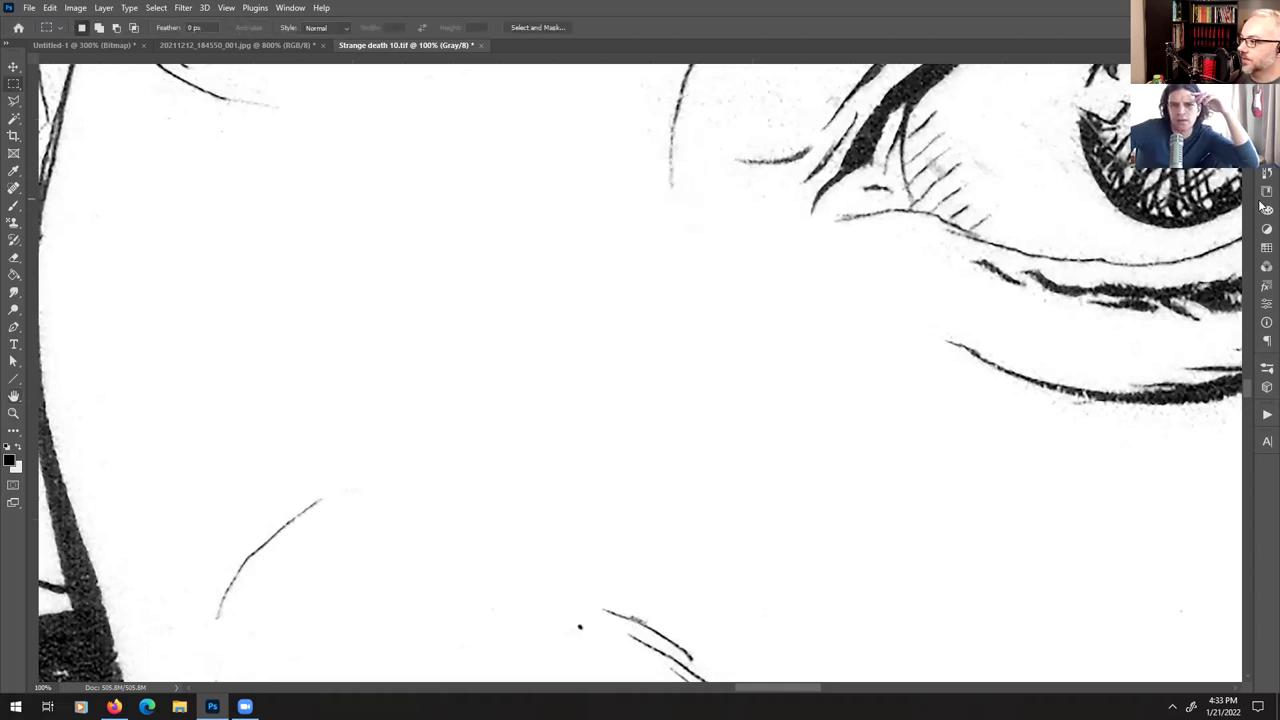
# - Compare the drawing before and after Unsharp Mask by switching between the history states, ending on the sharpened state
pyautogui.press('F7')
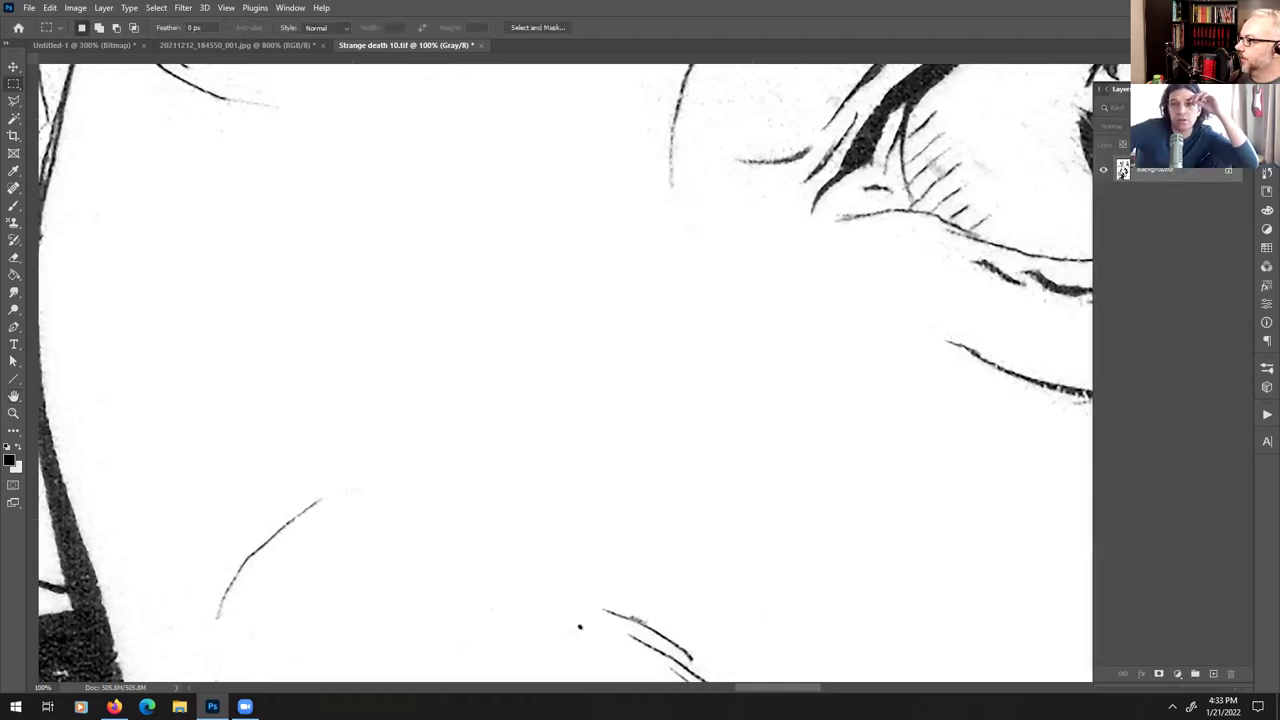
pyautogui.click(1264, 173)
pyautogui.click(1177, 257)
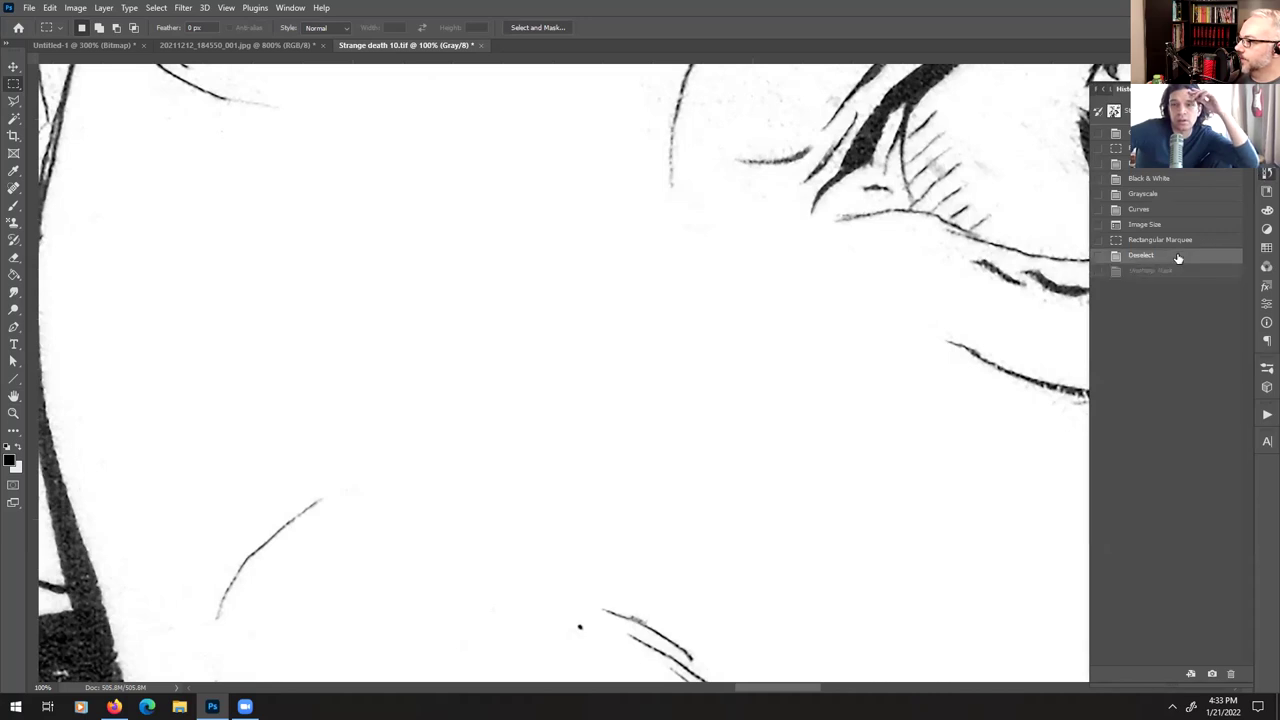
pyautogui.click(1167, 272)
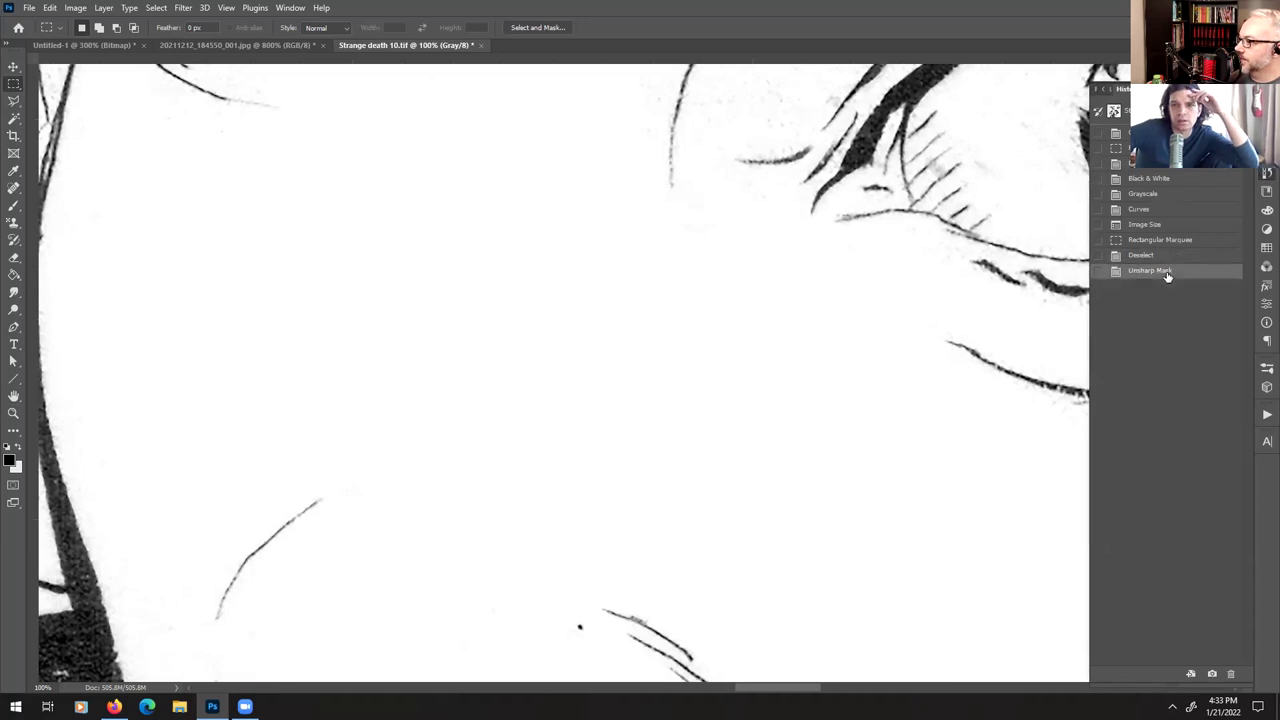
pyautogui.click(1170, 257)
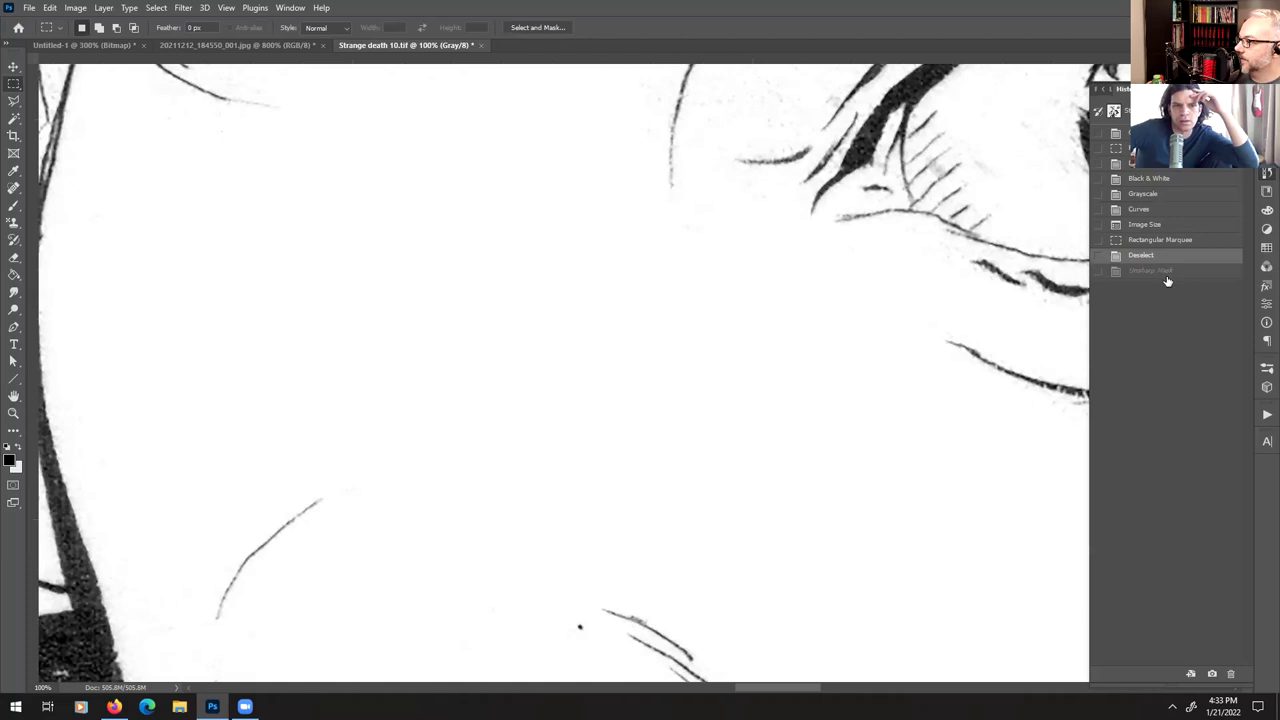
pyautogui.click(1166, 272)
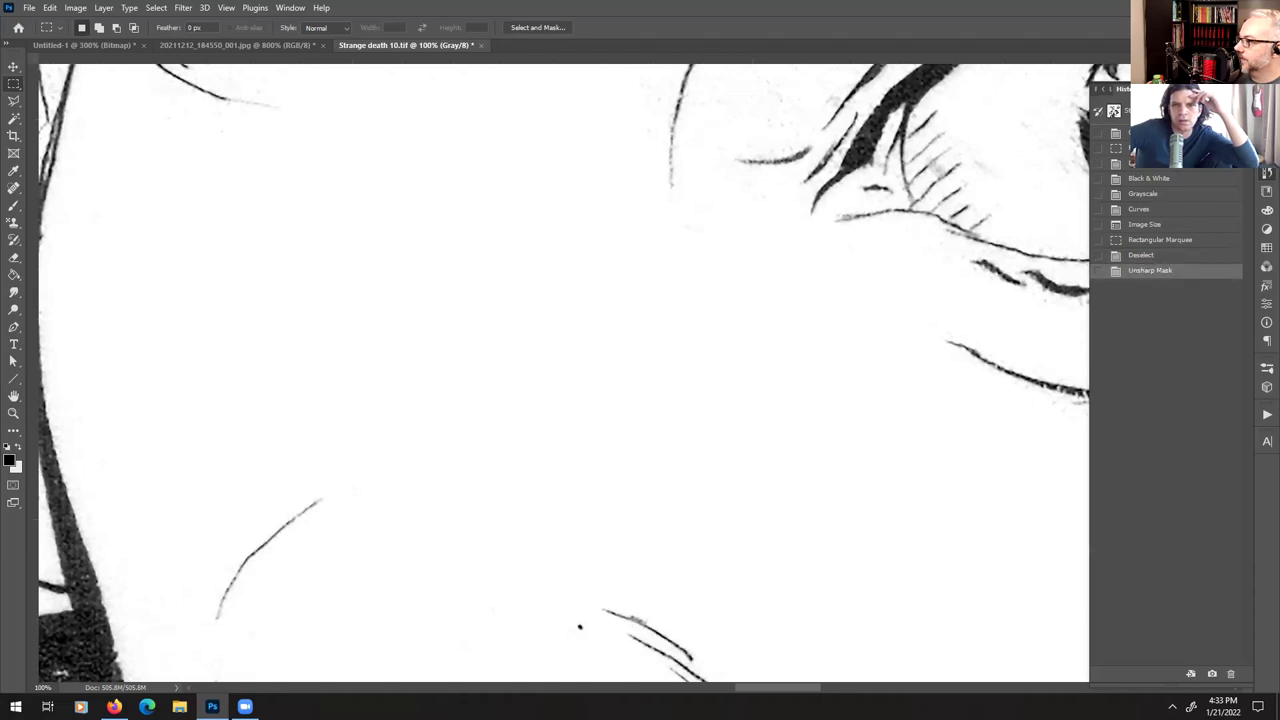
pyautogui.click(1236, 89)
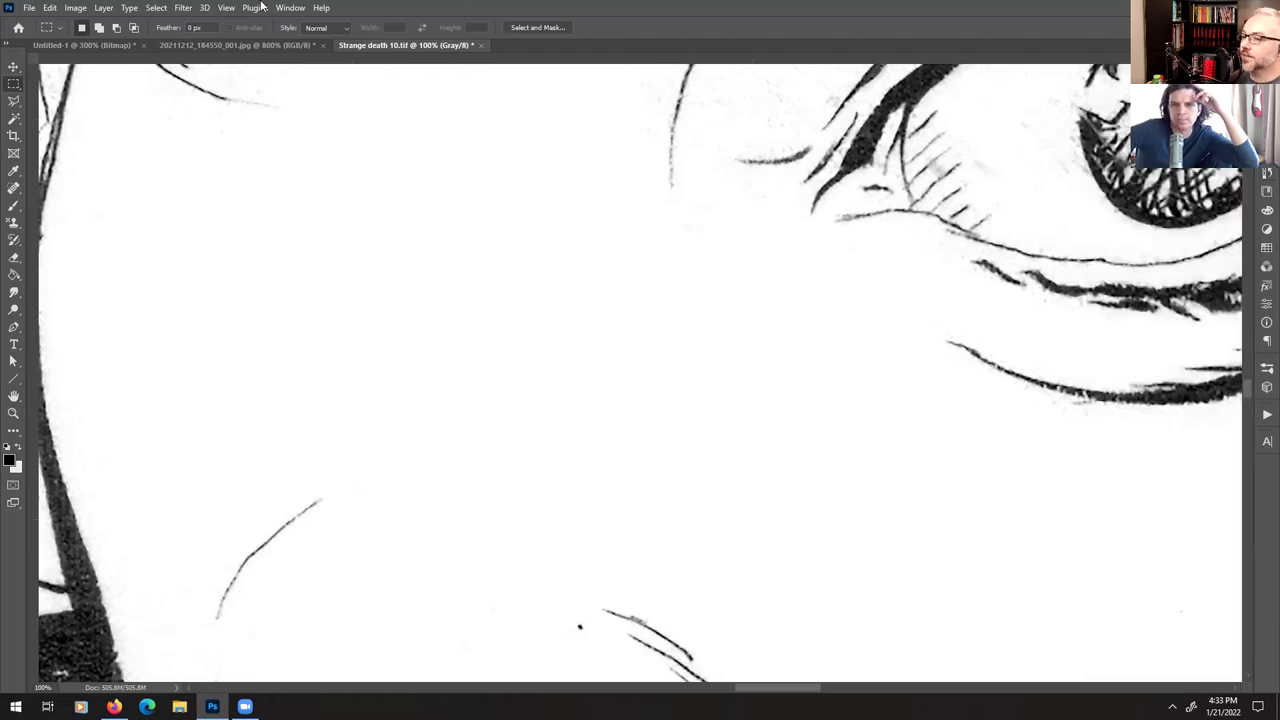
# - Start a Curves adjustment on the sharpened drawing and raise the white point input to 7%
pyautogui.click(76, 8)
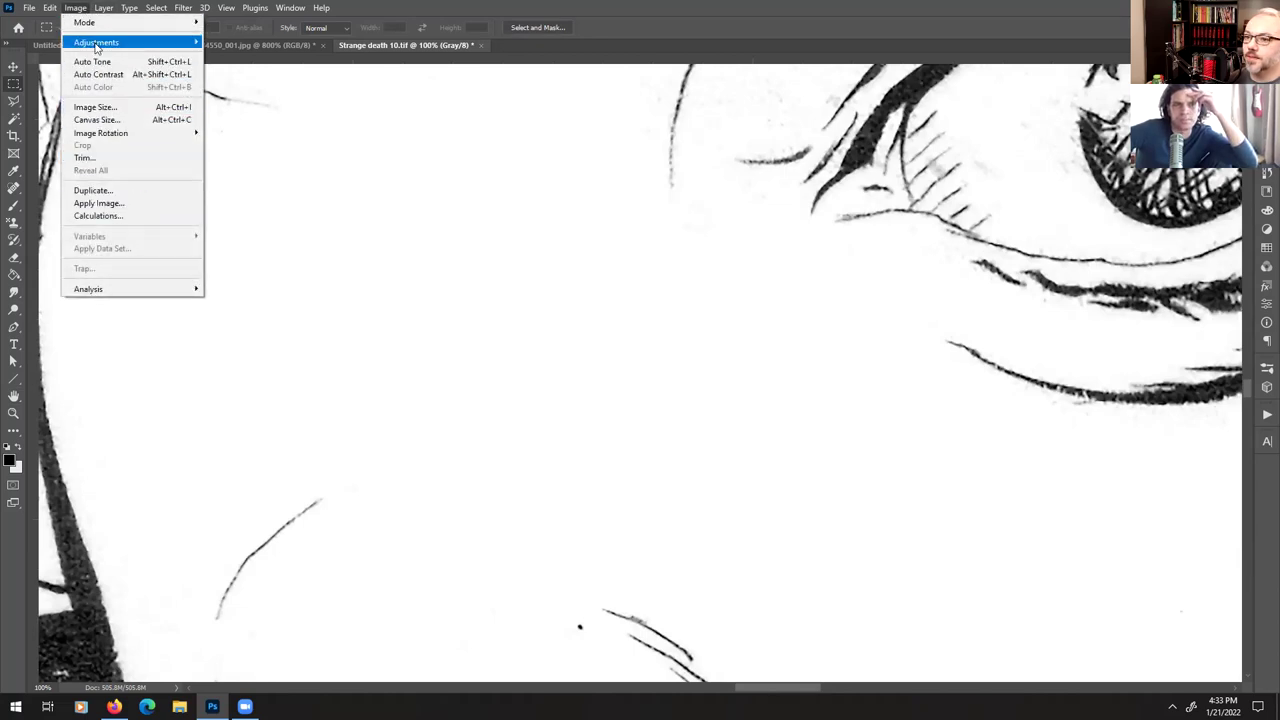
pyautogui.moveTo(120, 42)
pyautogui.click(272, 68)
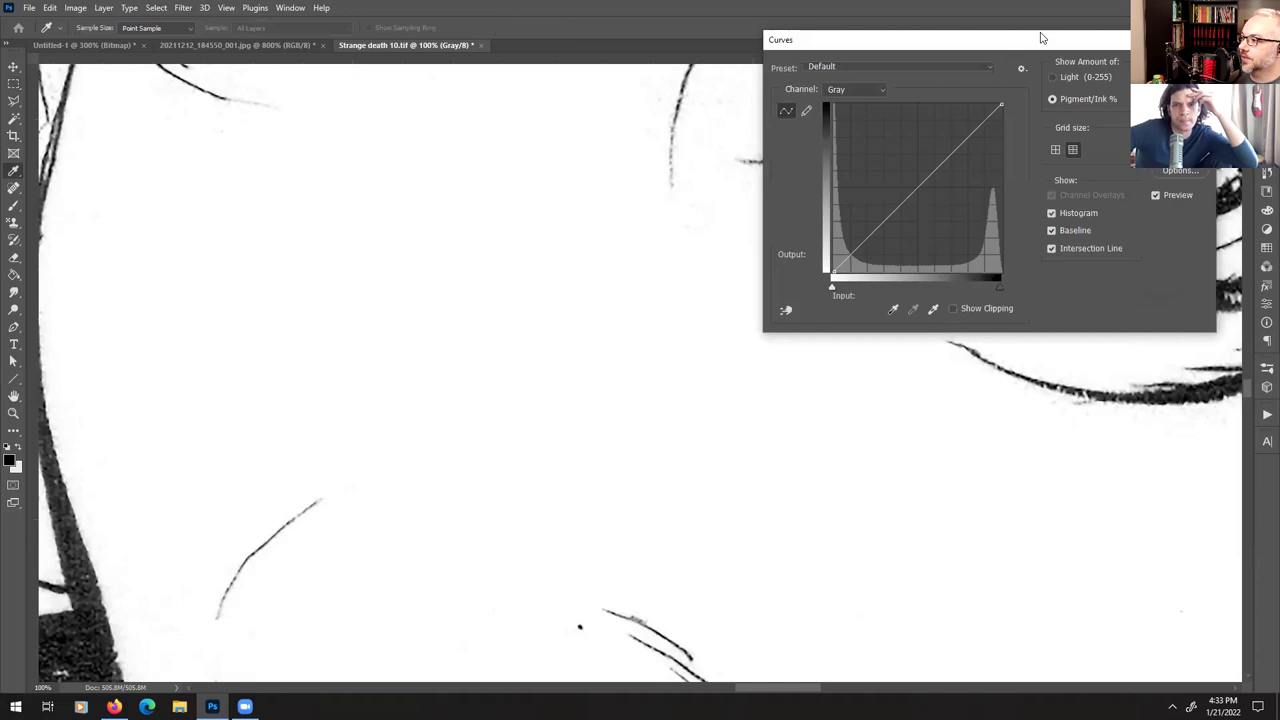
pyautogui.moveTo(1024, 54); pyautogui.dragTo(470, 151)
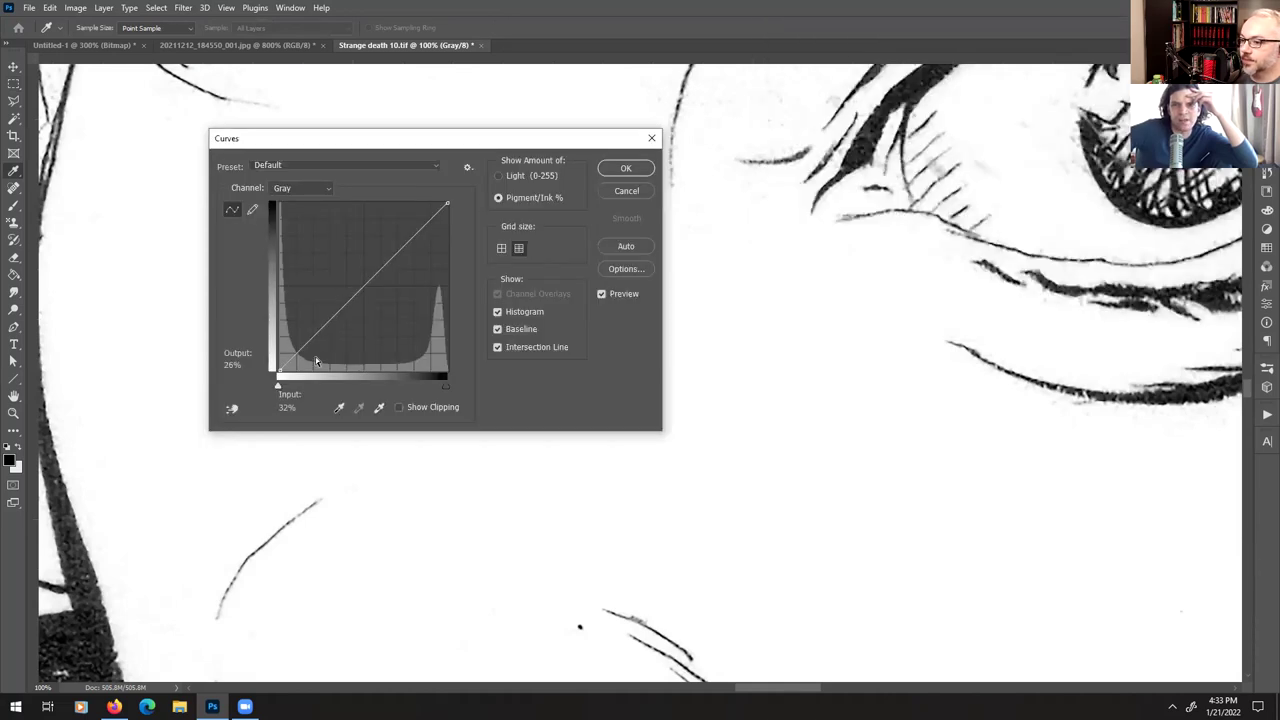
pyautogui.moveTo(278, 386)
pyautogui.mouseDown()
pyautogui.moveTo(292, 388)
pyautogui.moveTo(270, 380)
pyautogui.mouseUp()
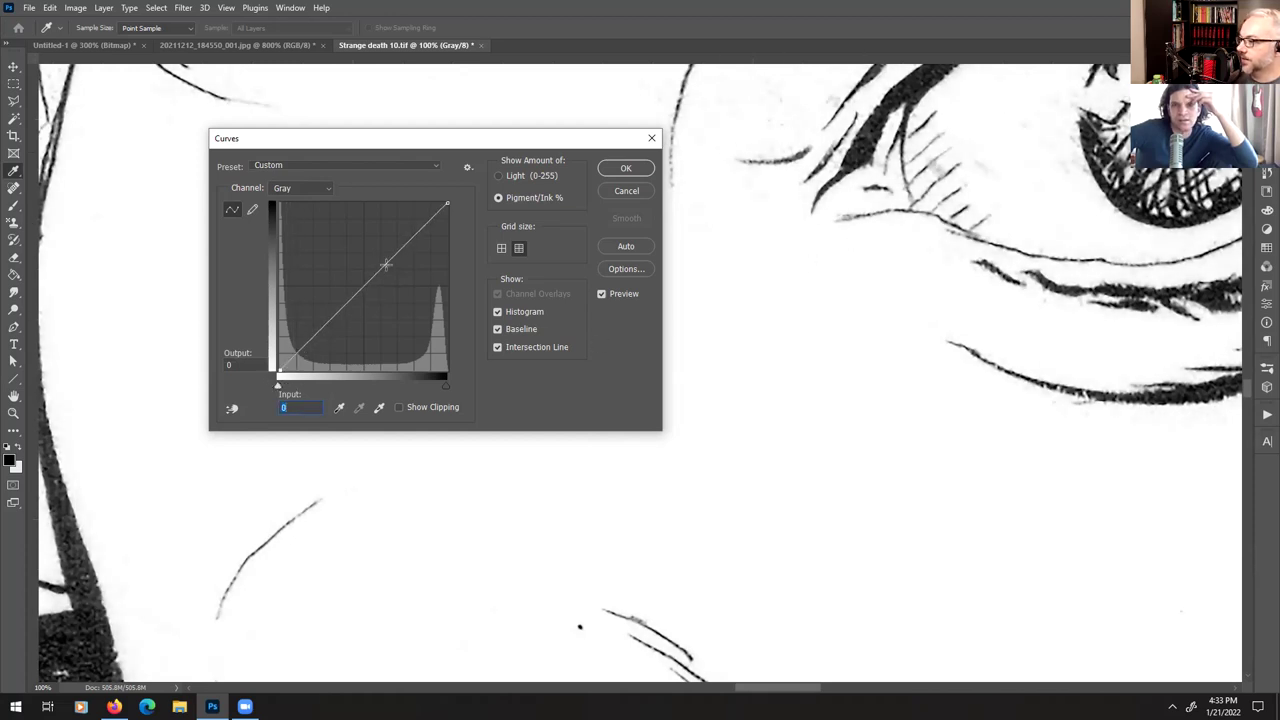
pyautogui.moveTo(1248, 391); pyautogui.dragTo(1249, 381)
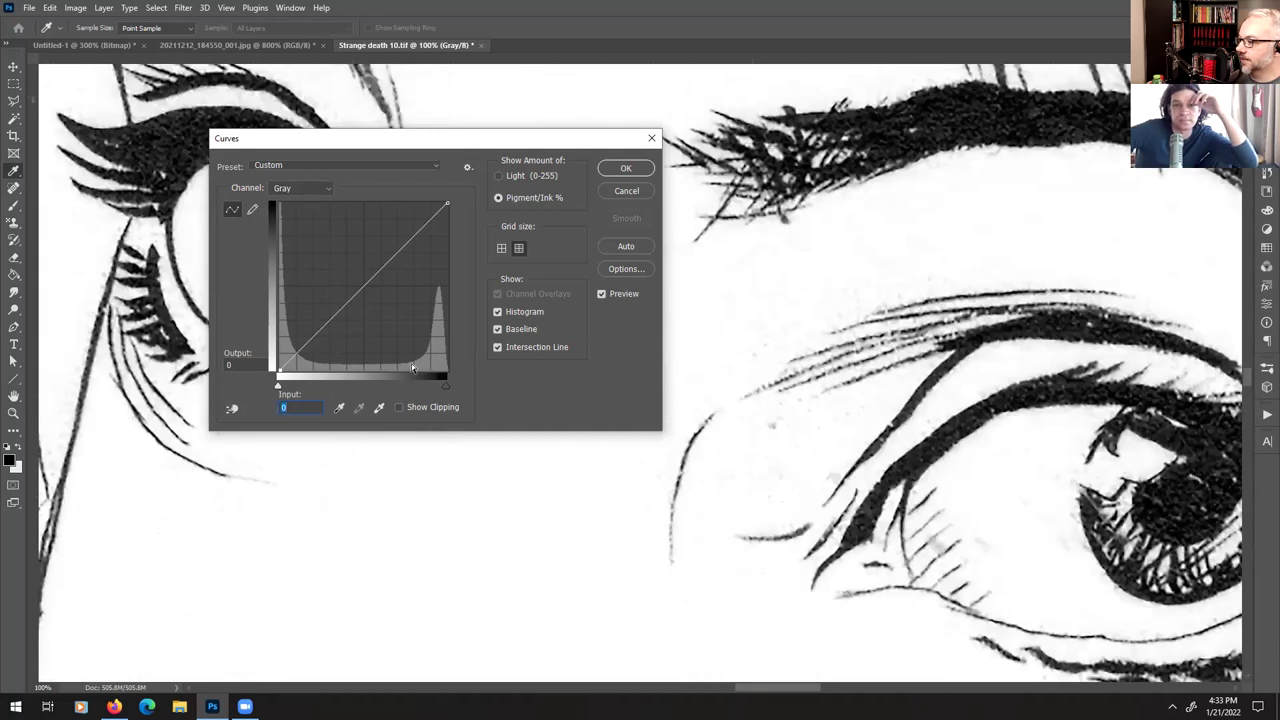
pyautogui.moveTo(279, 388); pyautogui.dragTo(290, 388)
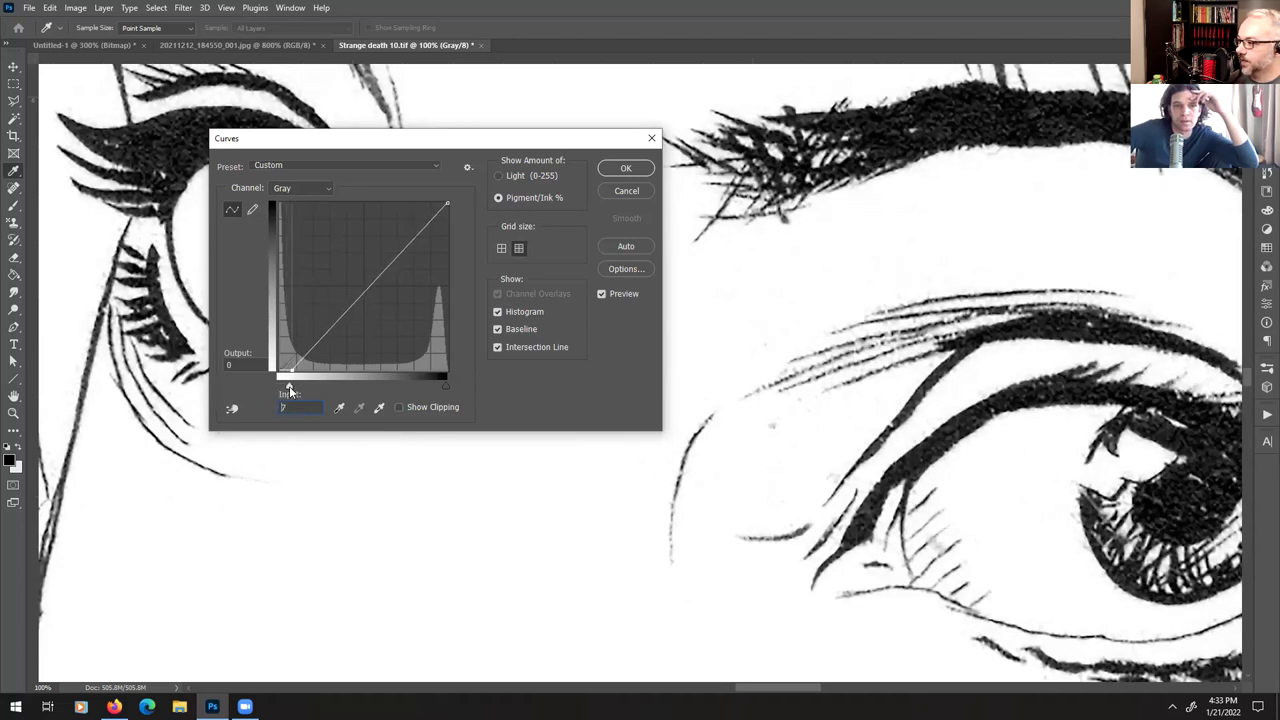
# - Try a black point input of 98%, return it to 100%, then apply the curve with a white point input of 5%
pyautogui.click(445, 381)
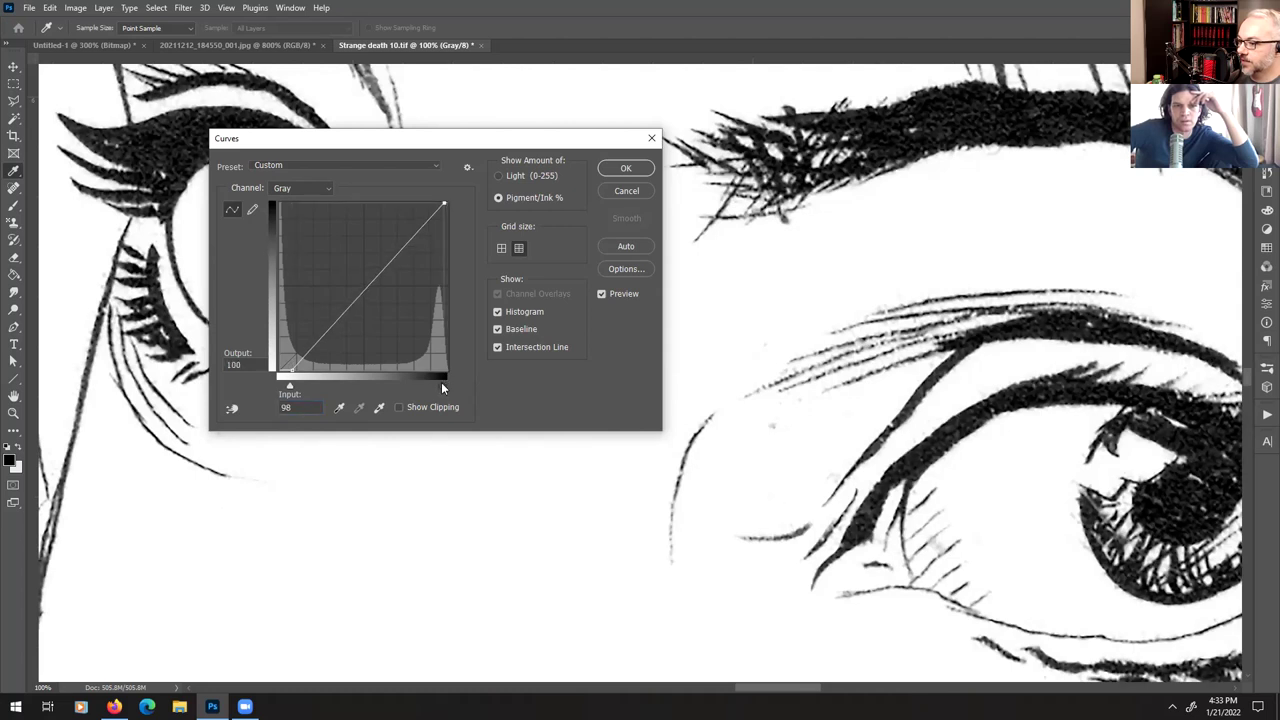
pyautogui.moveTo(448, 383)
pyautogui.mouseDown()
pyautogui.moveTo(436, 381)
pyautogui.moveTo(457, 387)
pyautogui.mouseUp()
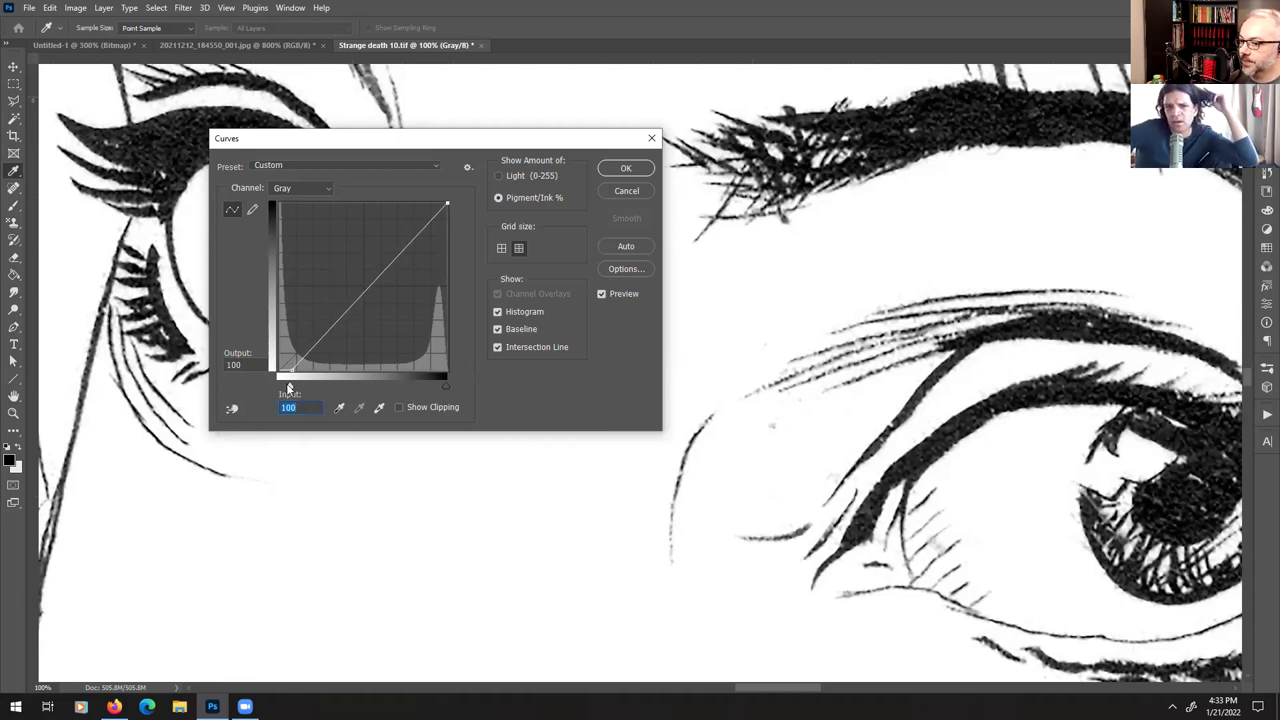
pyautogui.moveTo(290, 383); pyautogui.dragTo(286, 386)
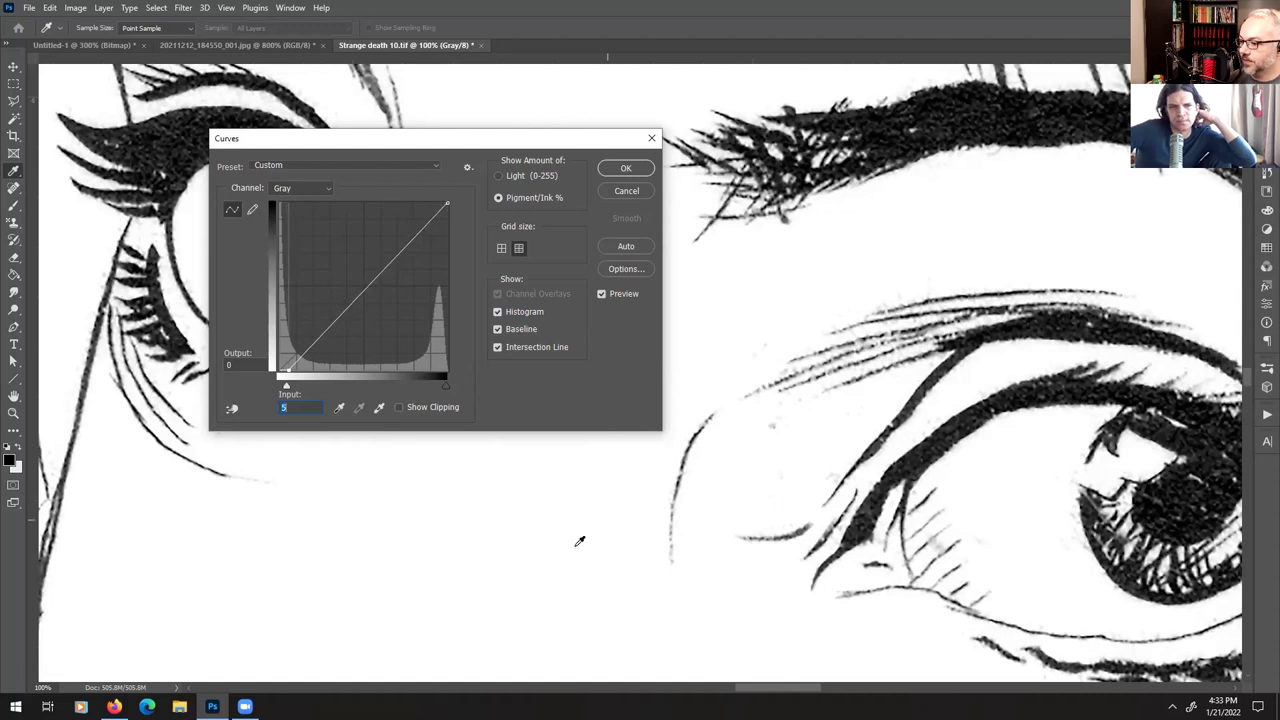
pyautogui.moveTo(583, 563)
pyautogui.mouseDown()
pyautogui.moveTo(929, 237)
pyautogui.moveTo(823, 474)
pyautogui.moveTo(690, 195)
pyautogui.moveTo(820, 454)
pyautogui.moveTo(871, 500)
pyautogui.moveTo(860, 497)
pyautogui.mouseUp()
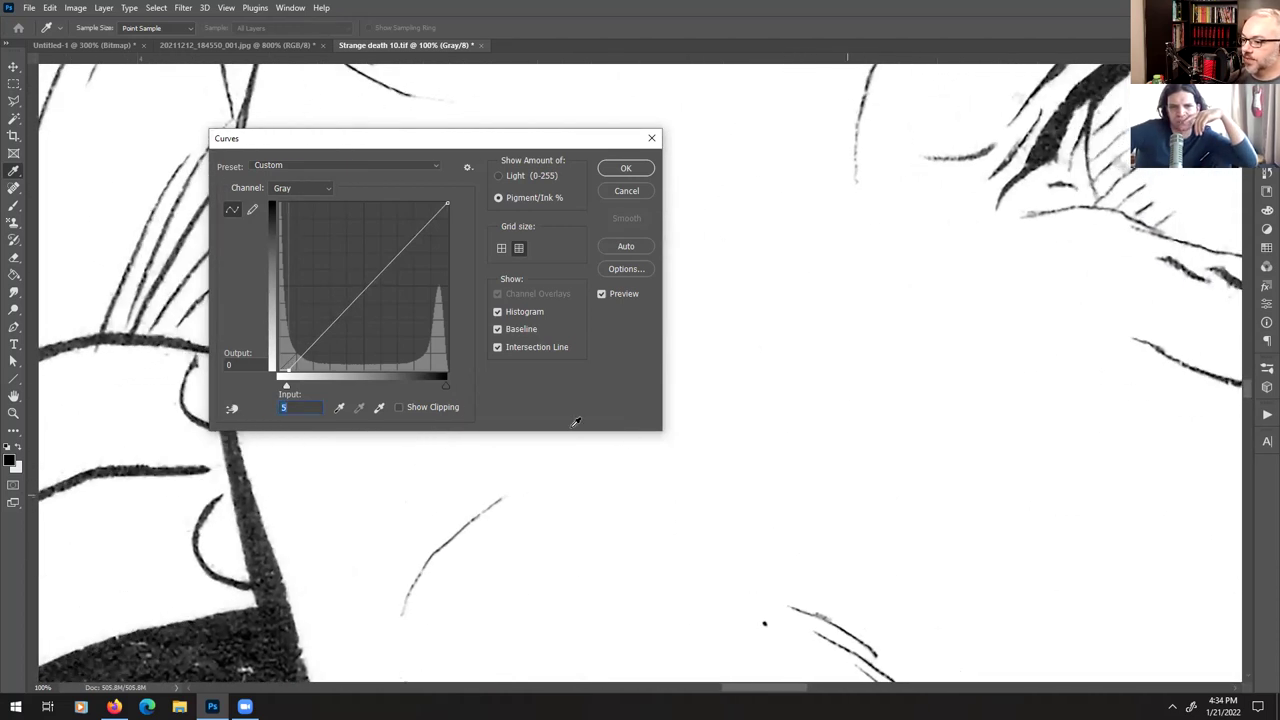
pyautogui.click(287, 390)
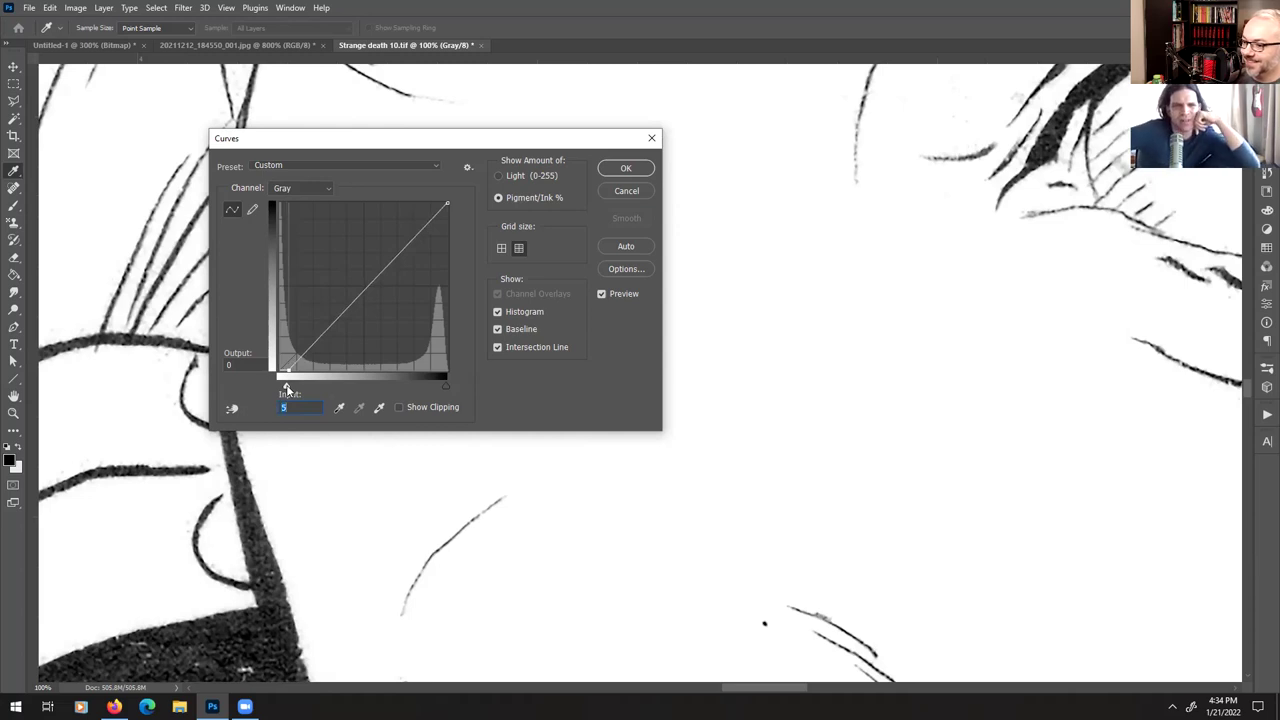
pyautogui.click(627, 170)
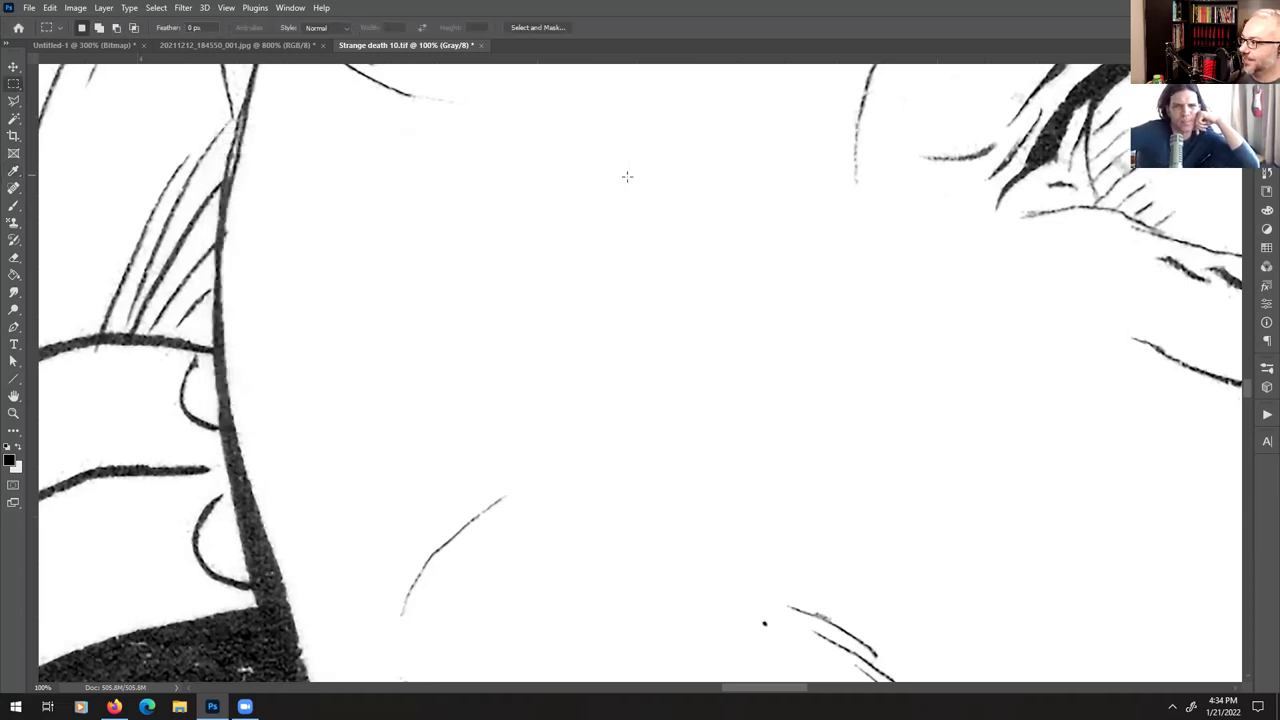
# - Try erasing the gray smudge beside the smaller eyebrow of the woman with bangs and undo the stroke
pyautogui.moveTo(1113, 190); pyautogui.dragTo(772, 431)
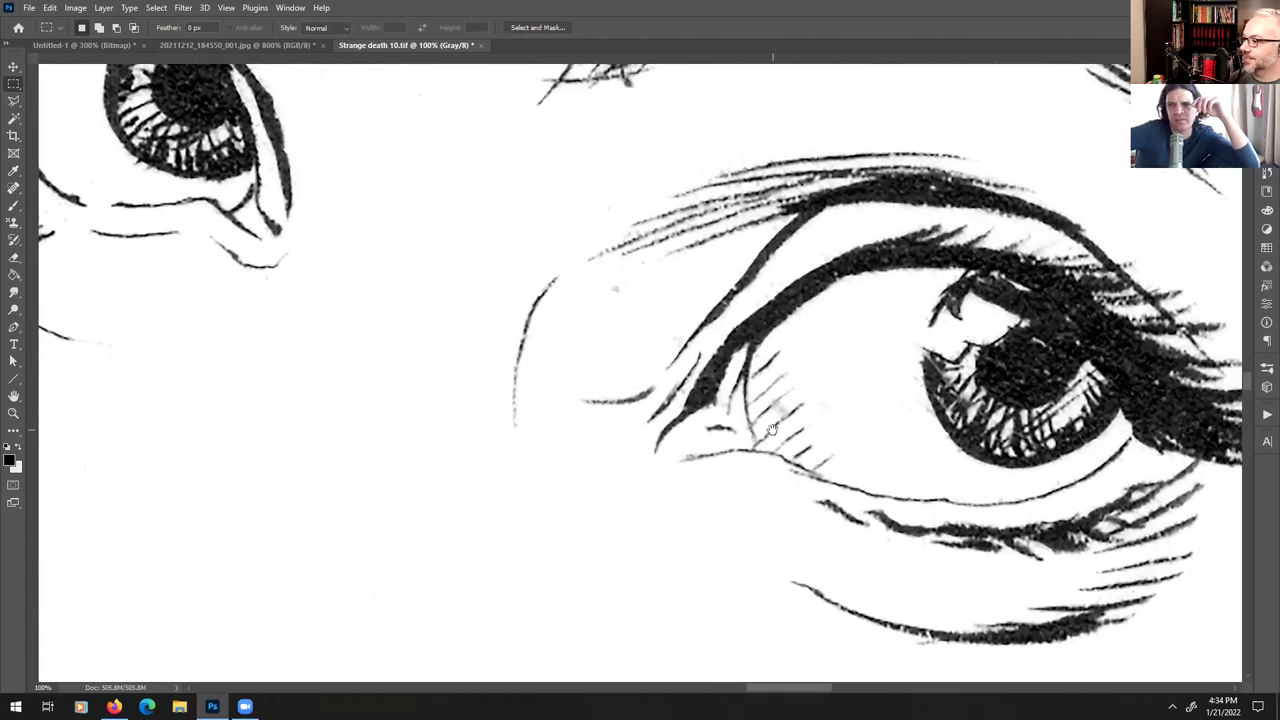
pyautogui.scroll(-5, 803, 378)
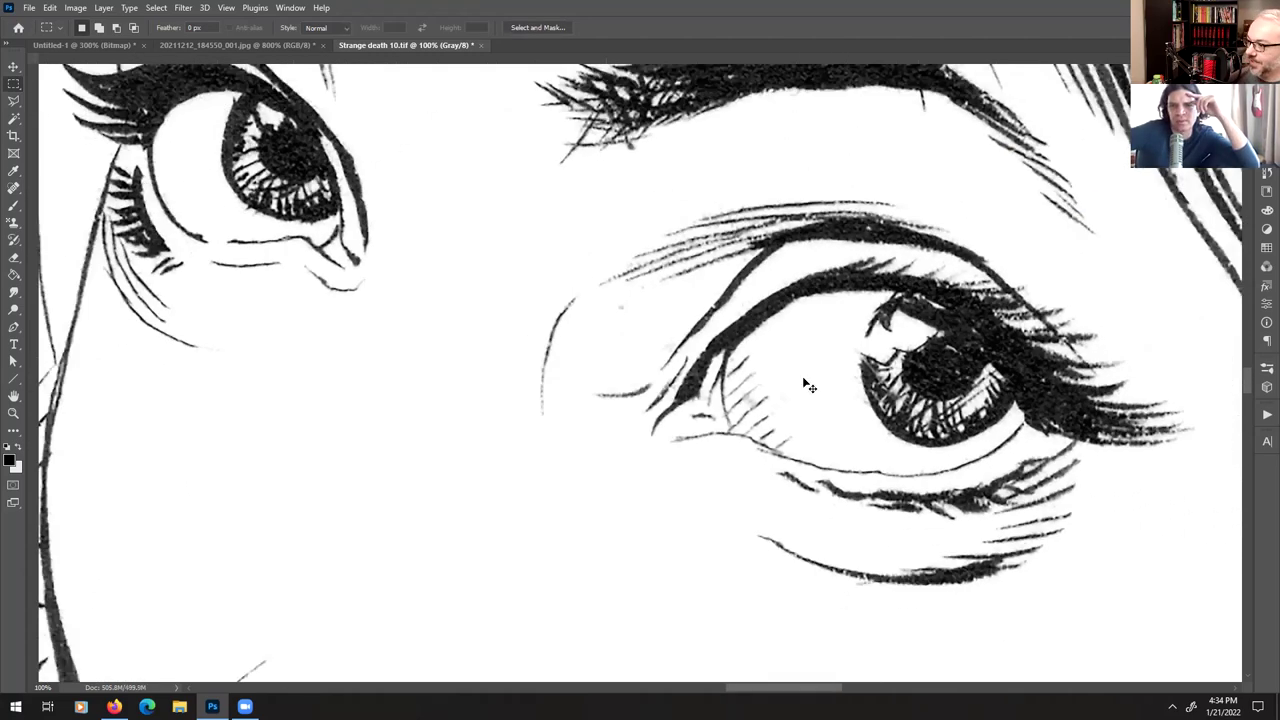
pyautogui.scroll(-1, 808, 385)
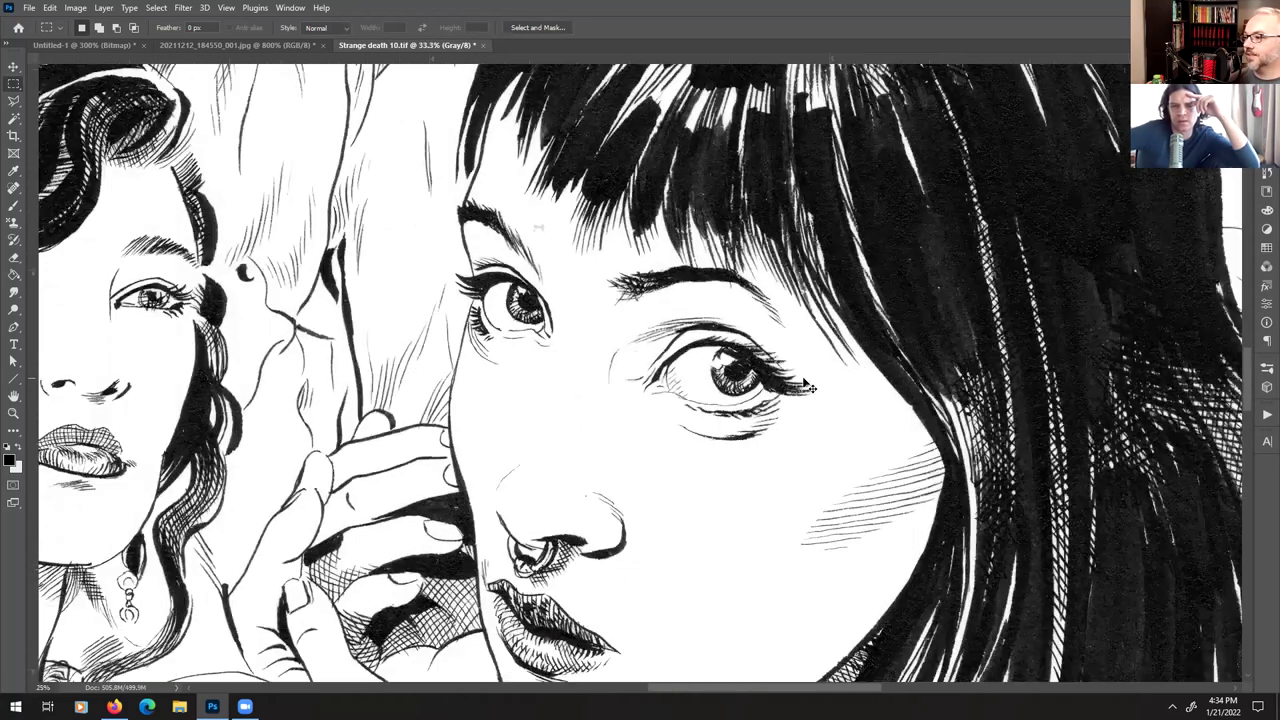
pyautogui.scroll(-2, 808, 387)
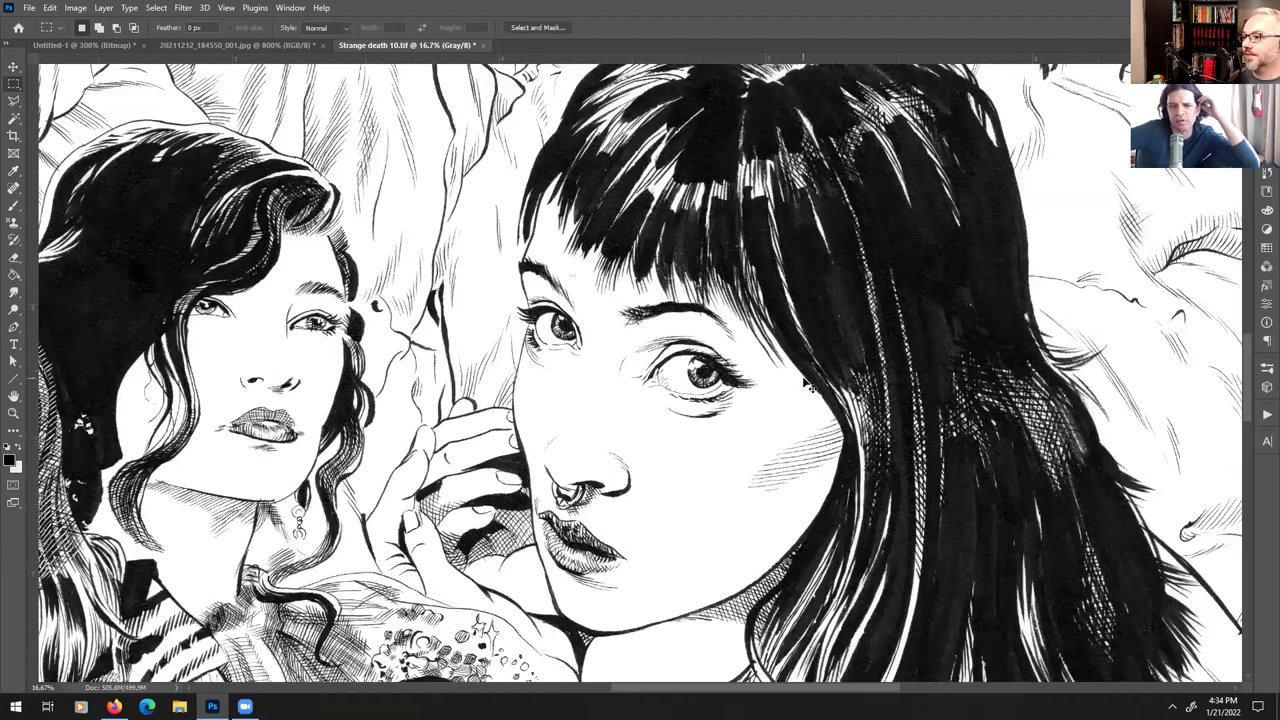
pyautogui.scroll(3, 805, 383)
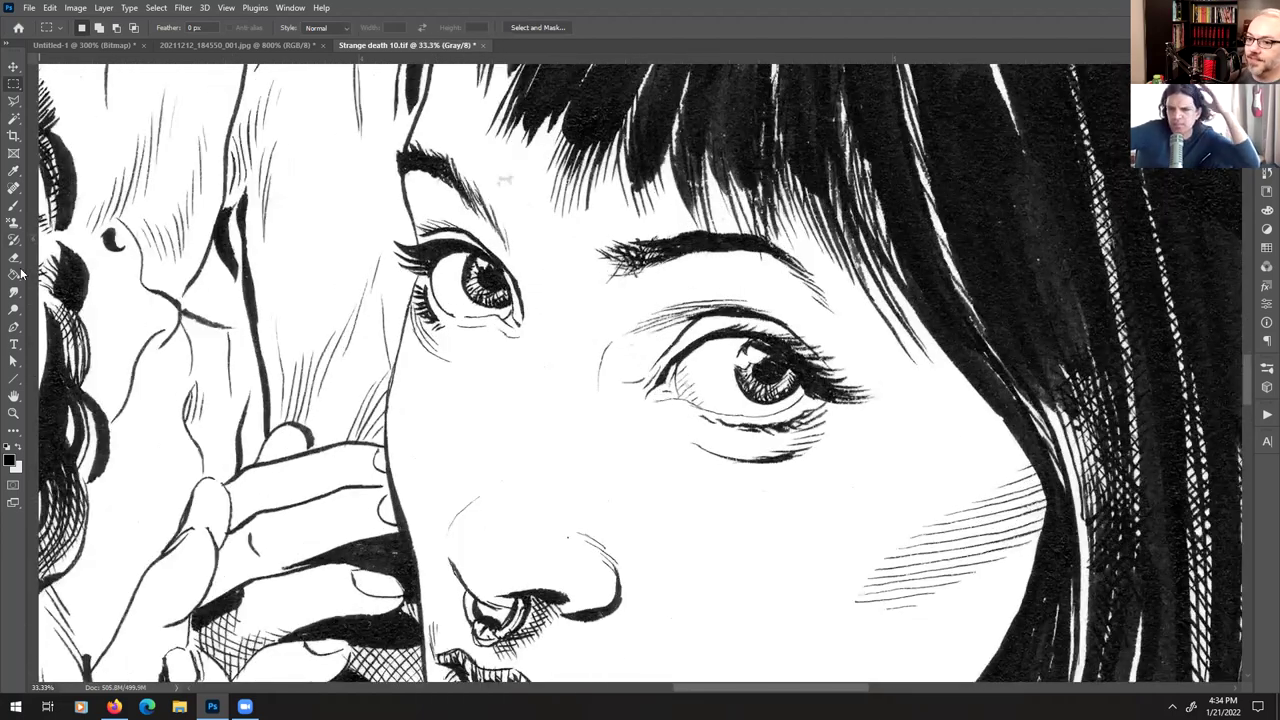
pyautogui.press('e')
pyautogui.moveTo(477, 203); pyautogui.dragTo(496, 179)
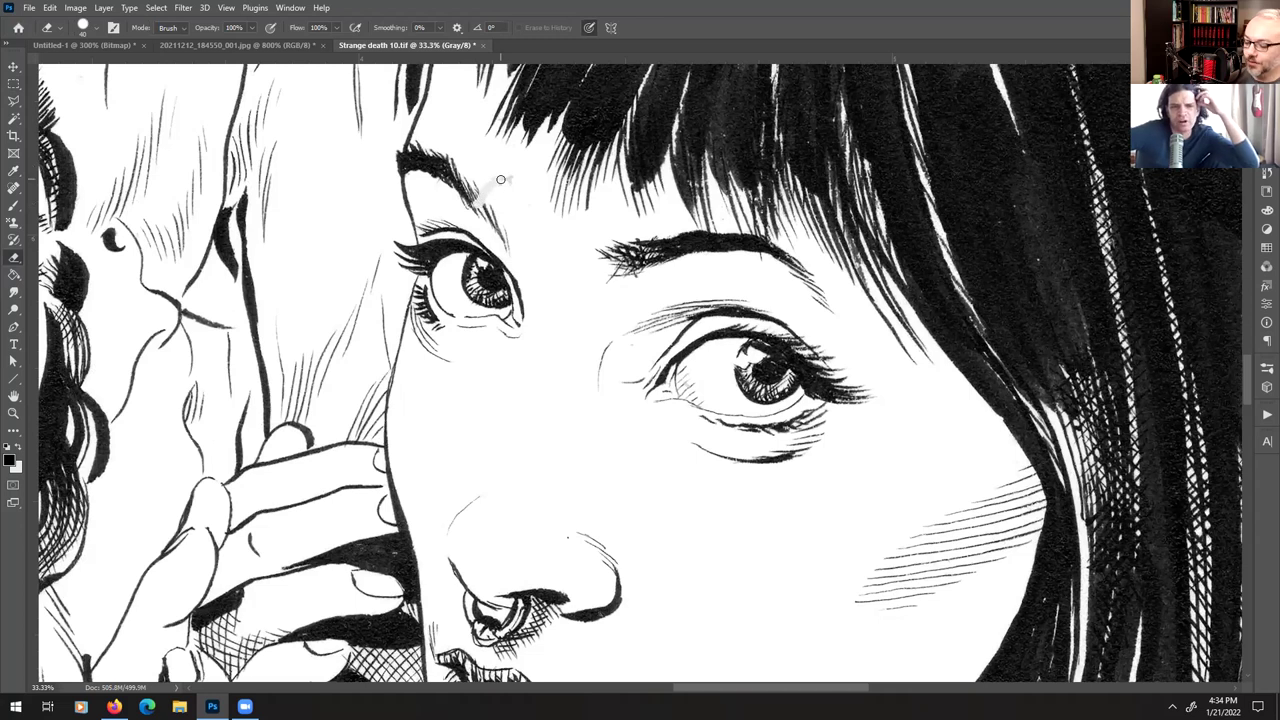
pyautogui.hotkey('ctrl', 'z')
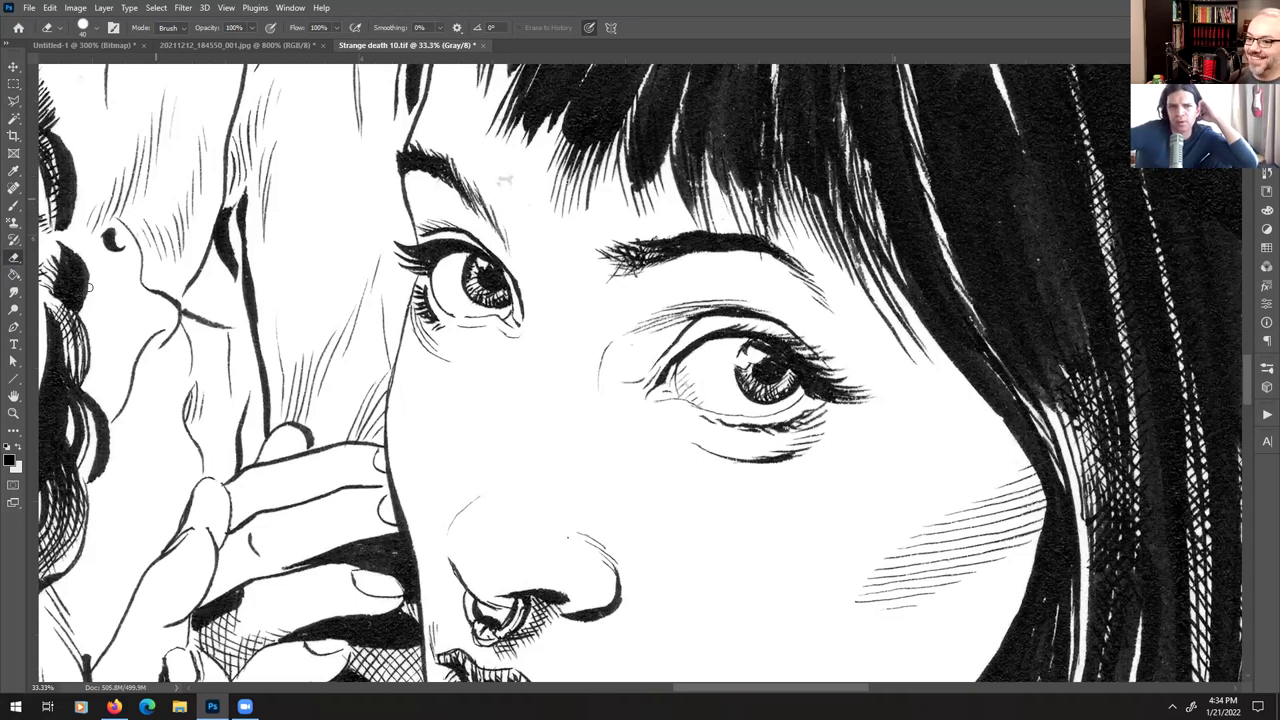
# - Set the background color to pure white (ffffff) for the Eraser
pyautogui.click(18, 469)
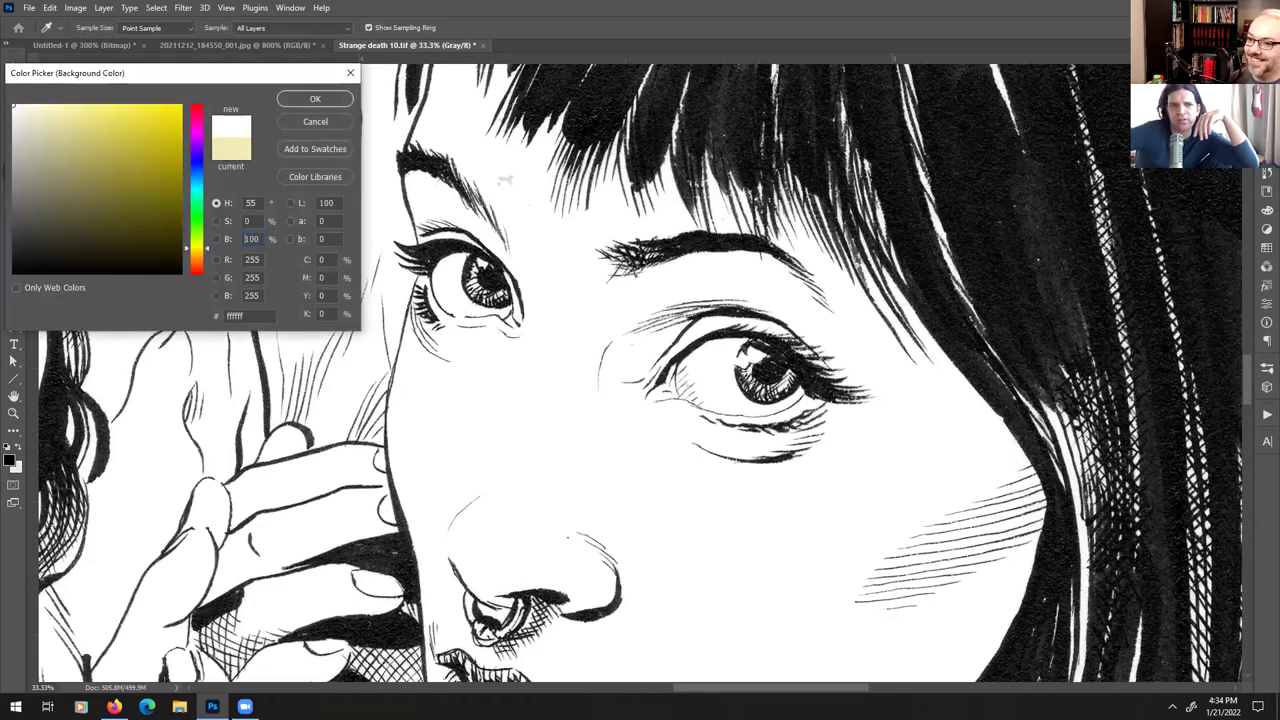
pyautogui.click(330, 99)
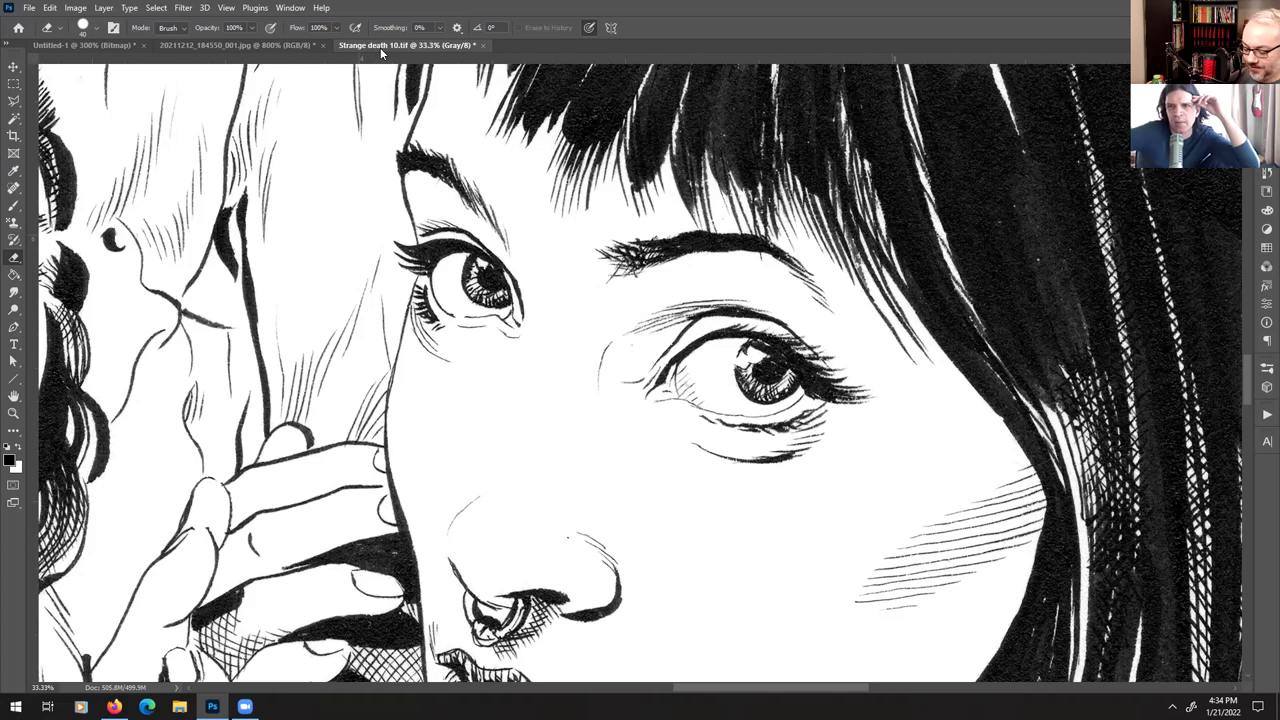
# - Open the Unsharp Mask filter for another sharpening pass, with the nose and larger eye of the woman with bangs in close view
pyautogui.hotkey('ctrl', '+')
pyautogui.hotkey('ctrl', '+')
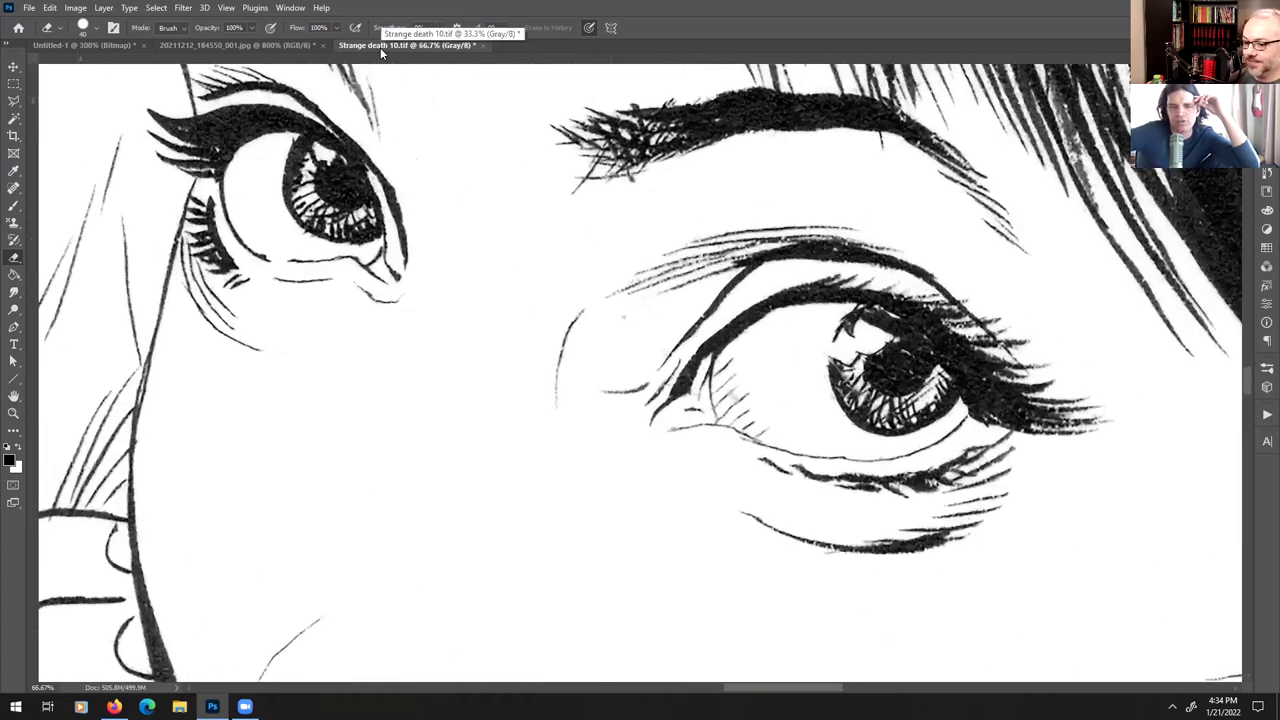
pyautogui.hotkey('ctrl', '+')
pyautogui.moveTo(570, 450); pyautogui.dragTo(760, 160)
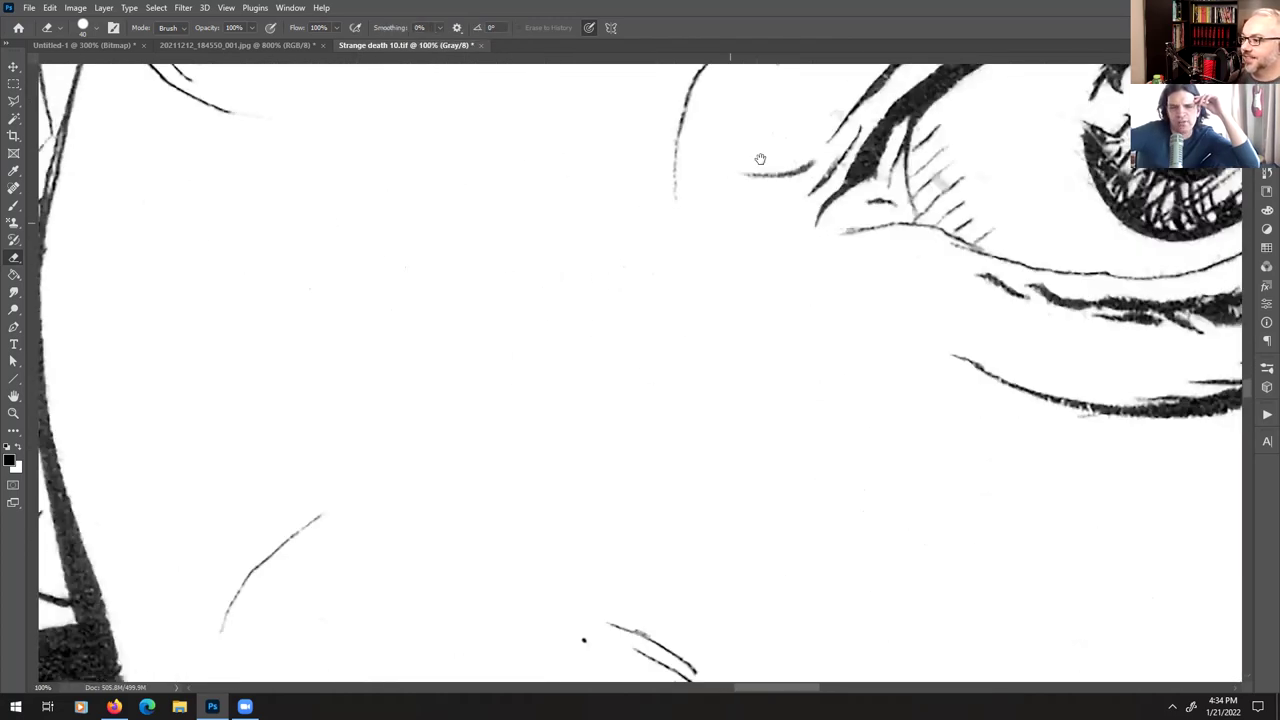
pyautogui.moveTo(655, 361); pyautogui.dragTo(640, 211)
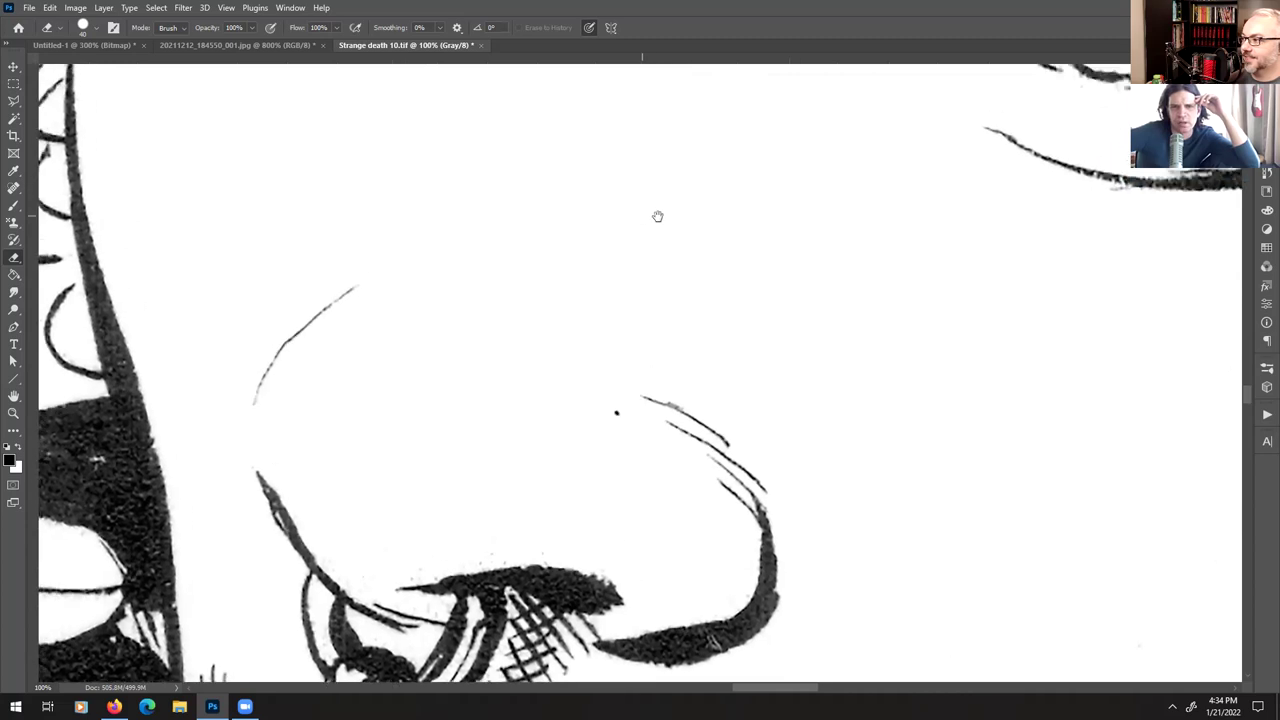
pyautogui.moveTo(750, 216); pyautogui.dragTo(649, 417)
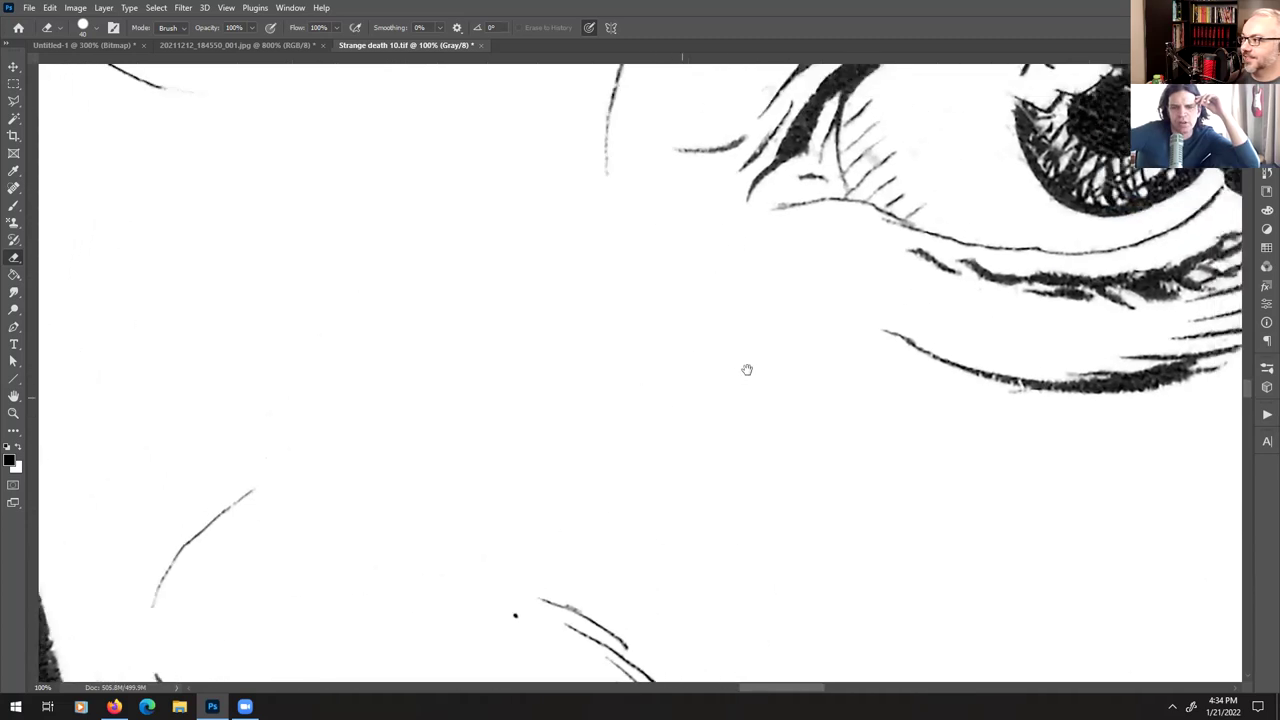
pyautogui.click(75, 7)
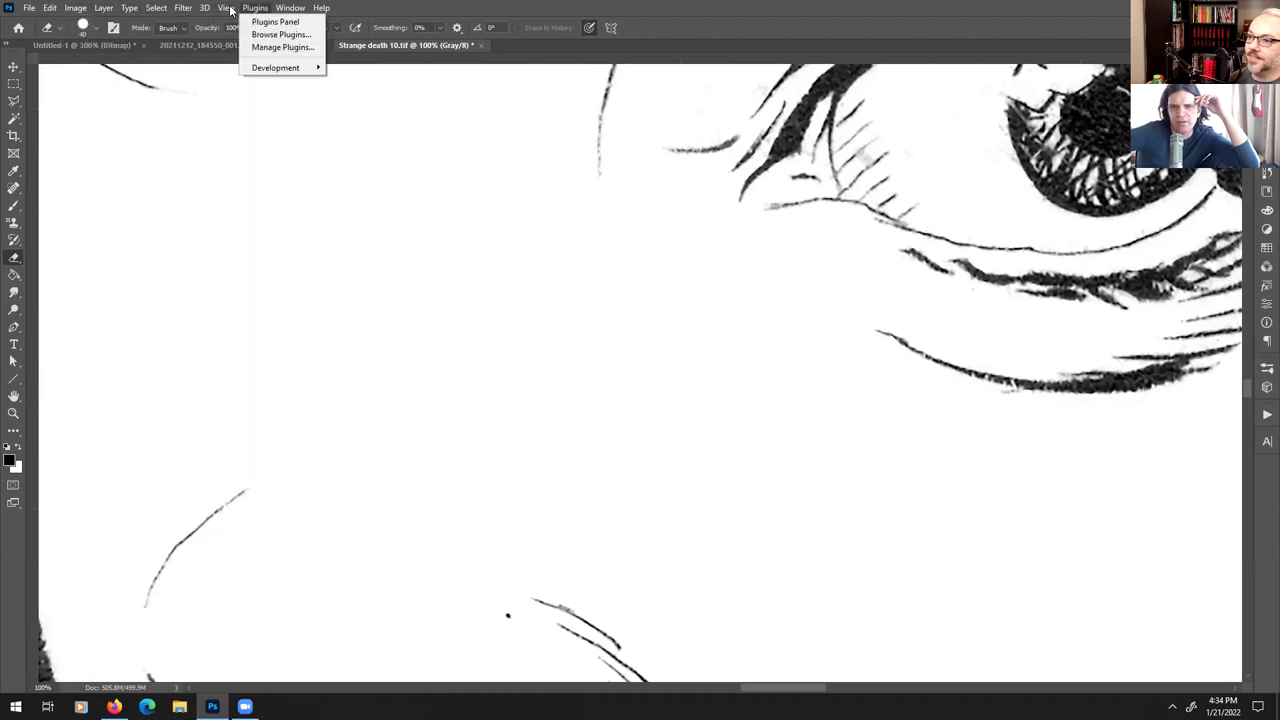
pyautogui.moveTo(174, 10)
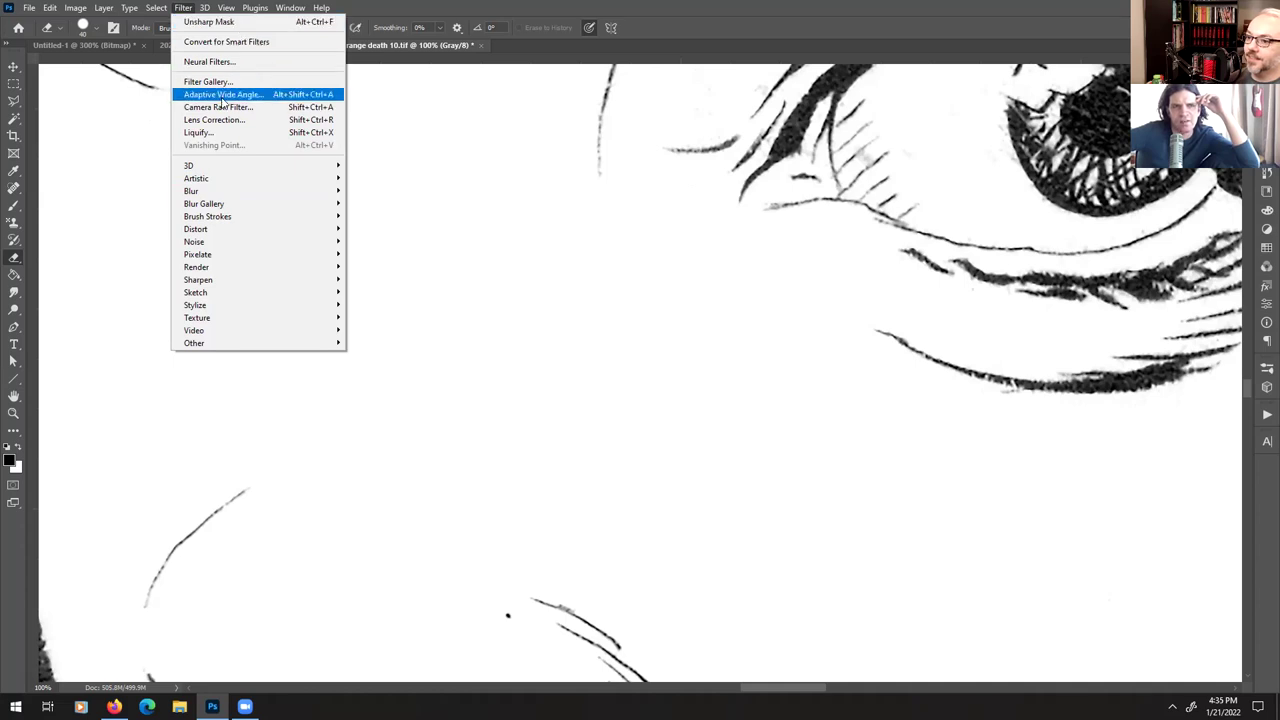
pyautogui.moveTo(265, 279)
pyautogui.click(381, 343)
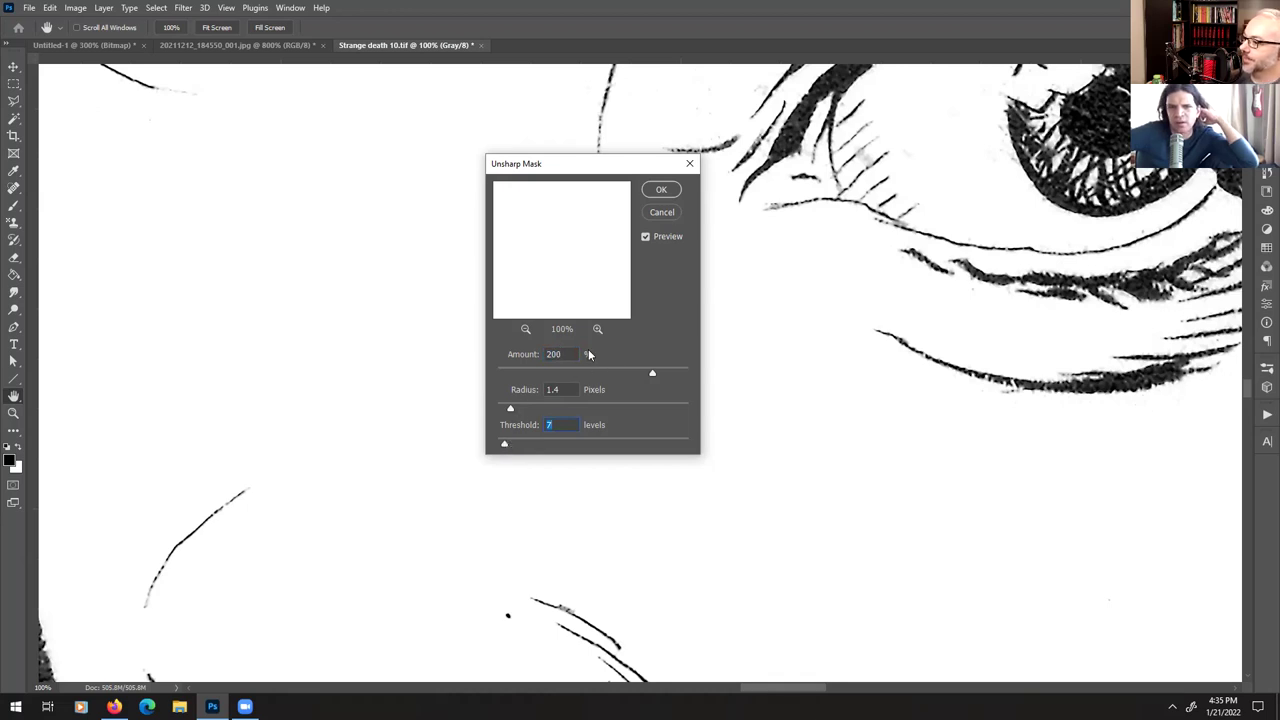
# - Compare the drawing with and without the preview and apply Unsharp Mask with amount 200%, radius 1.4 pixels and threshold 7
pyautogui.click(645, 238)
pyautogui.click(645, 238)
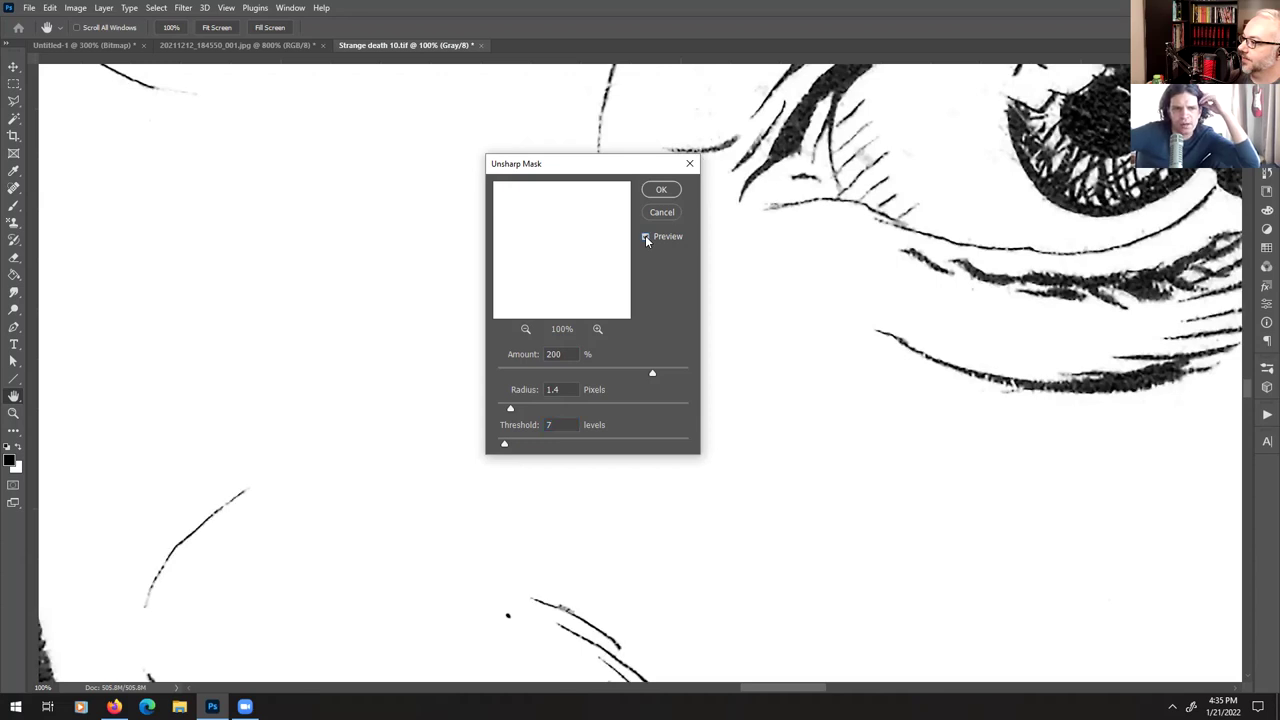
pyautogui.click(645, 236)
pyautogui.click(645, 236)
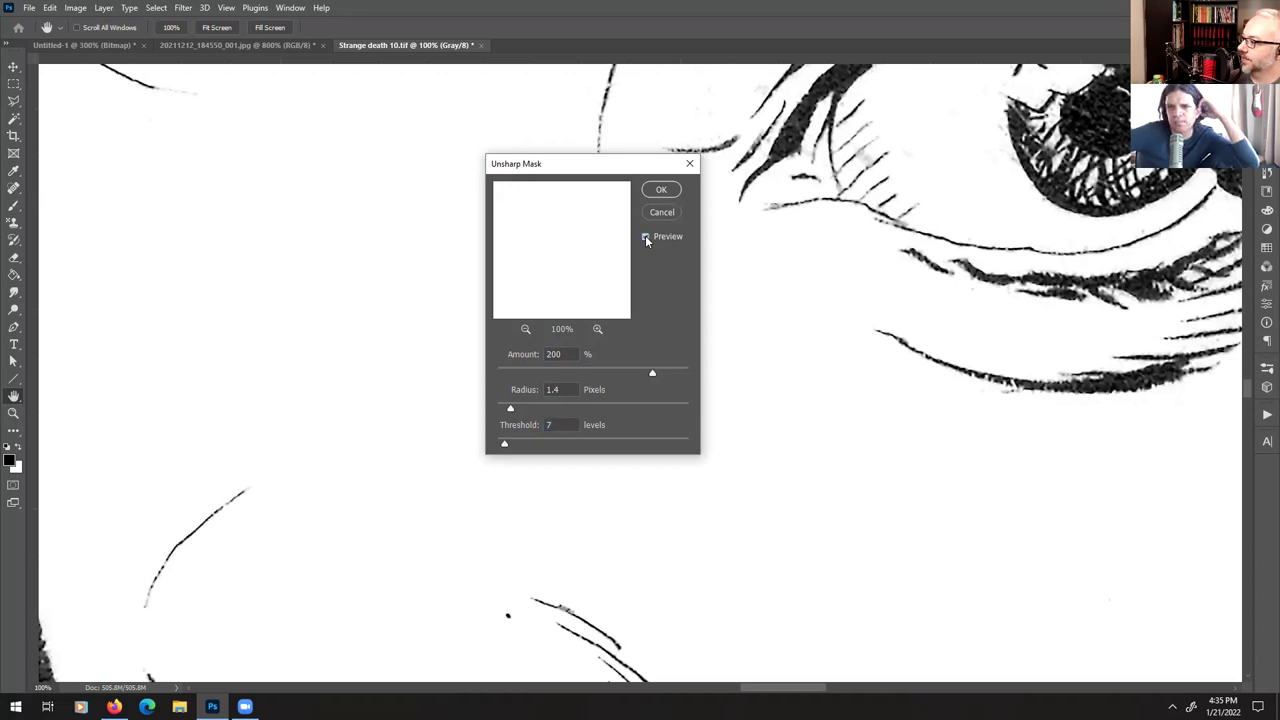
pyautogui.click(645, 236)
pyautogui.click(645, 236)
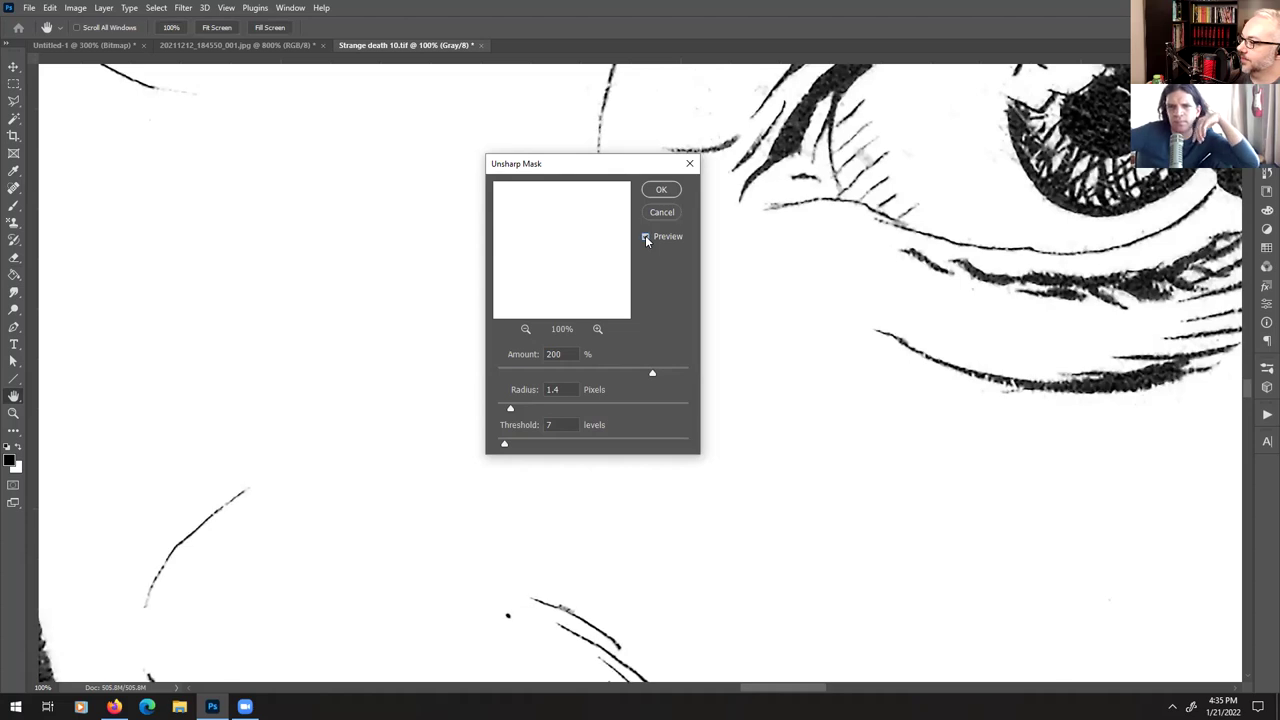
pyautogui.click(677, 188)
pyautogui.press('e')
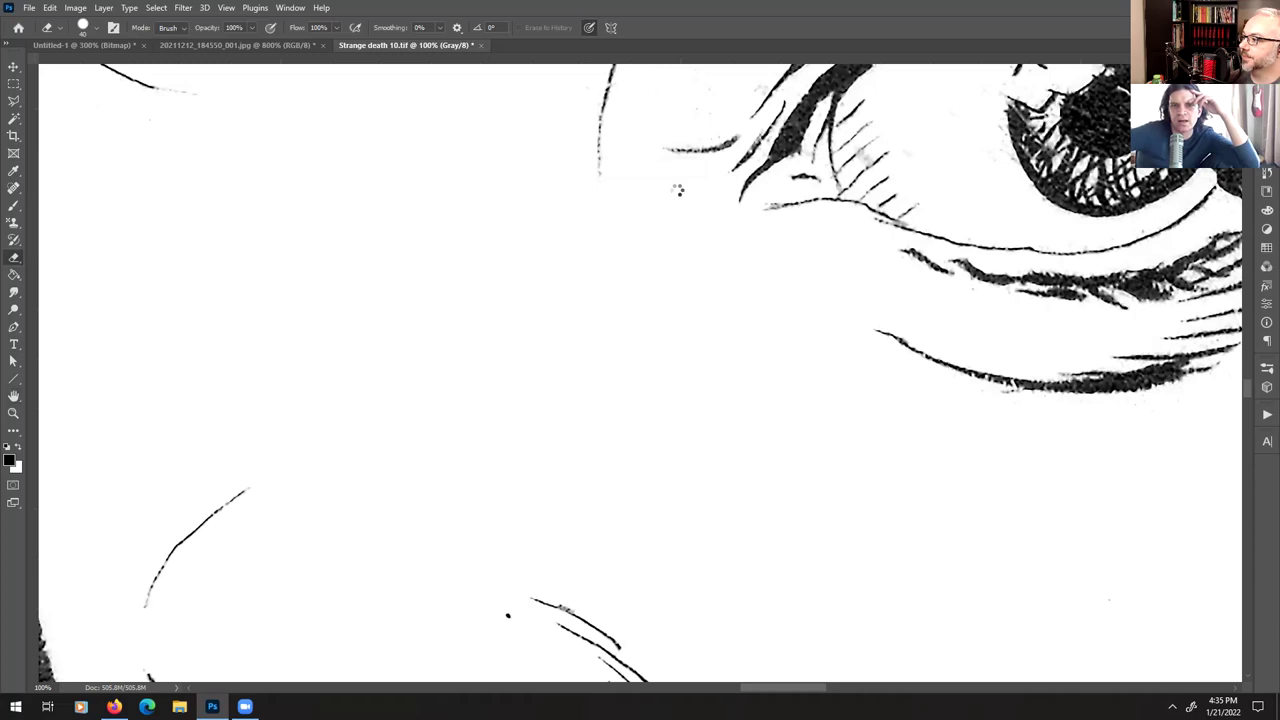
# - Examine the sharpened panel as a whole, from the women's faces to the starry silhouette and the small standing figure
pyautogui.scroll(-5, 725, 173)
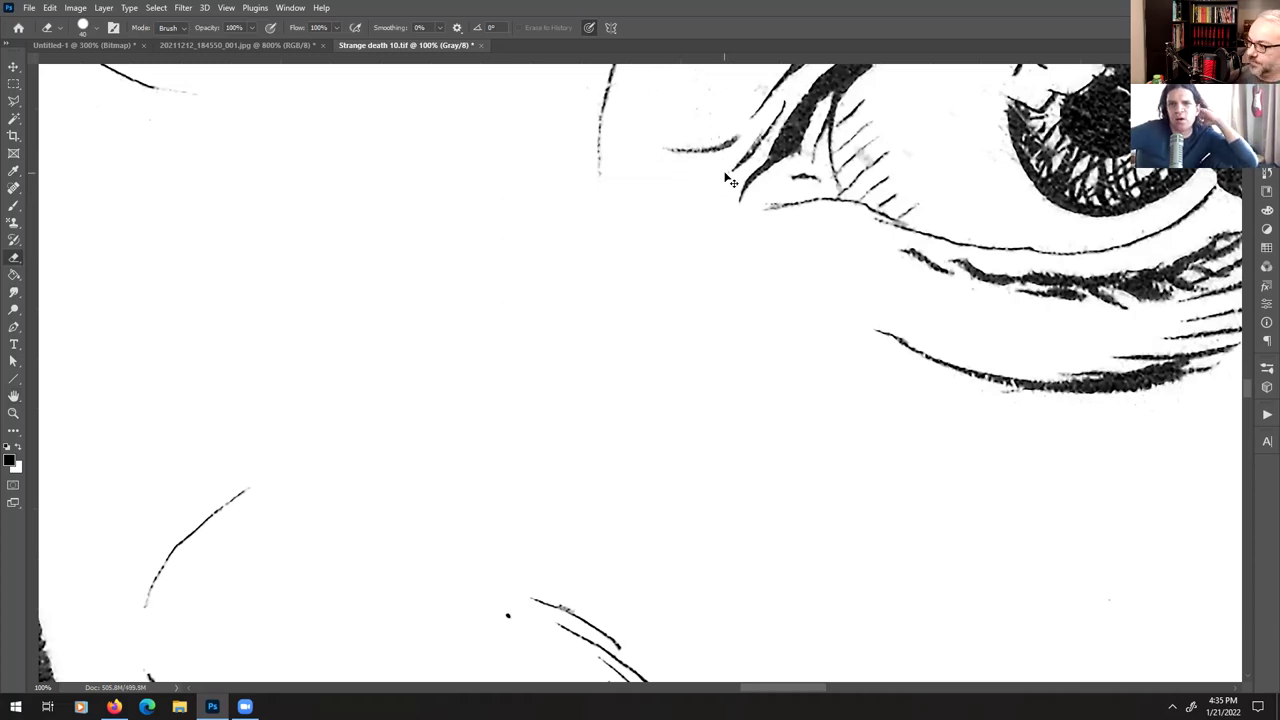
pyautogui.scroll(-1, 730, 181)
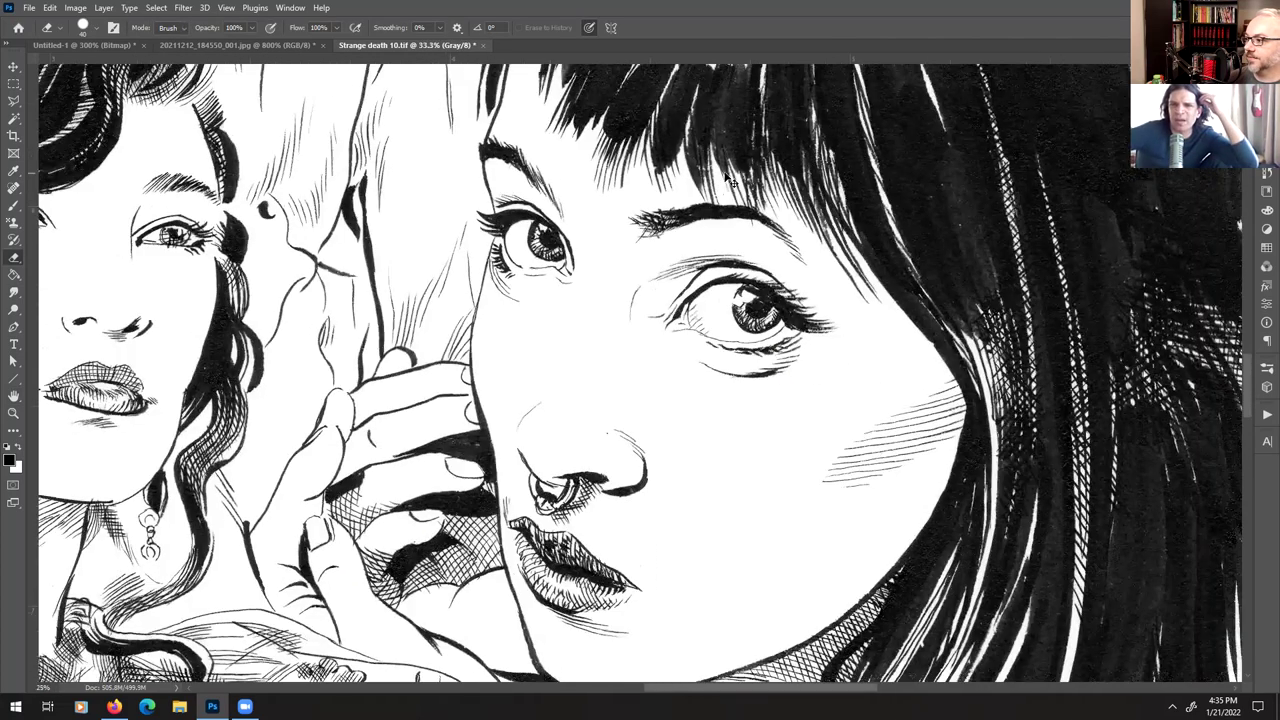
pyautogui.scroll(-1, 731, 181)
pyautogui.scroll(-1, 731, 181)
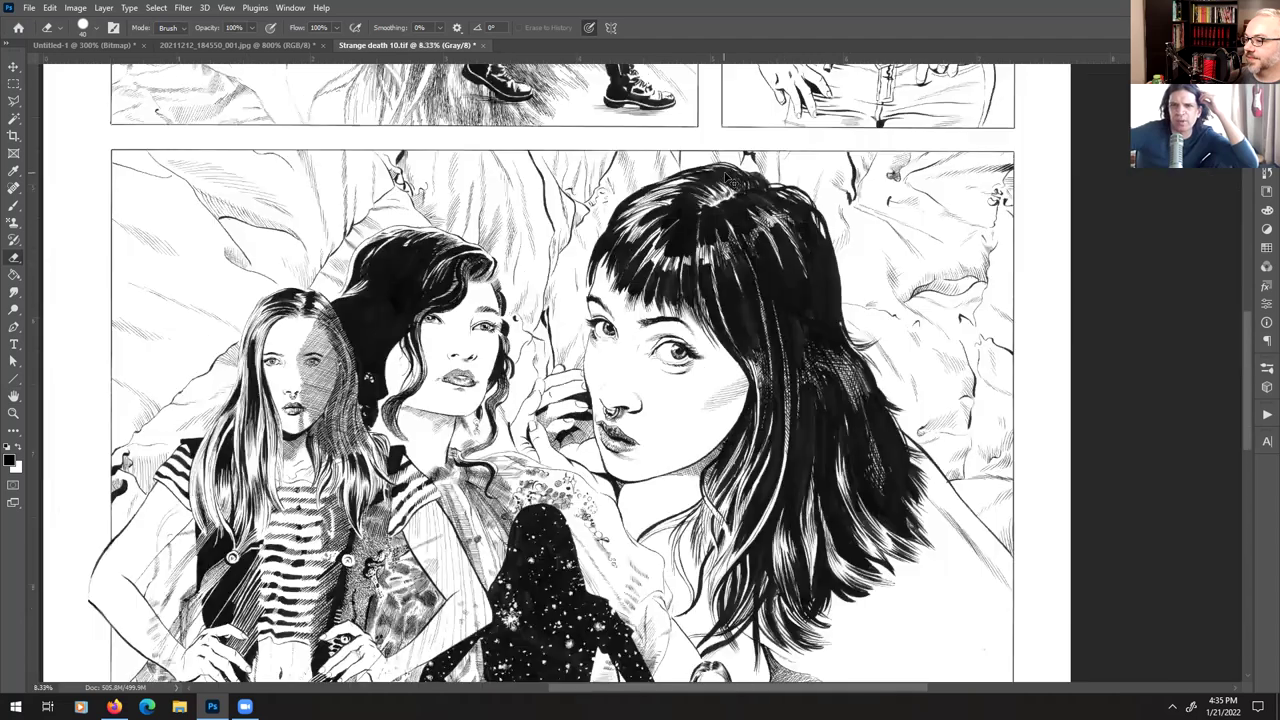
pyautogui.scroll(1, 729, 178)
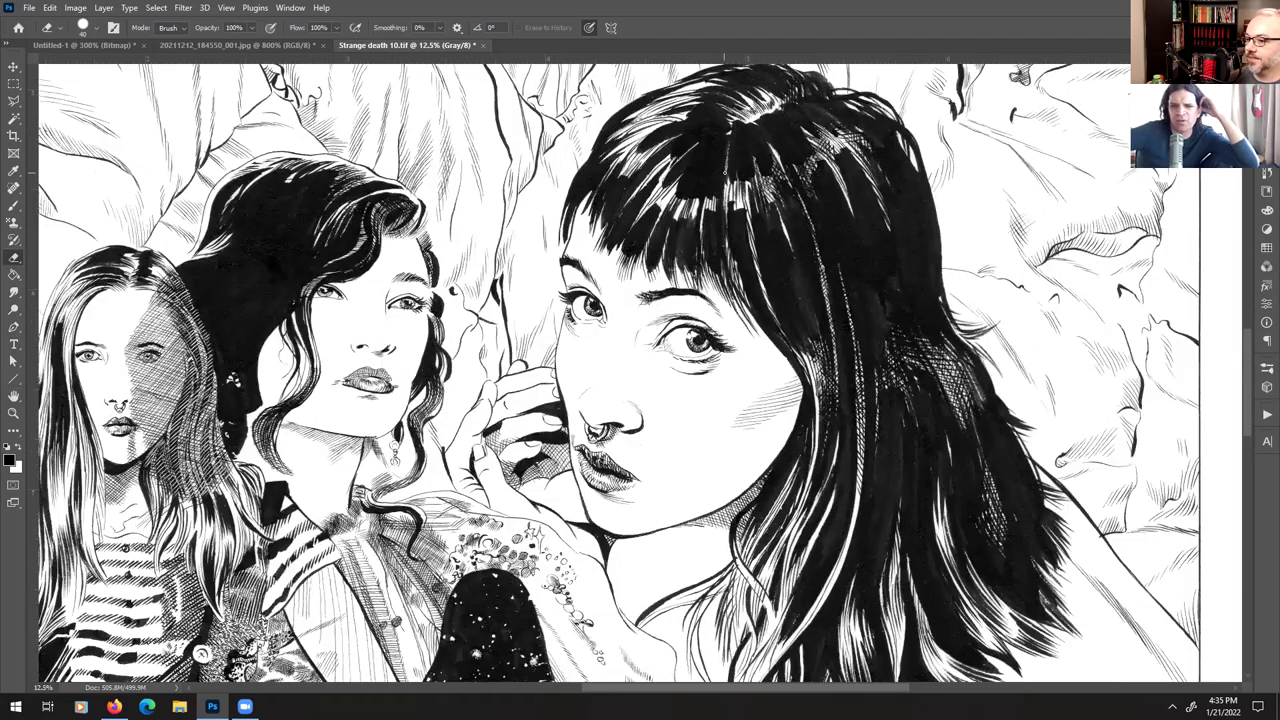
pyautogui.moveTo(593, 403)
pyautogui.mouseDown()
pyautogui.moveTo(773, 334)
pyautogui.moveTo(791, 269)
pyautogui.mouseUp()
pyautogui.moveTo(607, 426); pyautogui.dragTo(637, 284)
pyautogui.moveTo(666, 612); pyautogui.dragTo(626, 330)
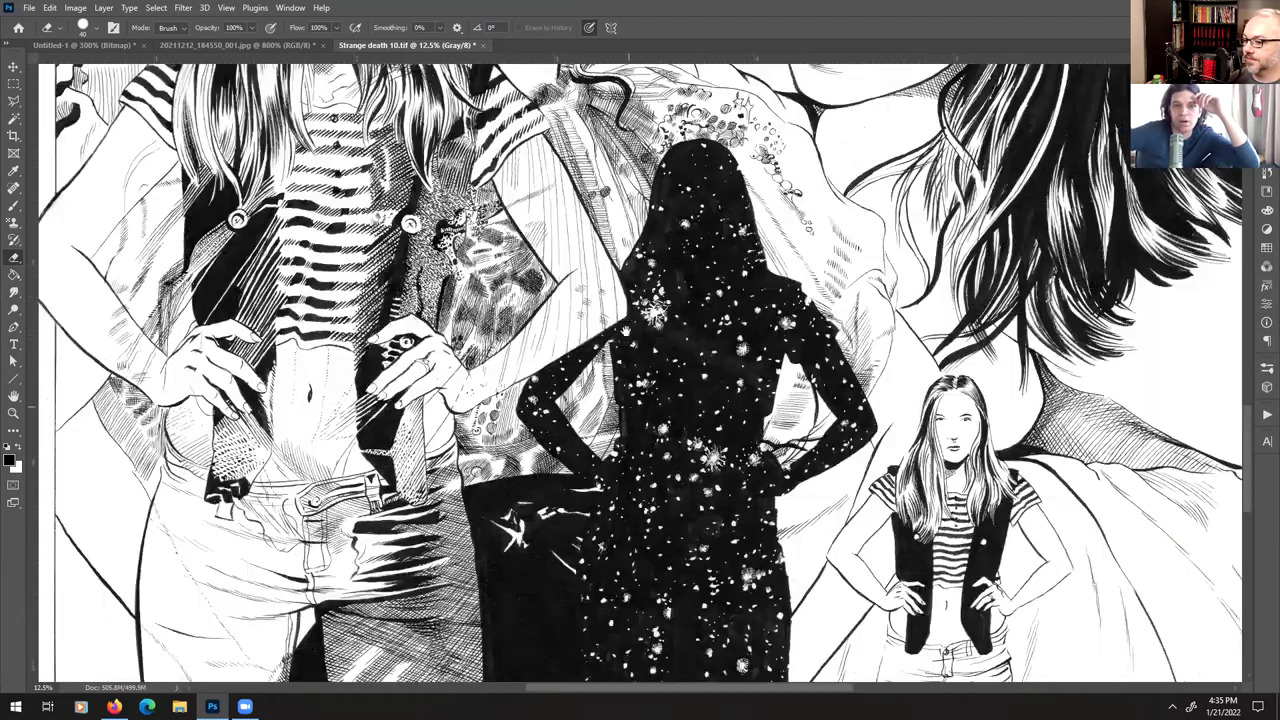
pyautogui.moveTo(690, 611); pyautogui.dragTo(597, 574)
pyautogui.moveTo(771, 412); pyautogui.dragTo(762, 594)
pyautogui.moveTo(671, 238); pyautogui.dragTo(726, 481)
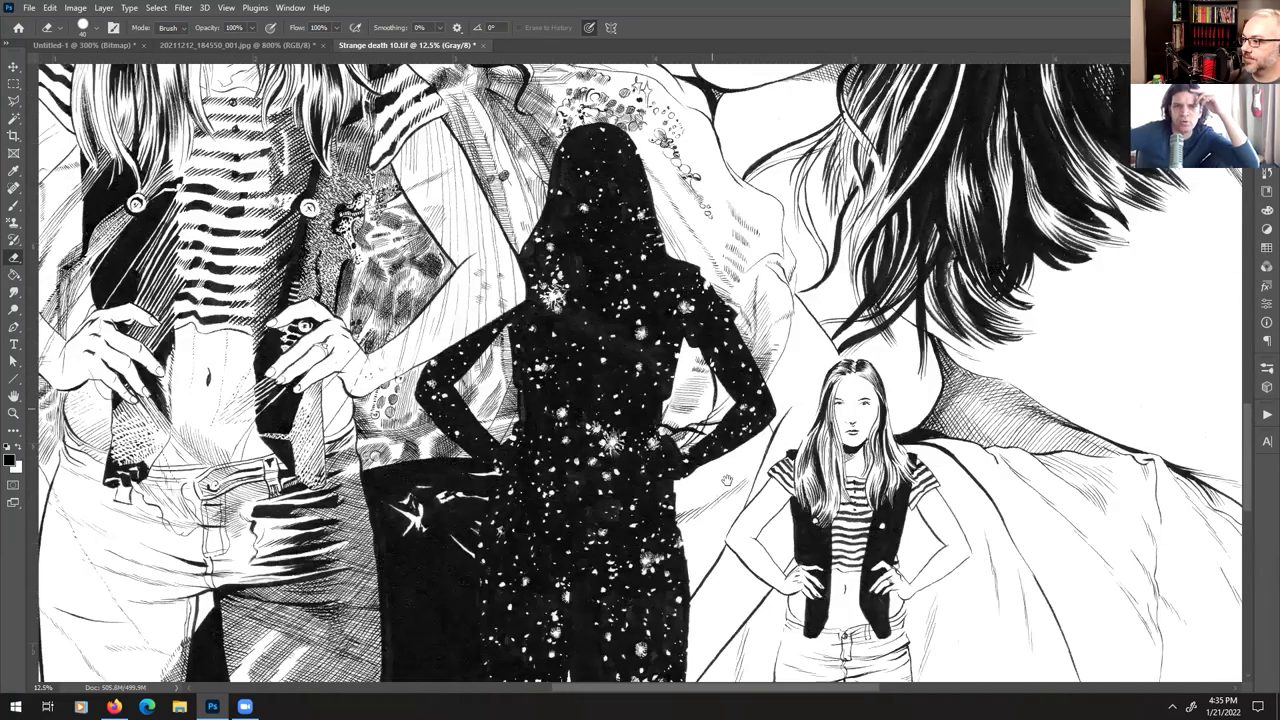
pyautogui.moveTo(678, 245); pyautogui.dragTo(712, 516)
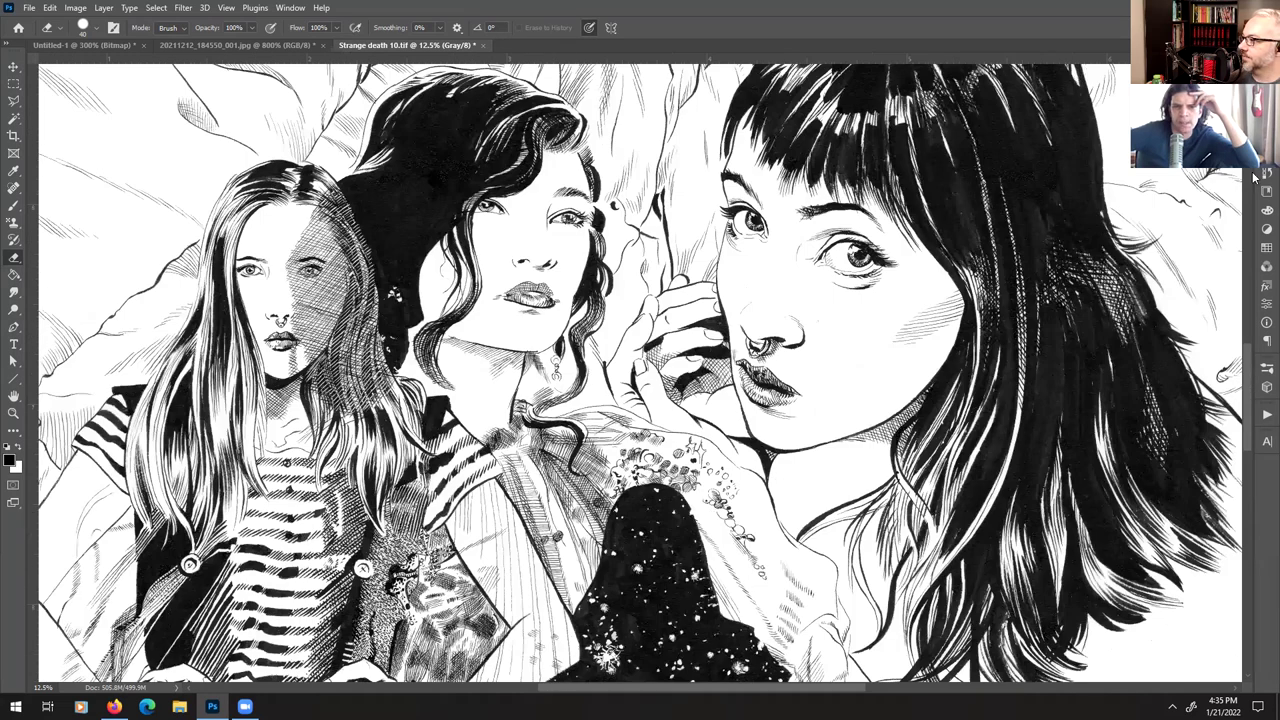
# - Add a new layer above the Background and name it Clean Up
pyautogui.click(1266, 172)
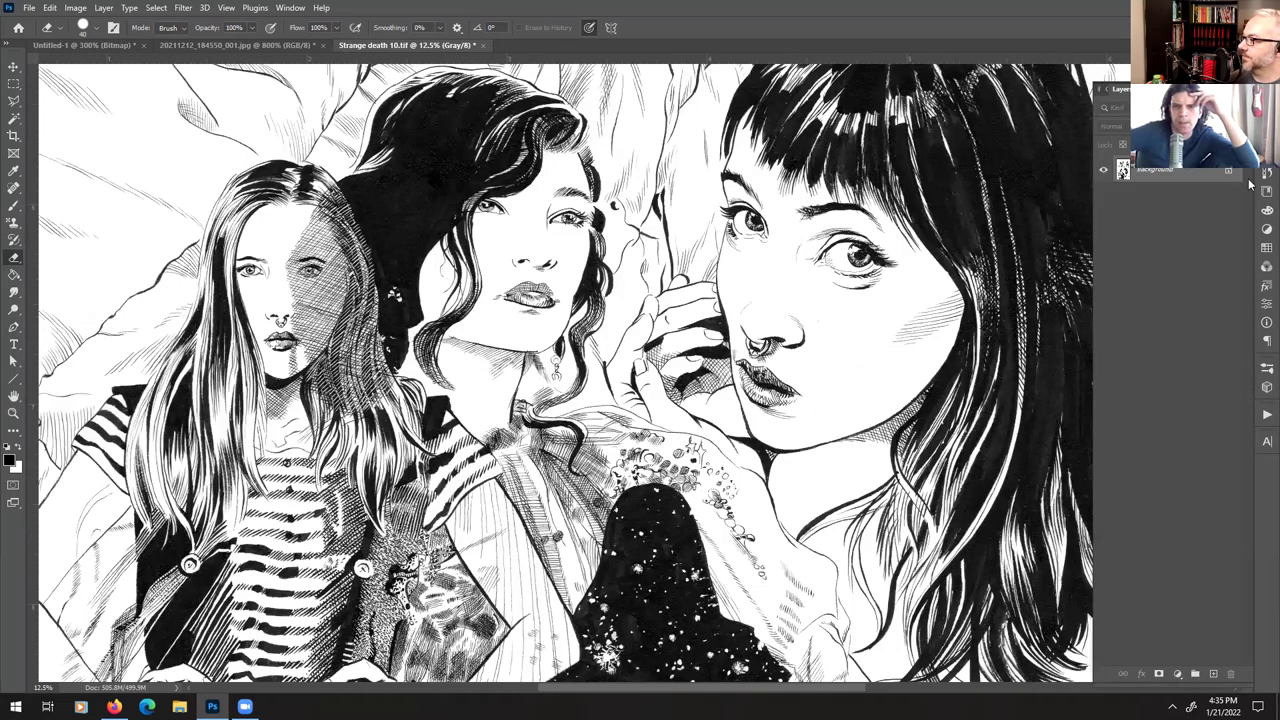
pyautogui.click(1213, 675)
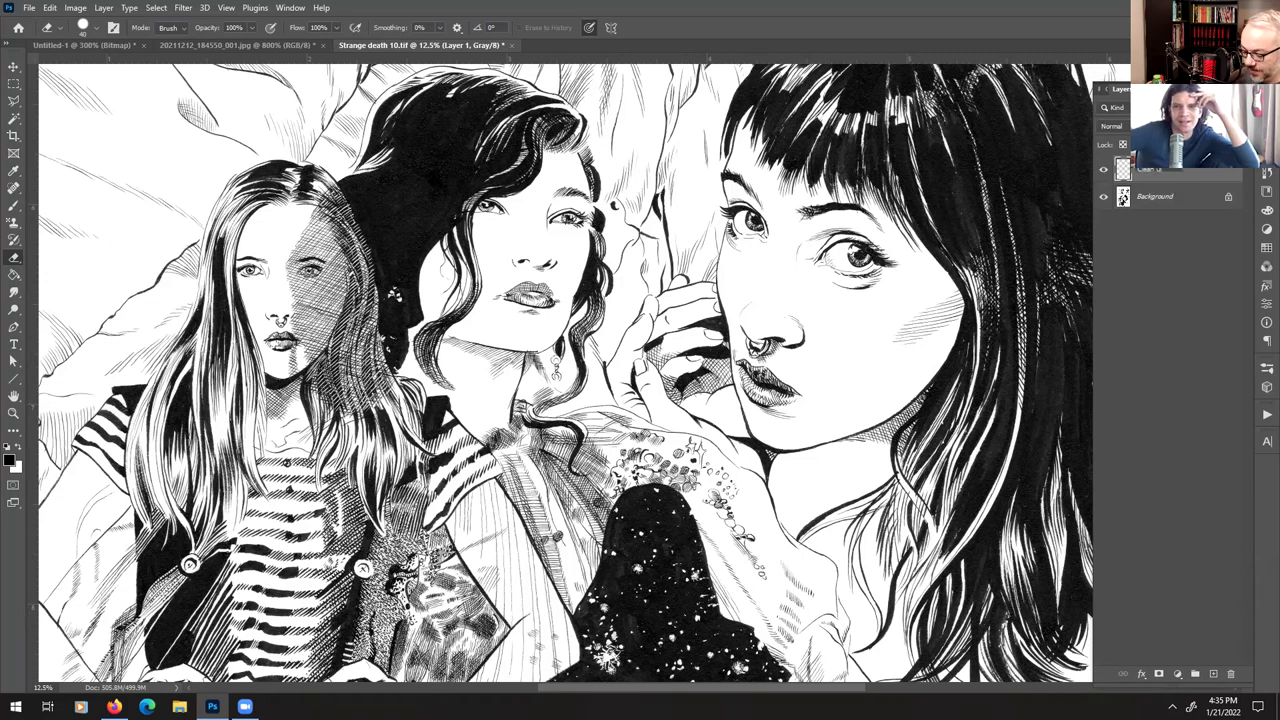
pyautogui.click(1188, 305)
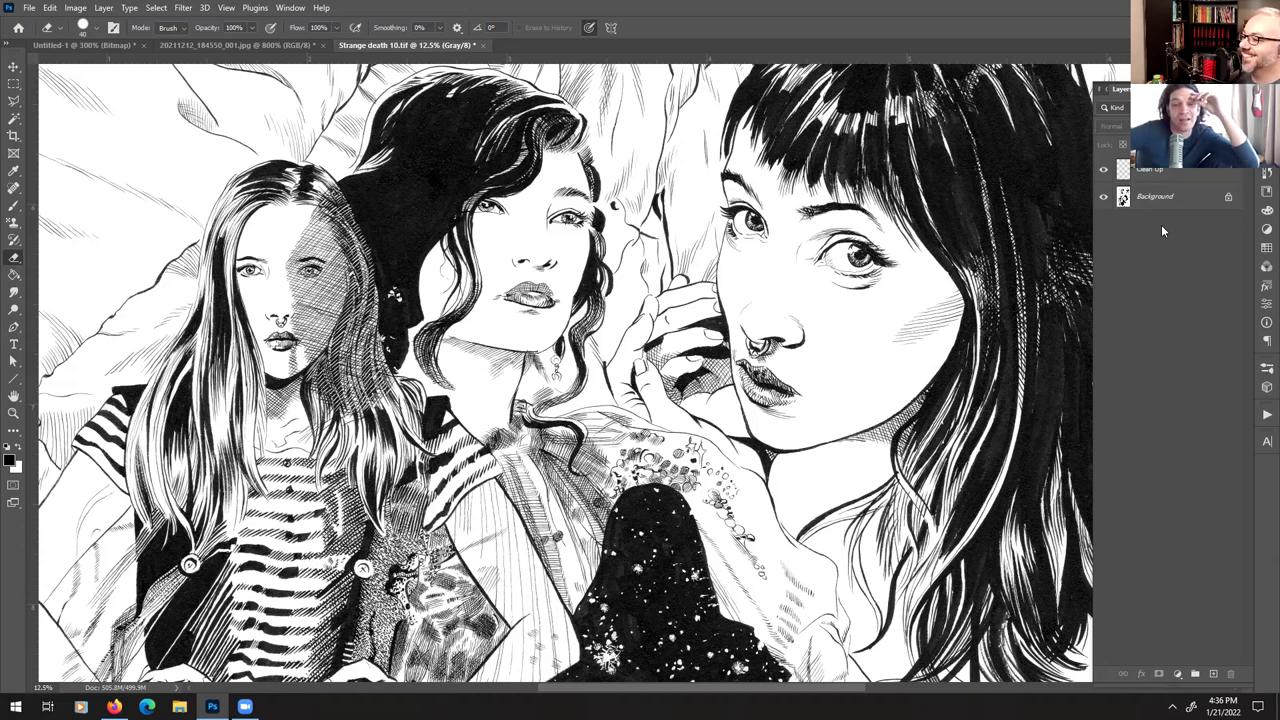
# - Add a Threshold adjustment layer above the Clean Up layer with Normal mode and 100% opacity
pyautogui.rightClick(1180, 174)
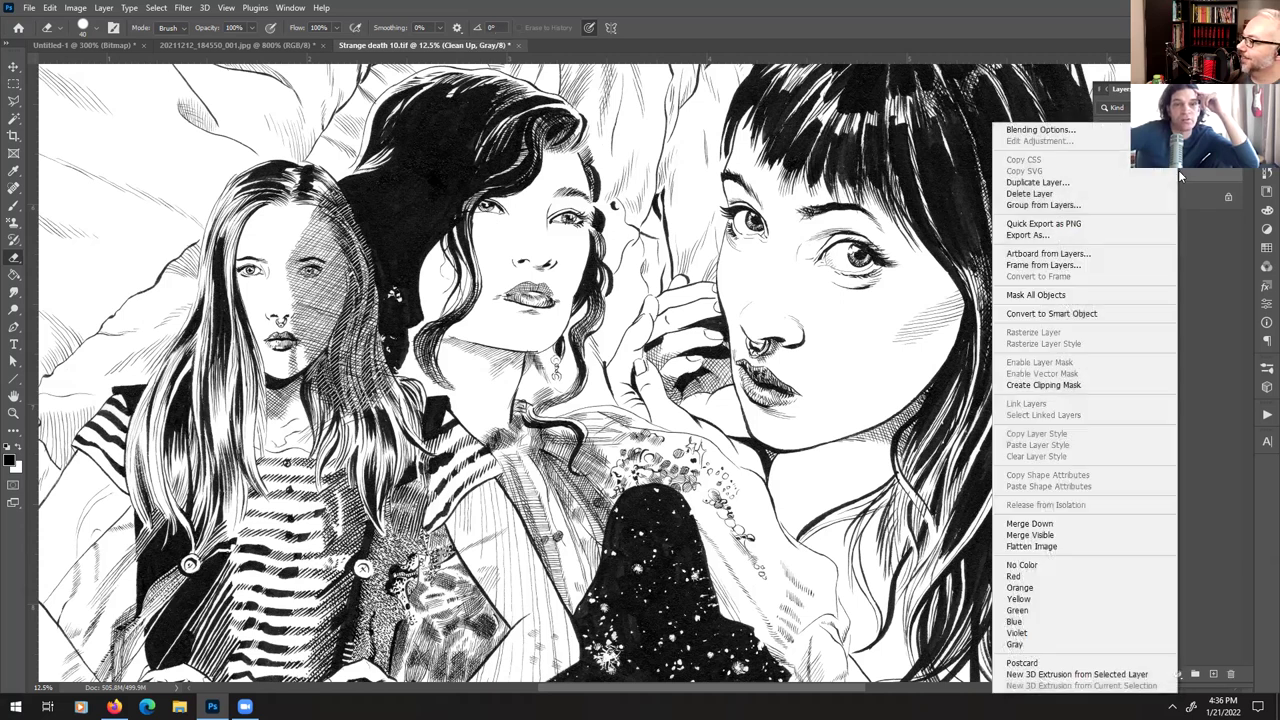
pyautogui.click(1213, 238)
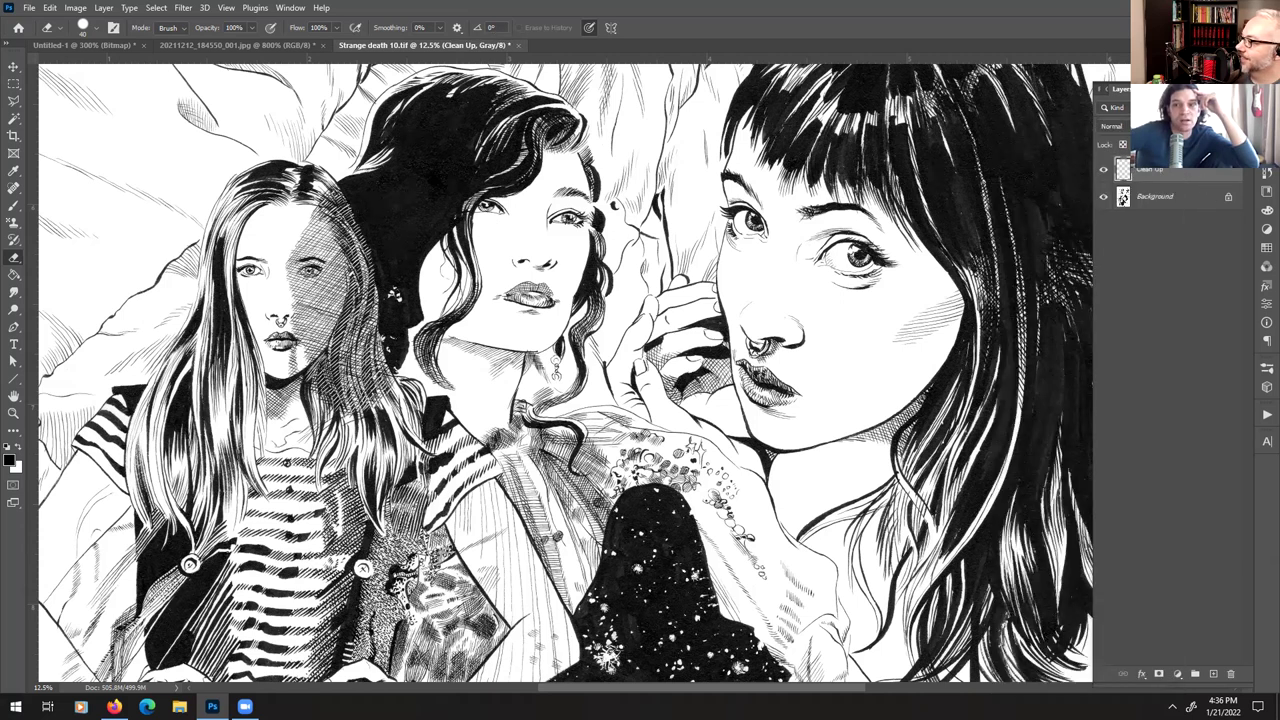
pyautogui.click(1242, 89)
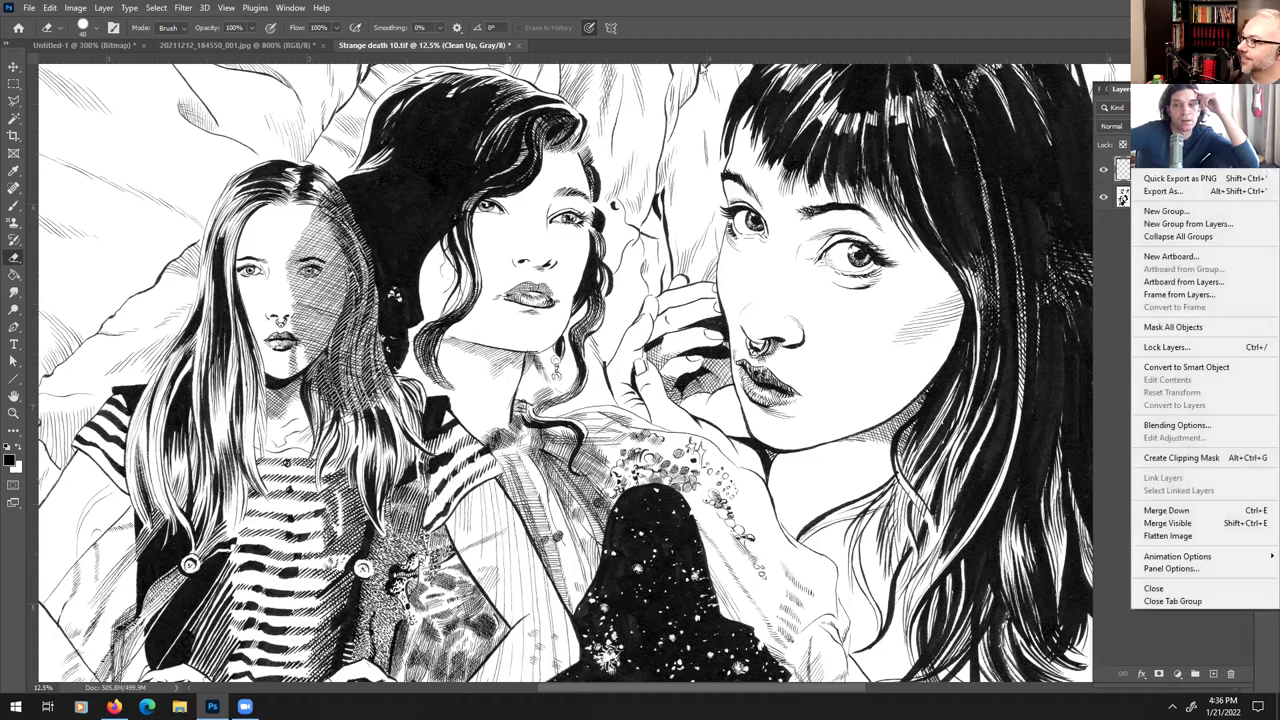
pyautogui.click(105, 7)
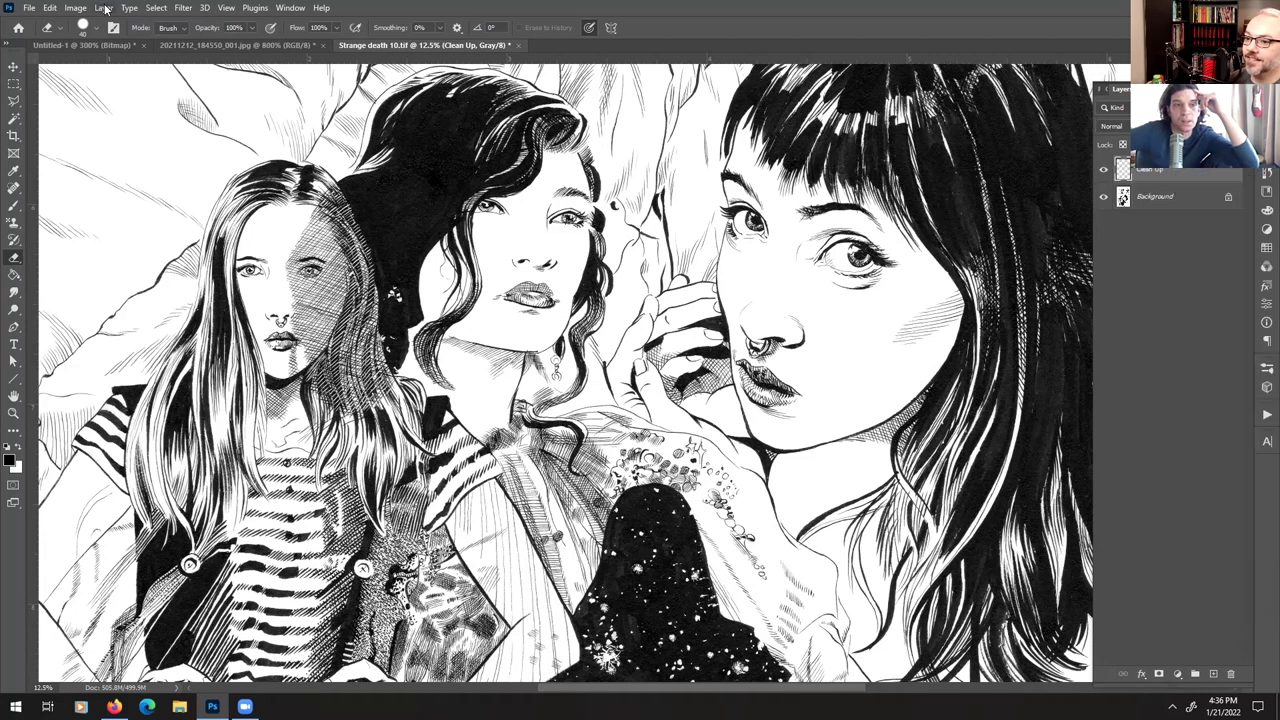
pyautogui.click(105, 7)
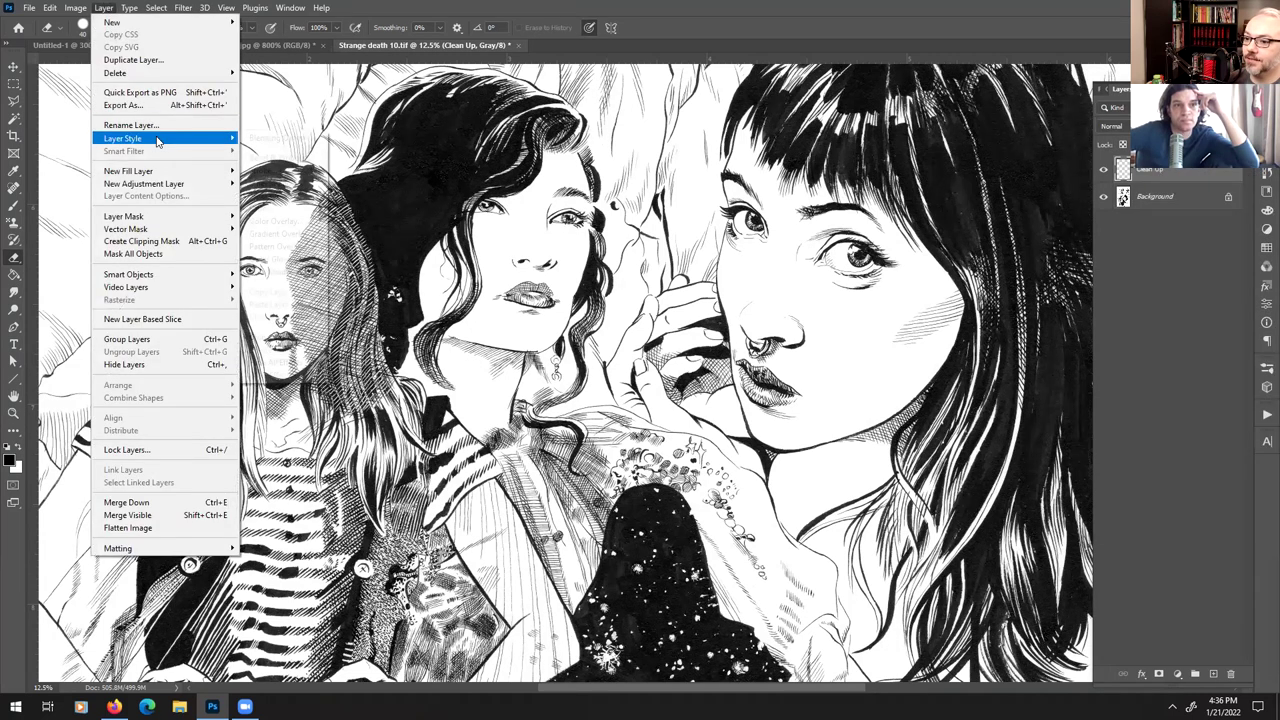
pyautogui.moveTo(157, 220)
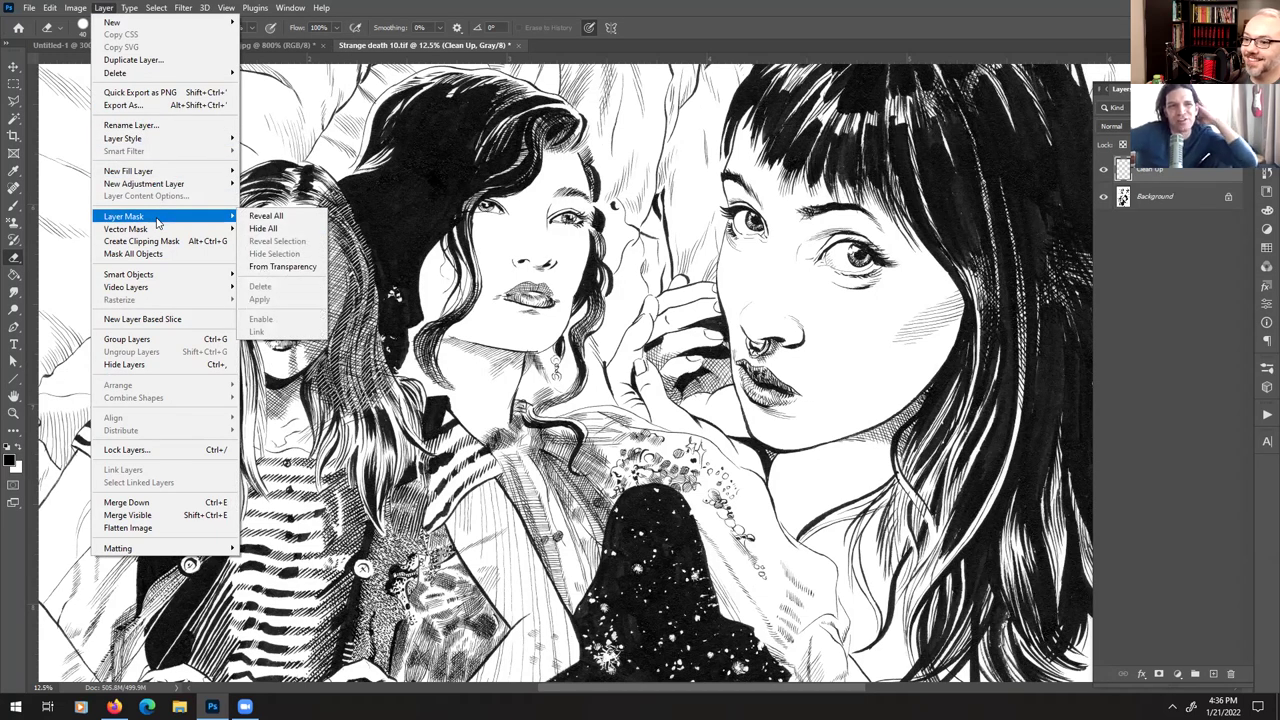
pyautogui.moveTo(165, 184)
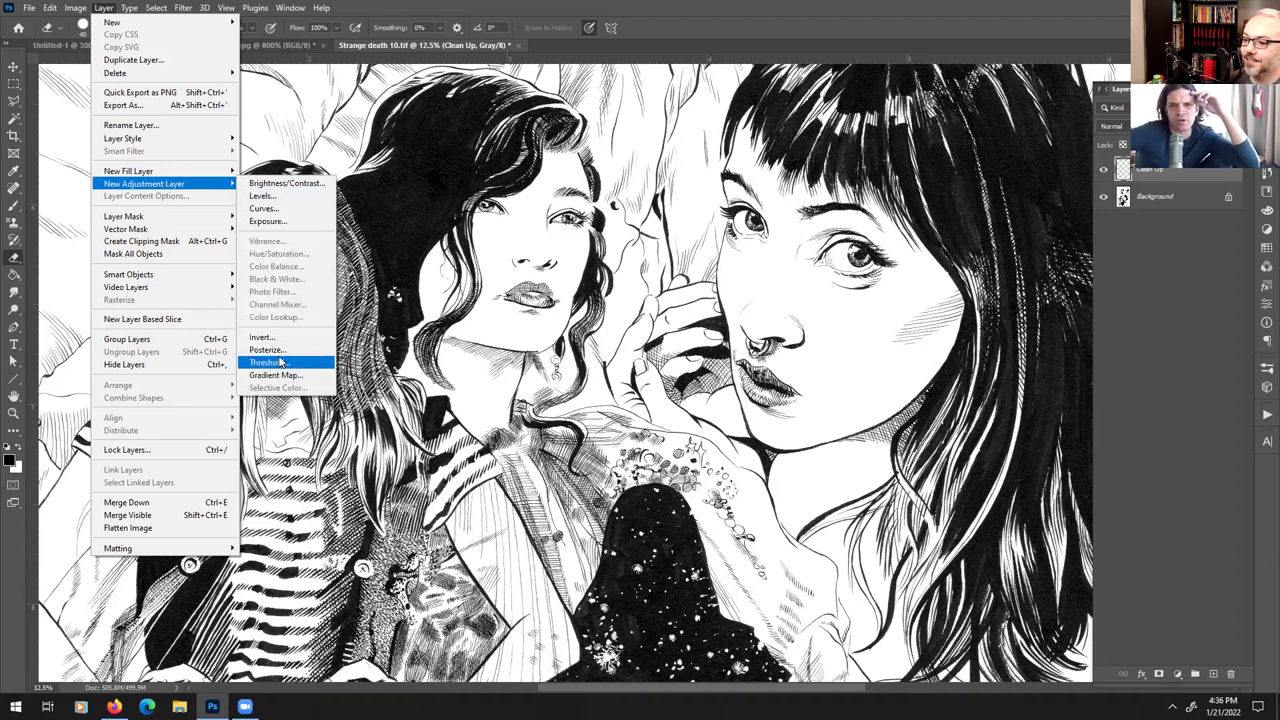
pyautogui.click(270, 362)
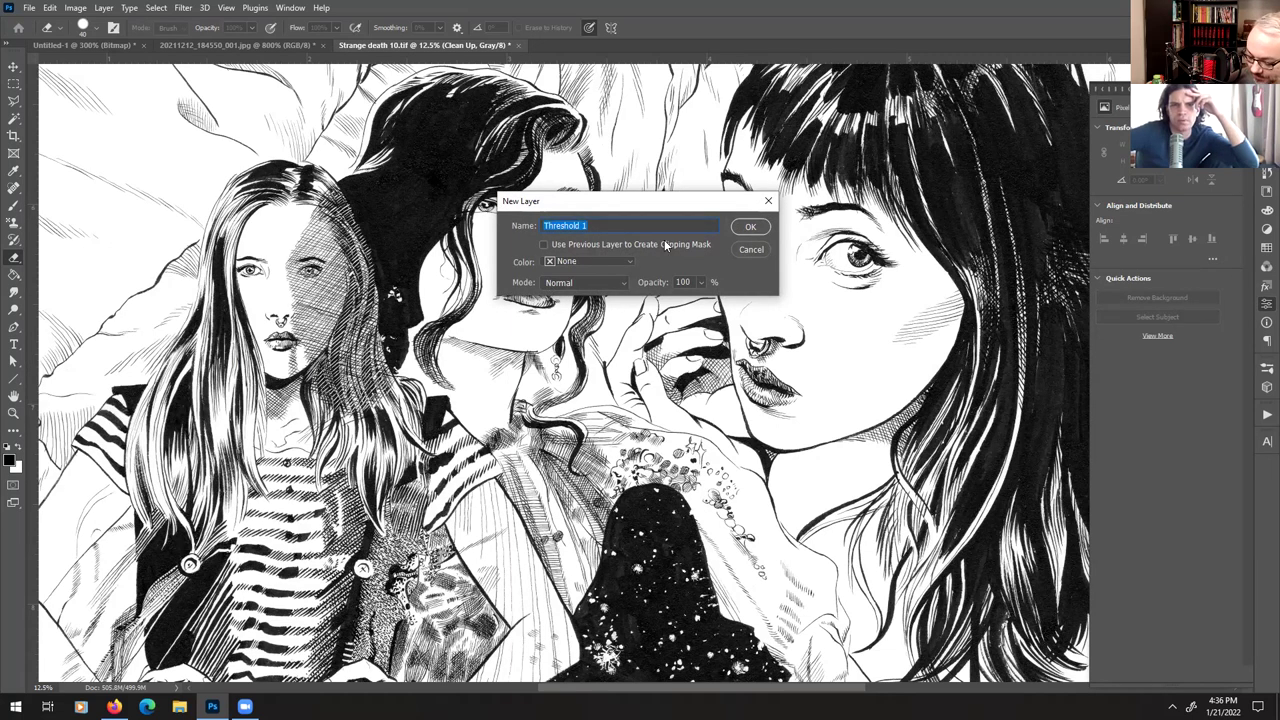
pyautogui.click(750, 227)
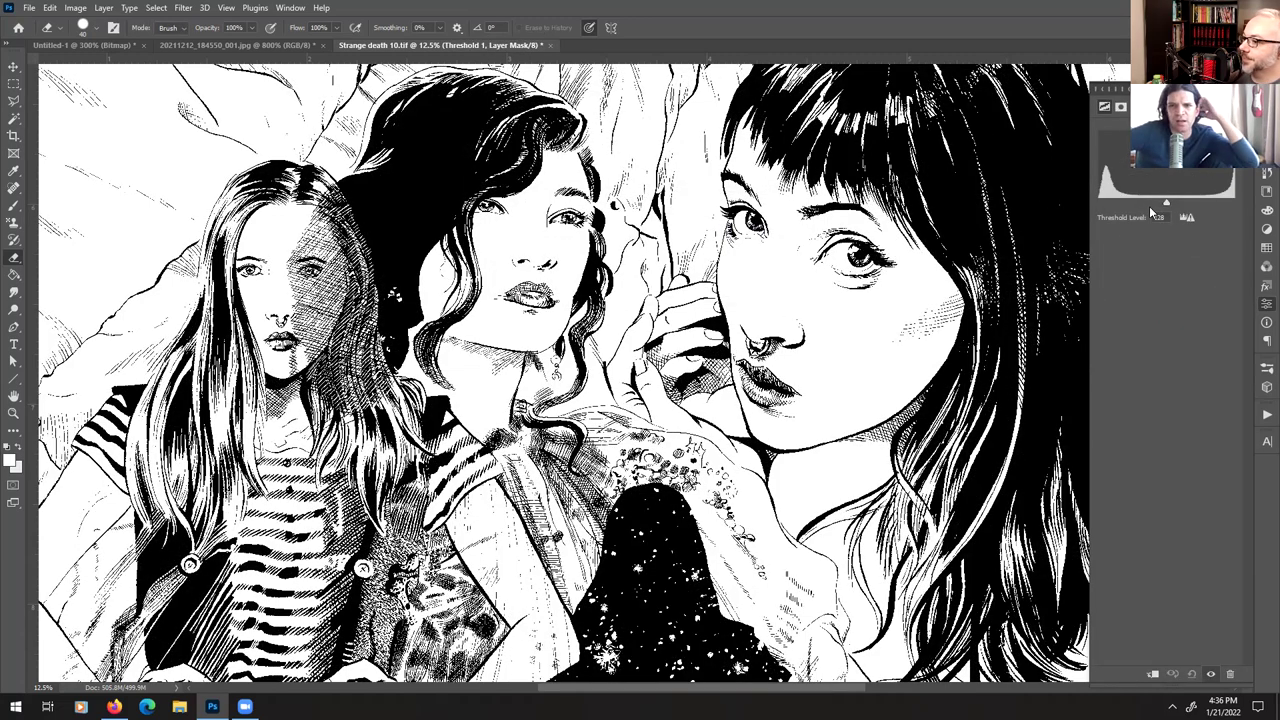
# - Set the Threshold adjustment's level to 97, judging it on the face of the woman with bangs
pyautogui.hotkey('ctrl', '+')
pyautogui.hotkey('ctrl', '+')
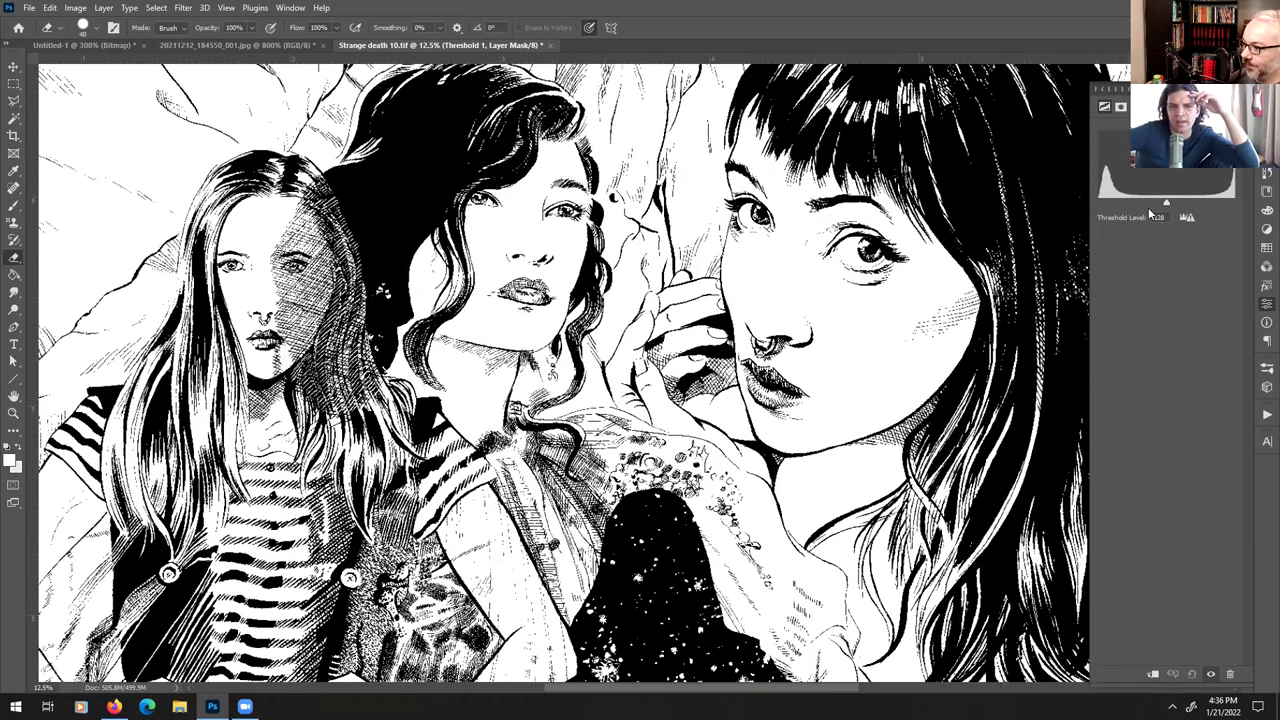
pyautogui.hotkey('ctrl', '+')
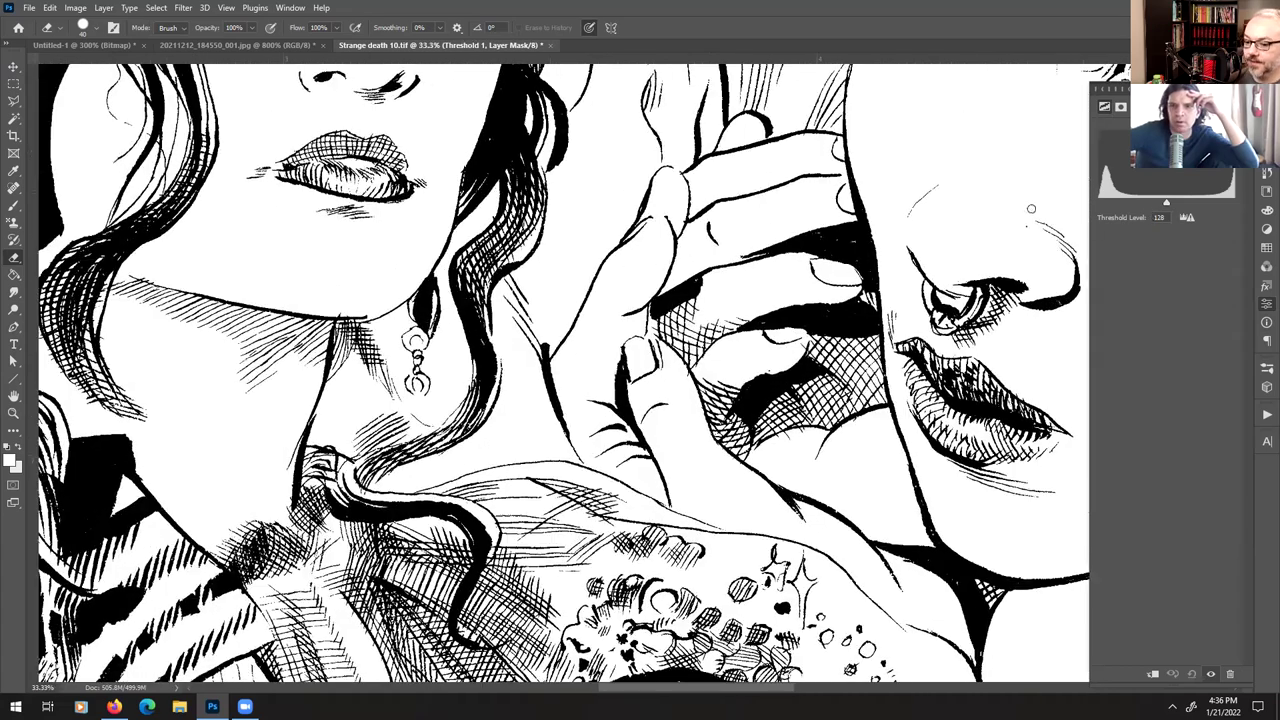
pyautogui.moveTo(930, 214); pyautogui.dragTo(421, 439)
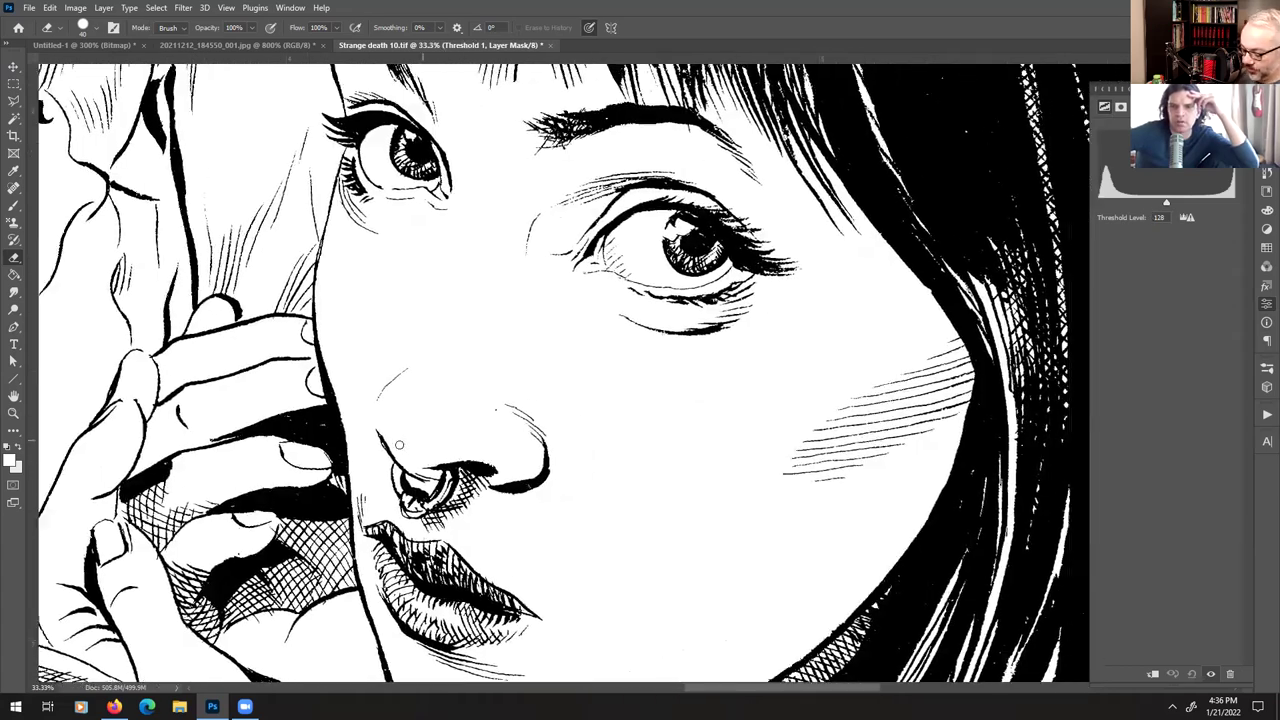
pyautogui.hotkey('ctrl', '+')
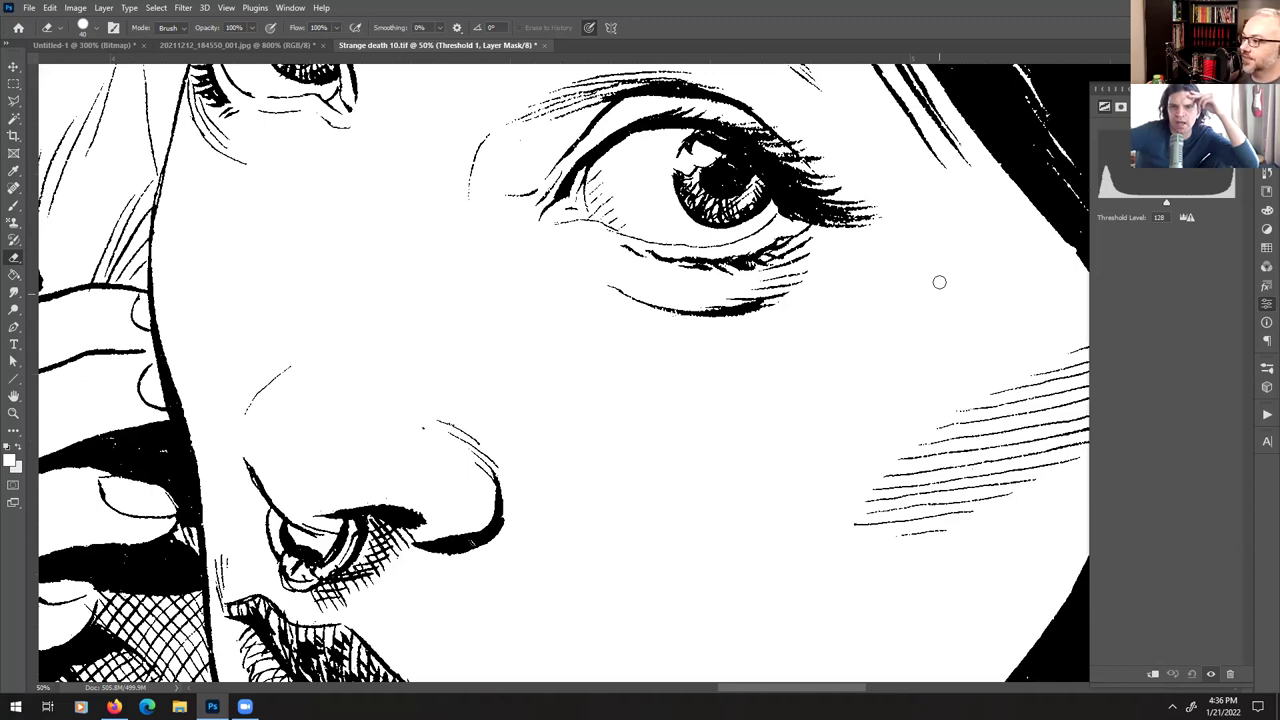
pyautogui.moveTo(1165, 203)
pyautogui.mouseDown()
pyautogui.moveTo(1205, 198)
pyautogui.moveTo(1105, 199)
pyautogui.moveTo(1230, 206)
pyautogui.moveTo(1135, 205)
pyautogui.moveTo(1150, 205)
pyautogui.mouseUp()
pyautogui.hotkey('ctrl', '-')
pyautogui.hotkey('ctrl', '-')
pyautogui.hotkey('ctrl', '-')
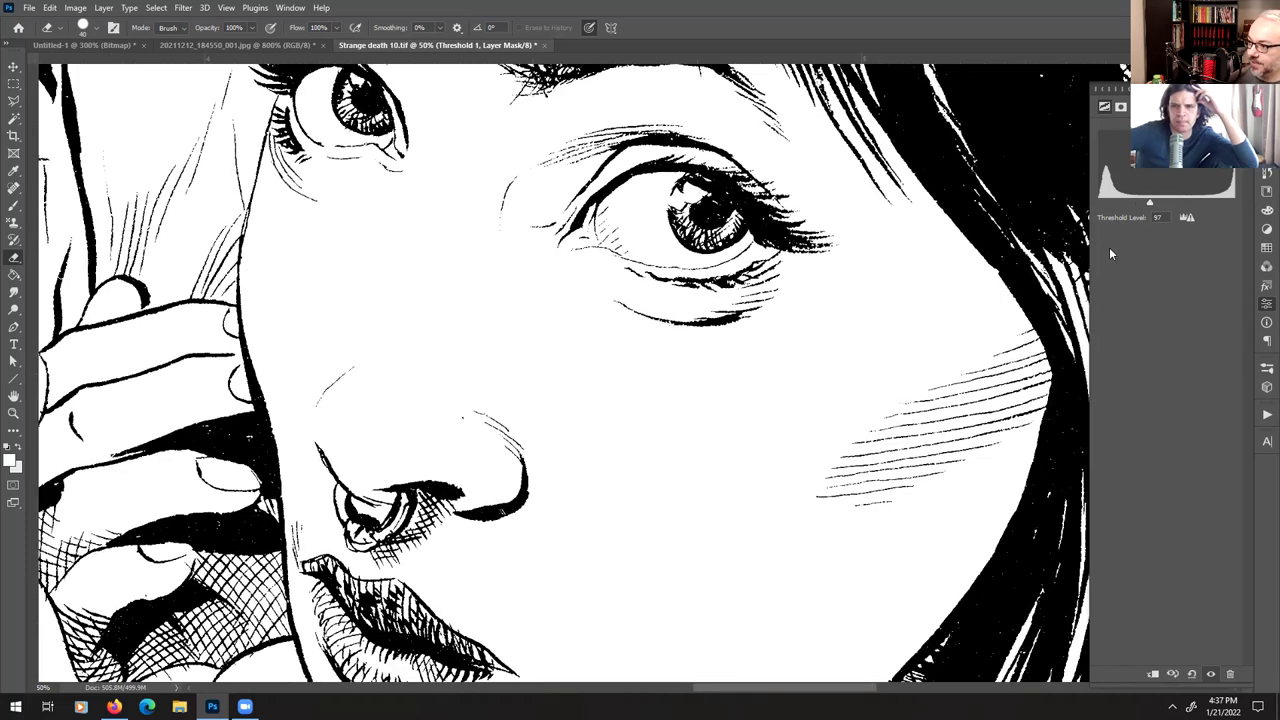
# - Try a Threshold level of 50, judging it on the fine lines at the inner corner of the eye of the woman with bangs
pyautogui.hotkey('ctrl', '-')
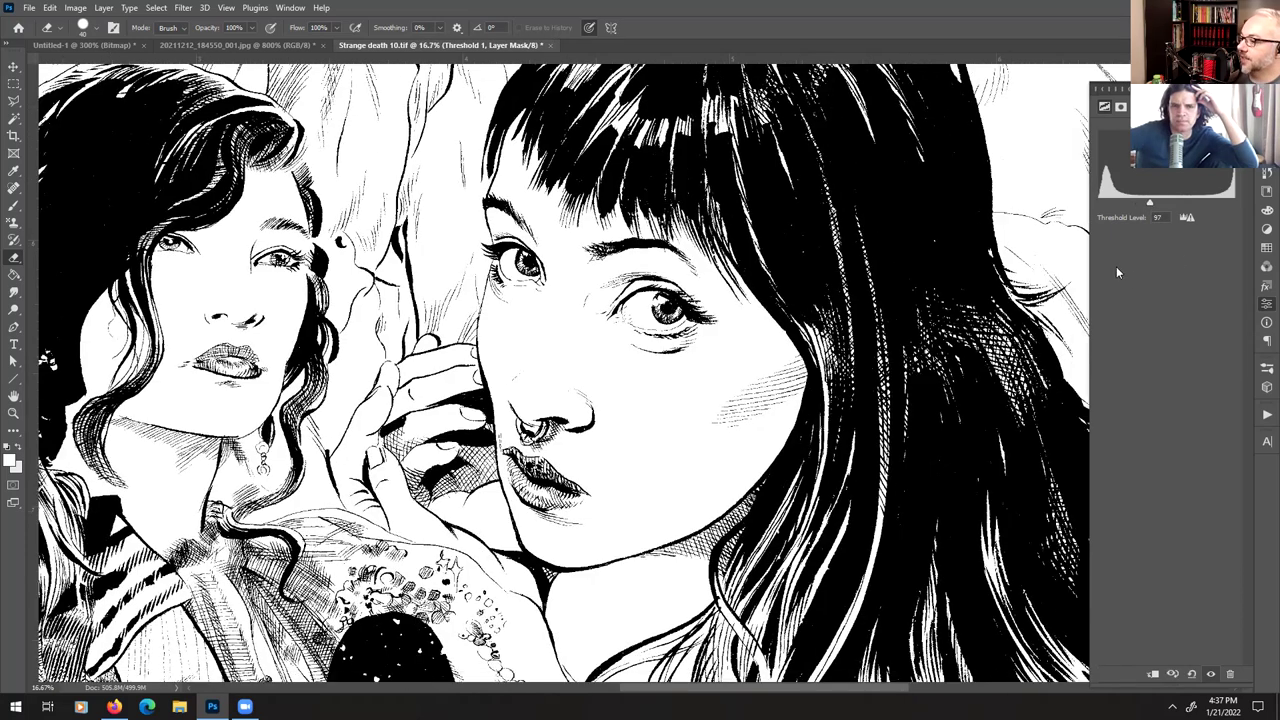
pyautogui.click(1163, 218)
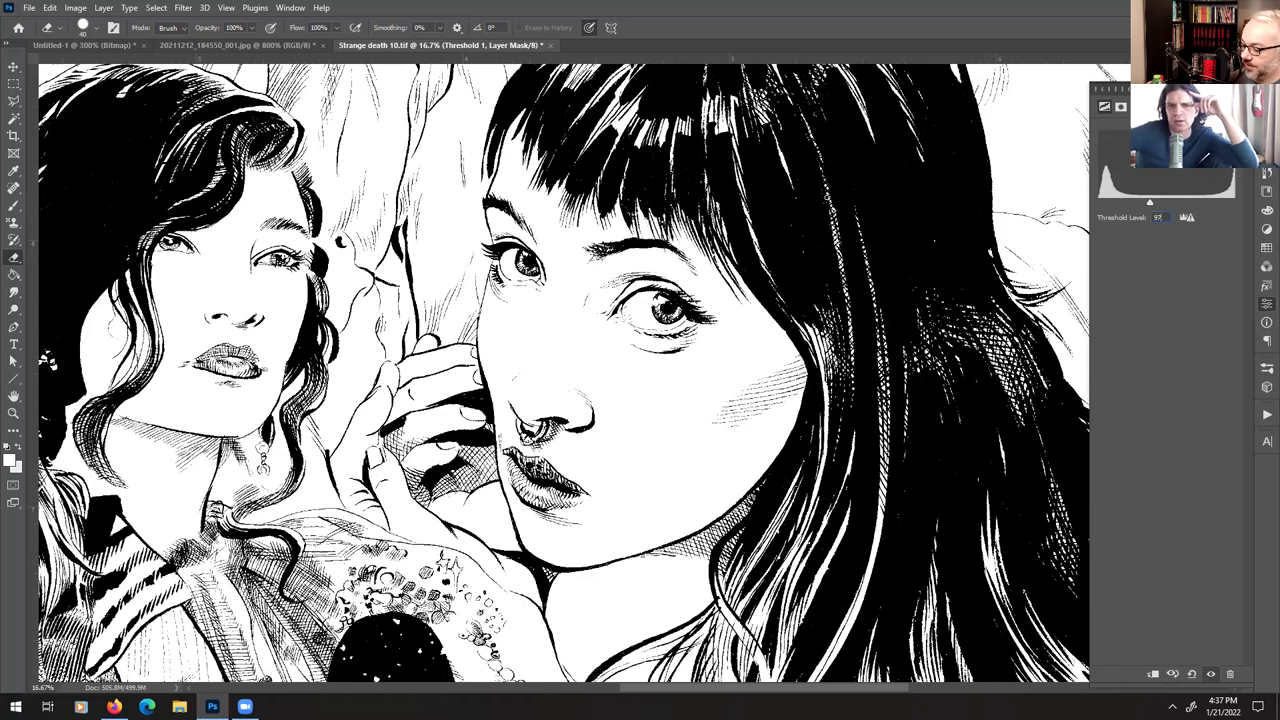
pyautogui.hotkey('ctrl', '+')
pyautogui.hotkey('ctrl', '+')
pyautogui.hotkey('ctrl', '+')
pyautogui.hotkey('ctrl', '+')
pyautogui.hotkey('ctrl', '+')
pyautogui.hotkey('ctrl', '+')
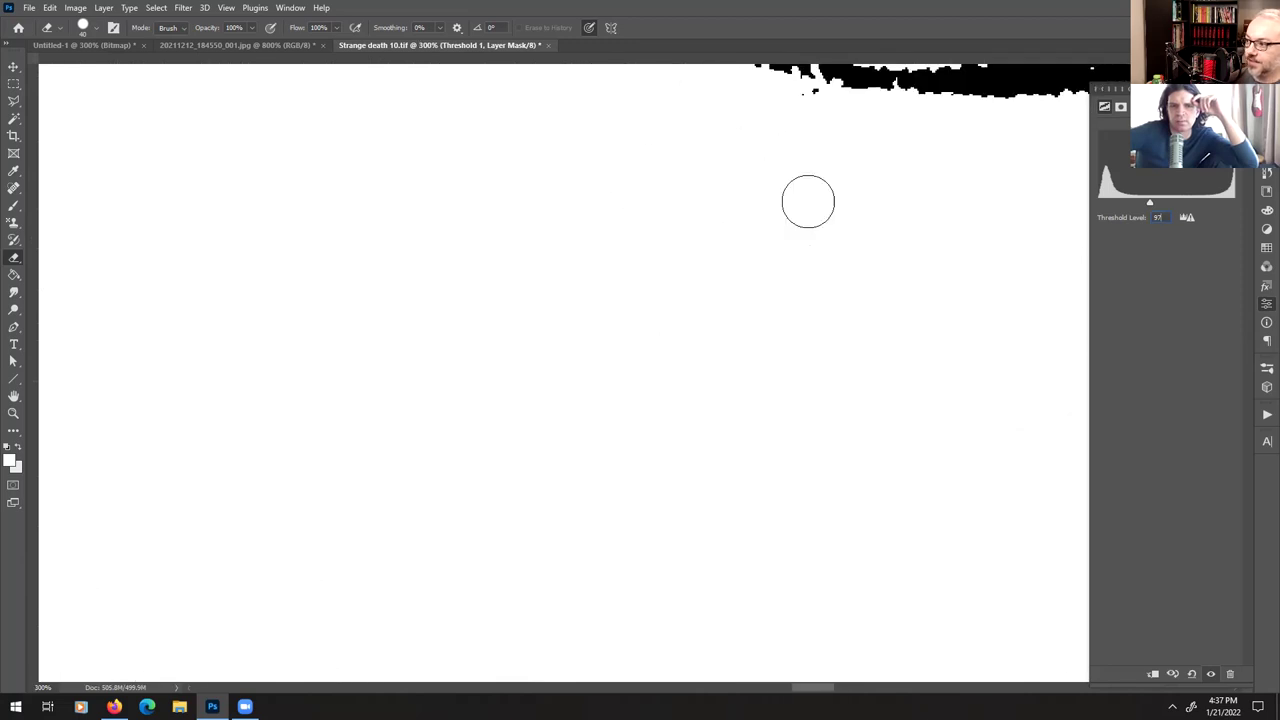
pyautogui.moveTo(791, 206); pyautogui.dragTo(617, 683)
pyautogui.moveTo(440, 300); pyautogui.dragTo(834, 383)
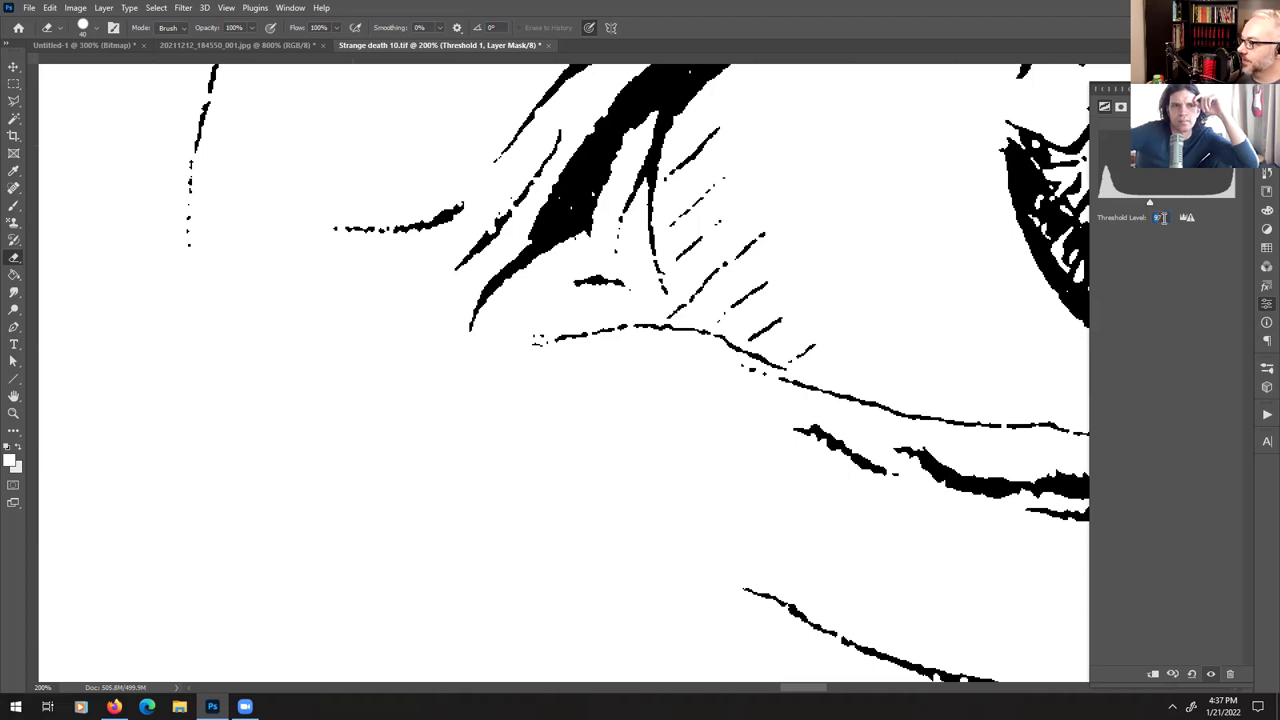
pyautogui.write('50')
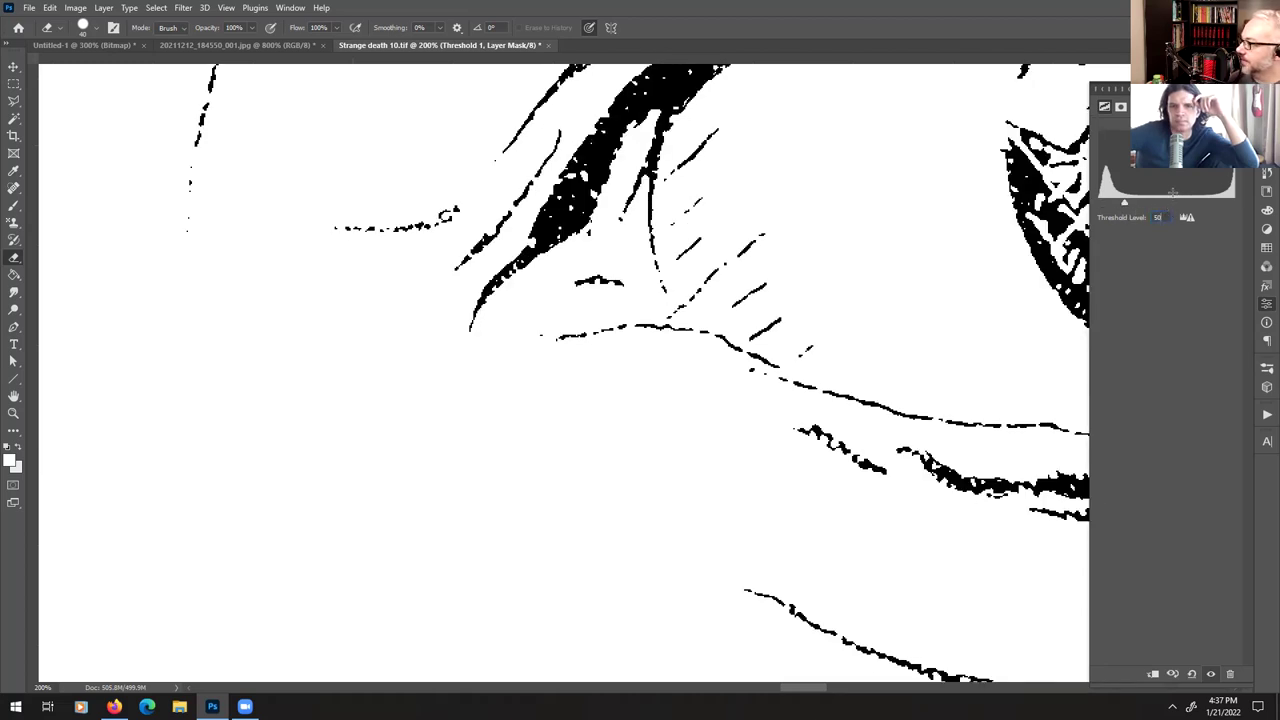
# - Delete the Threshold adjustment layer
pyautogui.click(1232, 675)
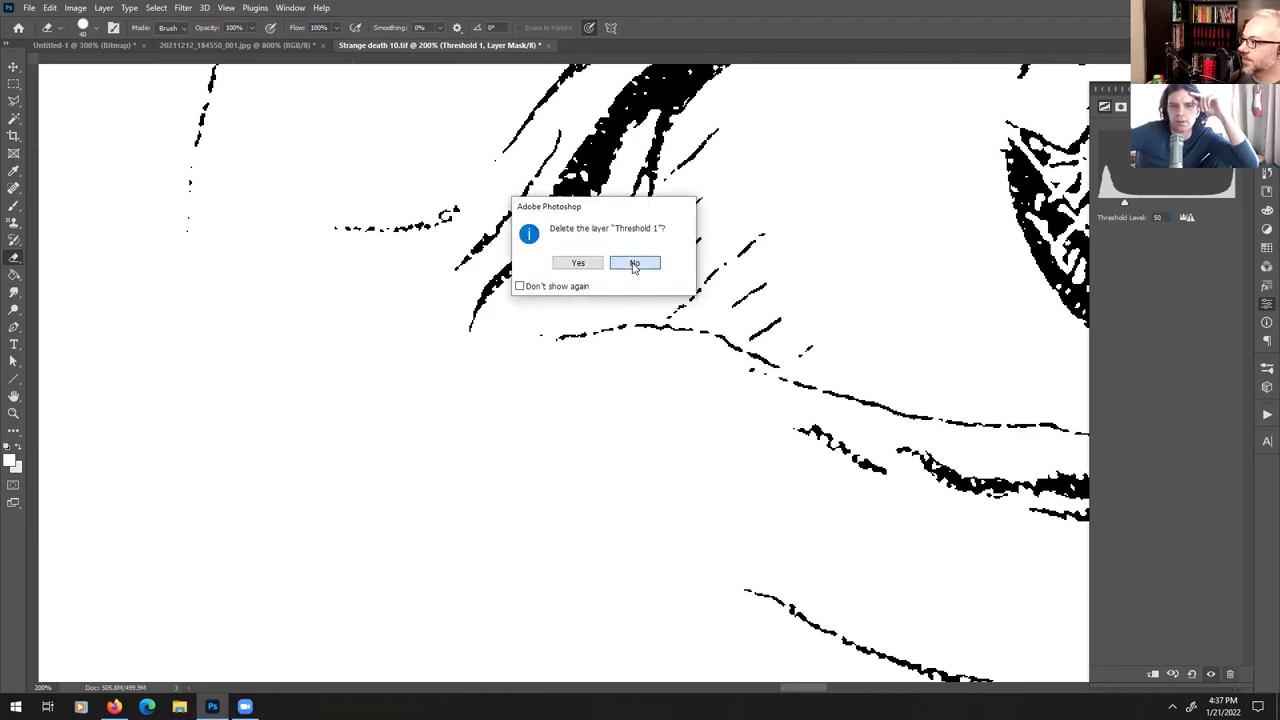
pyautogui.click(632, 263)
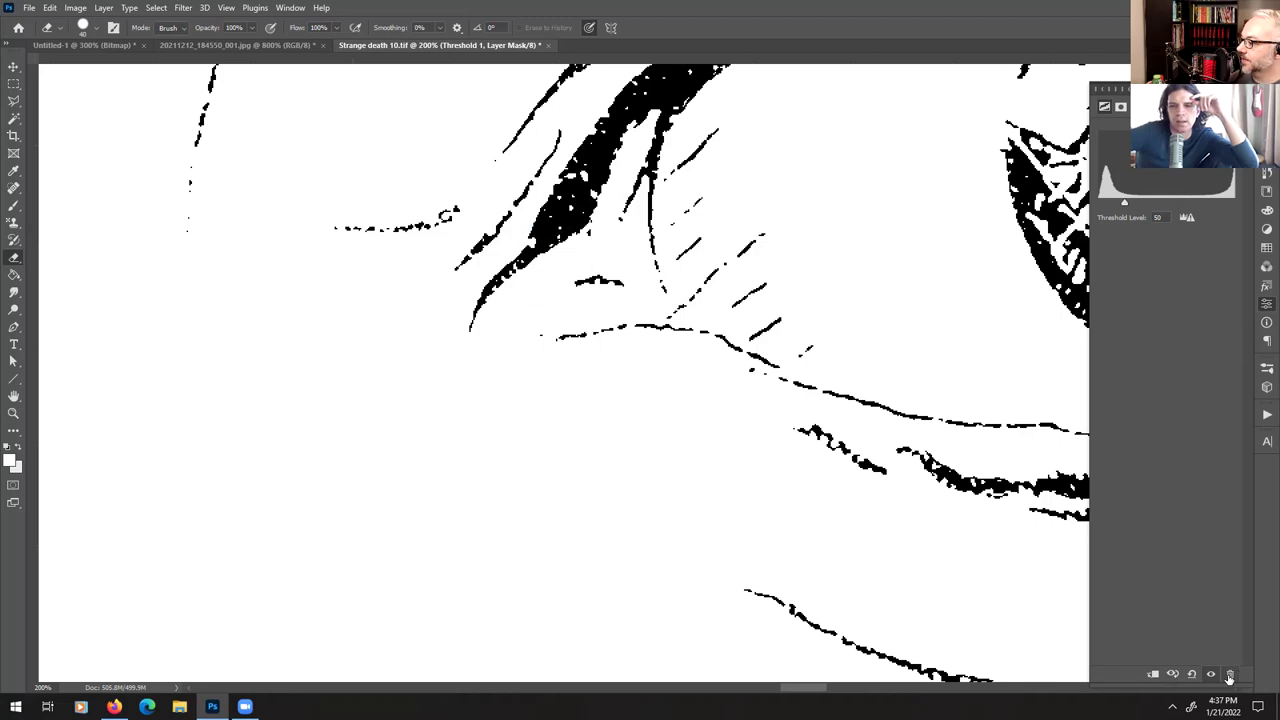
pyautogui.click(1230, 675)
pyautogui.click(577, 263)
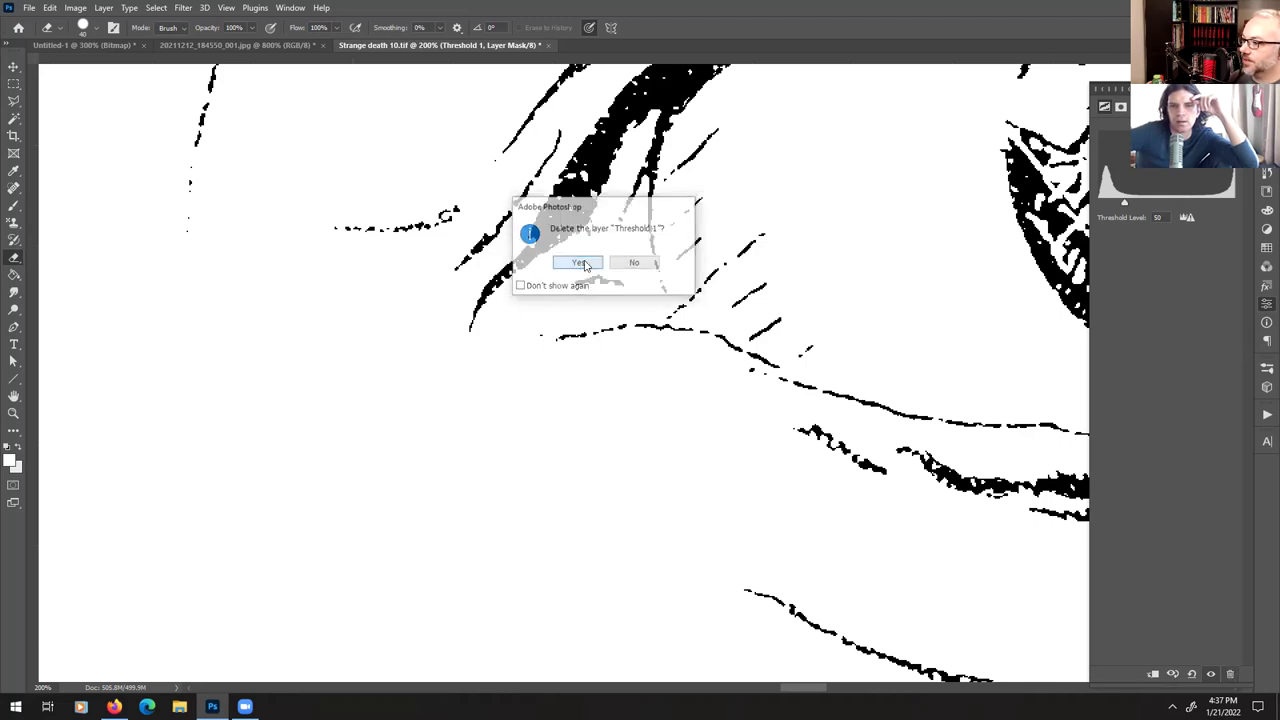
# - Add a new Threshold adjustment layer above the Clean Up layer with Normal mode, 100% opacity and the default level of 128
pyautogui.click(104, 8)
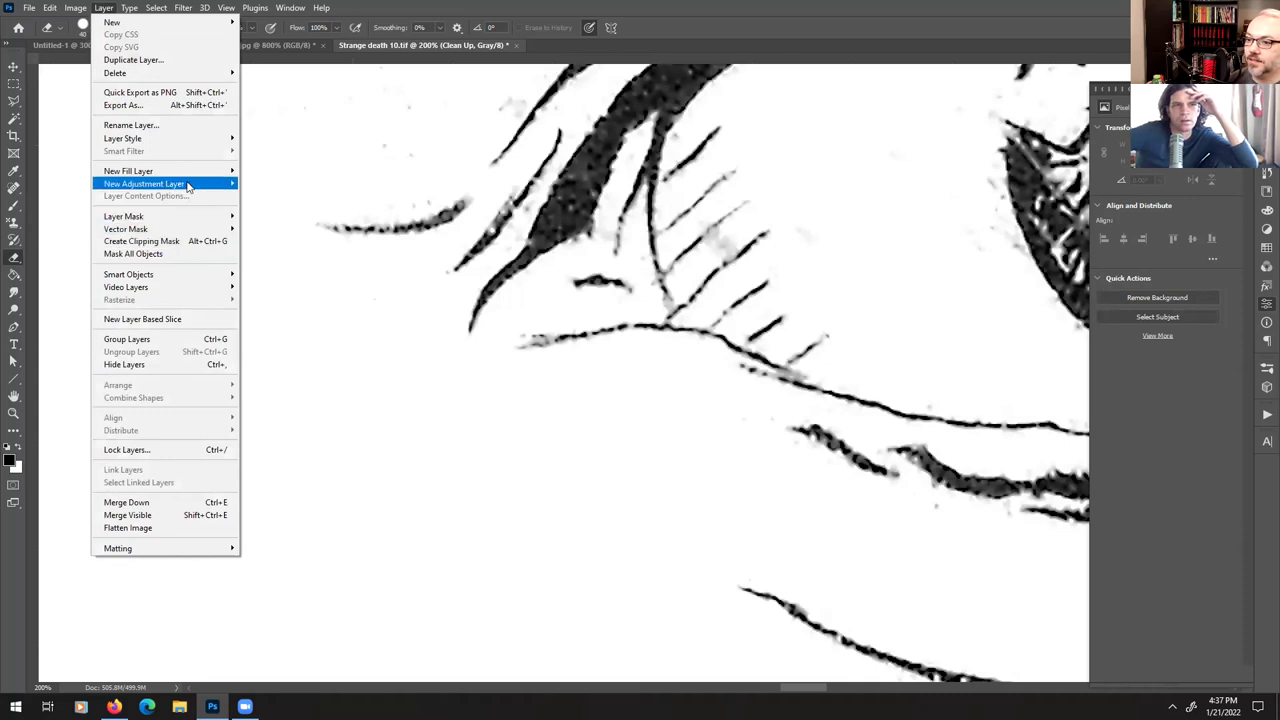
pyautogui.moveTo(195, 184)
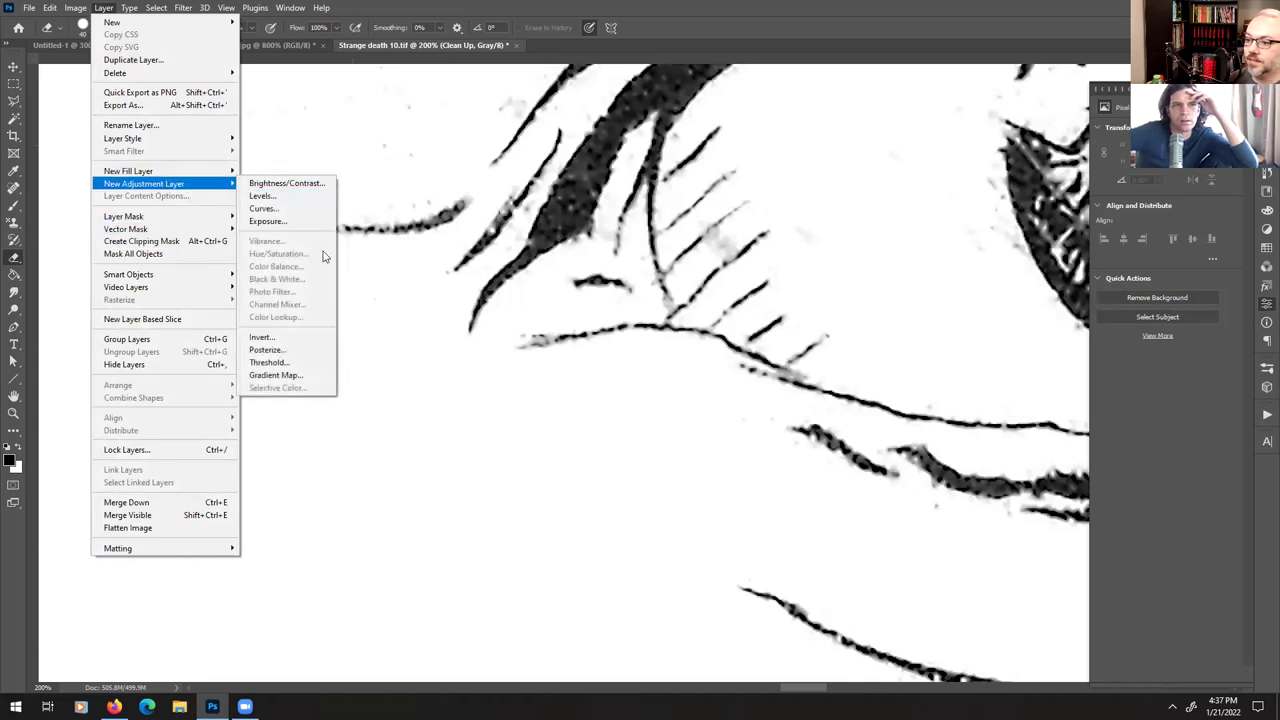
pyautogui.click(284, 363)
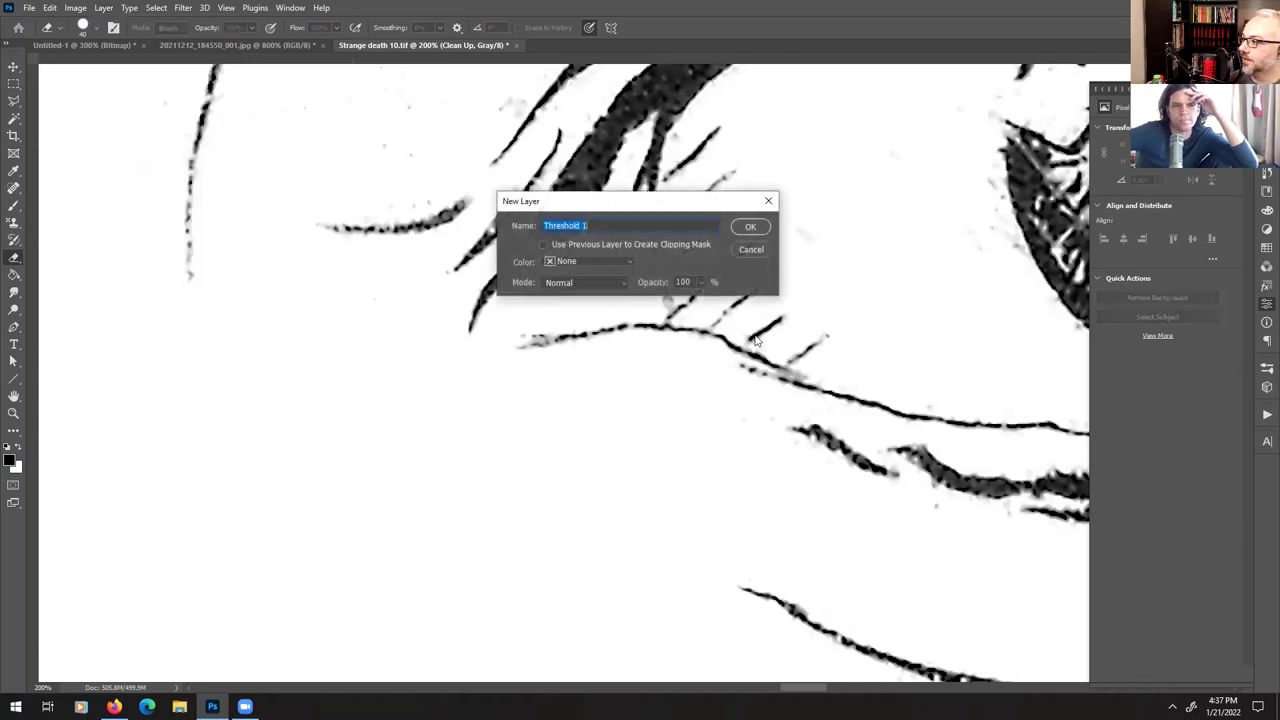
pyautogui.click(750, 228)
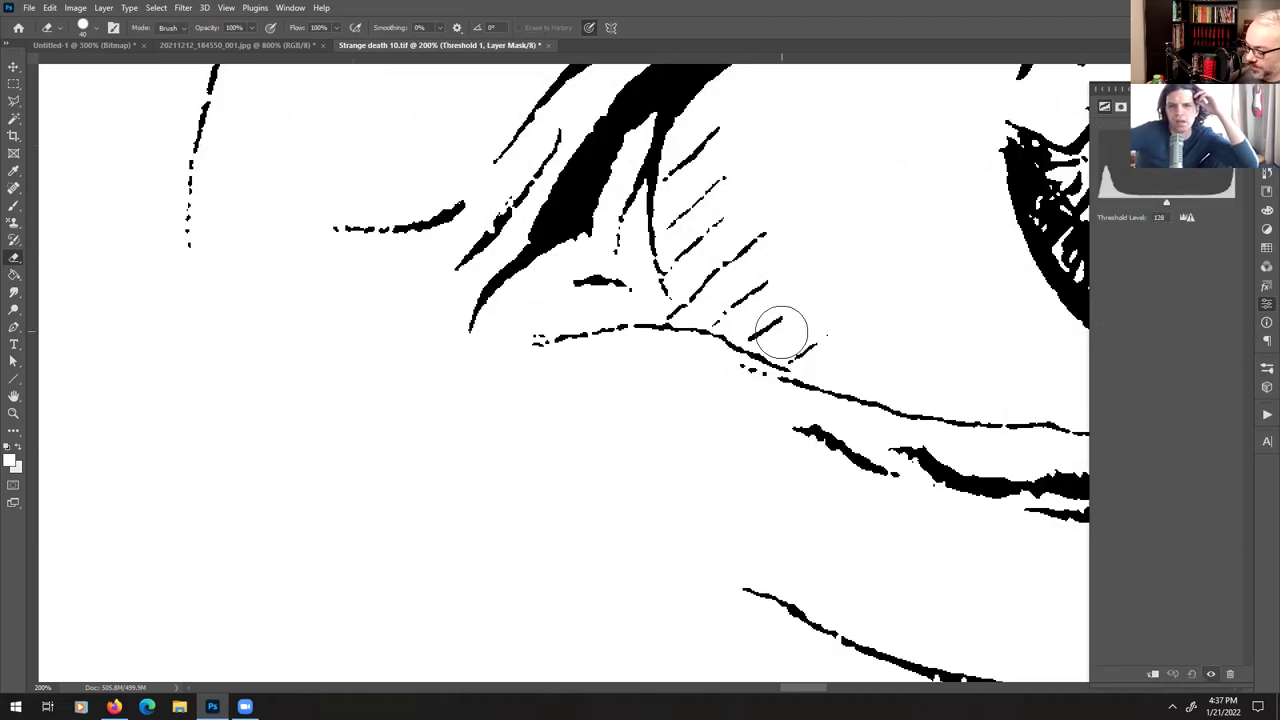
# - Examine the thresholded faces of both women as a whole, then the eye of the woman with bangs
pyautogui.hotkey('ctrl', '-')
pyautogui.hotkey('ctrl', '-')
pyautogui.hotkey('ctrl', '-')
pyautogui.hotkey('ctrl', '-')
pyautogui.hotkey('ctrl', '-')
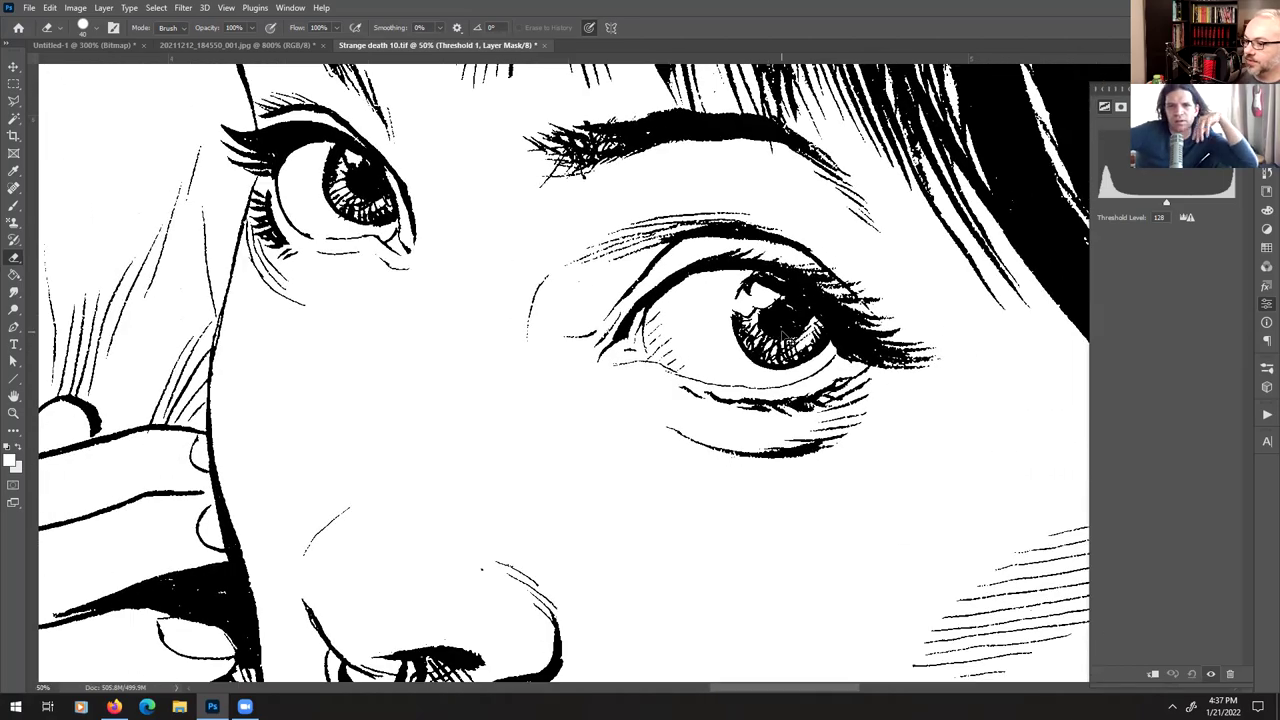
pyautogui.hotkey('ctrl', '-')
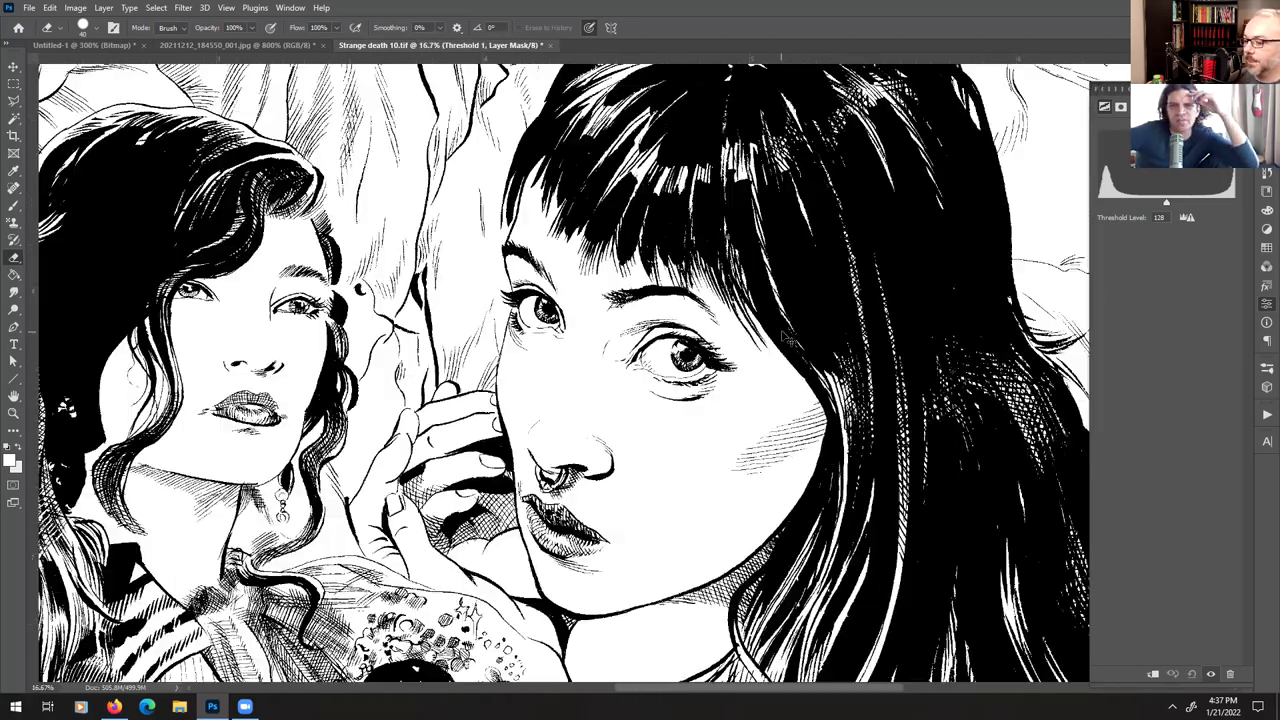
pyautogui.hotkey('ctrl', '+')
pyautogui.hotkey('ctrl', '+')
pyautogui.scroll(5, 781, 331)
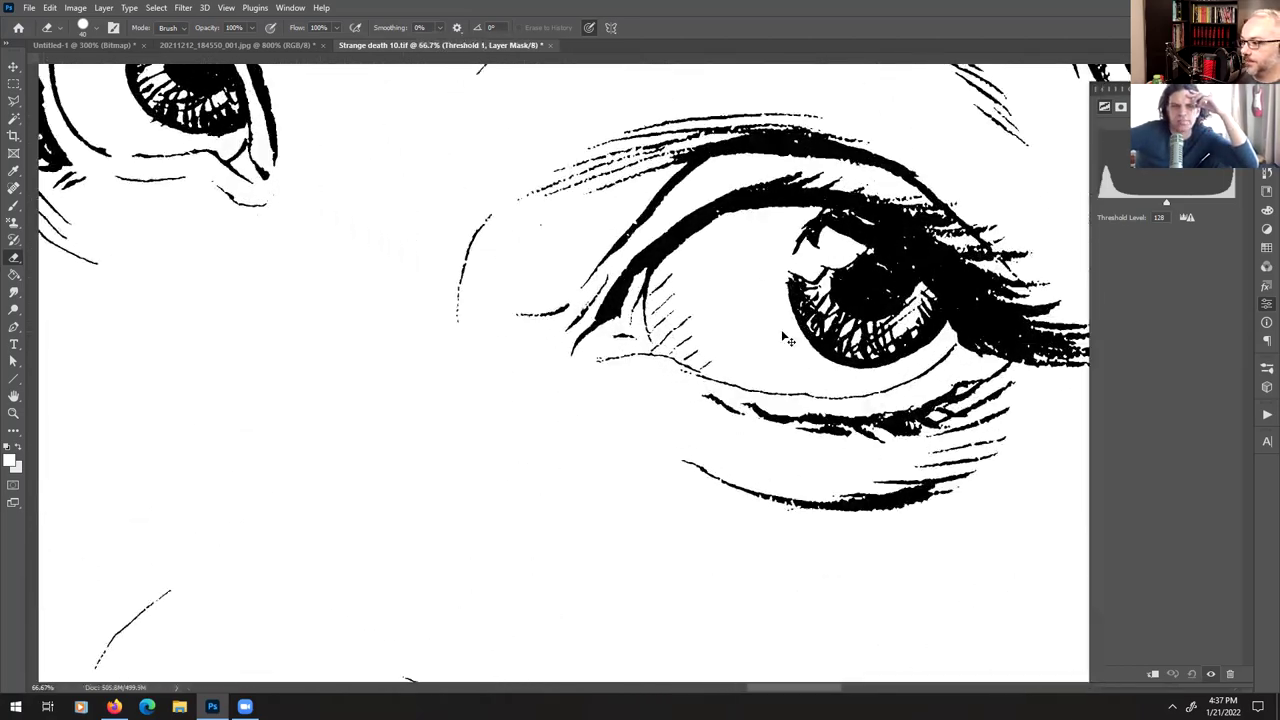
# - Examine the thin lines around the nose of the woman with bangs at 200% for breaks and stray specks
pyautogui.moveTo(651, 514); pyautogui.dragTo(711, 420)
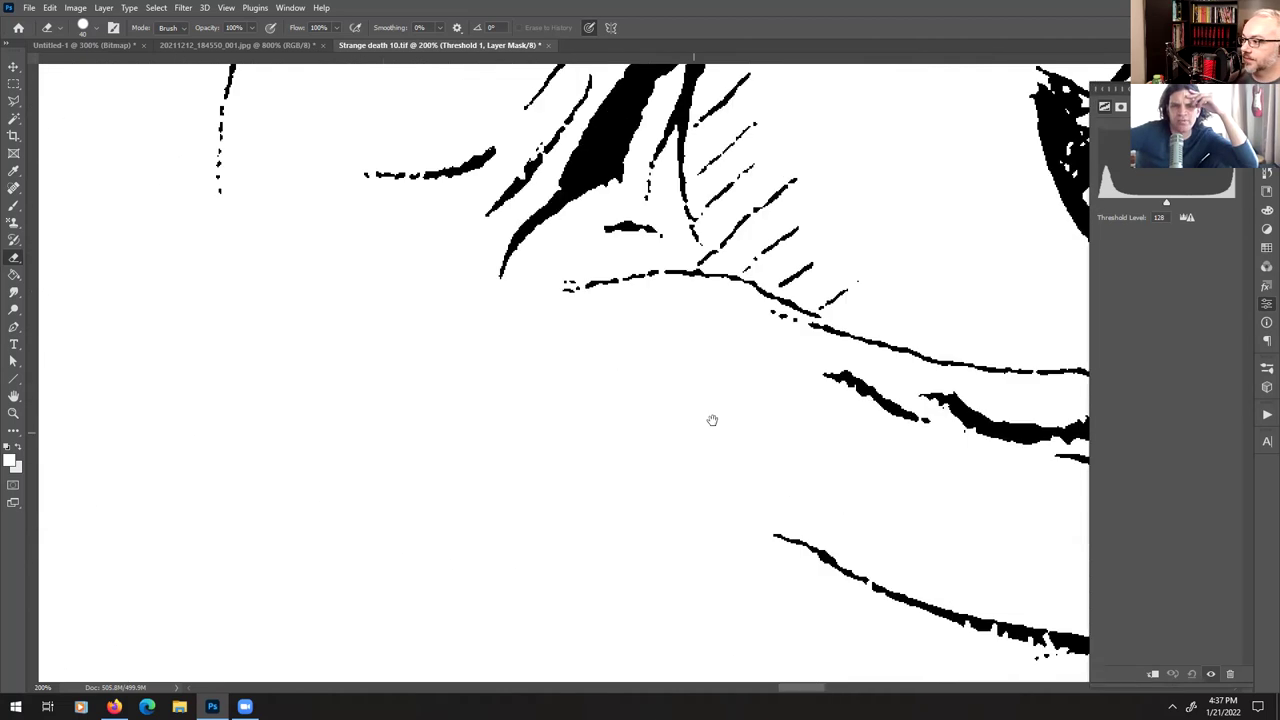
pyautogui.moveTo(331, 586)
pyautogui.mouseDown()
pyautogui.moveTo(711, 361)
pyautogui.moveTo(814, 394)
pyautogui.moveTo(866, 363)
pyautogui.mouseUp()
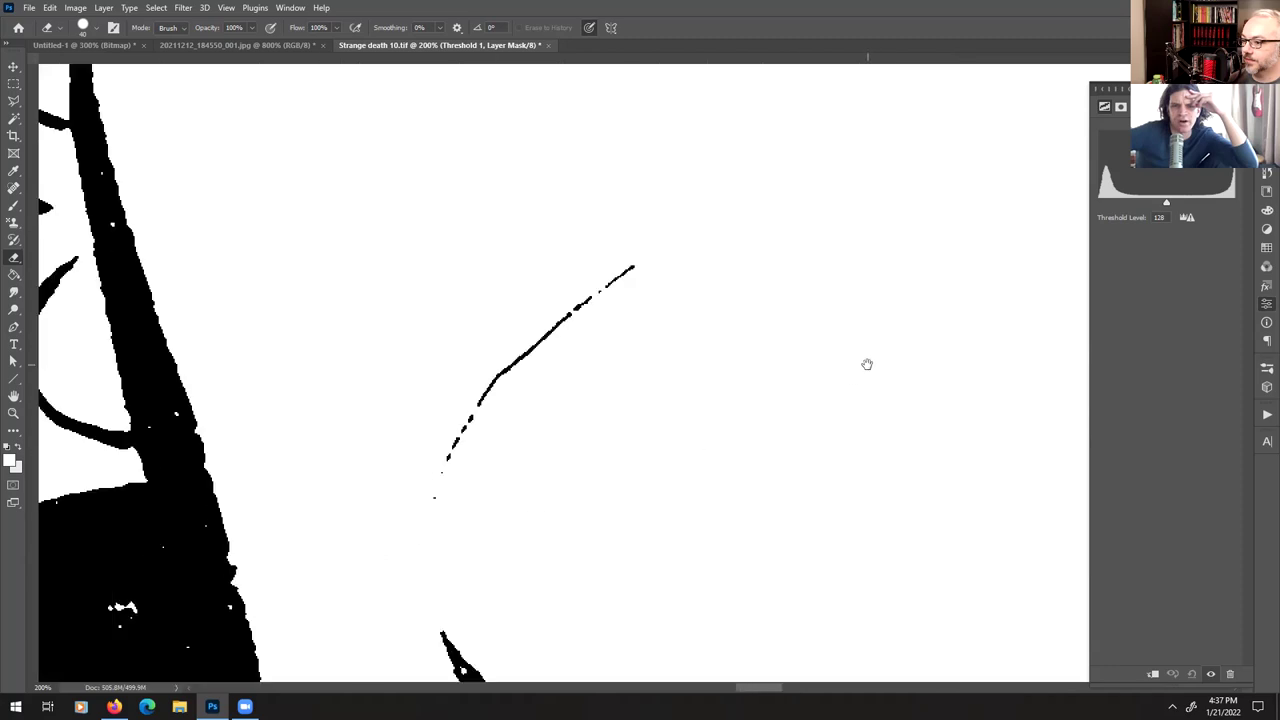
pyautogui.moveTo(683, 463); pyautogui.dragTo(793, 279)
pyautogui.moveTo(646, 367); pyautogui.dragTo(275, 352)
pyautogui.moveTo(822, 680)
pyautogui.mouseDown()
pyautogui.moveTo(793, 560)
pyautogui.moveTo(848, 634)
pyautogui.mouseUp()
pyautogui.moveTo(569, 311); pyautogui.dragTo(646, 509)
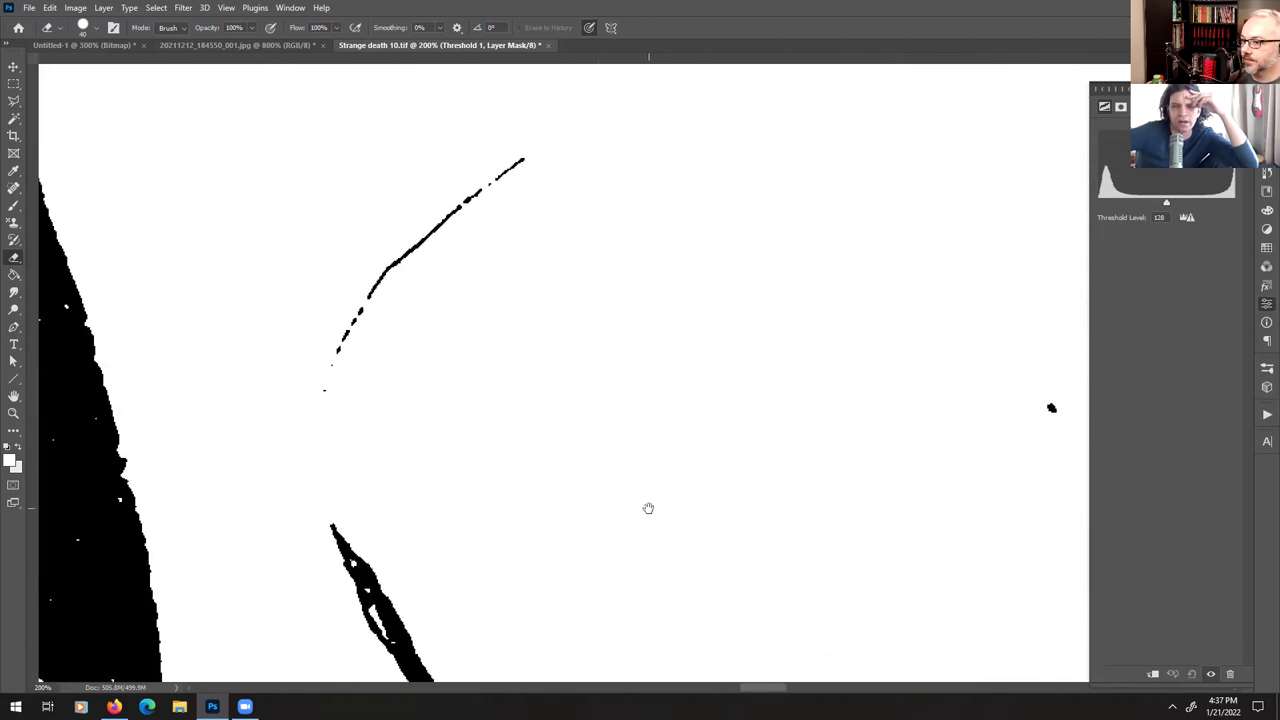
pyautogui.moveTo(570, 476); pyautogui.dragTo(337, 631)
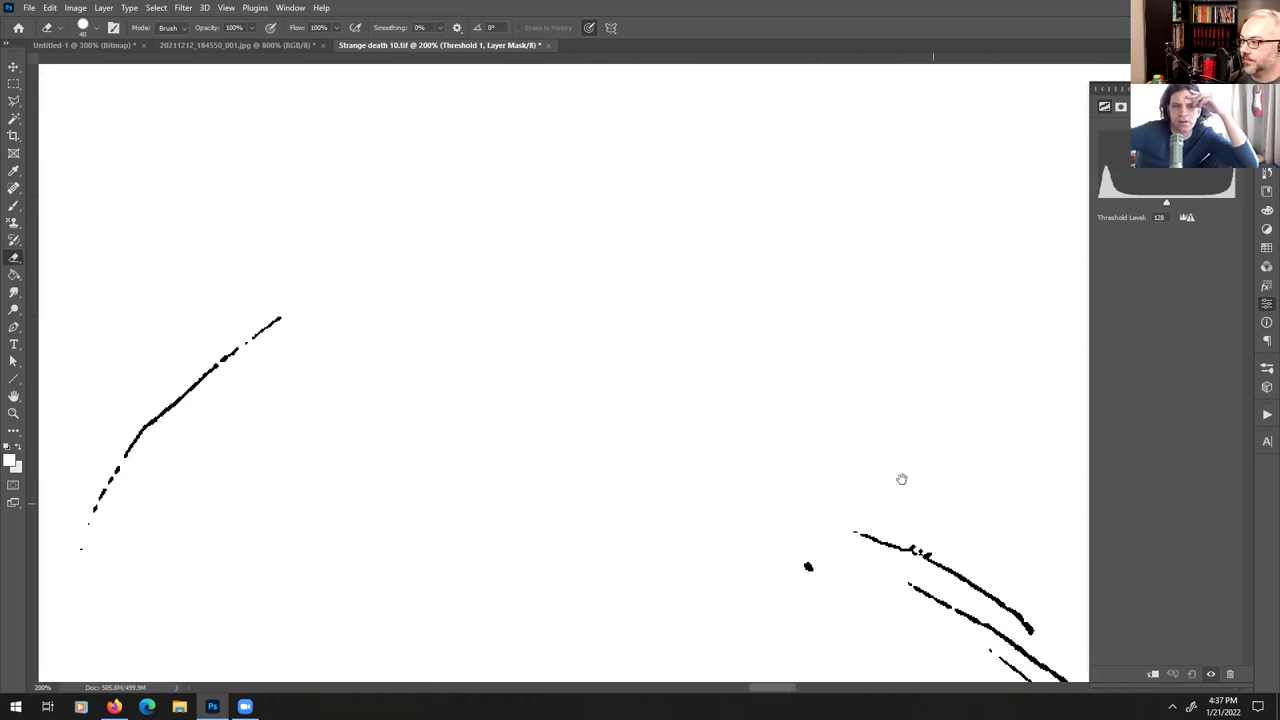
pyautogui.moveTo(901, 479); pyautogui.dragTo(714, 334)
pyautogui.moveTo(889, 483); pyautogui.dragTo(743, 280)
pyautogui.moveTo(811, 559)
pyautogui.mouseDown()
pyautogui.moveTo(780, 346)
pyautogui.moveTo(856, 613)
pyautogui.mouseUp()
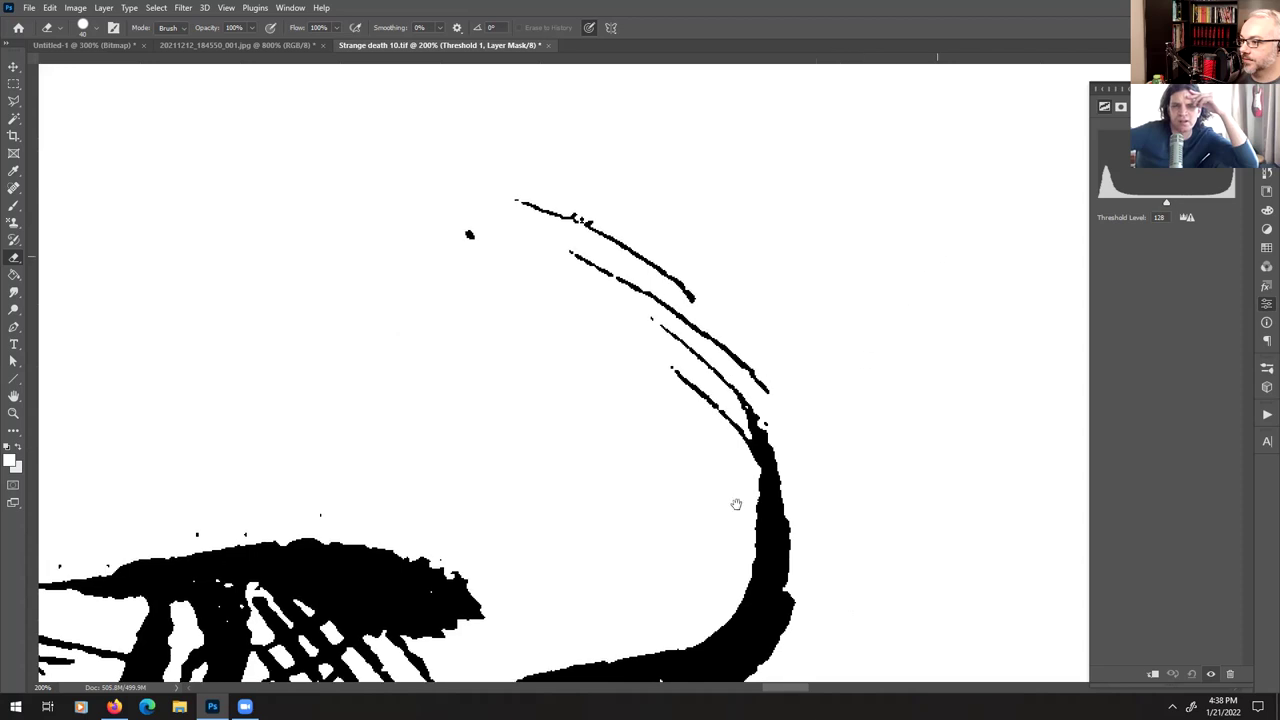
# - Examine the iris, lower lid and upper eyelid lines of the woman with bangs at 200%
pyautogui.moveTo(736, 504); pyautogui.dragTo(470, 650)
pyautogui.moveTo(882, 237)
pyautogui.mouseDown()
pyautogui.moveTo(517, 631)
pyautogui.moveTo(463, 660)
pyautogui.mouseUp()
pyautogui.moveTo(810, 264); pyautogui.dragTo(735, 450)
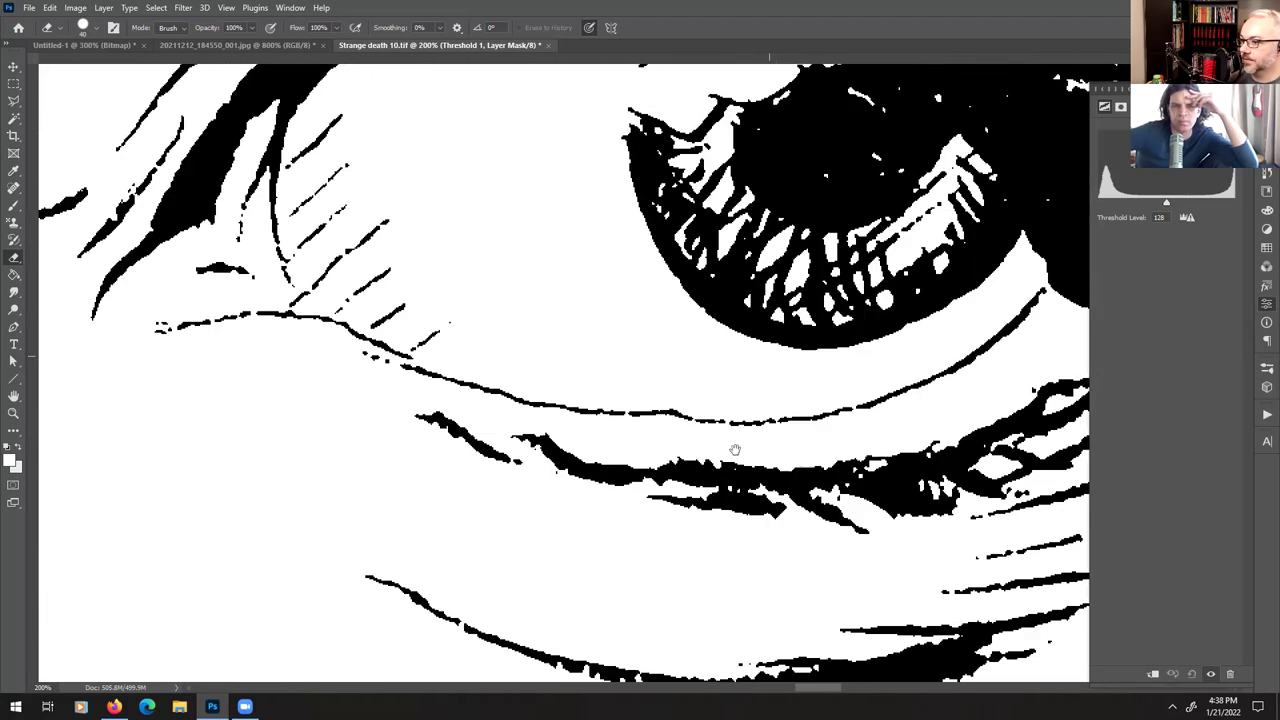
pyautogui.moveTo(772, 363); pyautogui.dragTo(727, 478)
pyautogui.moveTo(806, 245)
pyautogui.mouseDown()
pyautogui.moveTo(686, 355)
pyautogui.moveTo(700, 487)
pyautogui.moveTo(686, 594)
pyautogui.moveTo(850, 330)
pyautogui.mouseUp()
pyautogui.moveTo(456, 548)
pyautogui.mouseDown()
pyautogui.moveTo(763, 397)
pyautogui.moveTo(772, 440)
pyautogui.mouseUp()
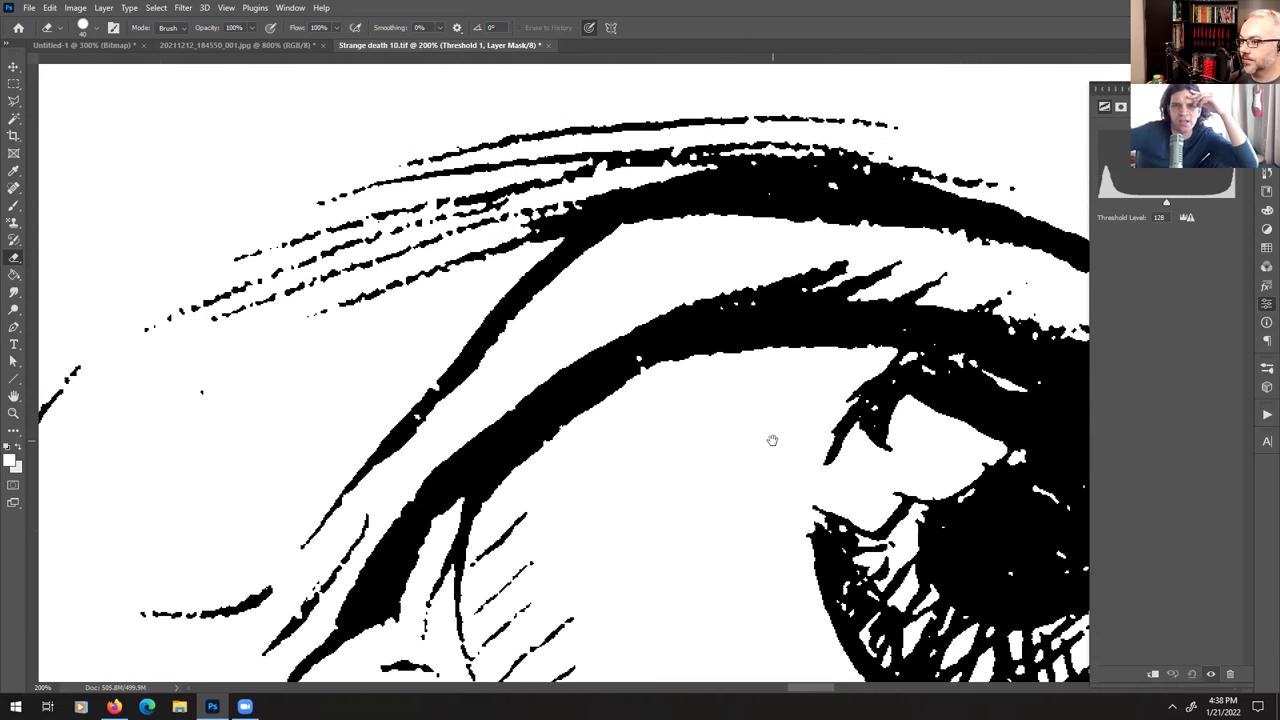
pyautogui.moveTo(503, 579); pyautogui.dragTo(557, 522)
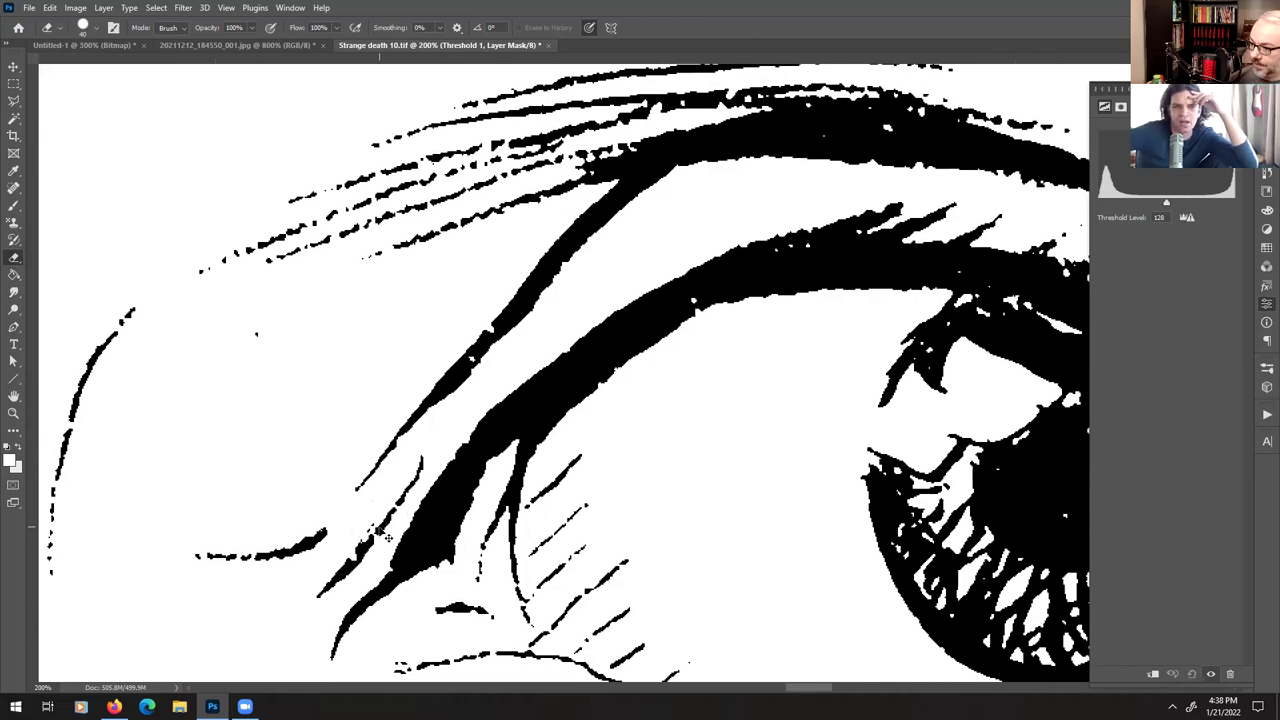
# - Examine both faces at reduced size and the thin stripes and hatching on the other woman's sleeve at 100%
pyautogui.hotkey('ctrl', '-')
pyautogui.hotkey('ctrl', '-')
pyautogui.hotkey('ctrl', '-')
pyautogui.hotkey('ctrl', '-')
pyautogui.hotkey('ctrl', '-')
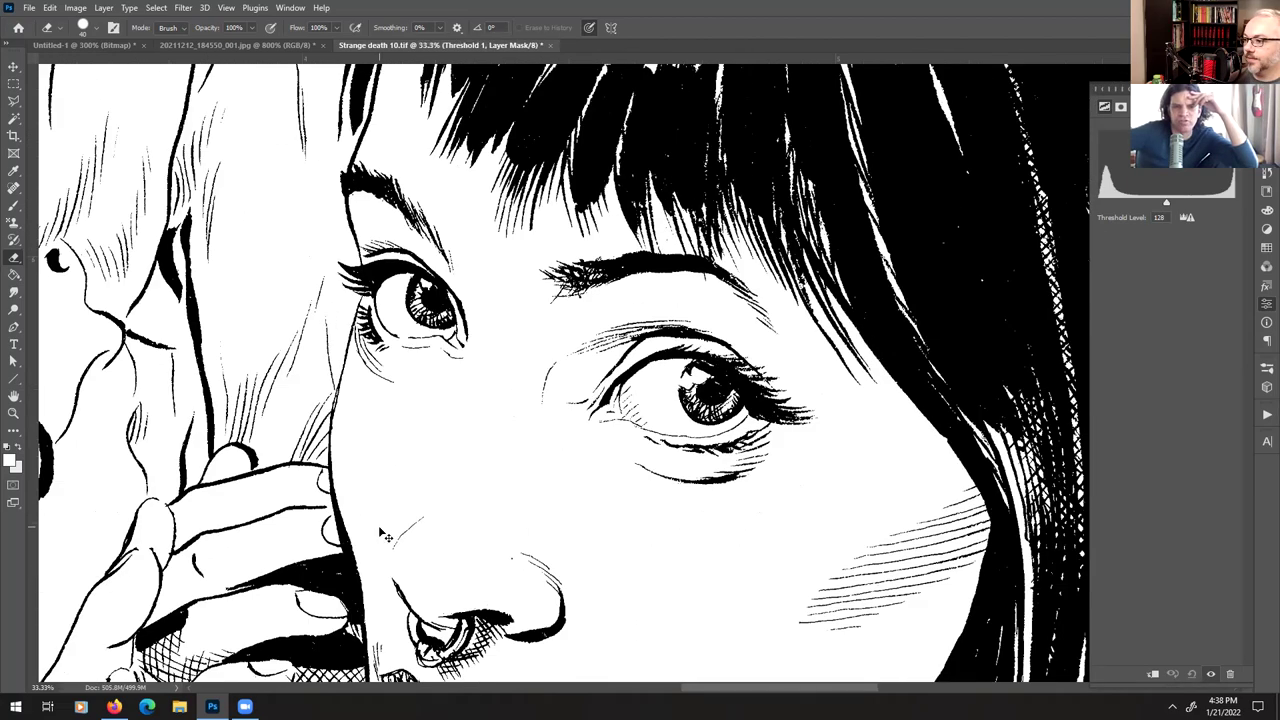
pyautogui.hotkey('ctrl', '-')
pyautogui.hotkey('ctrl', '-')
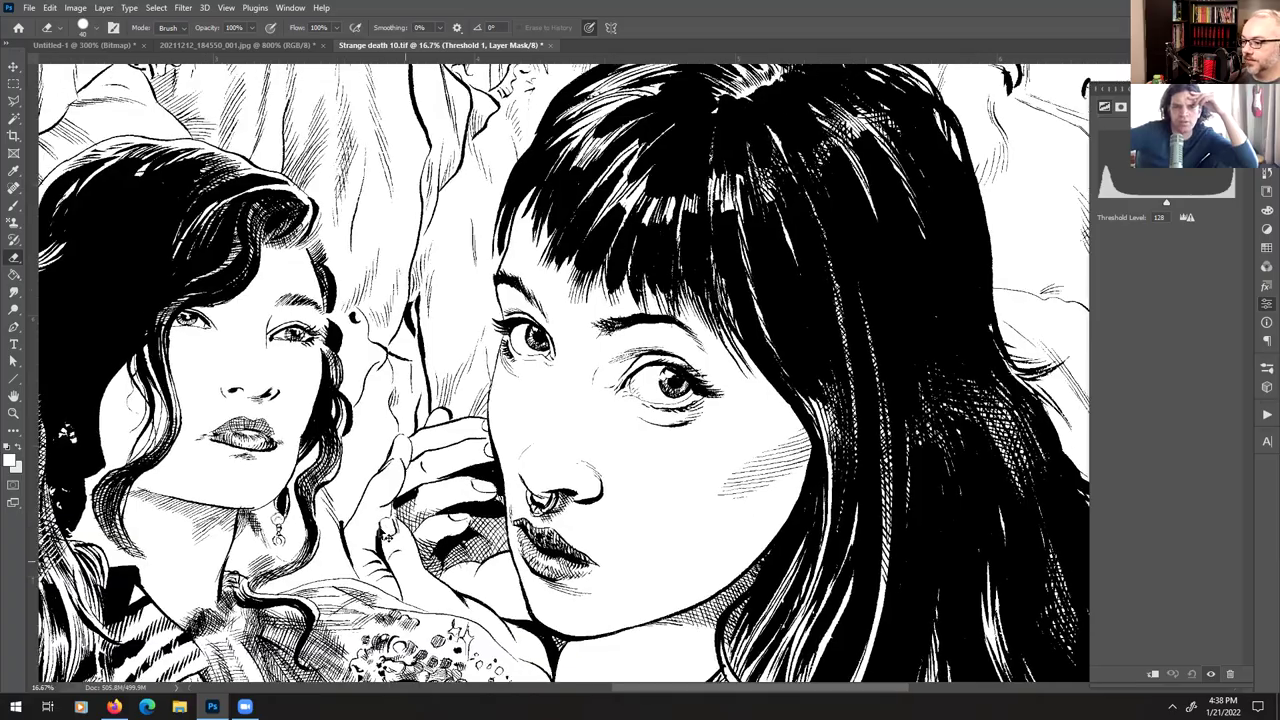
pyautogui.hotkey('ctrl', '+')
pyautogui.moveTo(312, 608); pyautogui.dragTo(900, 340)
pyautogui.moveTo(682, 488); pyautogui.dragTo(845, 357)
pyautogui.moveTo(504, 387); pyautogui.dragTo(380, 257)
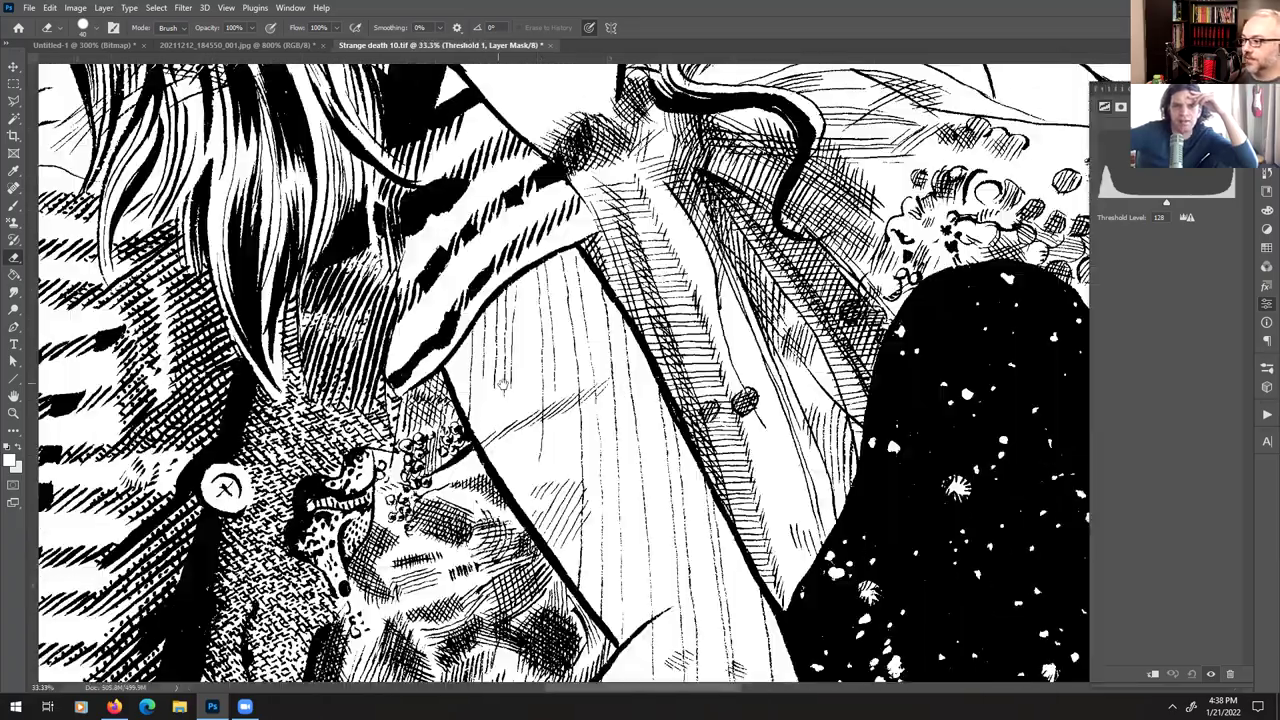
pyautogui.scroll(2, 553, 376)
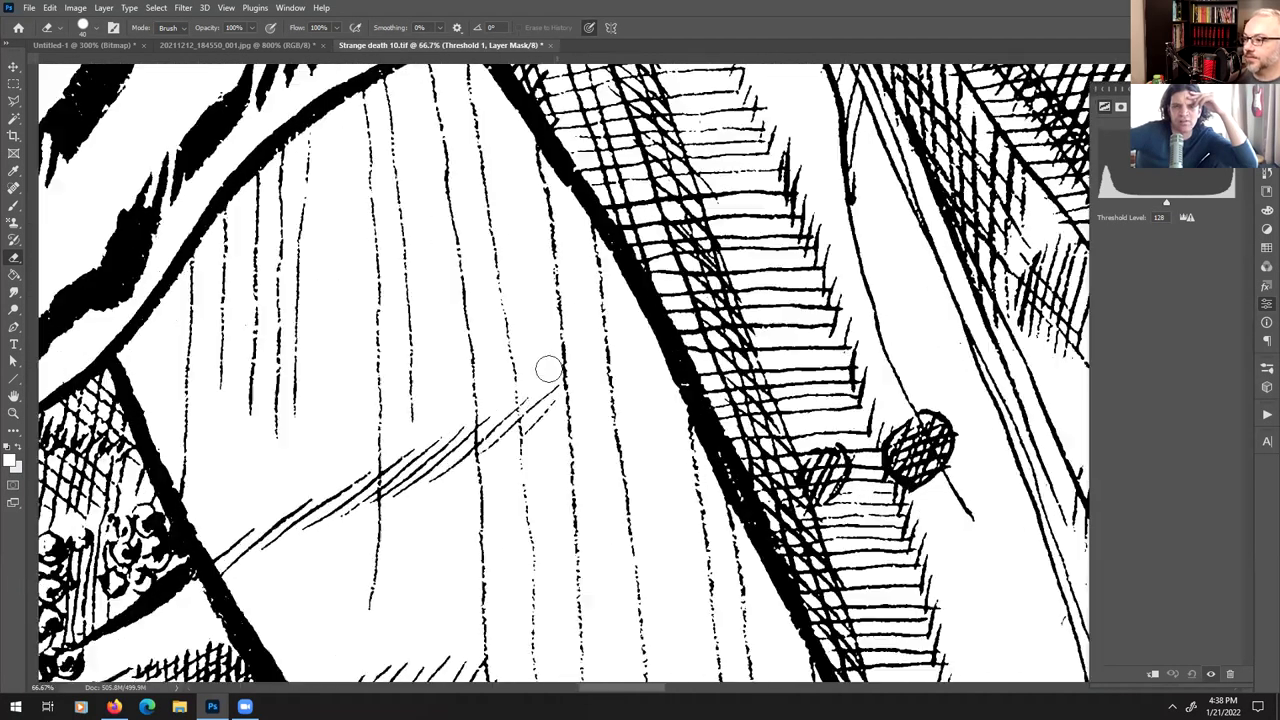
pyautogui.moveTo(583, 539); pyautogui.dragTo(586, 230)
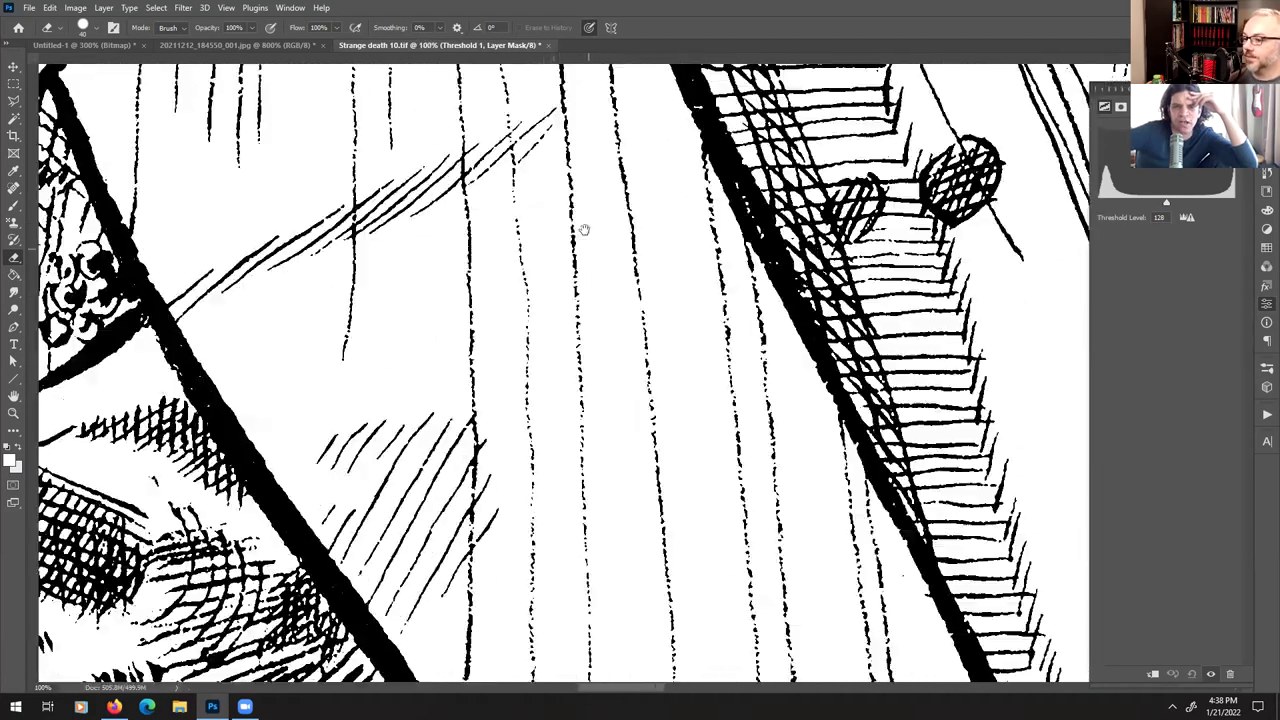
pyautogui.moveTo(586, 414); pyautogui.dragTo(534, 343)
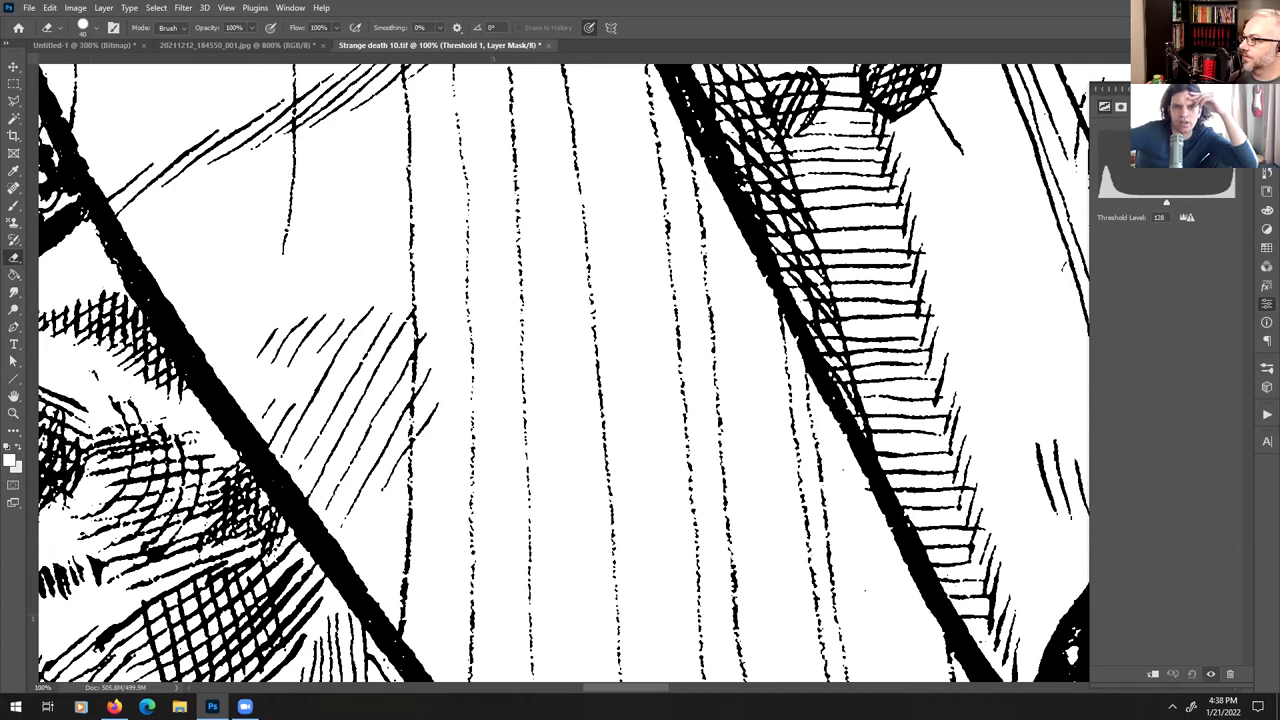
# - Show the layer list and hide the Threshold adjustment layer, comparing the sleeve's stripes with and without it
pyautogui.click(1267, 304)
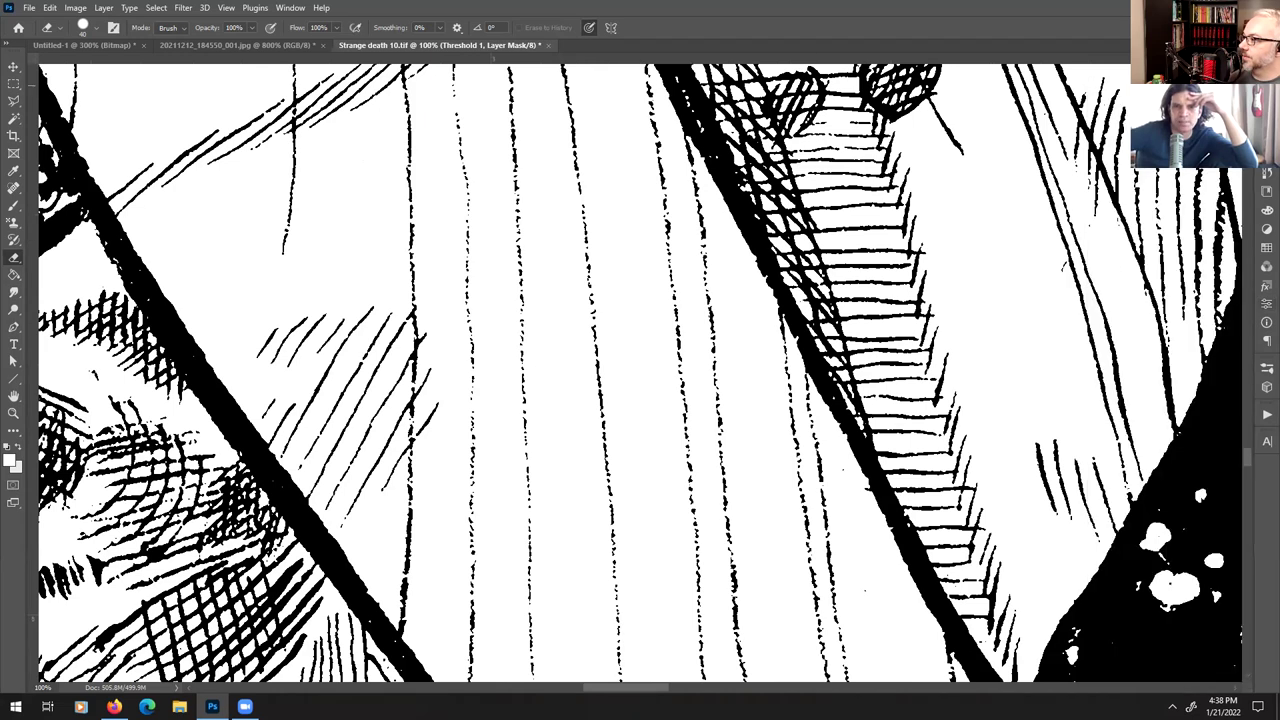
pyautogui.click(1265, 172)
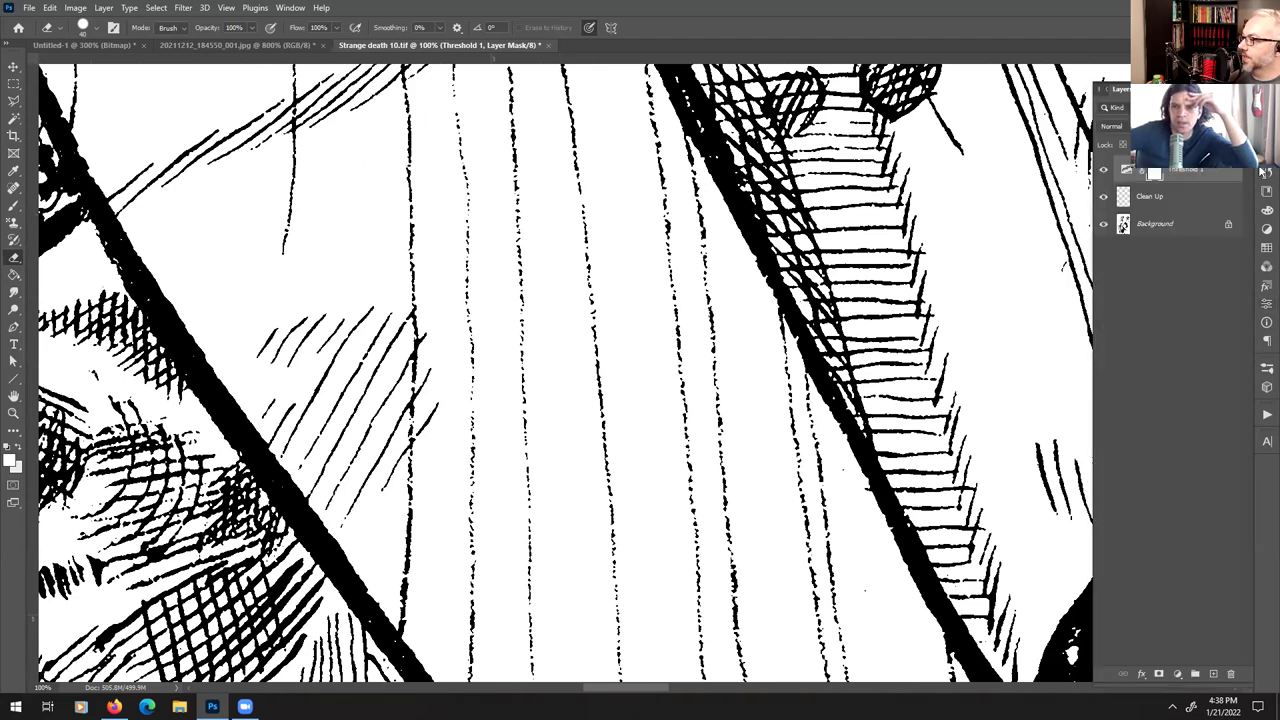
pyautogui.click(1107, 174)
pyautogui.click(1106, 174)
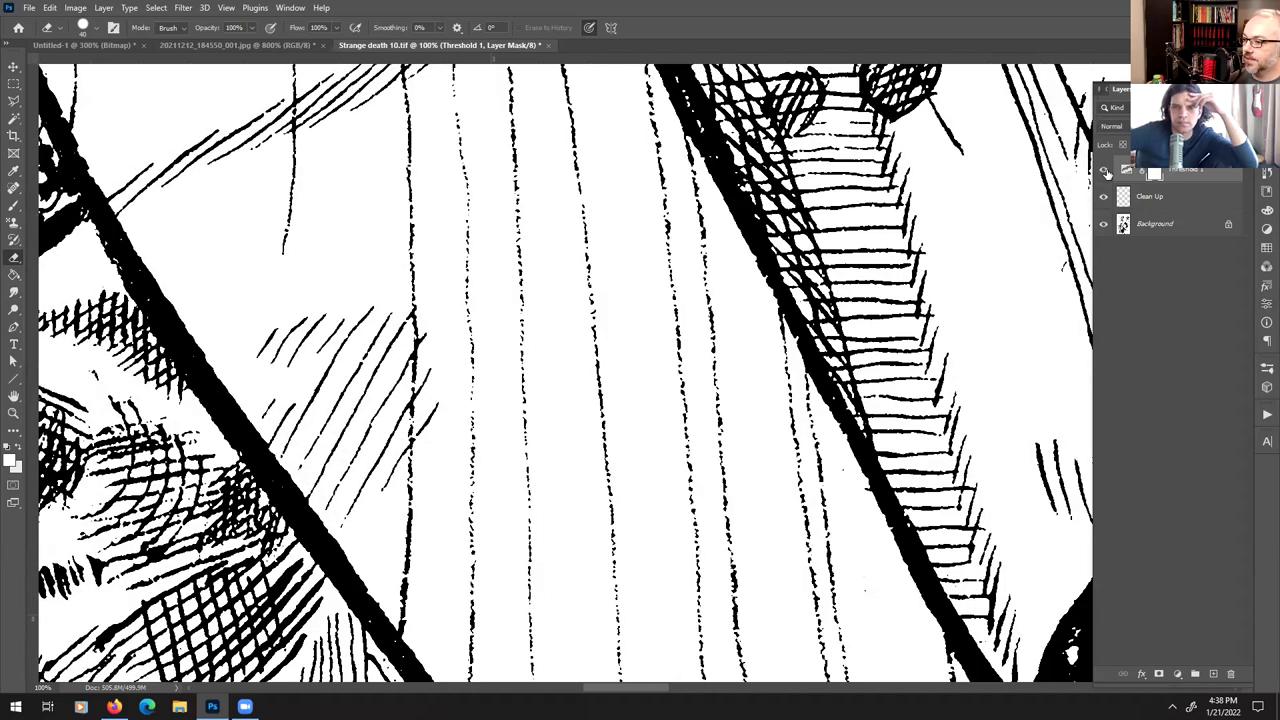
pyautogui.click(1107, 174)
# - Examine the lower sleeve beside the starry silhouette, comparing its thin lines with the Threshold layer on and off
pyautogui.moveTo(940, 240)
pyautogui.mouseDown()
pyautogui.moveTo(911, 249)
pyautogui.moveTo(921, 150)
pyautogui.mouseUp()
pyautogui.moveTo(604, 520); pyautogui.dragTo(572, 462)
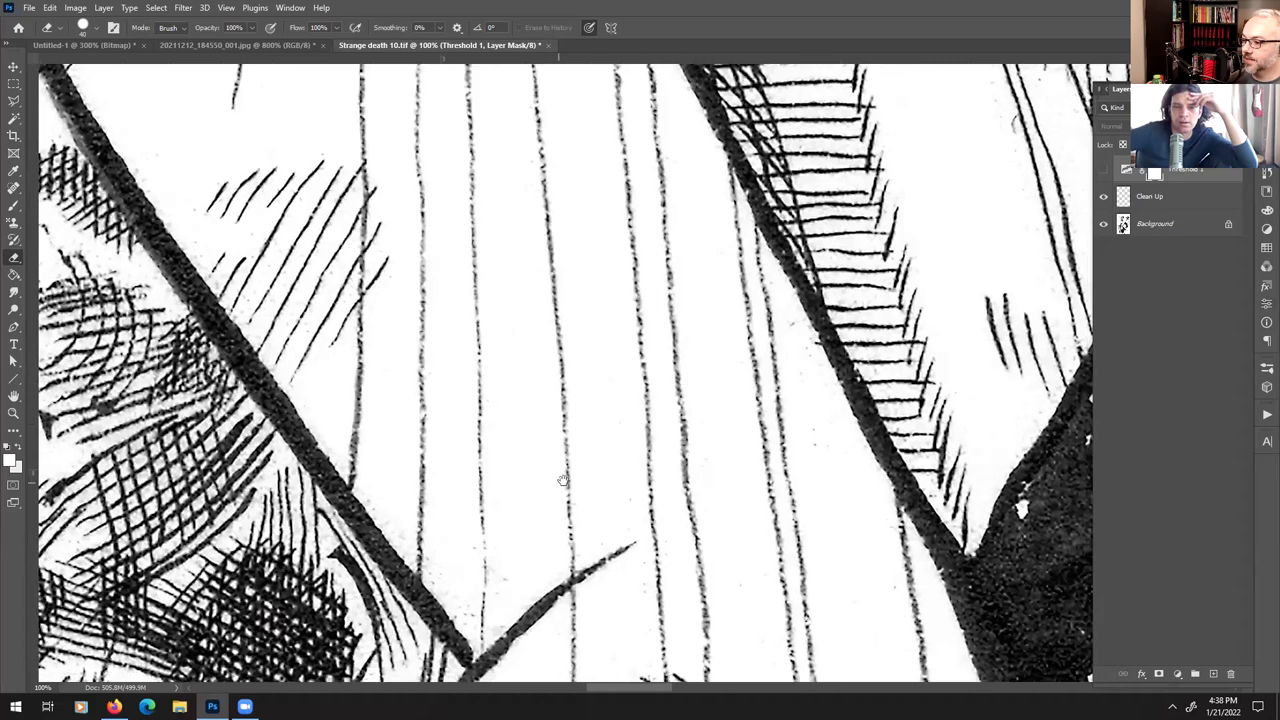
pyautogui.moveTo(686, 533); pyautogui.dragTo(674, 321)
pyautogui.moveTo(590, 569)
pyautogui.mouseDown()
pyautogui.moveTo(655, 397)
pyautogui.moveTo(669, 286)
pyautogui.mouseUp()
pyautogui.moveTo(675, 532)
pyautogui.mouseDown()
pyautogui.moveTo(671, 374)
pyautogui.moveTo(676, 398)
pyautogui.mouseUp()
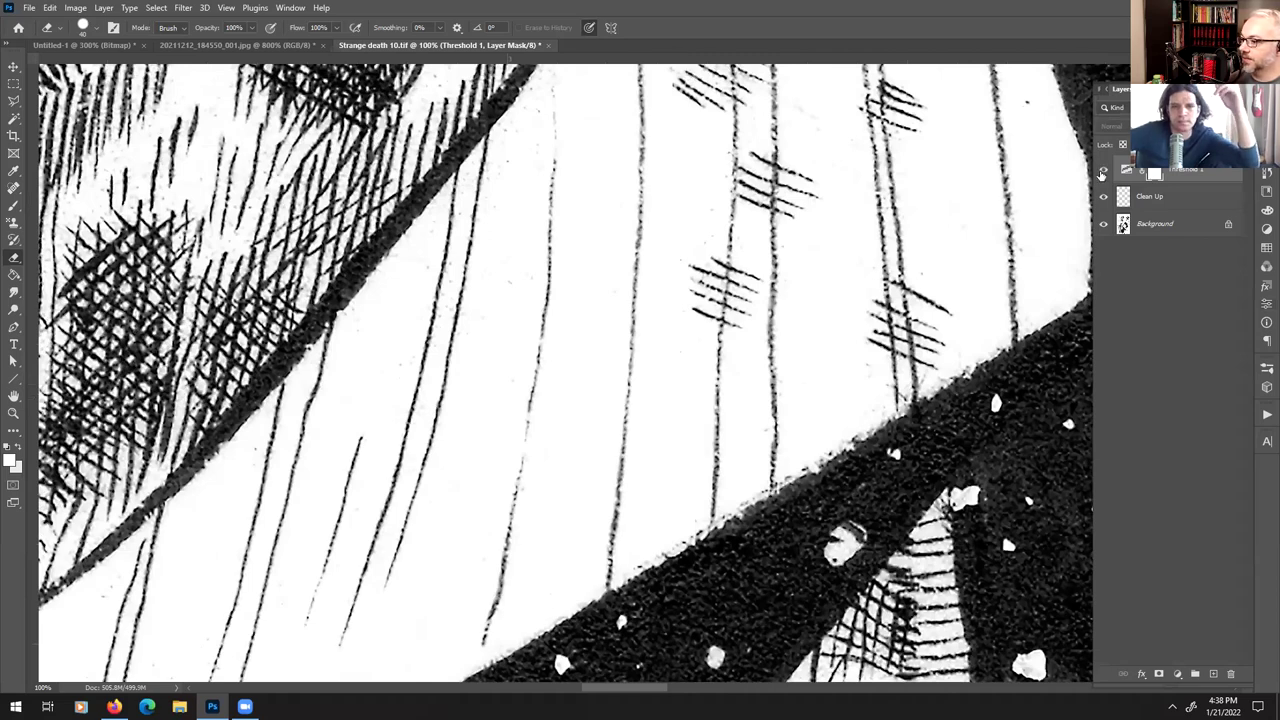
pyautogui.click(1103, 171)
pyautogui.click(1103, 172)
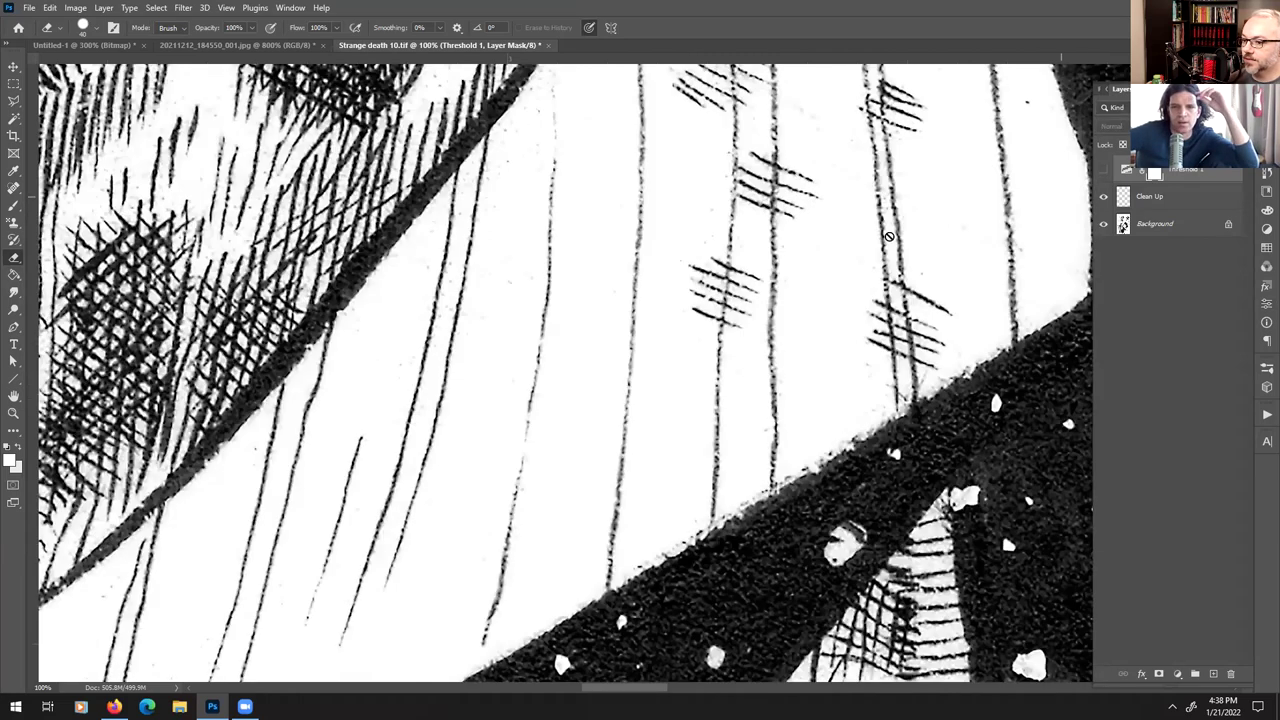
# - Examine the fine hatching on the large face's cheek at 66.7%, comparing it with the Threshold layer on and off
pyautogui.moveTo(972, 216)
pyautogui.mouseDown()
pyautogui.moveTo(922, 311)
pyautogui.moveTo(821, 333)
pyautogui.mouseUp()
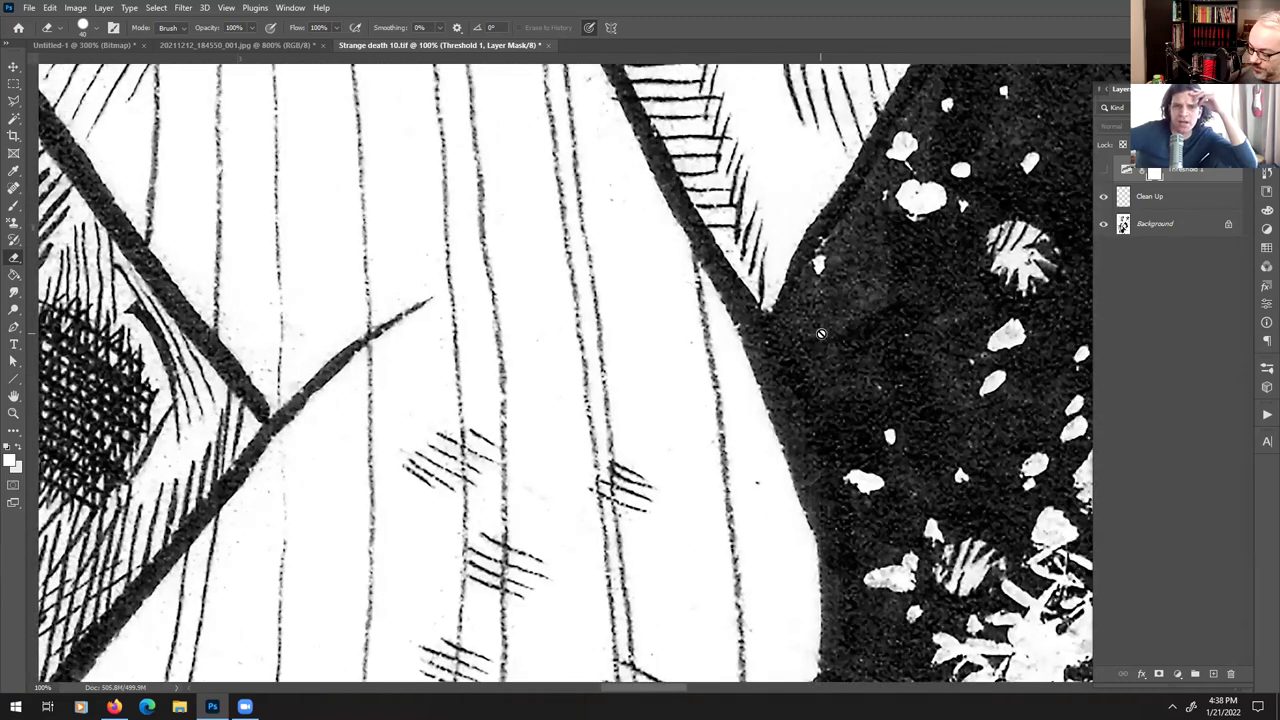
pyautogui.scroll(-5, 821, 333)
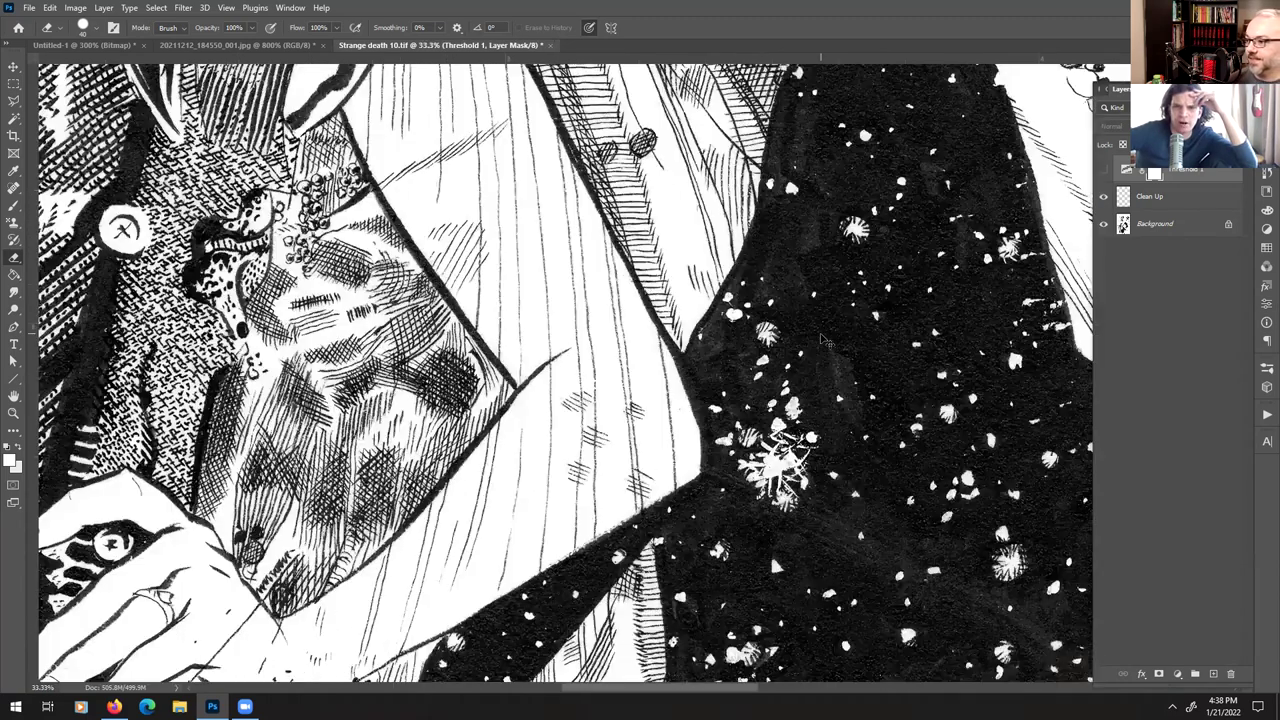
pyautogui.scroll(-1, 822, 340)
pyautogui.scroll(-1, 820, 333)
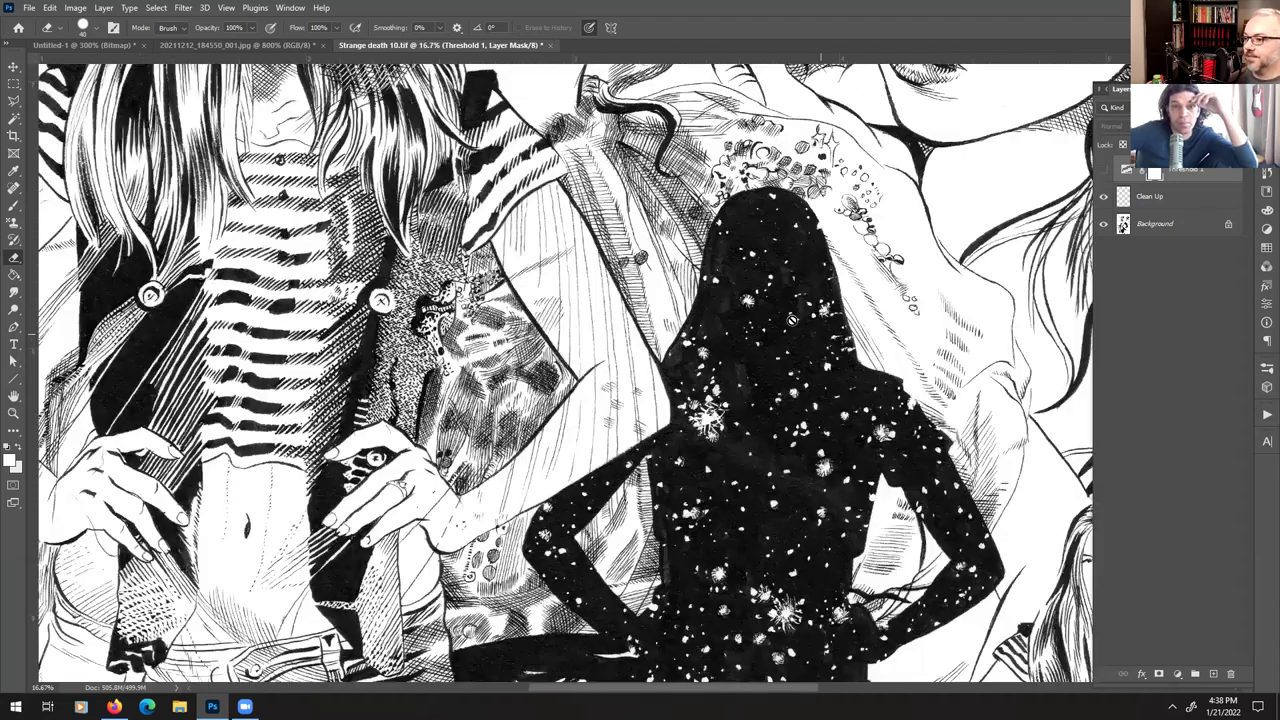
pyautogui.moveTo(792, 319); pyautogui.dragTo(738, 509)
pyautogui.moveTo(915, 310); pyautogui.dragTo(907, 314)
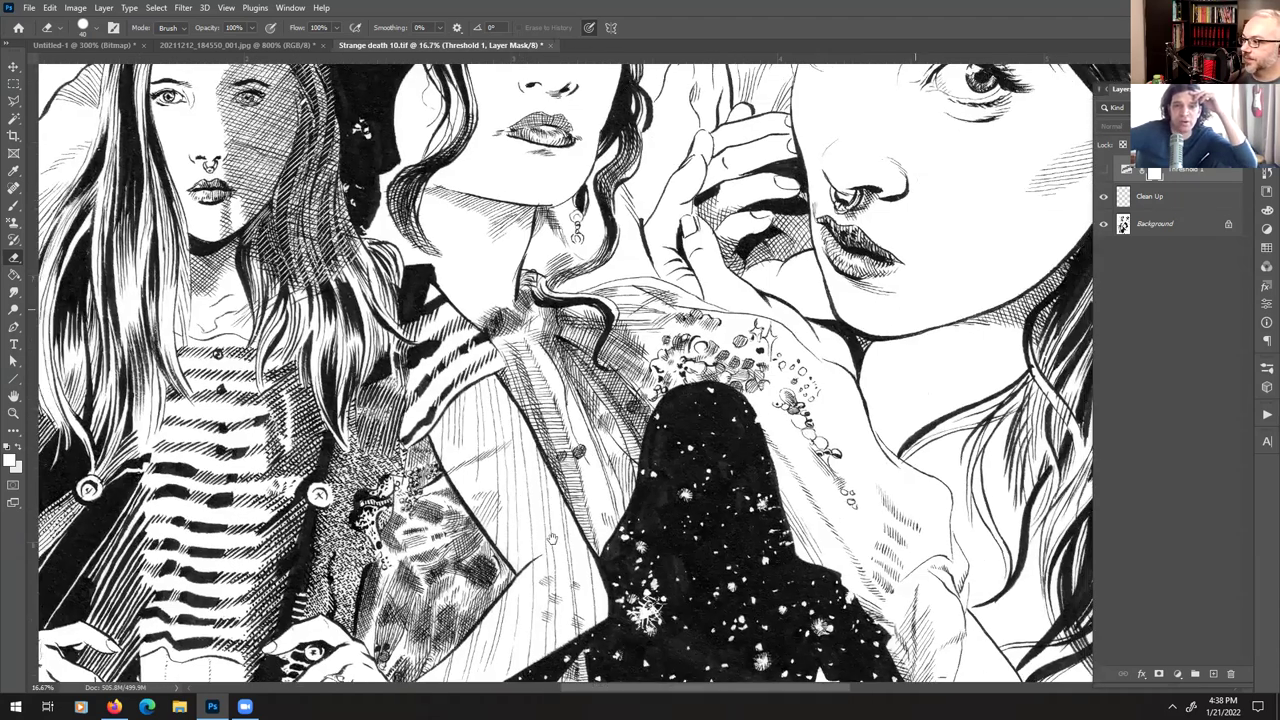
pyautogui.moveTo(566, 530); pyautogui.dragTo(544, 544)
pyautogui.scroll(3, 818, 430)
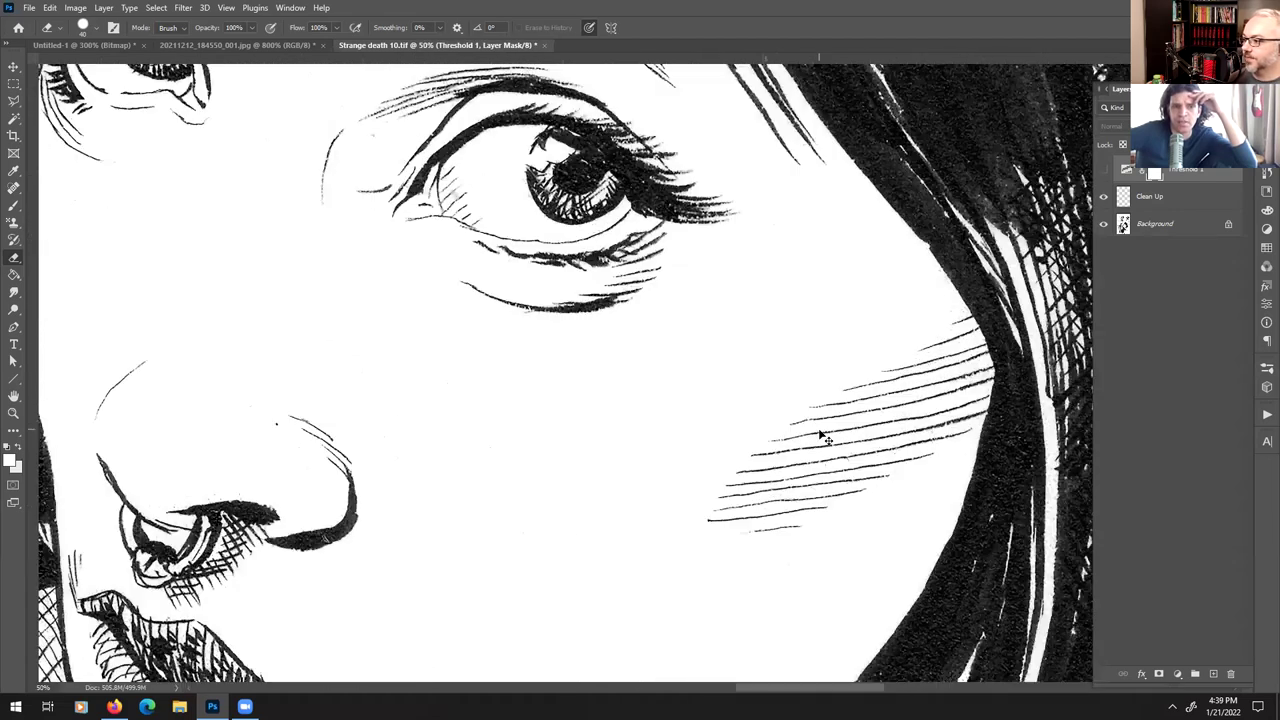
pyautogui.scroll(1, 820, 433)
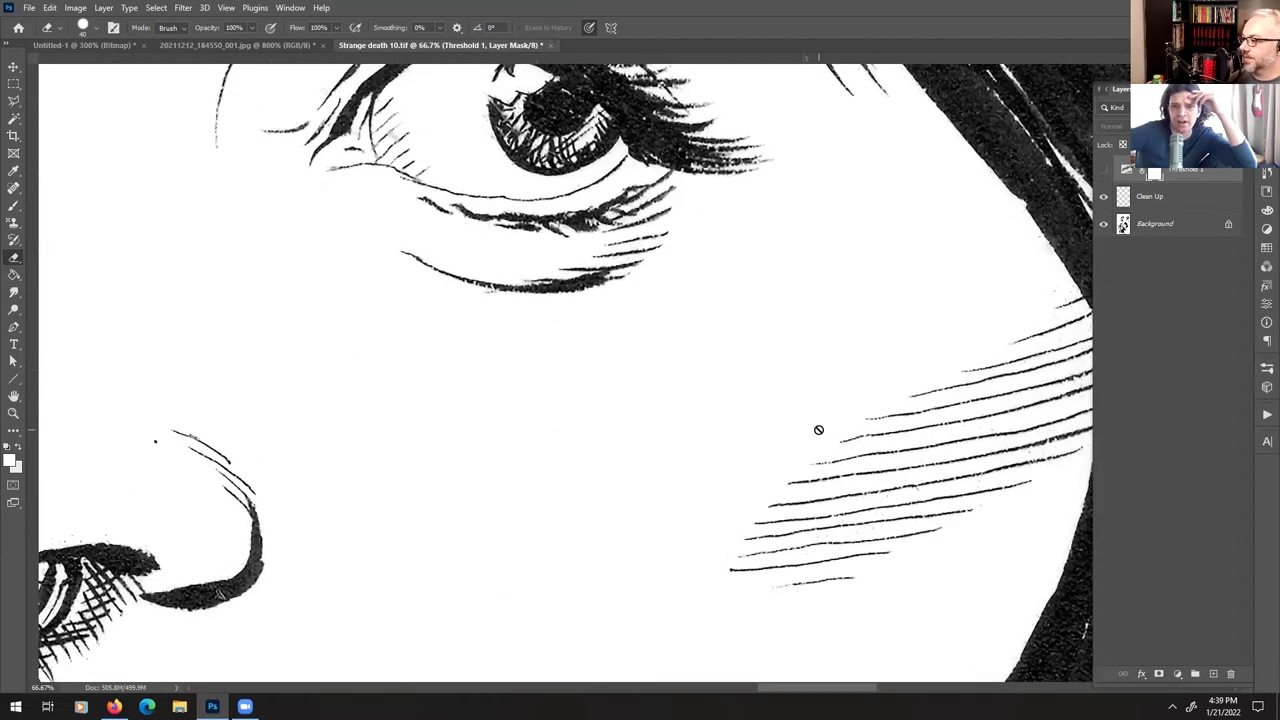
pyautogui.click(1102, 180)
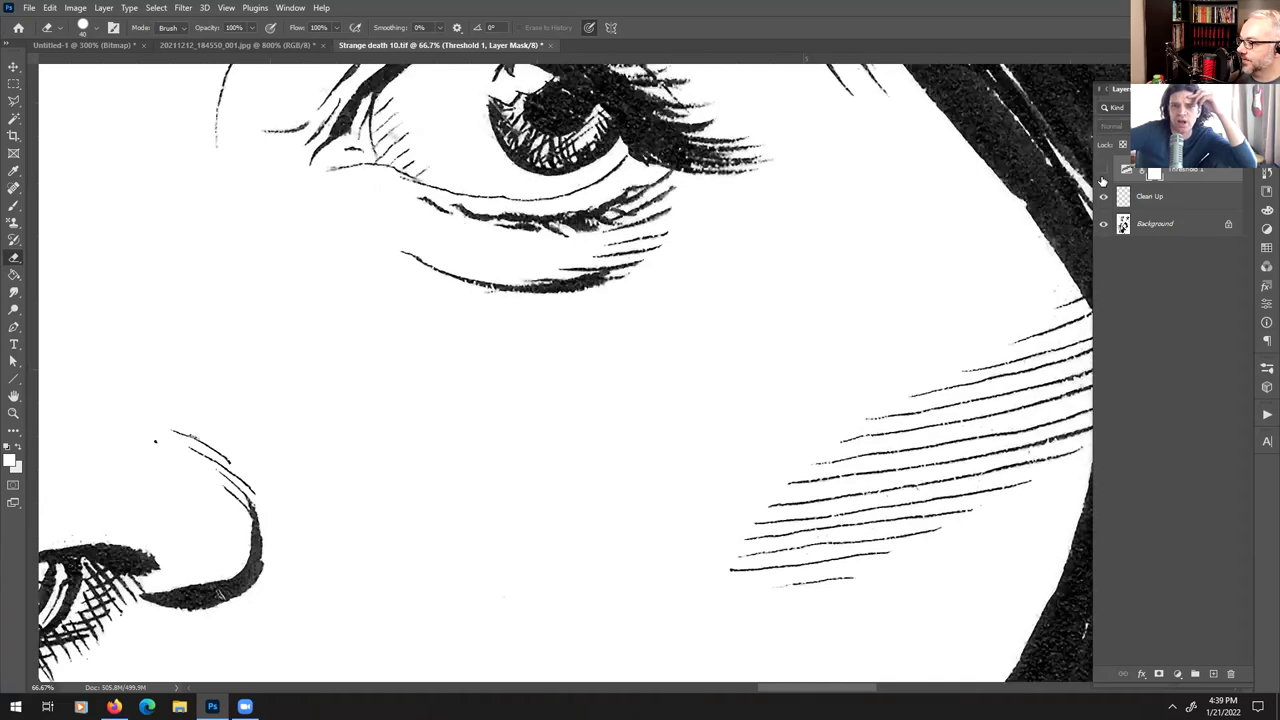
pyautogui.click(1102, 180)
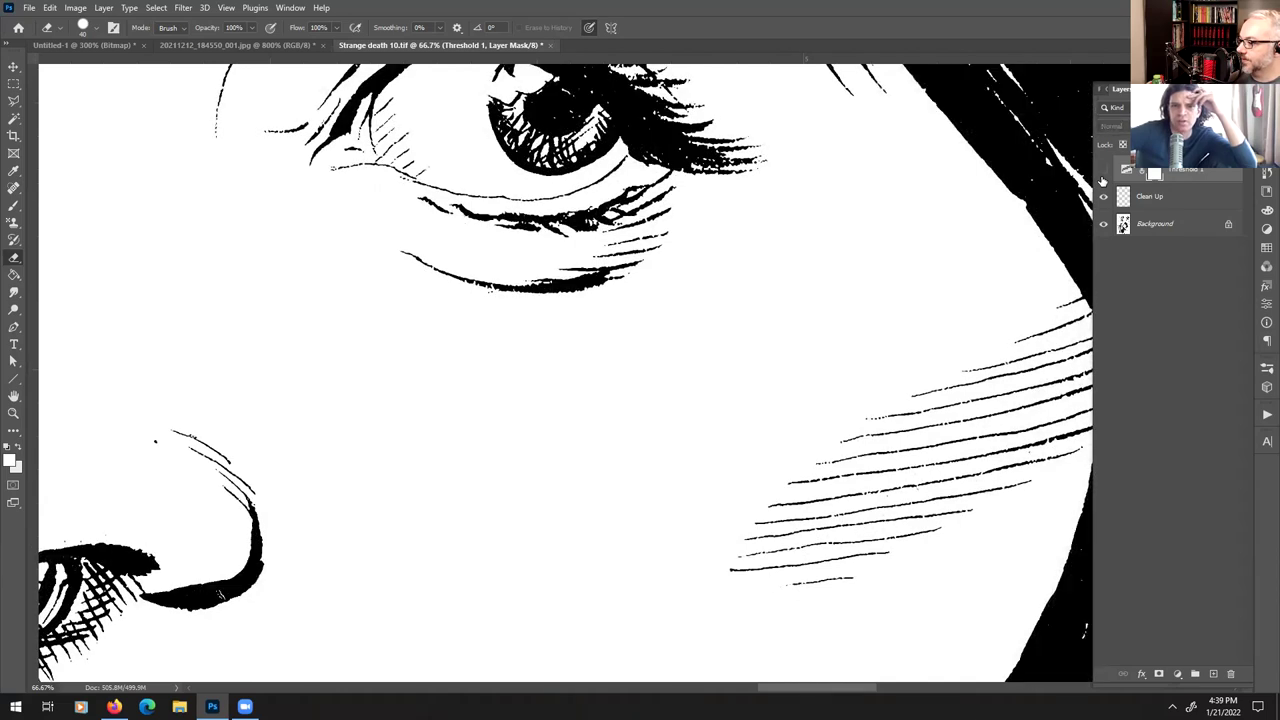
pyautogui.click(1102, 180)
# - Examine the striped forearm sleeve beside the starry silhouette's arm at 66.7%, comparing its lines with the Threshold layer on and off
pyautogui.moveTo(509, 554)
pyautogui.mouseDown()
pyautogui.moveTo(860, 200)
pyautogui.moveTo(955, 85)
pyautogui.mouseUp()
pyautogui.moveTo(245, 676); pyautogui.dragTo(505, 386)
pyautogui.moveTo(314, 514)
pyautogui.mouseDown()
pyautogui.moveTo(490, 540)
pyautogui.moveTo(821, 555)
pyautogui.mouseUp()
pyautogui.moveTo(329, 598); pyautogui.dragTo(893, 345)
pyautogui.moveTo(546, 553); pyautogui.dragTo(838, 325)
pyautogui.moveTo(557, 600); pyautogui.dragTo(606, 311)
pyautogui.moveTo(750, 586); pyautogui.dragTo(788, 334)
pyautogui.moveTo(744, 559)
pyautogui.mouseDown()
pyautogui.moveTo(720, 402)
pyautogui.moveTo(729, 531)
pyautogui.moveTo(723, 374)
pyautogui.moveTo(657, 390)
pyautogui.mouseUp()
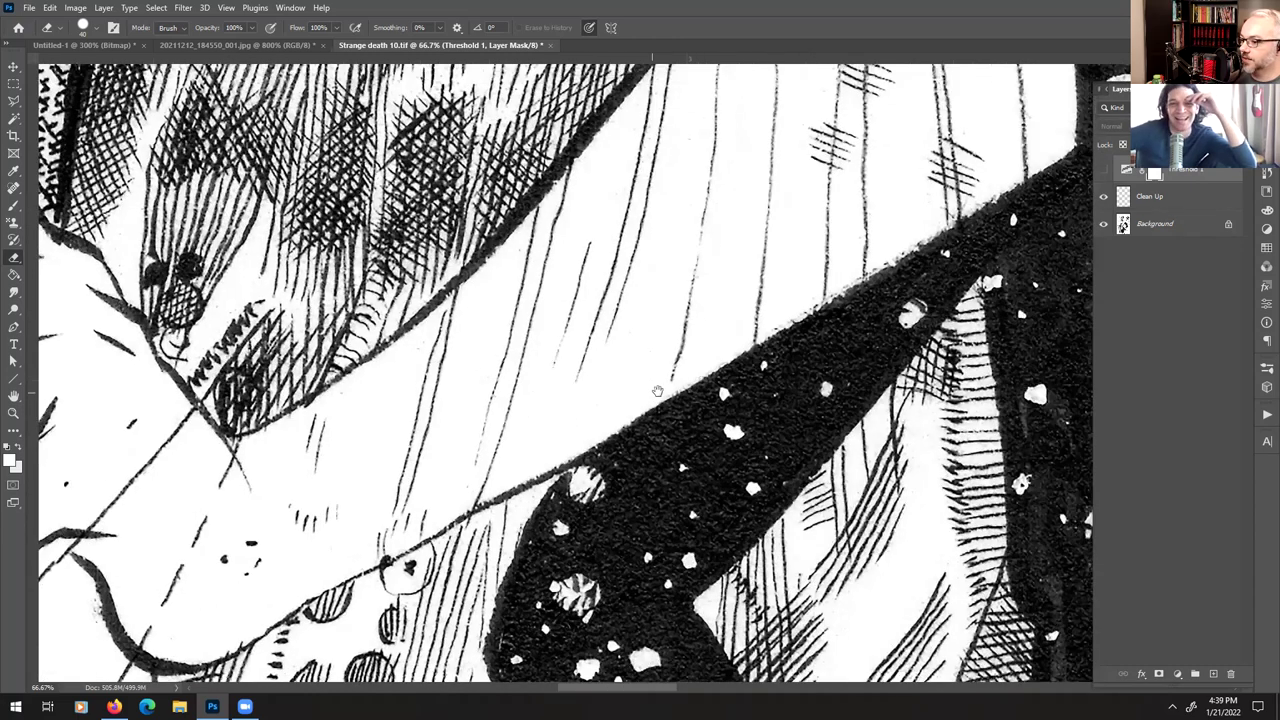
pyautogui.click(1102, 171)
pyautogui.click(1101, 172)
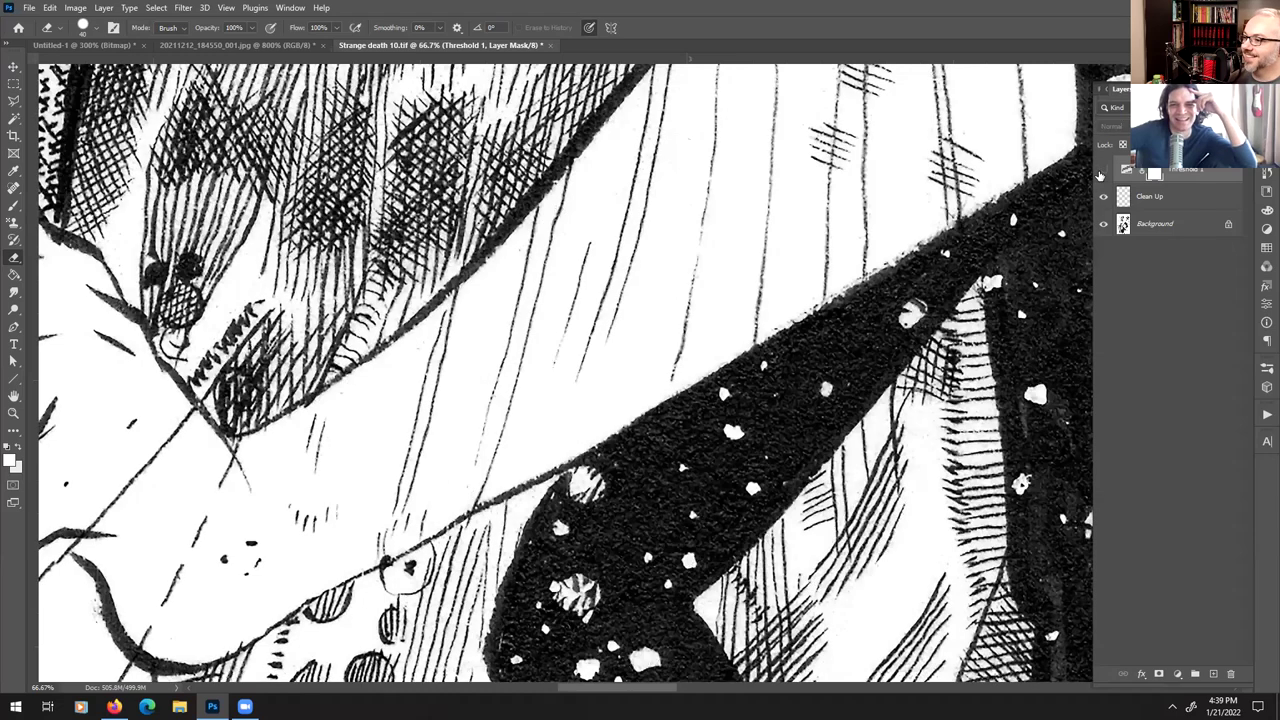
pyautogui.click(1101, 172)
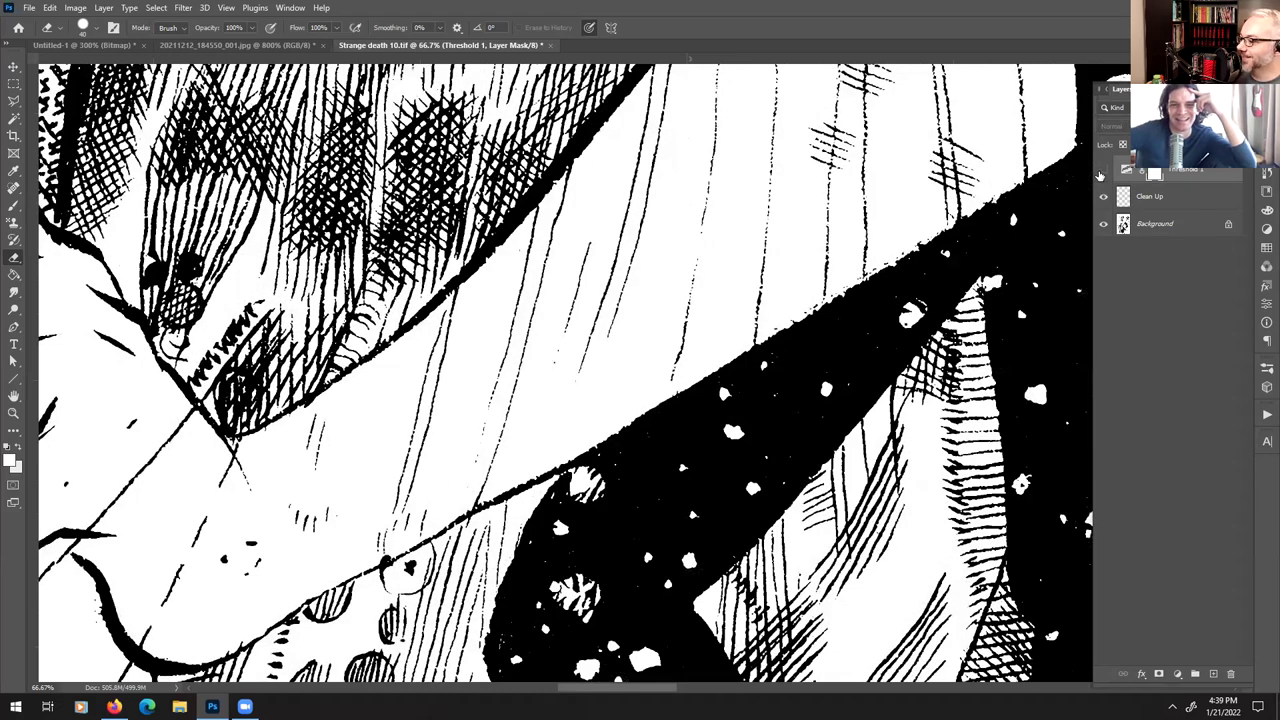
pyautogui.click(1101, 173)
# - Examine the line work around the jeans' waistband and belt loop, toggling the Threshold layer for comparison
pyautogui.moveTo(815, 570); pyautogui.dragTo(1080, 368)
pyautogui.moveTo(560, 600); pyautogui.dragTo(874, 434)
pyautogui.moveTo(450, 560); pyautogui.dragTo(1002, 493)
pyautogui.moveTo(602, 510); pyautogui.dragTo(796, 417)
pyautogui.moveTo(900, 414); pyautogui.dragTo(829, 346)
pyautogui.click(1102, 172)
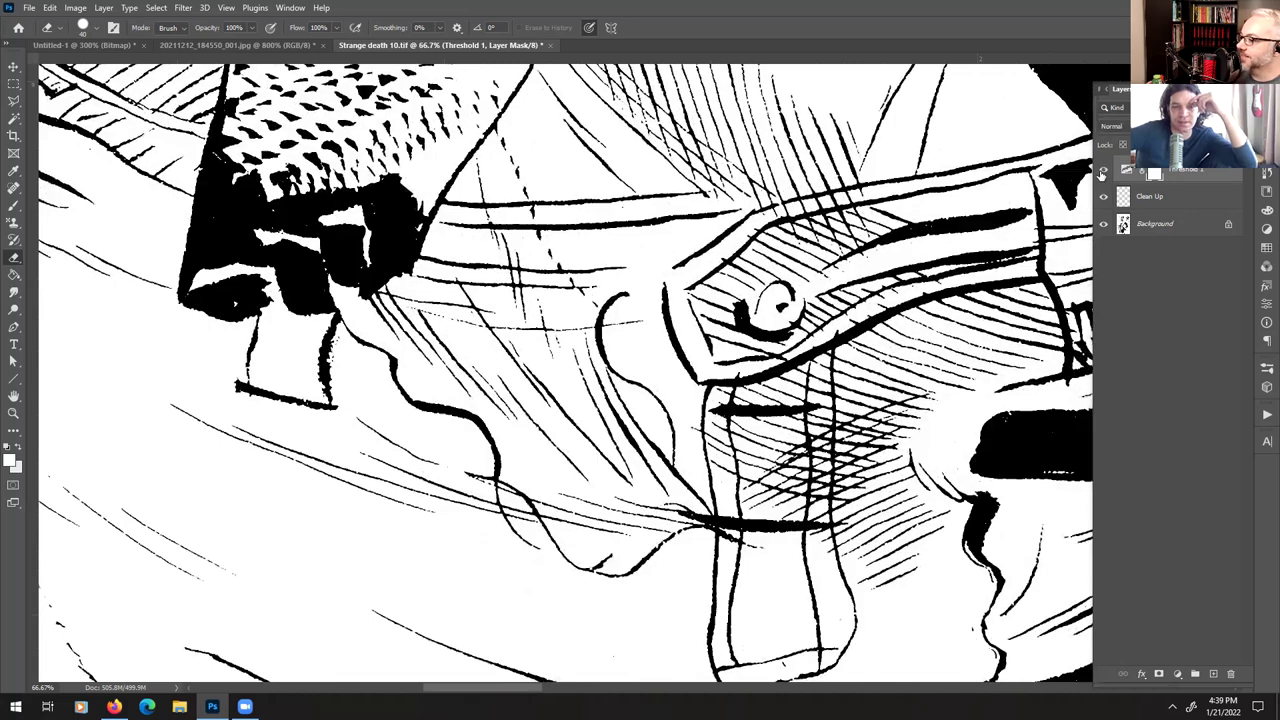
pyautogui.click(1102, 172)
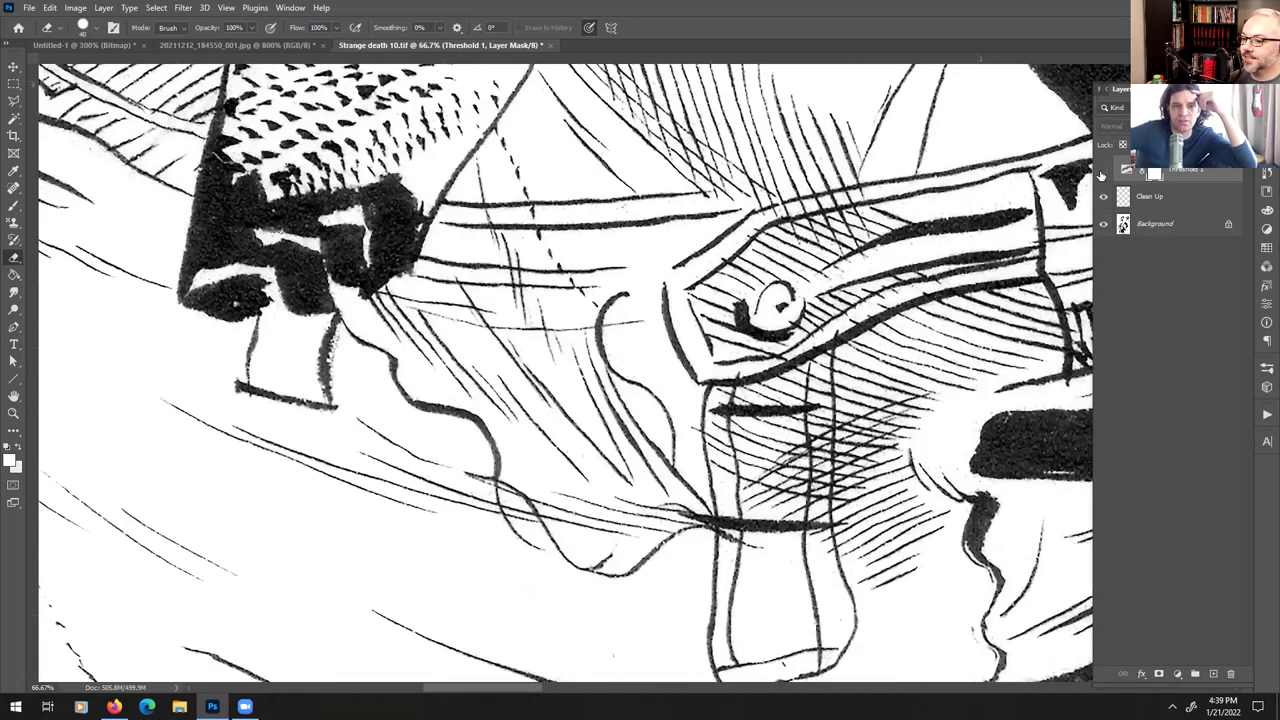
pyautogui.click(1102, 172)
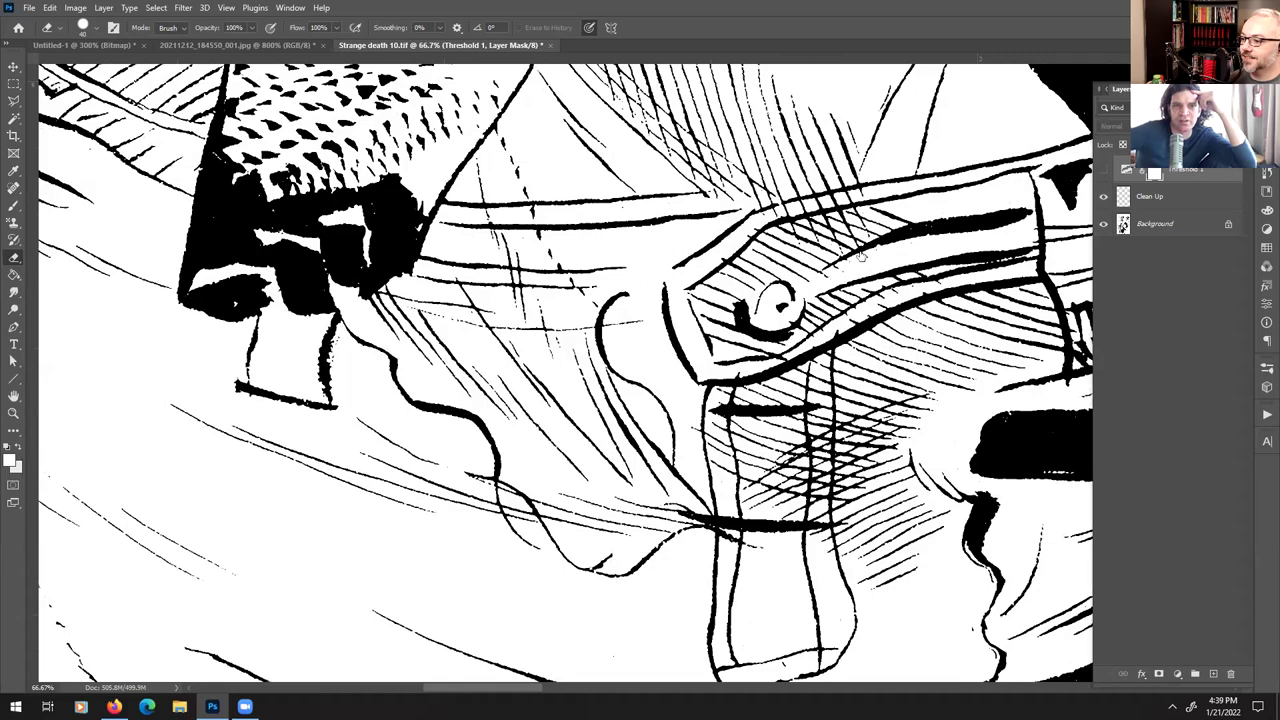
pyautogui.hotkey('ctrl', ',')
pyautogui.click(1104, 173)
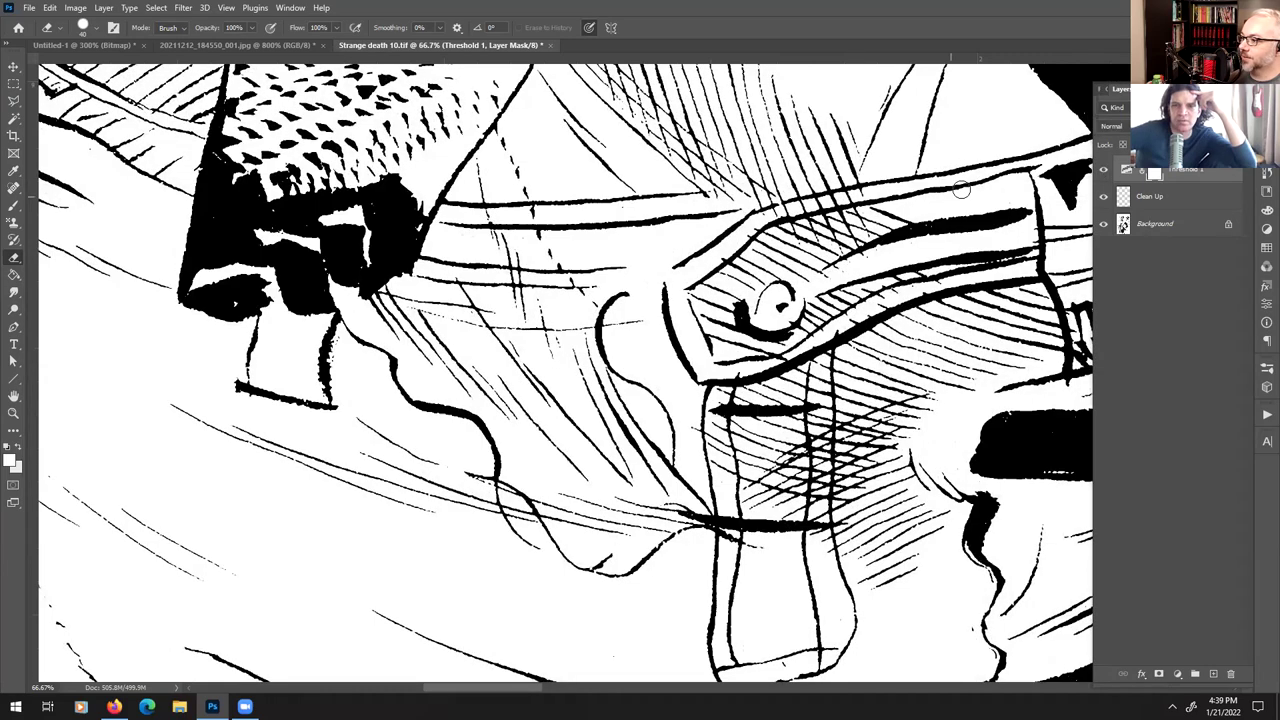
# - Examine the thin stripes on the upper sleeve at 100% with the Threshold layer hidden
pyautogui.moveTo(972, 160); pyautogui.dragTo(642, 506)
pyautogui.moveTo(842, 405); pyautogui.dragTo(793, 616)
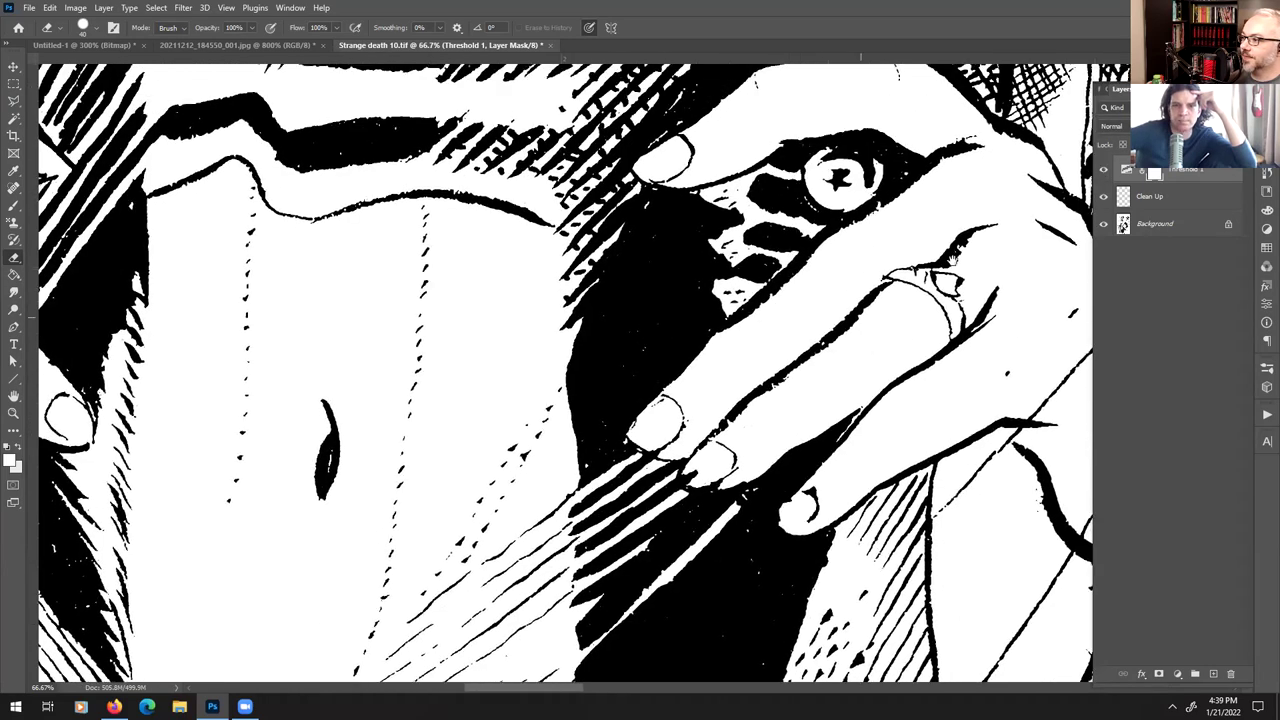
pyautogui.moveTo(907, 277); pyautogui.dragTo(450, 668)
pyautogui.moveTo(816, 404); pyautogui.dragTo(465, 556)
pyautogui.hscroll(5, 565, 375)
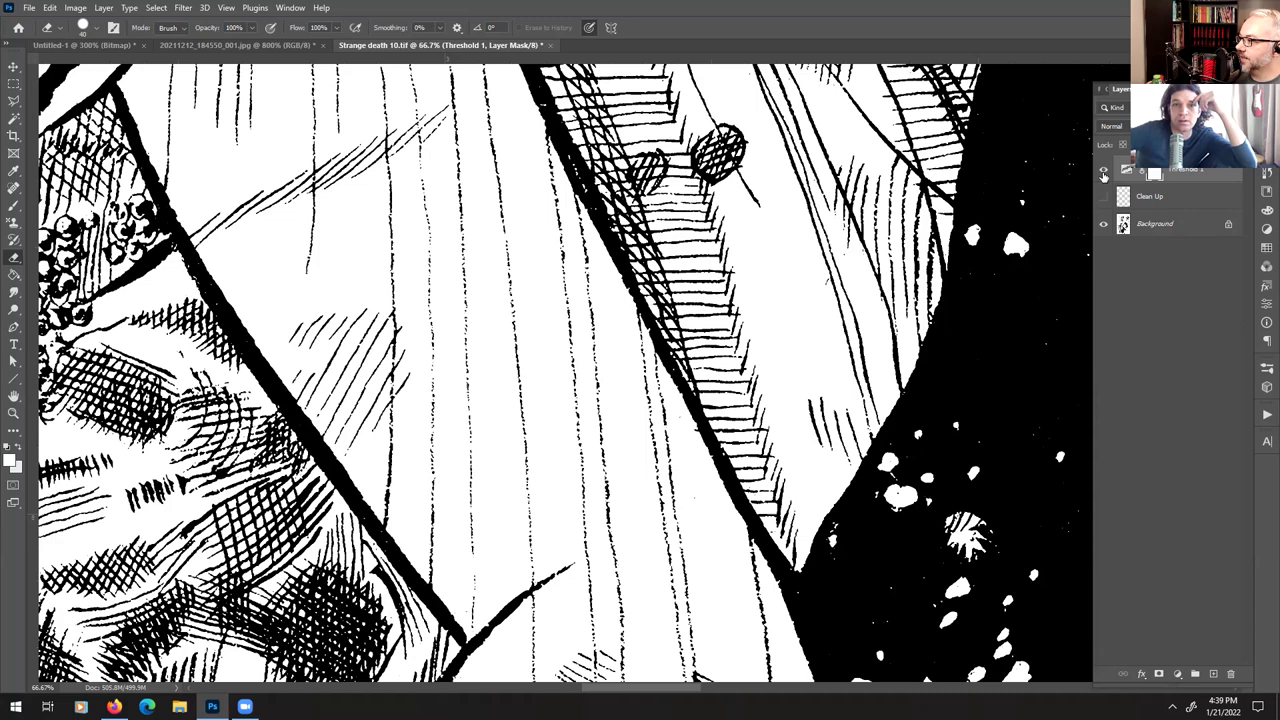
pyautogui.click(1104, 177)
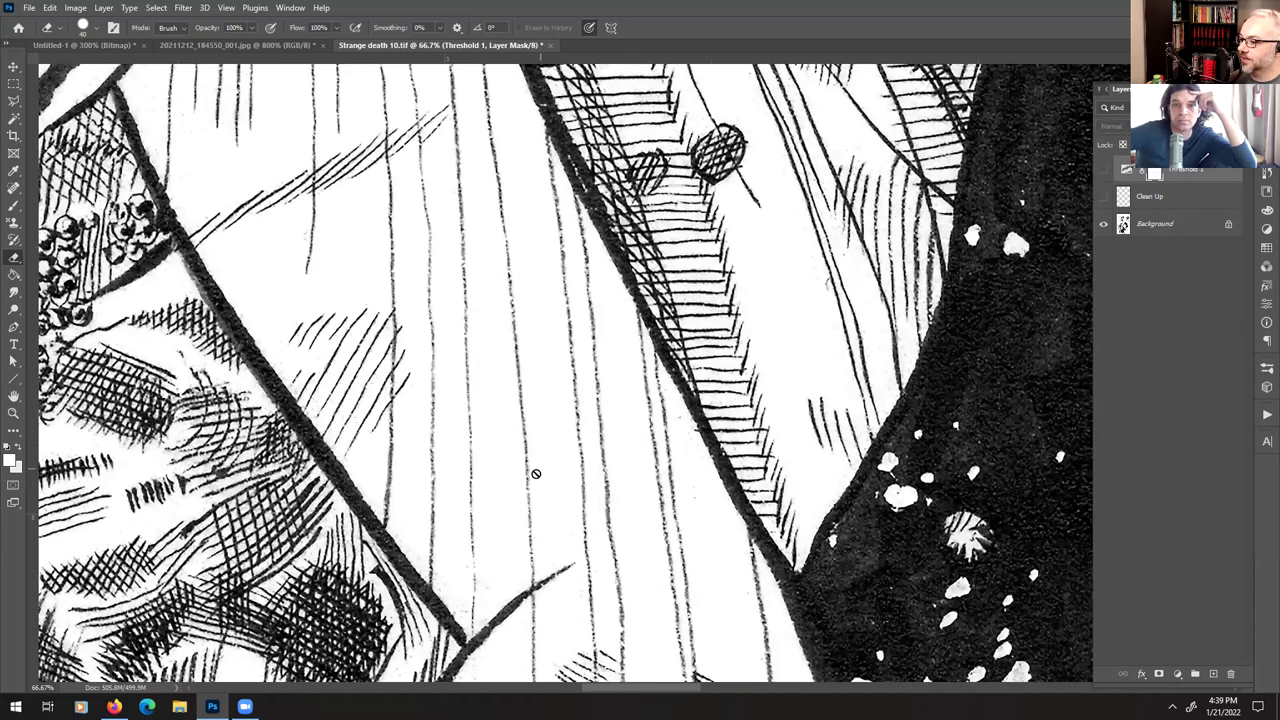
pyautogui.hotkey('ctrl', '+')
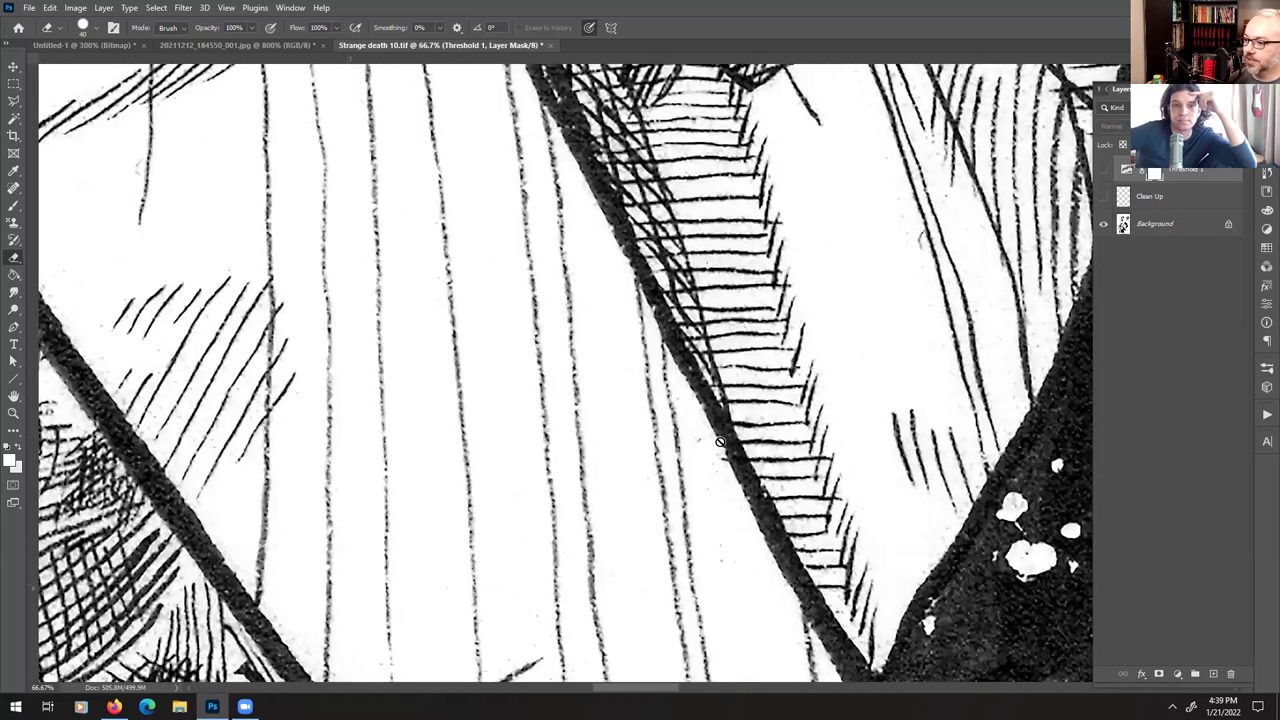
pyautogui.moveTo(470, 510)
pyautogui.mouseDown()
pyautogui.moveTo(623, 477)
pyautogui.moveTo(611, 631)
pyautogui.mouseUp()
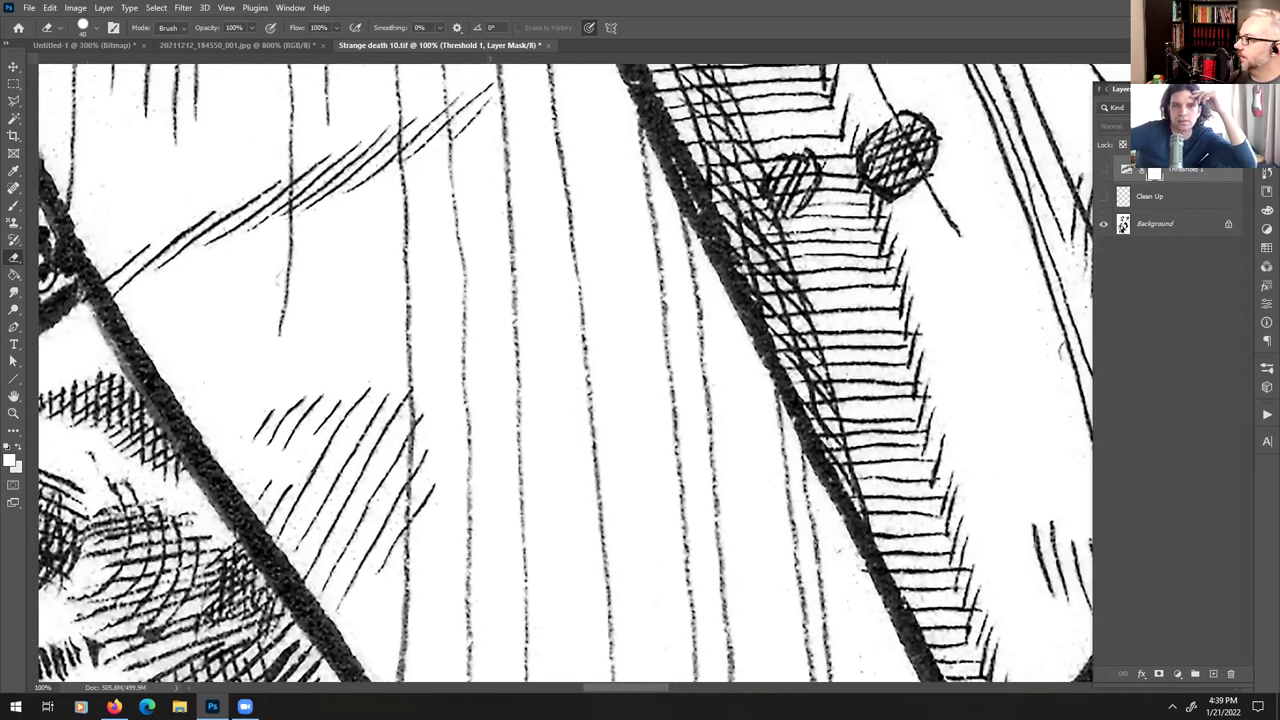
# - Roll the drawing back to its Grayscale history state and bring the striped sleeve into view
pyautogui.click(1261, 178)
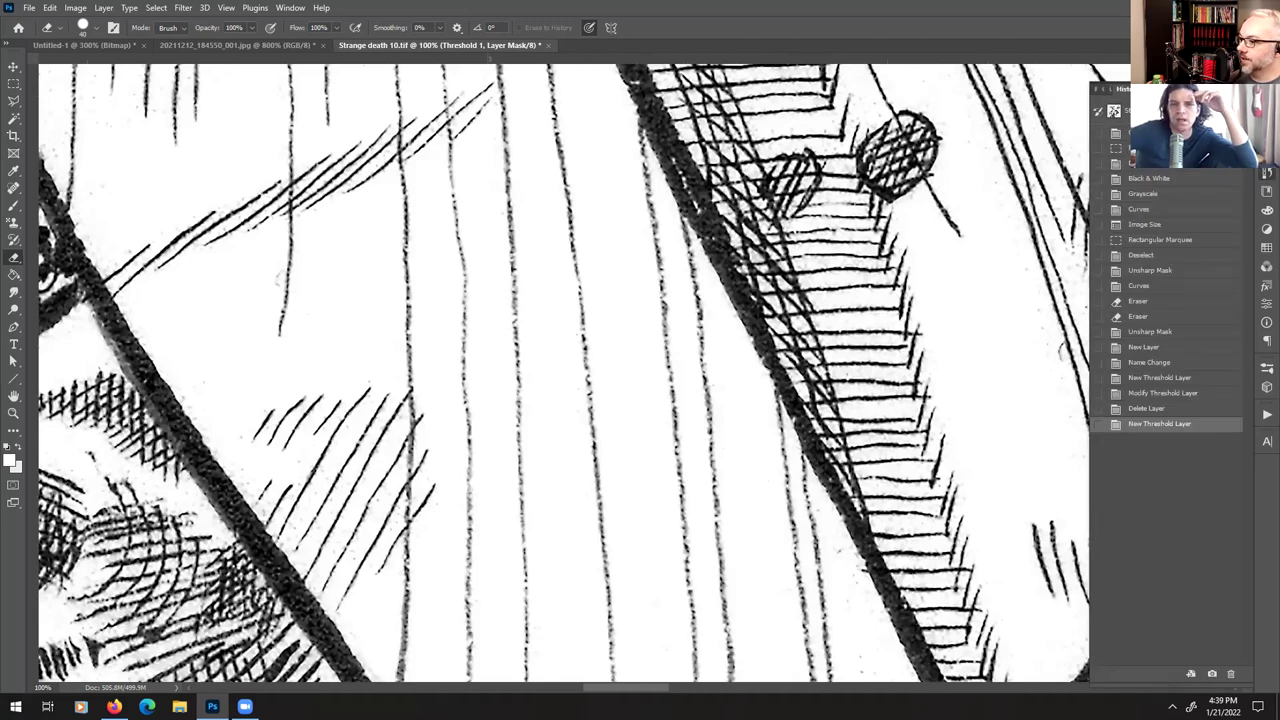
pyautogui.click(1184, 133)
pyautogui.click(1148, 378)
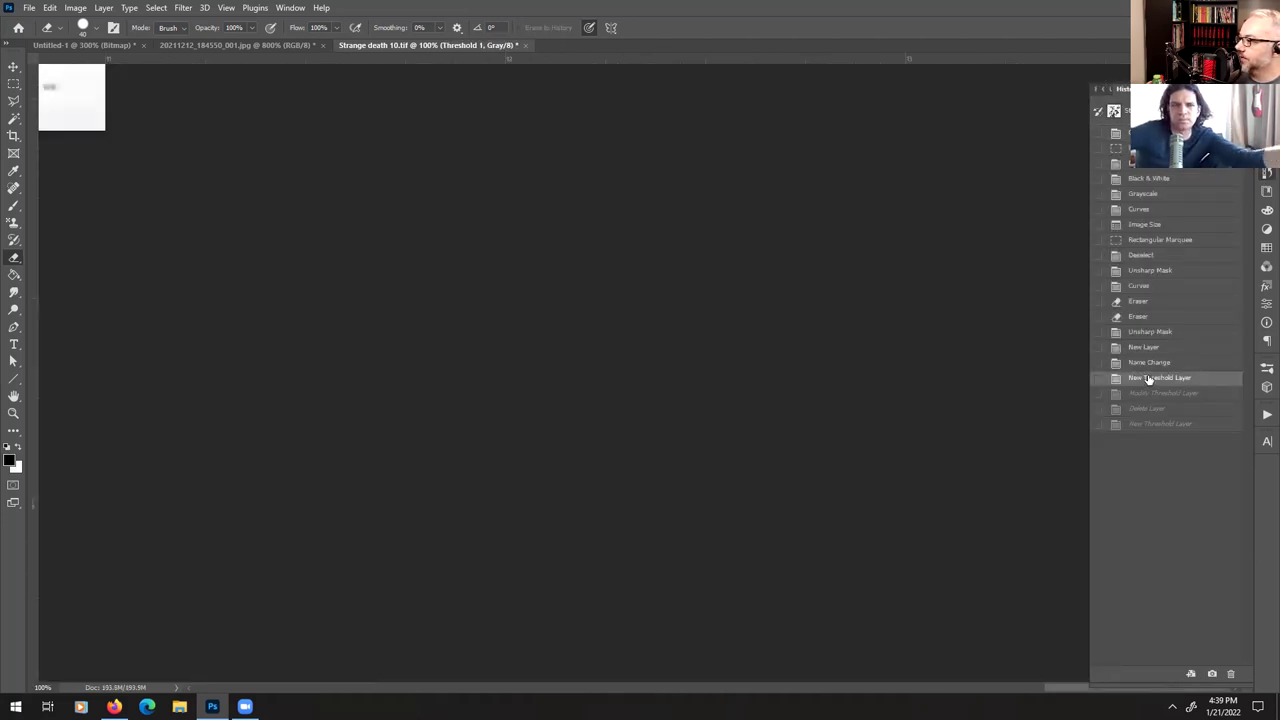
pyautogui.click(1160, 194)
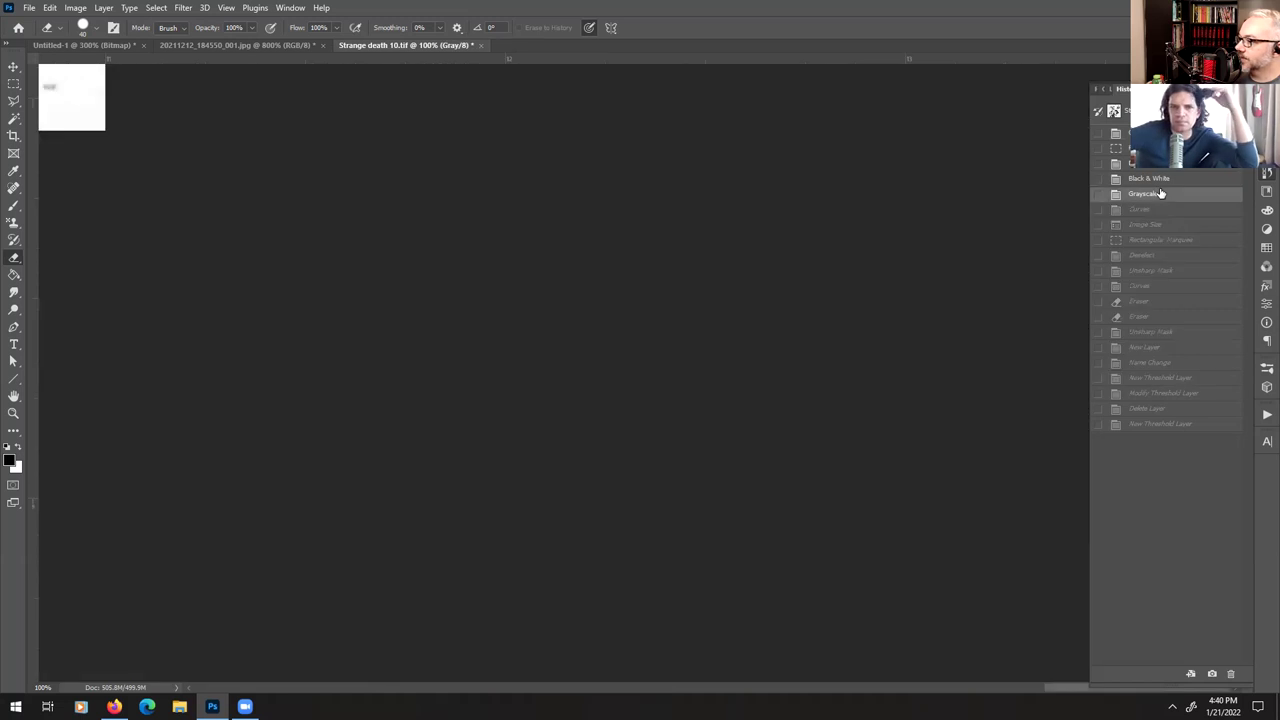
pyautogui.moveTo(100, 119); pyautogui.dragTo(1006, 611)
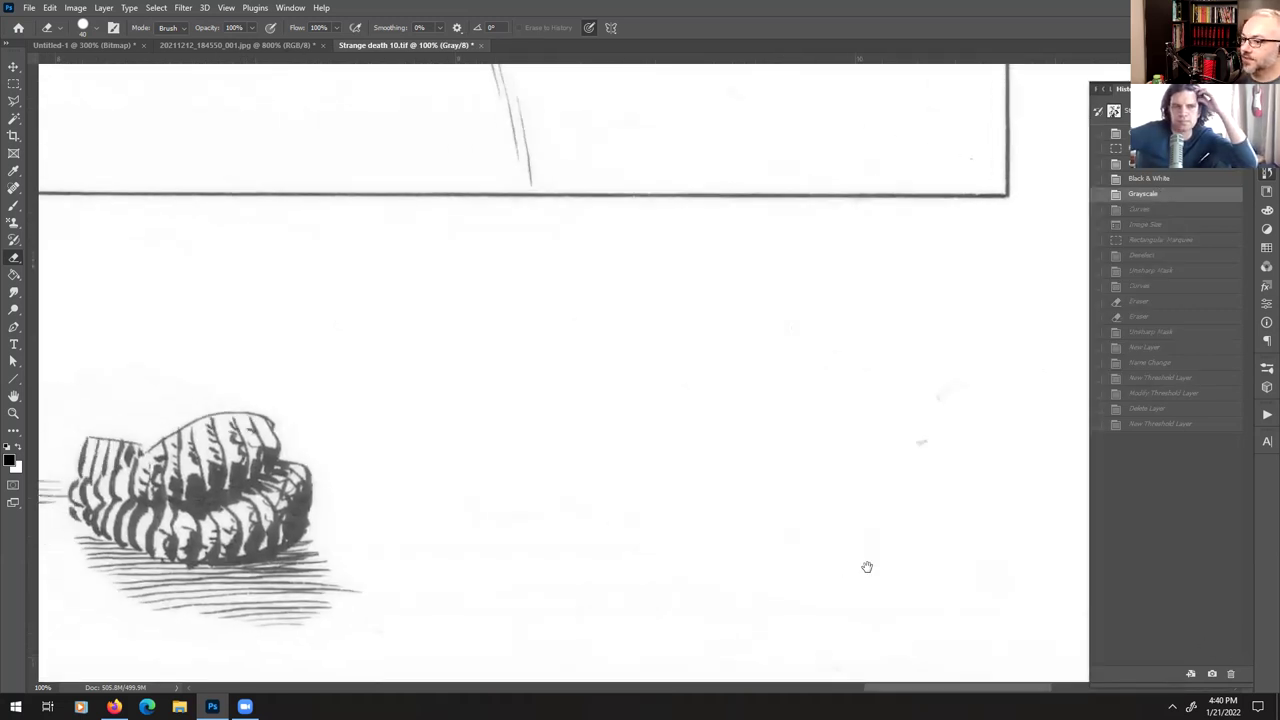
pyautogui.moveTo(250, 150); pyautogui.dragTo(643, 410)
pyautogui.moveTo(343, 386); pyautogui.dragTo(1171, 414)
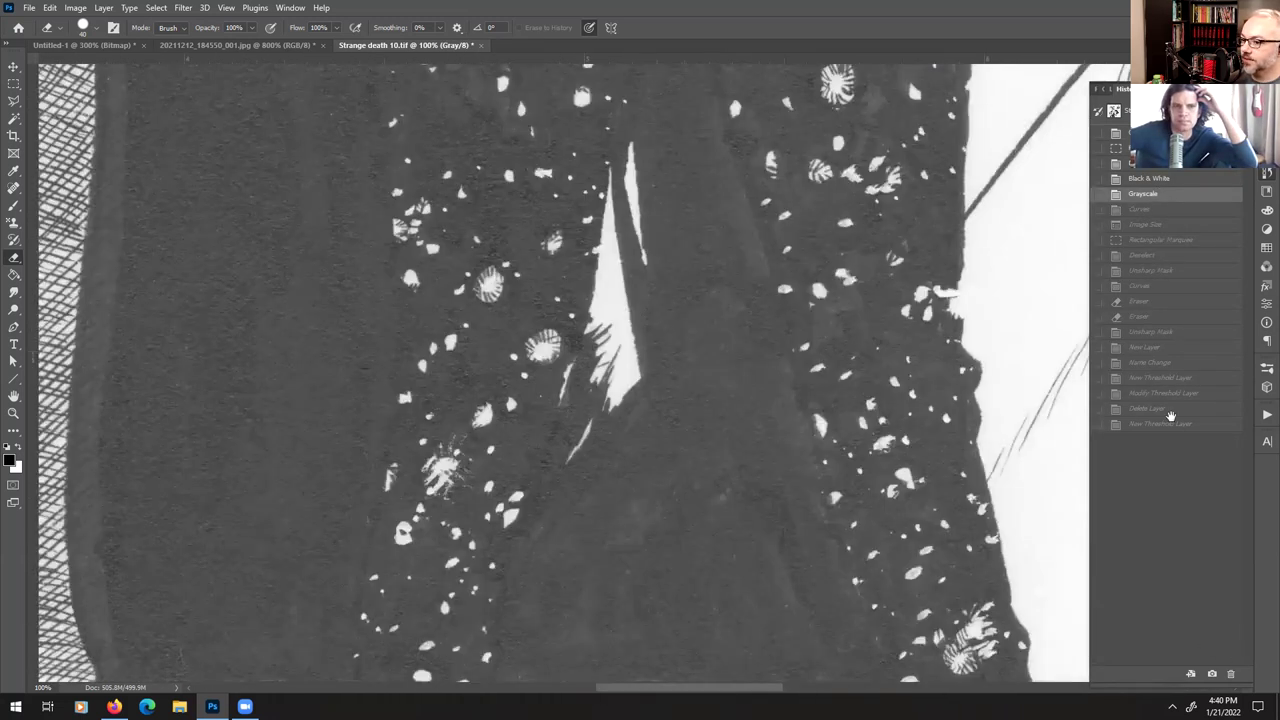
pyautogui.moveTo(426, 406)
pyautogui.mouseDown()
pyautogui.moveTo(1068, 340)
pyautogui.moveTo(937, 386)
pyautogui.moveTo(994, 486)
pyautogui.moveTo(1000, 640)
pyautogui.moveTo(810, 567)
pyautogui.moveTo(760, 480)
pyautogui.moveTo(791, 395)
pyautogui.moveTo(731, 423)
pyautogui.mouseUp()
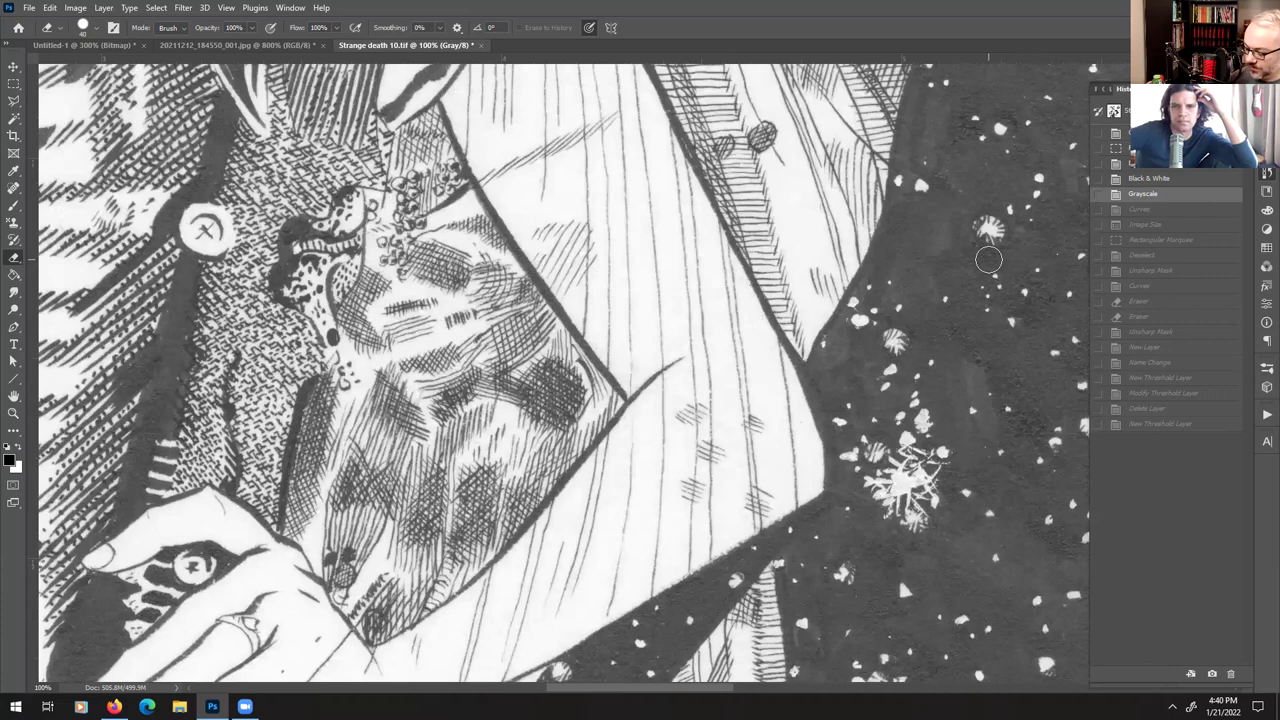
# - Examine the original sleeve stripes and collar hatching in the grayscale scan at magnifications up to 300%
pyautogui.hotkey('ctrl', '+')
pyautogui.hotkey('ctrl', '+')
pyautogui.hotkey('ctrl', '-')
pyautogui.hotkey('ctrl', '-')
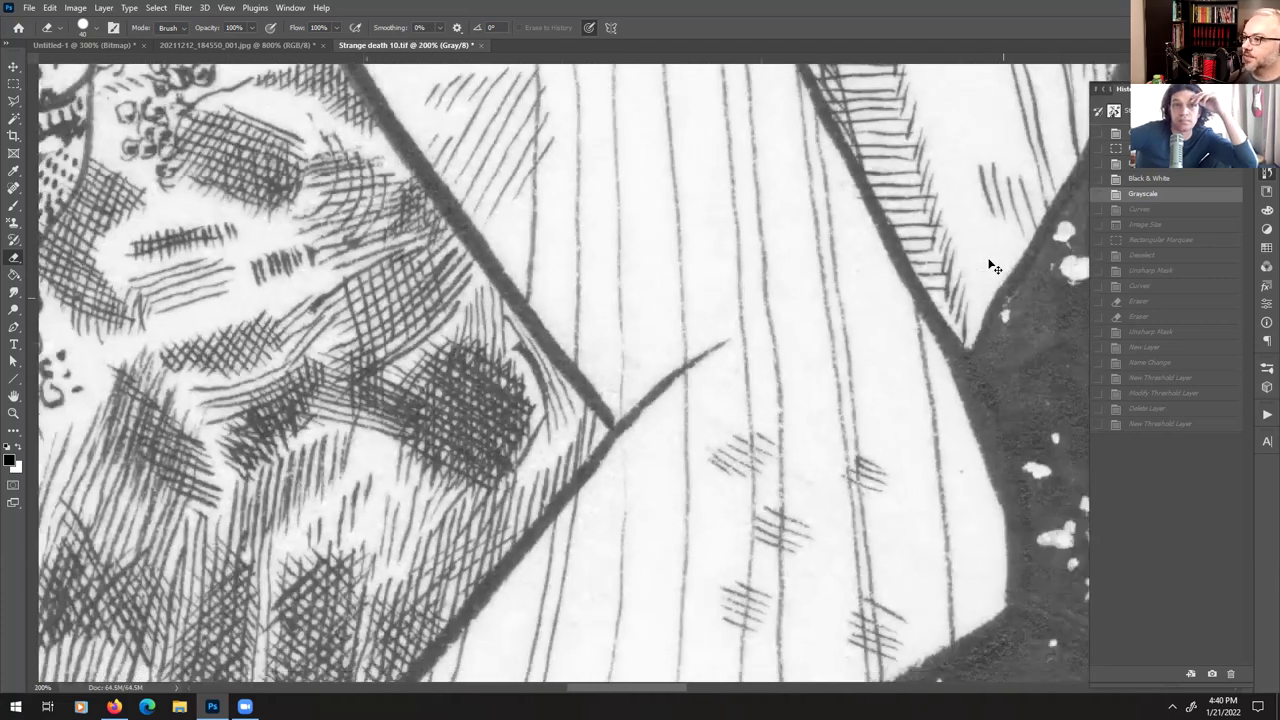
pyautogui.moveTo(760, 407); pyautogui.dragTo(762, 443)
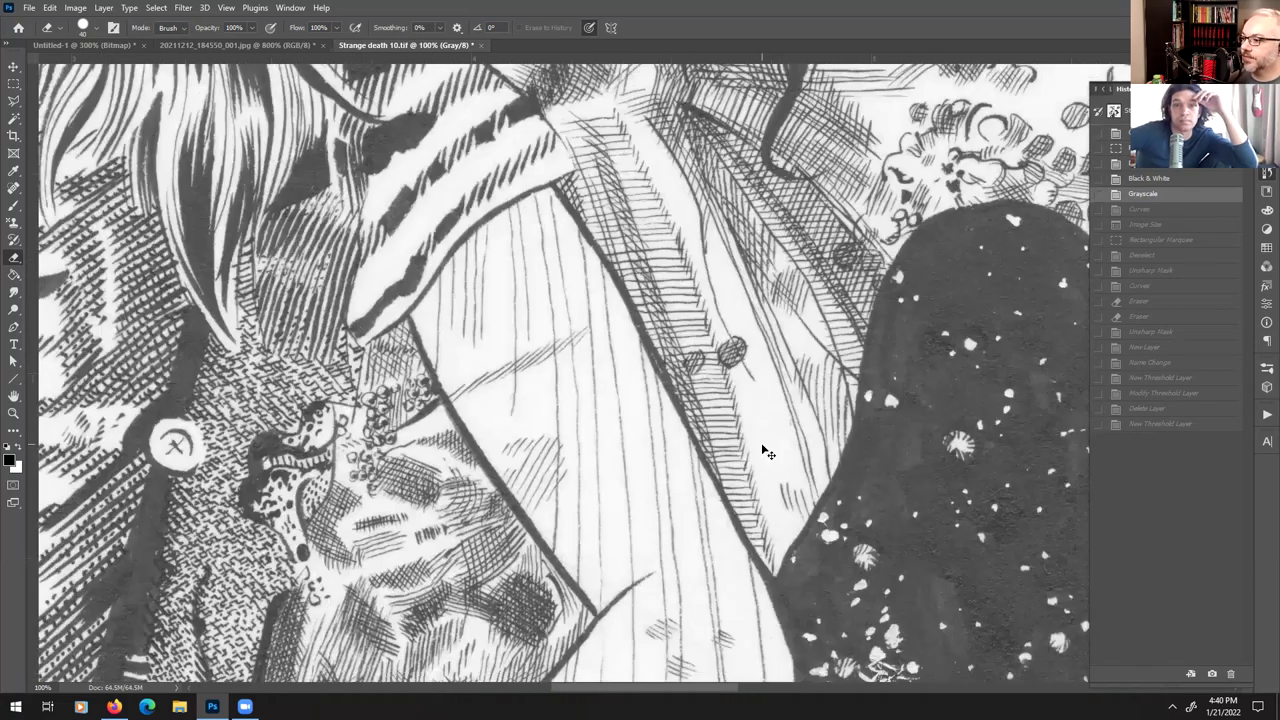
pyautogui.hotkey('ctrl', '+')
pyautogui.hotkey('ctrl', '+')
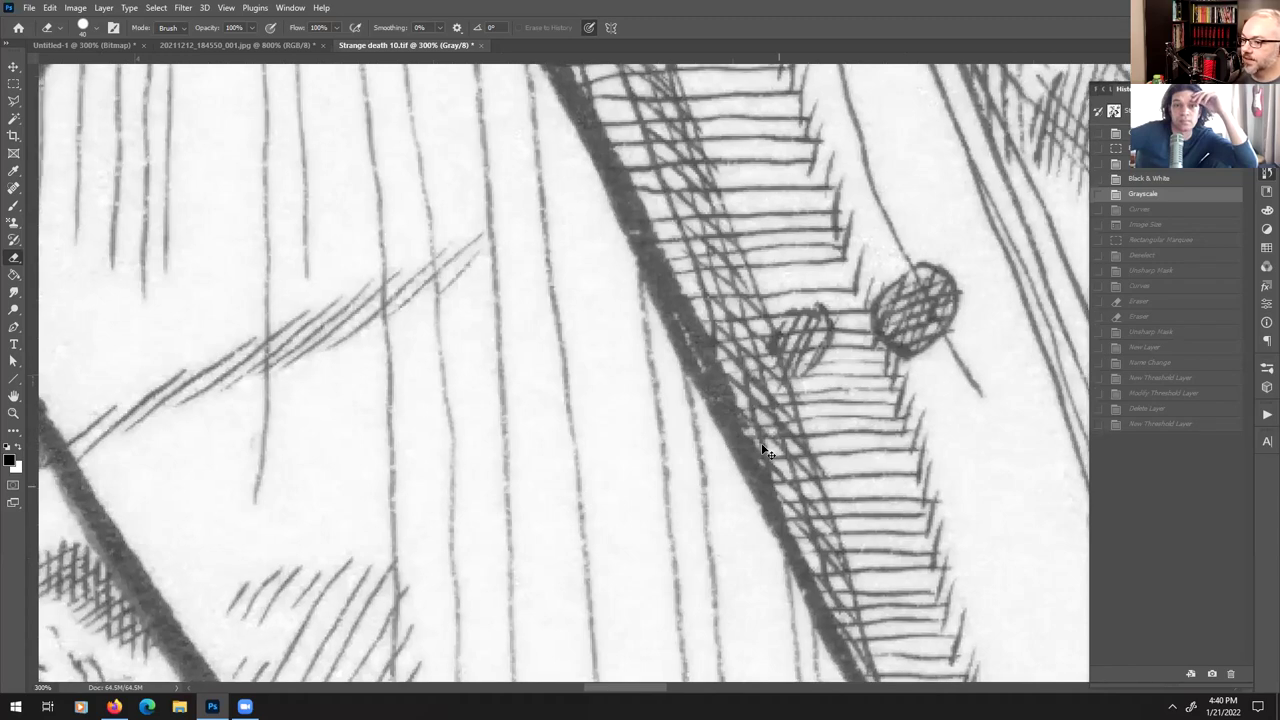
pyautogui.hotkey('ctrl', '-')
pyautogui.hotkey('ctrl', '+')
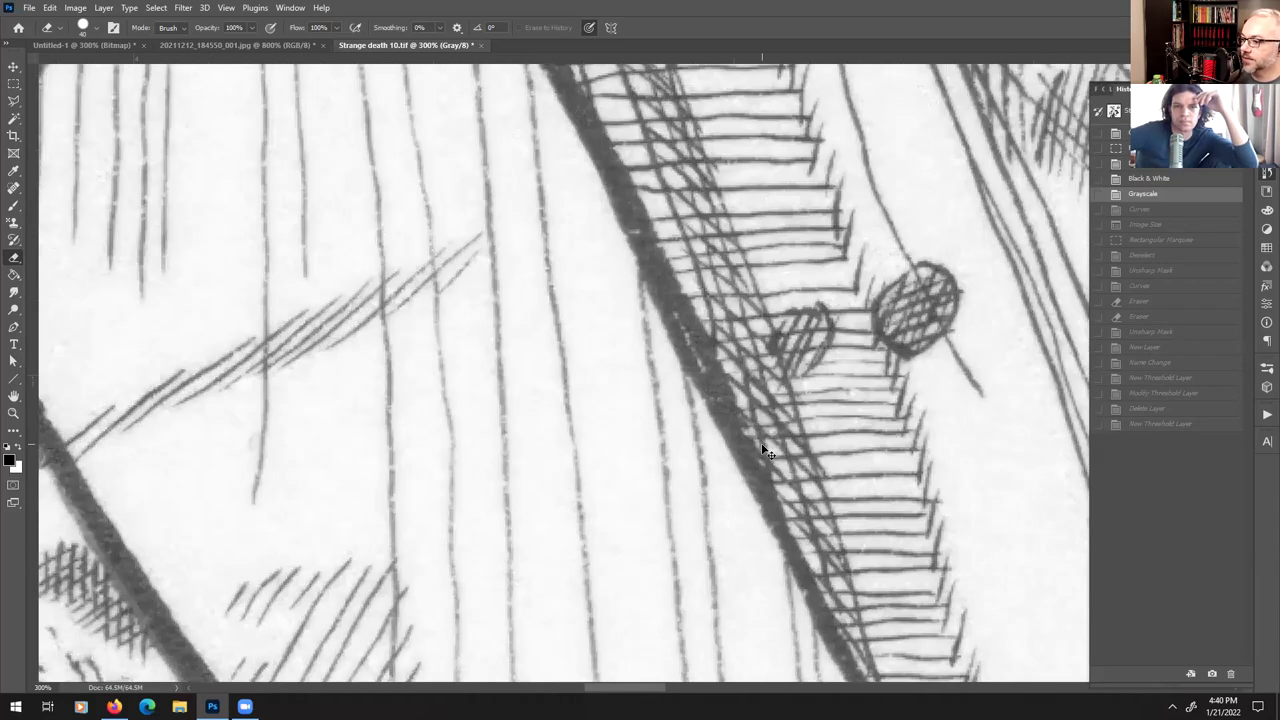
pyautogui.hotkey('ctrl', '-')
pyautogui.hotkey('ctrl', '-')
pyautogui.hotkey('ctrl', '-')
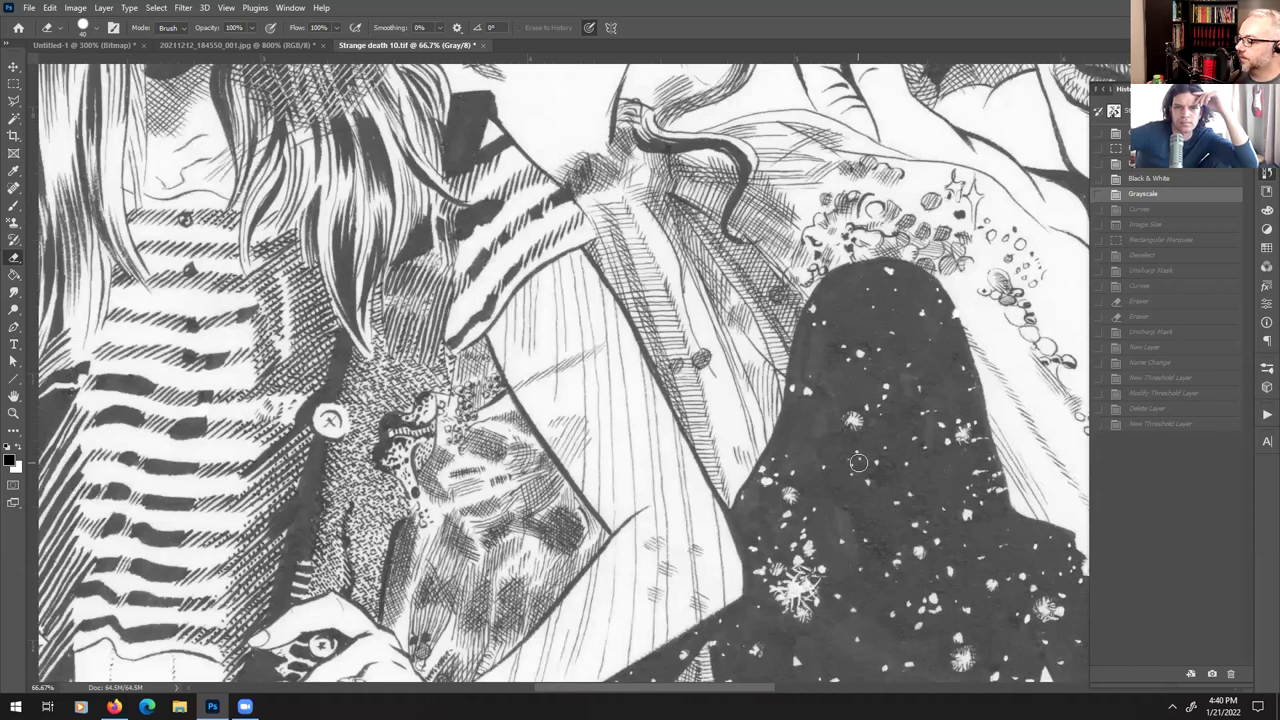
pyautogui.hotkey('ctrl', '+')
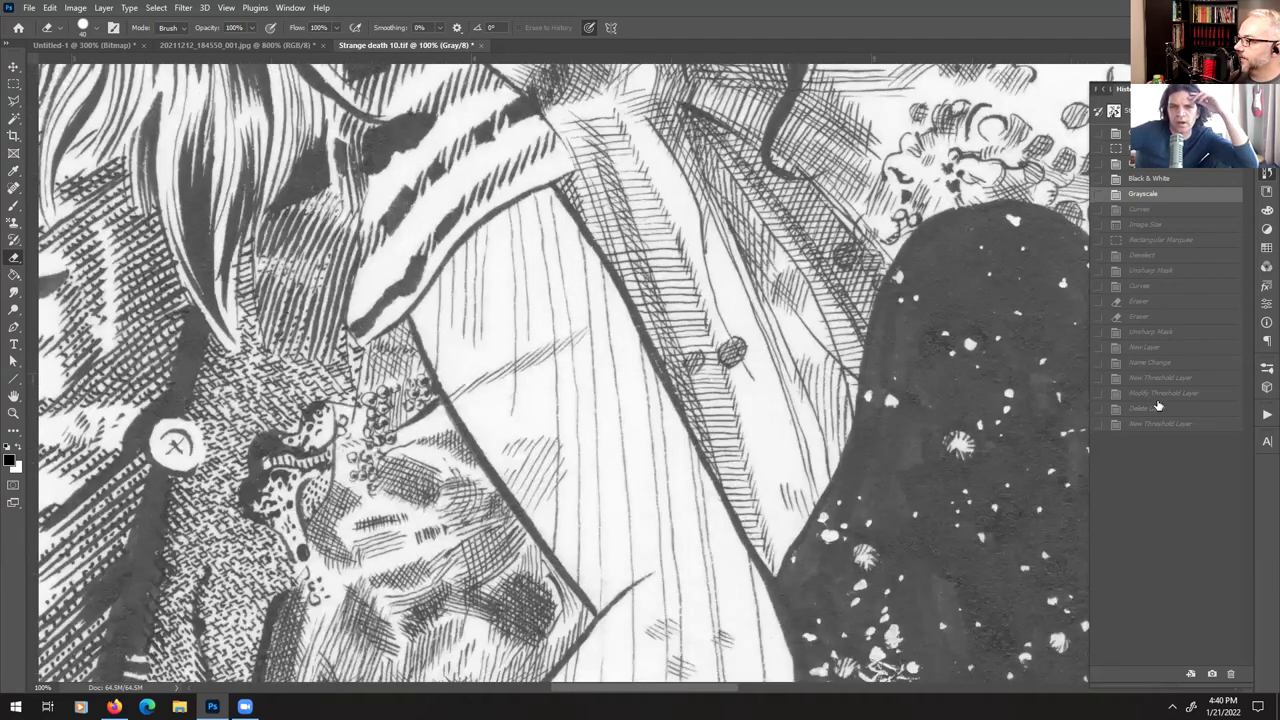
# - Return the drawing to the latest New Threshold Layer history state and view the upper panel at 8.33%
pyautogui.click(1150, 425)
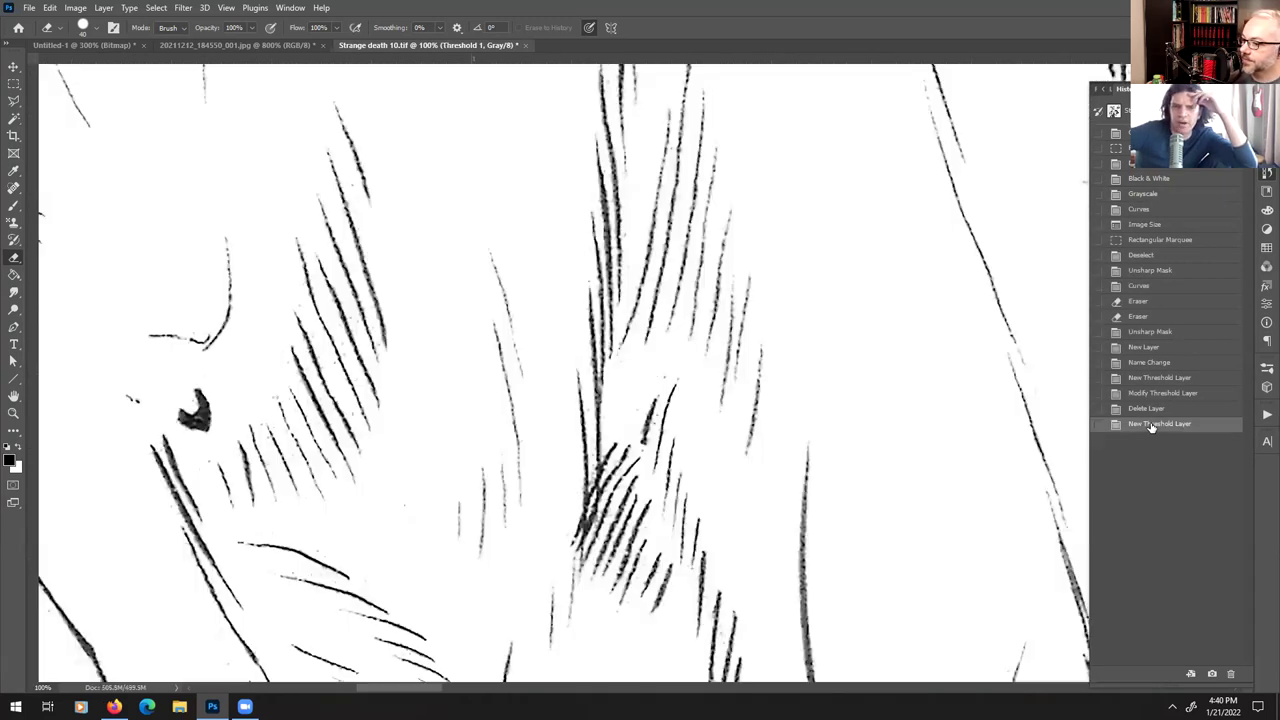
pyautogui.hotkey('ctrl', '-')
pyautogui.hotkey('ctrl', '-')
pyautogui.hotkey('ctrl', '-')
pyautogui.hotkey('ctrl', '-')
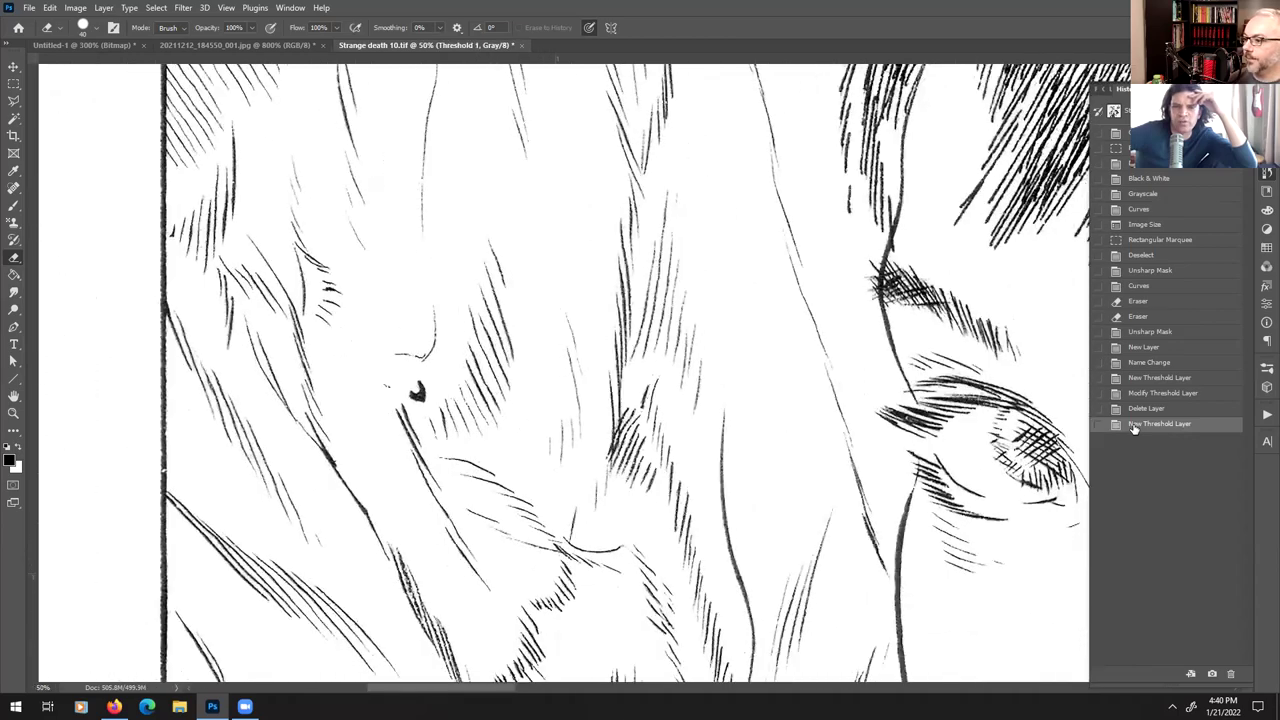
pyautogui.hotkey('ctrl', '-')
pyautogui.hotkey('ctrl', '-')
pyautogui.hotkey('ctrl', '-')
pyautogui.hotkey('ctrl', '-')
pyautogui.hotkey('ctrl', '-')
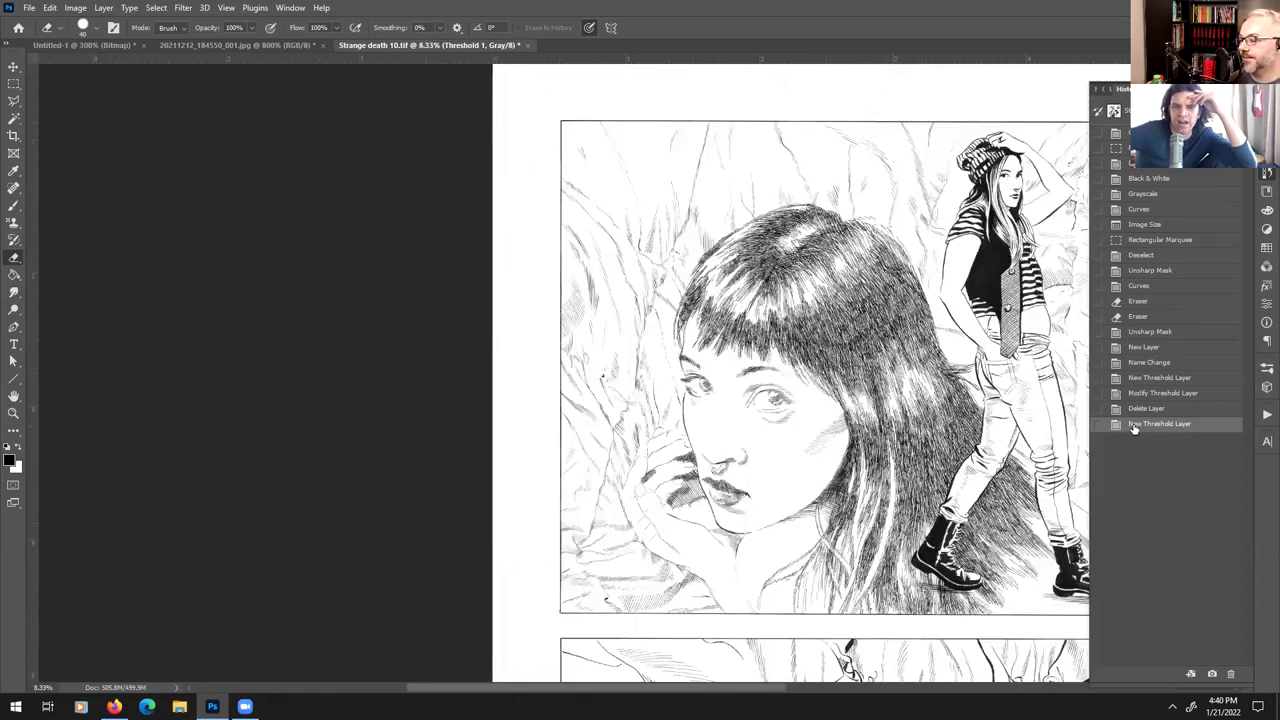
# - Examine the full page and the large panel's faces and figures at magnifications up to 12.5% with the Threshold layer hidden
pyautogui.hotkey('ctrl', '-')
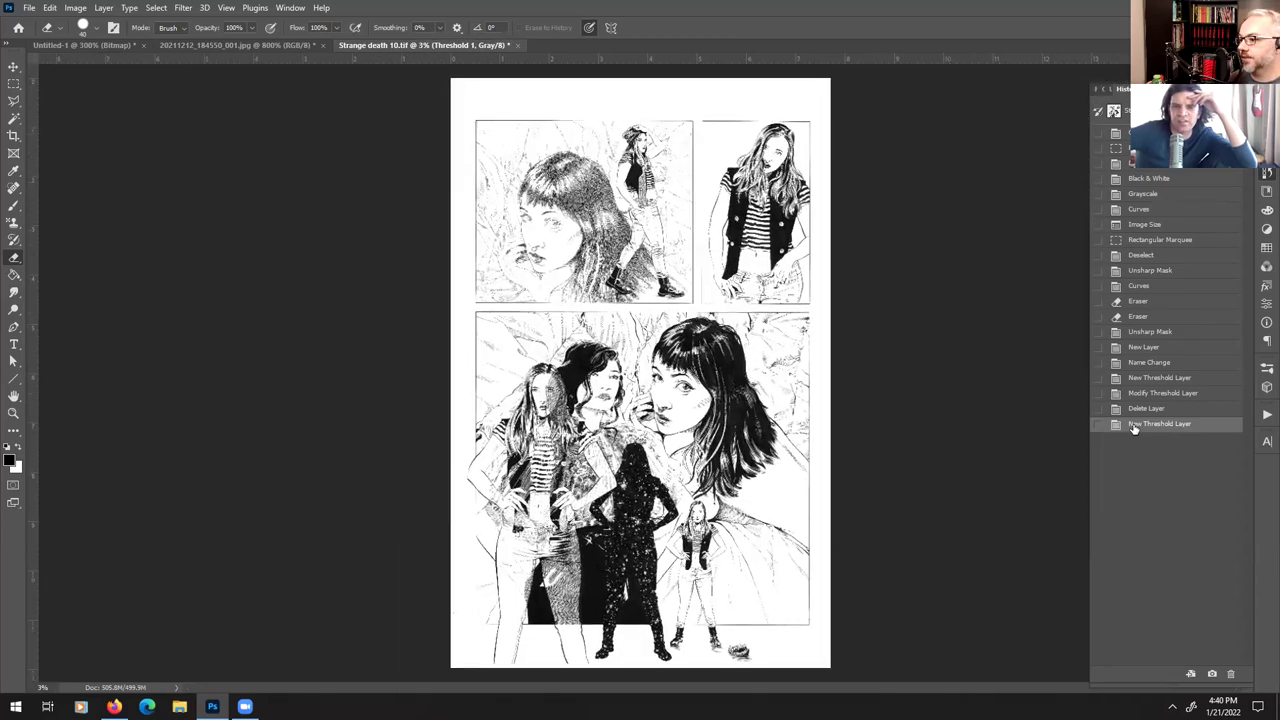
pyautogui.hotkey('ctrl', '+')
pyautogui.hotkey('ctrl', '+')
pyautogui.hotkey('ctrl', '+')
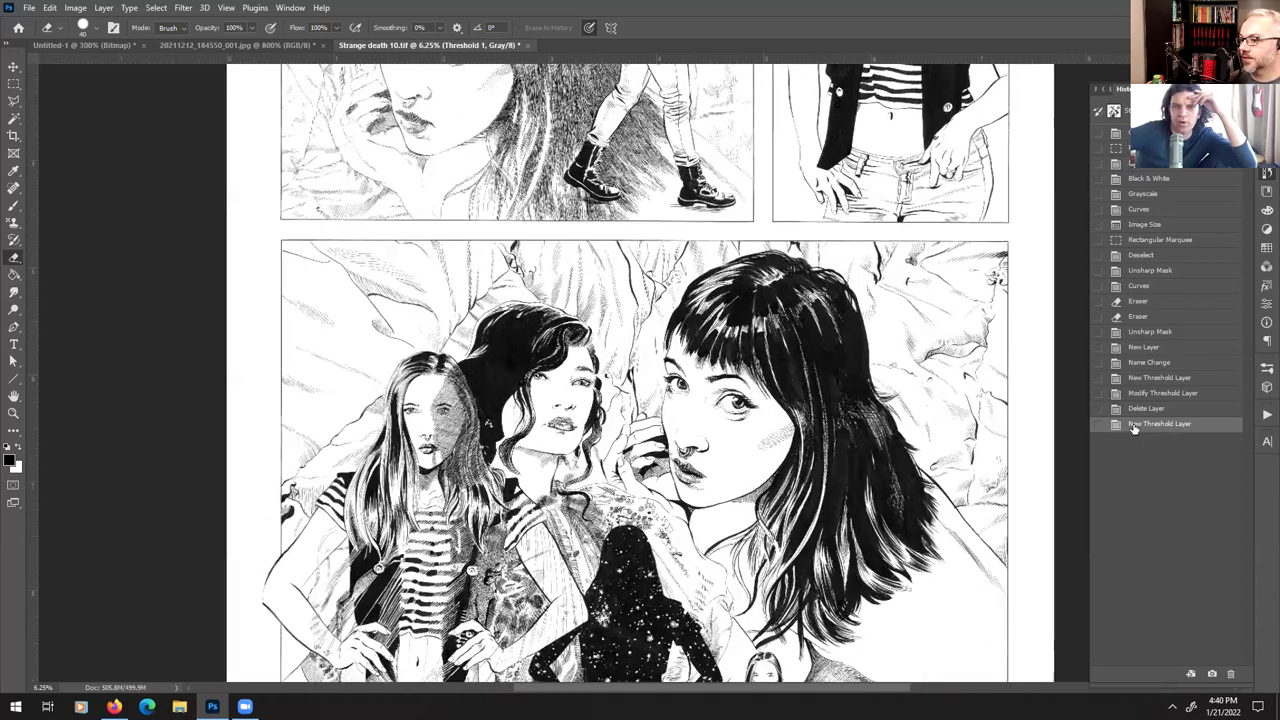
pyautogui.hotkey('ctrl', '+')
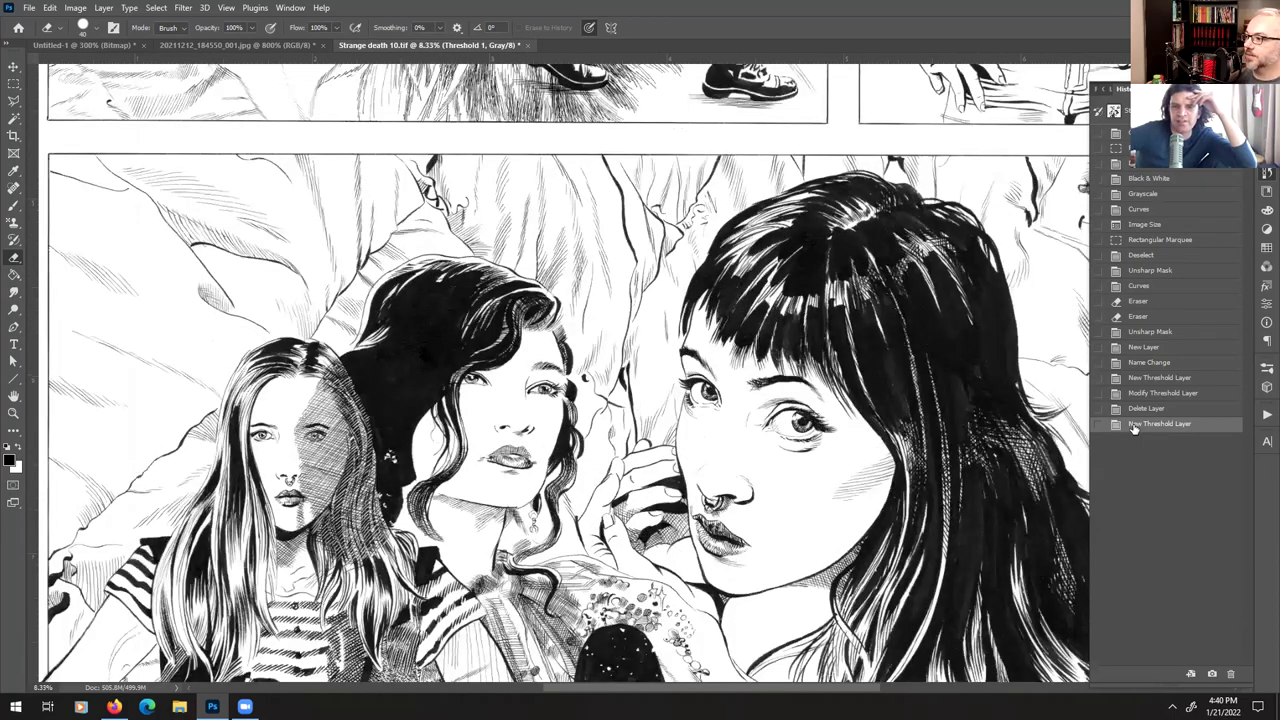
pyautogui.hotkey('ctrl', '+')
pyautogui.click(1266, 173)
pyautogui.scroll(-5, 864, 637)
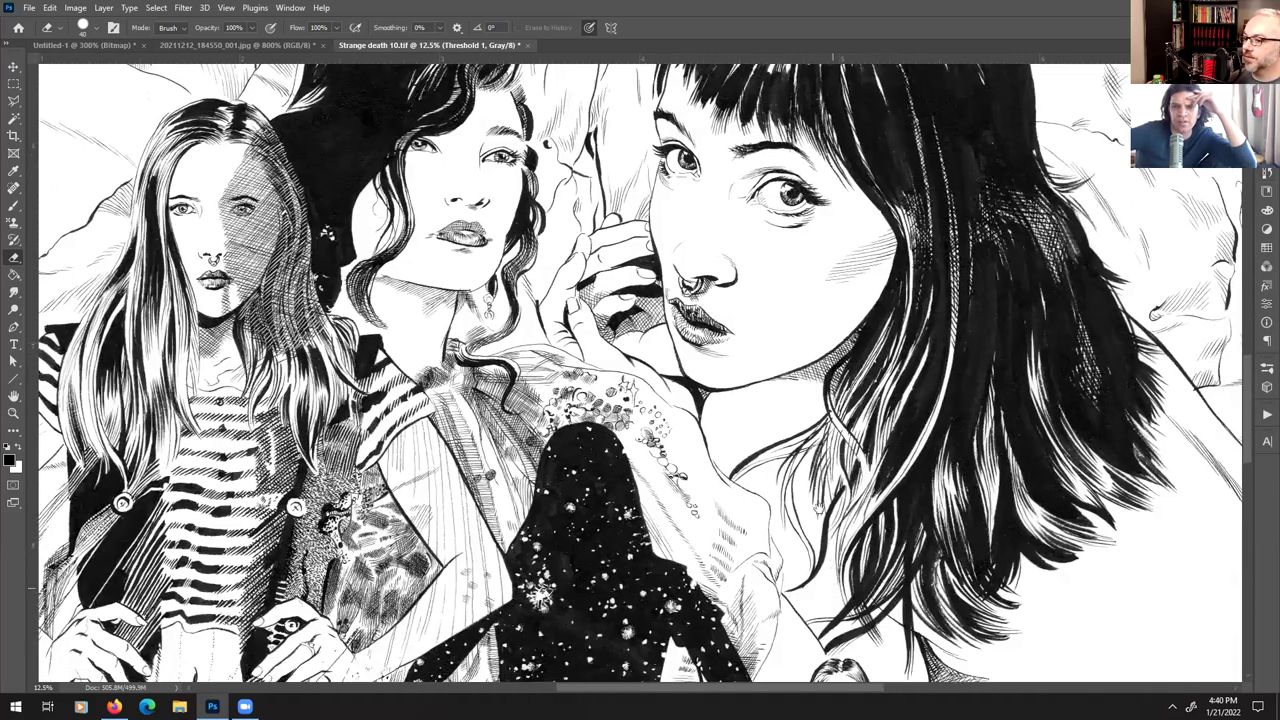
pyautogui.scroll(-3, 818, 508)
pyautogui.scroll(-3, 746, 473)
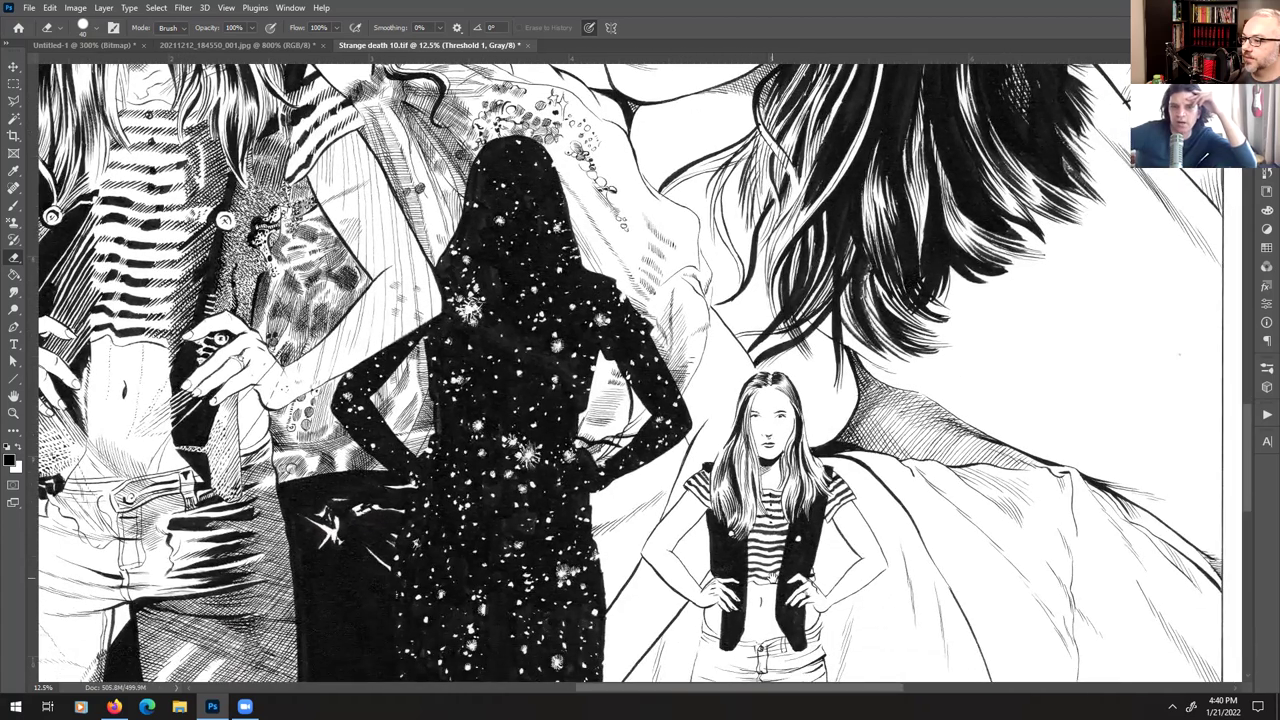
pyautogui.scroll(-2, 771, 577)
pyautogui.moveTo(749, 500); pyautogui.dragTo(806, 358)
pyautogui.moveTo(780, 420); pyautogui.dragTo(811, 440)
# - Show the Threshold layer and bring the three large faces in the main panel into view at 12.5%
pyautogui.click(1267, 92)
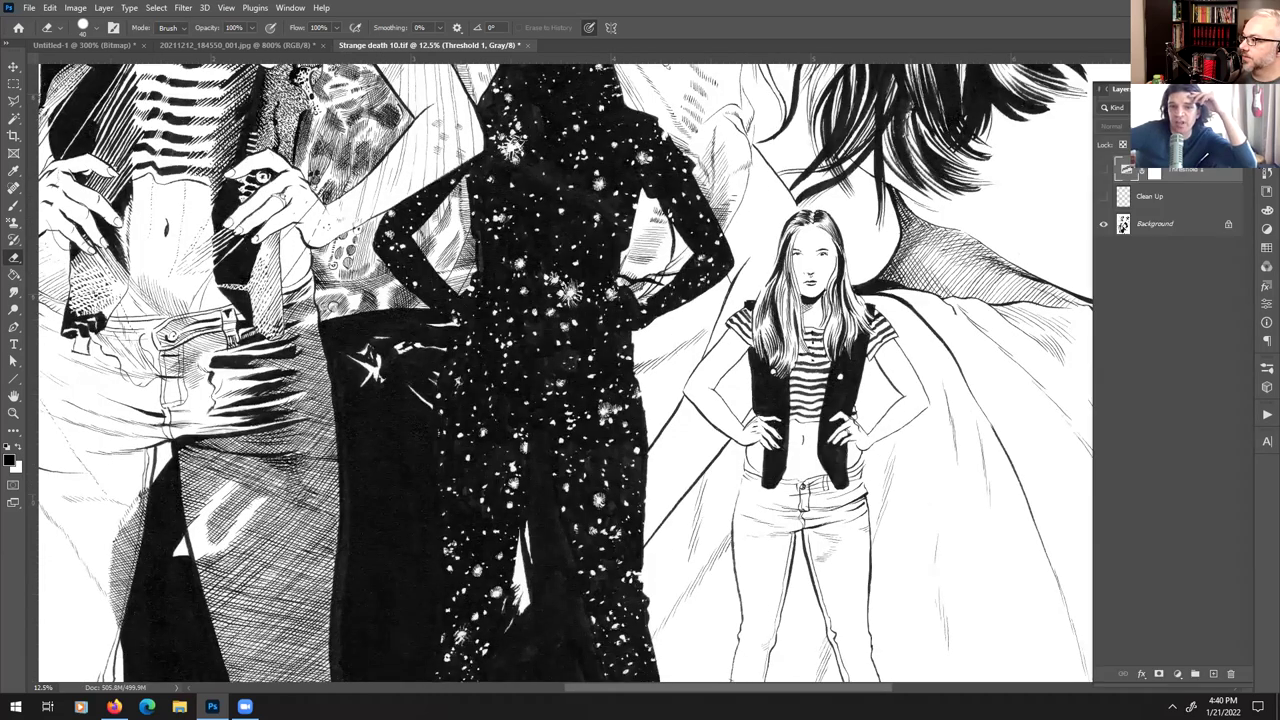
pyautogui.click(1105, 172)
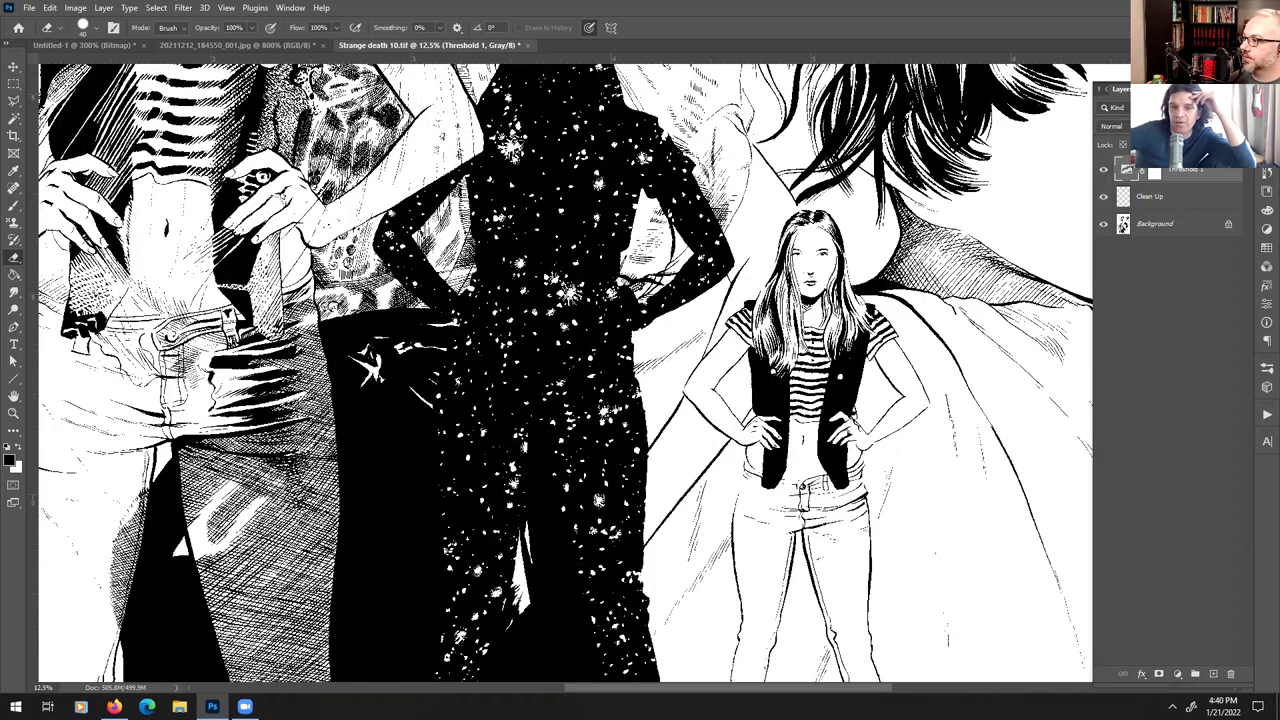
pyautogui.press('F7')
pyautogui.moveTo(848, 222); pyautogui.dragTo(911, 457)
pyautogui.moveTo(754, 279); pyautogui.dragTo(813, 506)
pyautogui.moveTo(811, 253); pyautogui.dragTo(809, 434)
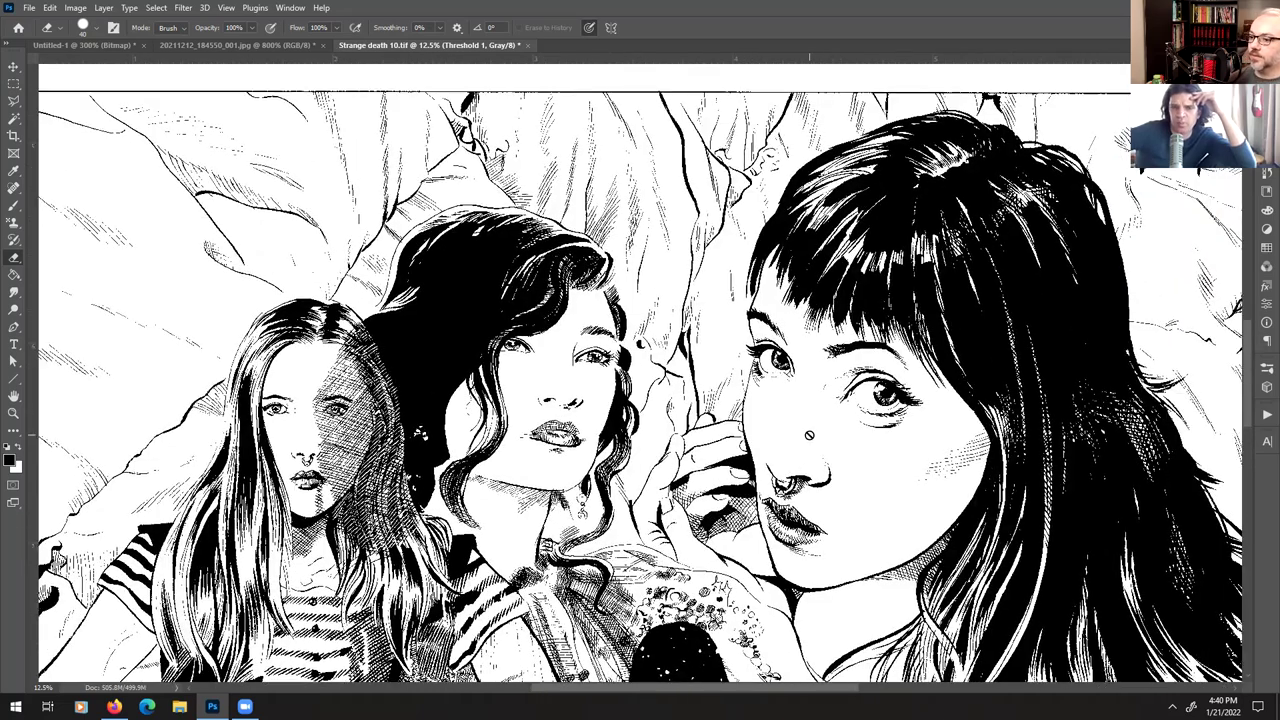
# - Examine the thresholded page from full view up to 25%, following the hair and face hatching of the women in the large panel
pyautogui.hotkey('ctrl', '-')
pyautogui.scroll(-5, 813, 443)
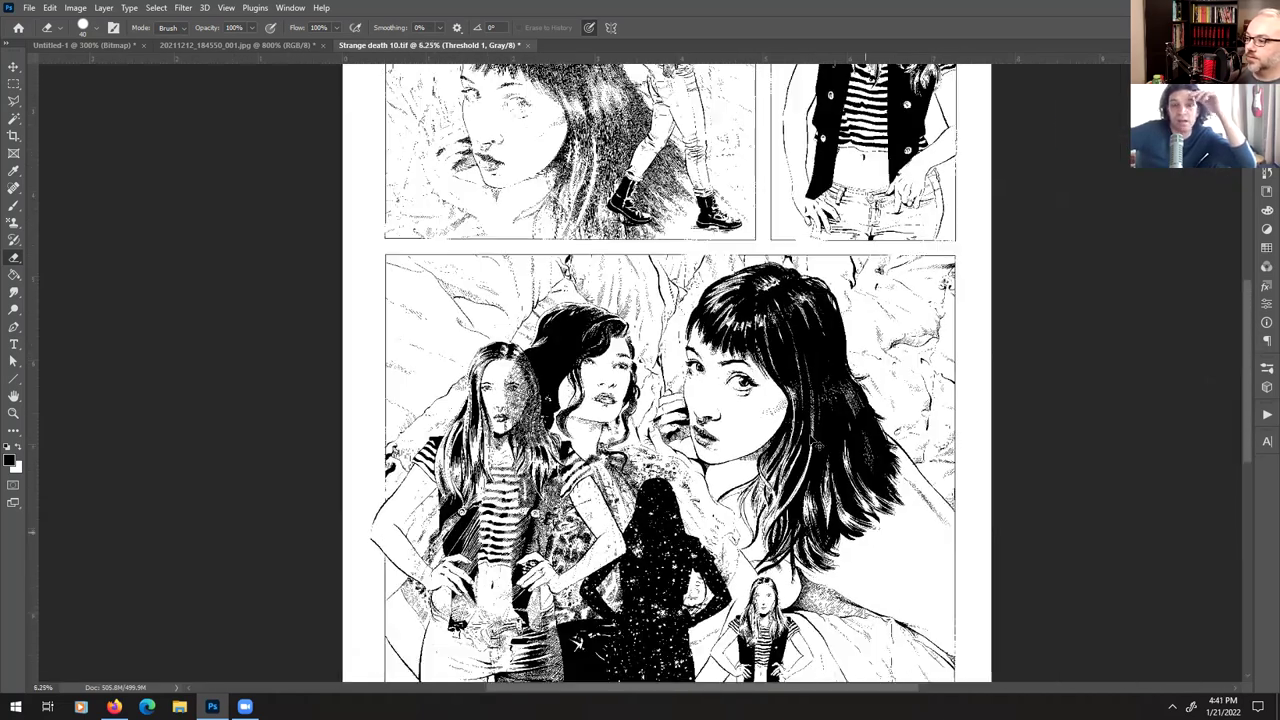
pyautogui.scroll(-2, 813, 440)
pyautogui.scroll(4, 813, 440)
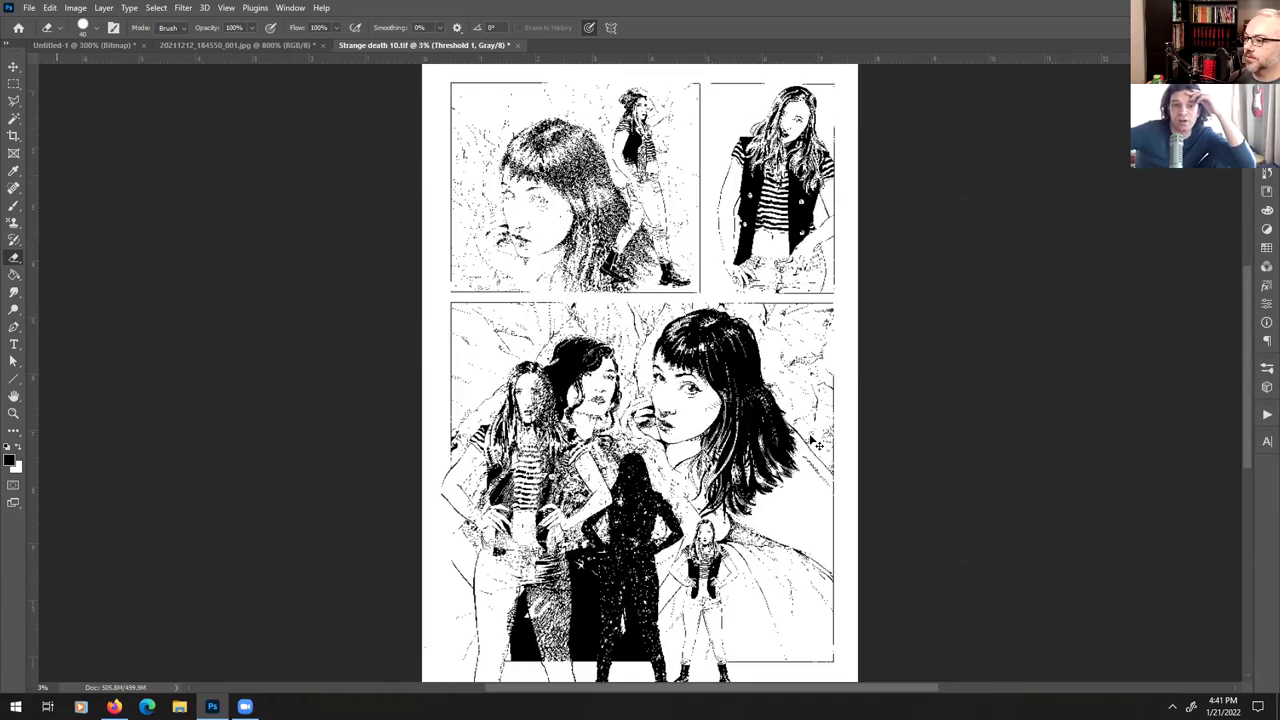
pyautogui.scroll(4, 814, 441)
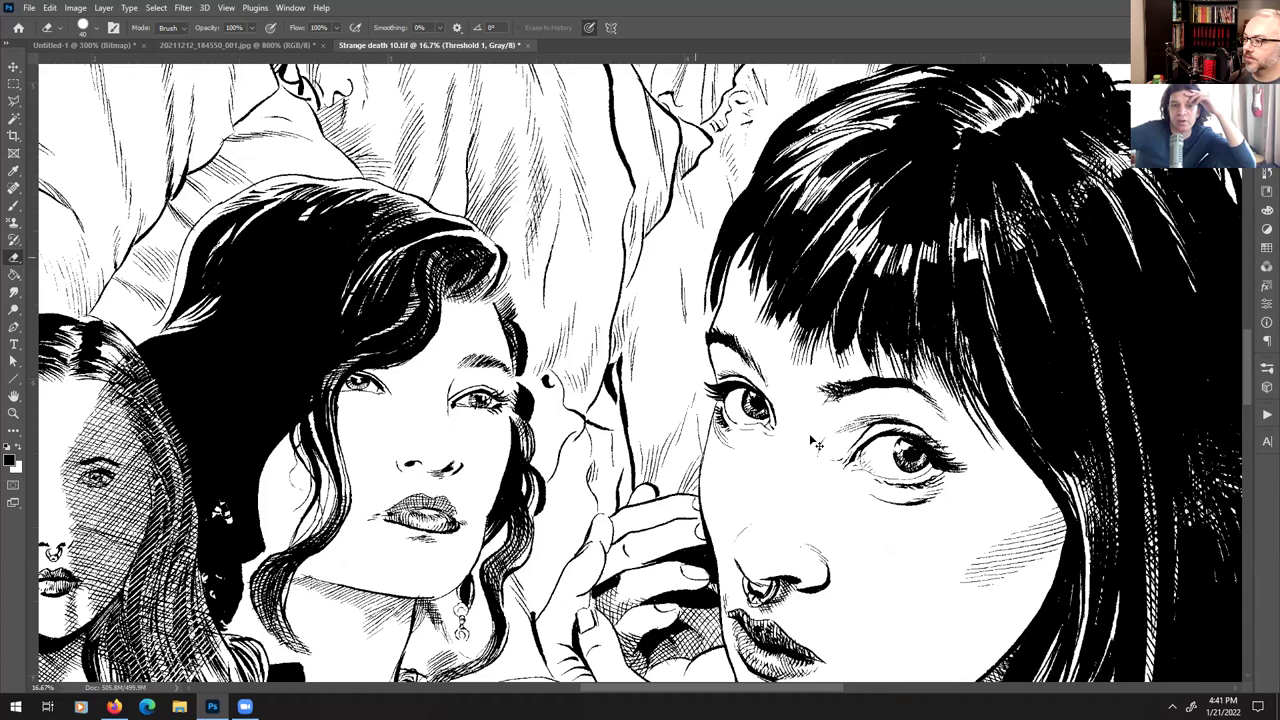
pyautogui.scroll(1, 605, 429)
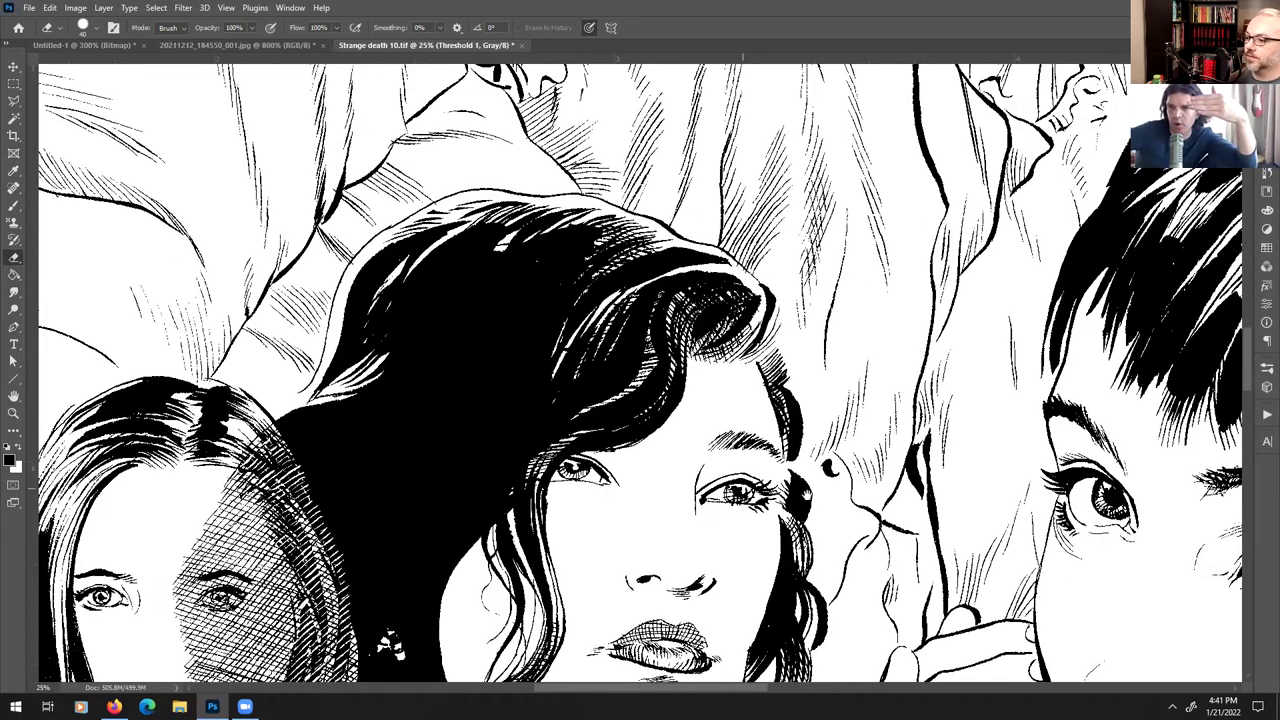
pyautogui.moveTo(428, 396); pyautogui.dragTo(808, 496)
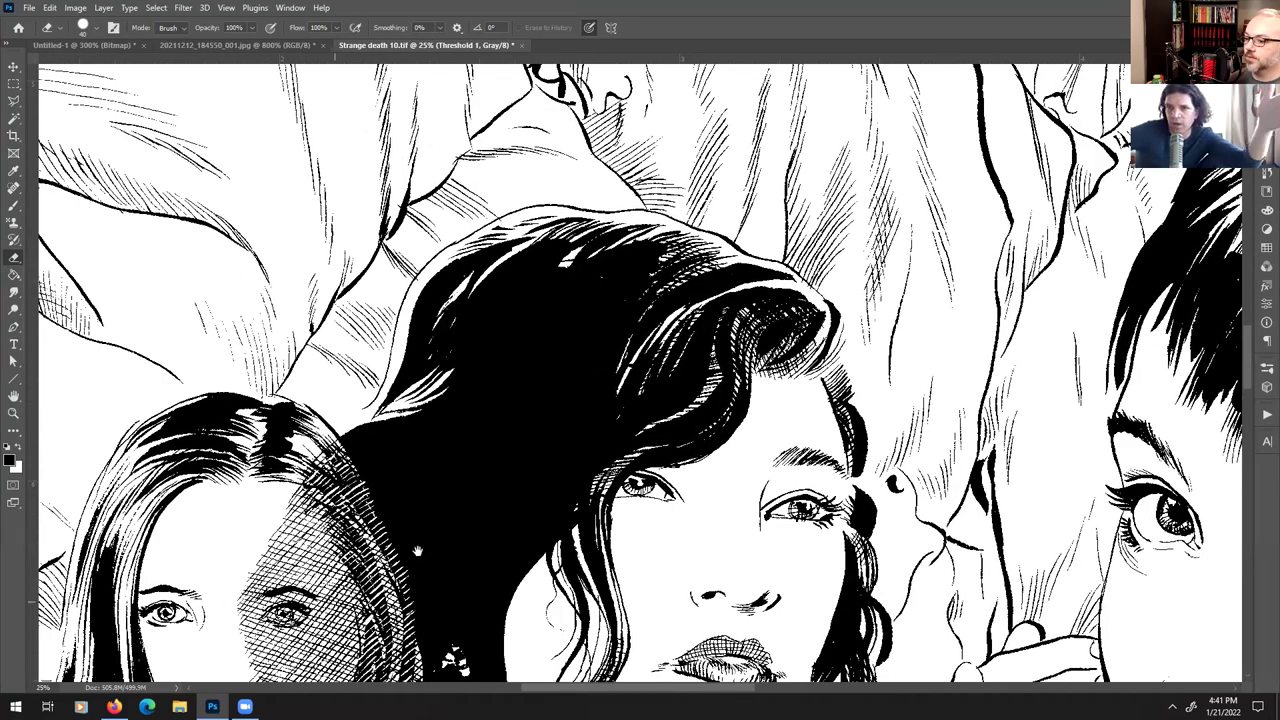
pyautogui.moveTo(418, 550); pyautogui.dragTo(733, 323)
pyautogui.moveTo(567, 534); pyautogui.dragTo(701, 352)
pyautogui.moveTo(698, 581); pyautogui.dragTo(645, 514)
pyautogui.moveTo(793, 126); pyautogui.dragTo(747, 93)
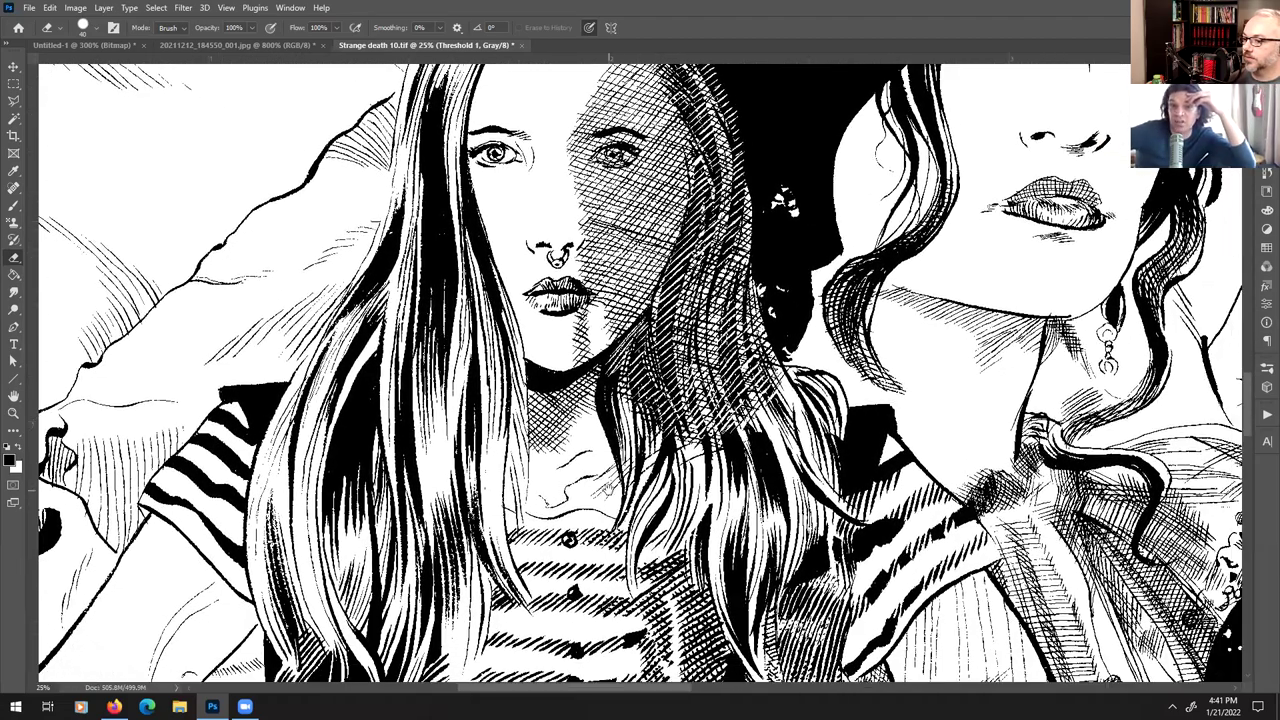
# - Inspect the thresholded cross-hatching on the striped top and jeans and the starry silhouette at 25%
pyautogui.moveTo(579, 602); pyautogui.dragTo(496, 386)
pyautogui.moveTo(679, 601); pyautogui.dragTo(558, 372)
pyautogui.moveTo(658, 569); pyautogui.dragTo(652, 554)
pyautogui.moveTo(707, 636); pyautogui.dragTo(652, 320)
pyautogui.moveTo(720, 607); pyautogui.dragTo(672, 395)
pyautogui.moveTo(673, 622); pyautogui.dragTo(718, 336)
pyautogui.moveTo(689, 597); pyautogui.dragTo(886, 656)
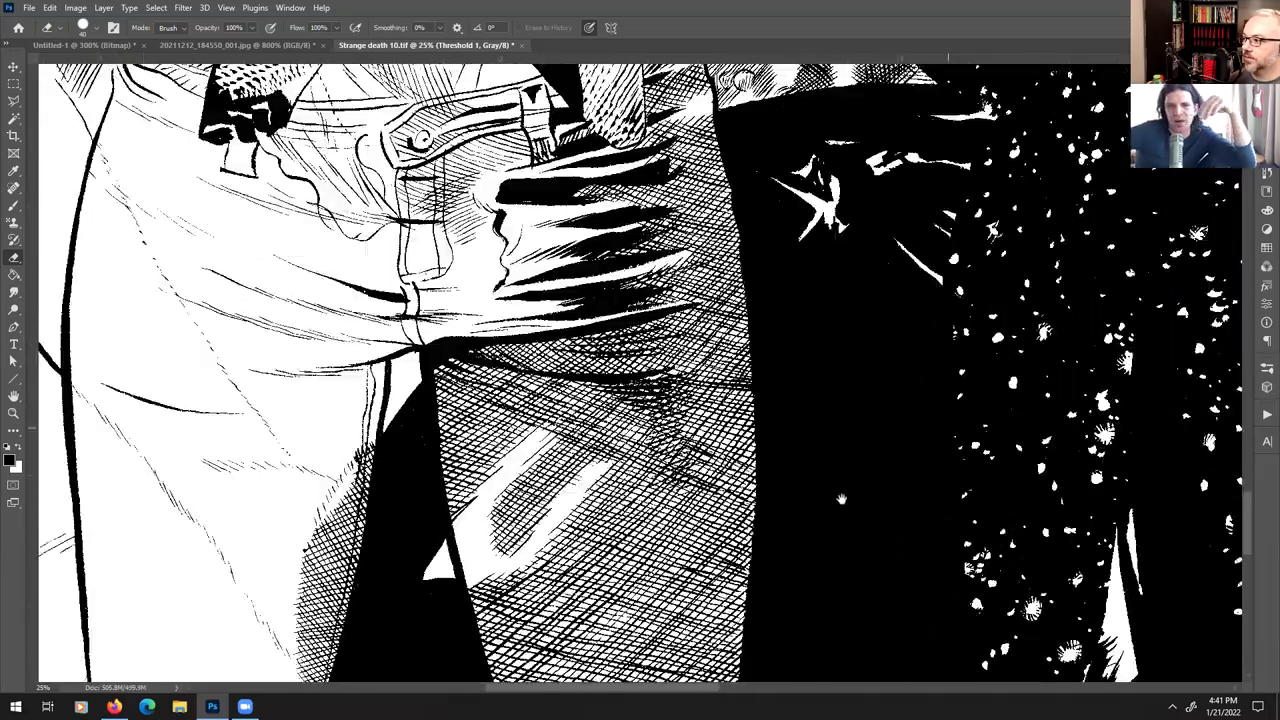
pyautogui.moveTo(842, 499); pyautogui.dragTo(639, 634)
pyautogui.moveTo(925, 352); pyautogui.dragTo(609, 349)
# - Hide the Threshold layer and examine the solid black ink around the starry silhouette's legs at 66.7%
pyautogui.press('F7')
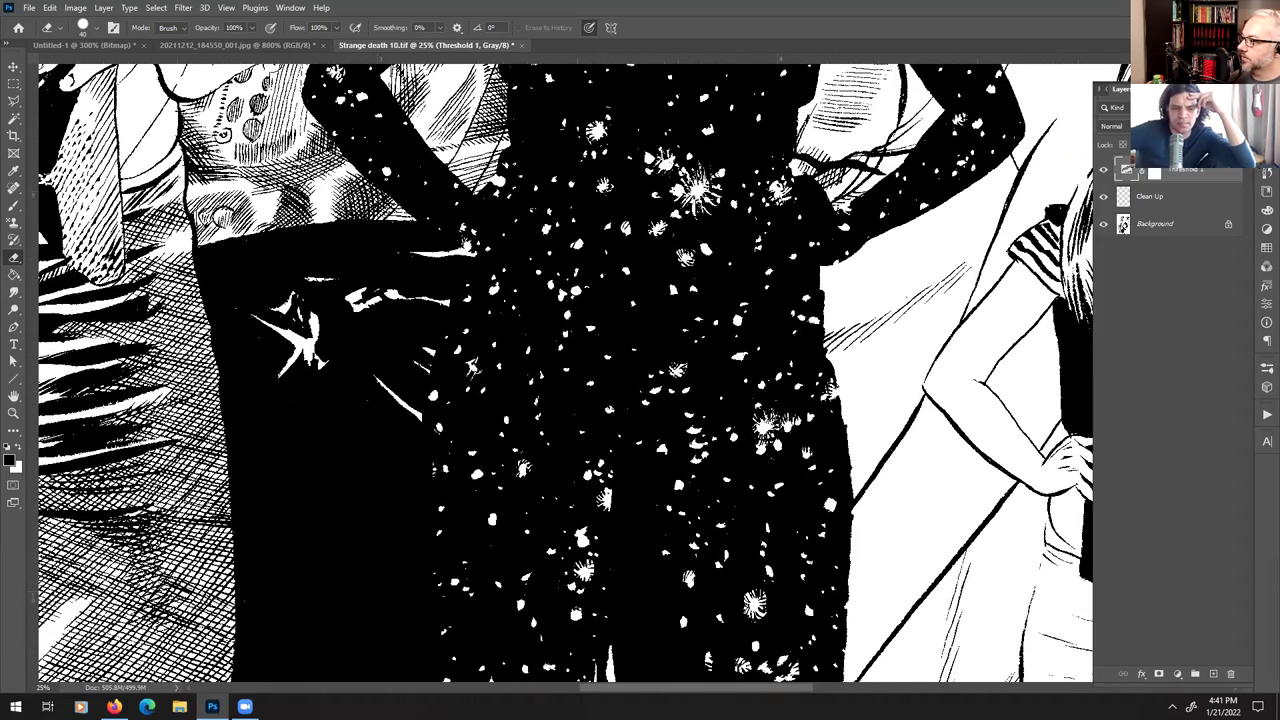
pyautogui.click(1106, 171)
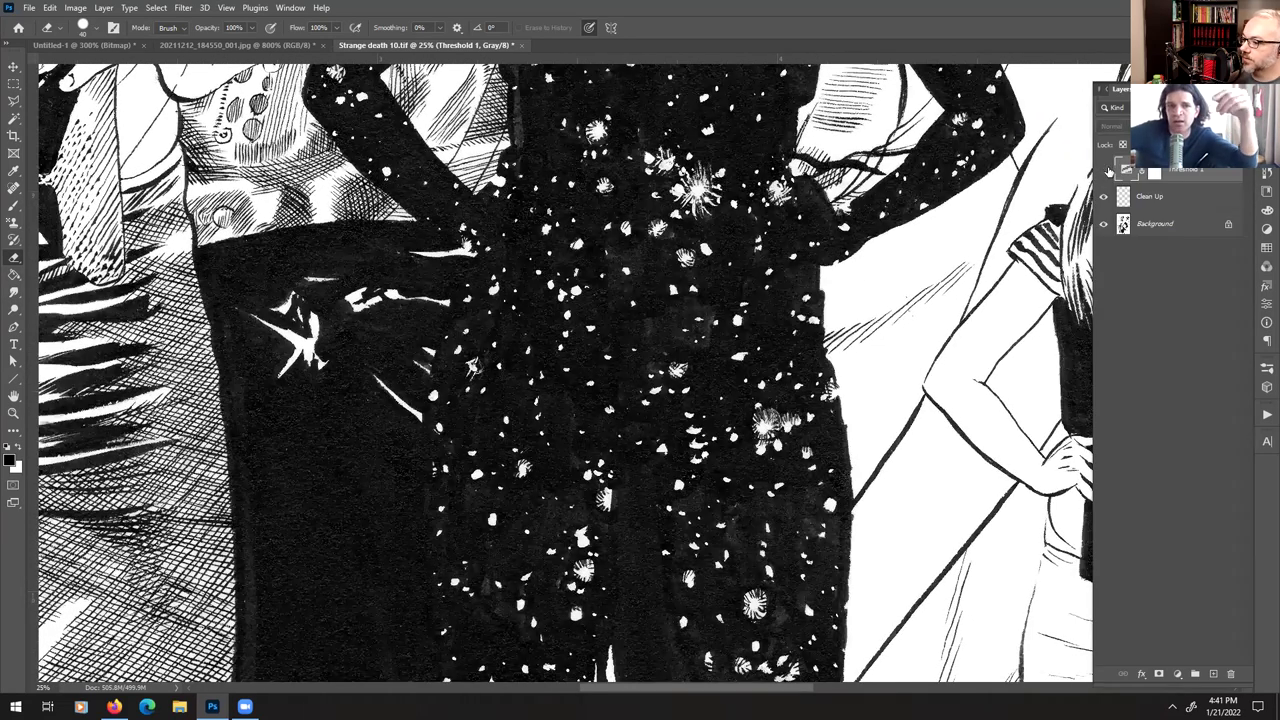
pyautogui.moveTo(714, 547)
pyautogui.mouseDown()
pyautogui.moveTo(698, 512)
pyautogui.moveTo(663, 225)
pyautogui.moveTo(717, 548)
pyautogui.mouseUp()
pyautogui.moveTo(476, 521); pyautogui.dragTo(471, 426)
pyautogui.moveTo(408, 518); pyautogui.dragTo(458, 392)
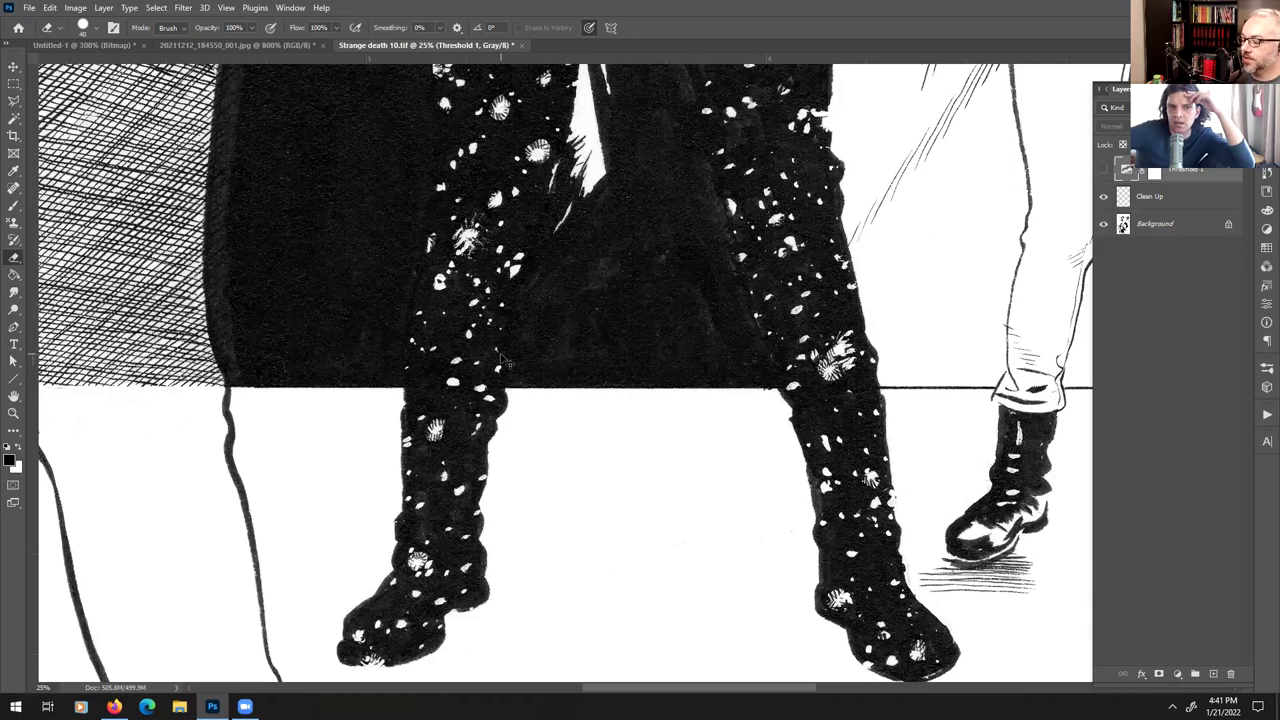
pyautogui.scroll(3, 505, 362)
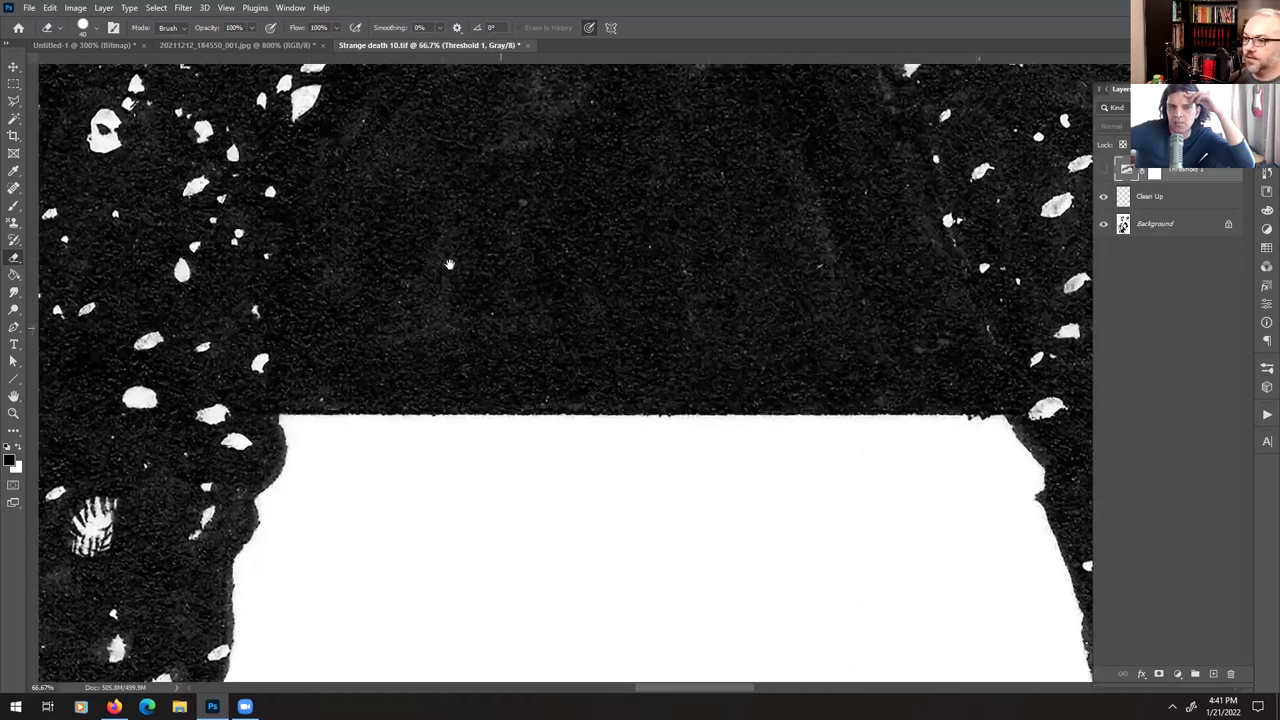
pyautogui.moveTo(313, 240); pyautogui.dragTo(490, 449)
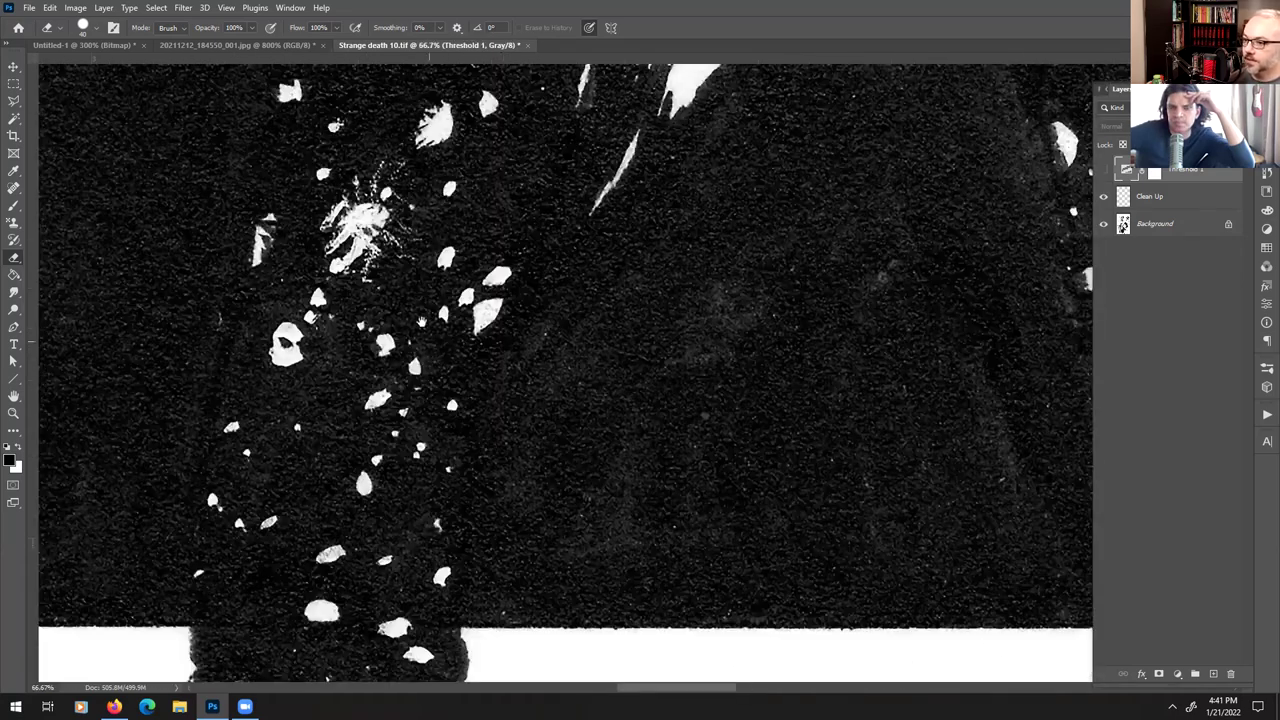
pyautogui.moveTo(424, 322); pyautogui.dragTo(473, 388)
pyautogui.moveTo(490, 472); pyautogui.dragTo(593, 719)
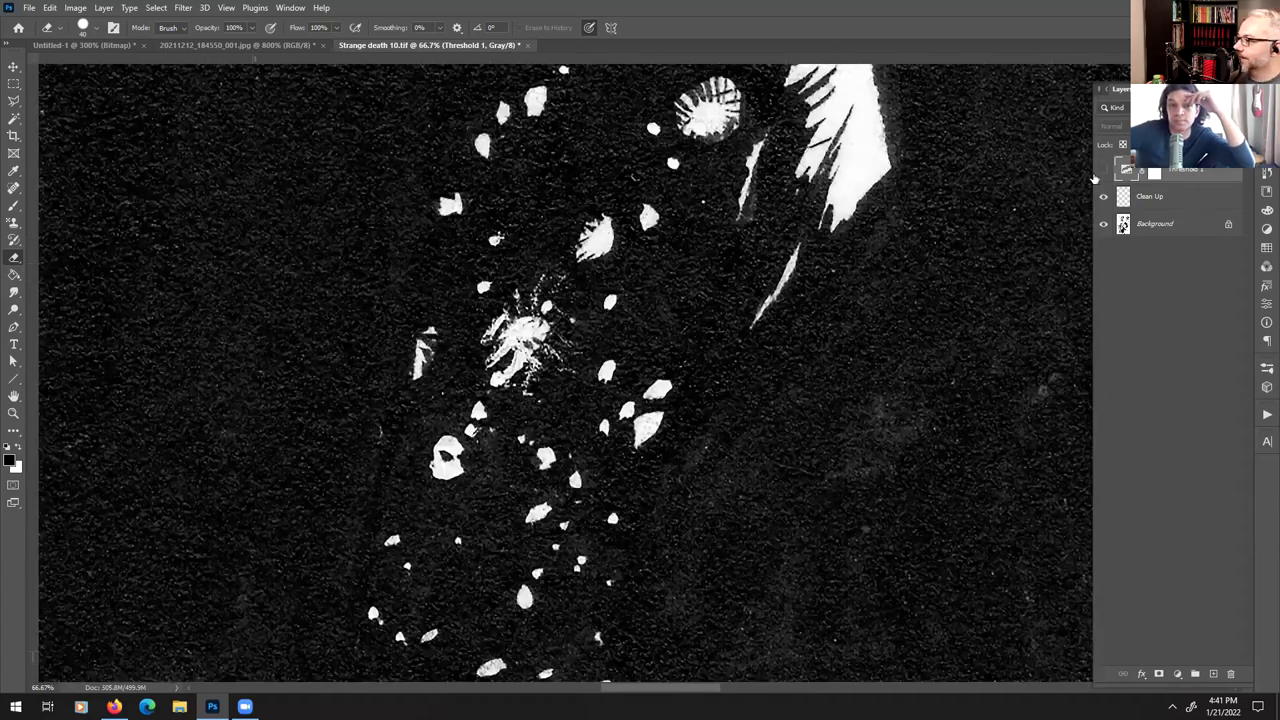
# - Toggle the Threshold layer's visibility to compare the black ink texture around the silhouette's leg stars, leaving the layer hidden
pyautogui.click(1104, 172)
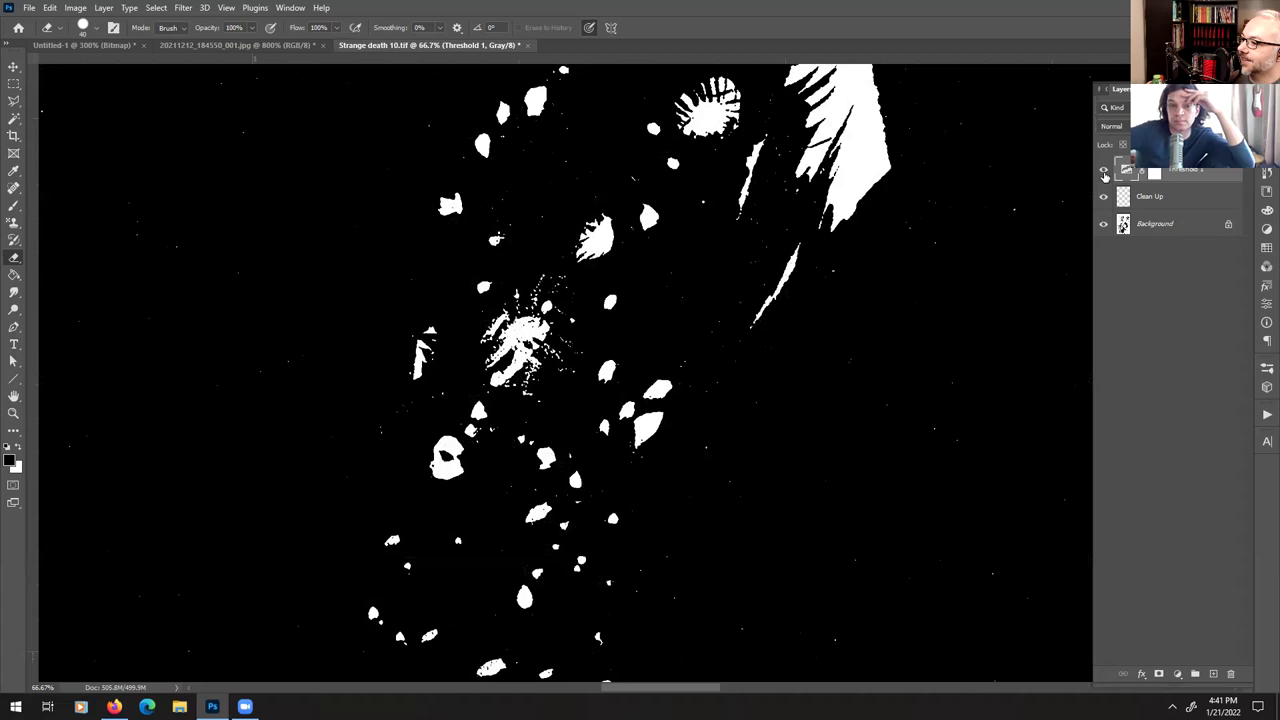
pyautogui.click(1104, 172)
pyautogui.click(1104, 172)
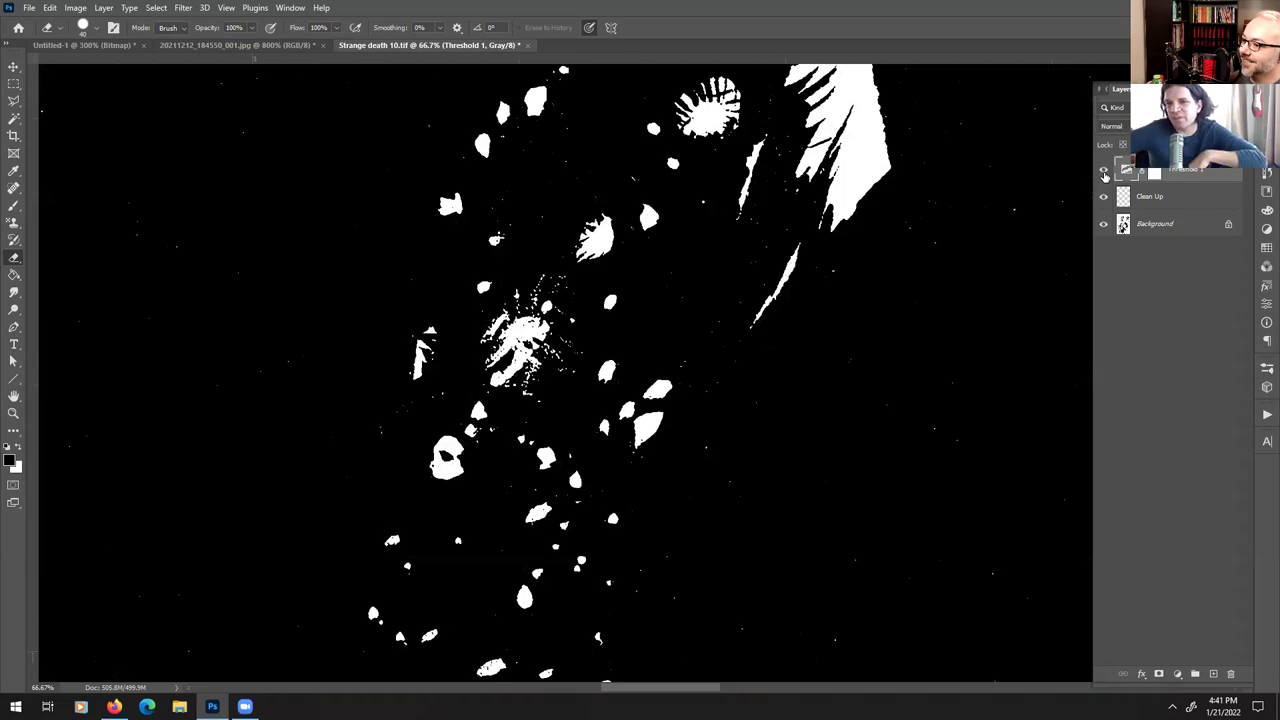
pyautogui.click(1104, 172)
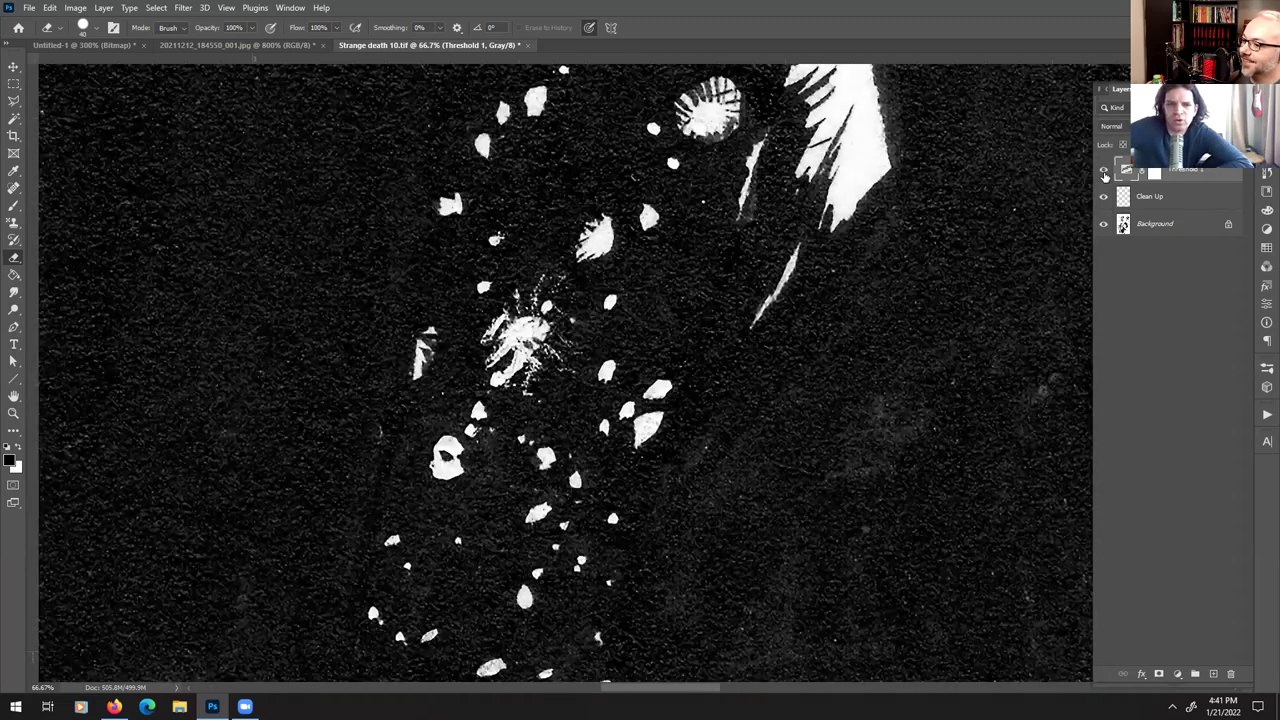
pyautogui.click(1104, 172)
pyautogui.click(1104, 172)
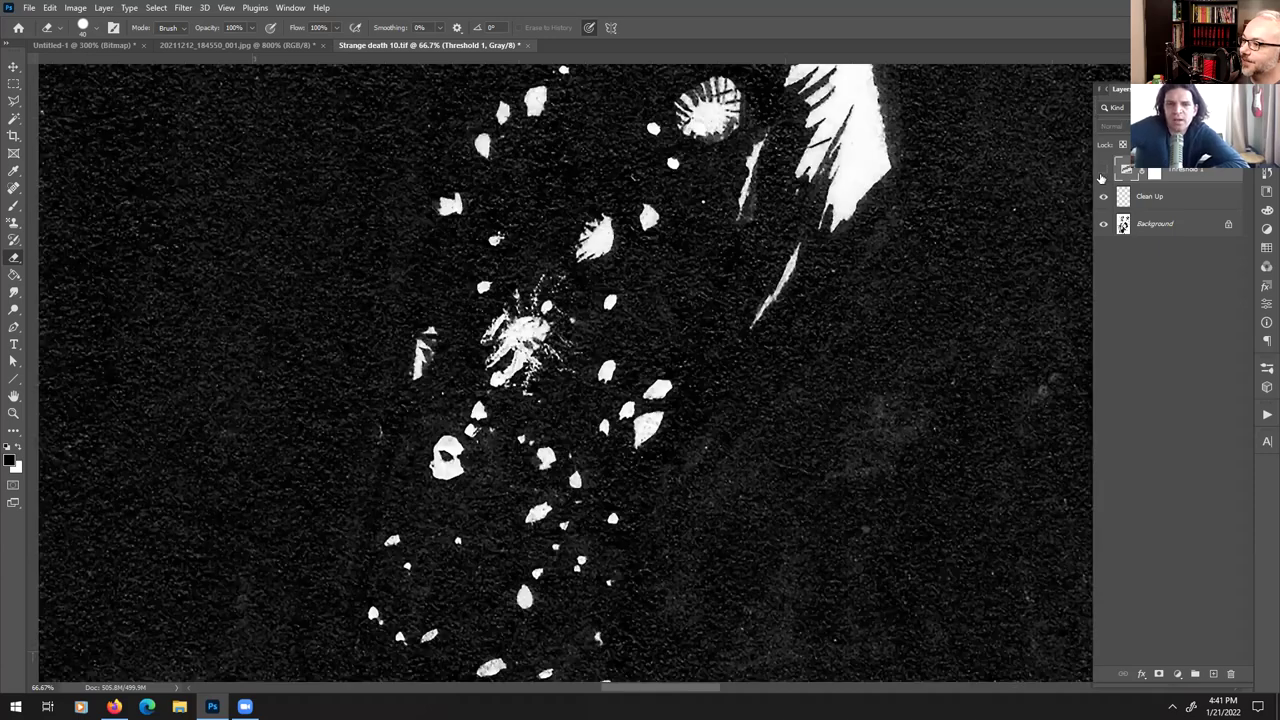
# - Compare the silhouette's upper starry area beside the white fold highlights with and without the Threshold layer, leaving it hidden
pyautogui.moveTo(884, 143); pyautogui.dragTo(756, 496)
pyautogui.moveTo(834, 158); pyautogui.dragTo(792, 441)
pyautogui.moveTo(800, 200); pyautogui.dragTo(725, 438)
pyautogui.moveTo(908, 134); pyautogui.dragTo(991, 328)
pyautogui.moveTo(400, 311); pyautogui.dragTo(535, 338)
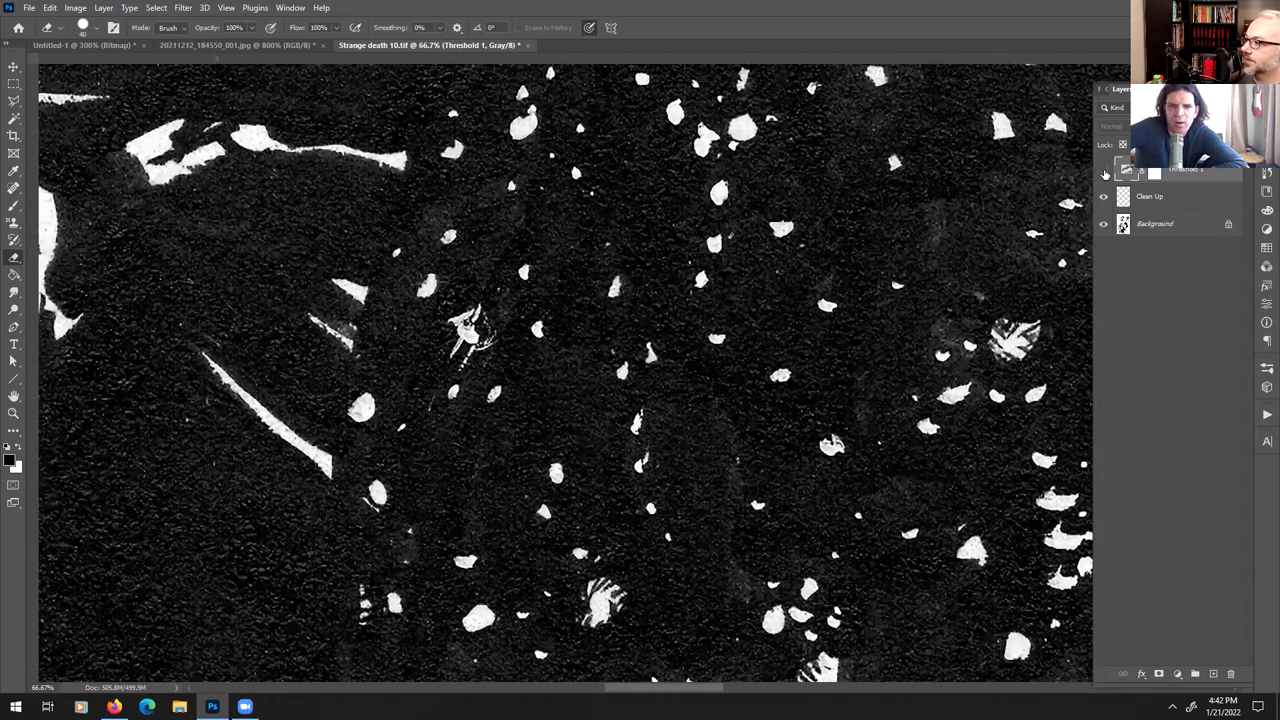
pyautogui.click(1104, 171)
pyautogui.click(1105, 173)
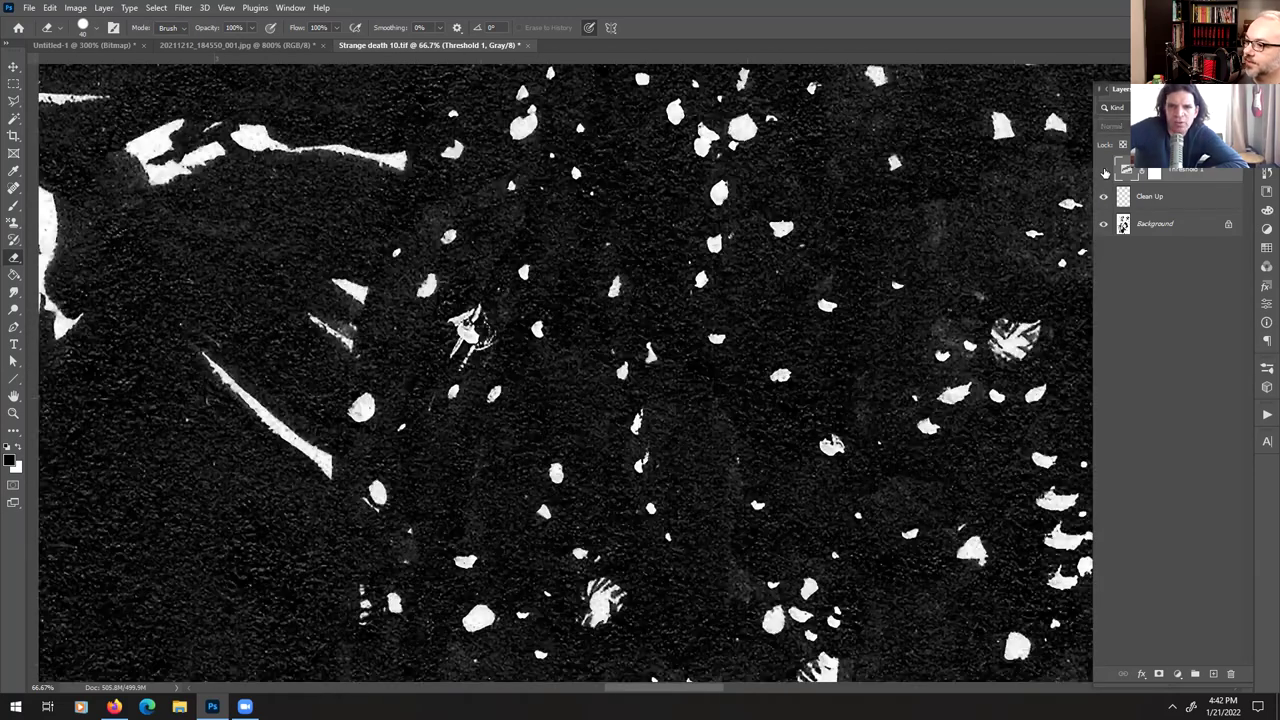
pyautogui.click(1104, 172)
pyautogui.click(1105, 173)
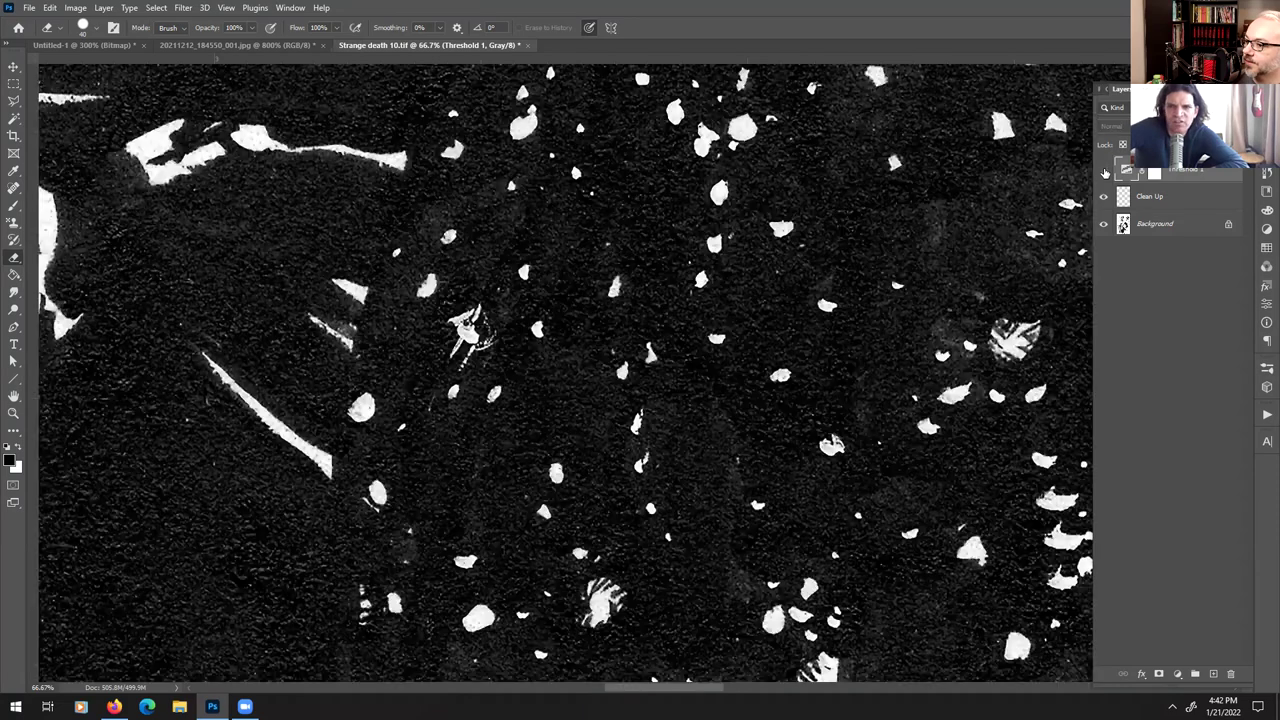
# - View the large panel's faces at 8.33% with the Threshold layer hidden and display the layer list
pyautogui.press('F7')
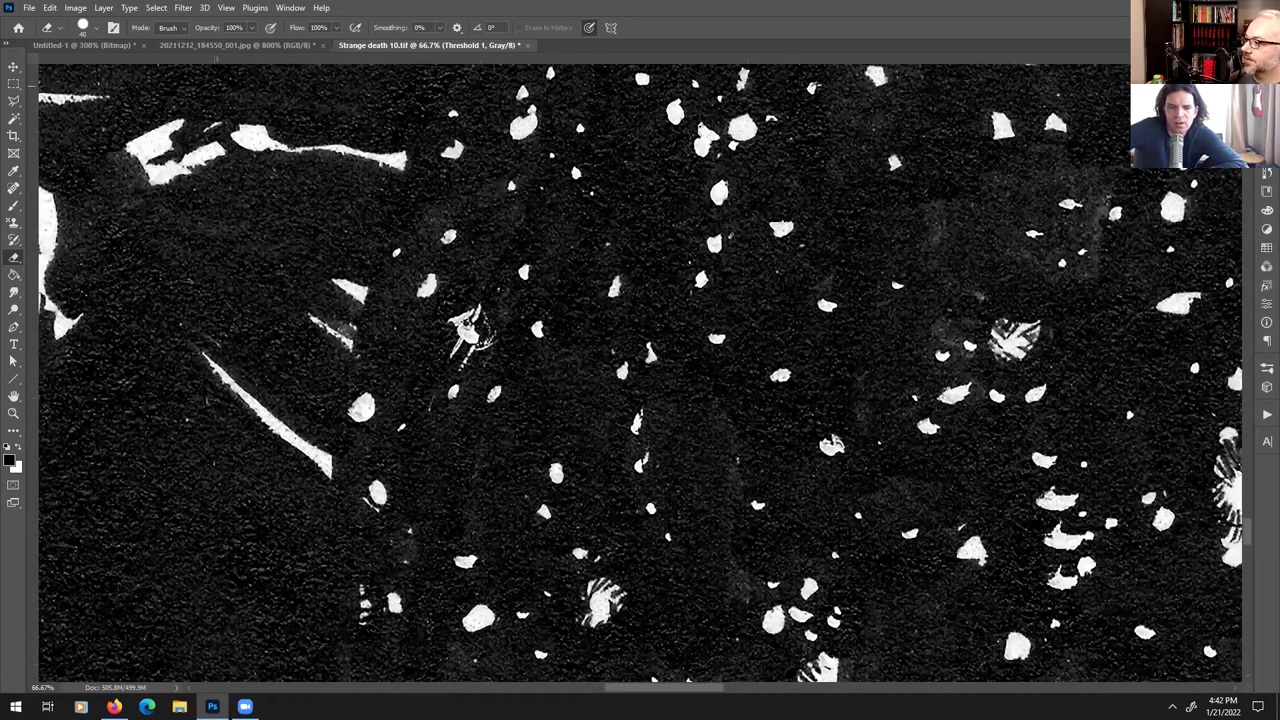
pyautogui.hotkey('ctrl', '-')
pyautogui.hotkey('ctrl', '-')
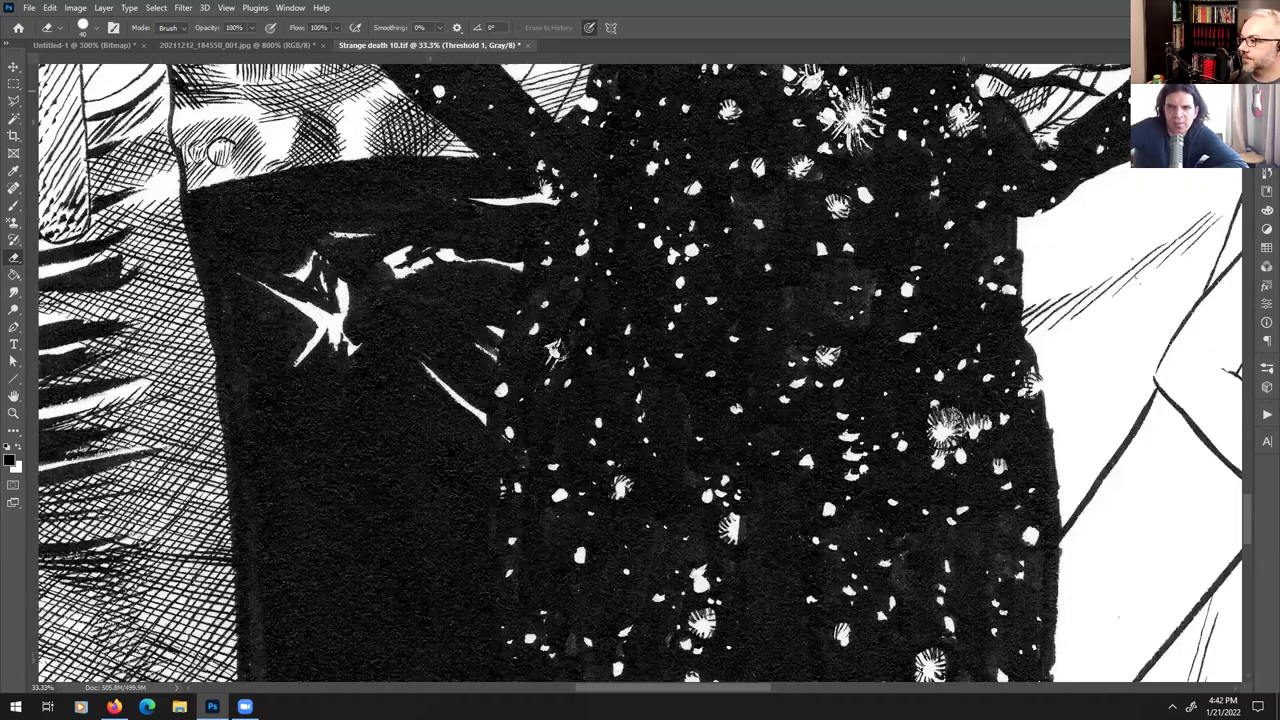
pyautogui.hotkey('ctrl', '-')
pyautogui.hotkey('ctrl', '-')
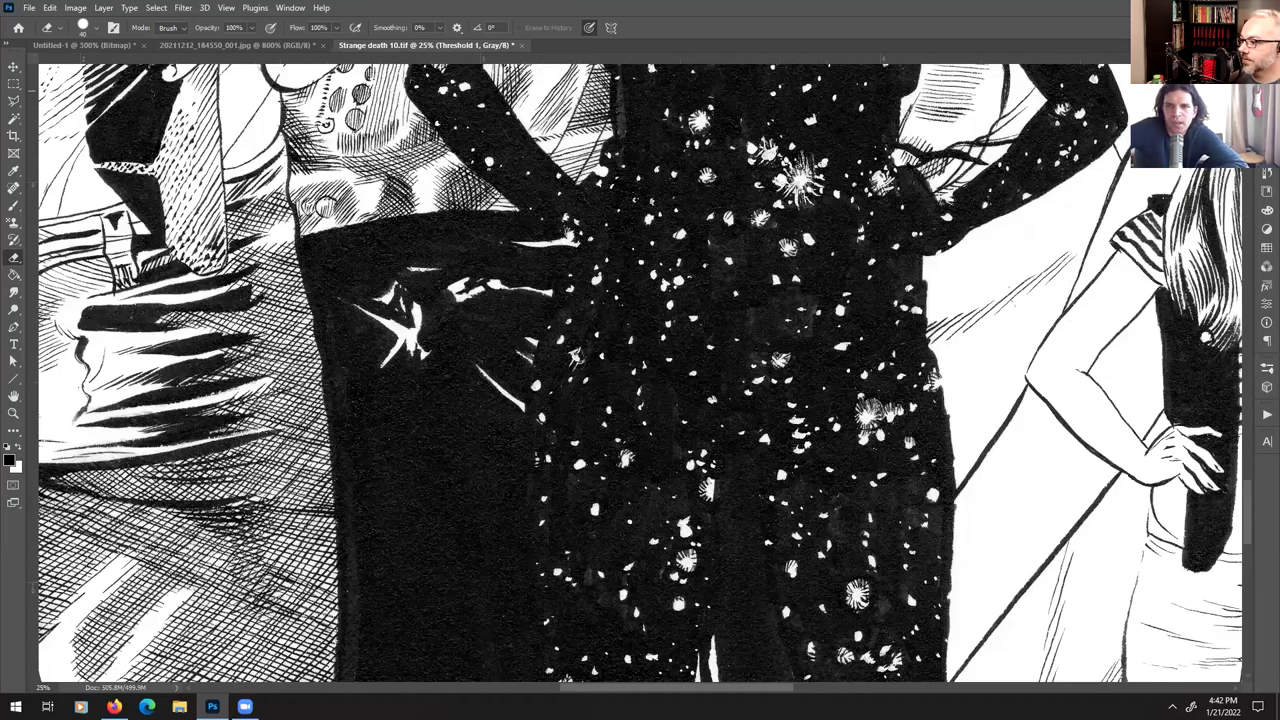
pyautogui.hotkey('ctrl', '-')
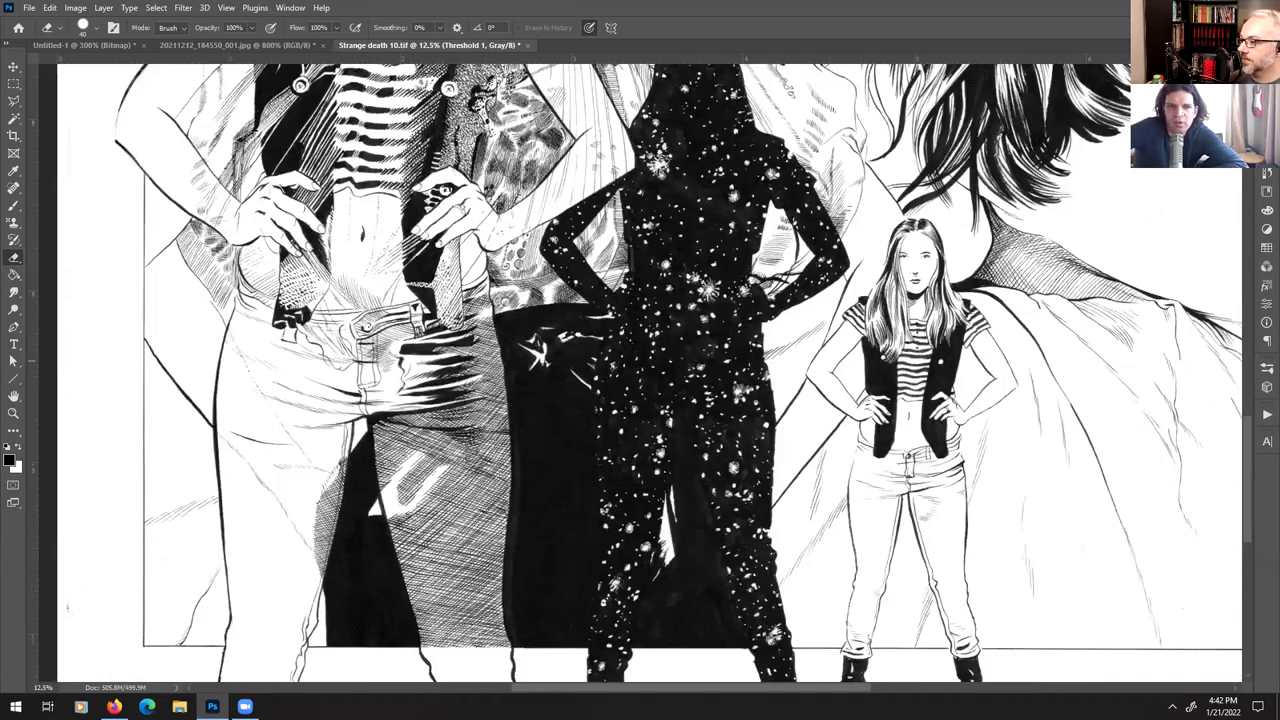
pyautogui.hotkey('ctrl', '-')
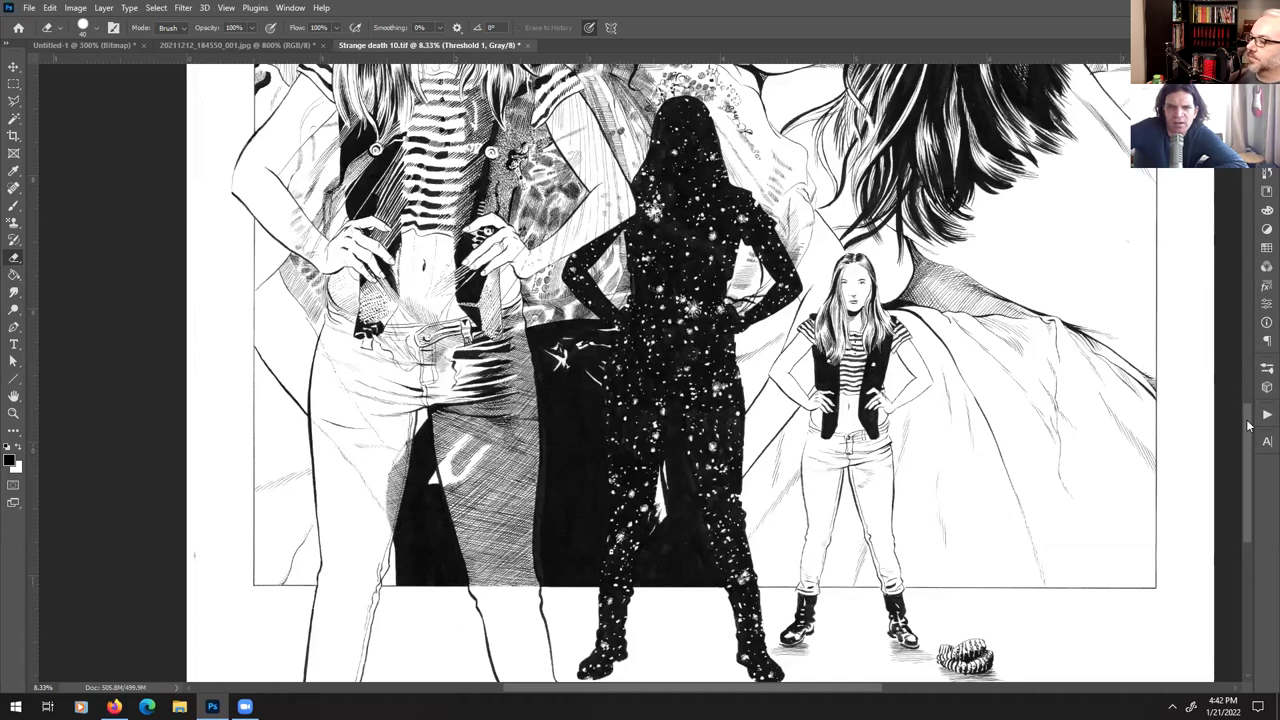
pyautogui.moveTo(1248, 425); pyautogui.dragTo(1243, 351)
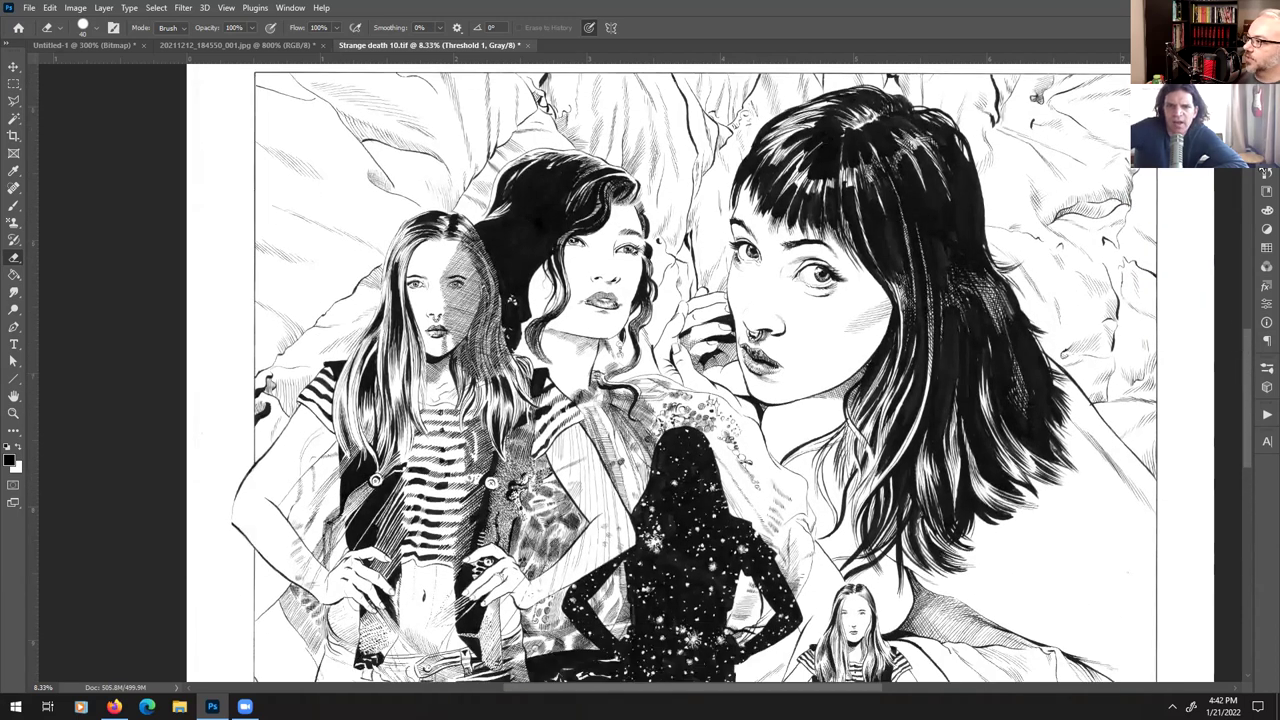
pyautogui.press('F7')
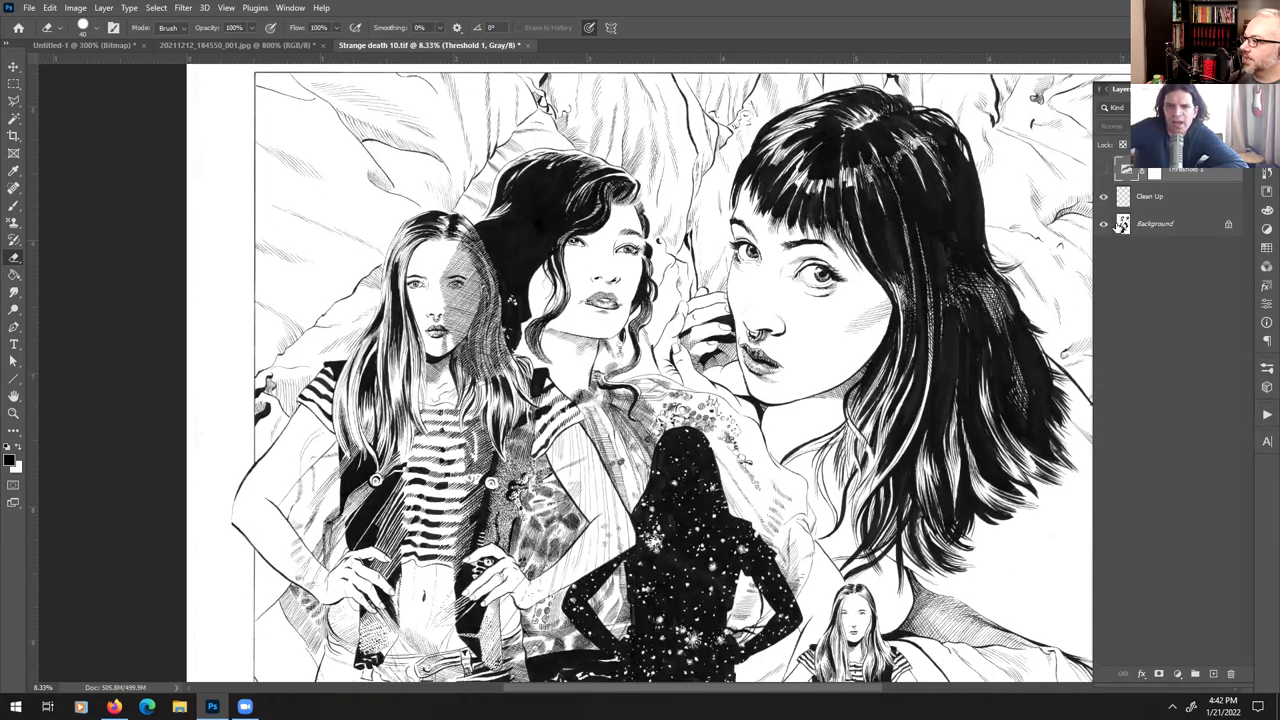
# - Compare the large panel's faces at 8.33% with and without the Threshold layer, leaving the layer hidden
pyautogui.click(1103, 173)
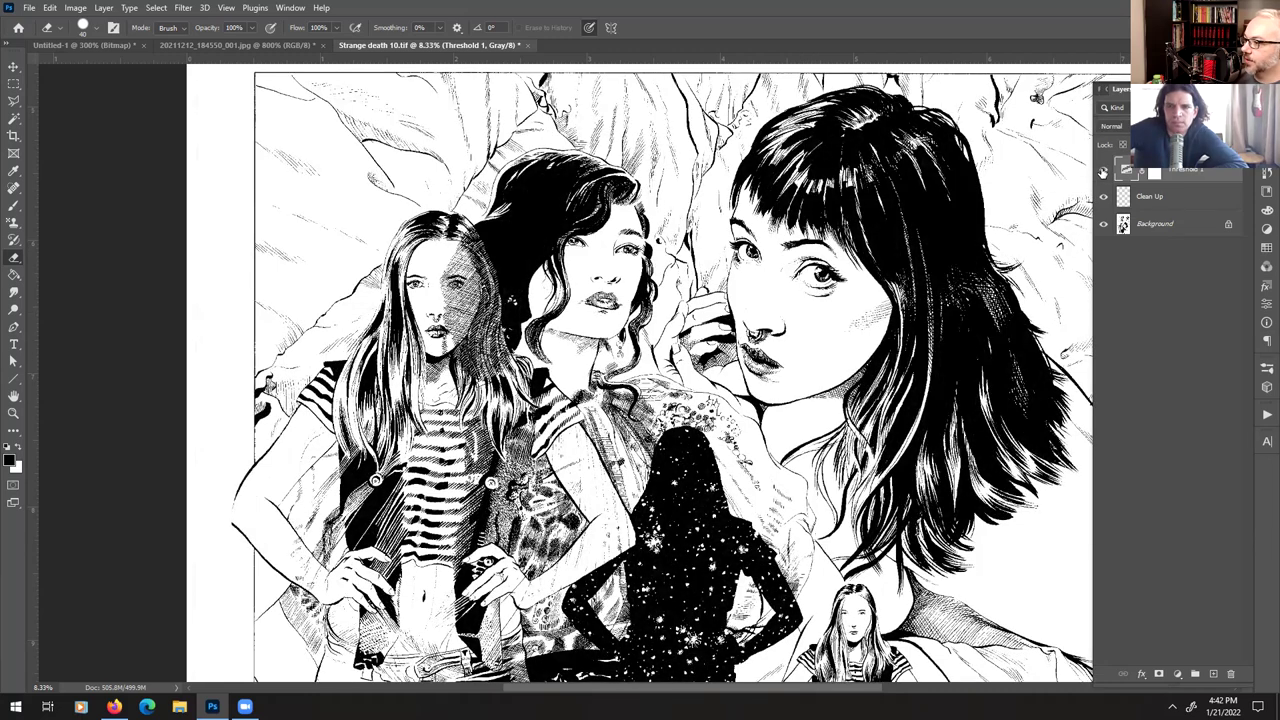
pyautogui.click(1103, 173)
pyautogui.click(1103, 173)
pyautogui.click(1103, 173)
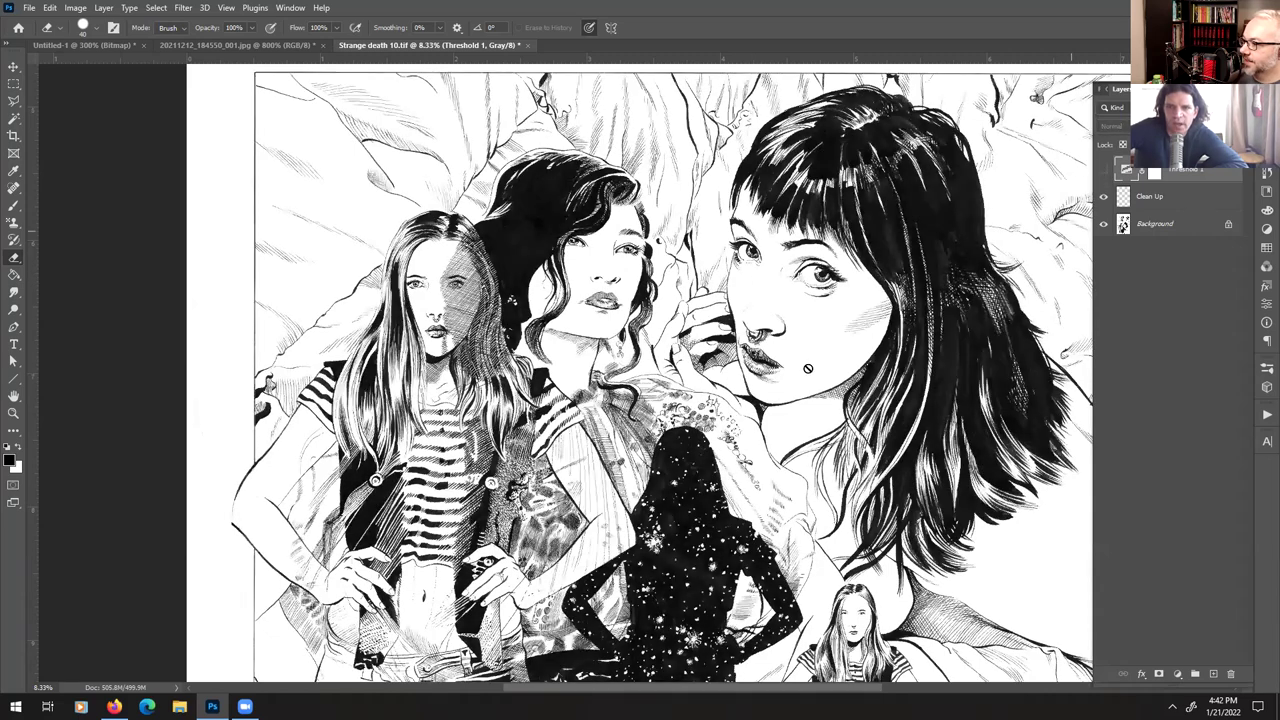
# - Compare the two women's faces in the large panel at 25% with and without the Threshold layer, leaving it hidden
pyautogui.hotkey('ctrl', '+')
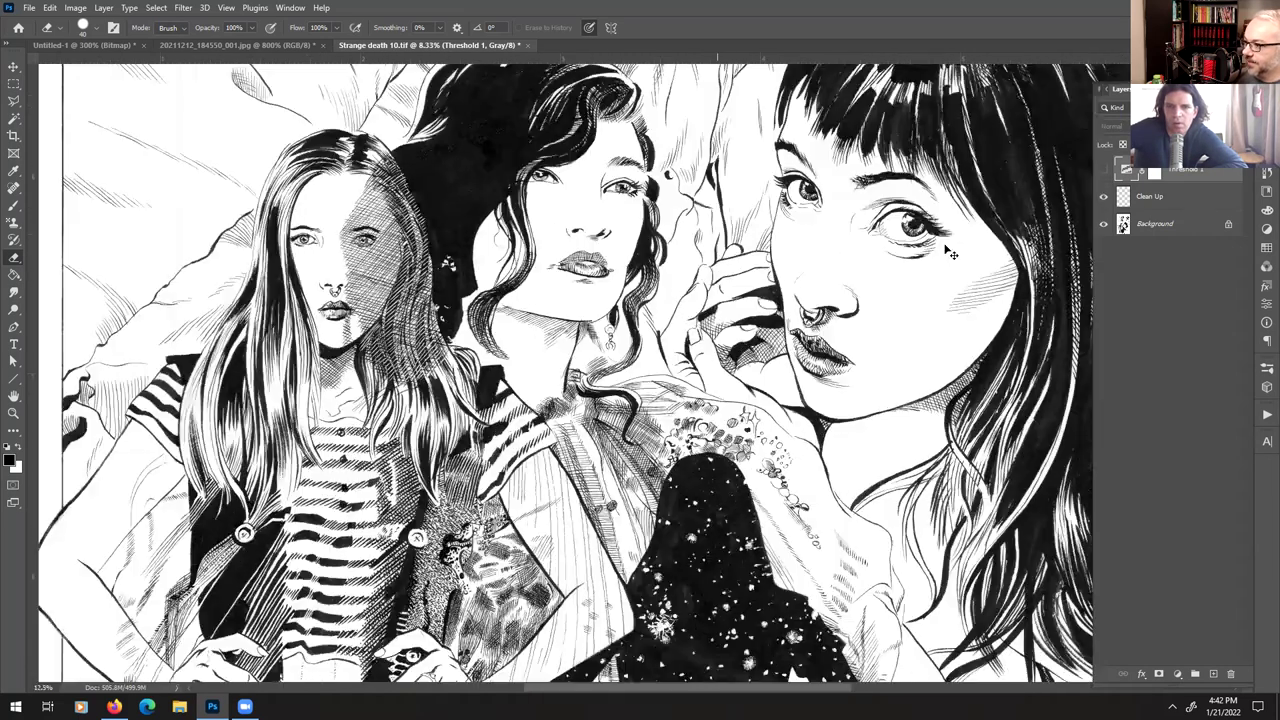
pyautogui.hotkey('ctrl', '+')
pyautogui.hotkey('ctrl', '+')
pyautogui.moveTo(937, 201); pyautogui.dragTo(735, 431)
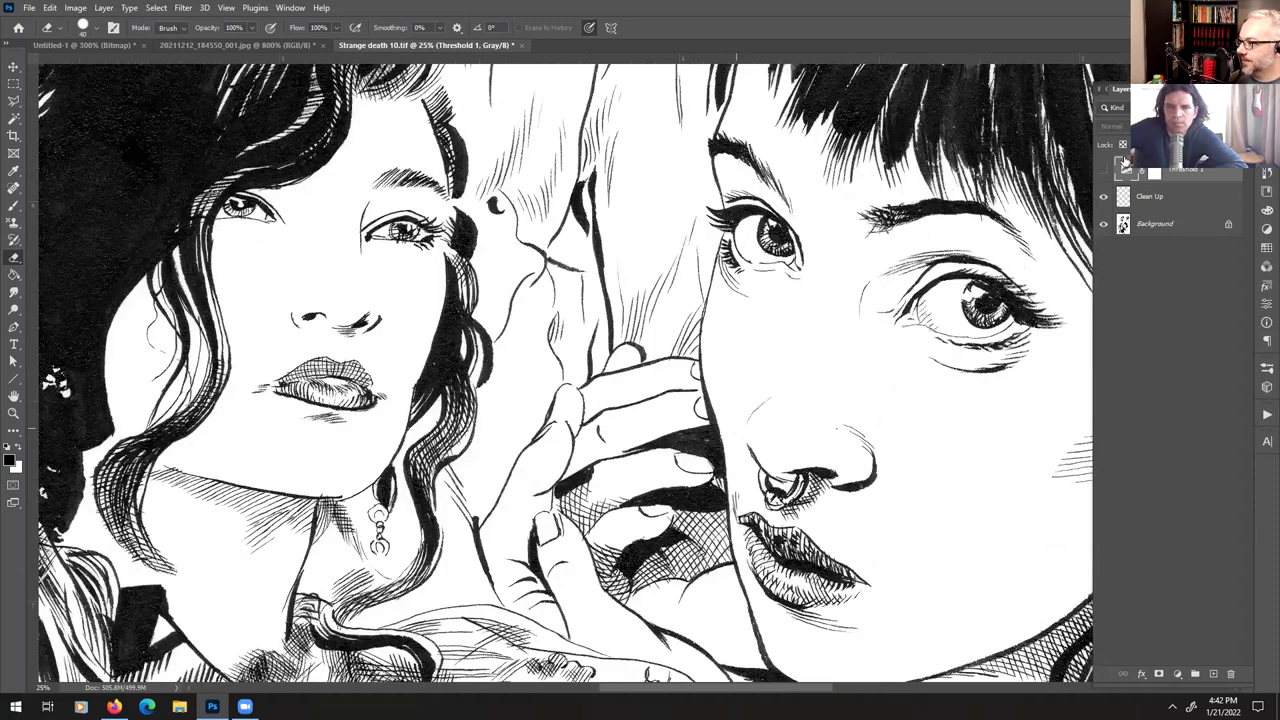
pyautogui.click(1104, 173)
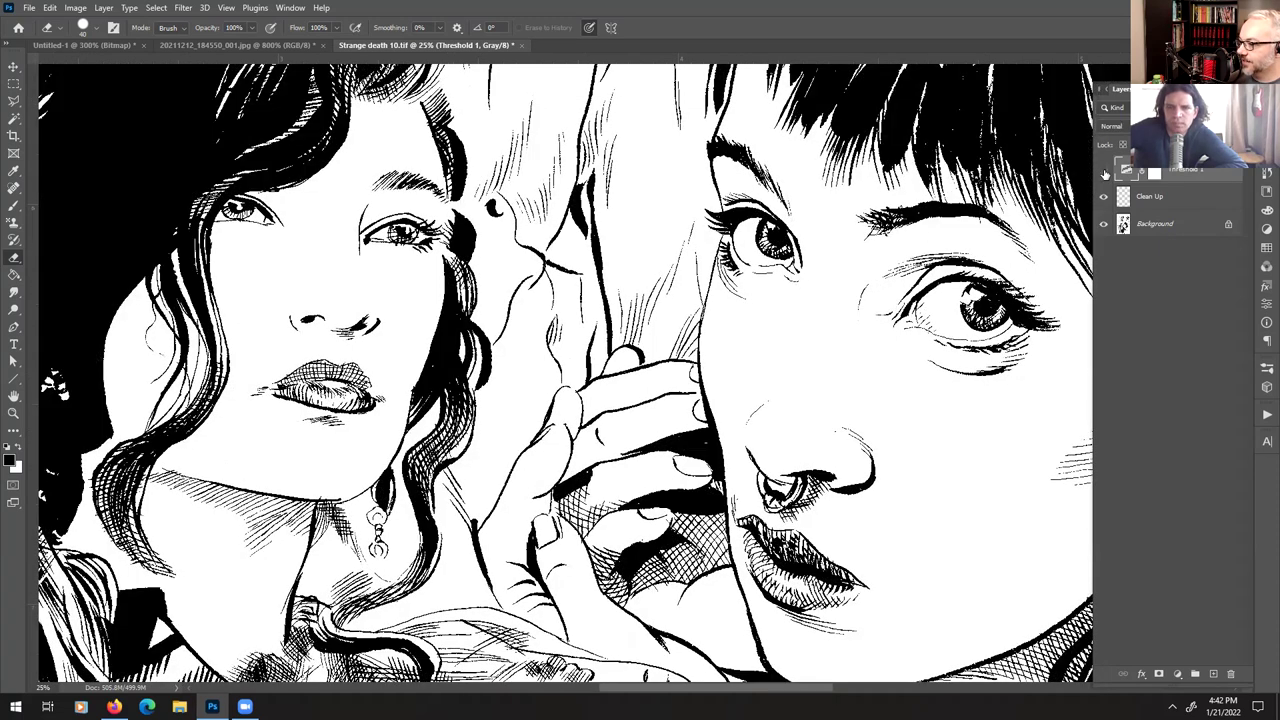
pyautogui.click(1104, 173)
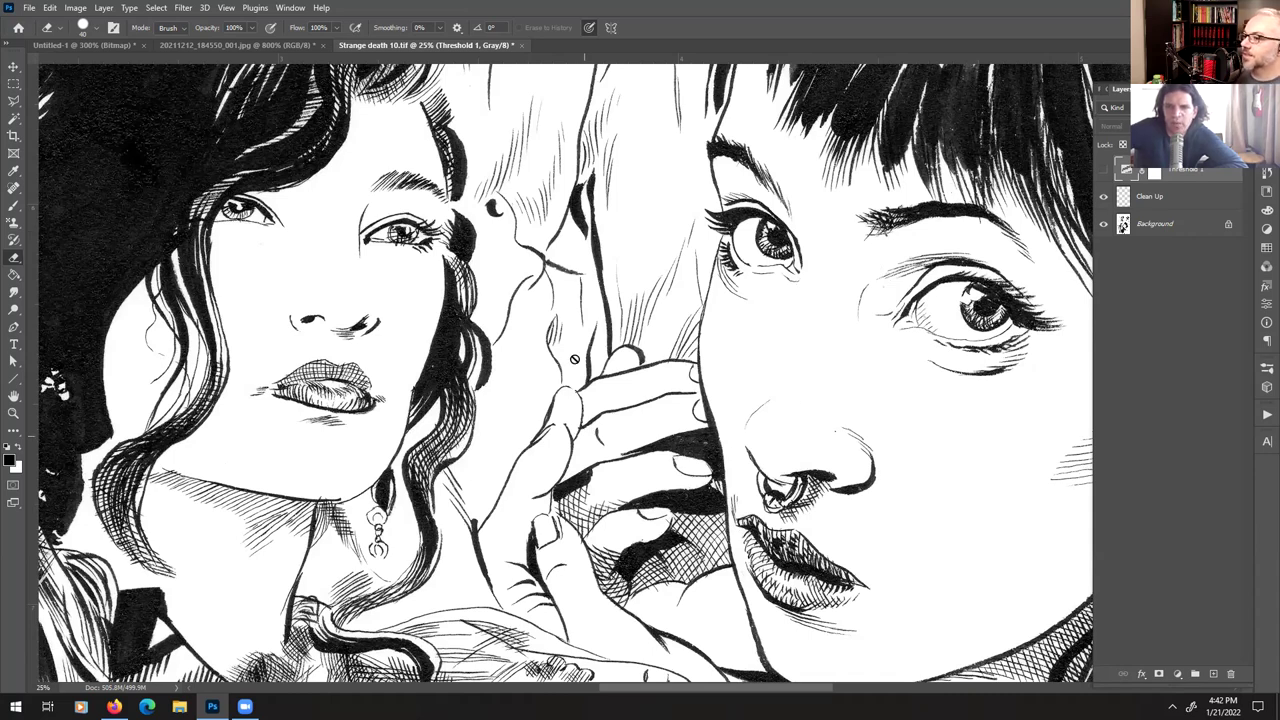
# - Compare the finely hatched face and hair in the first panel at 25% with and without the Threshold layer, leaving it hidden
pyautogui.scroll(2, 574, 265)
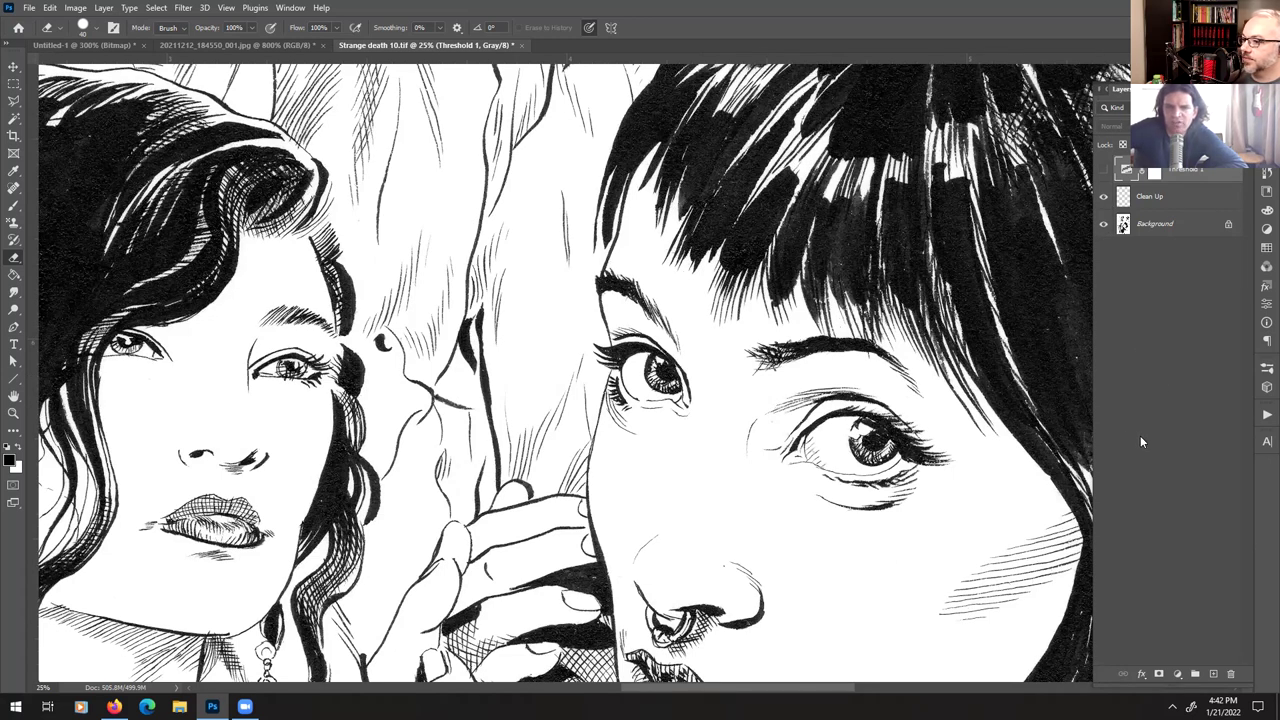
pyautogui.moveTo(382, 336); pyautogui.dragTo(539, 562)
pyautogui.moveTo(419, 214); pyautogui.dragTo(945, 418)
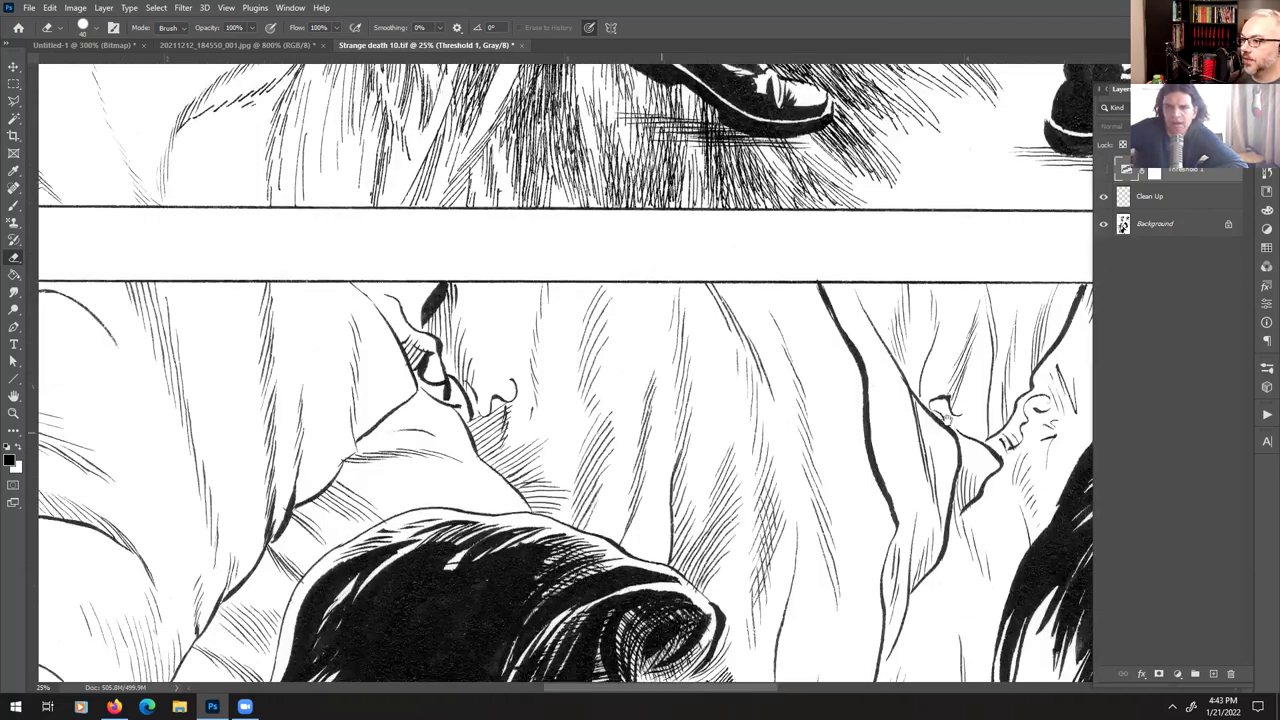
pyautogui.moveTo(641, 154); pyautogui.dragTo(703, 442)
pyautogui.moveTo(694, 198); pyautogui.dragTo(636, 575)
pyautogui.moveTo(669, 189); pyautogui.dragTo(736, 400)
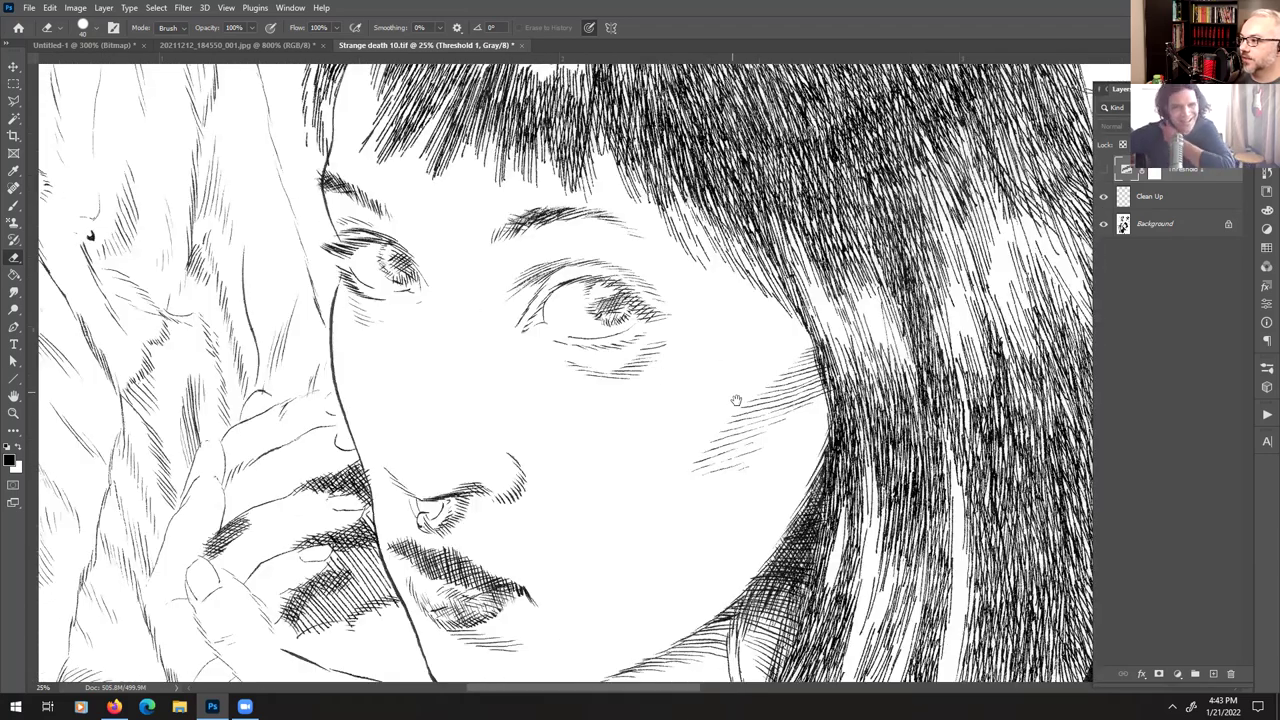
pyautogui.click(1103, 170)
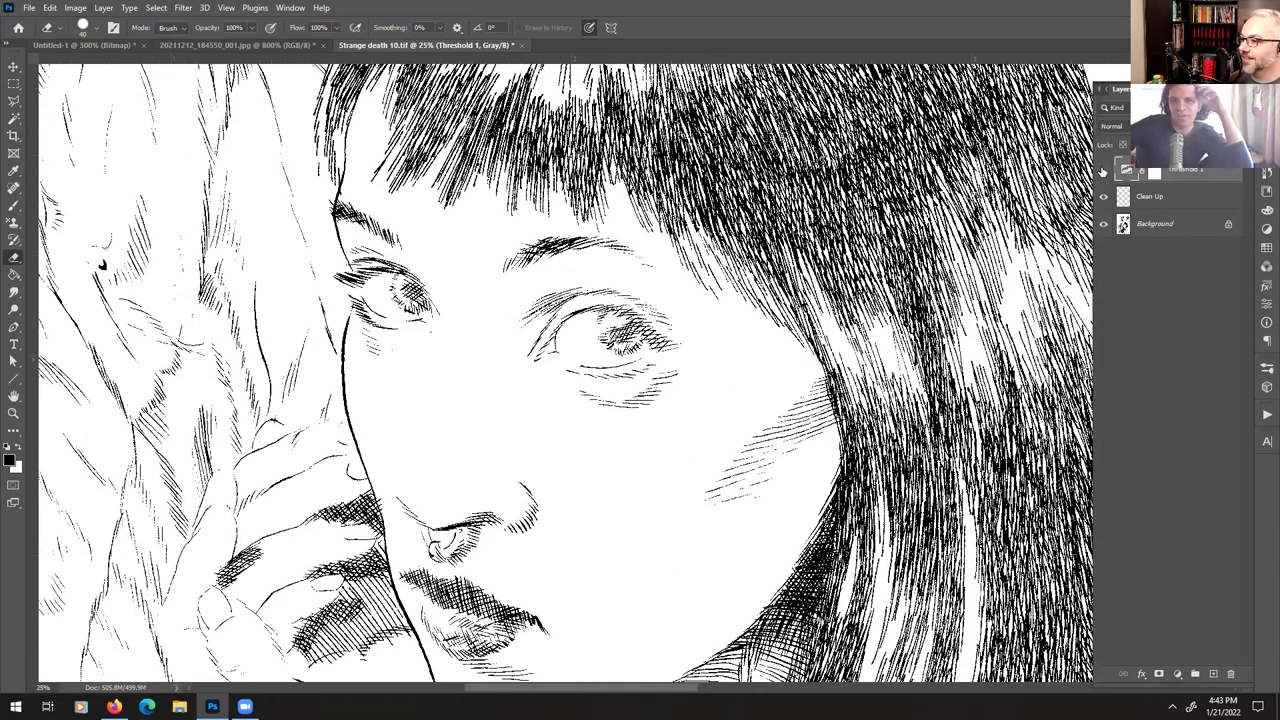
pyautogui.click(1103, 172)
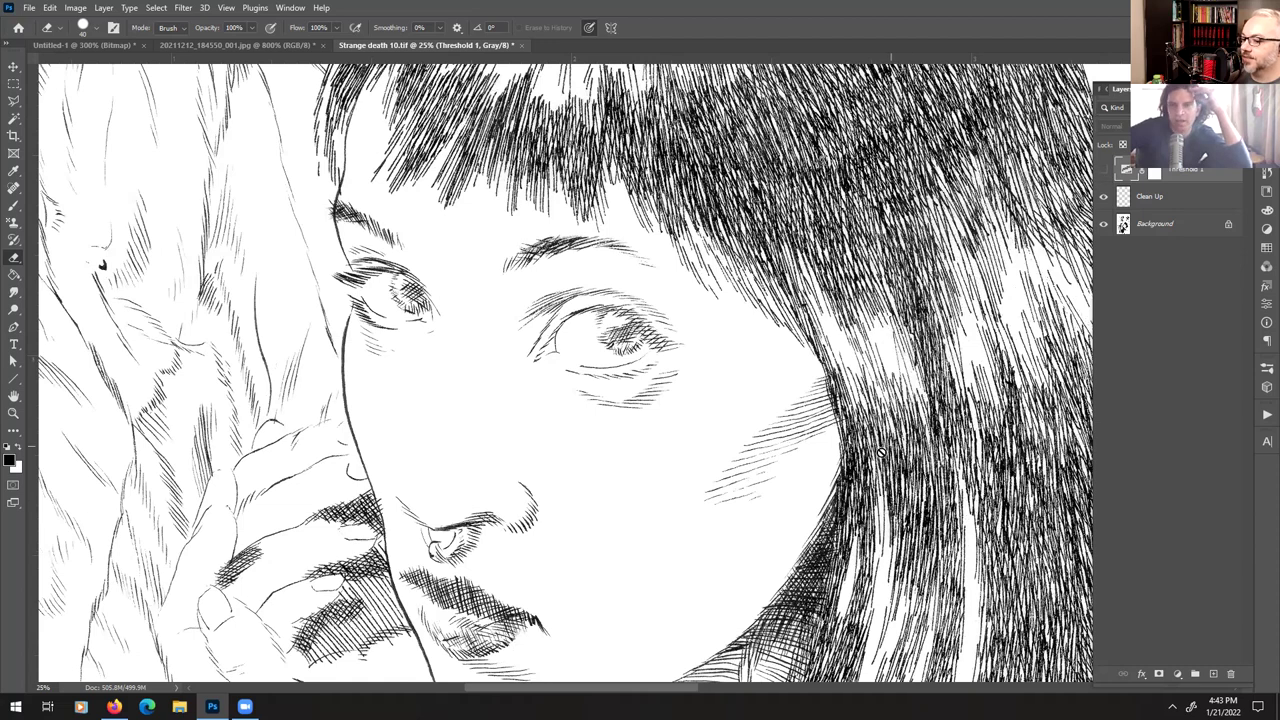
# - Examine the hatching around the first panel's eye at 100% with and without the Threshold layer, leaving it hidden
pyautogui.scroll(2, 838, 455)
pyautogui.hotkey('ctrl', '+')
pyautogui.hotkey('ctrl', '+')
pyautogui.hotkey('ctrl', '+')
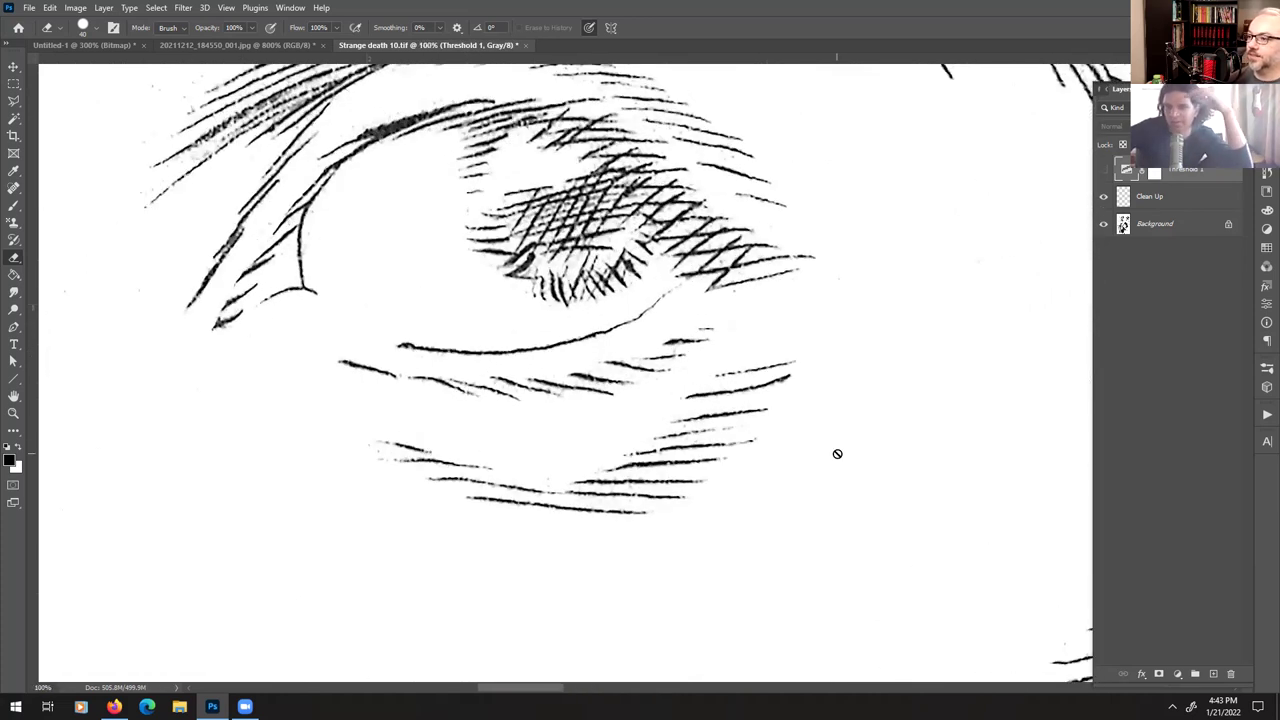
pyautogui.click(1104, 173)
pyautogui.click(1104, 173)
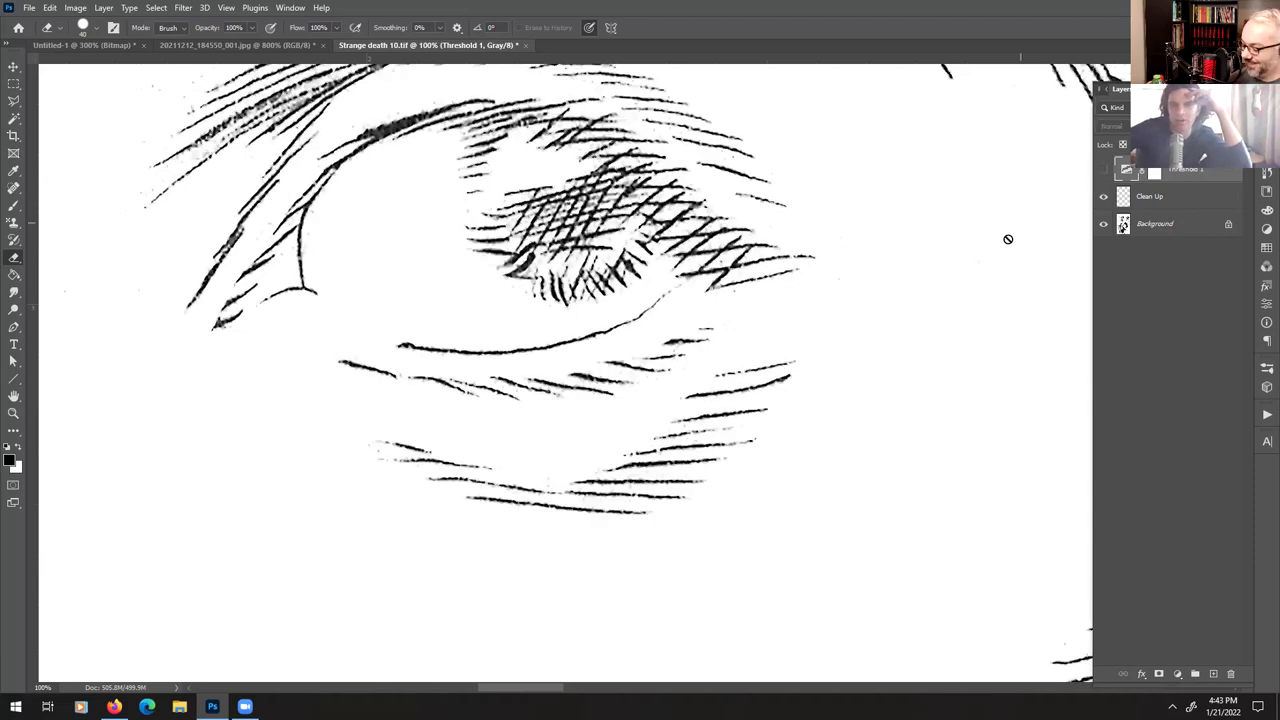
# - Toggle the Threshold layer's visibility repeatedly to compare the eye, cheek and hair hatching at 50%, leaving the layer hidden
pyautogui.hotkey('ctrl', '-')
pyautogui.hotkey('ctrl', '-')
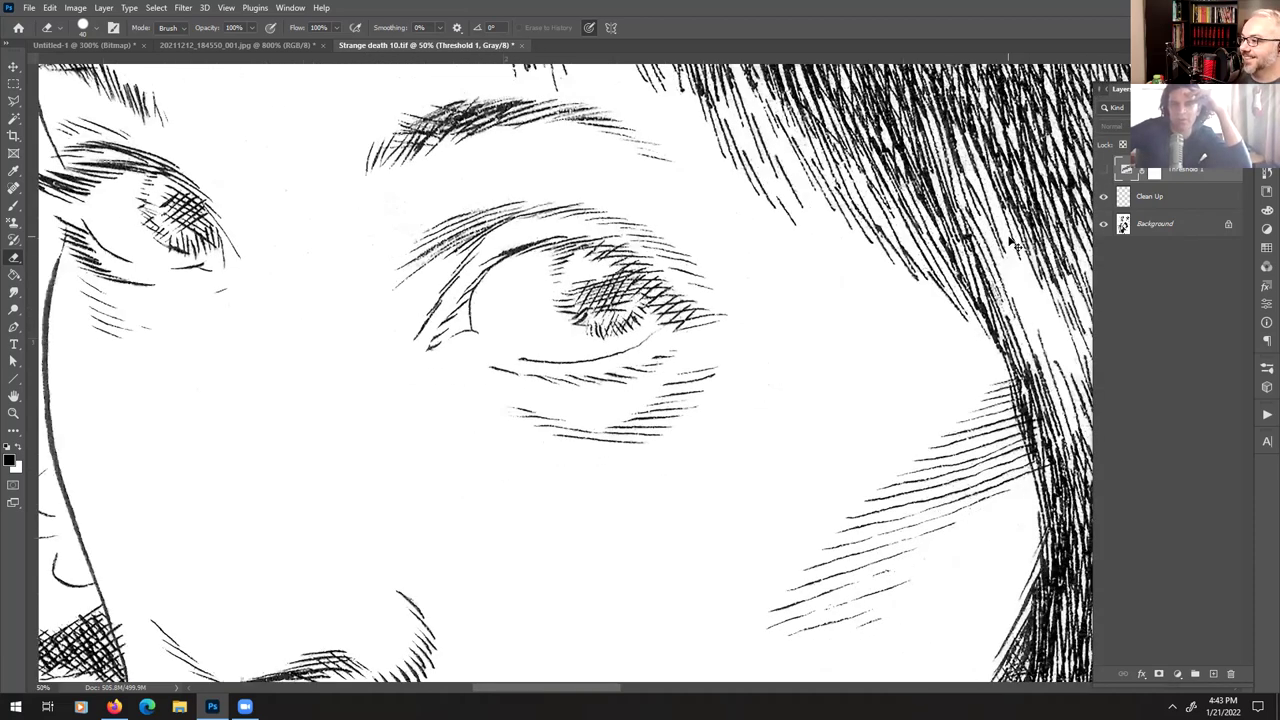
pyautogui.hotkey('ctrl', '-')
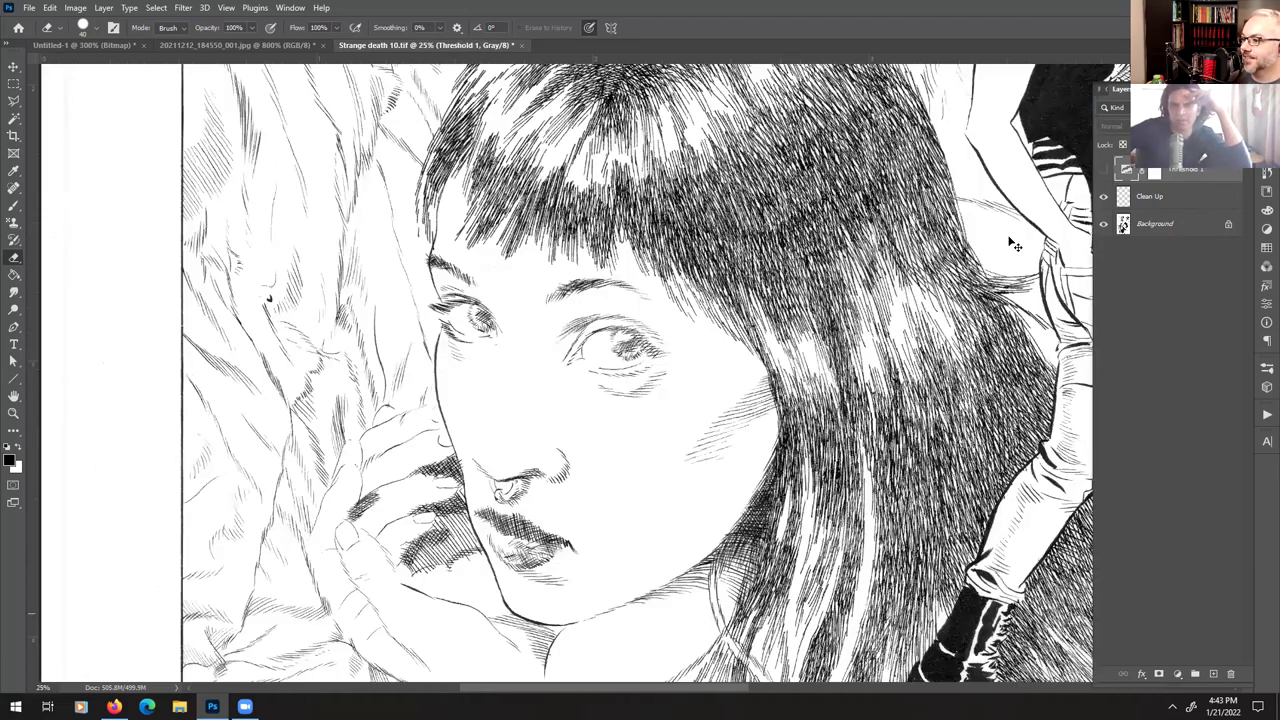
pyautogui.hotkey('ctrl', '-')
pyautogui.hotkey('ctrl', '+')
pyautogui.hotkey('ctrl', '+')
pyautogui.hotkey('ctrl', '+')
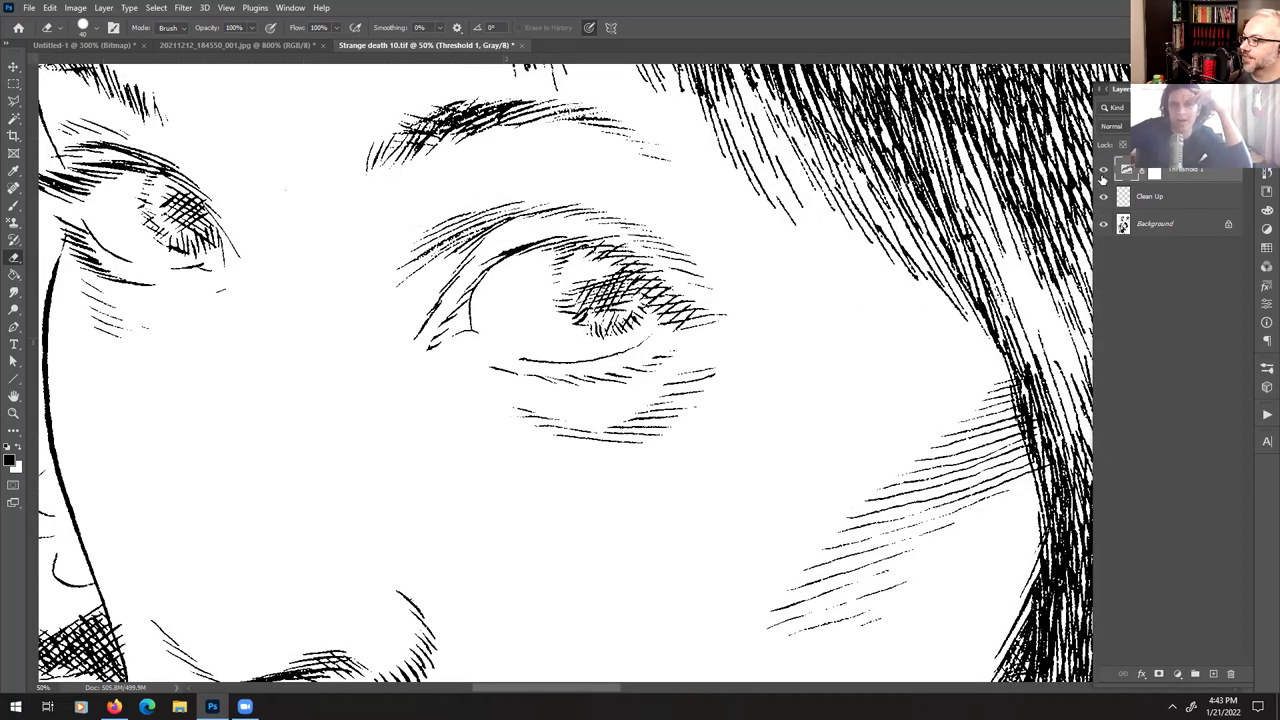
pyautogui.click(1102, 178)
pyautogui.click(1103, 174)
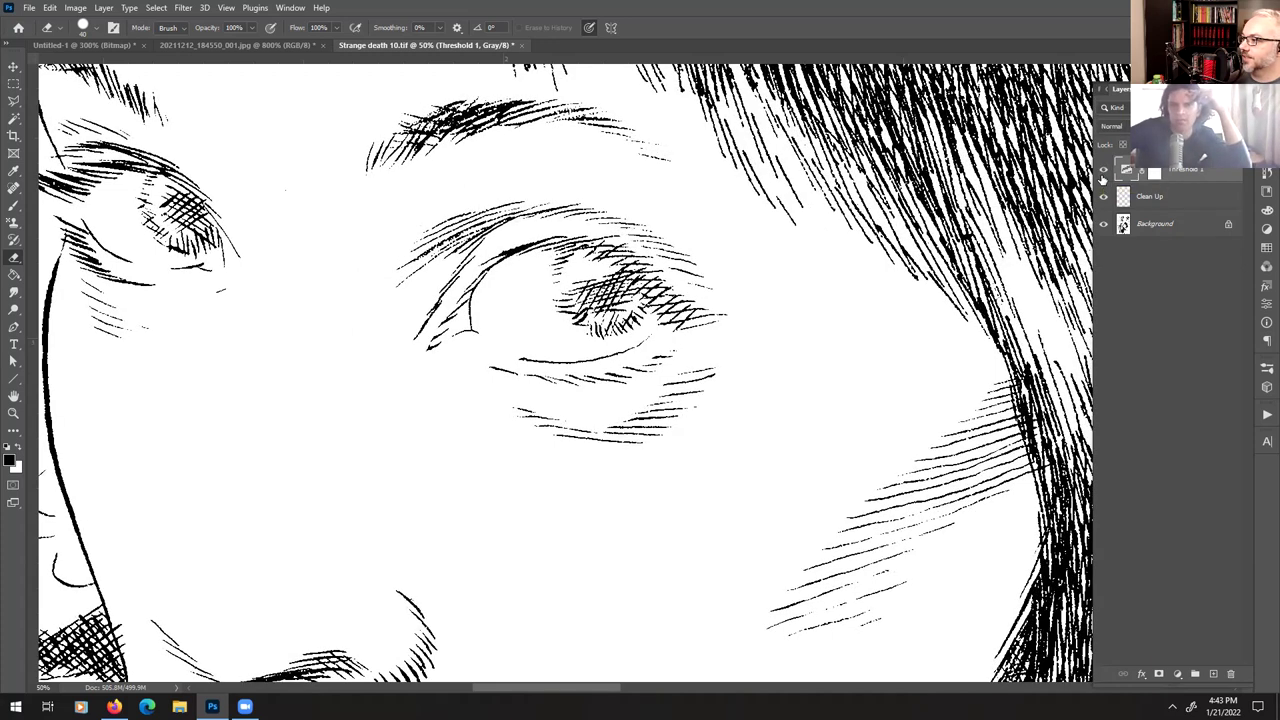
pyautogui.click(1102, 177)
pyautogui.click(1102, 176)
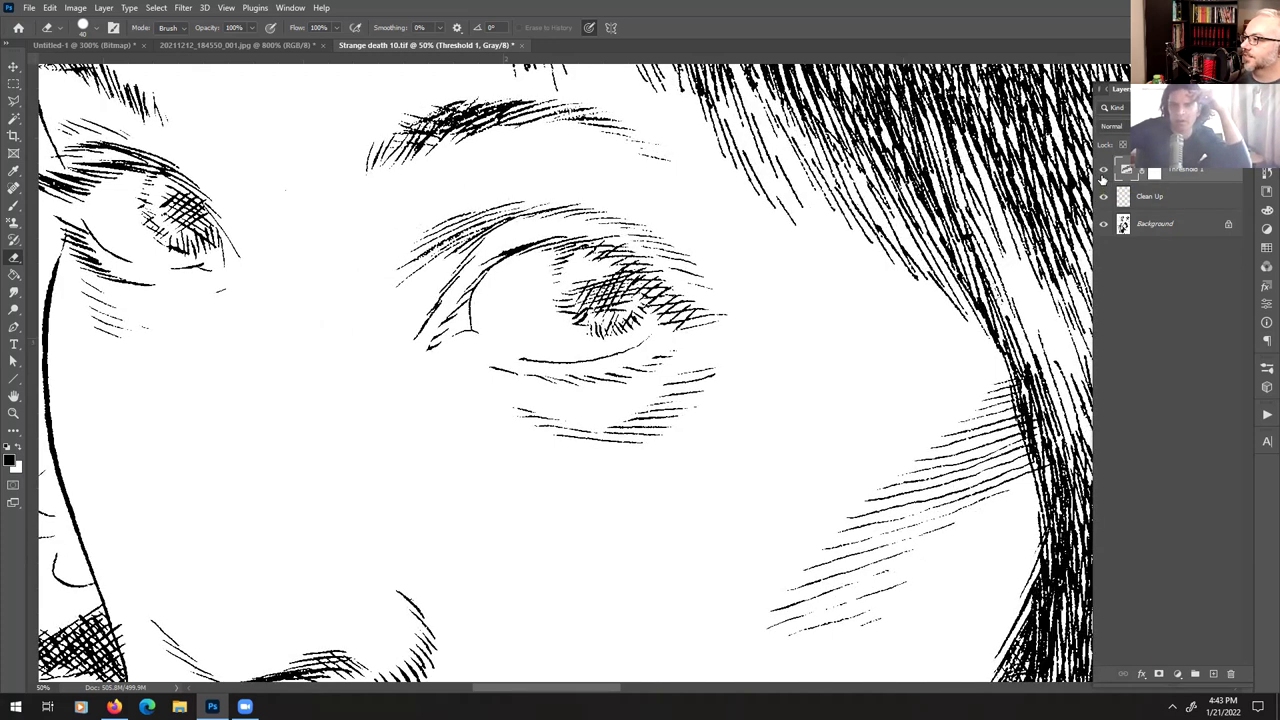
pyautogui.click(1102, 177)
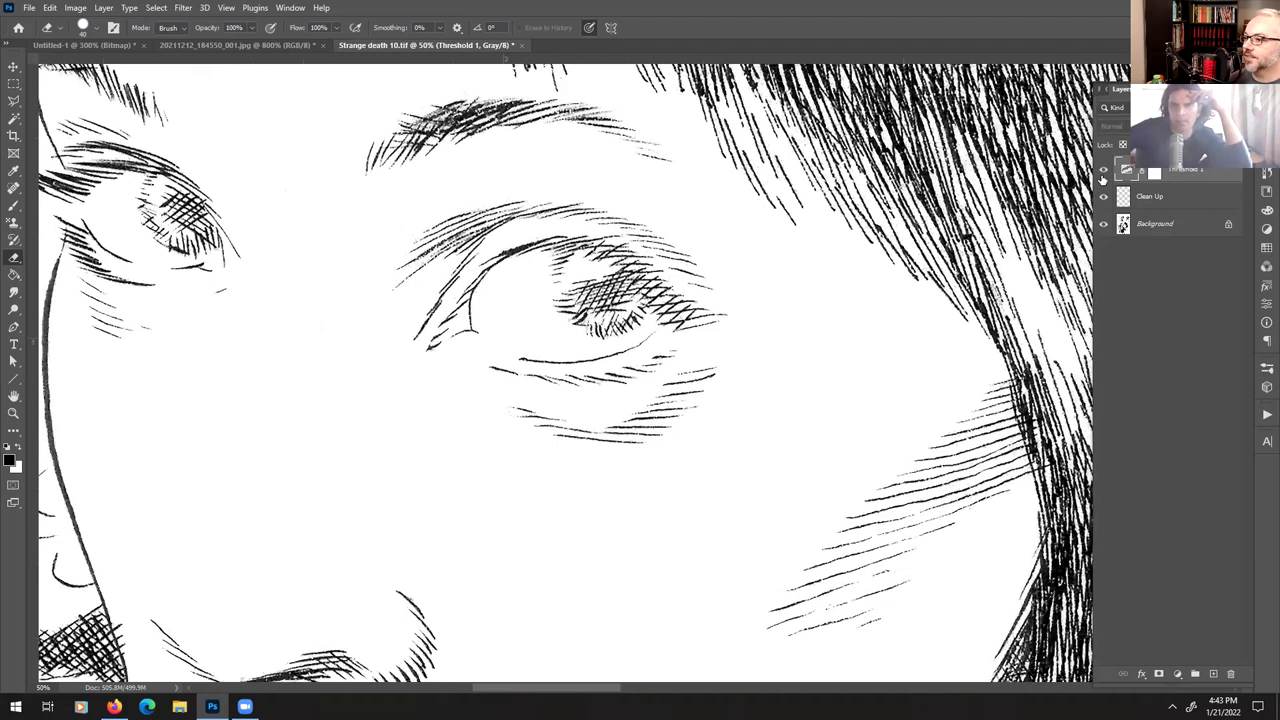
pyautogui.click(1102, 177)
pyautogui.click(1102, 178)
# - View the full grayscale page at 3%, return to the large panel at 8.33% and hide the layer list
pyautogui.hotkey('ctrl', '-')
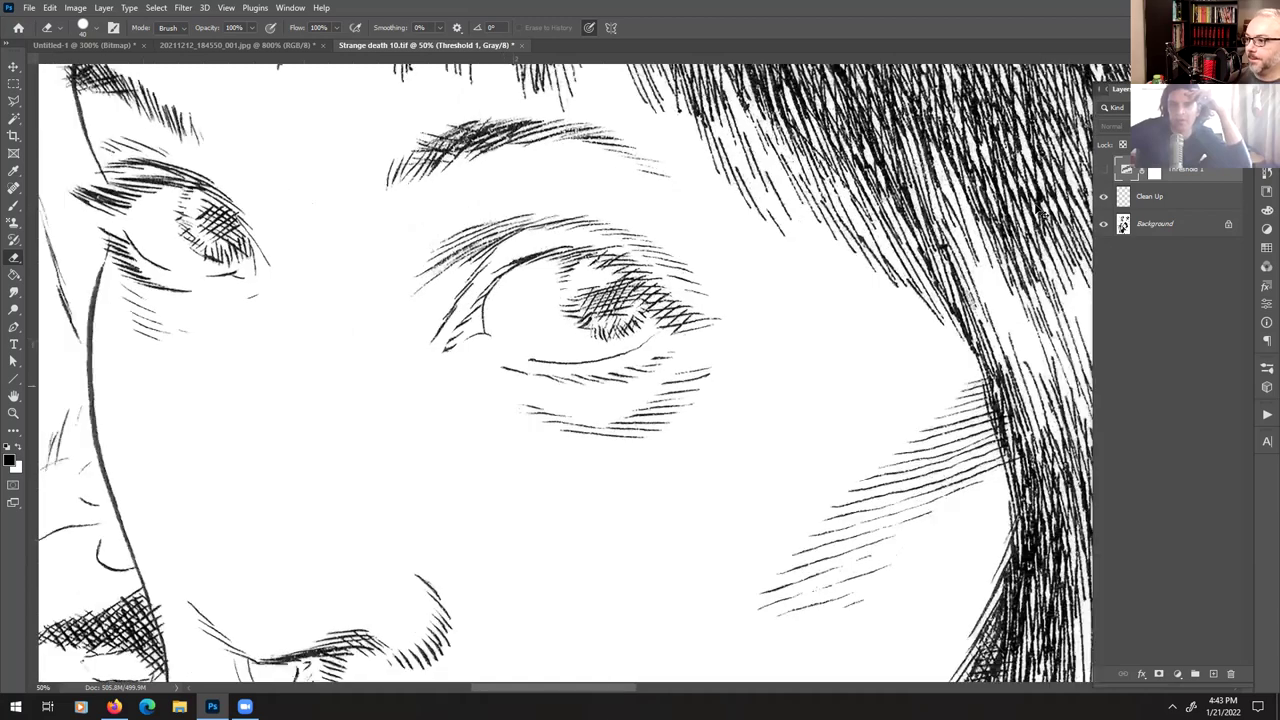
pyautogui.scroll(-1, 1042, 212)
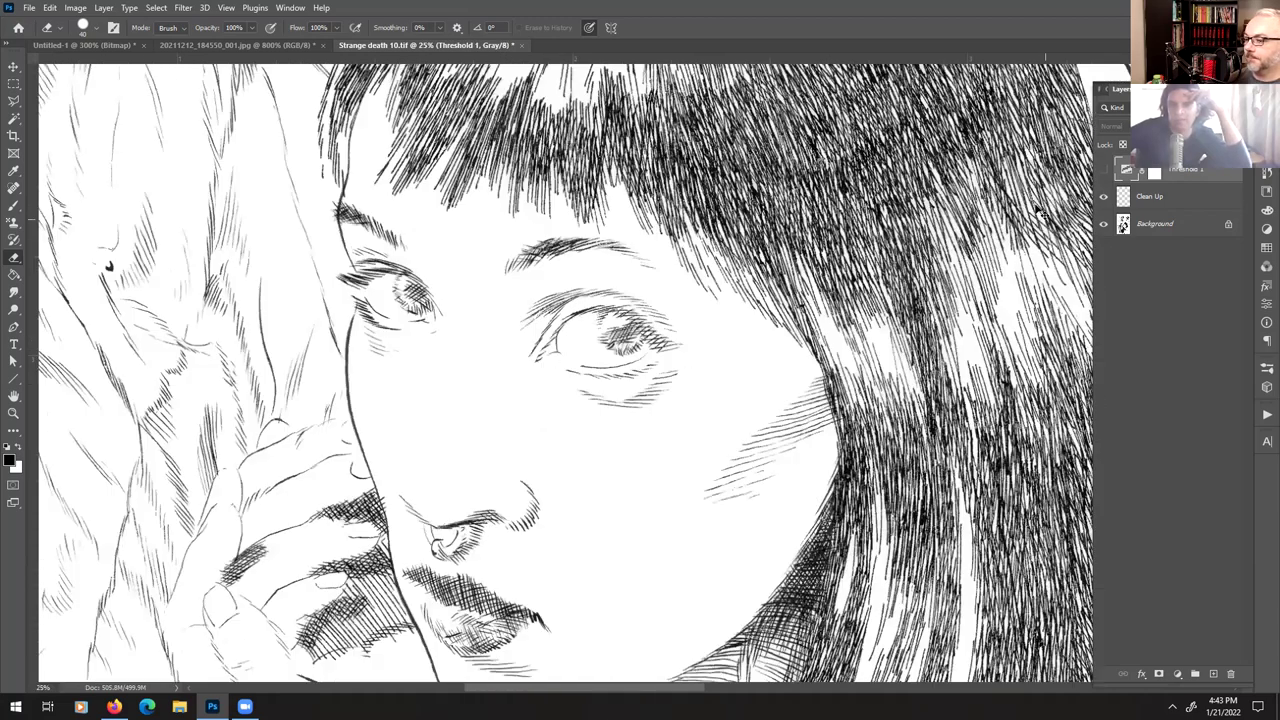
pyautogui.scroll(-4, 1042, 212)
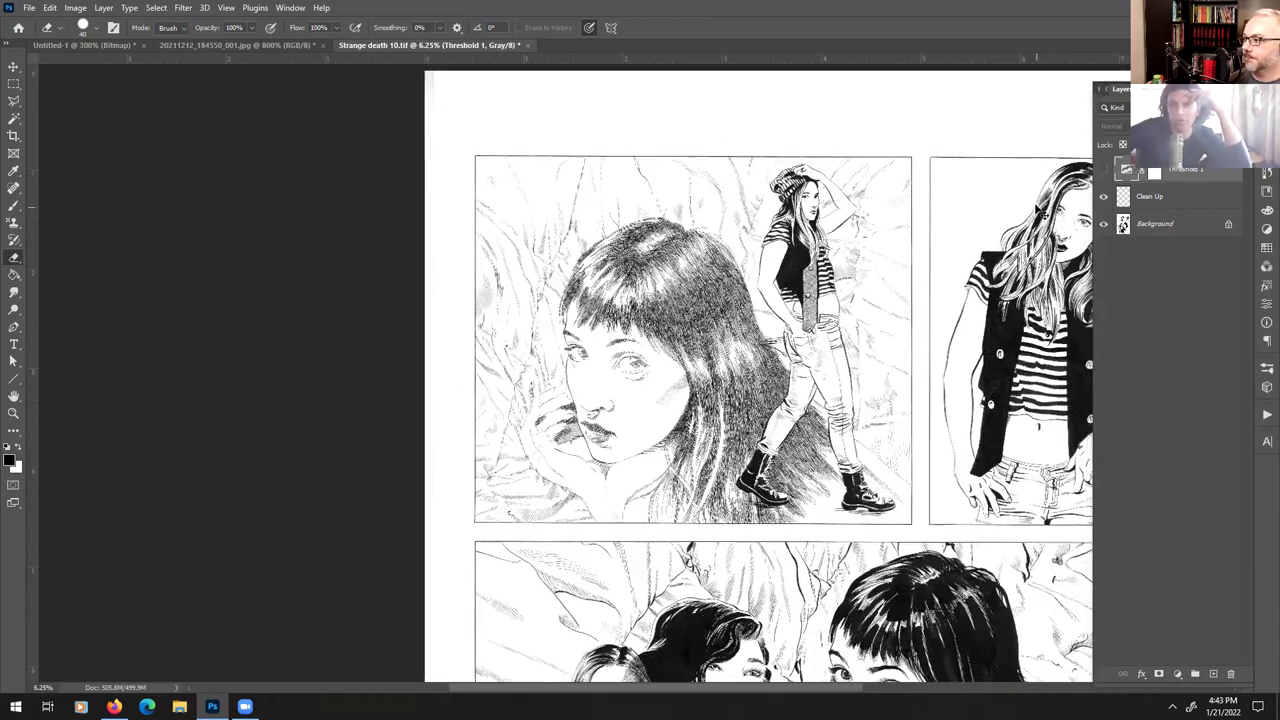
pyautogui.scroll(-3, 1040, 211)
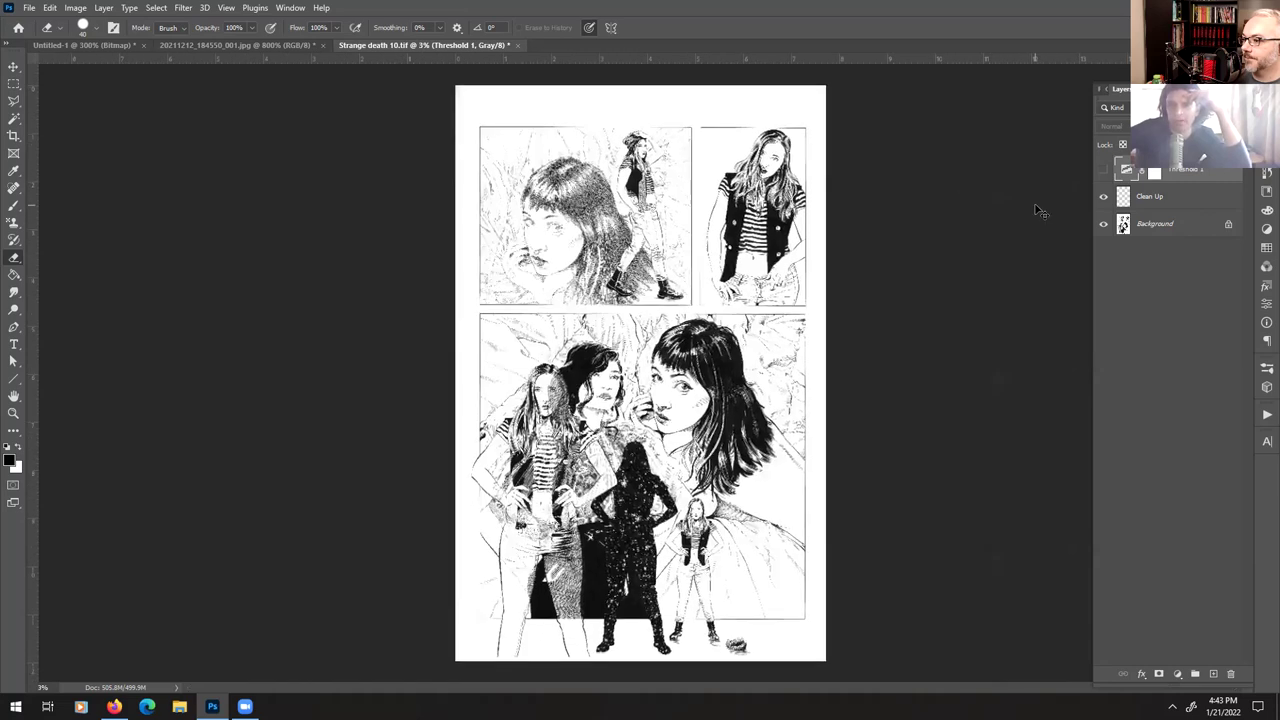
pyautogui.scroll(4, 1040, 211)
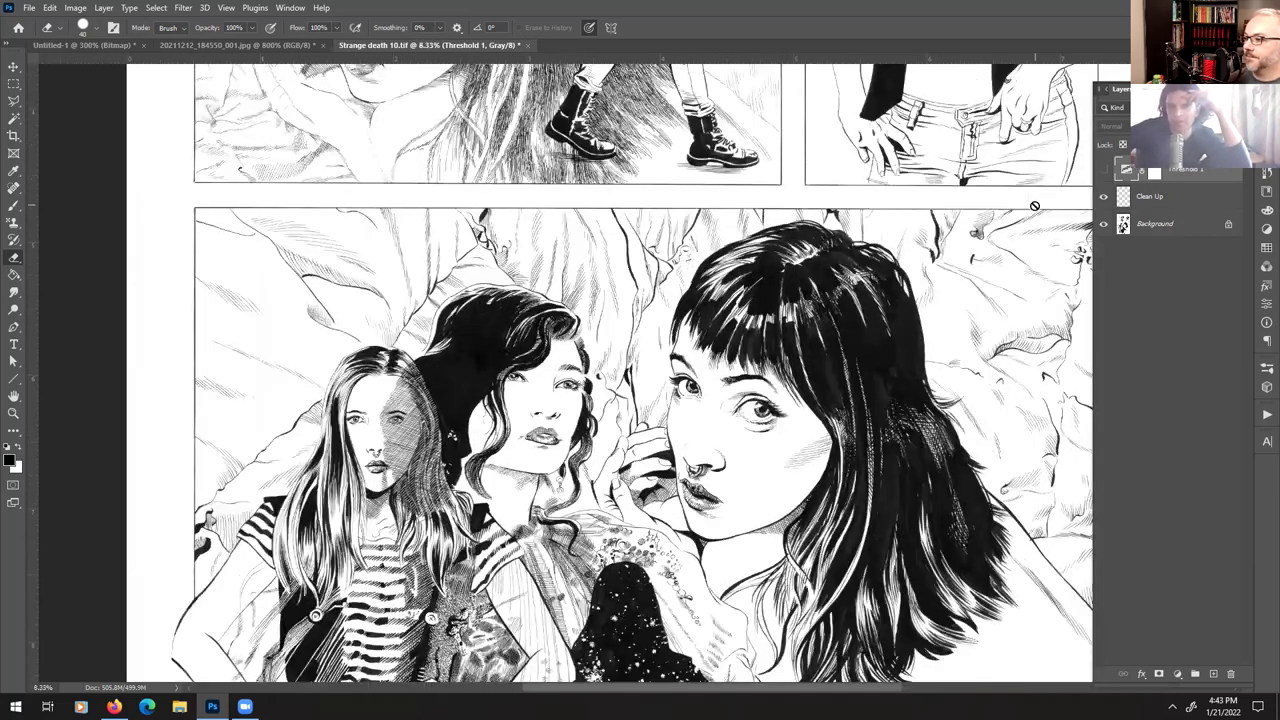
pyautogui.press('F7')
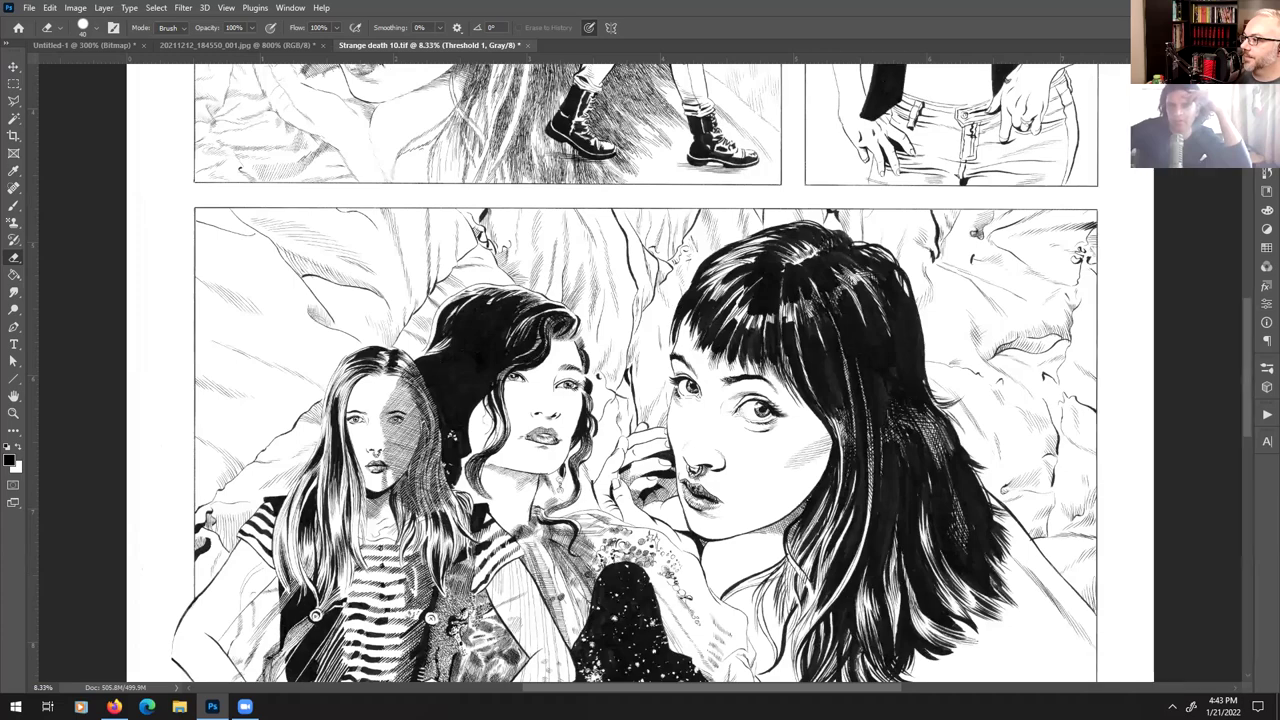
# - Review the grayscale page at 8.33%, from the large panel's lower figures to the two upper panels and back down
pyautogui.moveTo(843, 503); pyautogui.dragTo(800, 270)
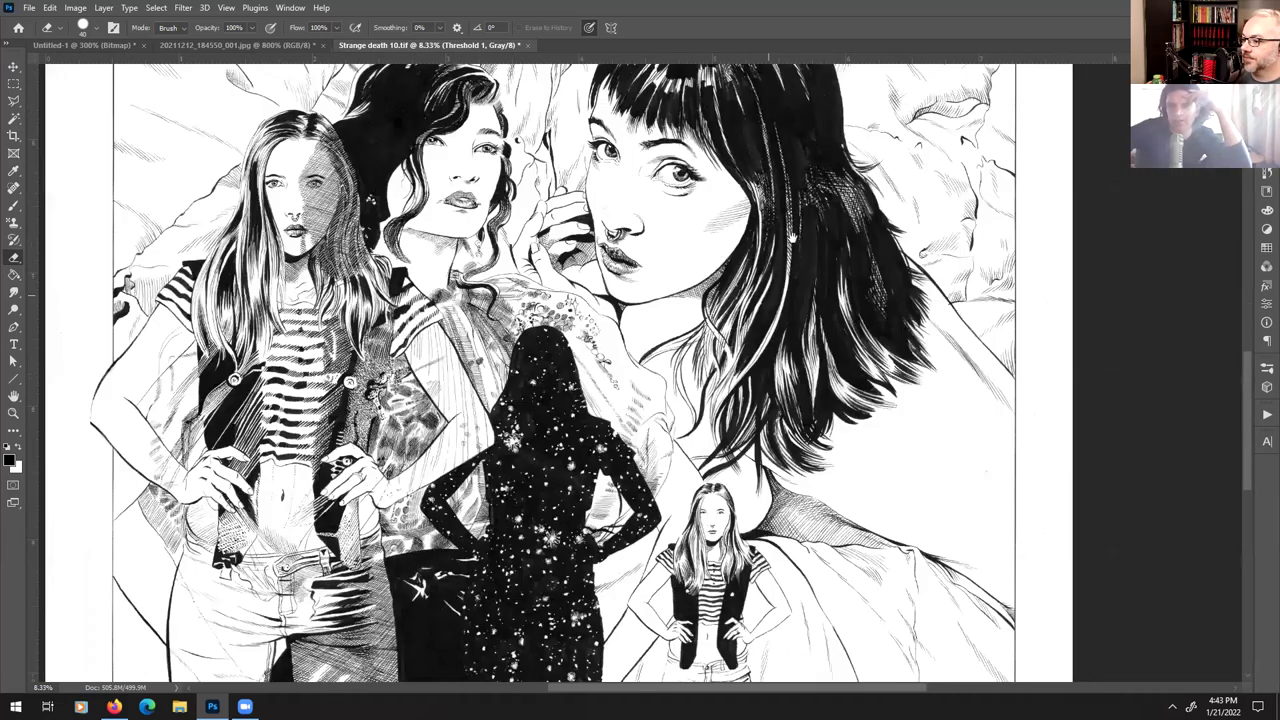
pyautogui.moveTo(745, 515); pyautogui.dragTo(771, 373)
pyautogui.moveTo(757, 574); pyautogui.dragTo(755, 451)
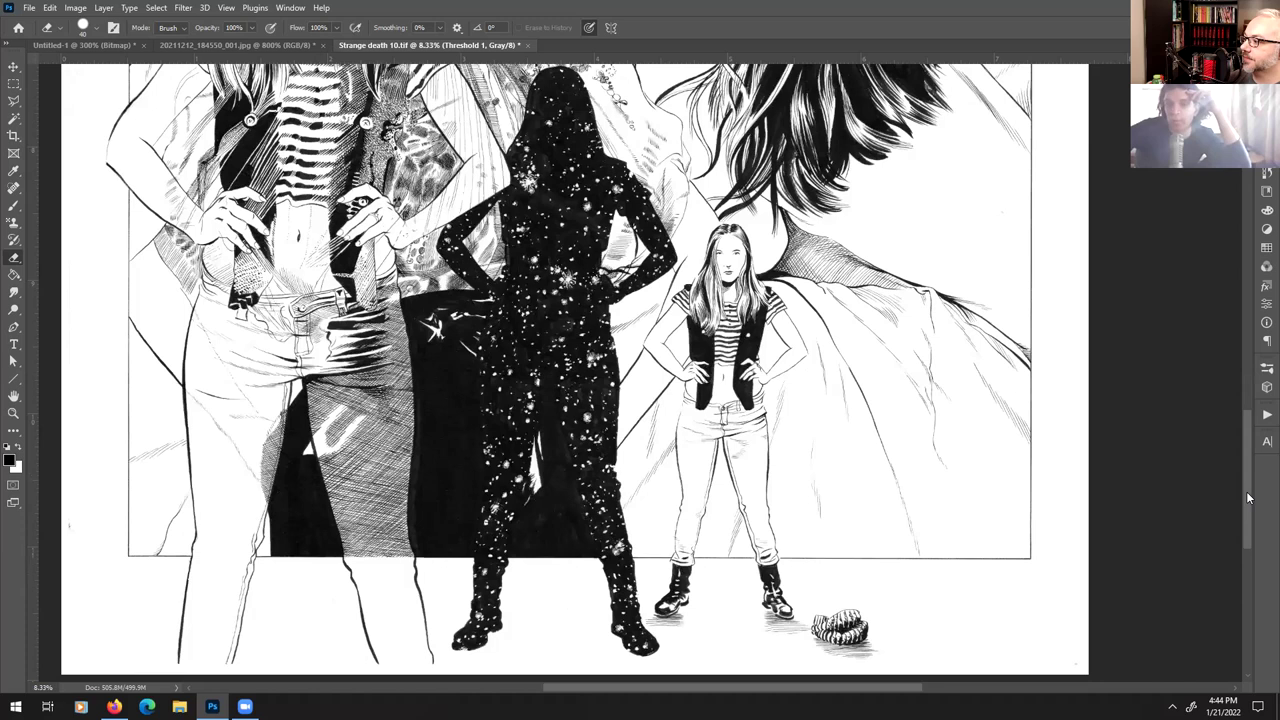
pyautogui.scroll(-1, 1248, 505)
pyautogui.moveTo(1248, 509); pyautogui.dragTo(1250, 484)
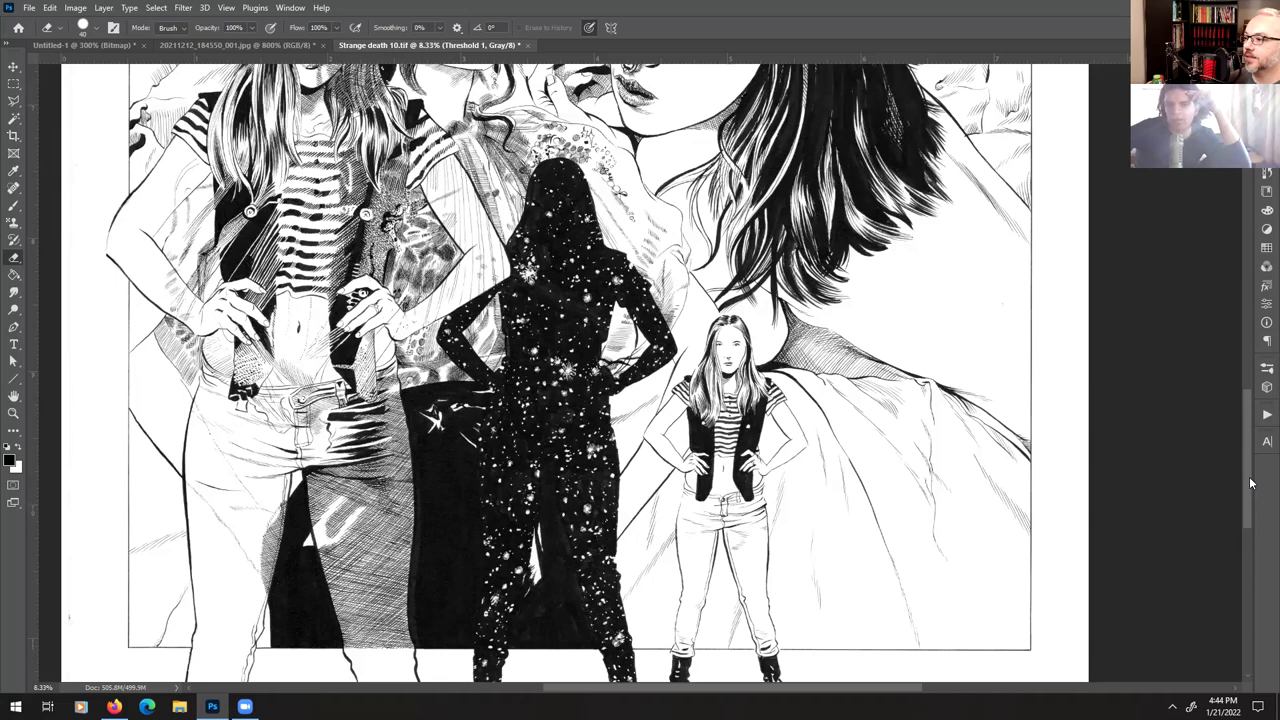
pyautogui.moveTo(1250, 484); pyautogui.dragTo(1232, 410)
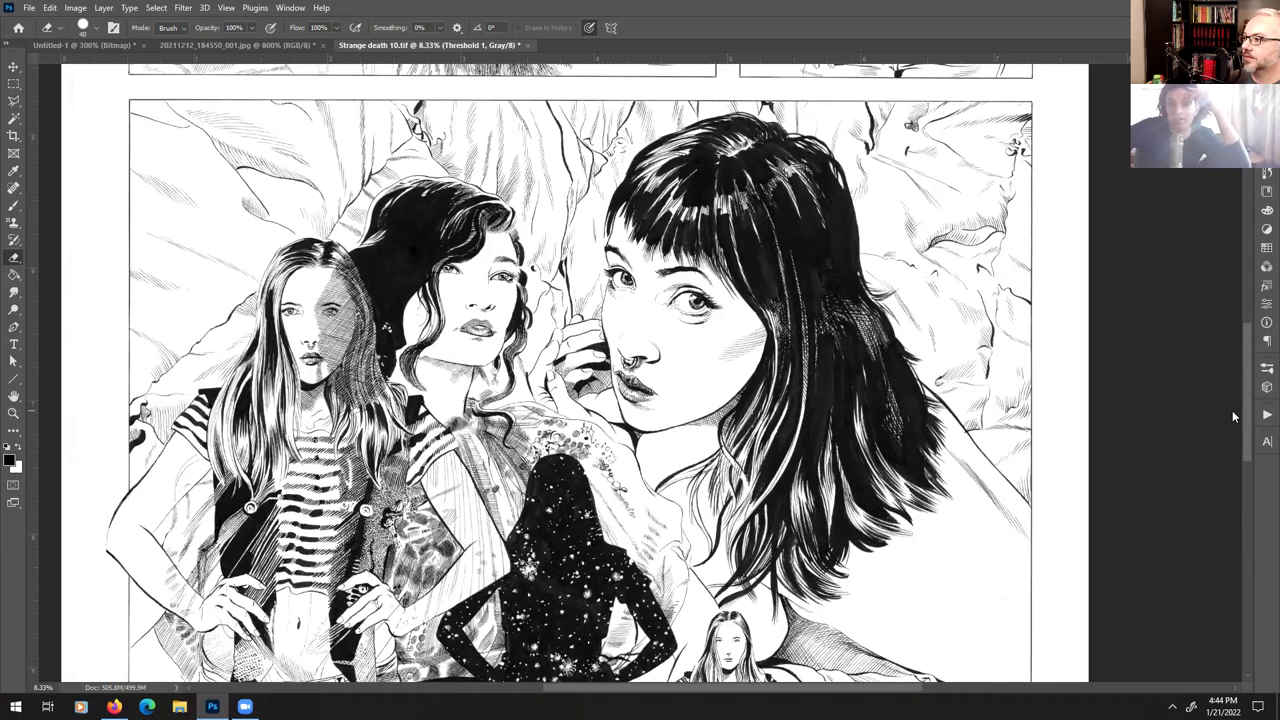
pyautogui.moveTo(1232, 410); pyautogui.dragTo(1241, 288)
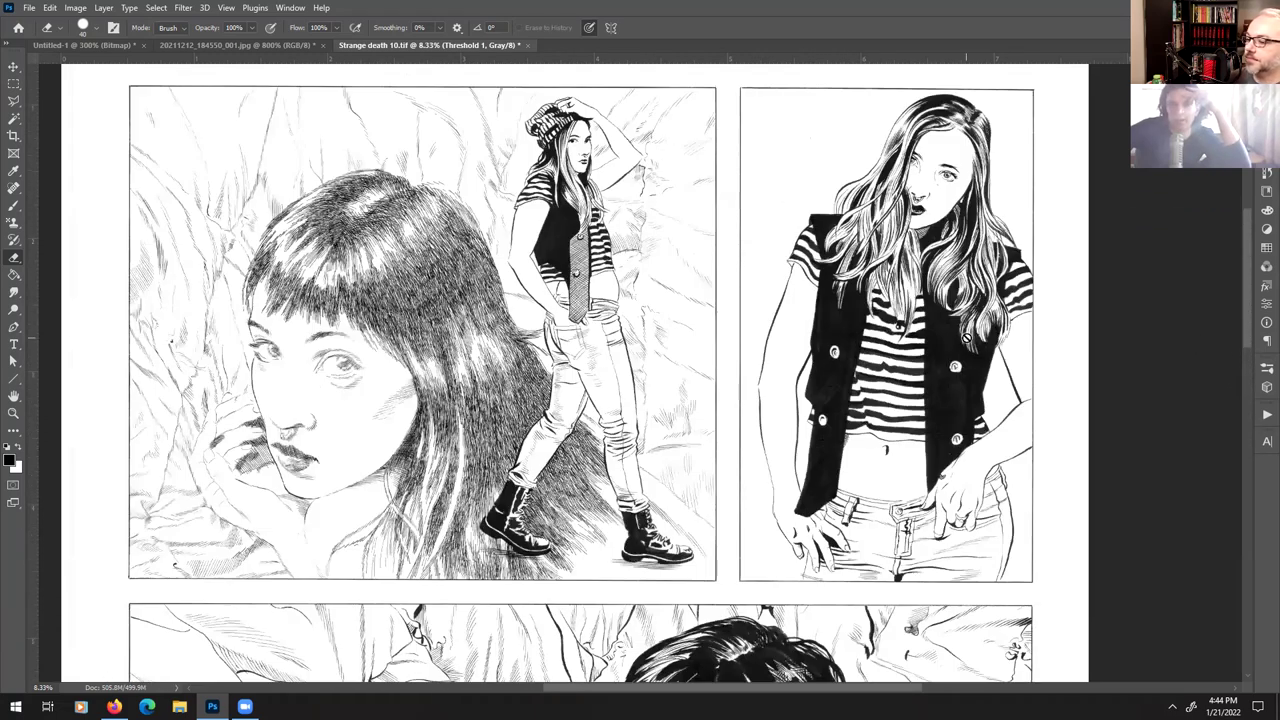
pyautogui.scroll(-5, 890, 464)
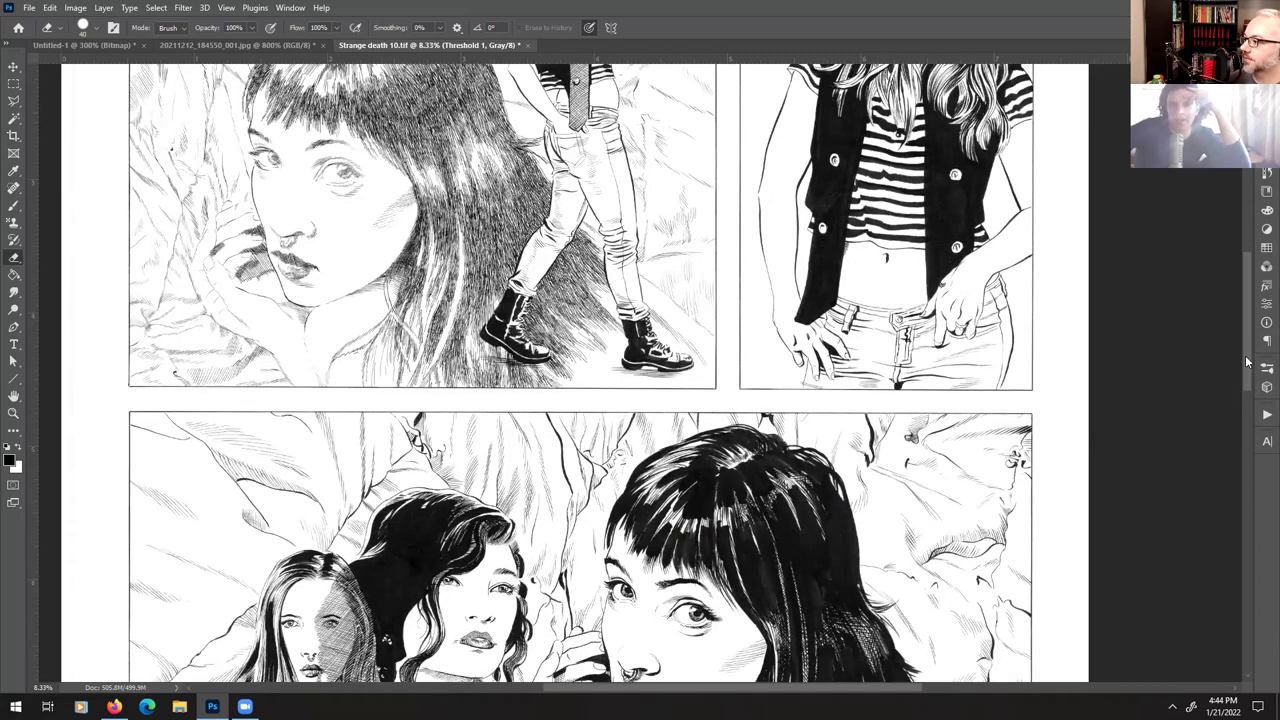
pyautogui.moveTo(1246, 360); pyautogui.dragTo(1260, 516)
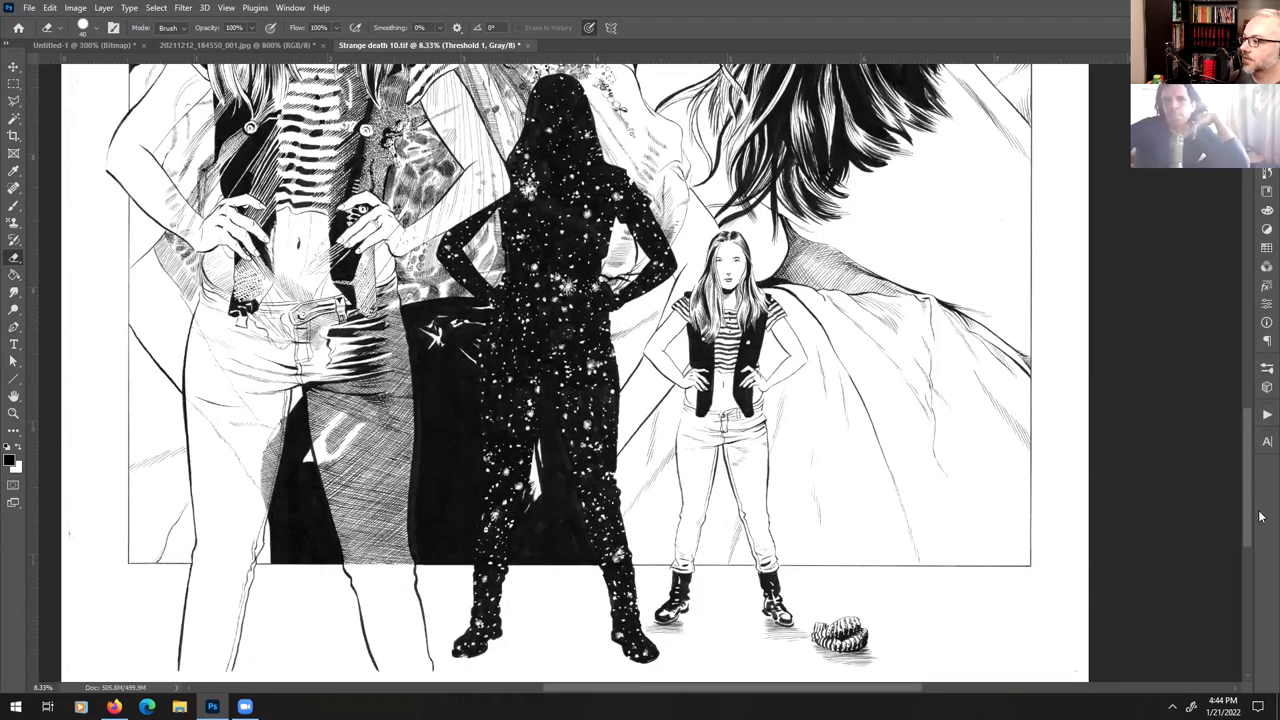